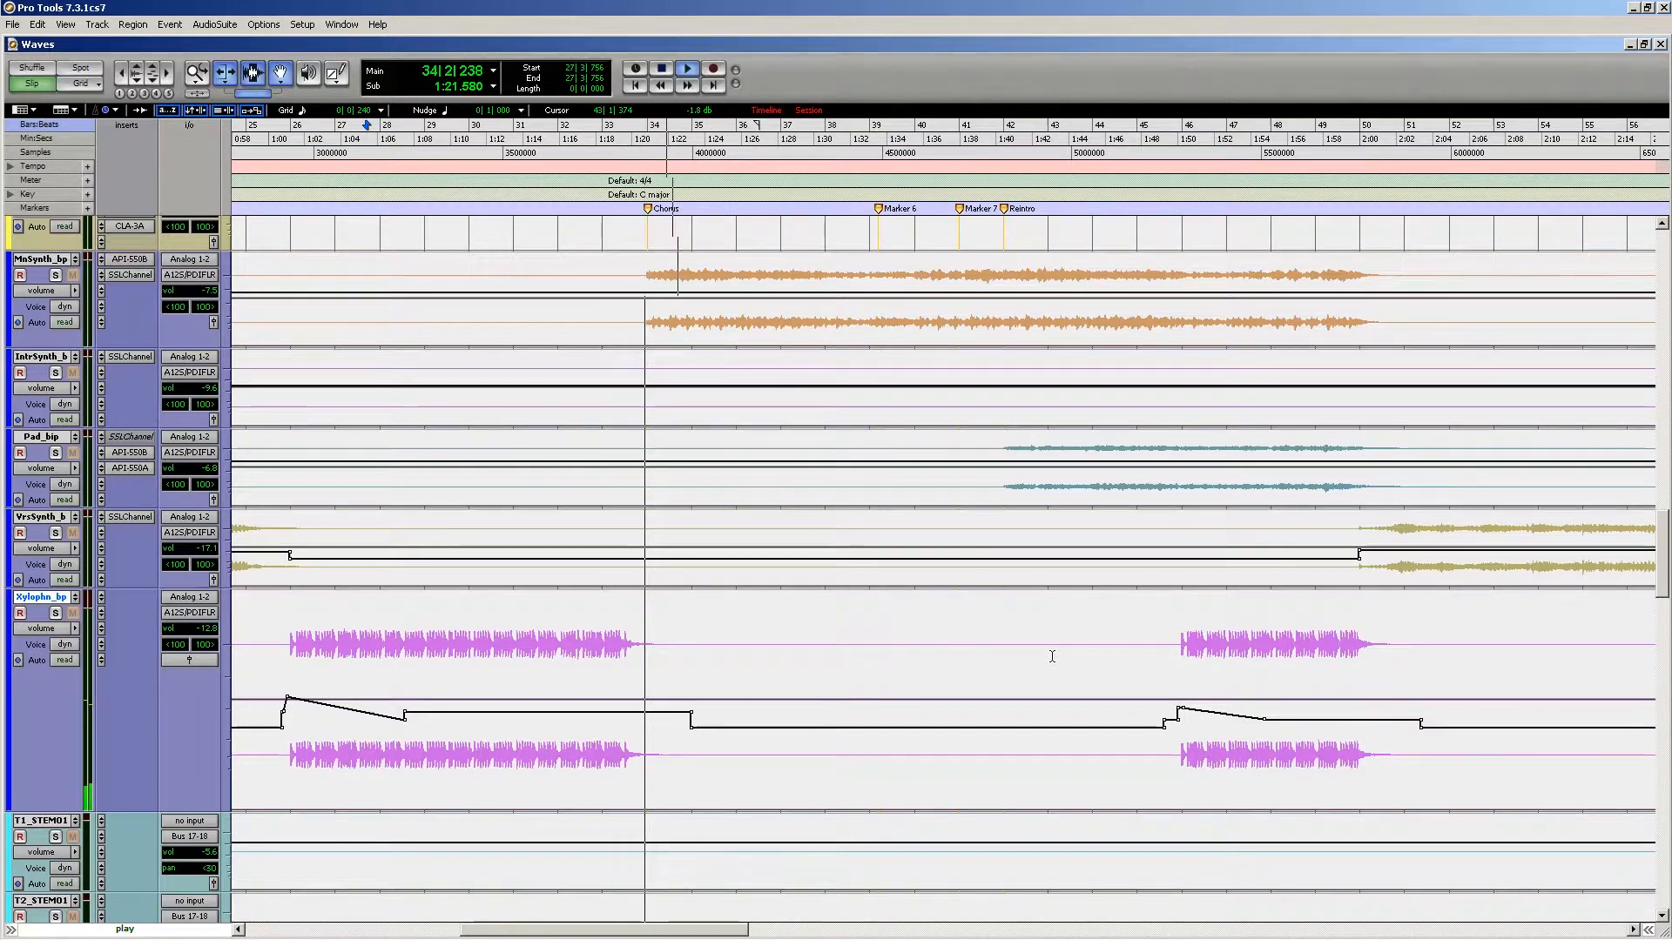
Step: Take the Refrnc track out of solo and mute it in the mixer
key("ctrl+equal")
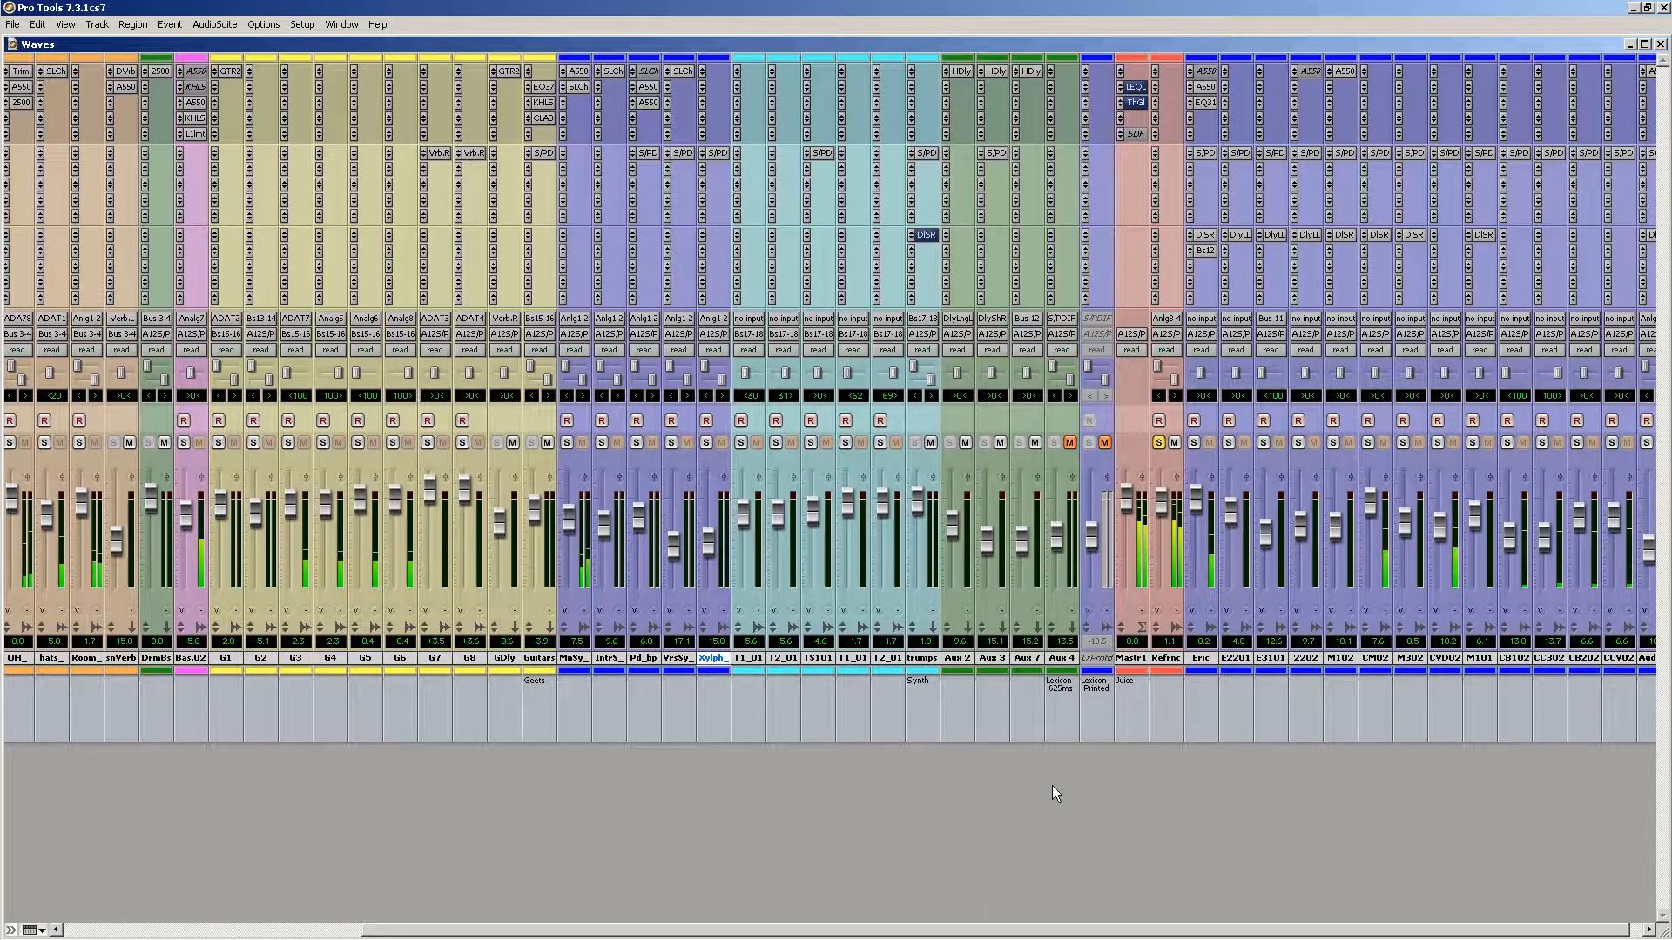
left_click(1158, 443)
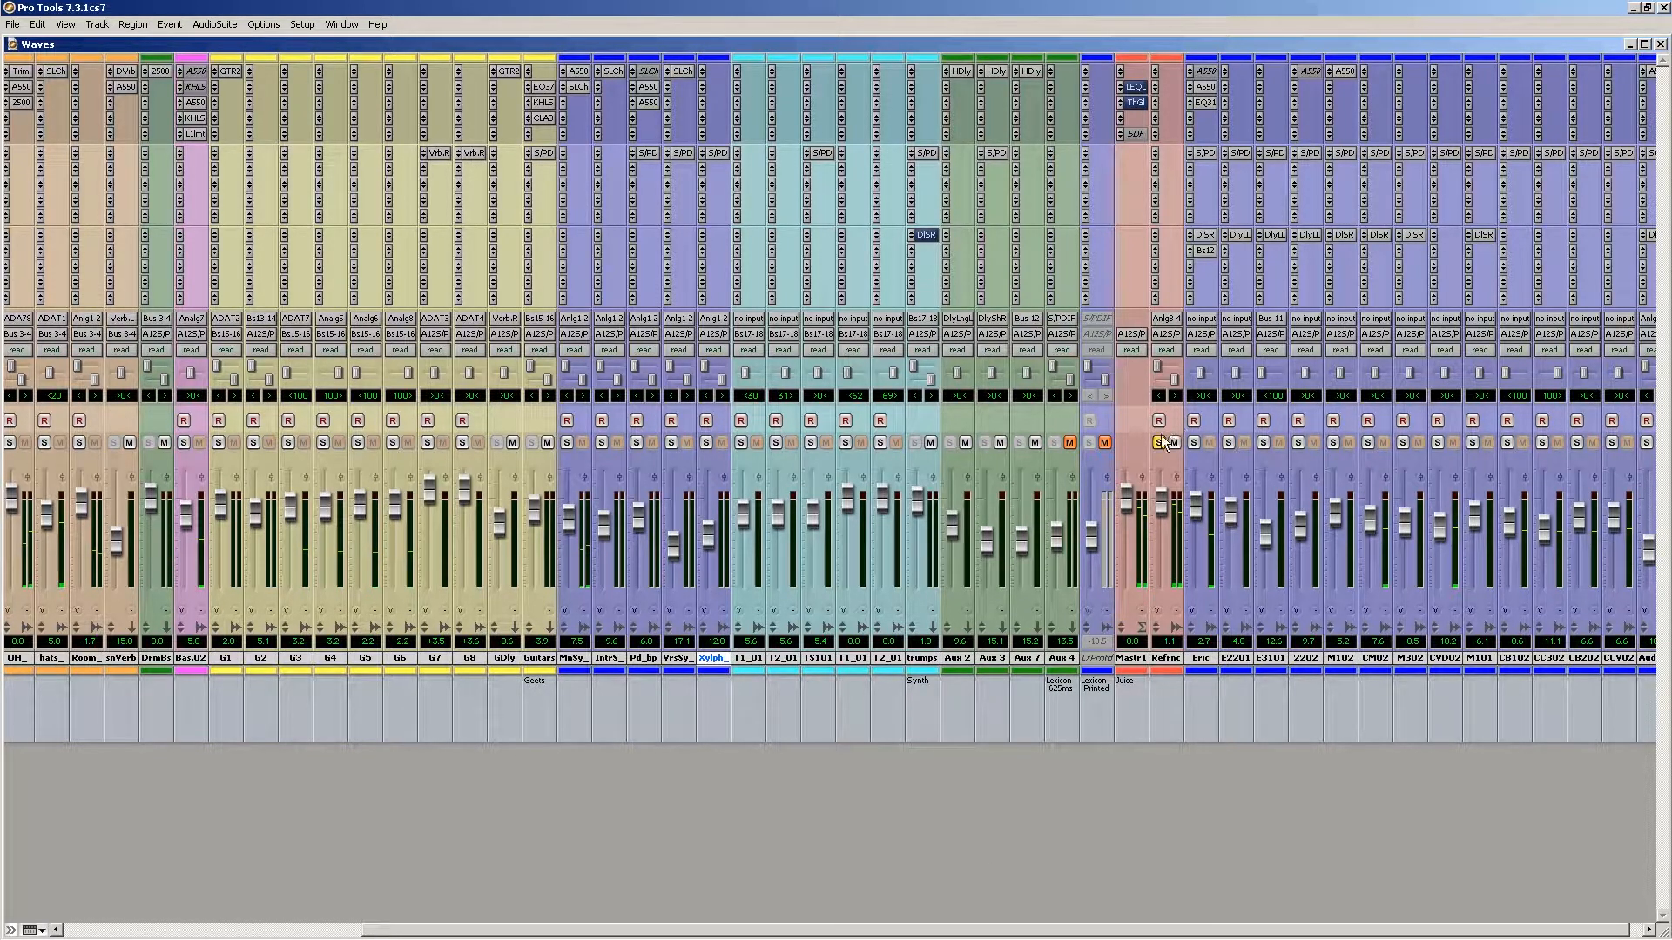
left_click(1174, 442)
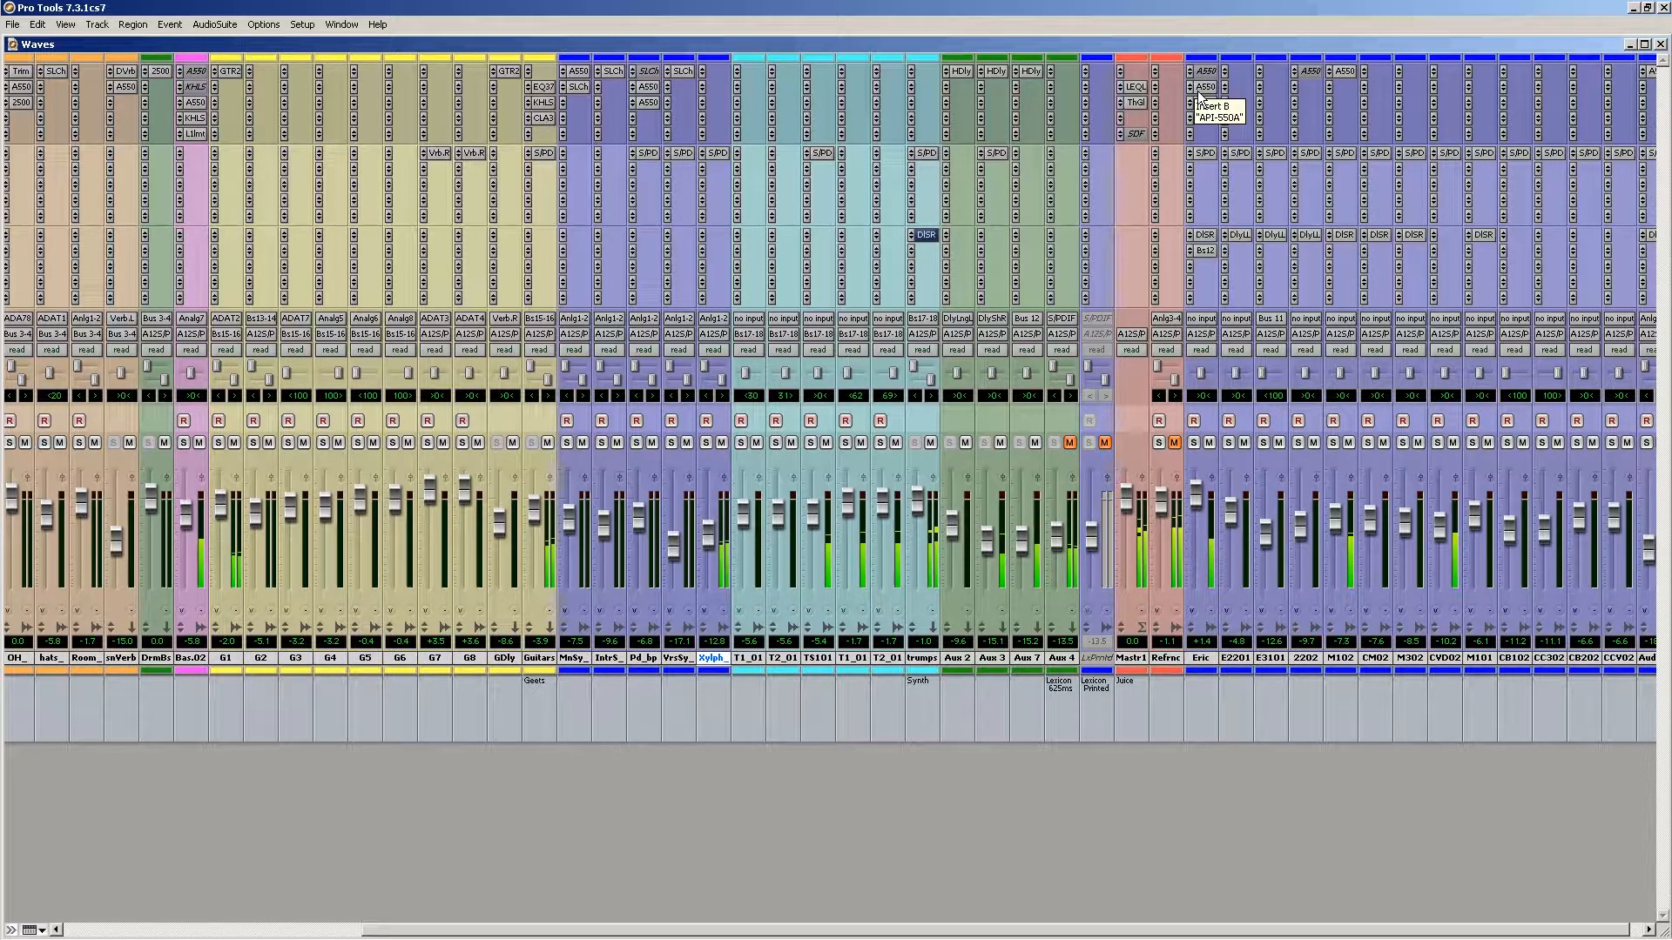
Step: View the whole song timeline from the Kick-OG track down, return to the mixer and stop playback
key("ctrl+equal")
key("r")
key("r")
key("r")
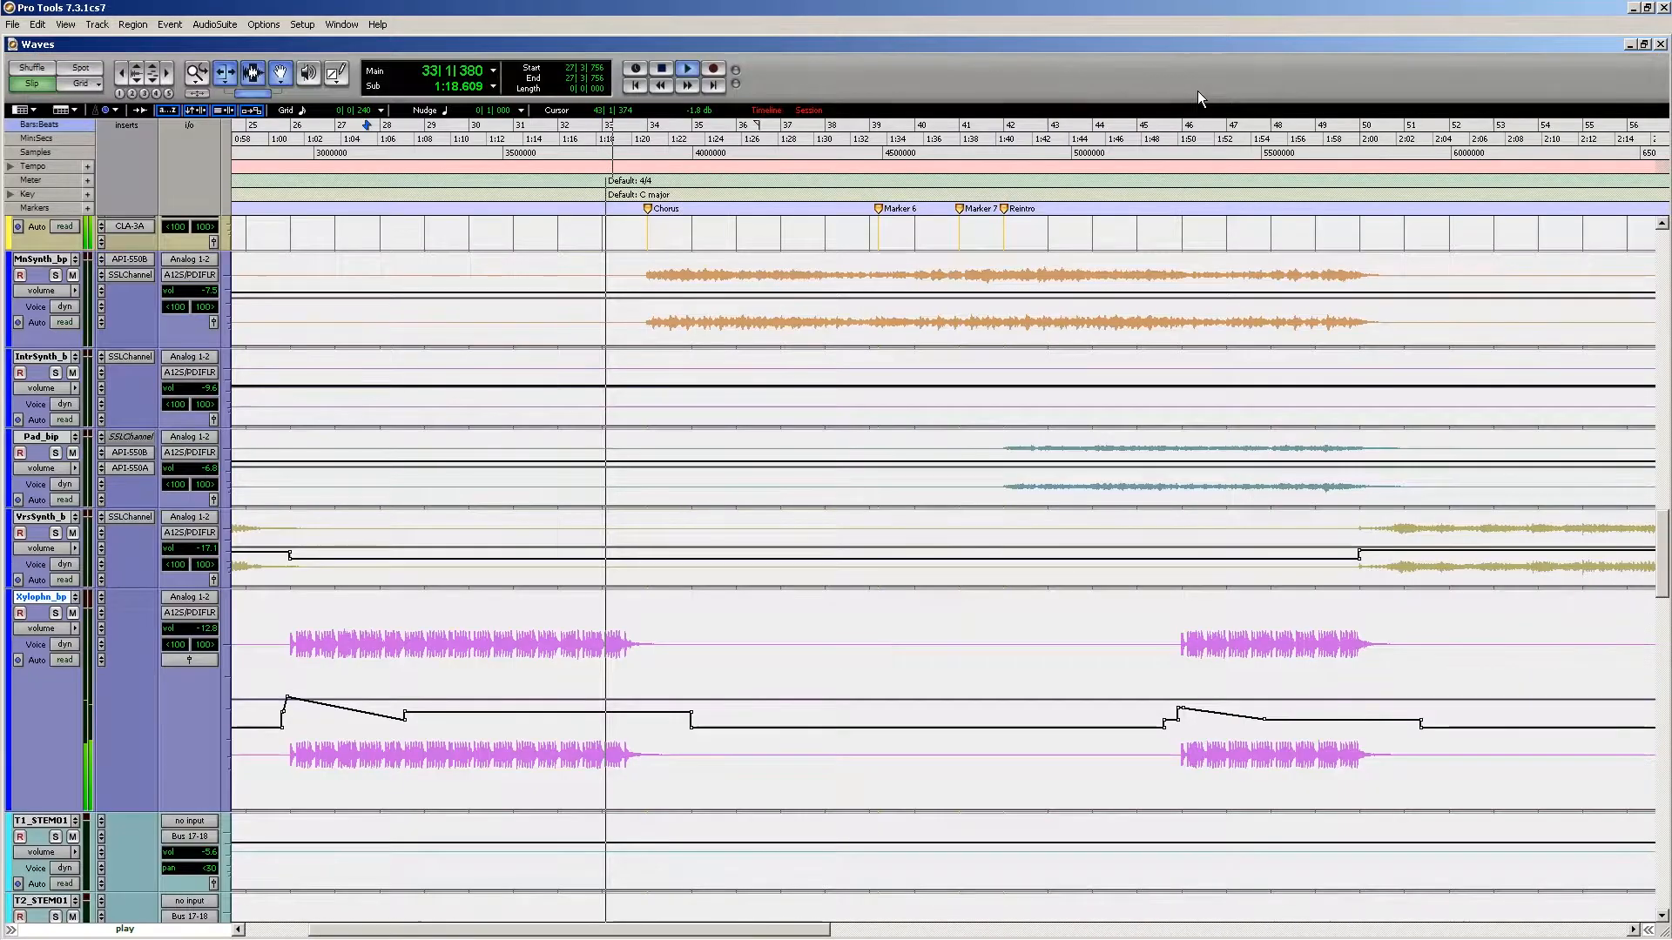
scroll(520, 716, "up", 10)
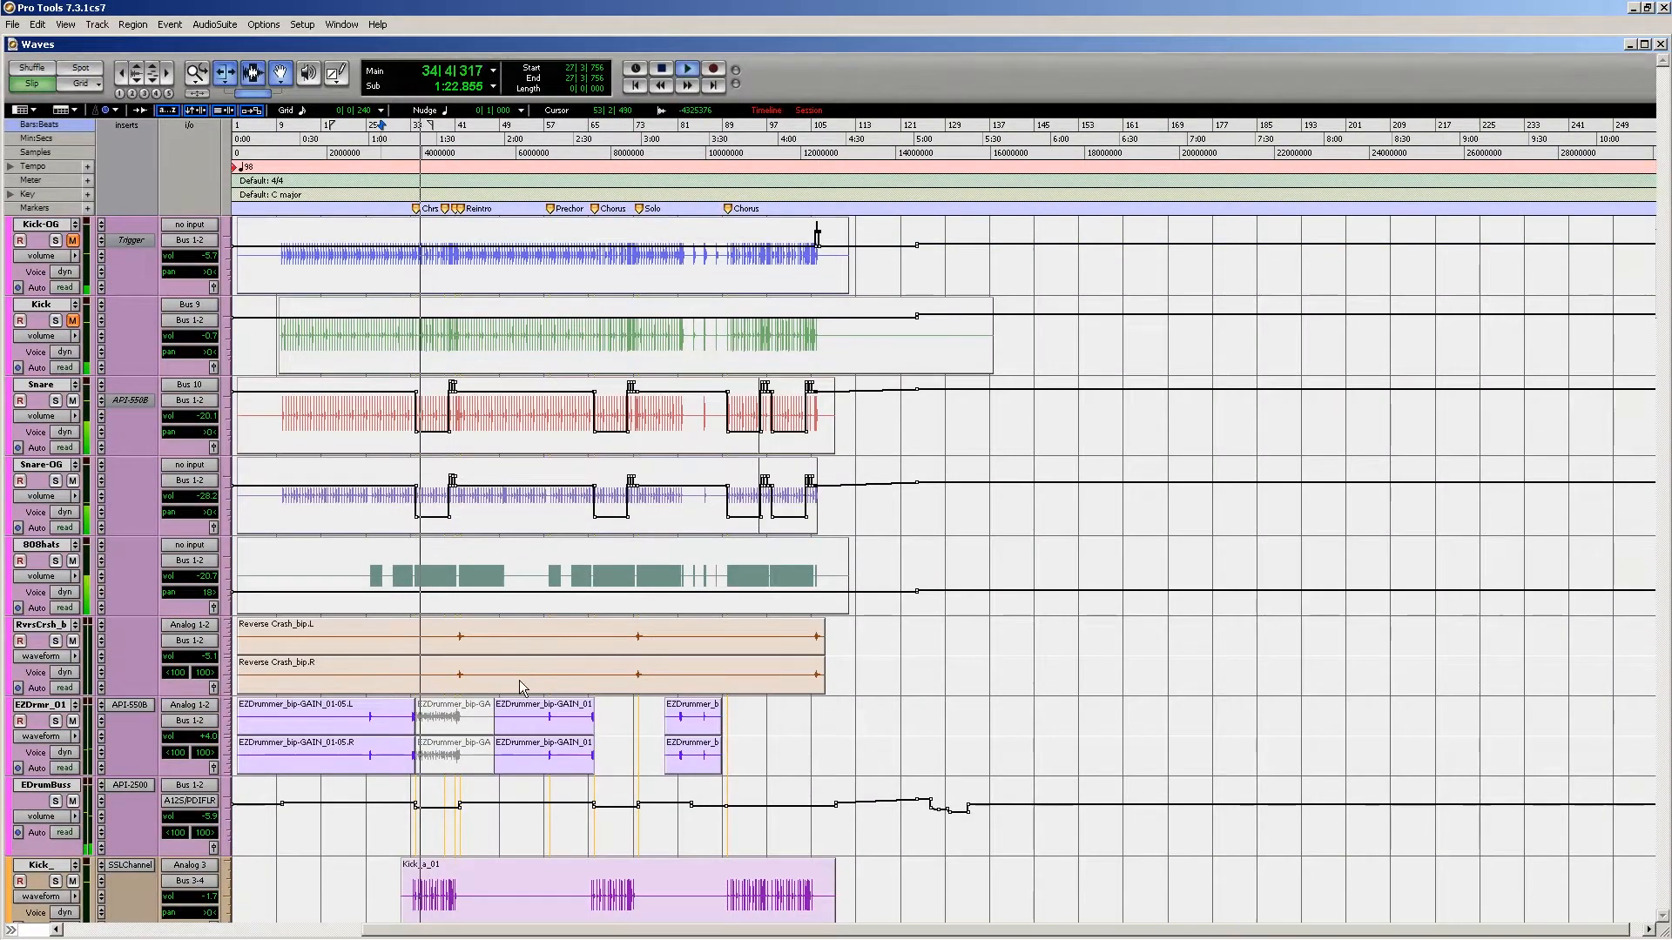
key("ctrl+equal")
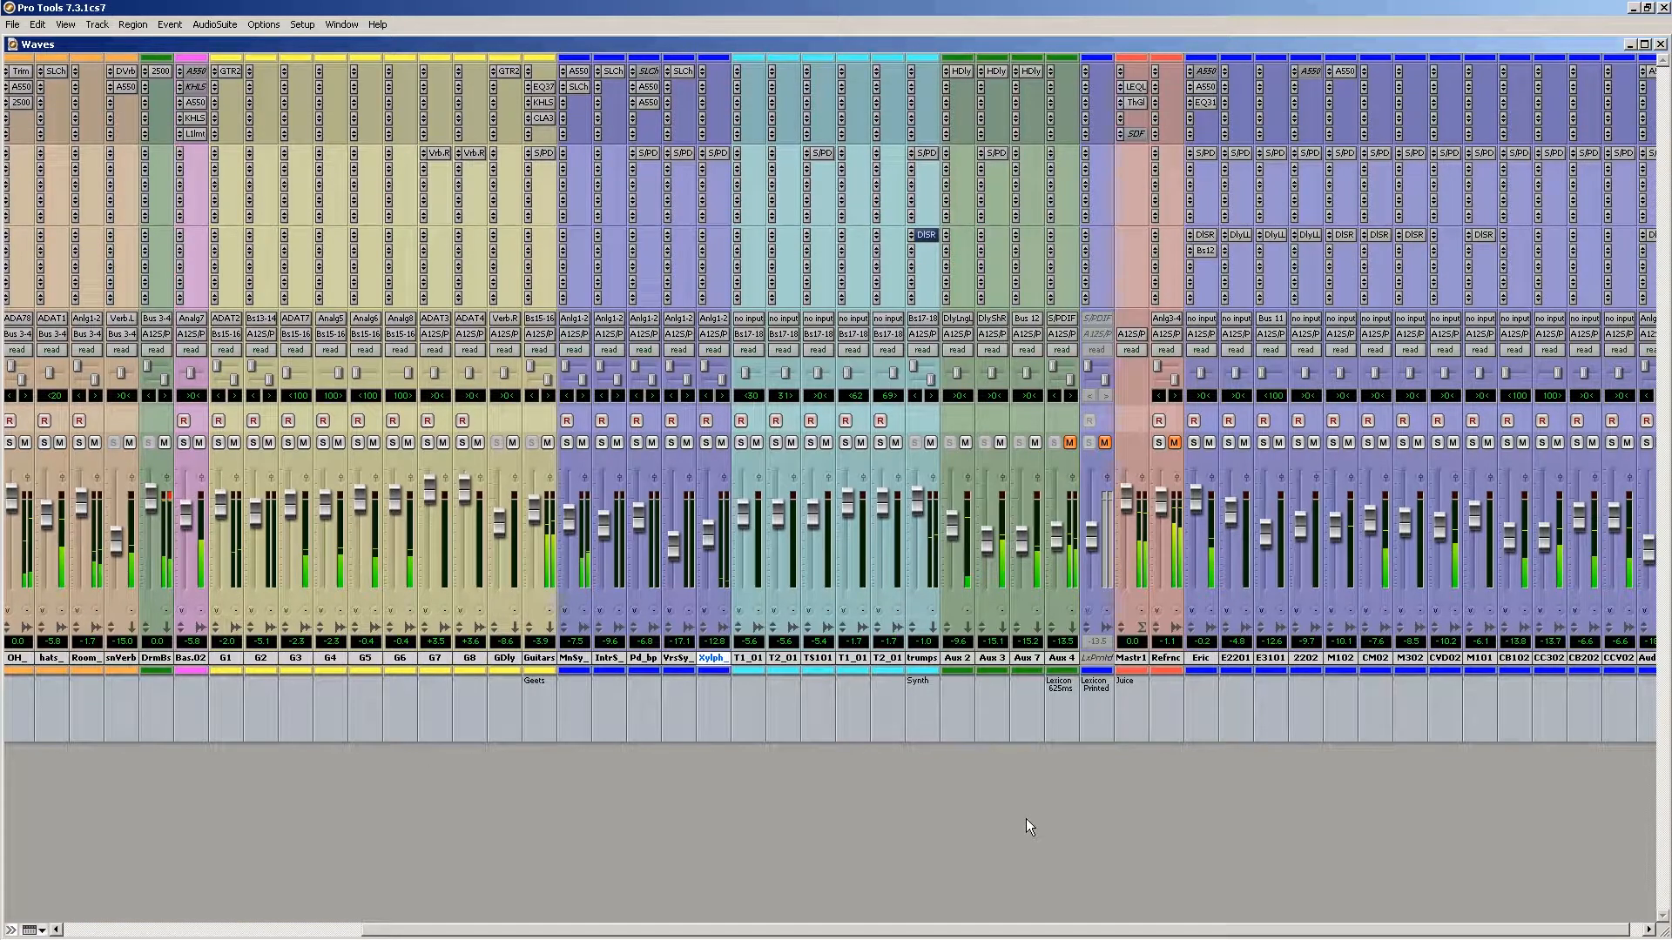
key("space")
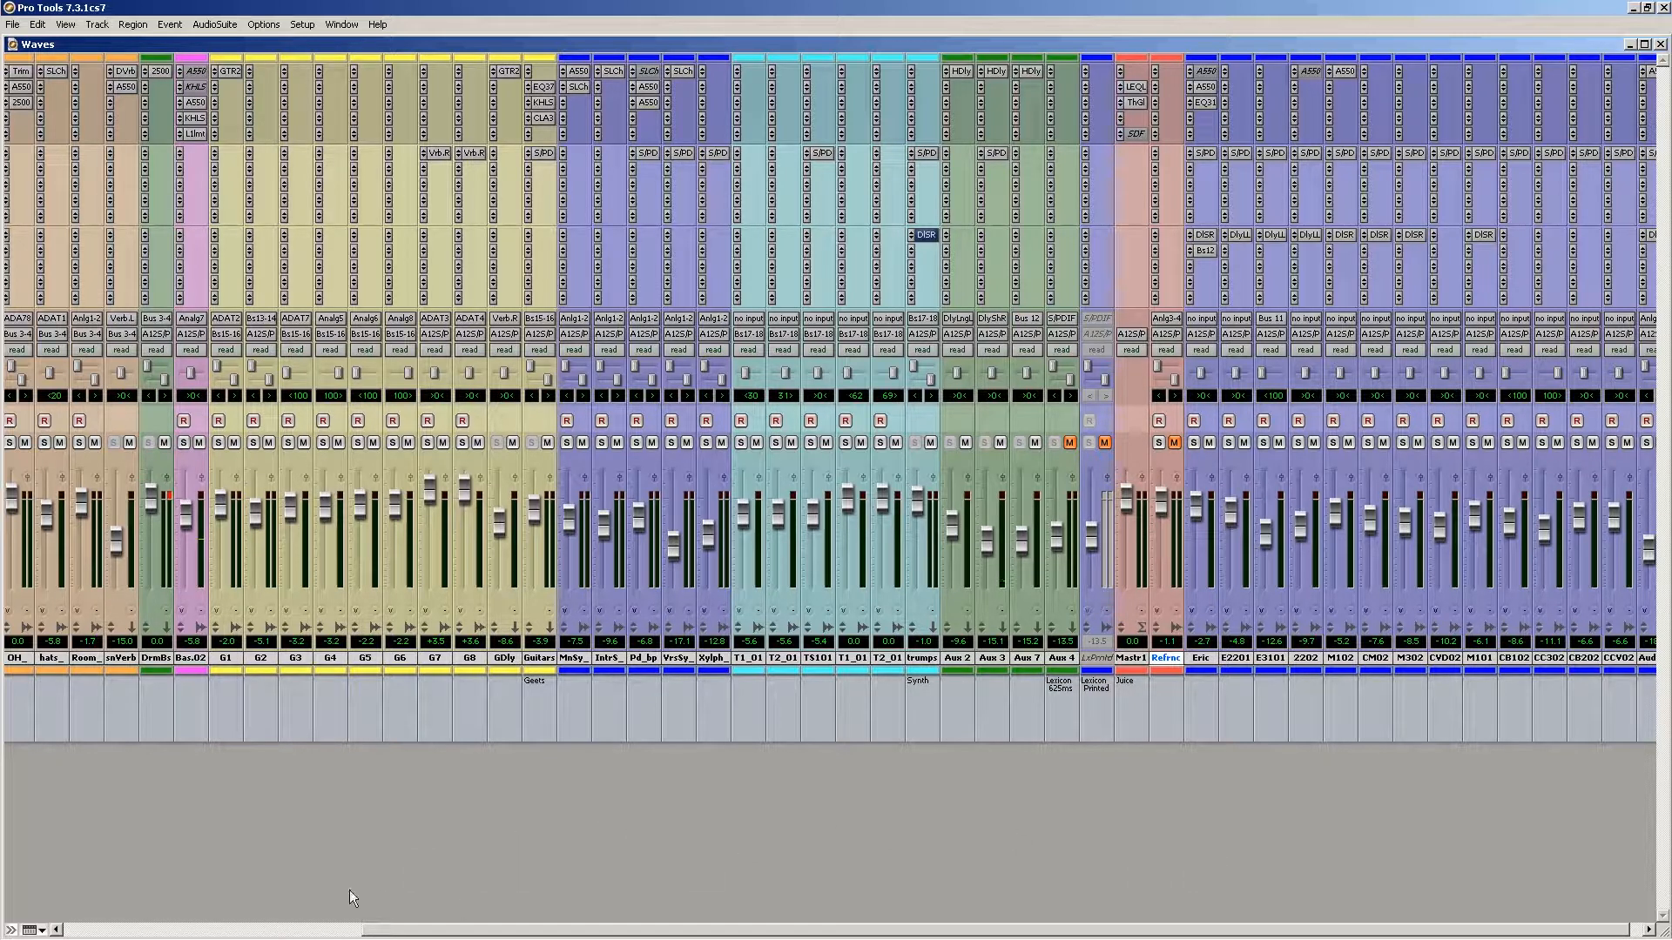
Step: Look over the mixer's channel strips from the drum tracks through to the vocal tracks
left_click(276, 930)
left_click_drag(275, 930, 630, 877)
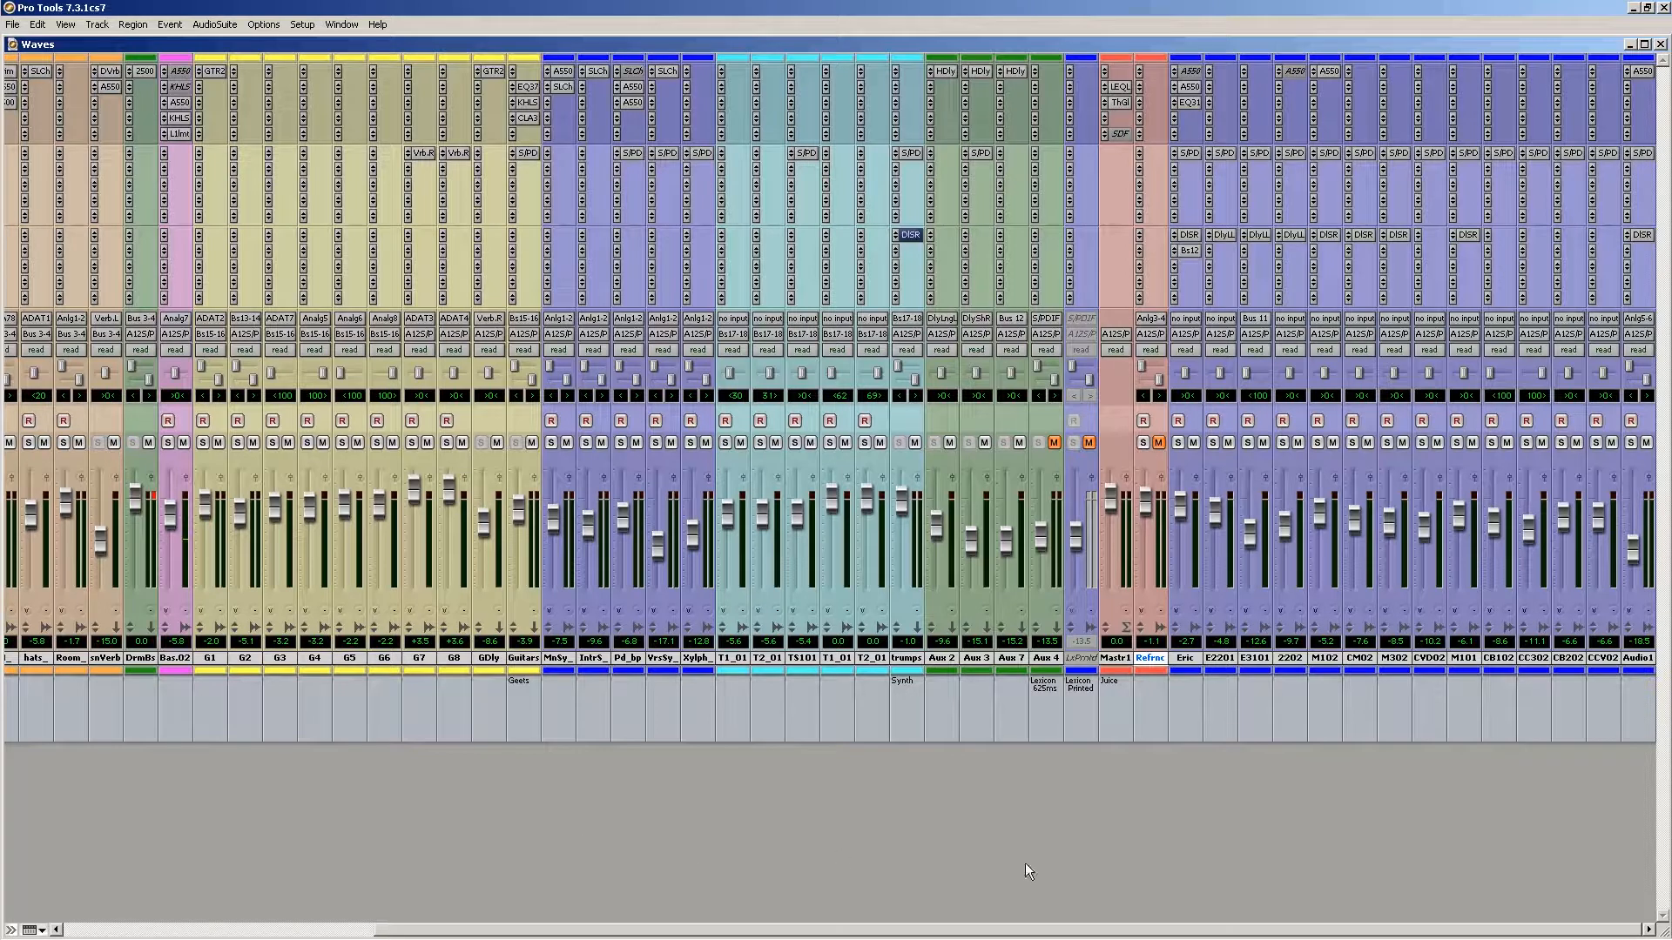
left_click(1185, 658)
scroll(1297, 899, "left", 5)
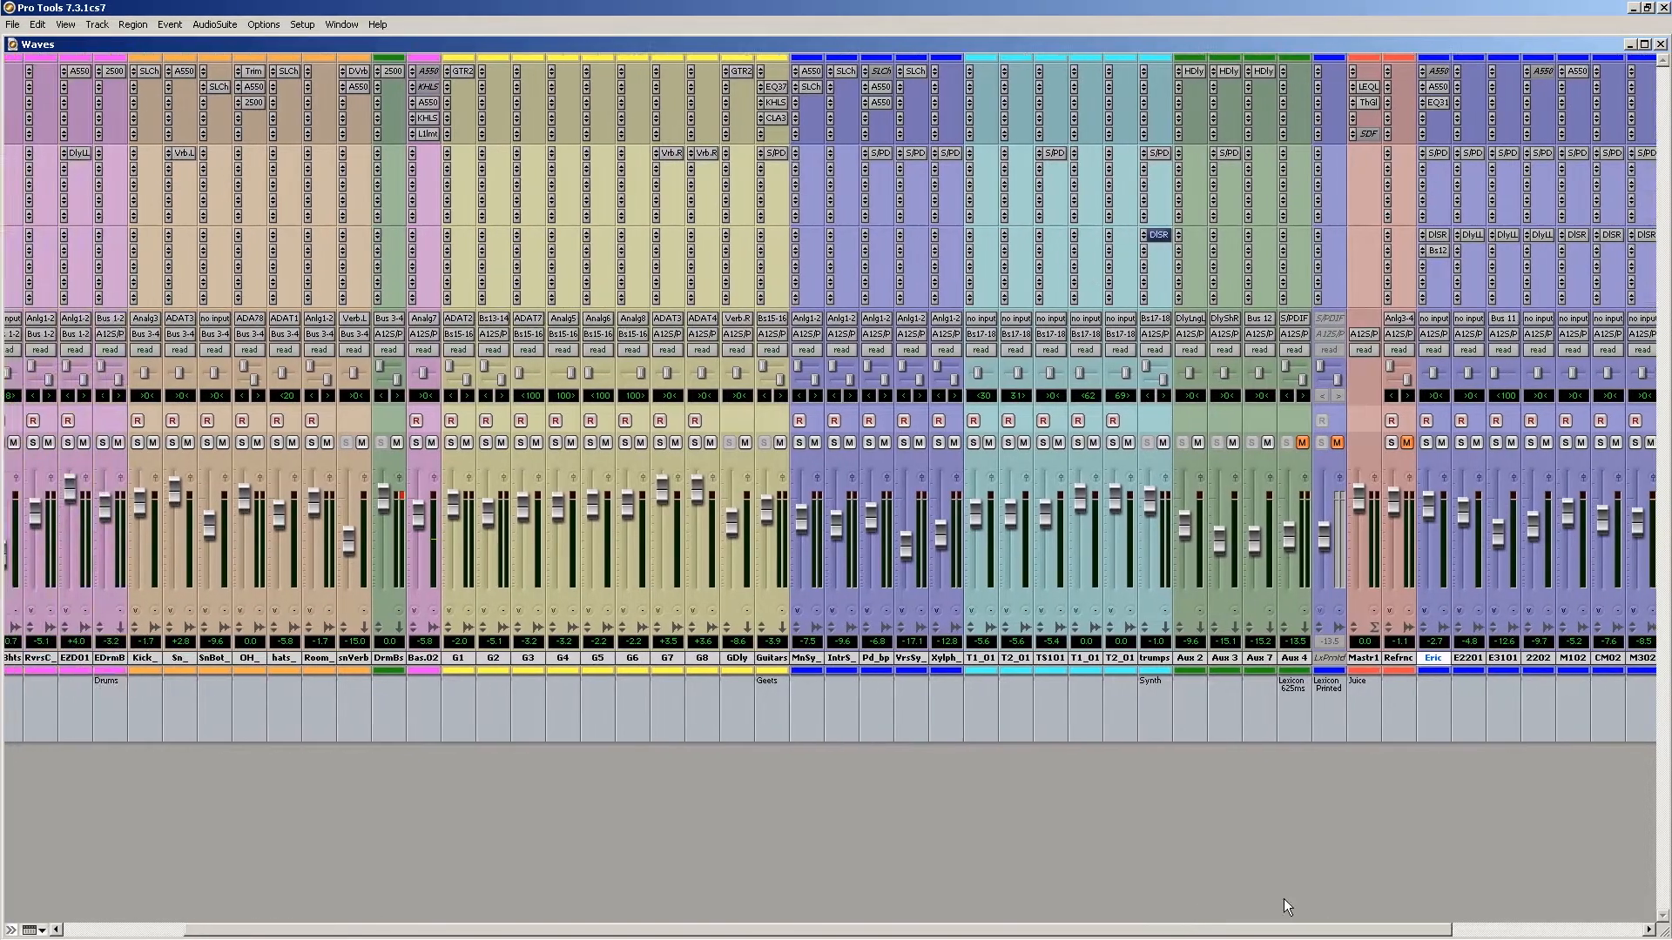
scroll(1284, 898, "right", 5)
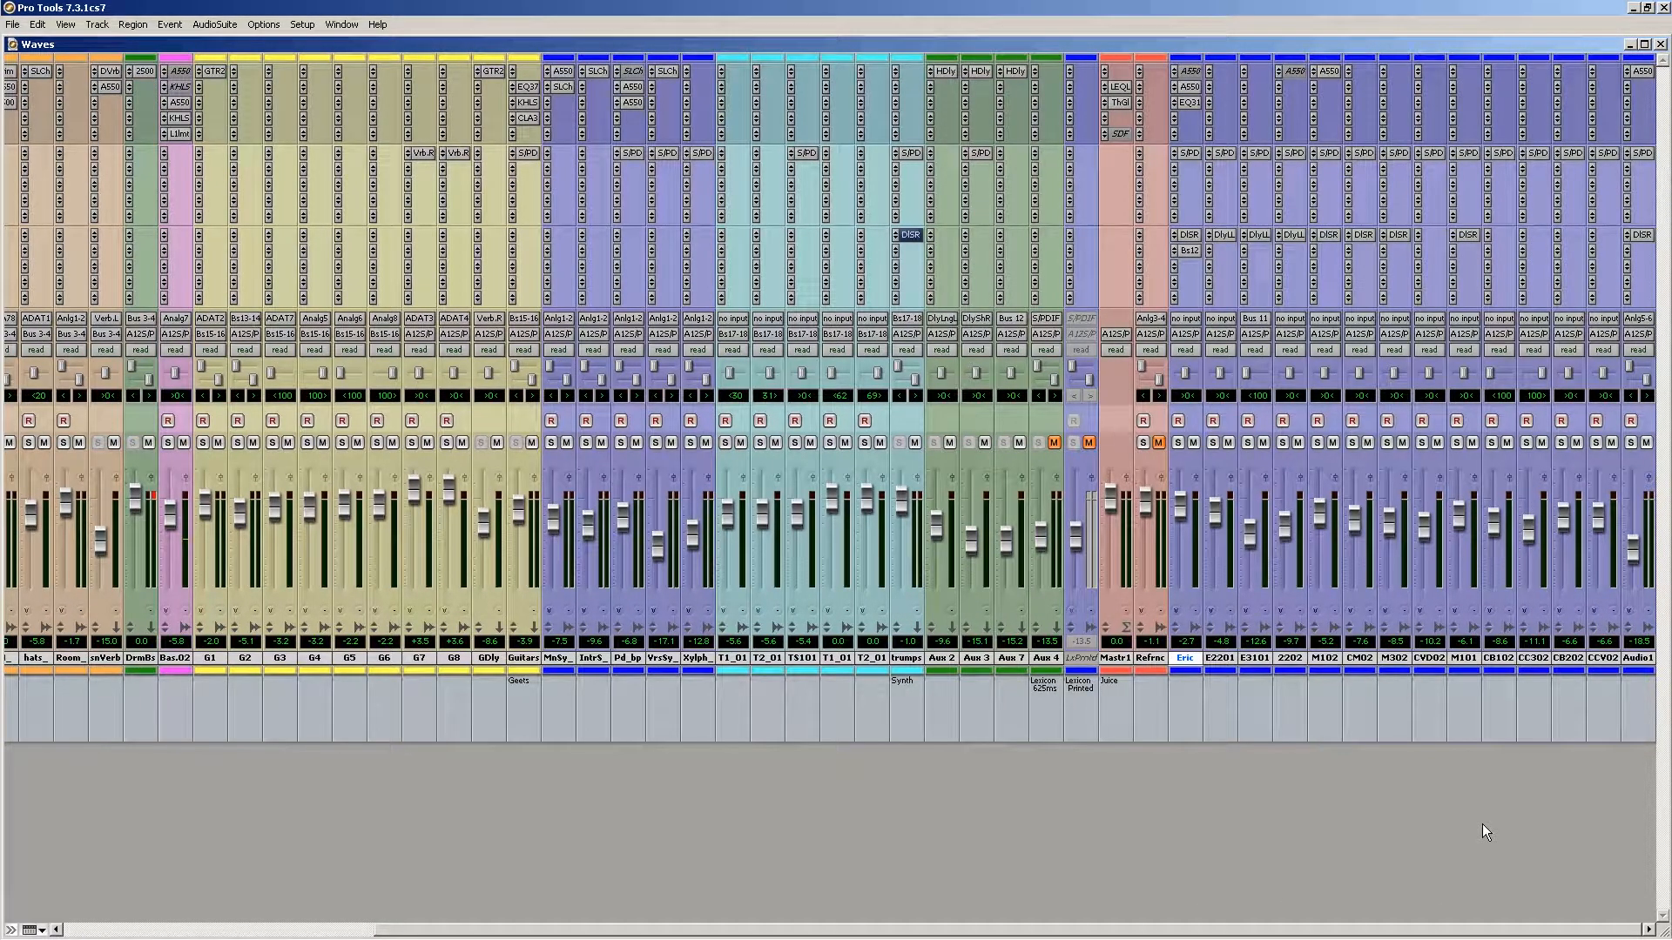
key("ctrl+equal")
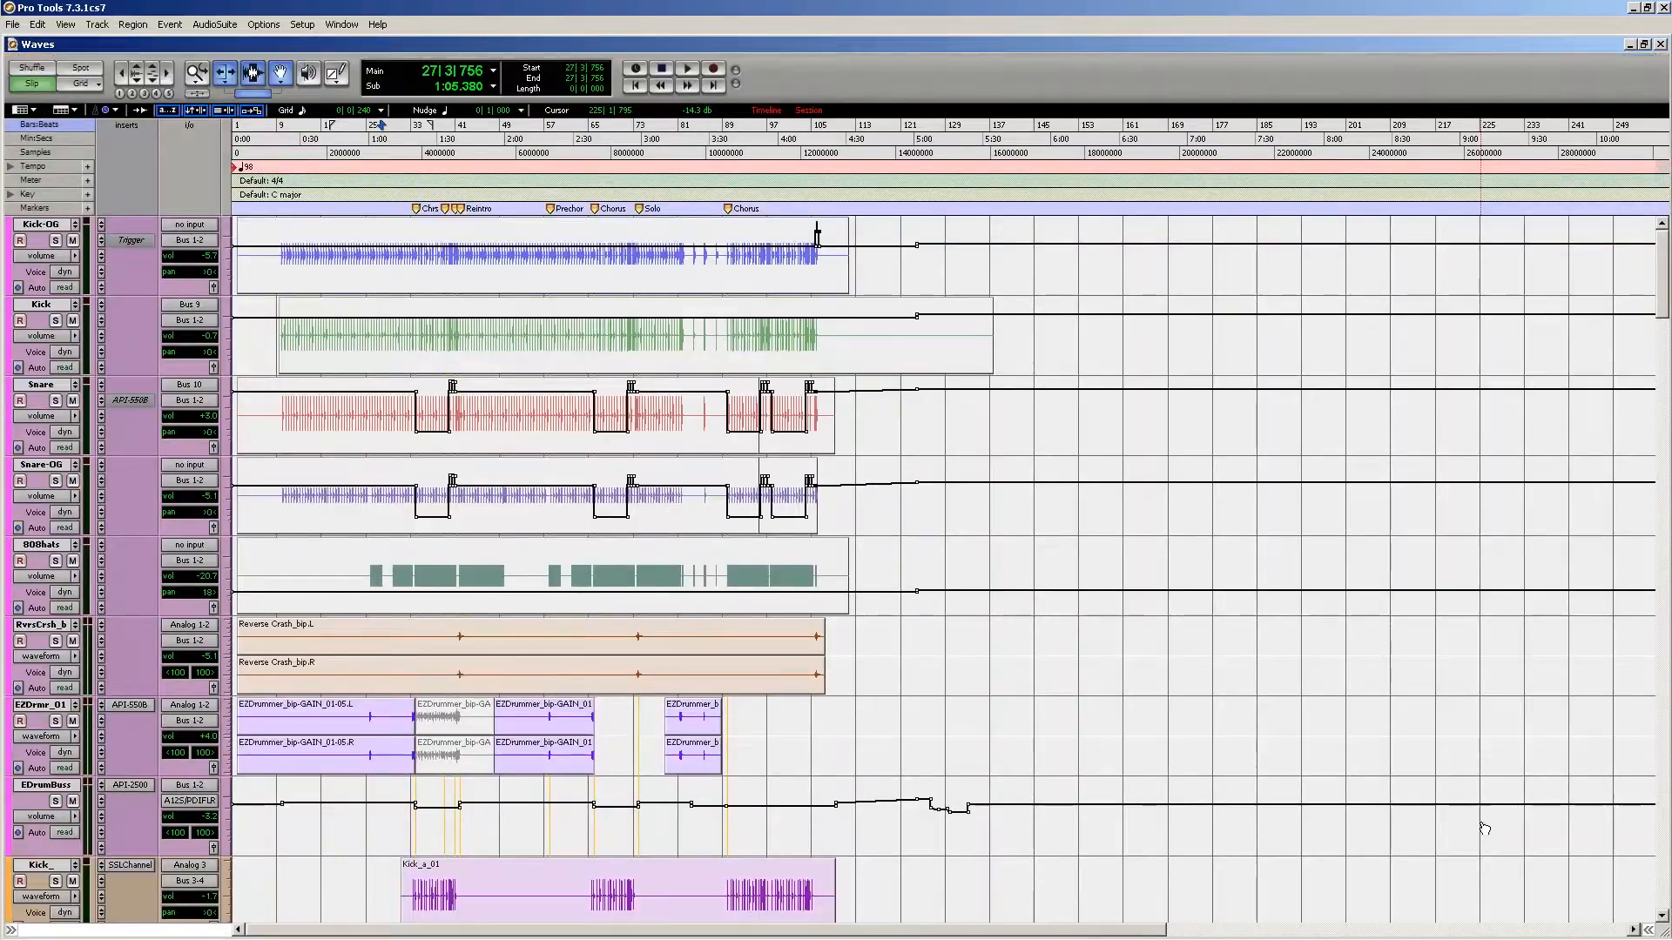
key("ctrl+equal")
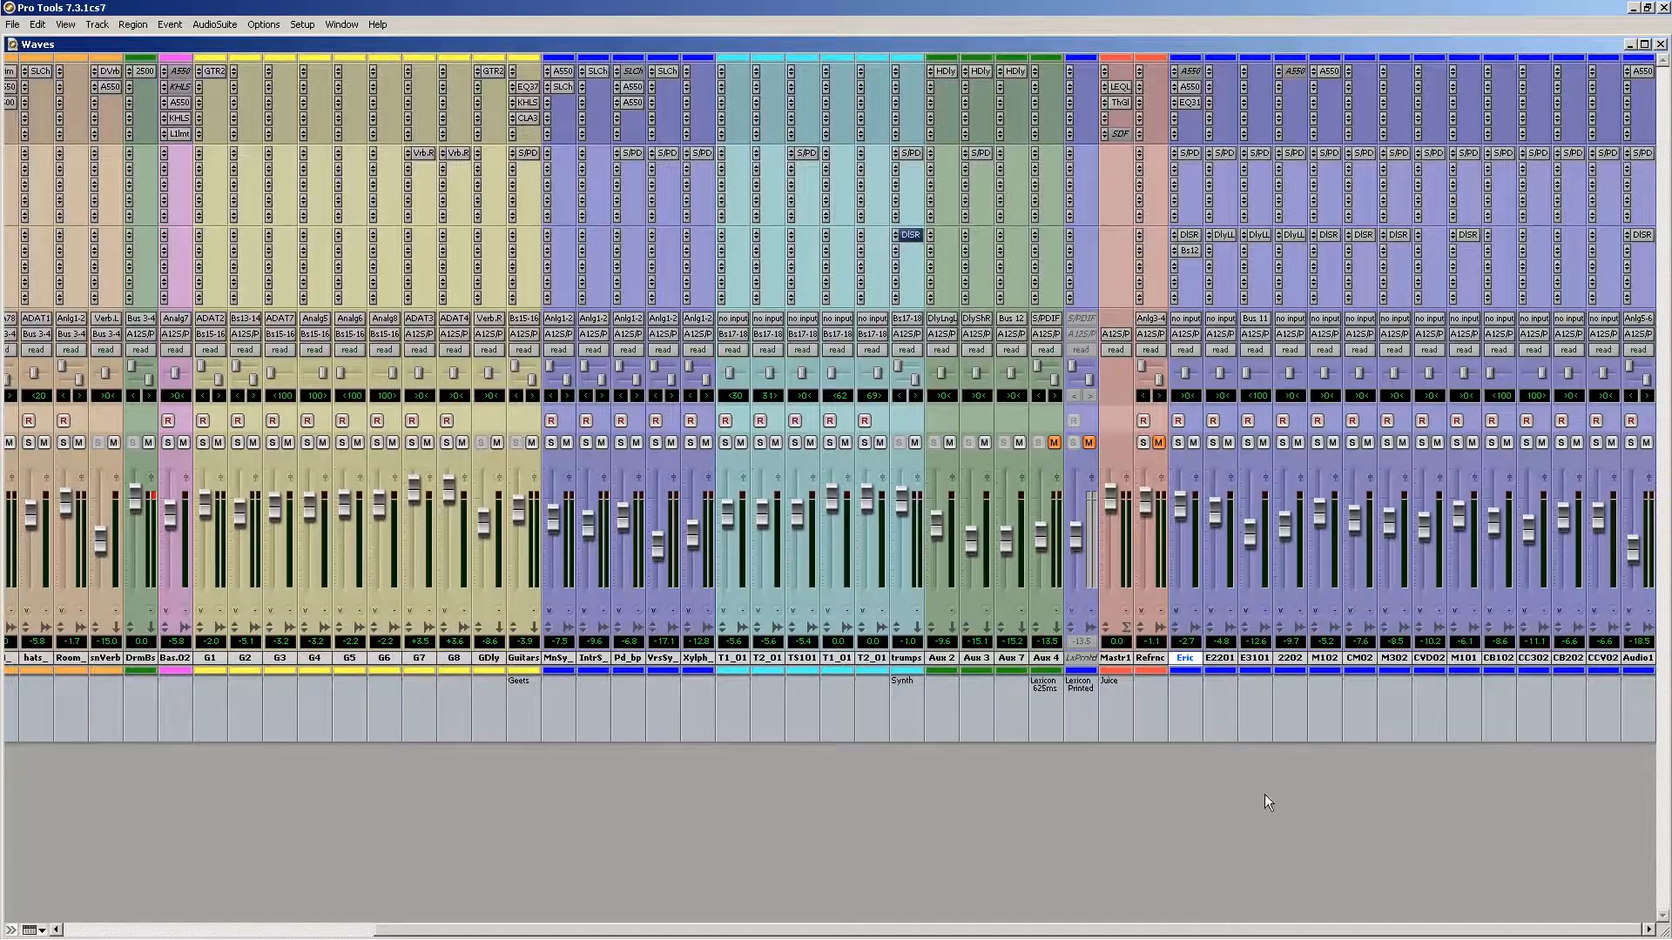
left_click(118, 934)
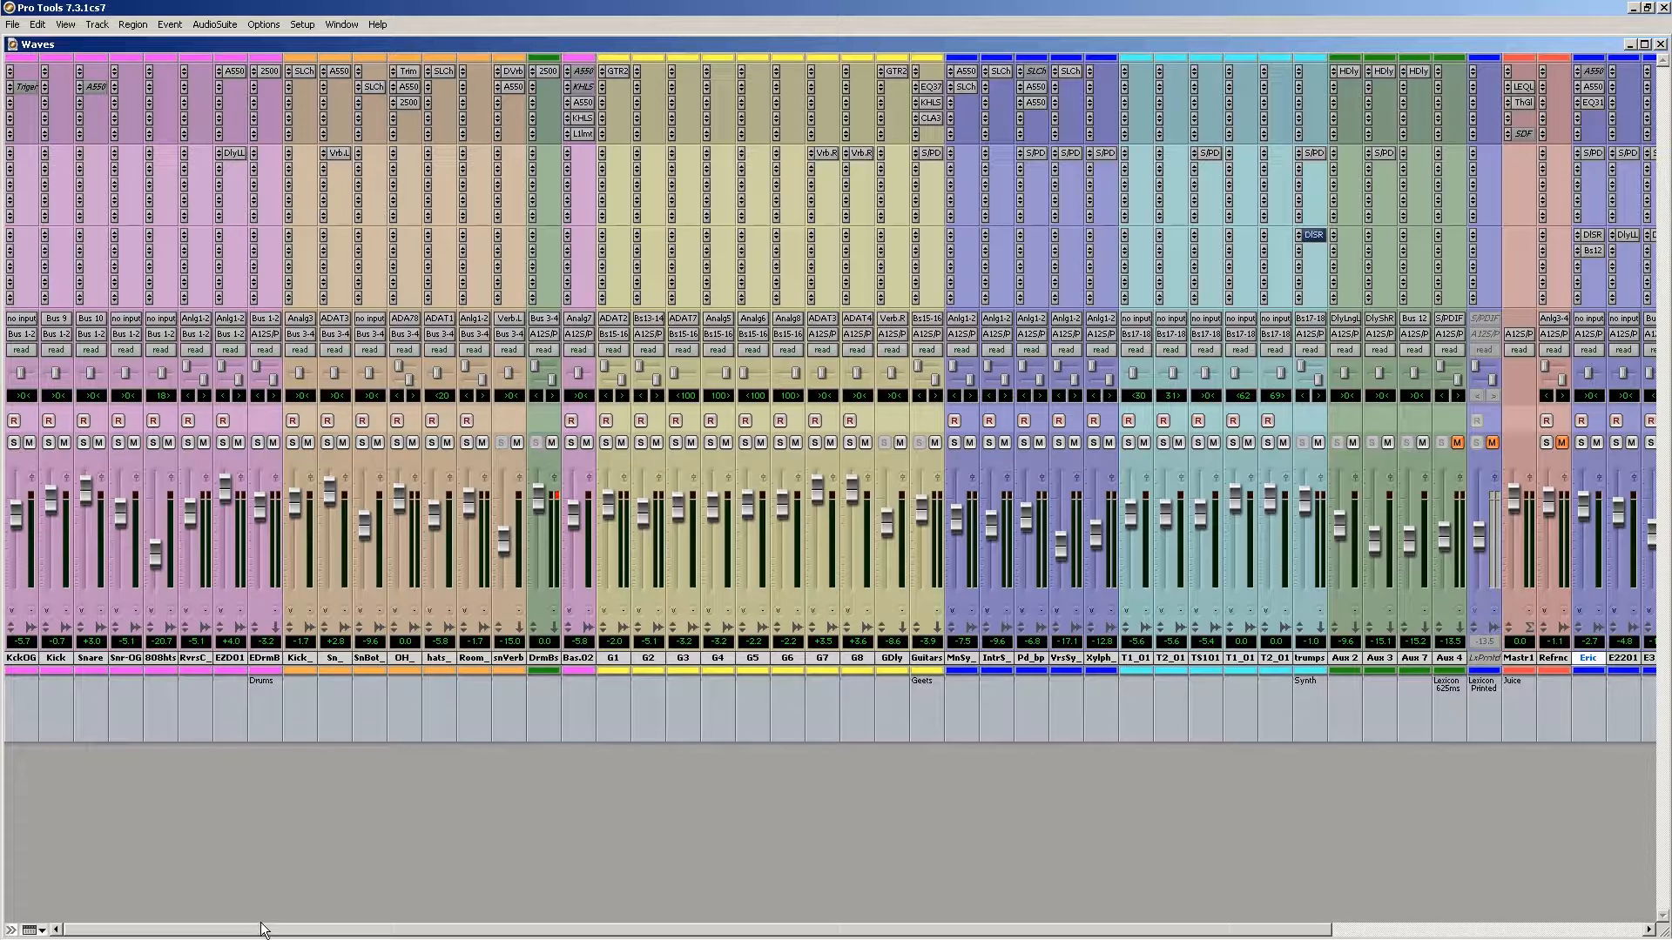
left_click_drag(264, 932, 618, 910)
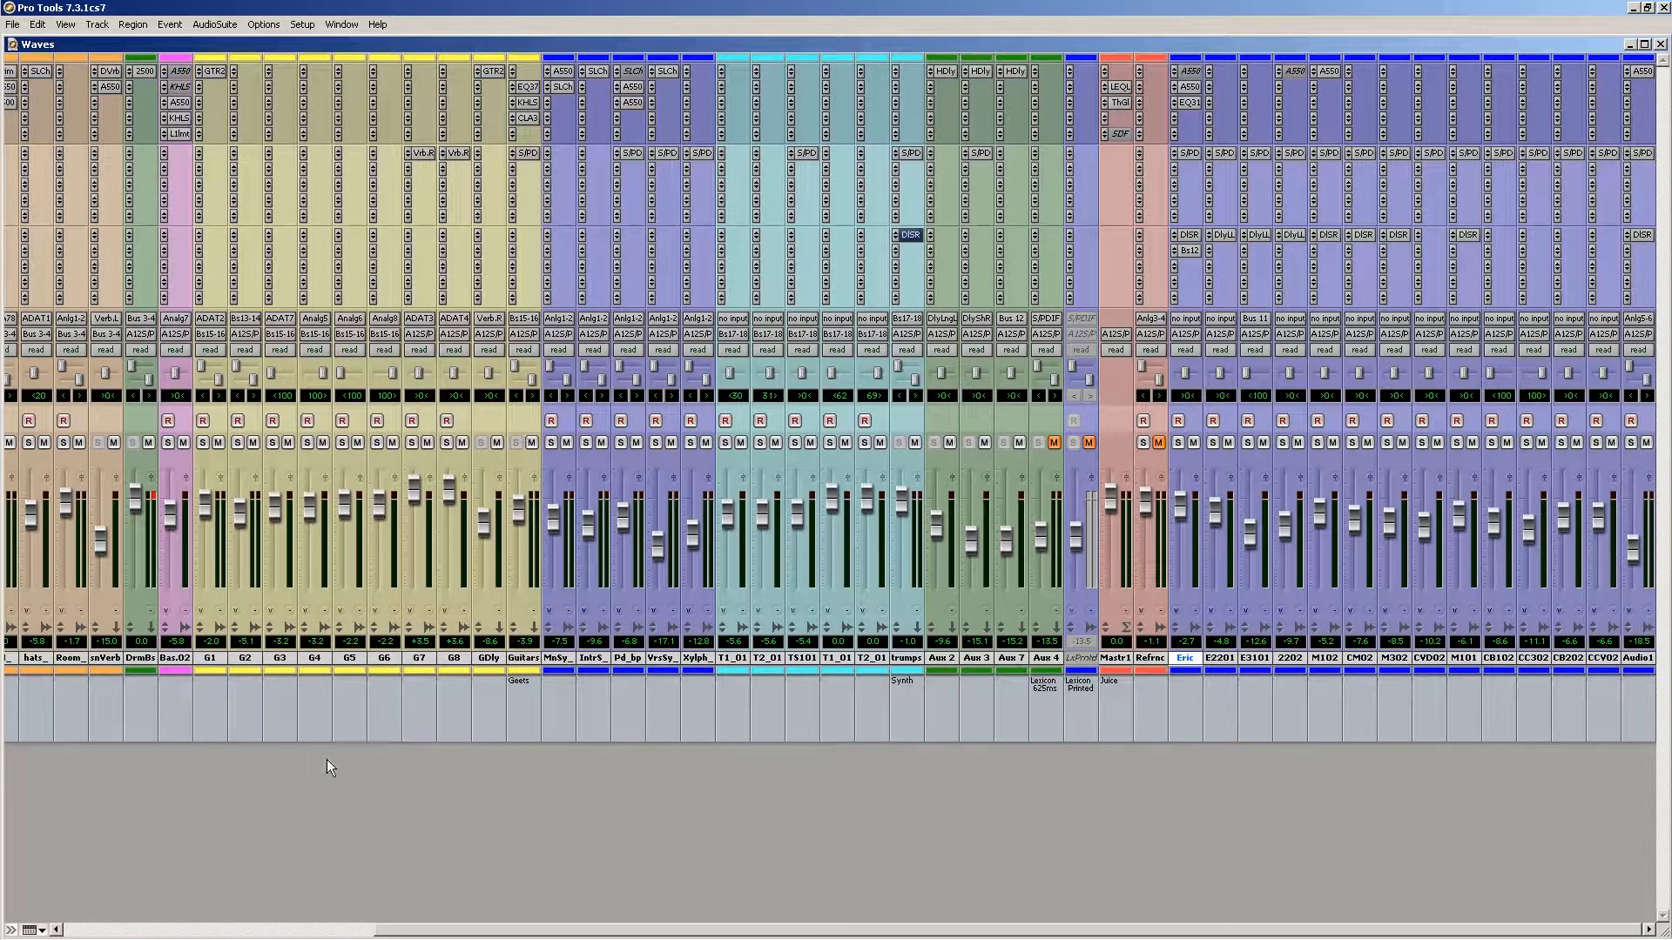
left_click(283, 930)
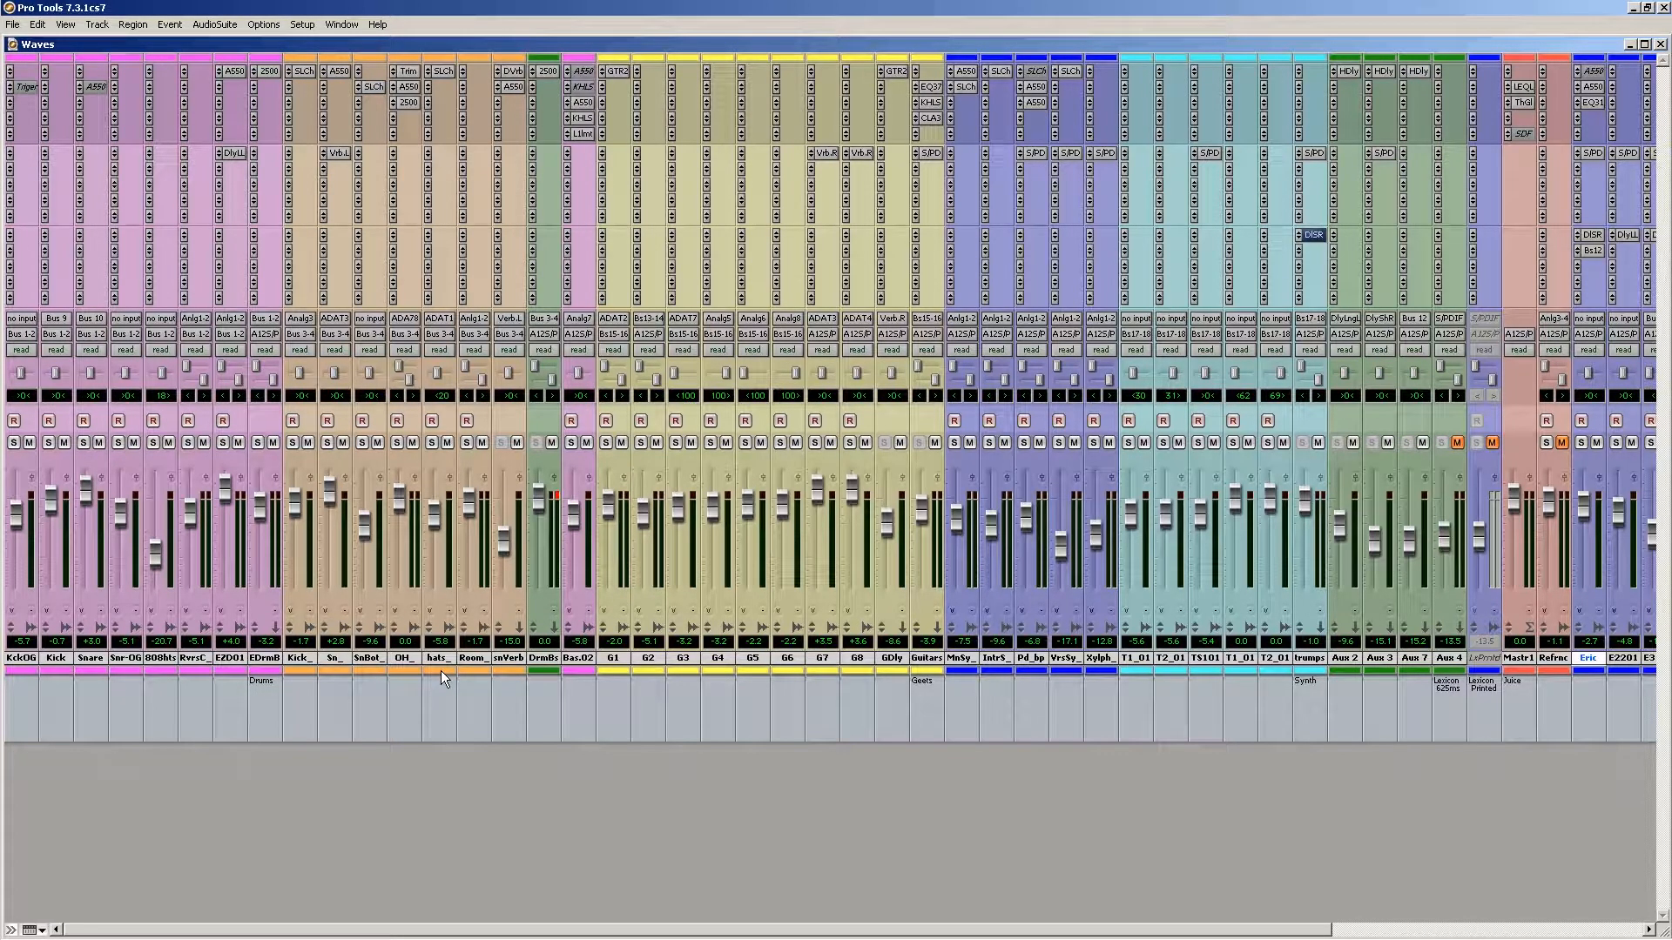
Step: Highlight the mixer's track groups in turn, from the bass and guitars through T1_01 to trumps, ending with Aux 2 to Aux 4
left_click(578, 658)
left_click(619, 657)
left_click(1111, 661)
left_click(1135, 658)
left_click(1310, 658, "shift")
left_click(1346, 660)
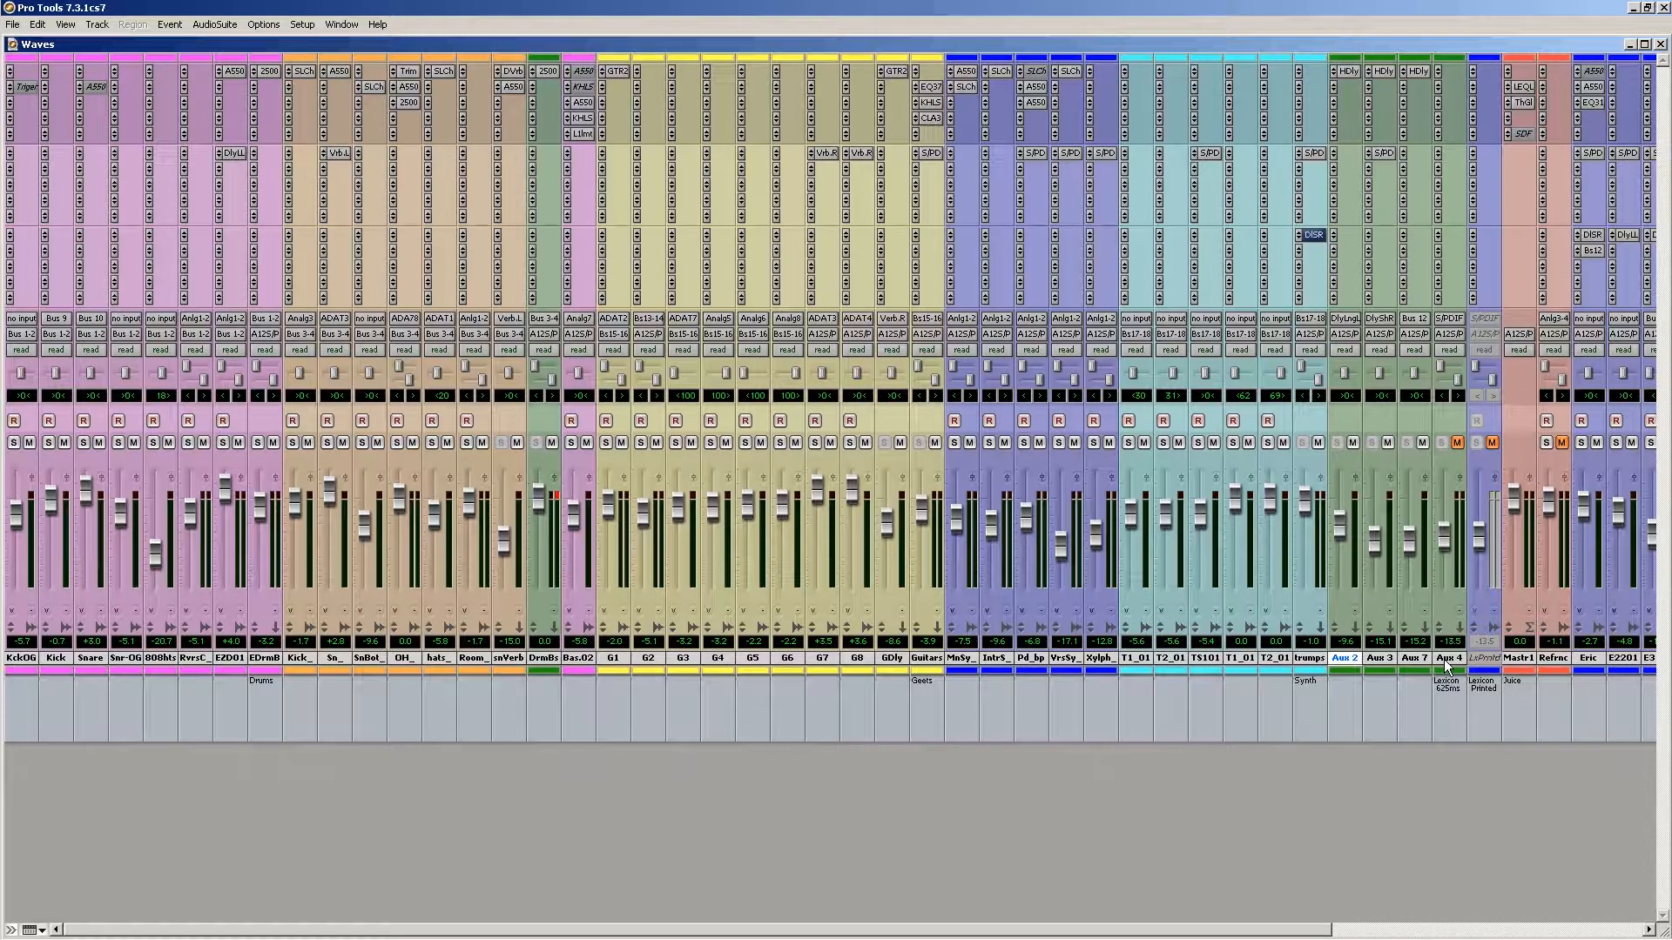
left_click(1445, 659, "shift")
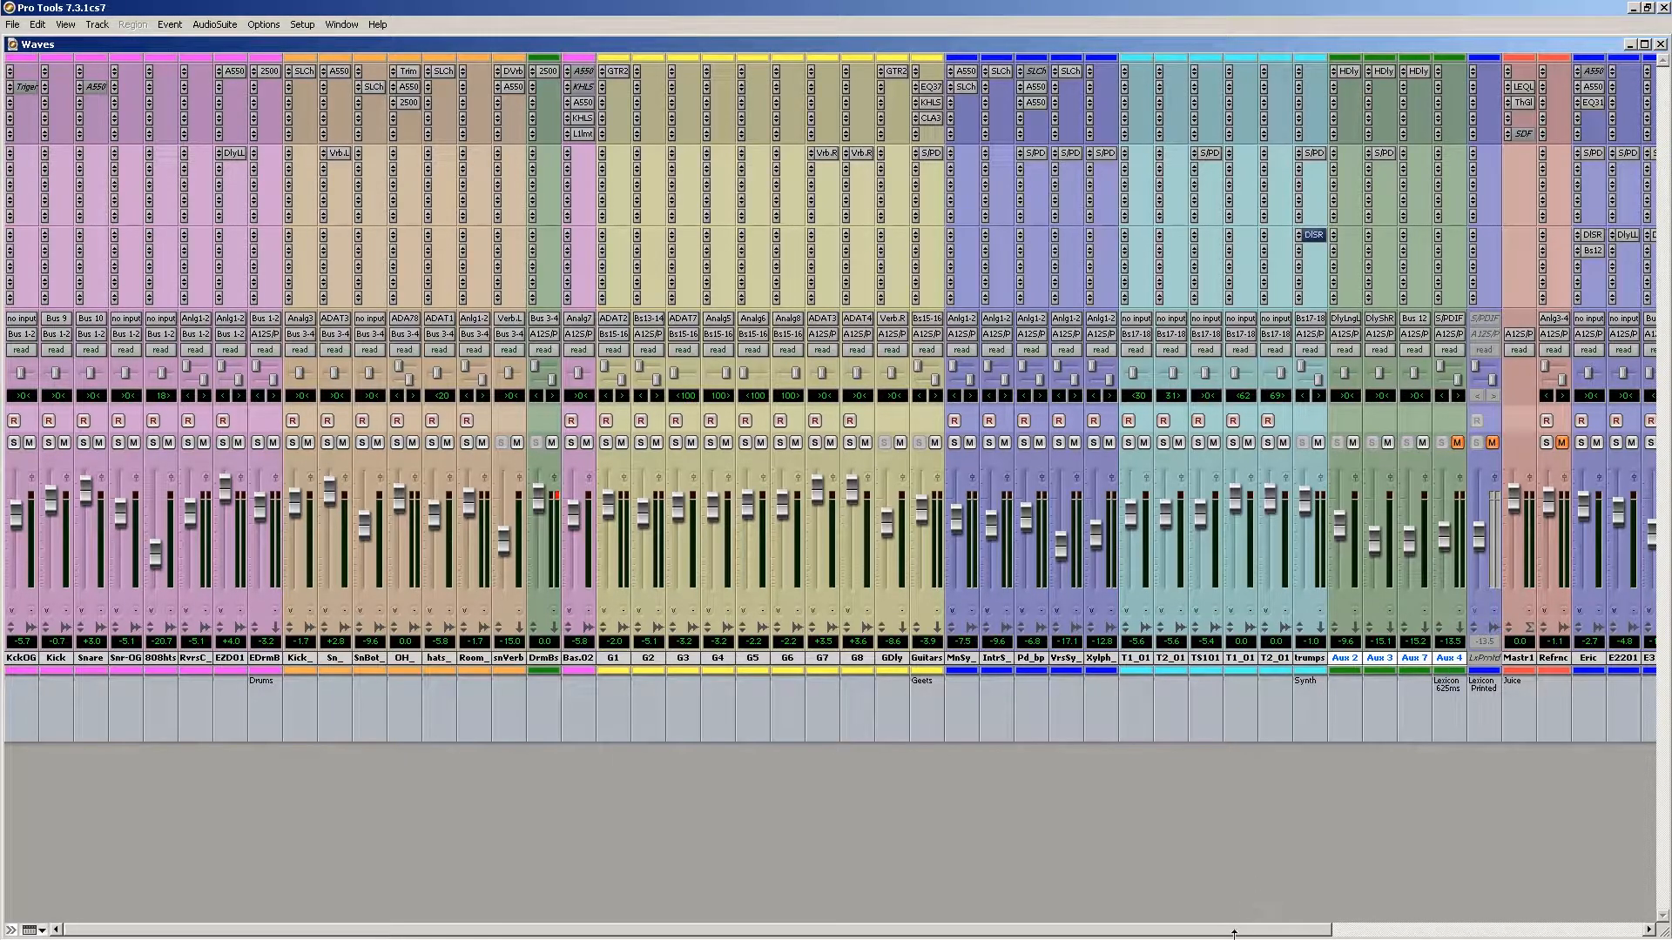
Step: Select the printed Lexicon track and the Mastr1 track in turn in the mixer
left_click_drag(1260, 935, 1524, 914)
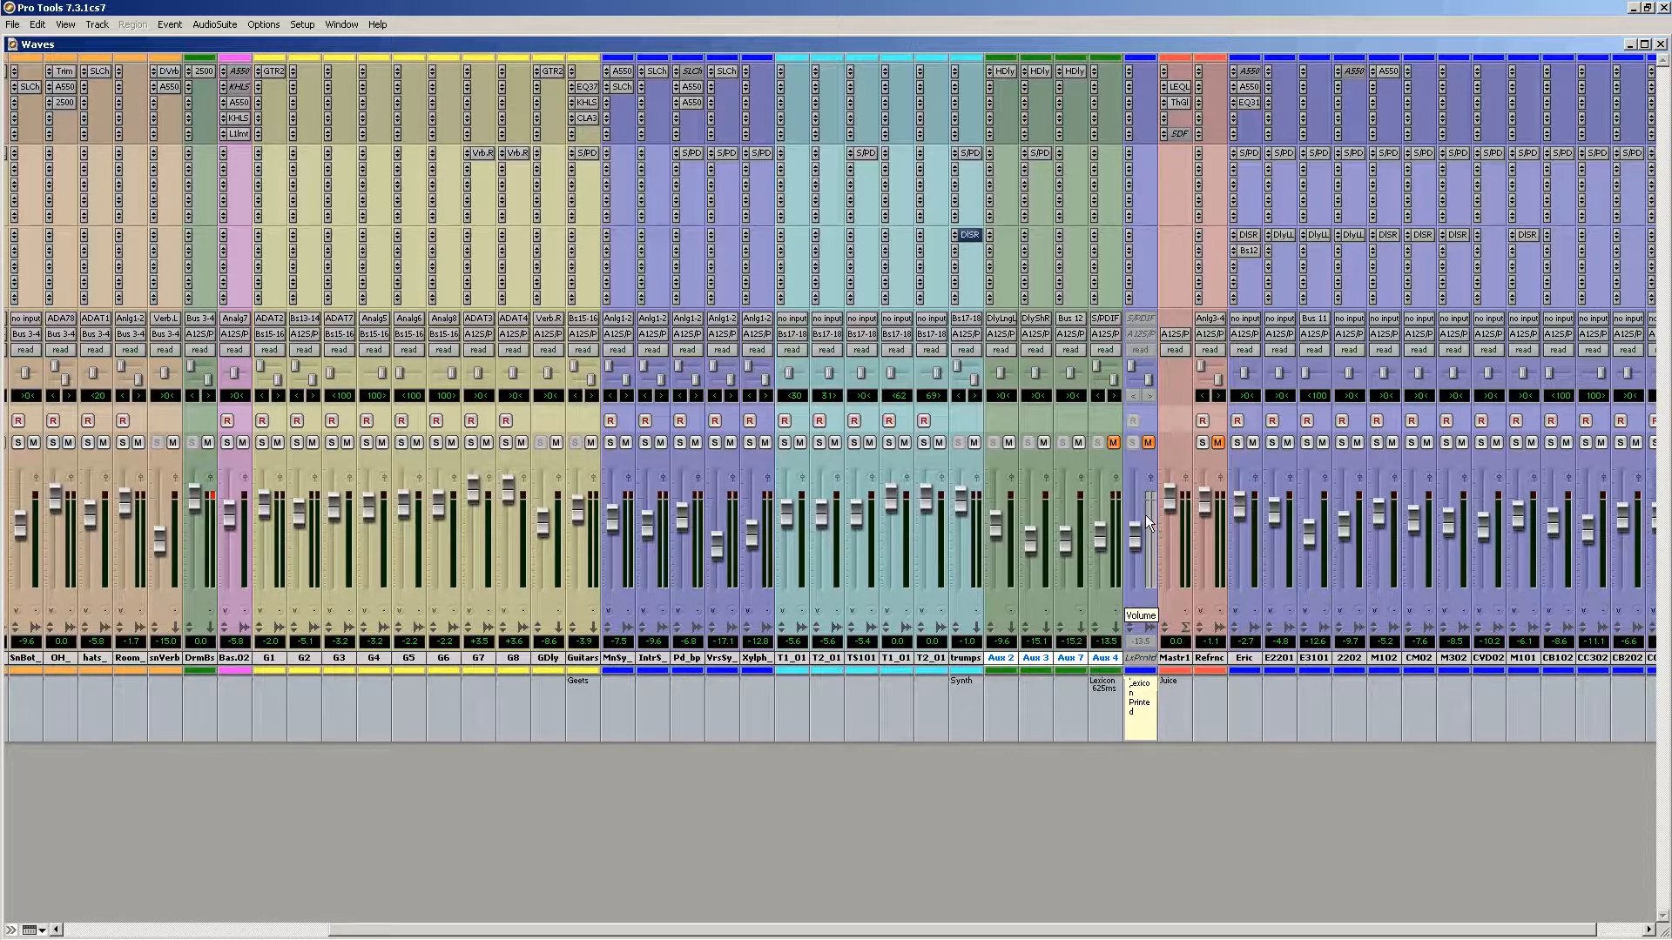
left_click(1169, 669)
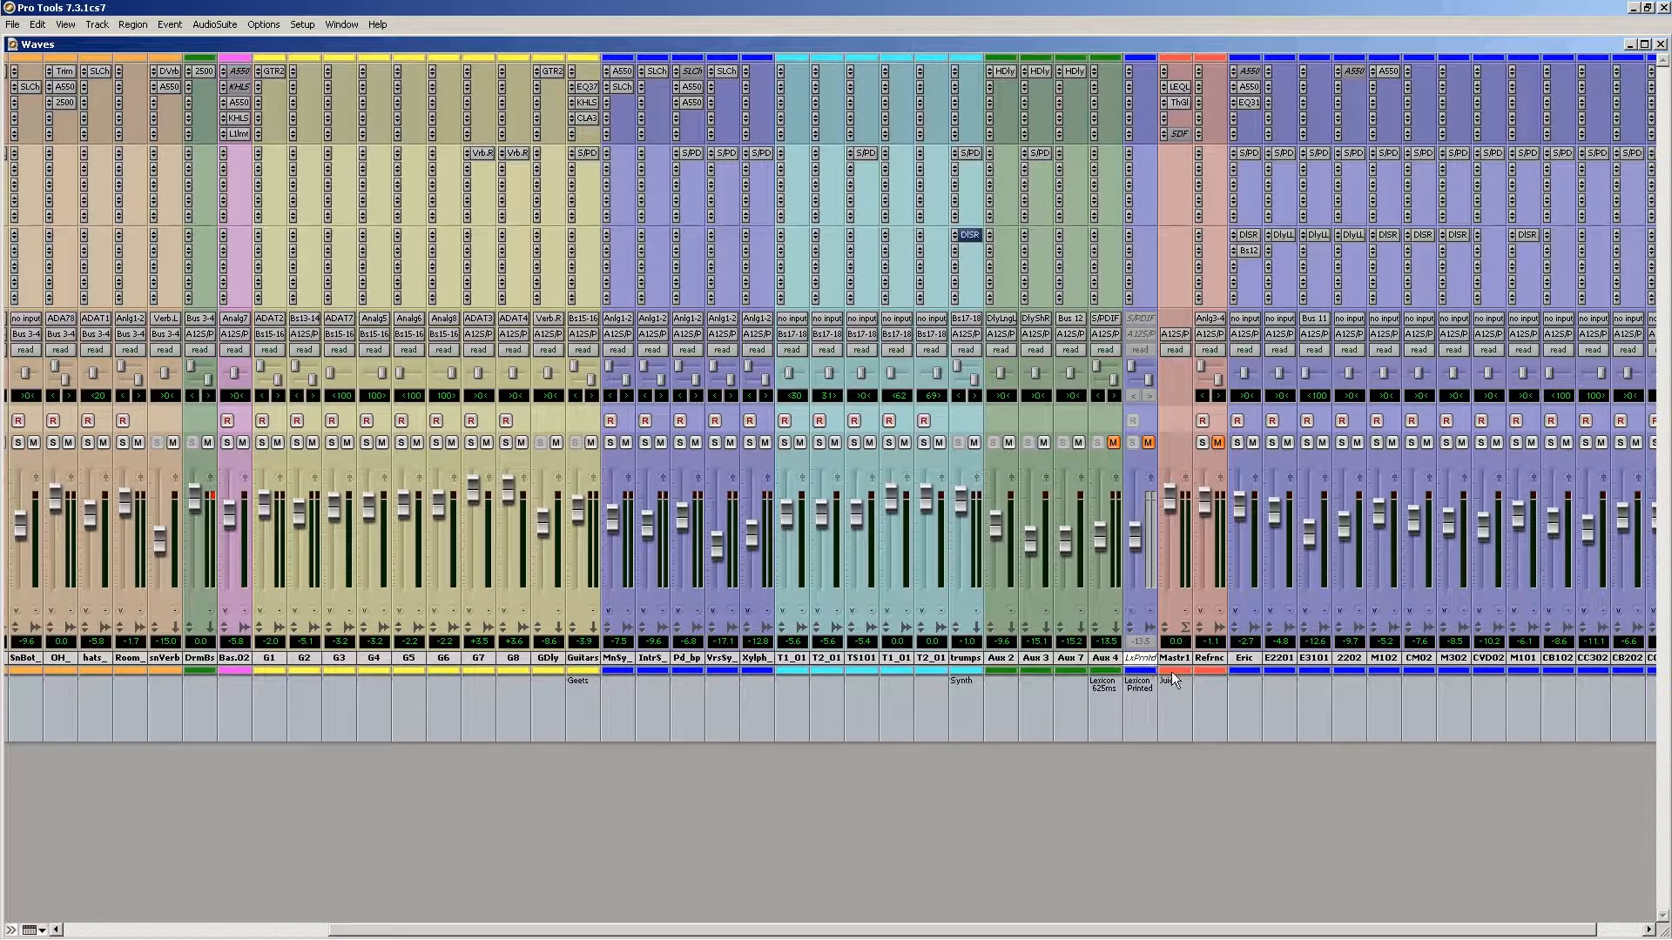
left_click(1133, 659)
left_click(1188, 657)
Step: Make the Refrnc track inactive
mouse_move(1398, 936)
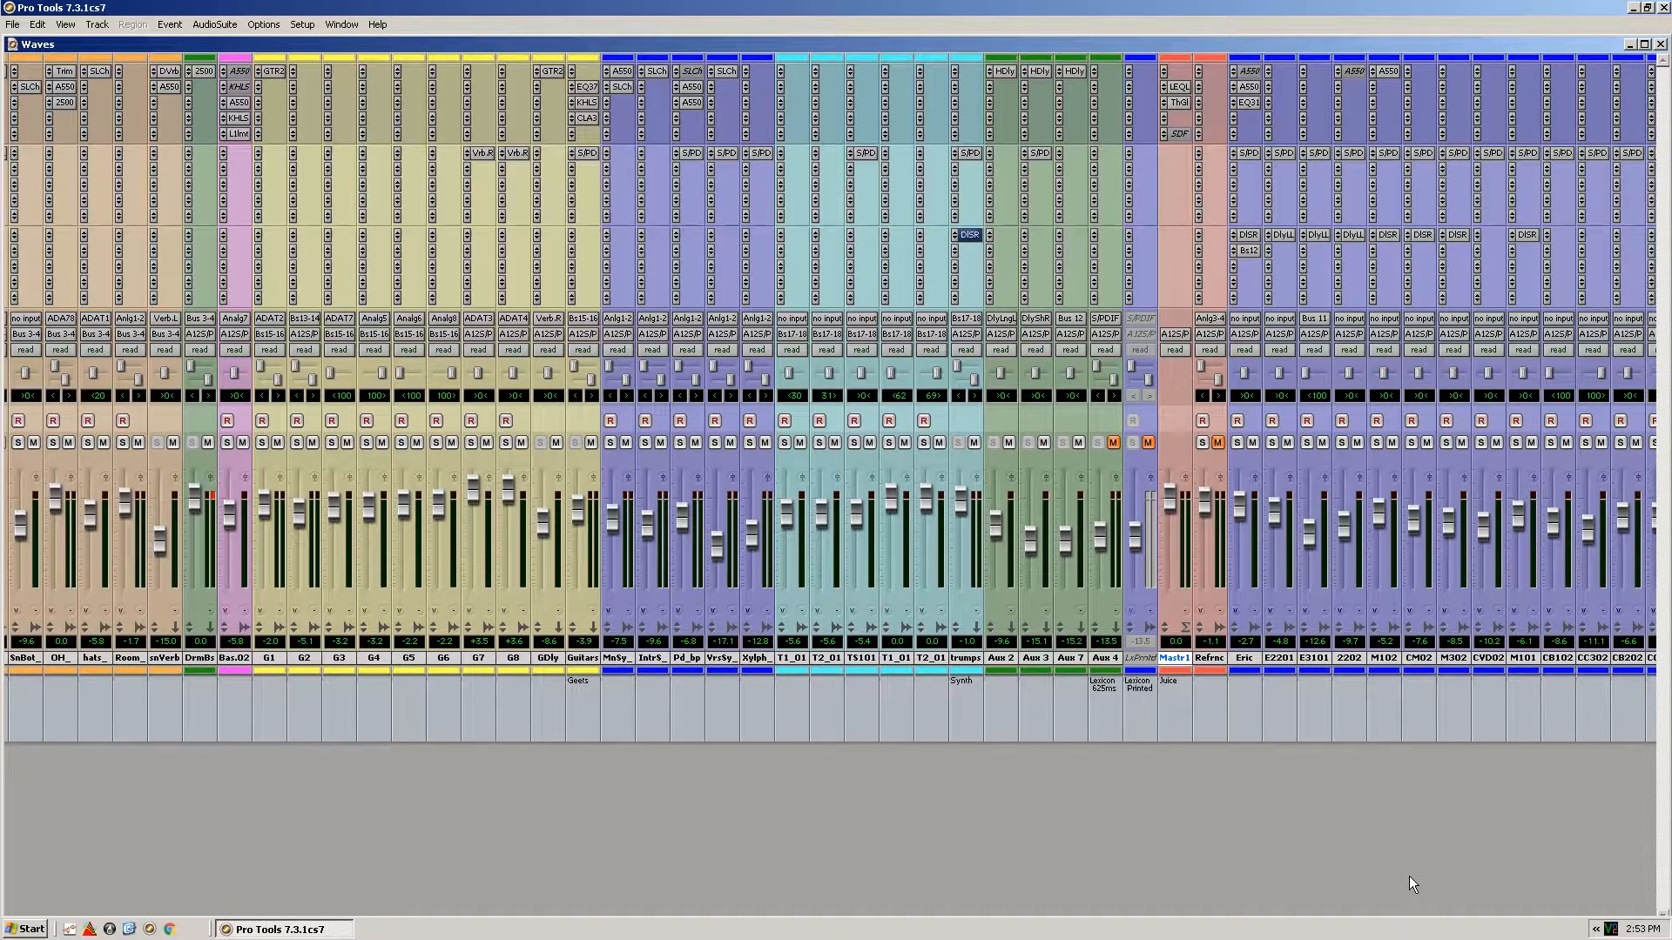
left_click_drag(1414, 929, 1489, 927)
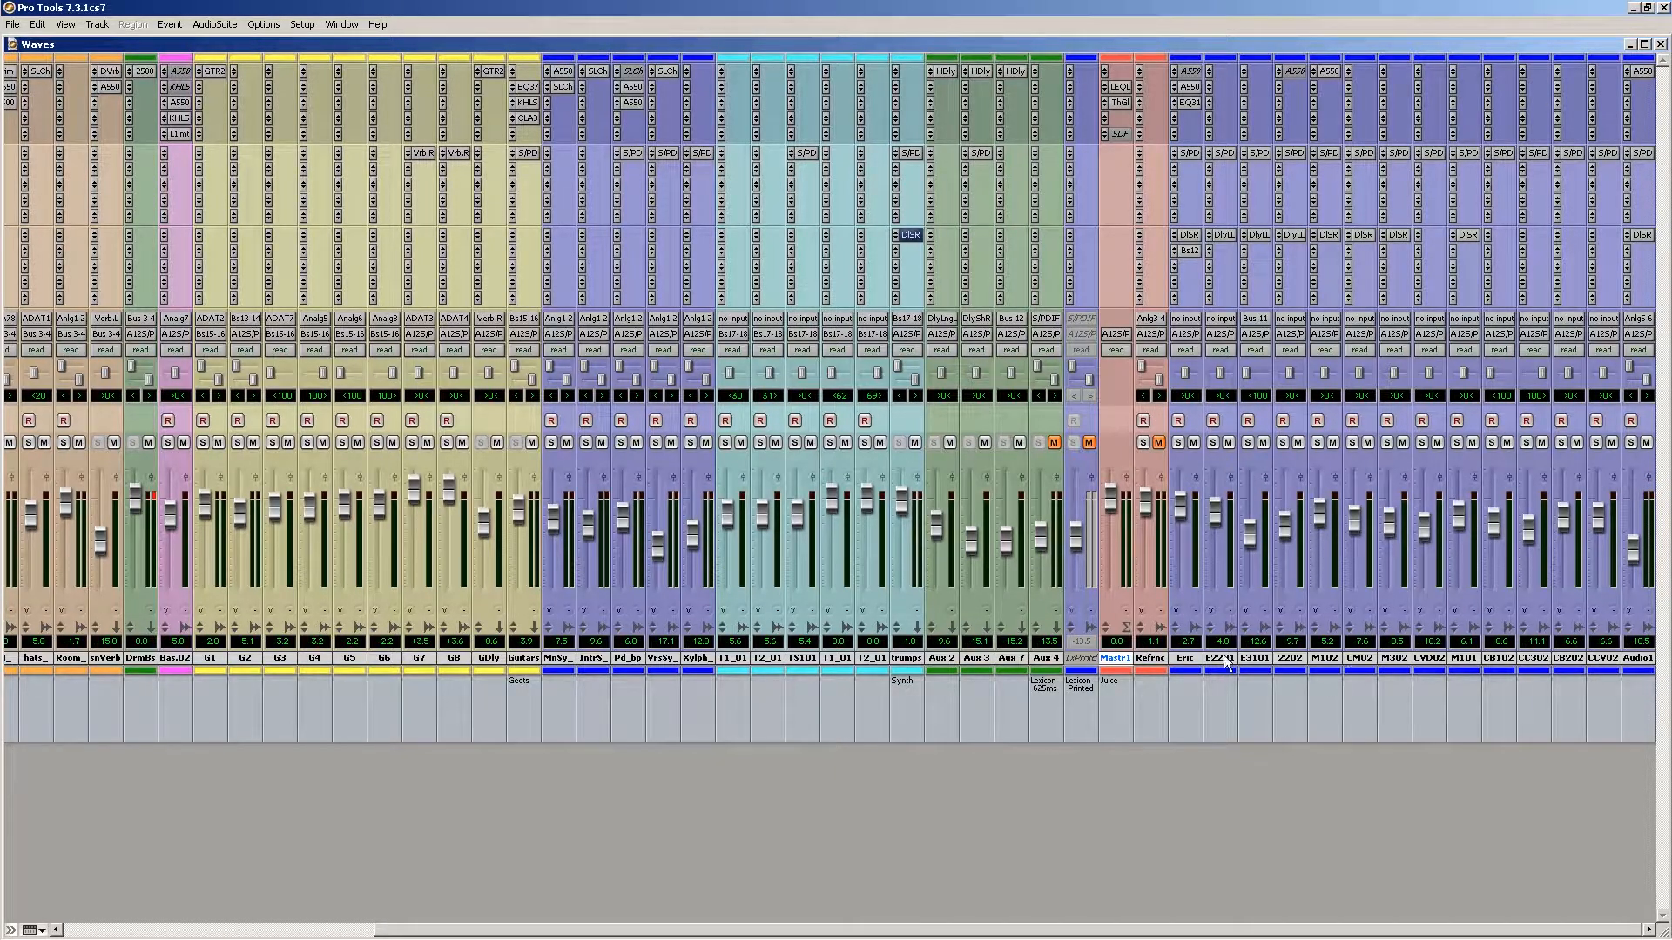
left_click(1188, 660)
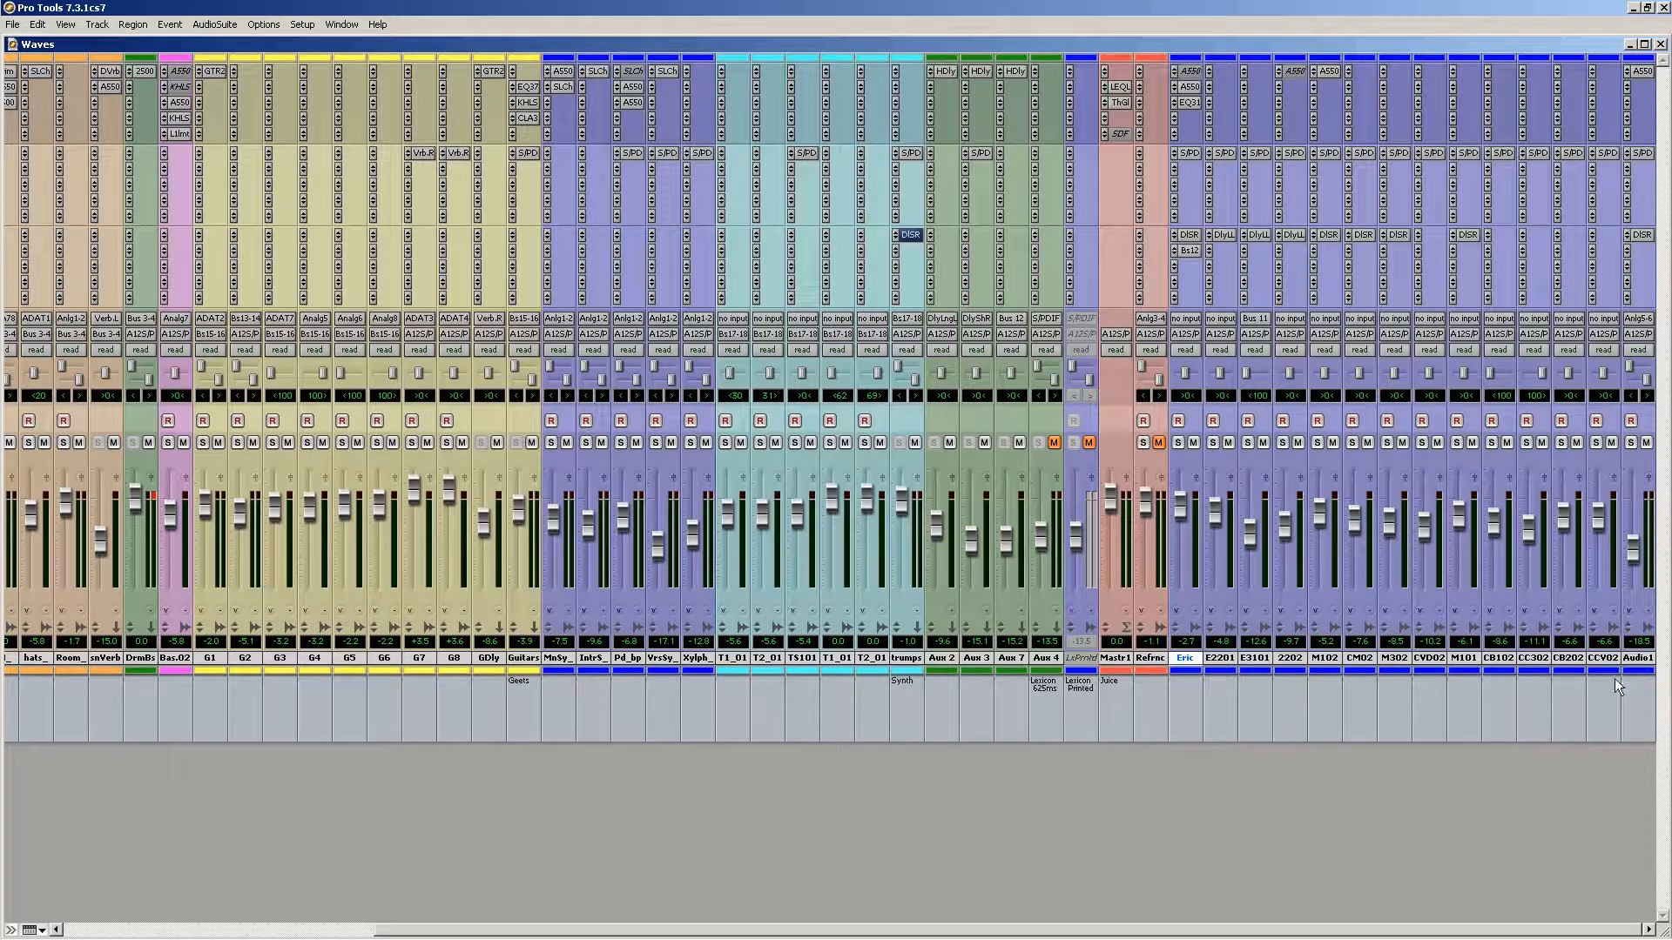
right_click(1151, 665)
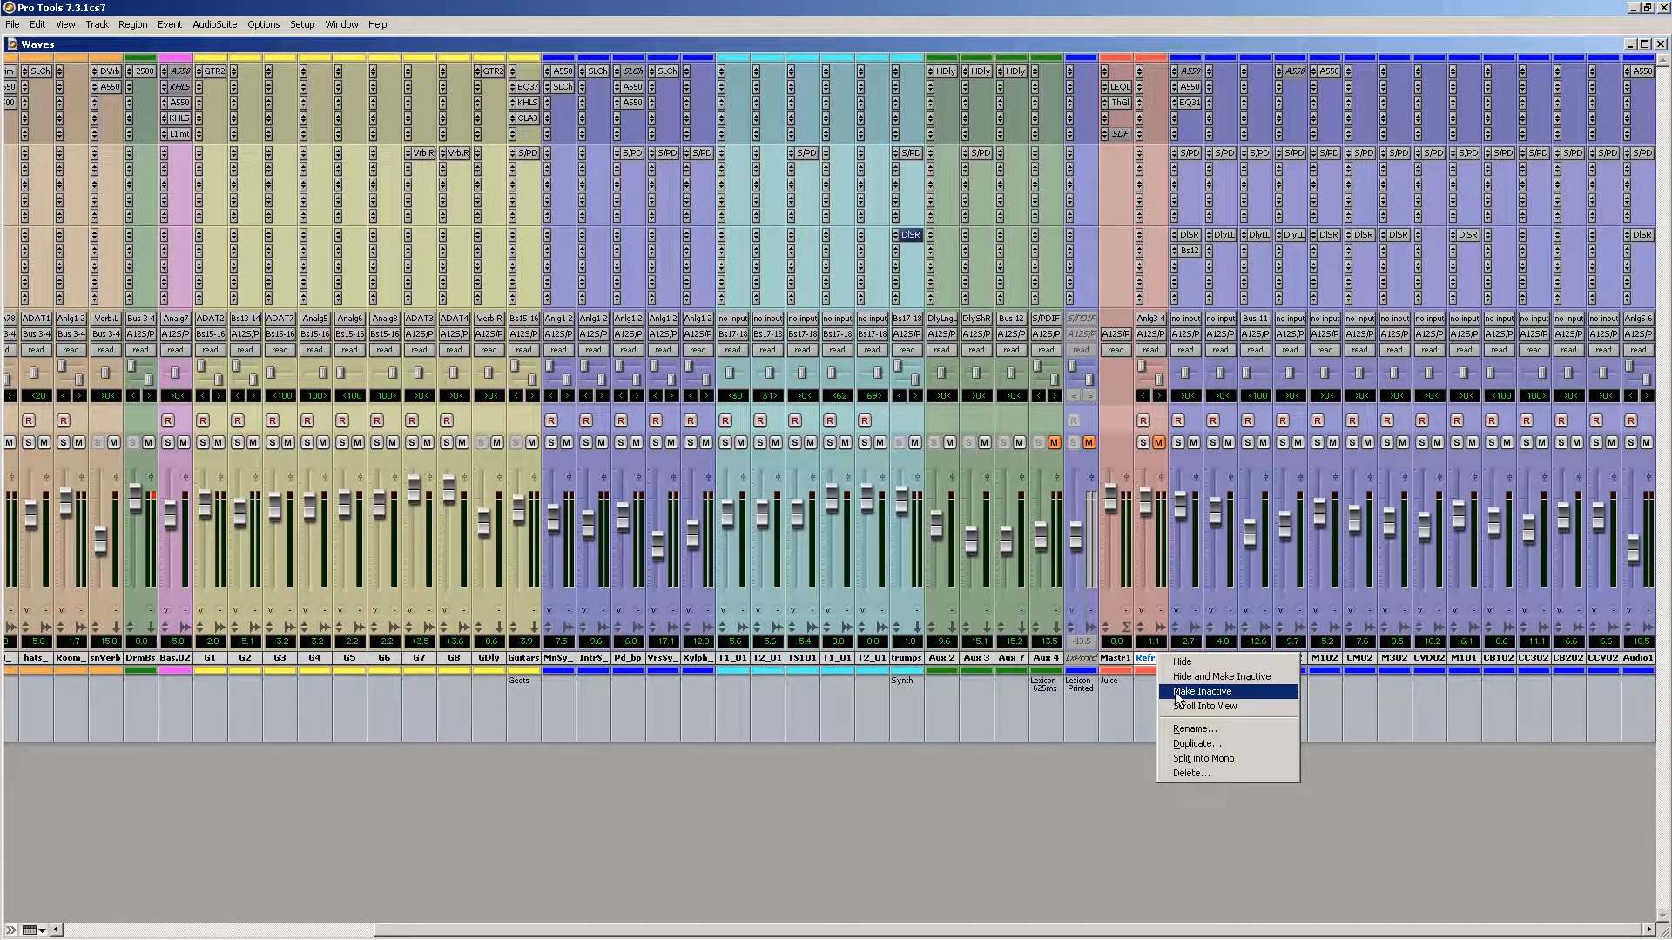
left_click(1202, 690)
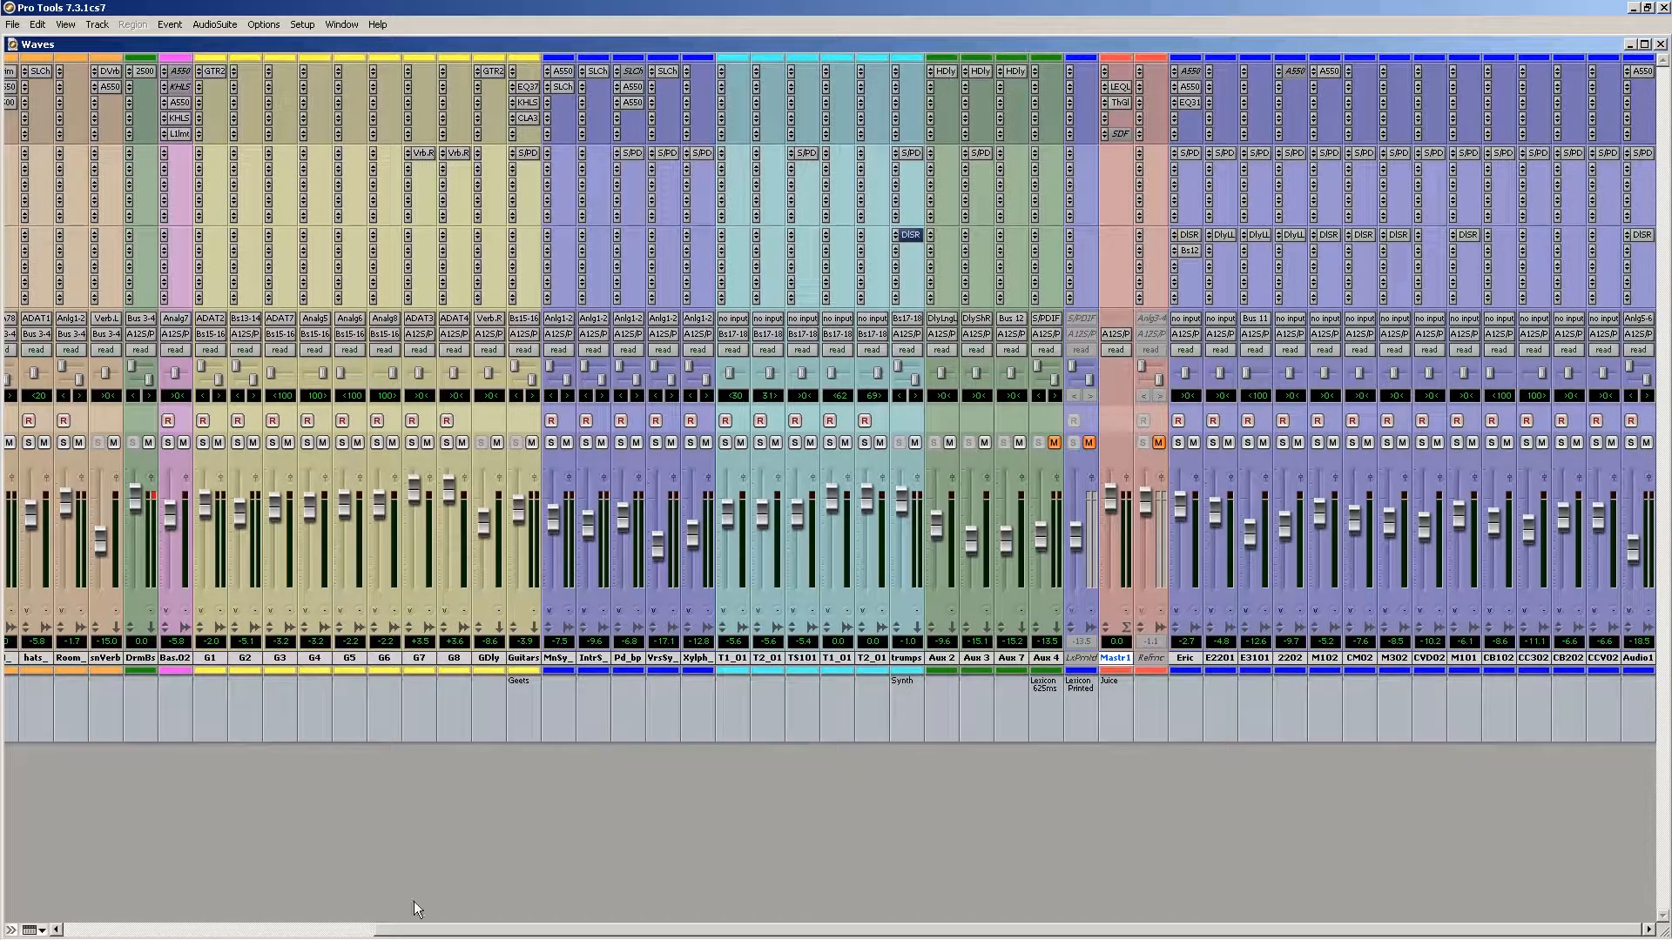
Step: Solo the Kick-OG track and audition it from about bar 13 in the edit view
left_click(340, 930)
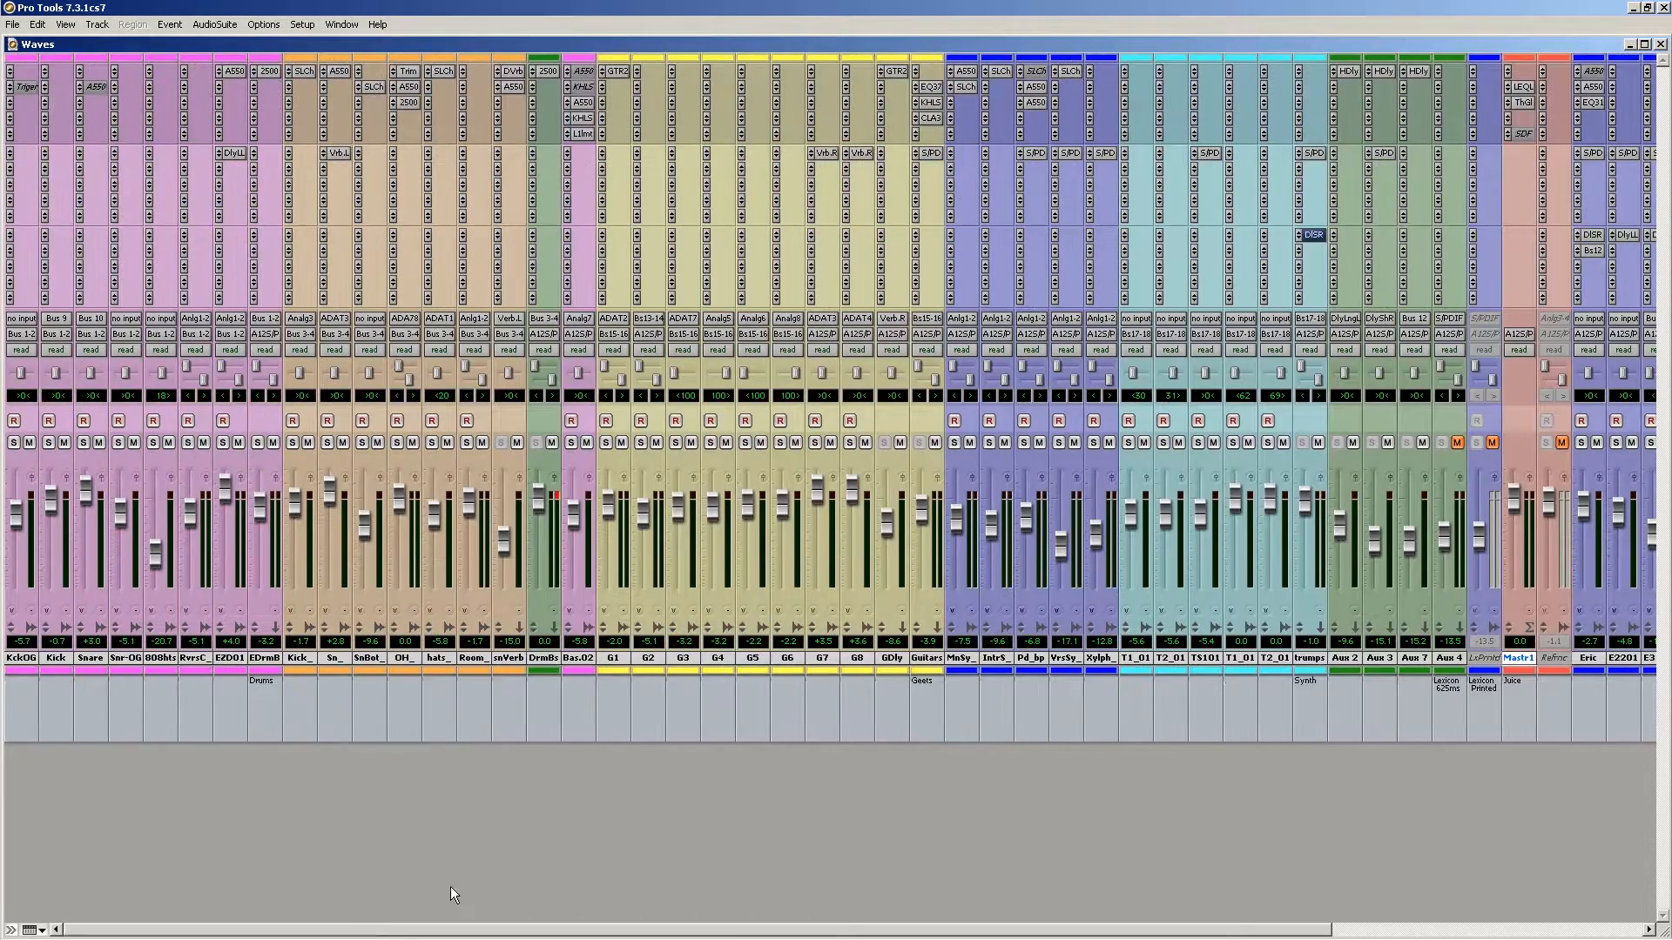
left_click(14, 444)
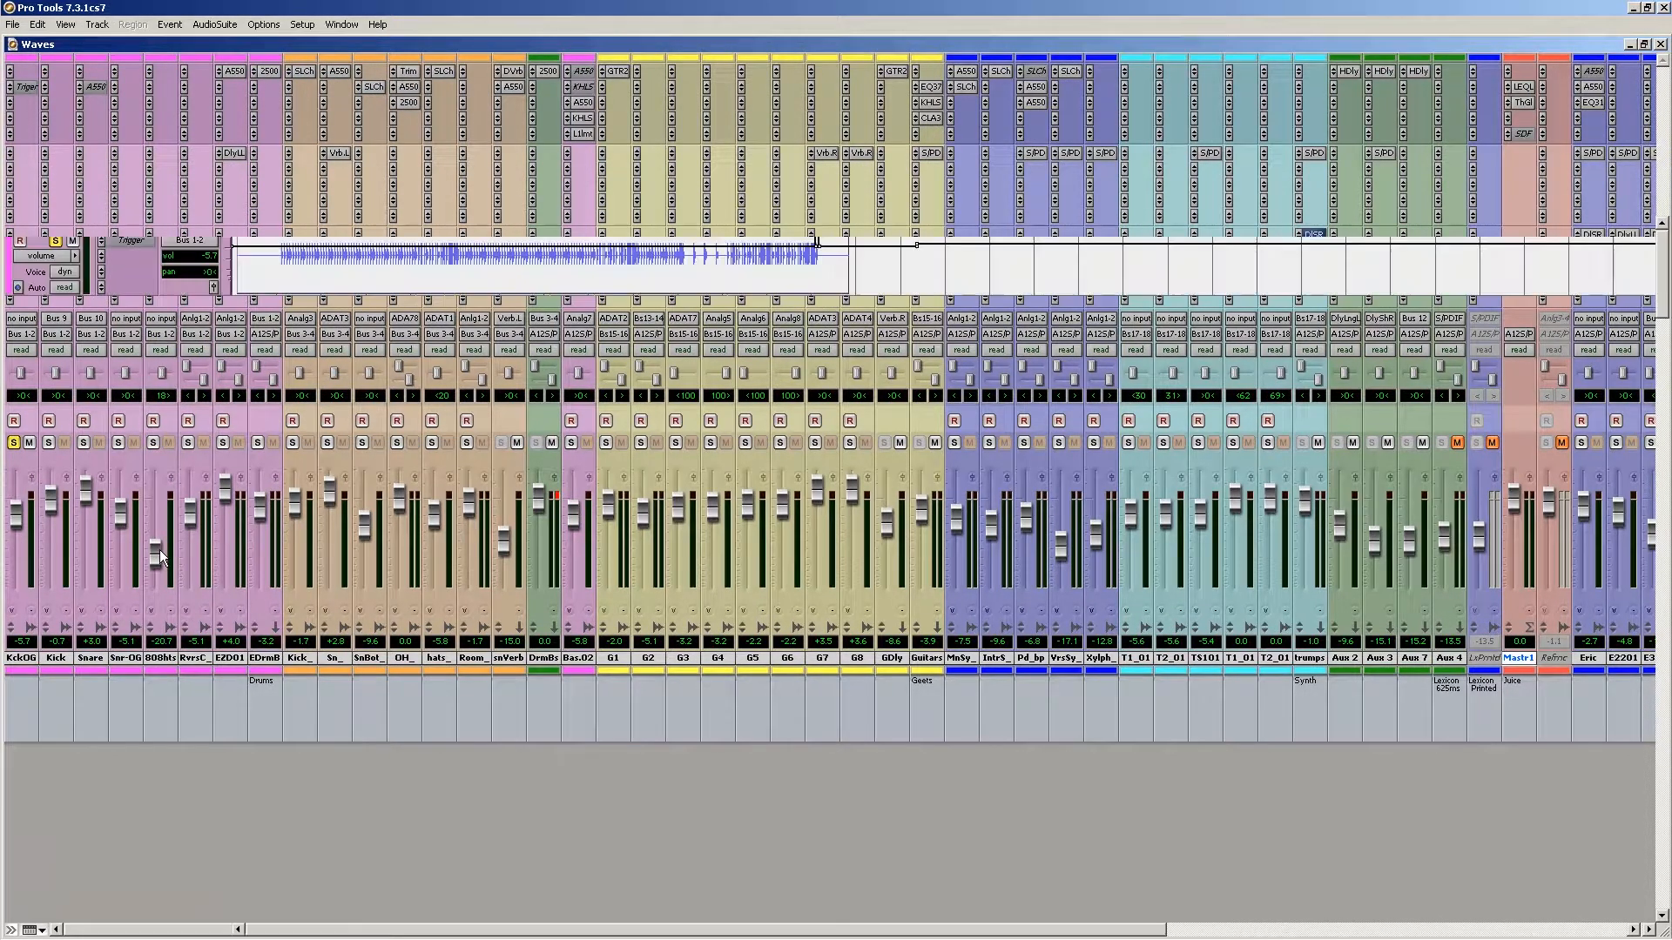
key("ctrl+equal")
left_click(301, 256)
key("space")
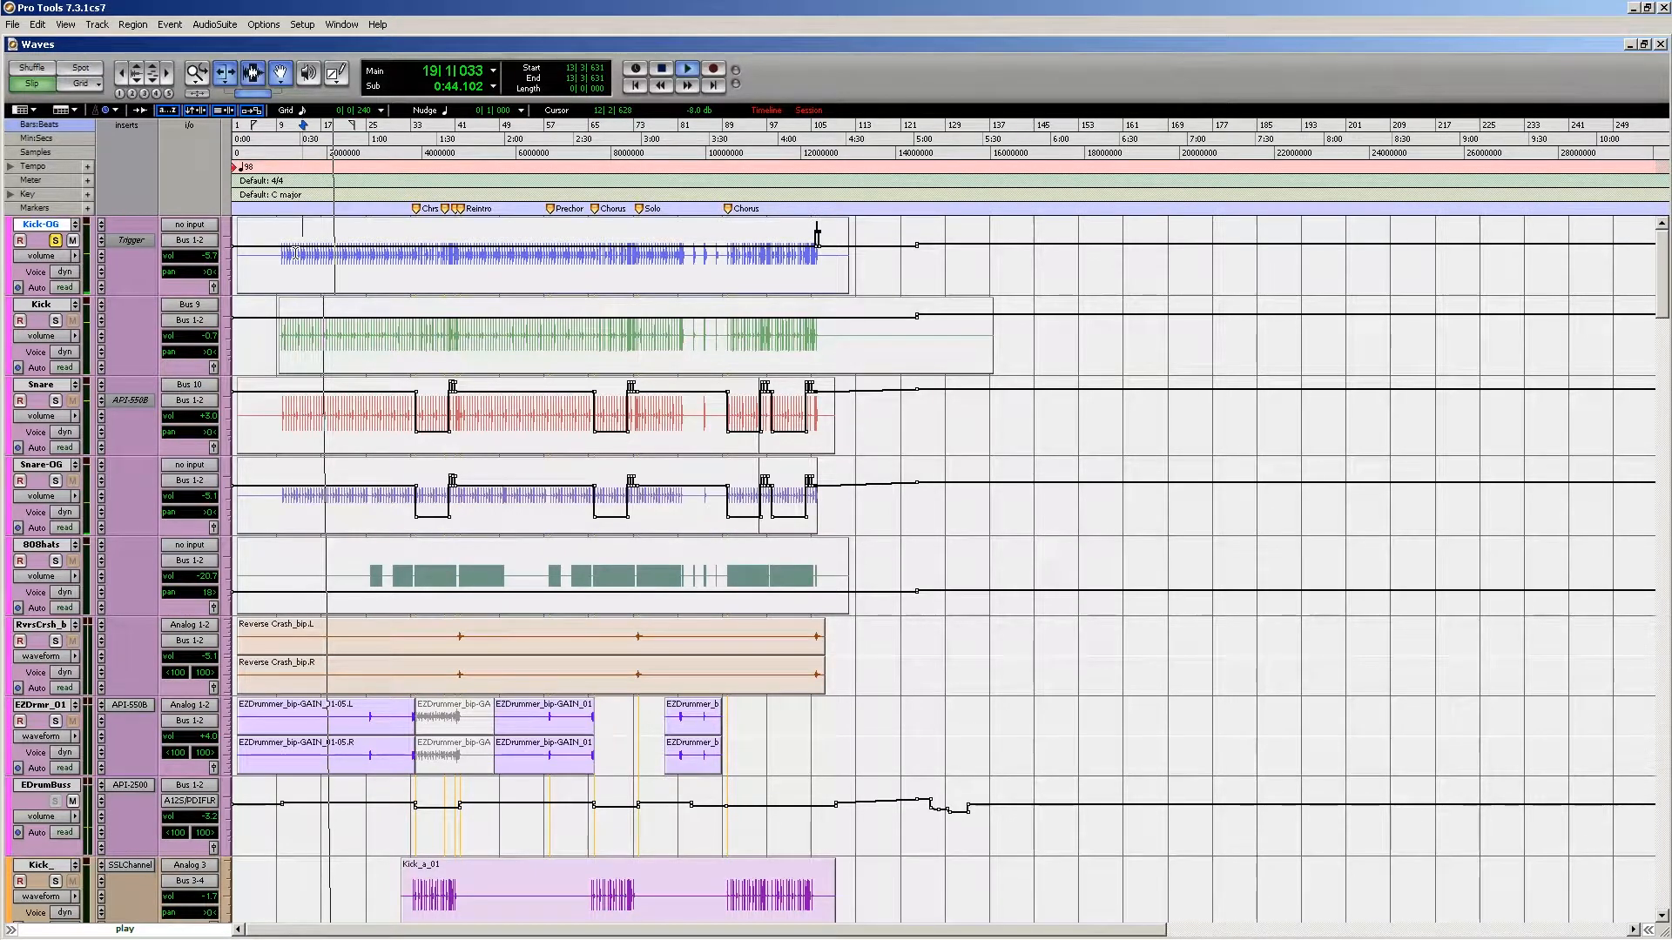
key("space")
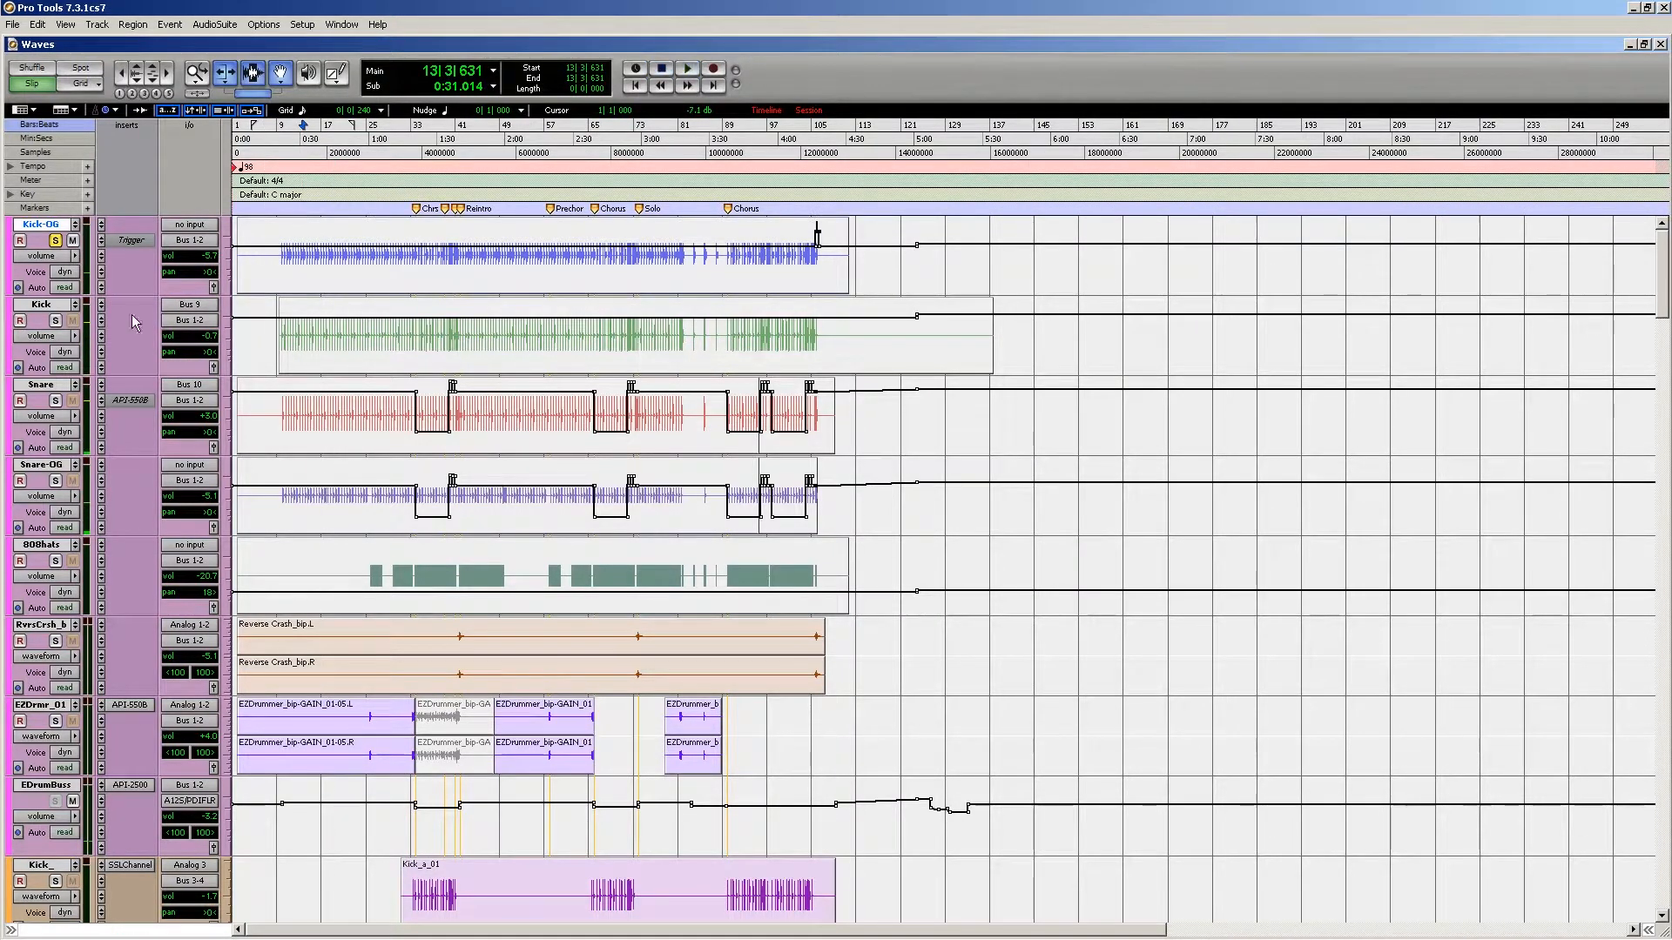
Step: Solo the Kick track too, audition from about bar 10, and drop Kick-OG out of solo during playback
left_click(54, 323)
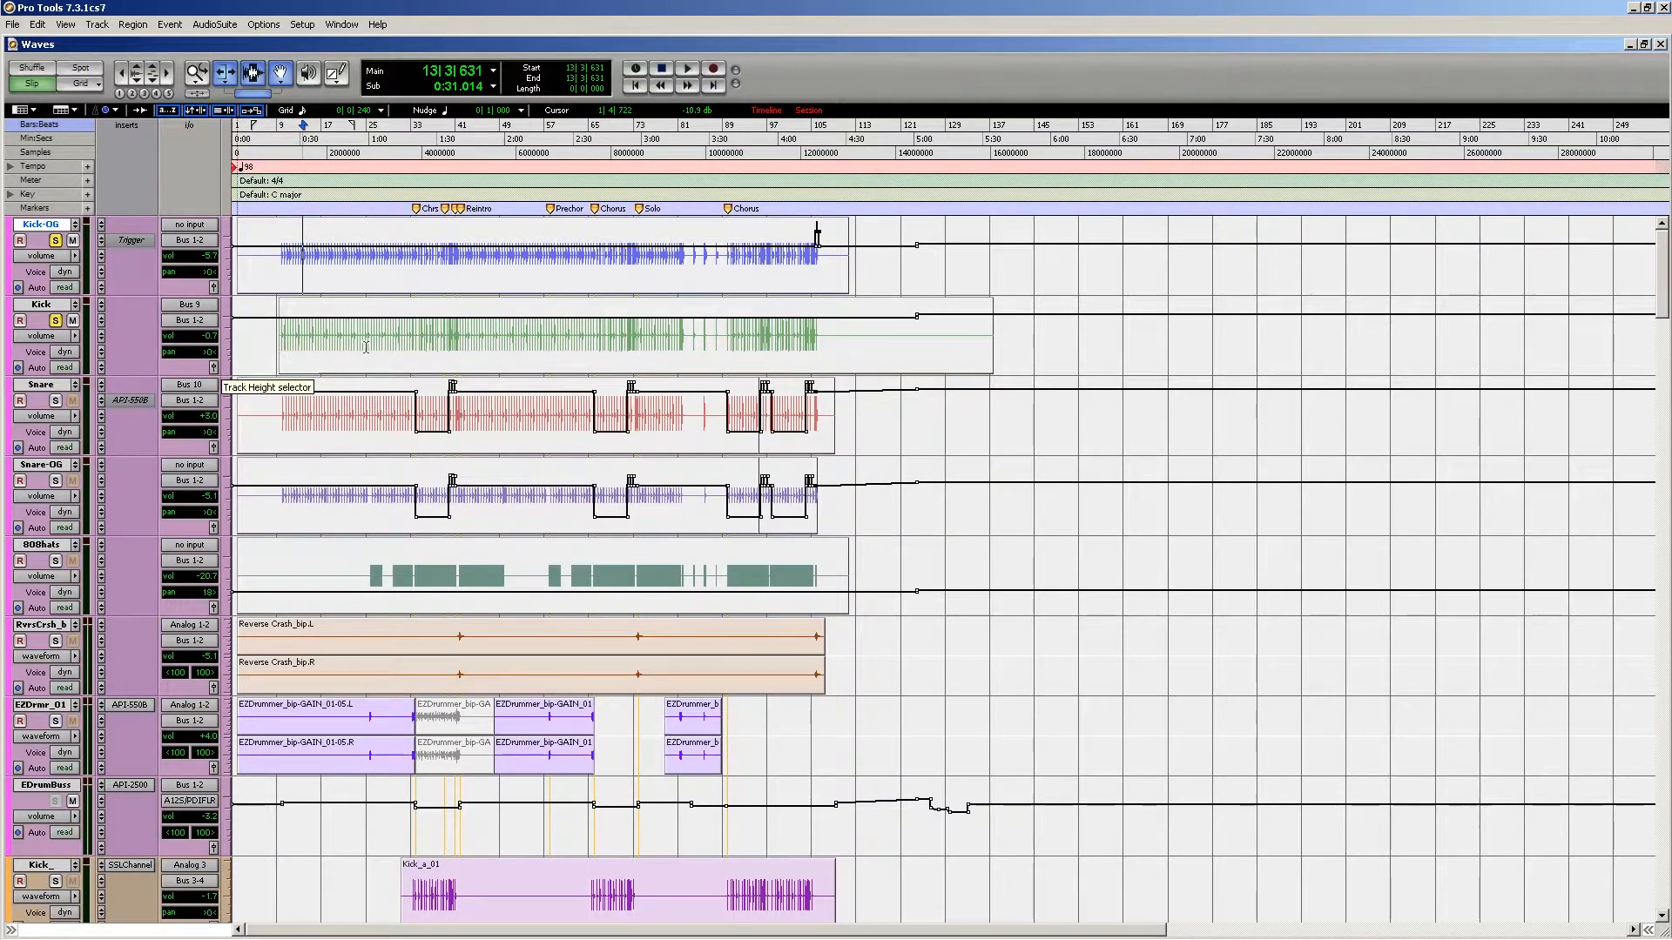
left_click(286, 348)
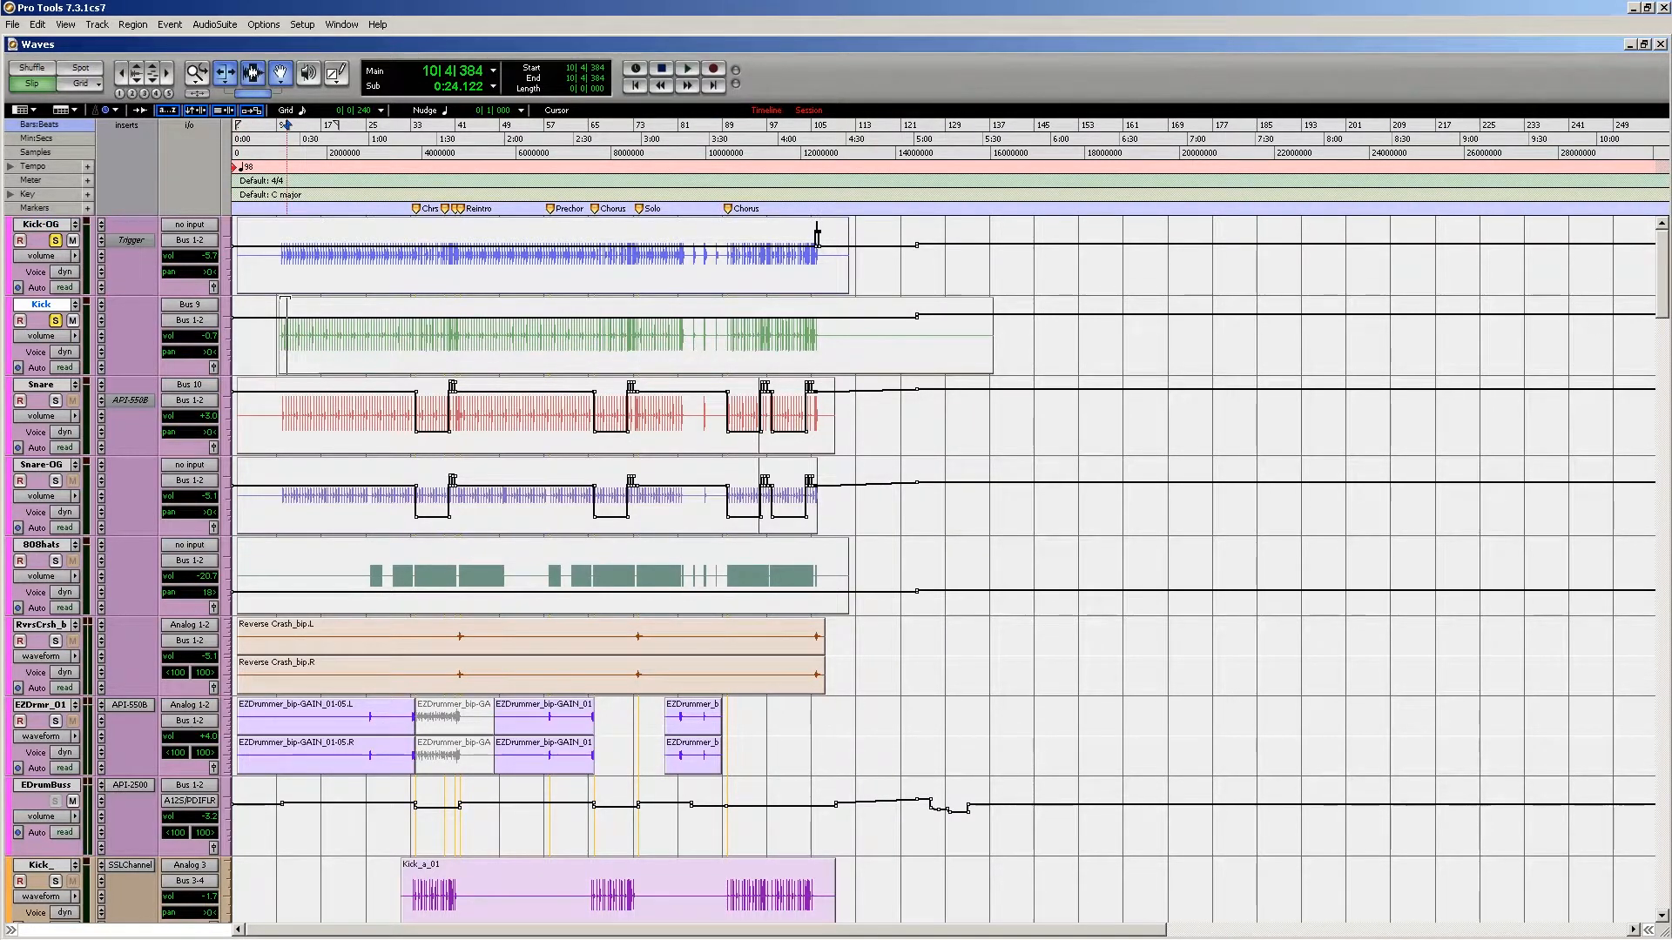
key("space")
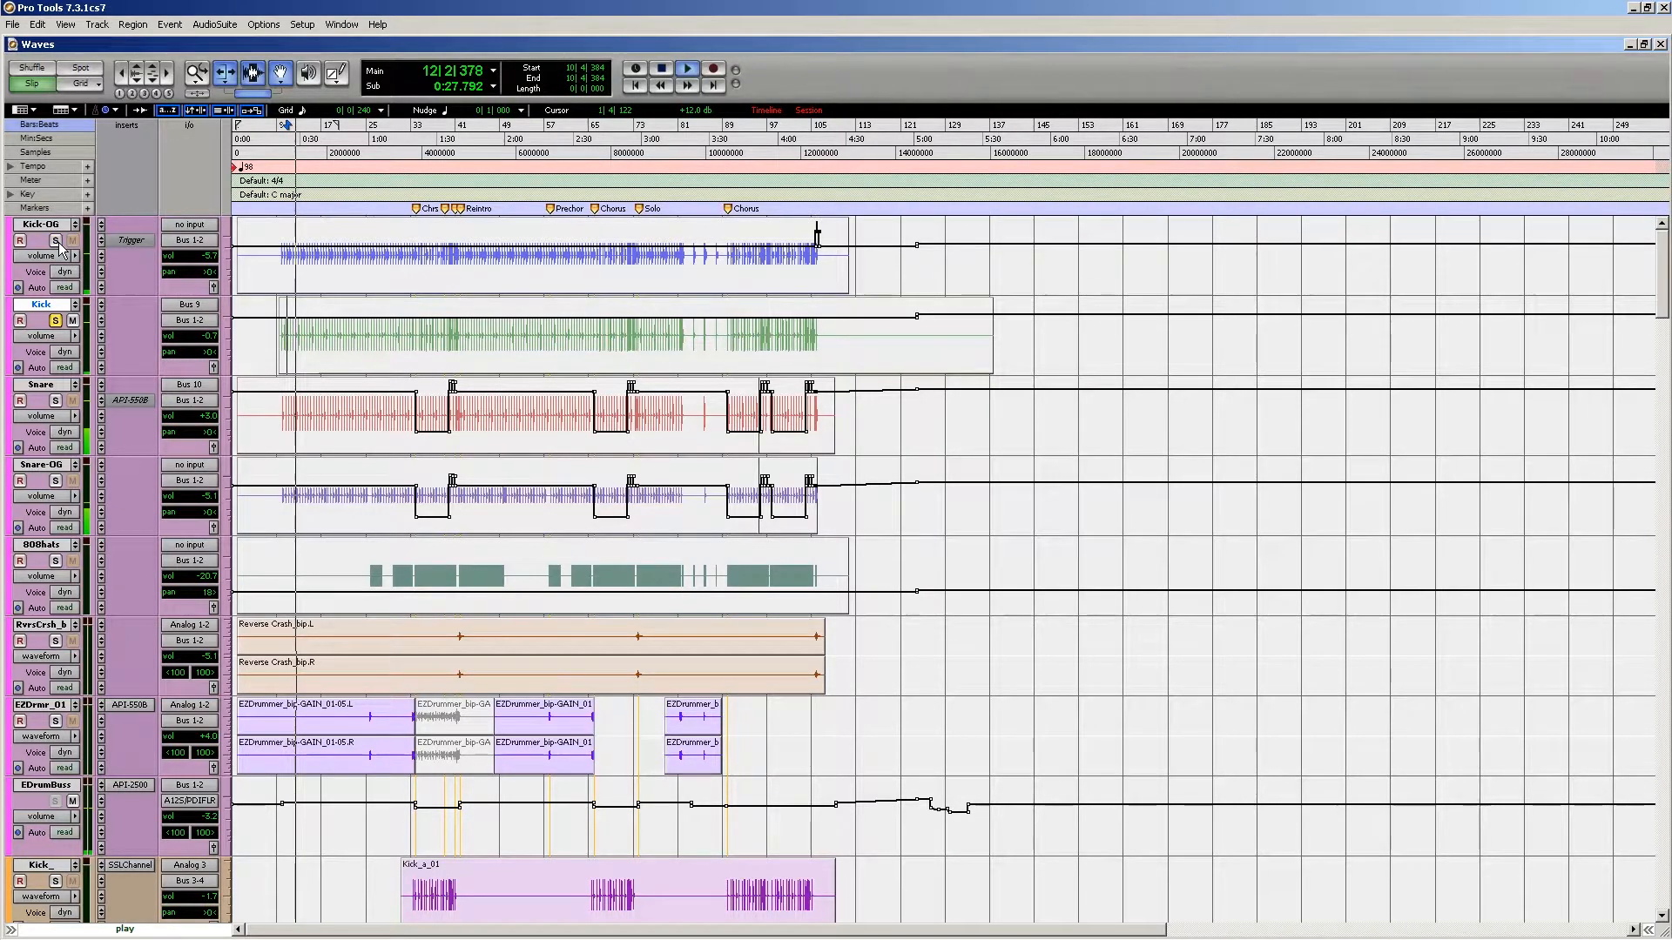
key("space")
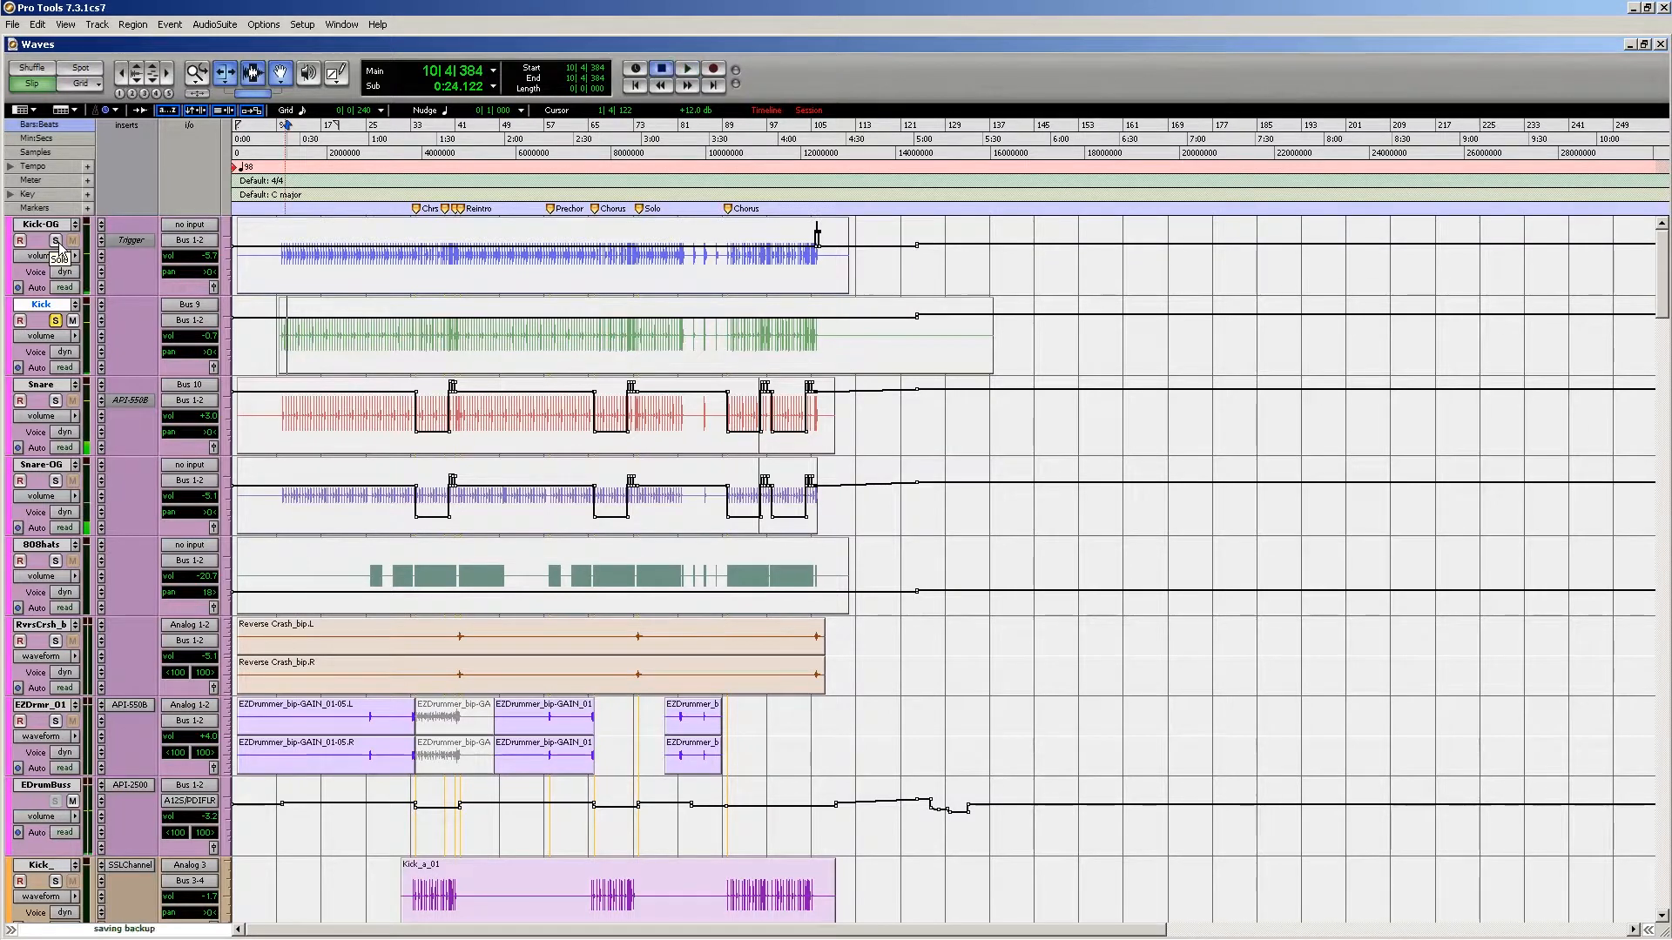
Step: Move the solo back from Kick to Kick-OG and clear it, leaving both kick tracks unsoloed
left_click(55, 240)
left_click(55, 320)
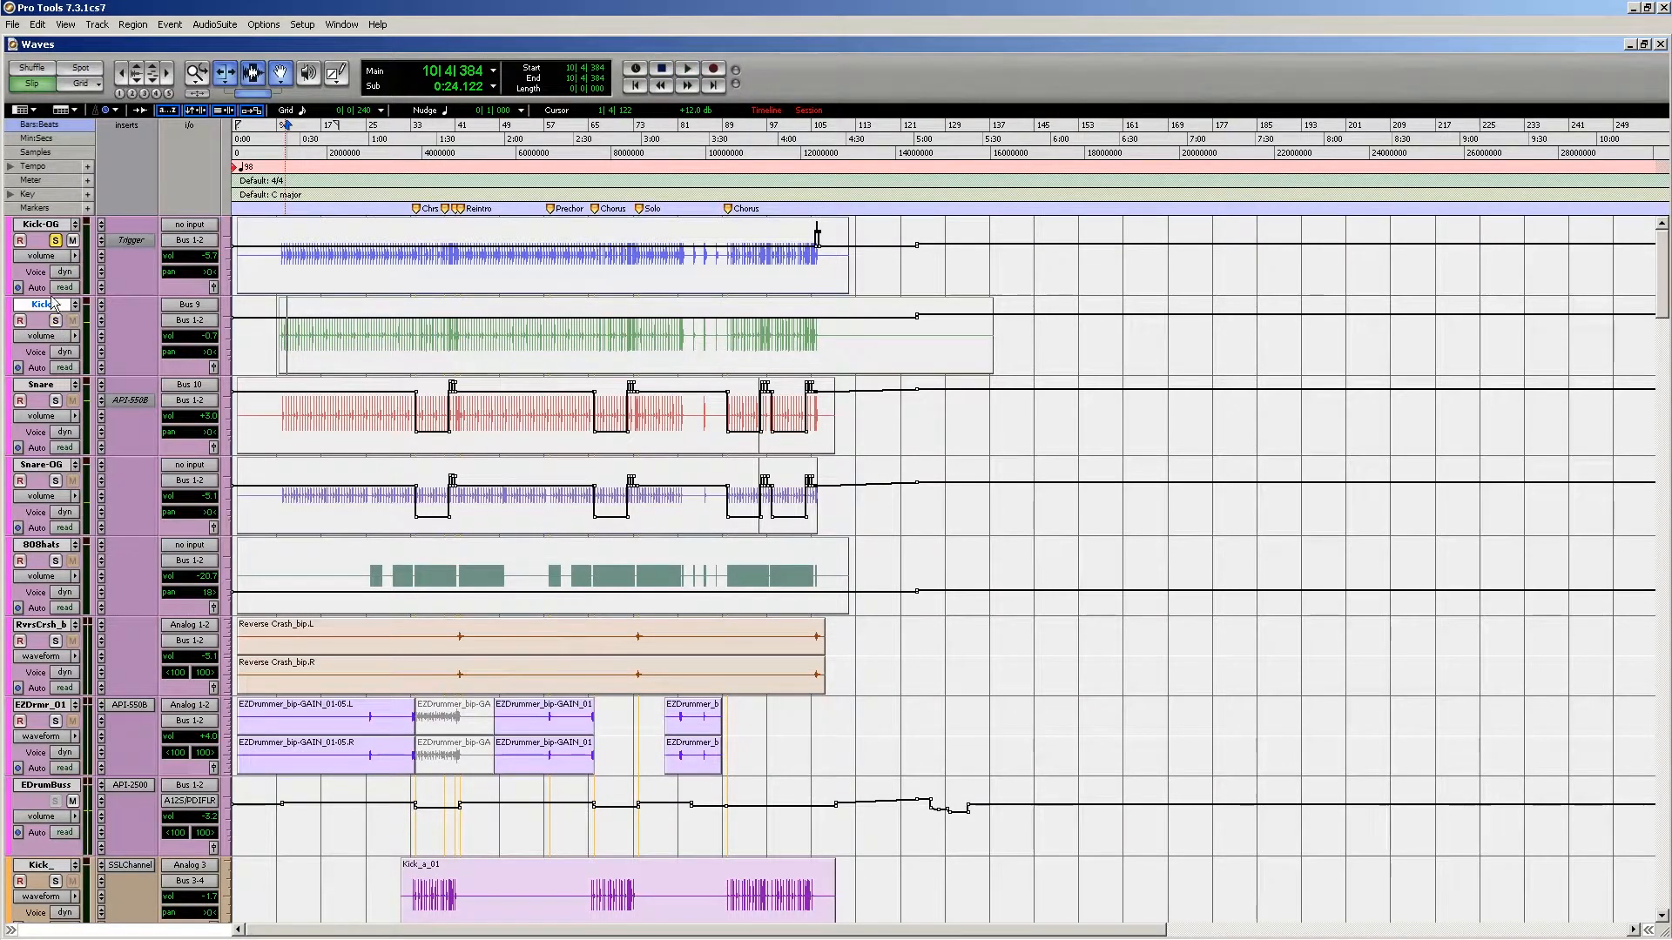
left_click(55, 241)
Step: Solo the Snare-OG track and audition it from about bar 12
left_click(348, 405)
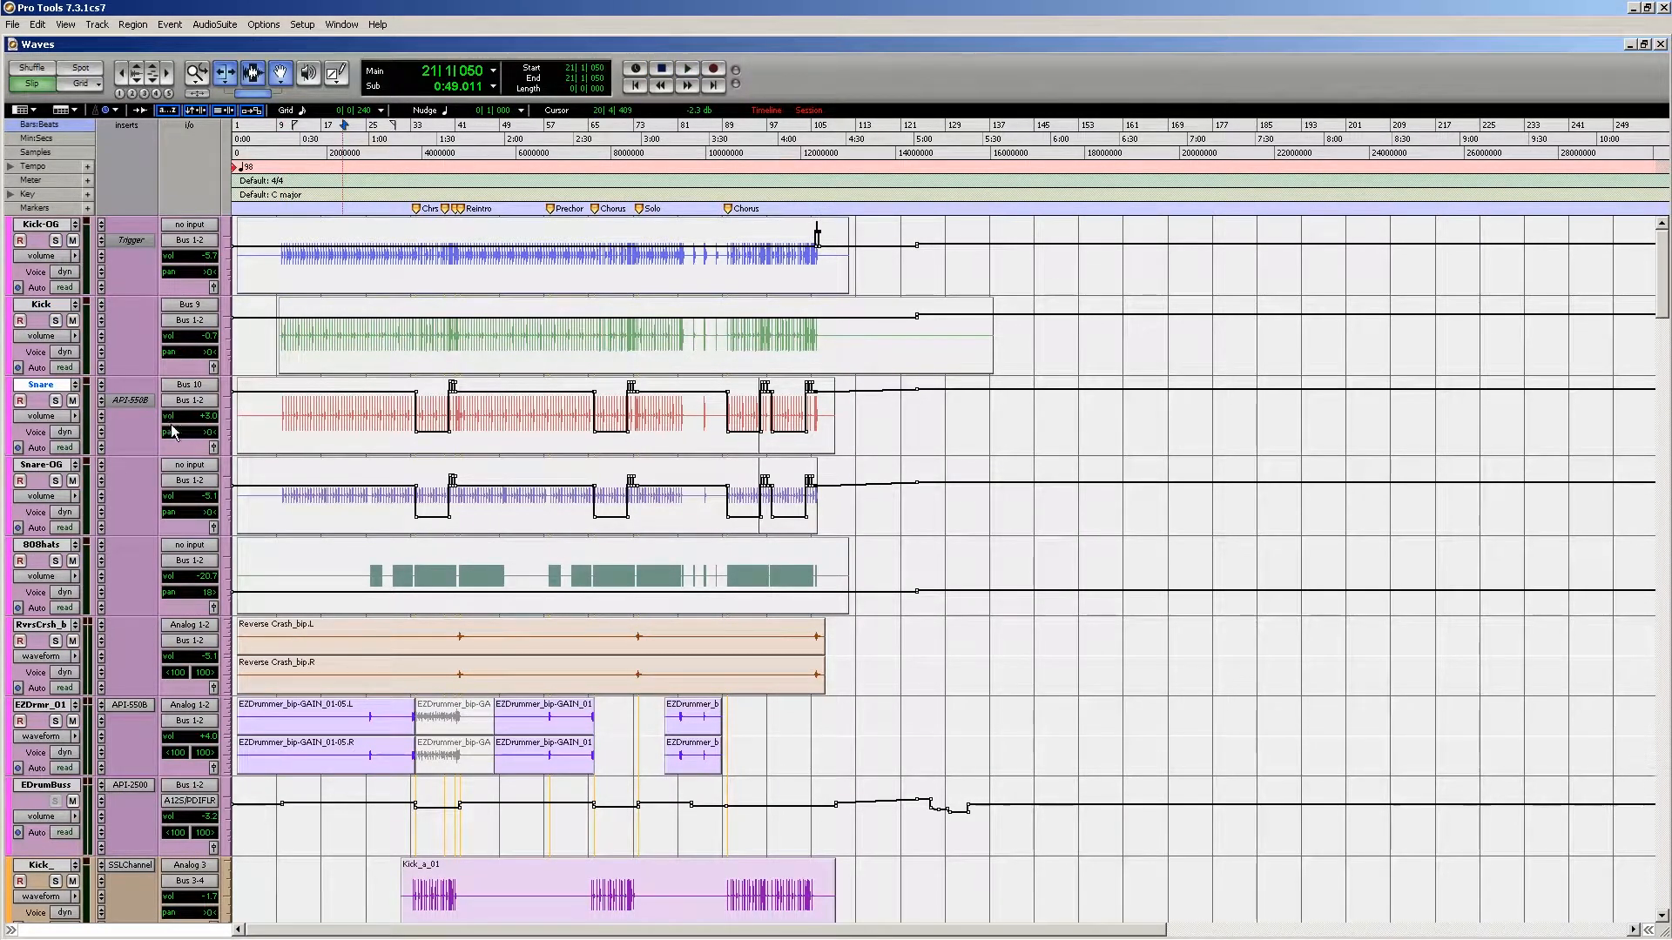
left_click(298, 436)
left_click(55, 481)
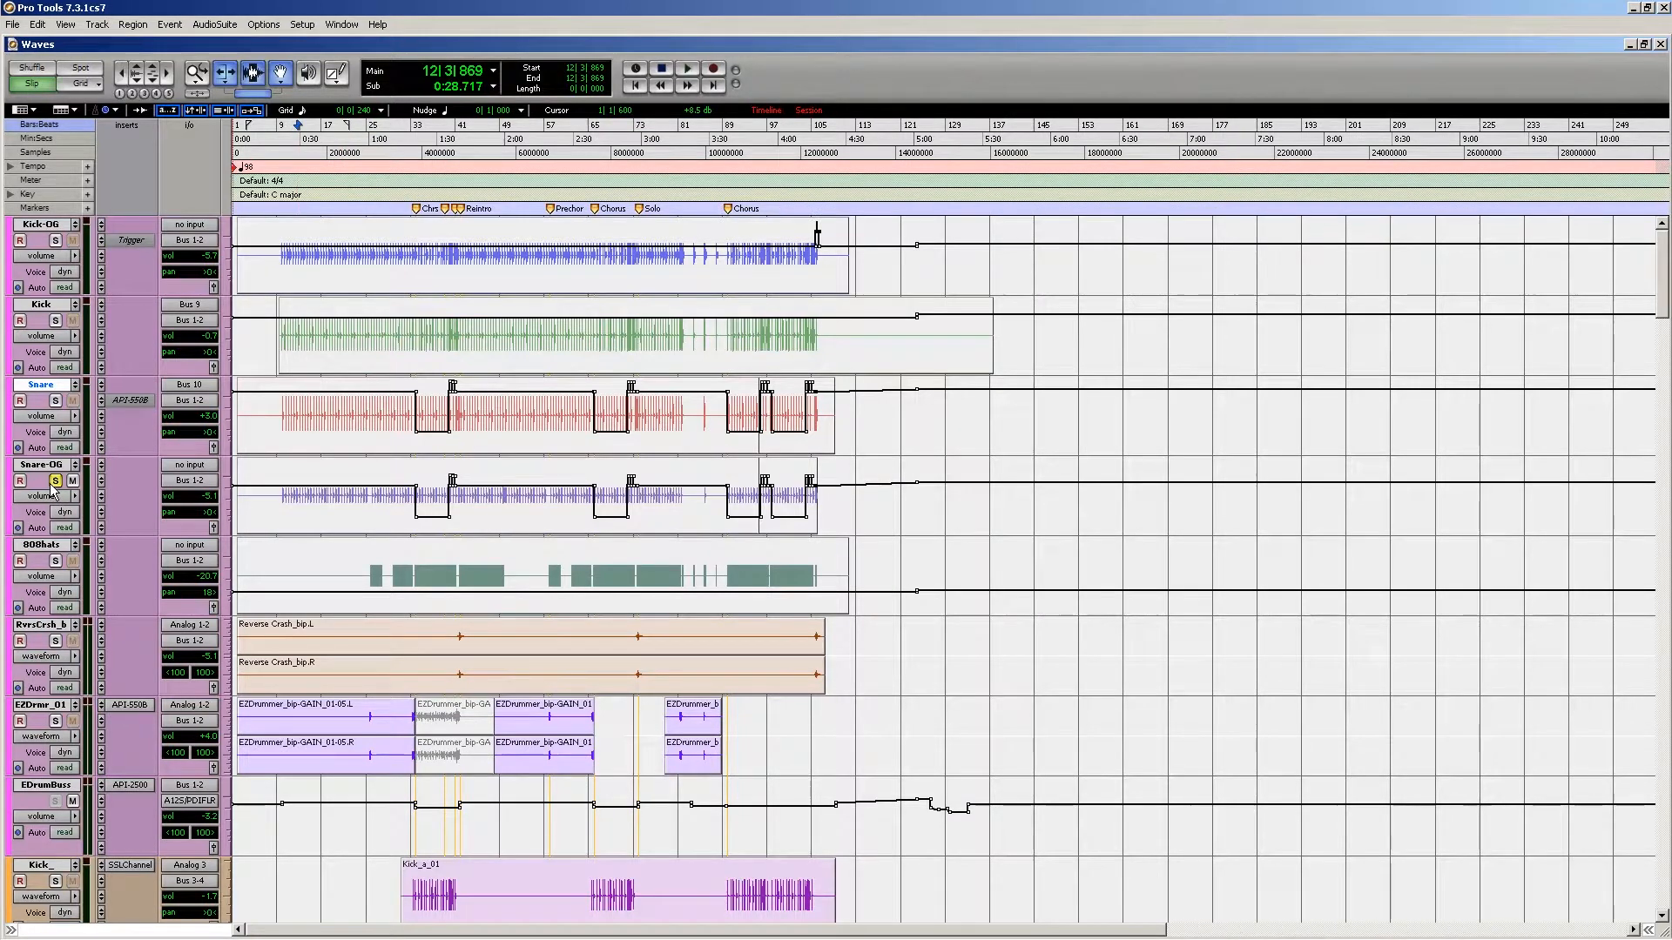
key("space")
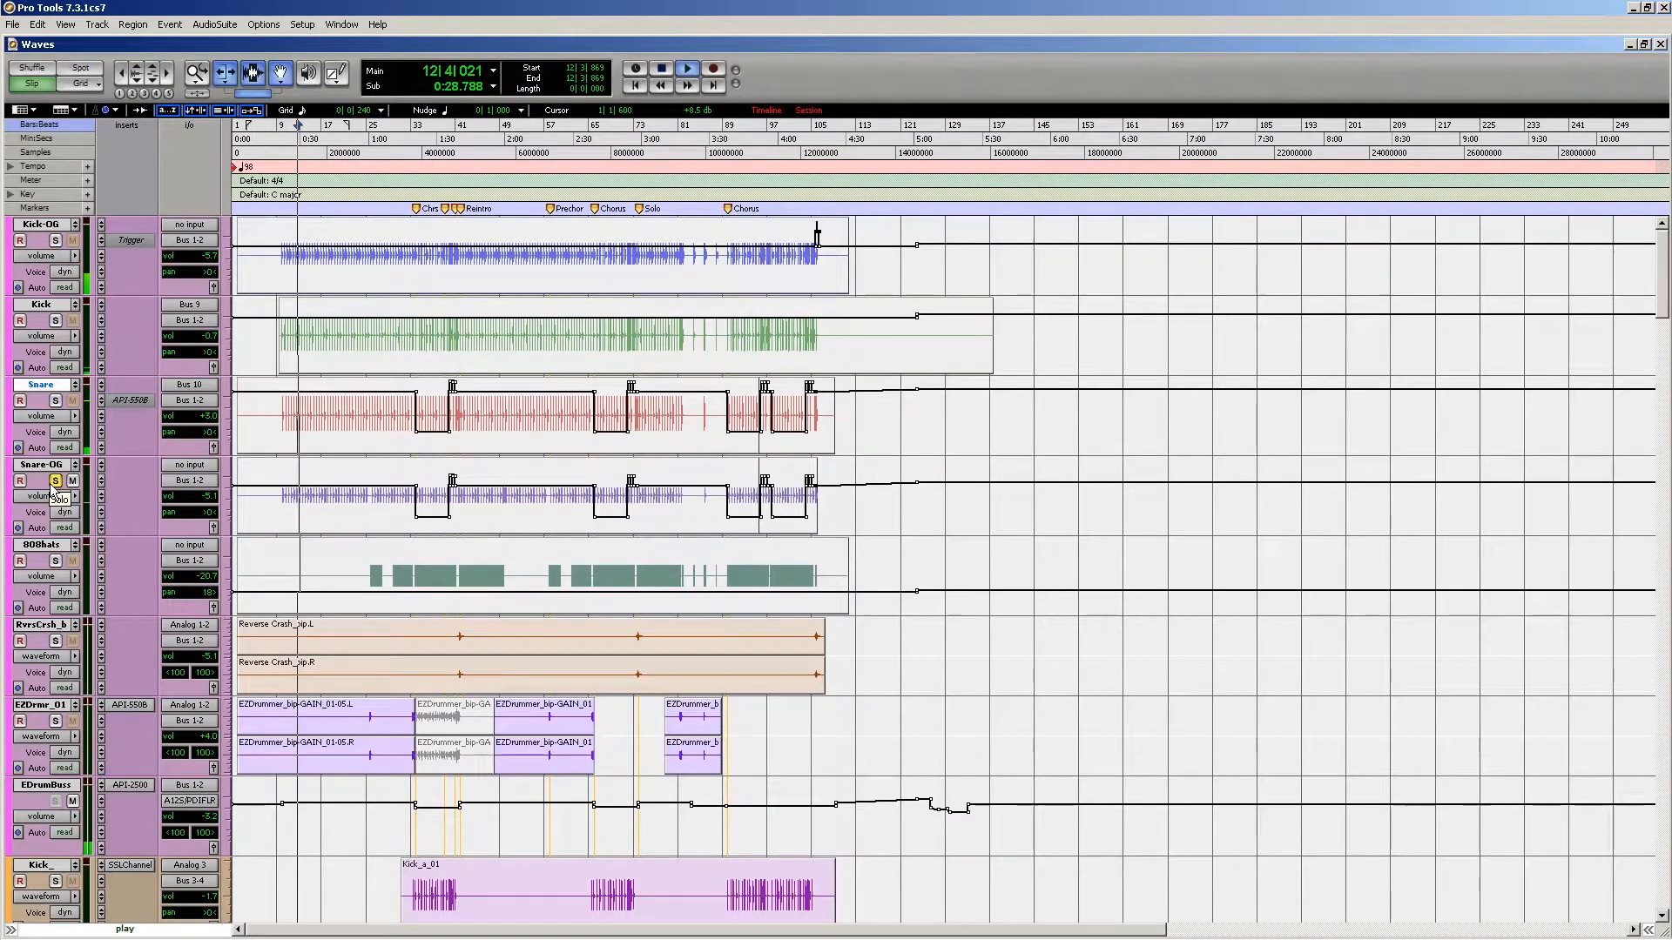
key("space")
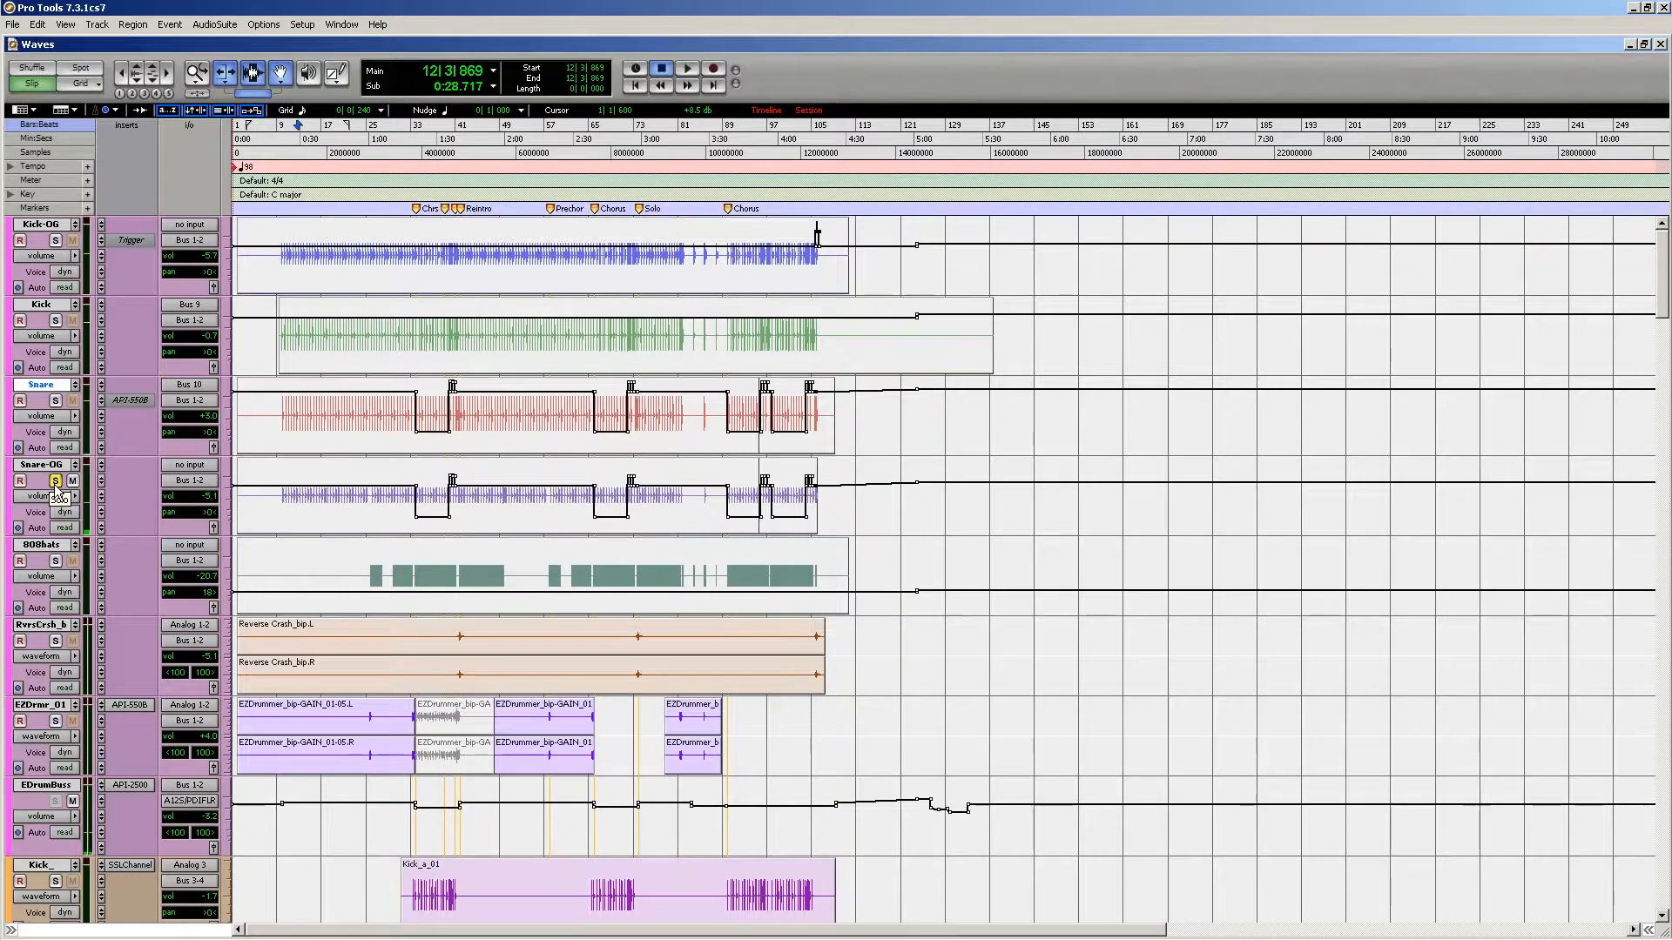
Step: Move the solo to the Snare track, audition it with Snare-OG briefly added in, and clear both snare solos
left_click(55, 401)
left_click(54, 481)
key("space")
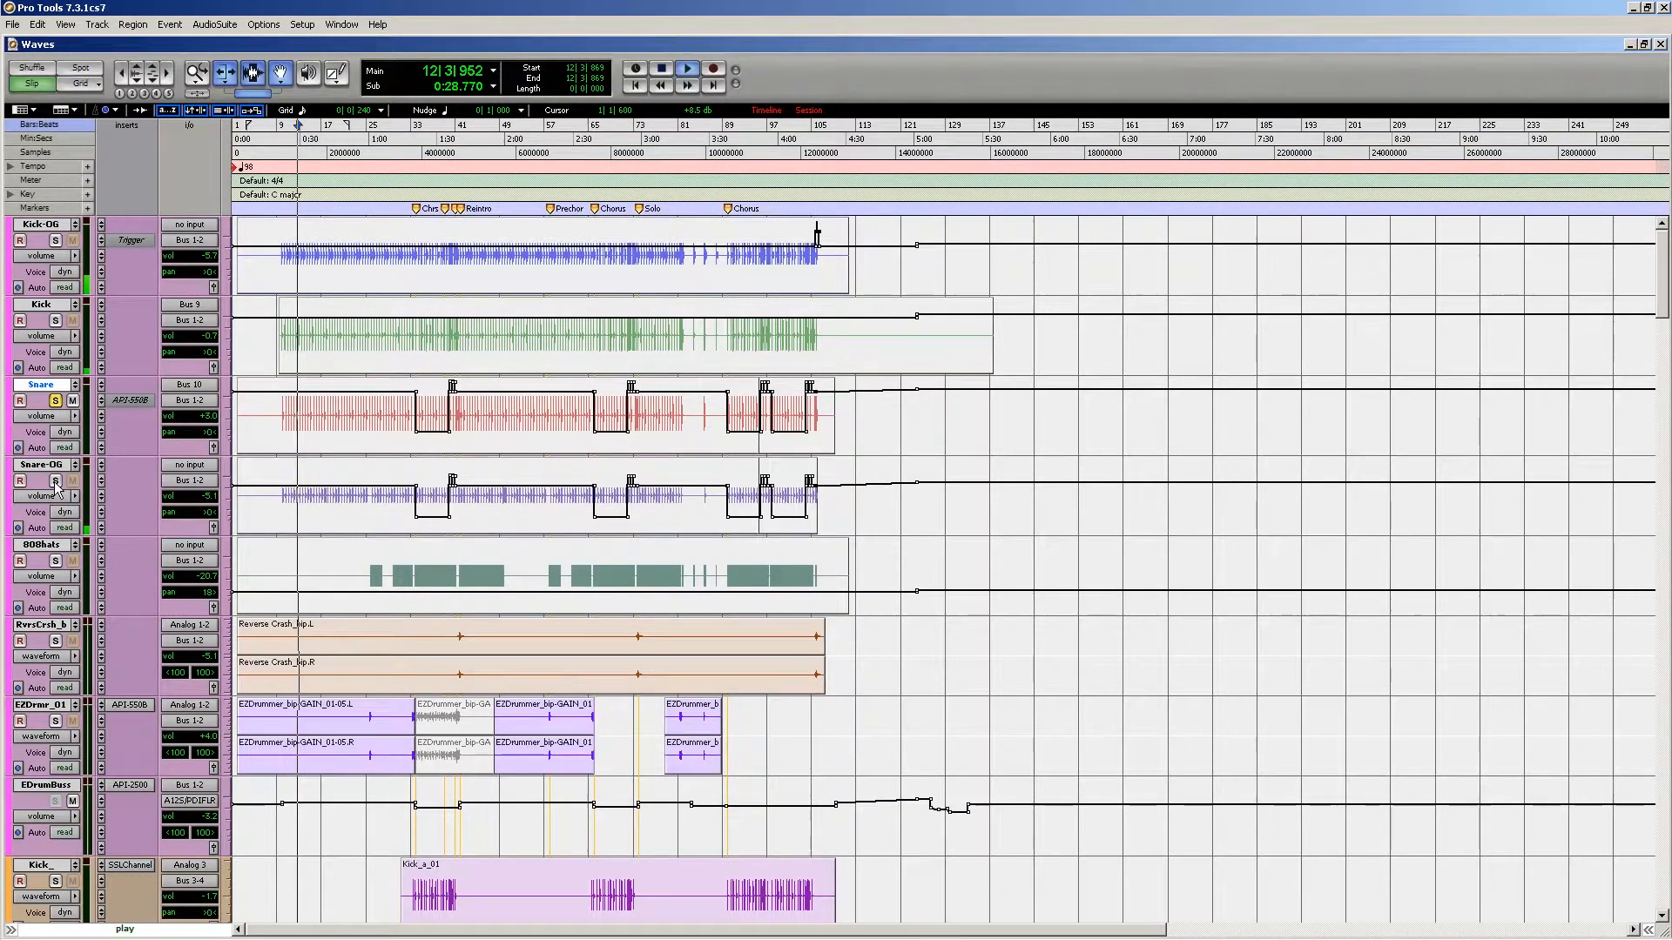
left_click(55, 482)
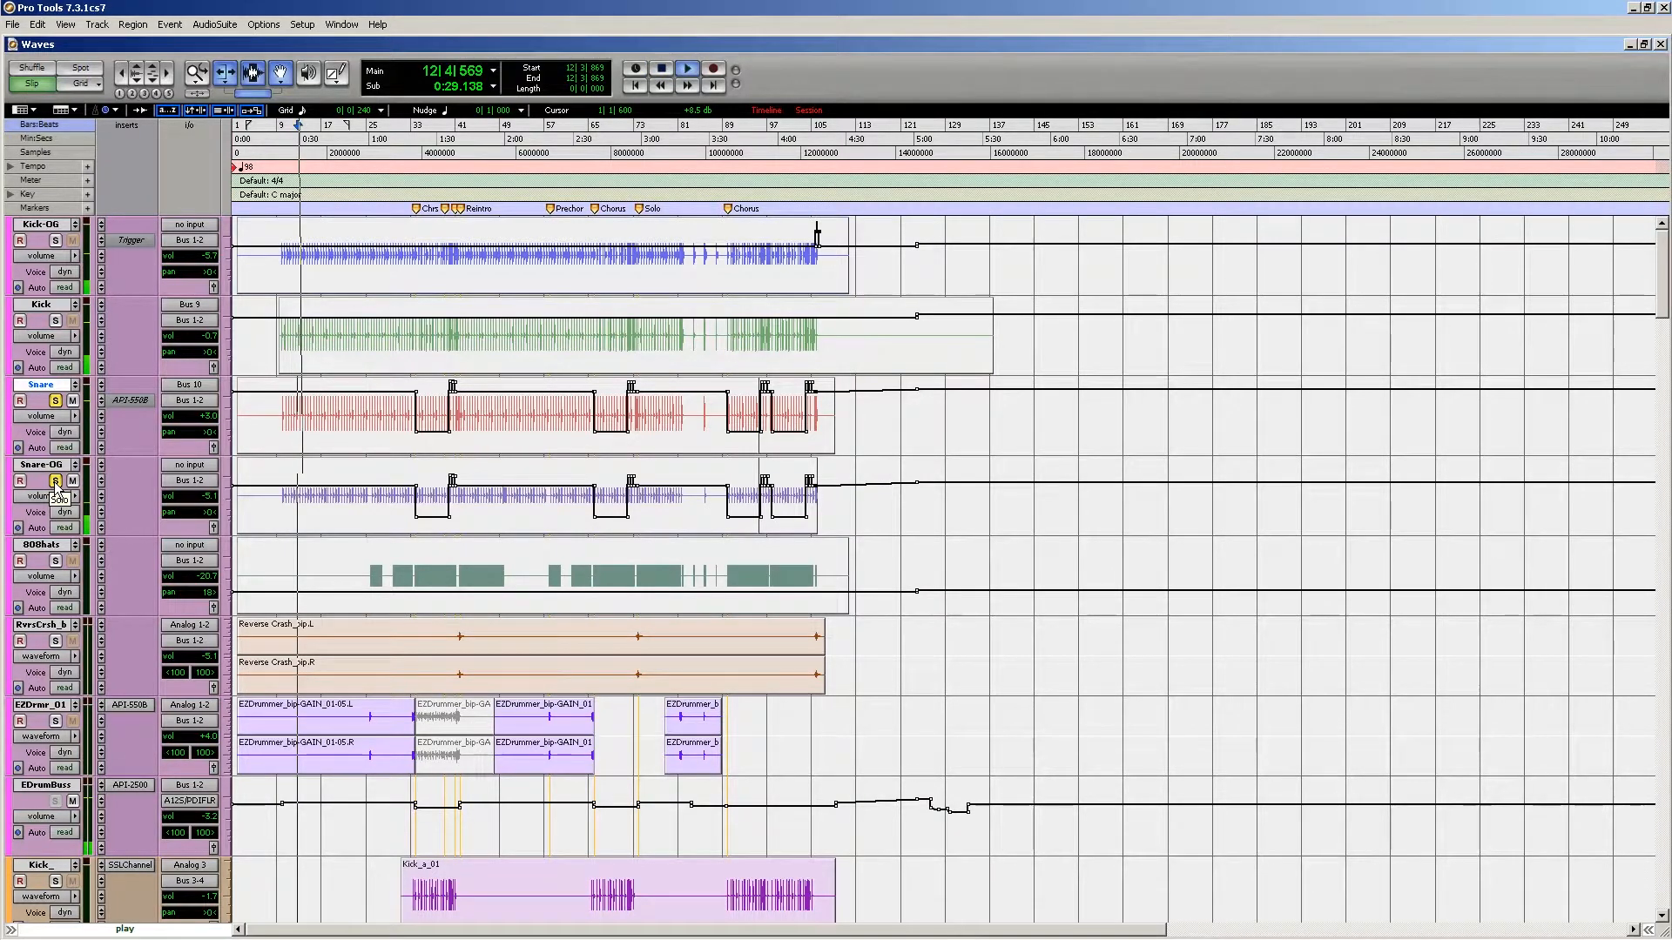
left_click(55, 481)
key("space")
left_click(55, 400)
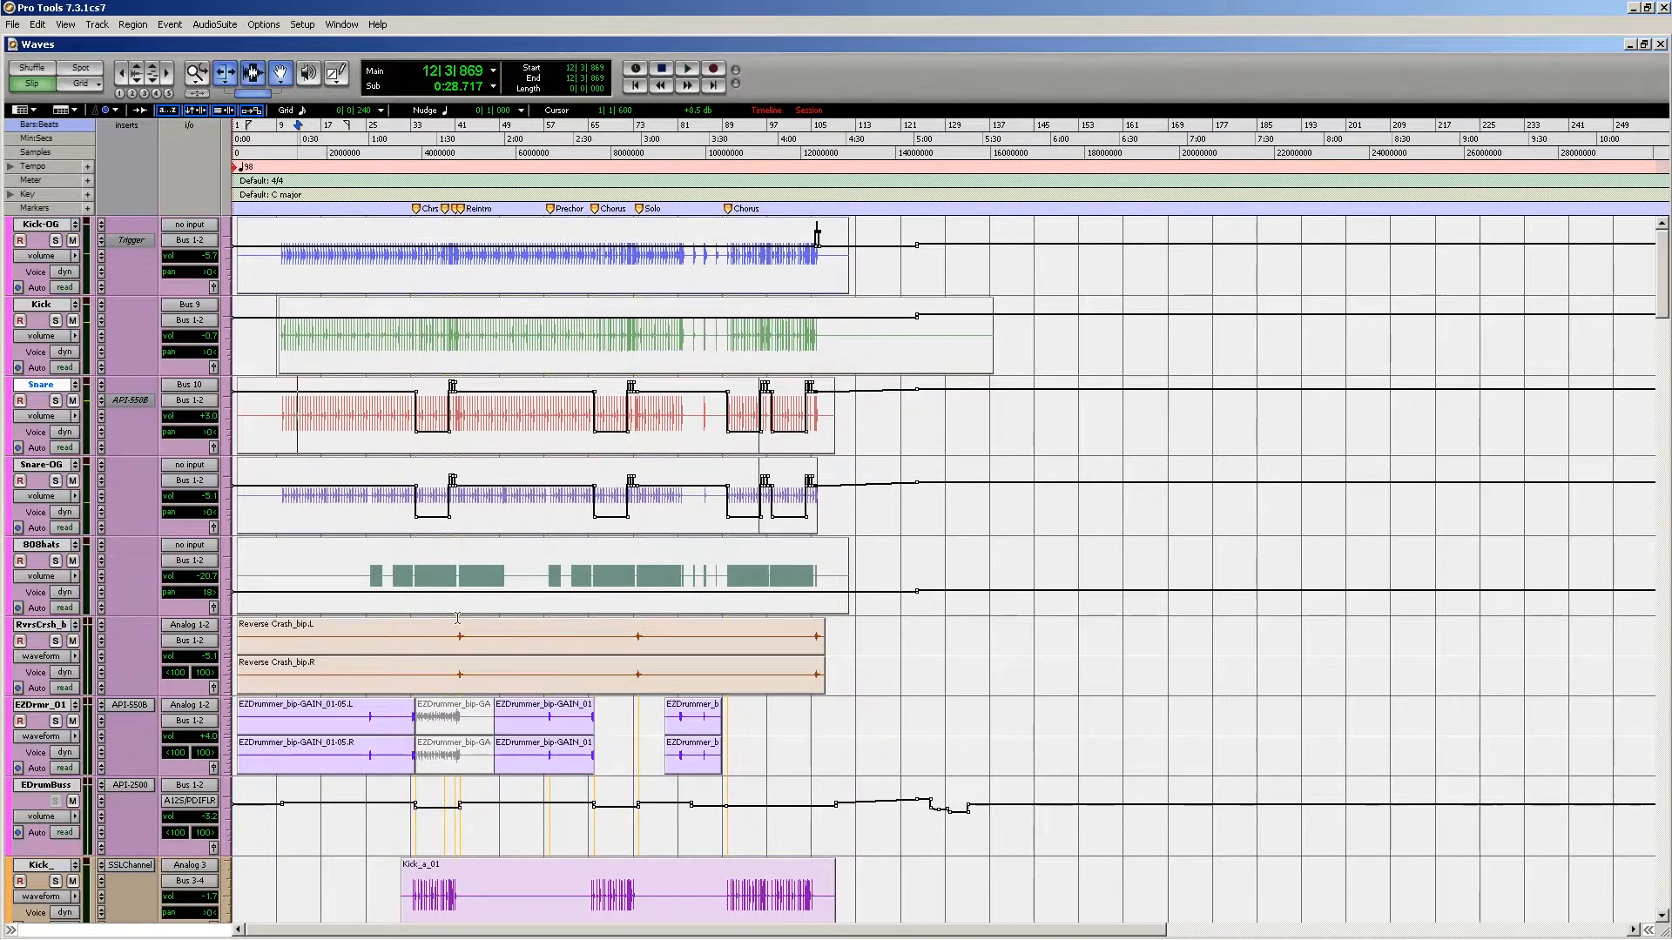
Step: Zoom in on the EZDrmr_01 track's clips, solo the track and audition it from about bar 25
left_click(369, 731)
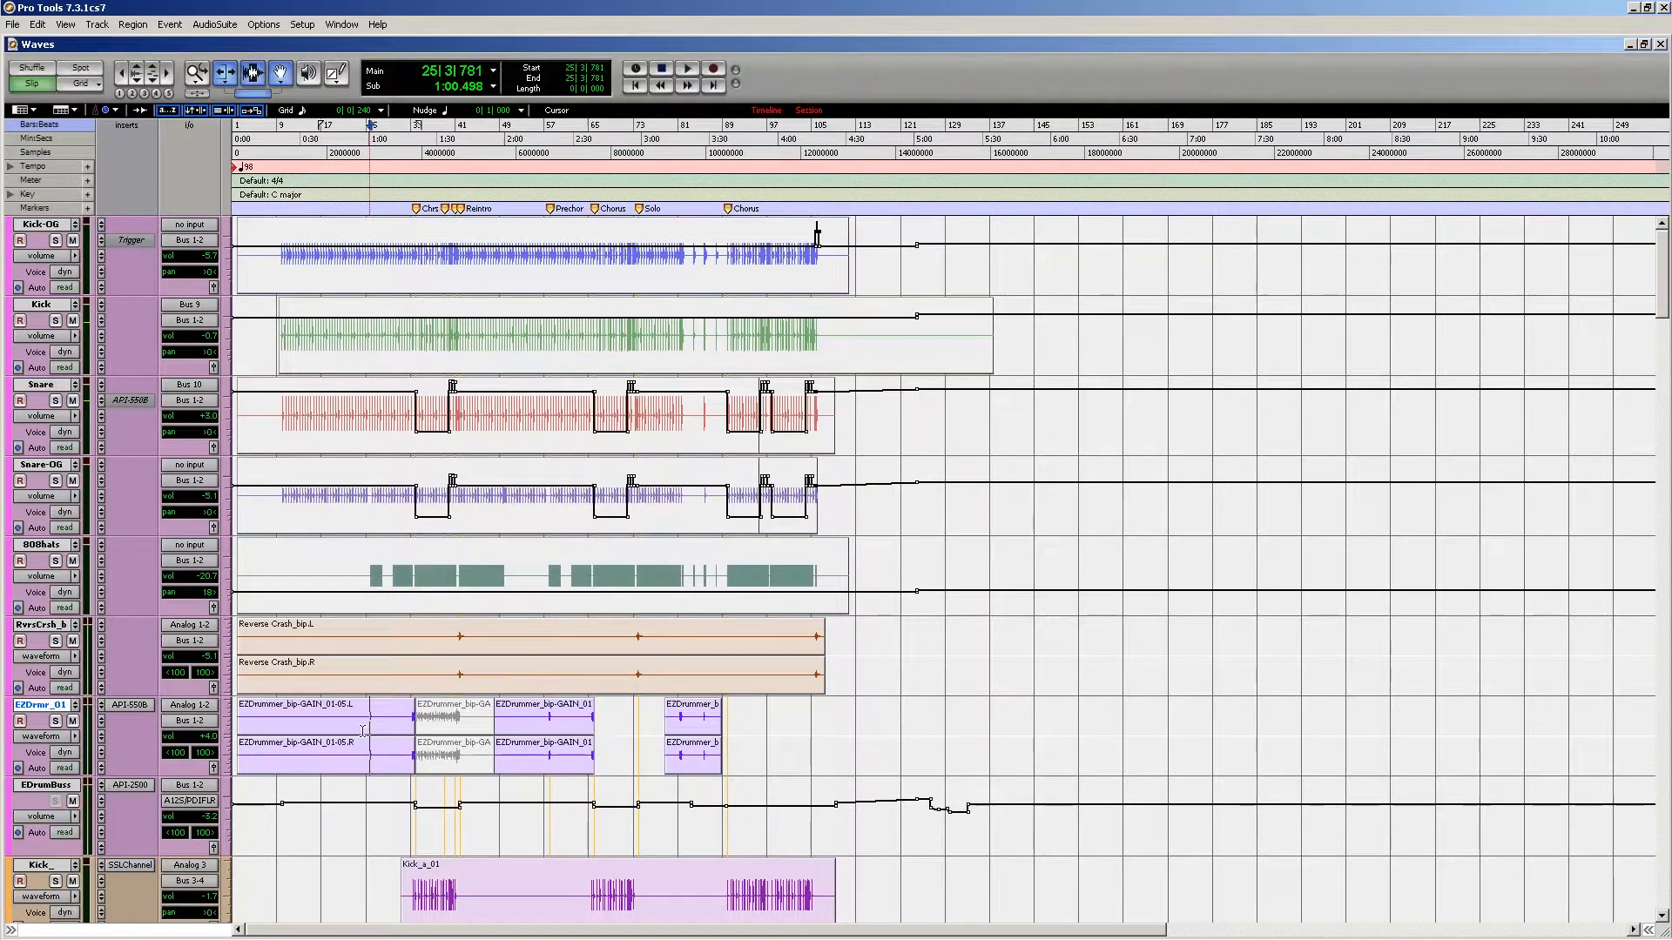
left_click_drag(342, 728, 656, 706)
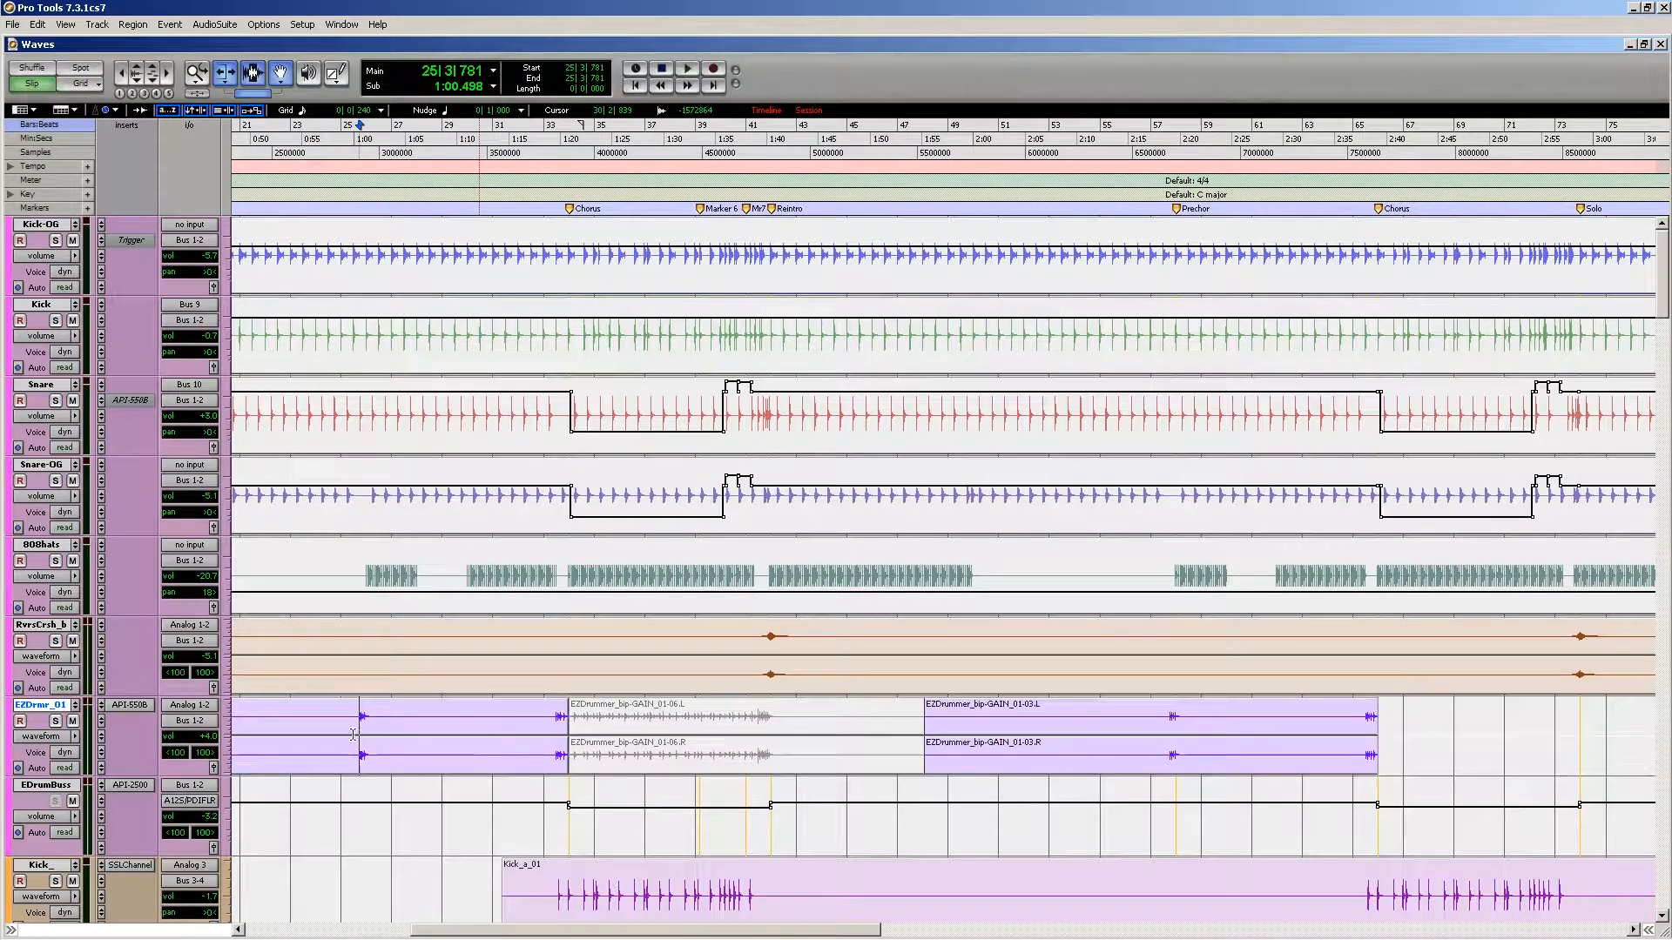
left_click(352, 735)
left_click(358, 737)
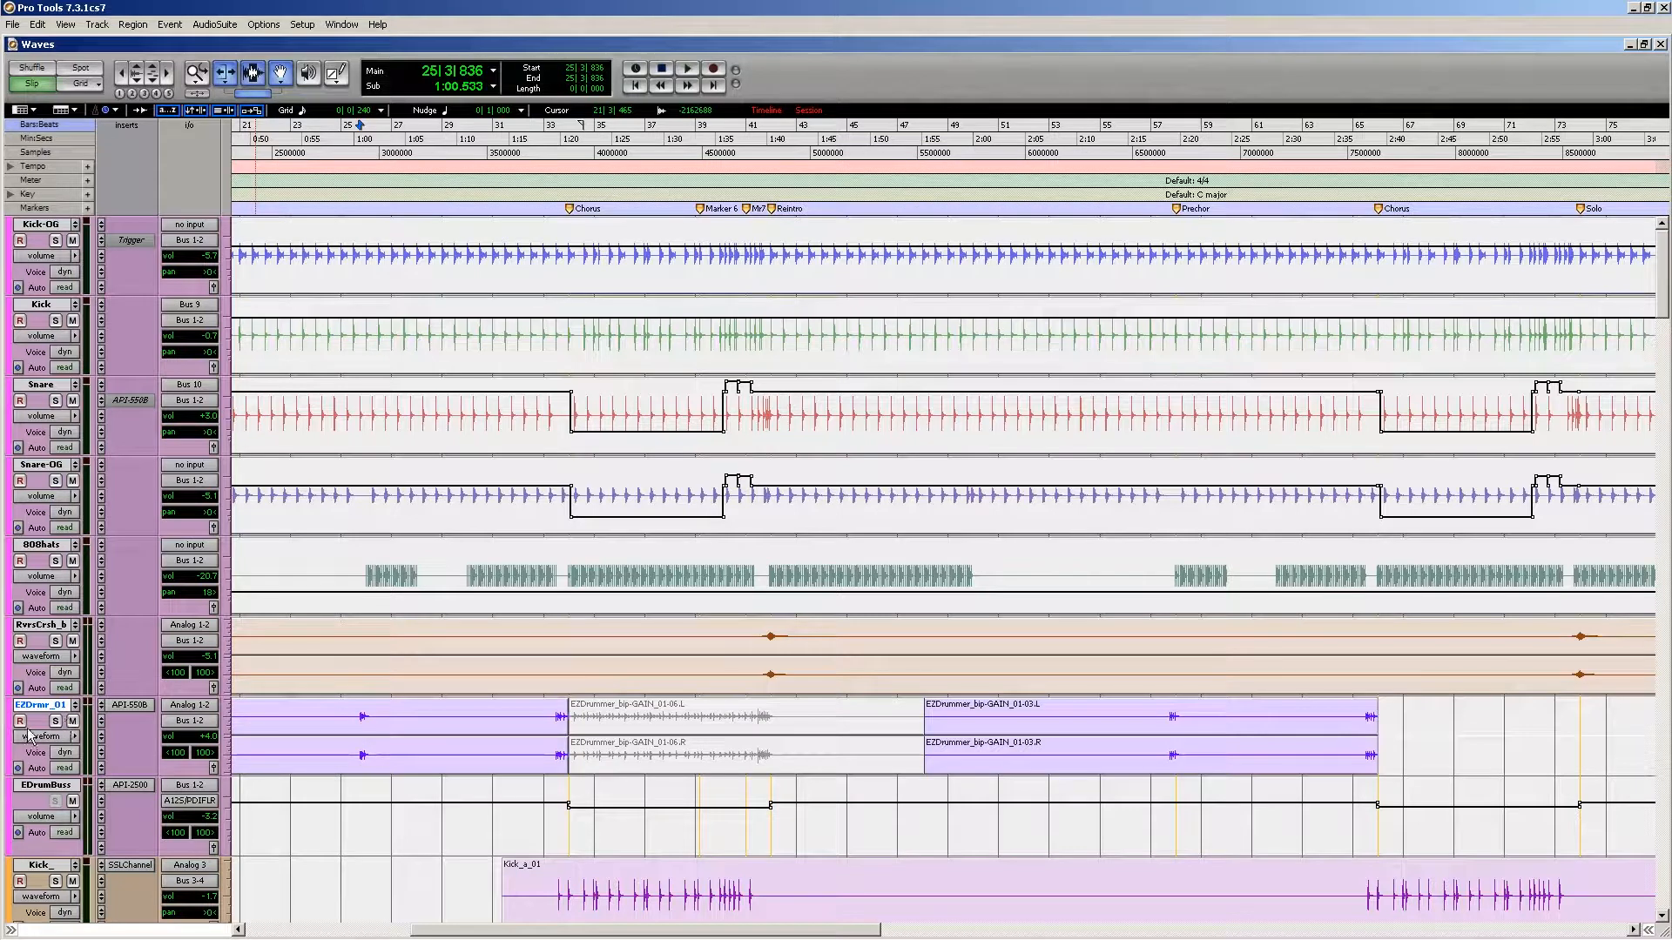
left_click(55, 722)
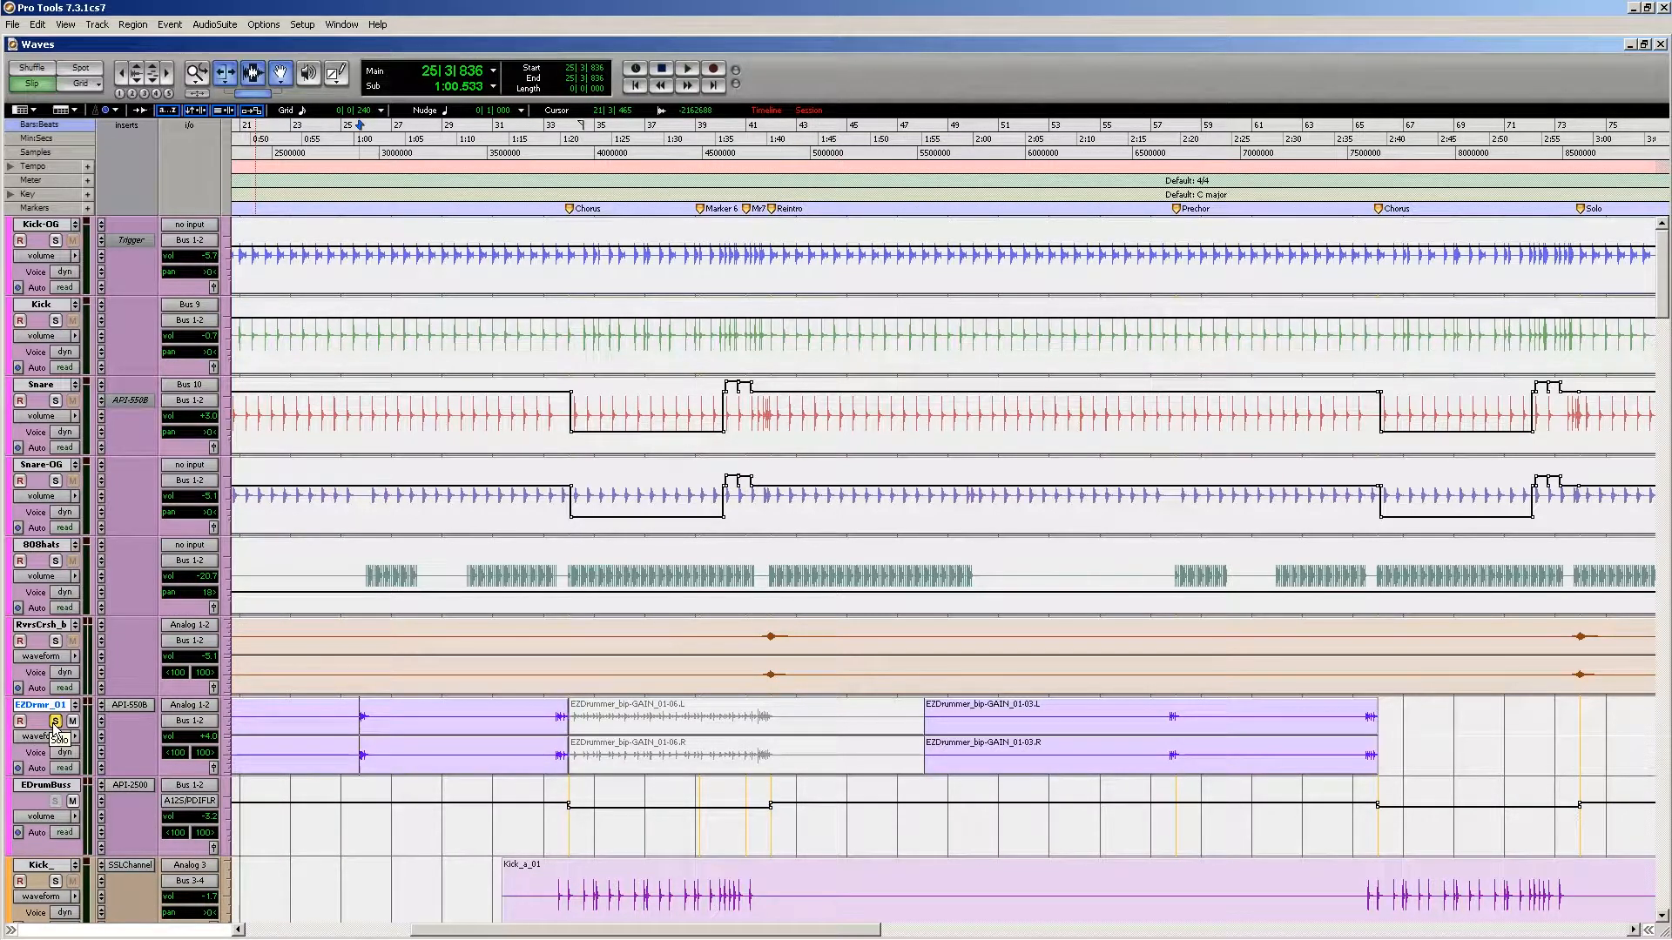
key("space")
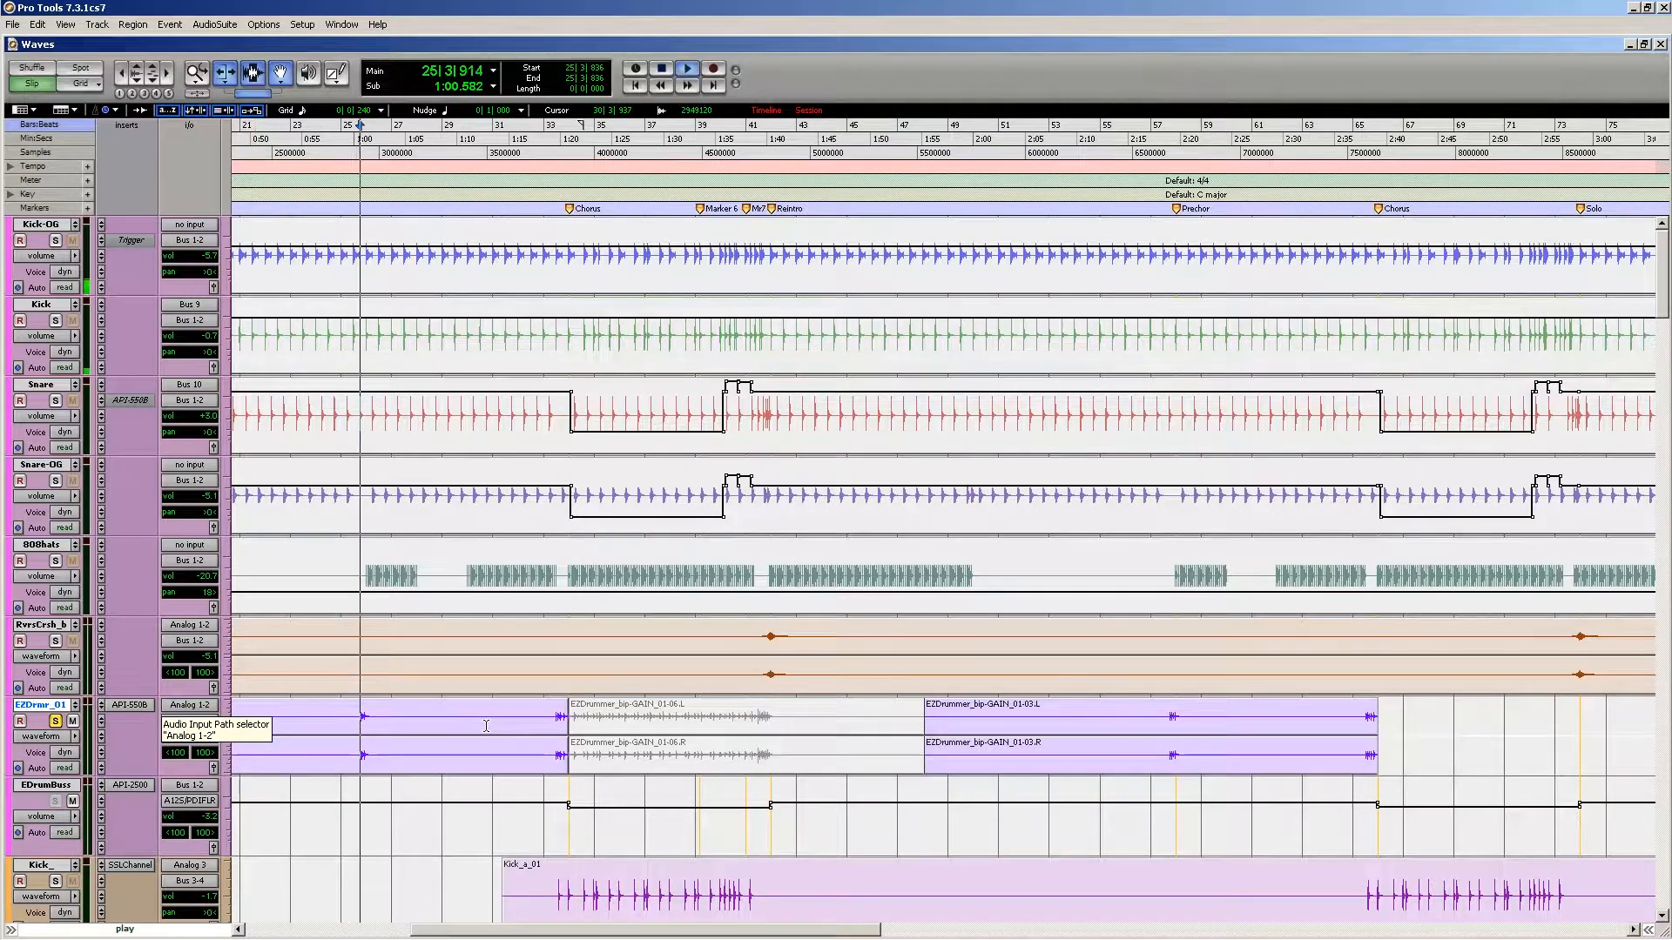
Step: Take EZDrmr_01 out of solo and play the other tracks with it from about bar 33
left_click(550, 729)
key("space")
left_click(55, 721)
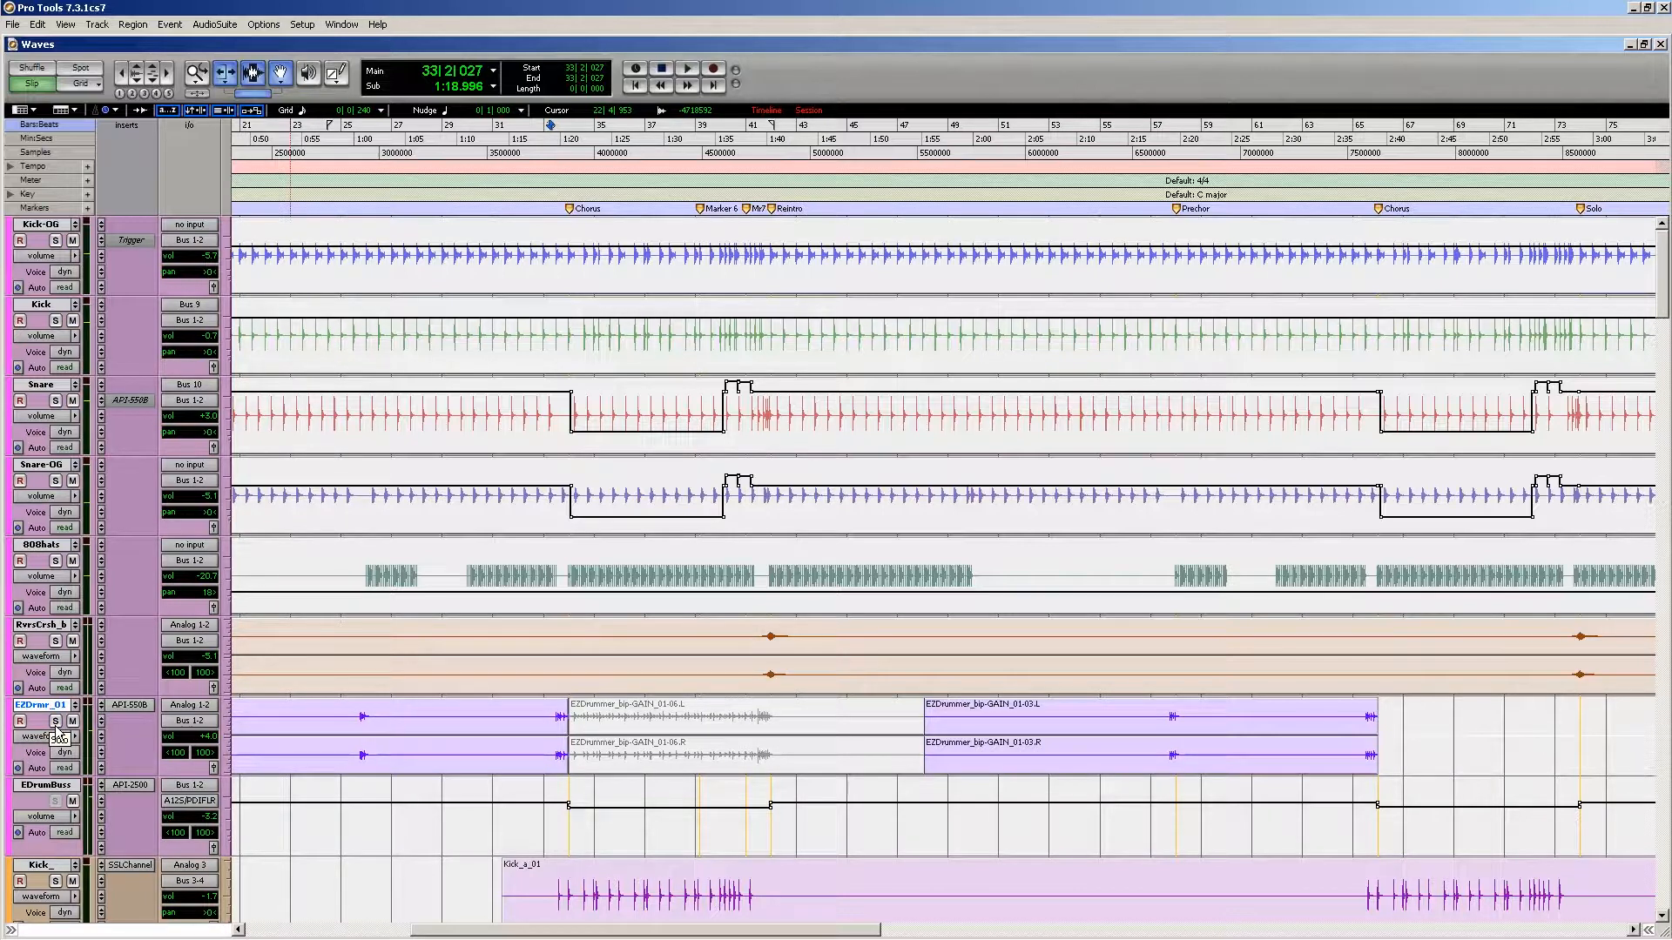
key("space")
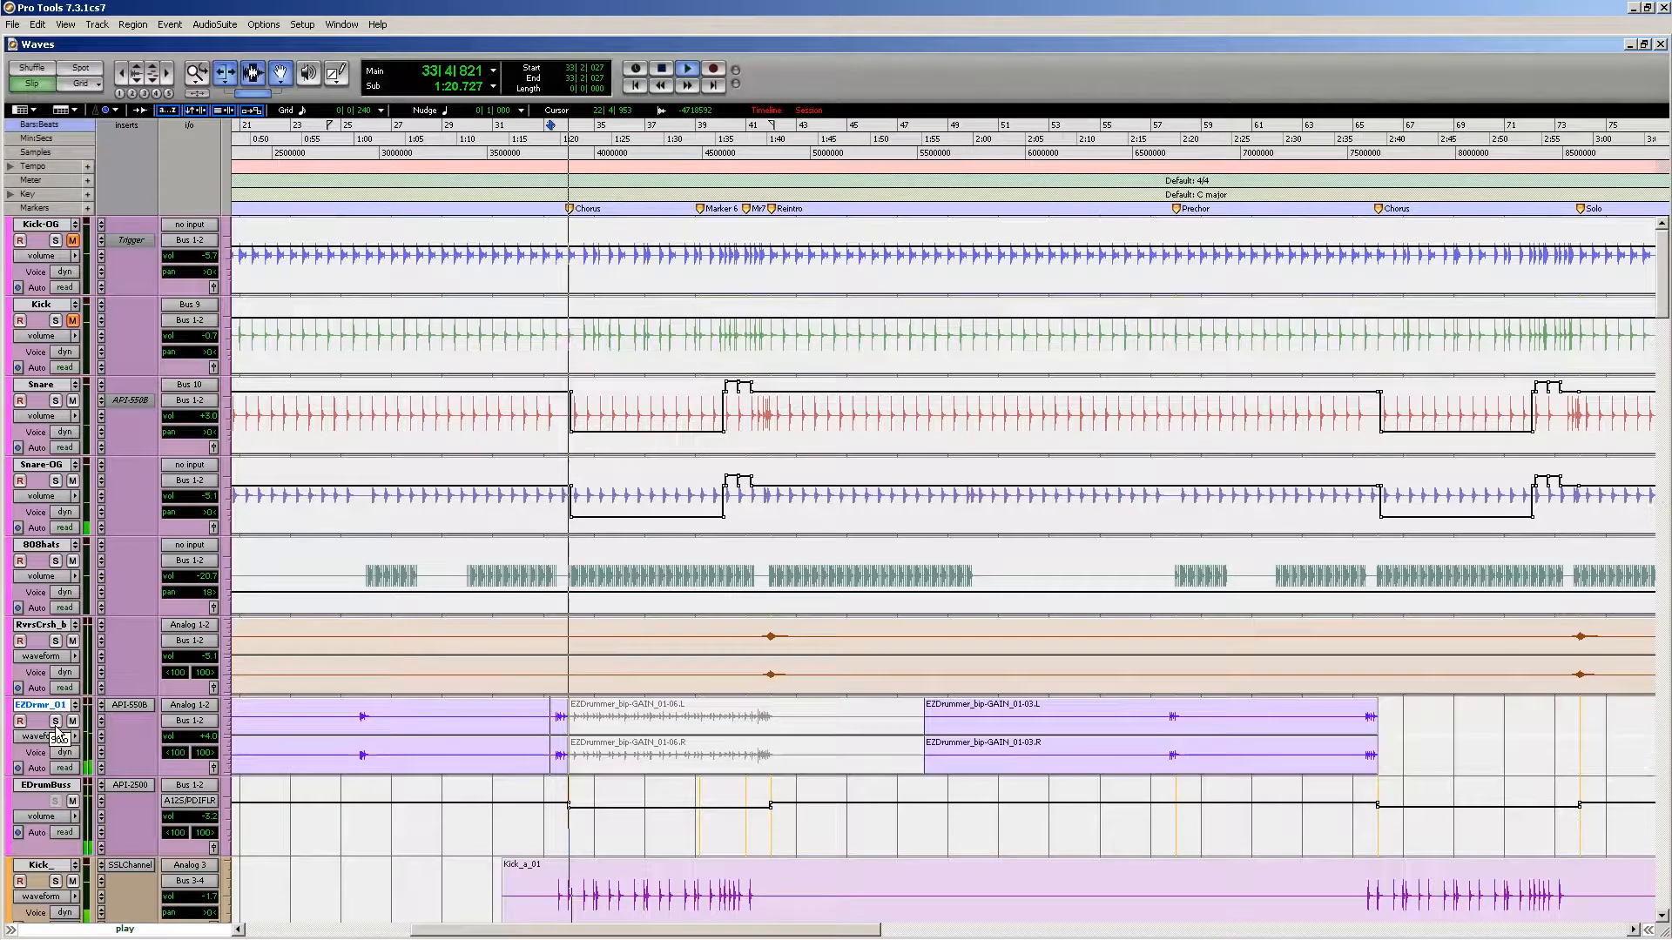
key("space")
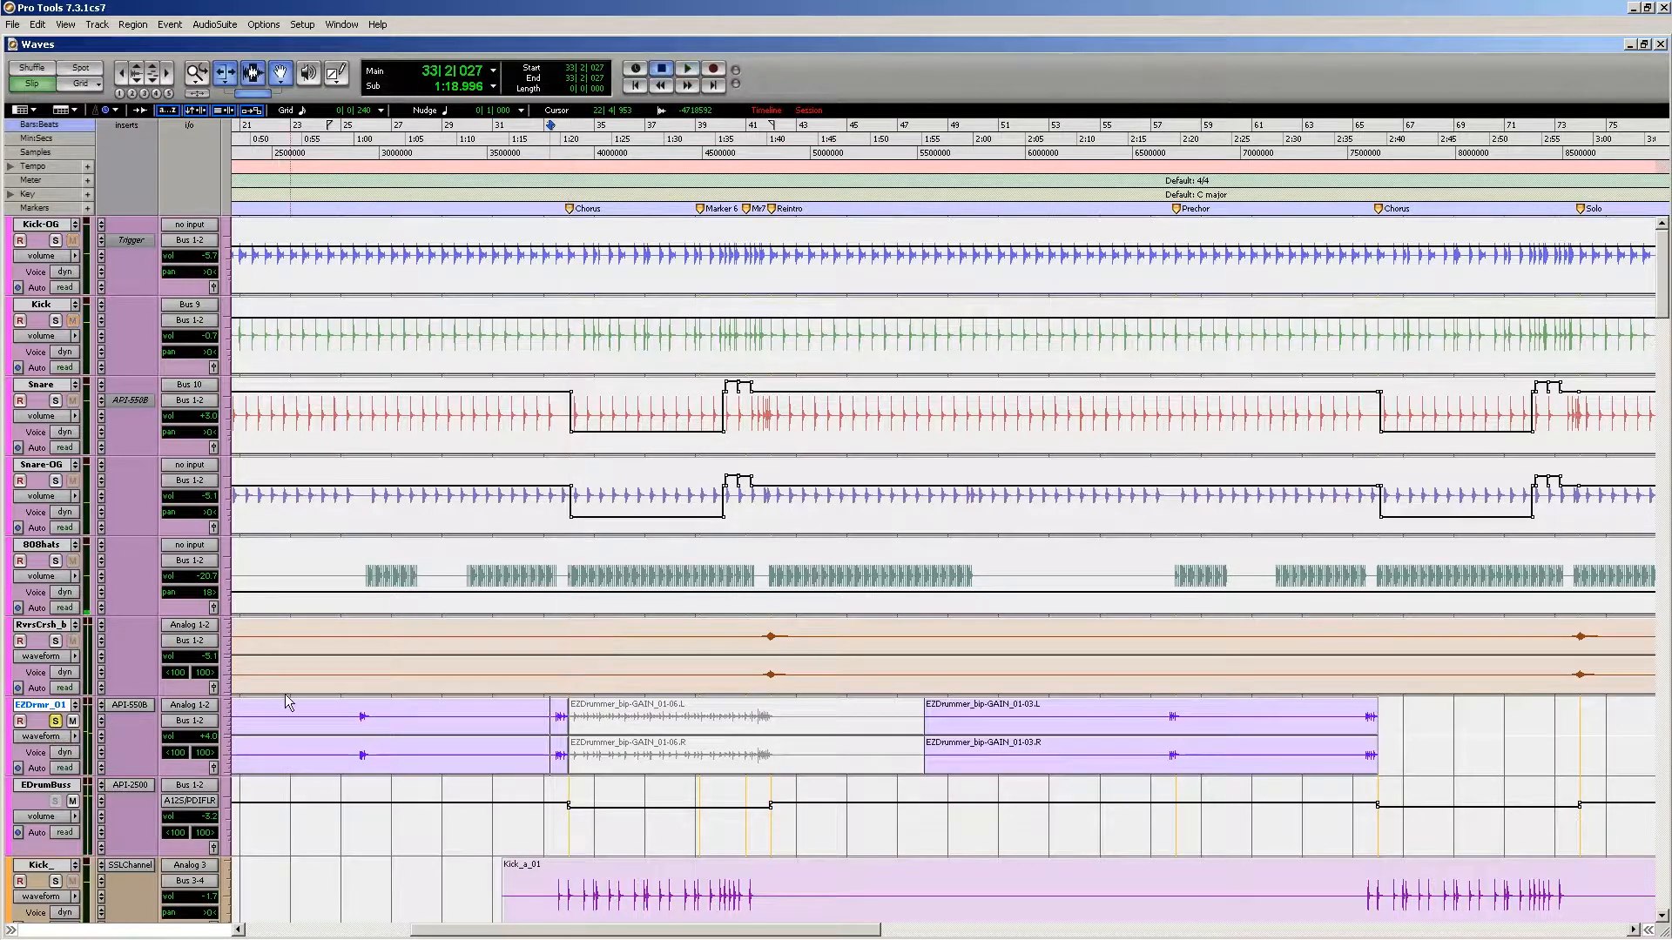
Step: Audition the soloed EZDrmr_01 track from about bar 65, just before the second Chorus marker
left_click(1360, 730)
key("space")
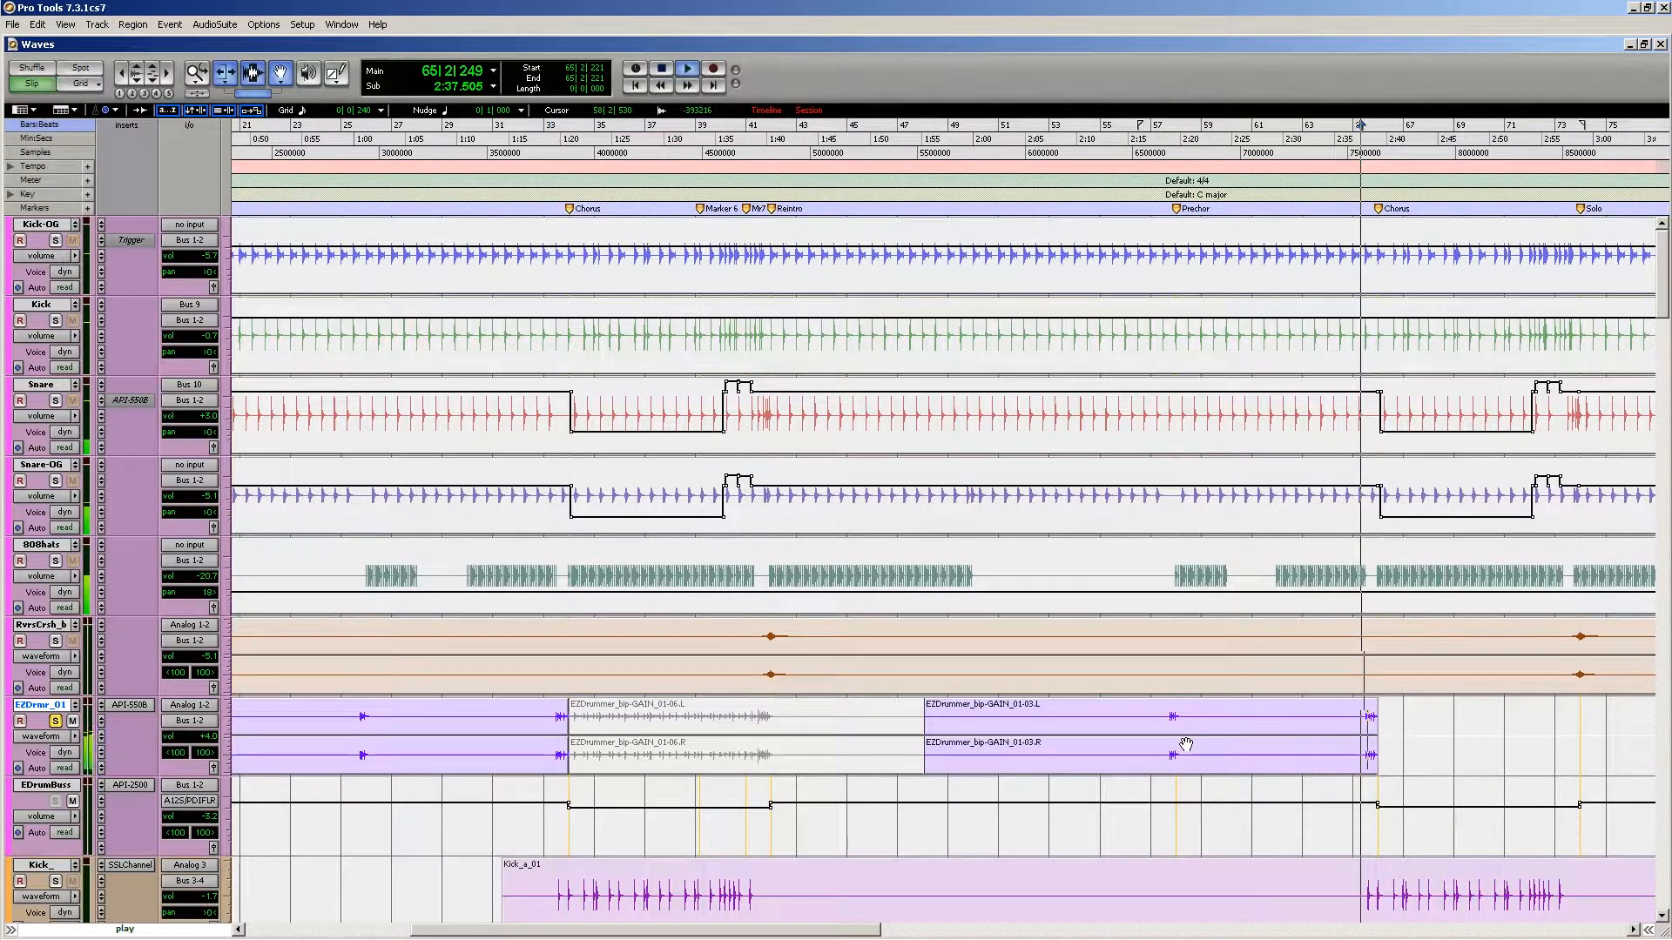
scroll(1178, 743, "right", 2)
key("space")
Step: Clear the EZDrmr_01 solo and play the mix from about bar 81 and again from about bar 85
left_click(1323, 716)
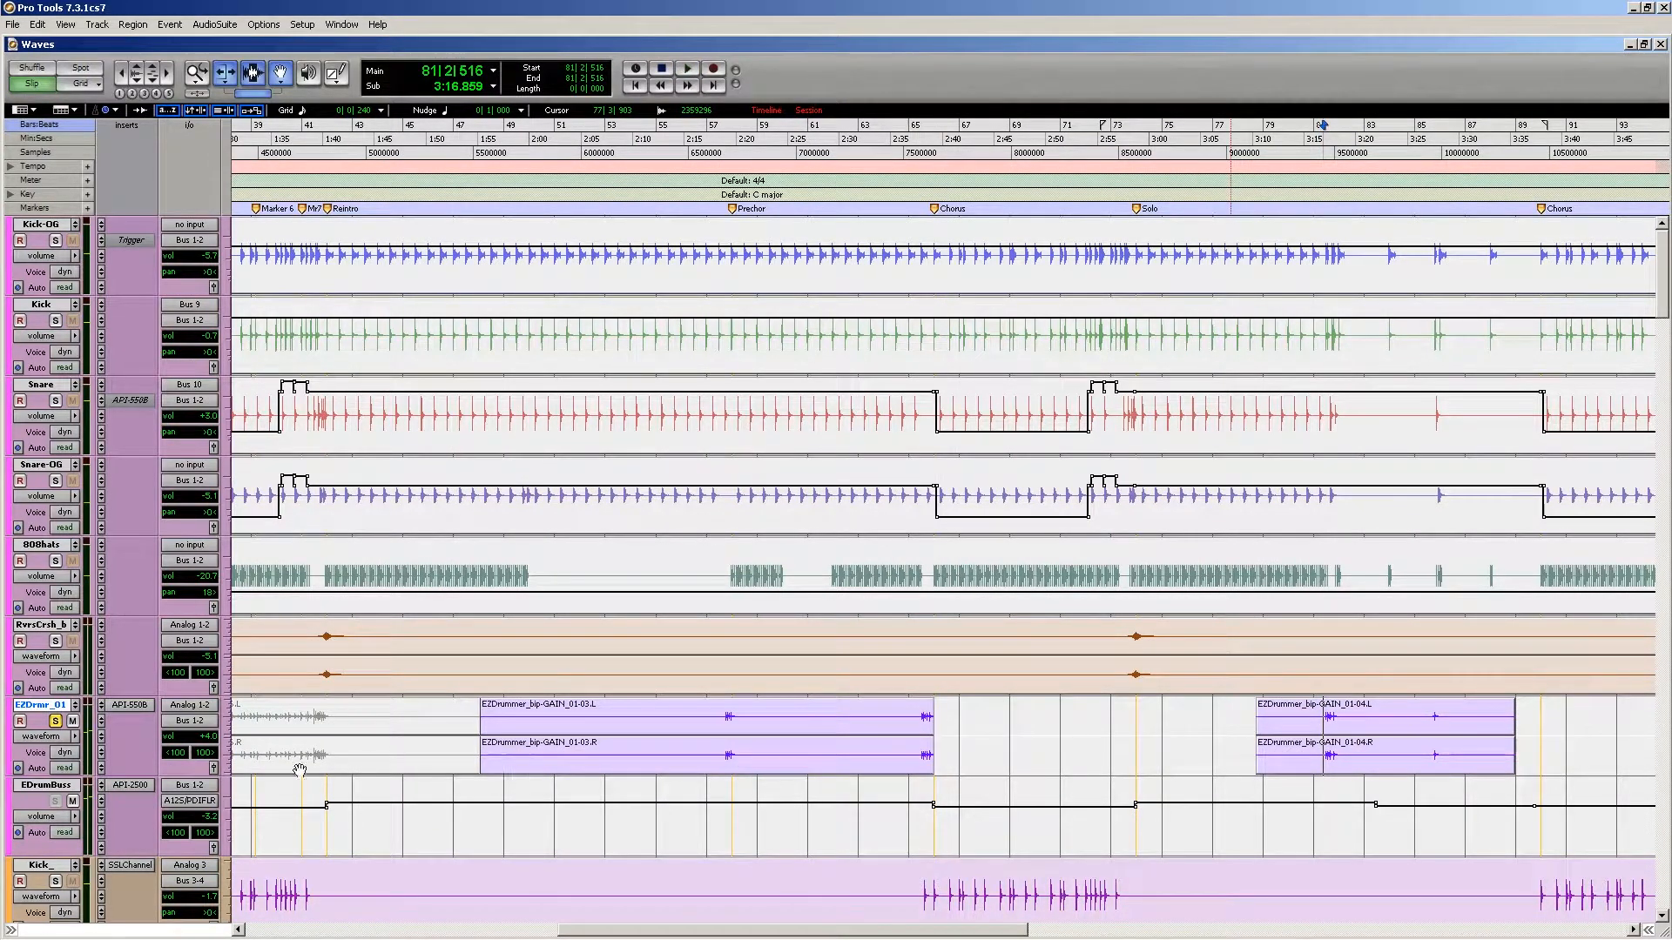
left_click(55, 722)
key("space")
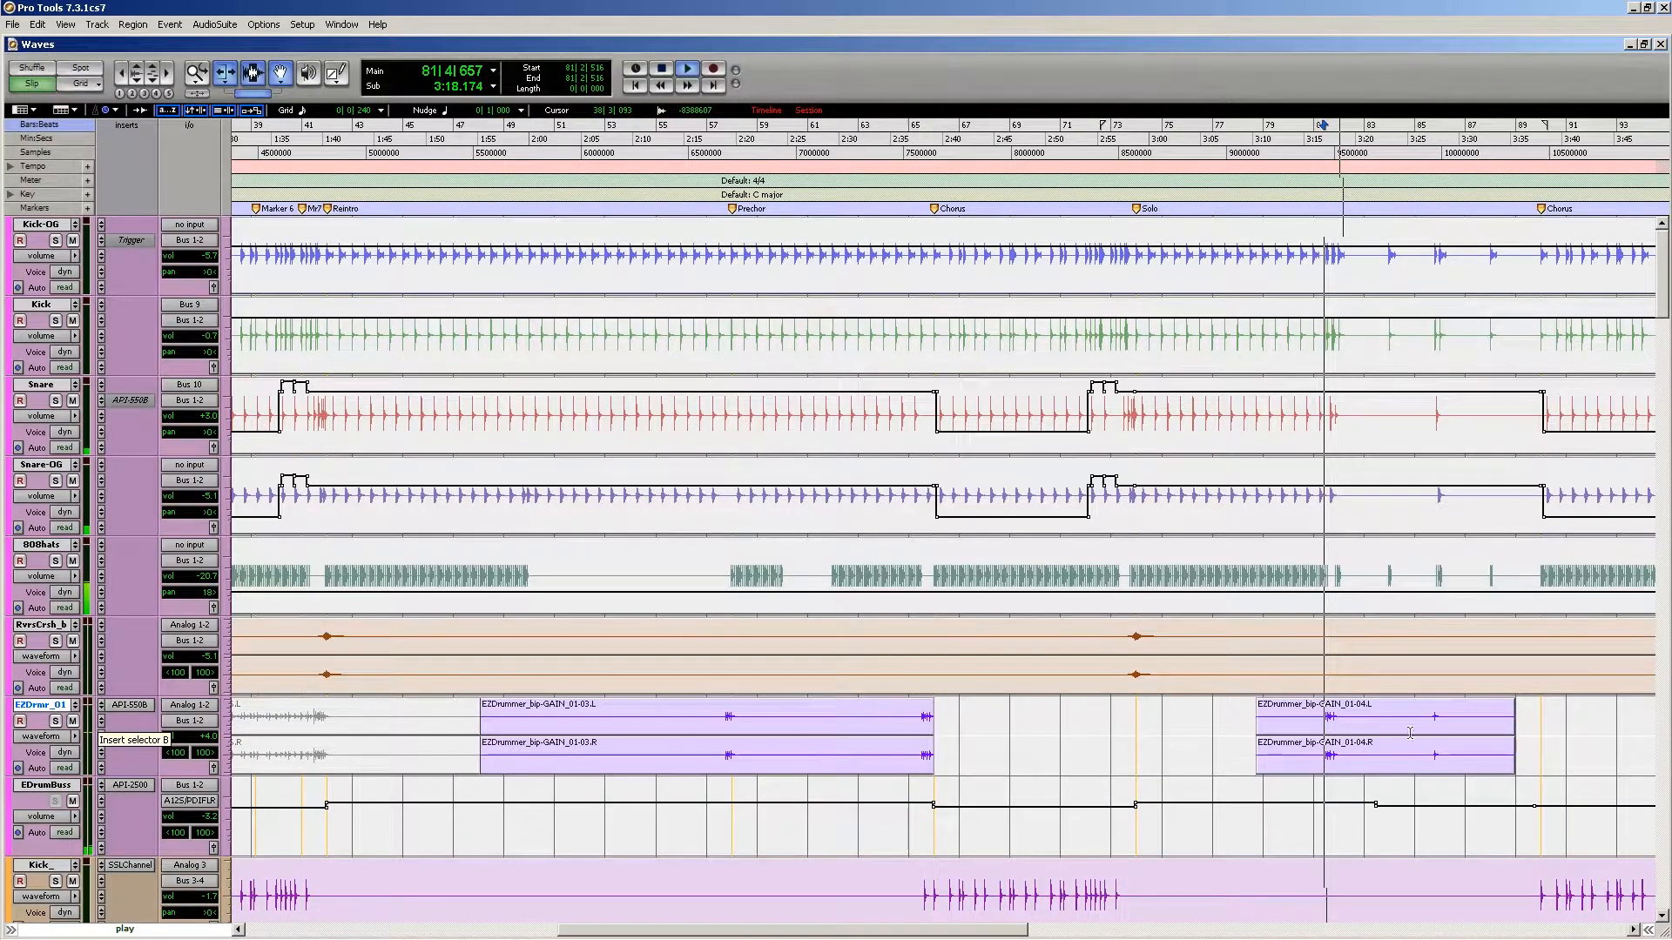
key("space")
key("space")
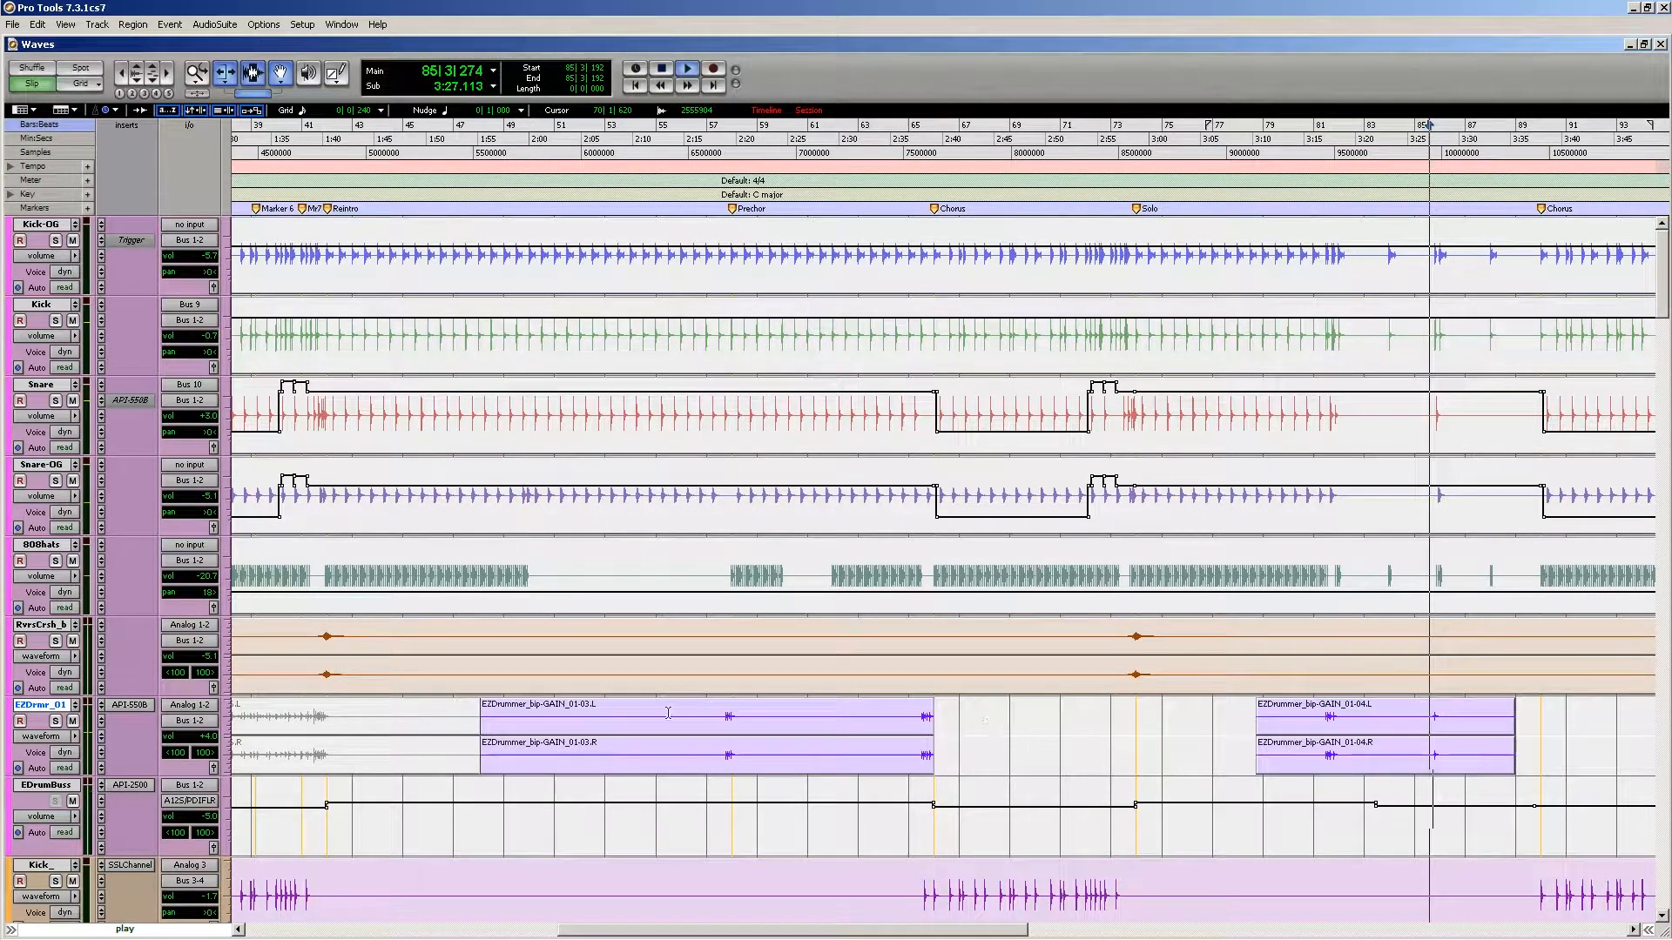
key("space")
Step: Leave EZDrmr_01 unsoloed and select the chorus passage on the Kick_ through Room_ tracks from about bar 33 to 43
left_click(55, 722)
left_click(337, 935)
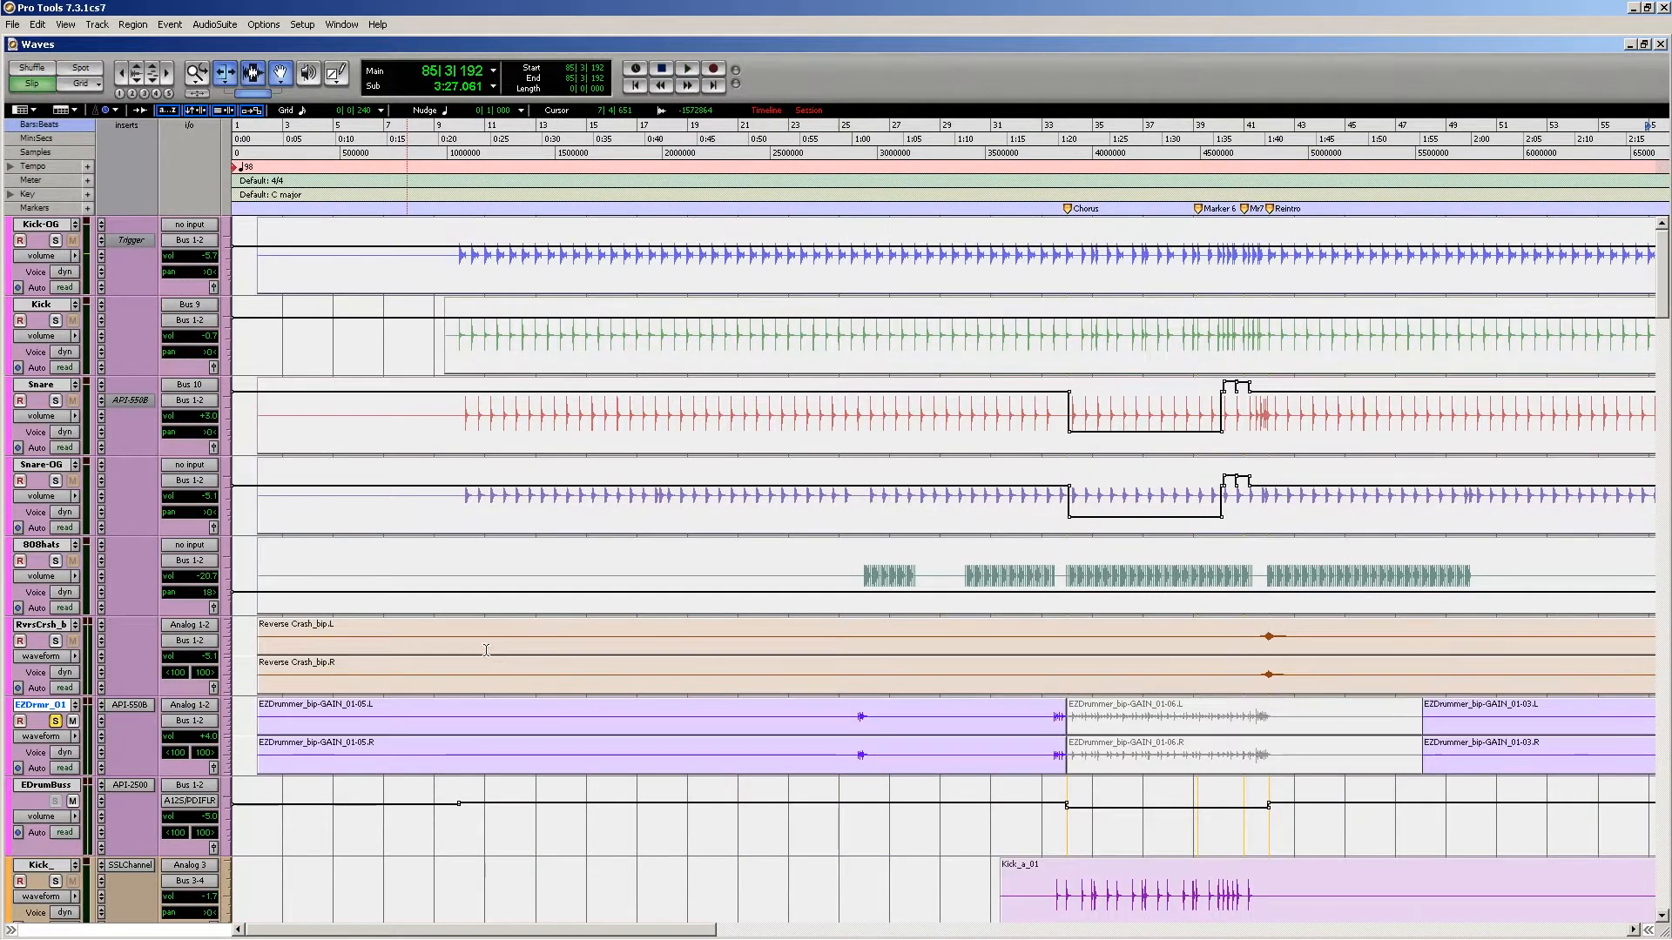
scroll(779, 671, "down", 5)
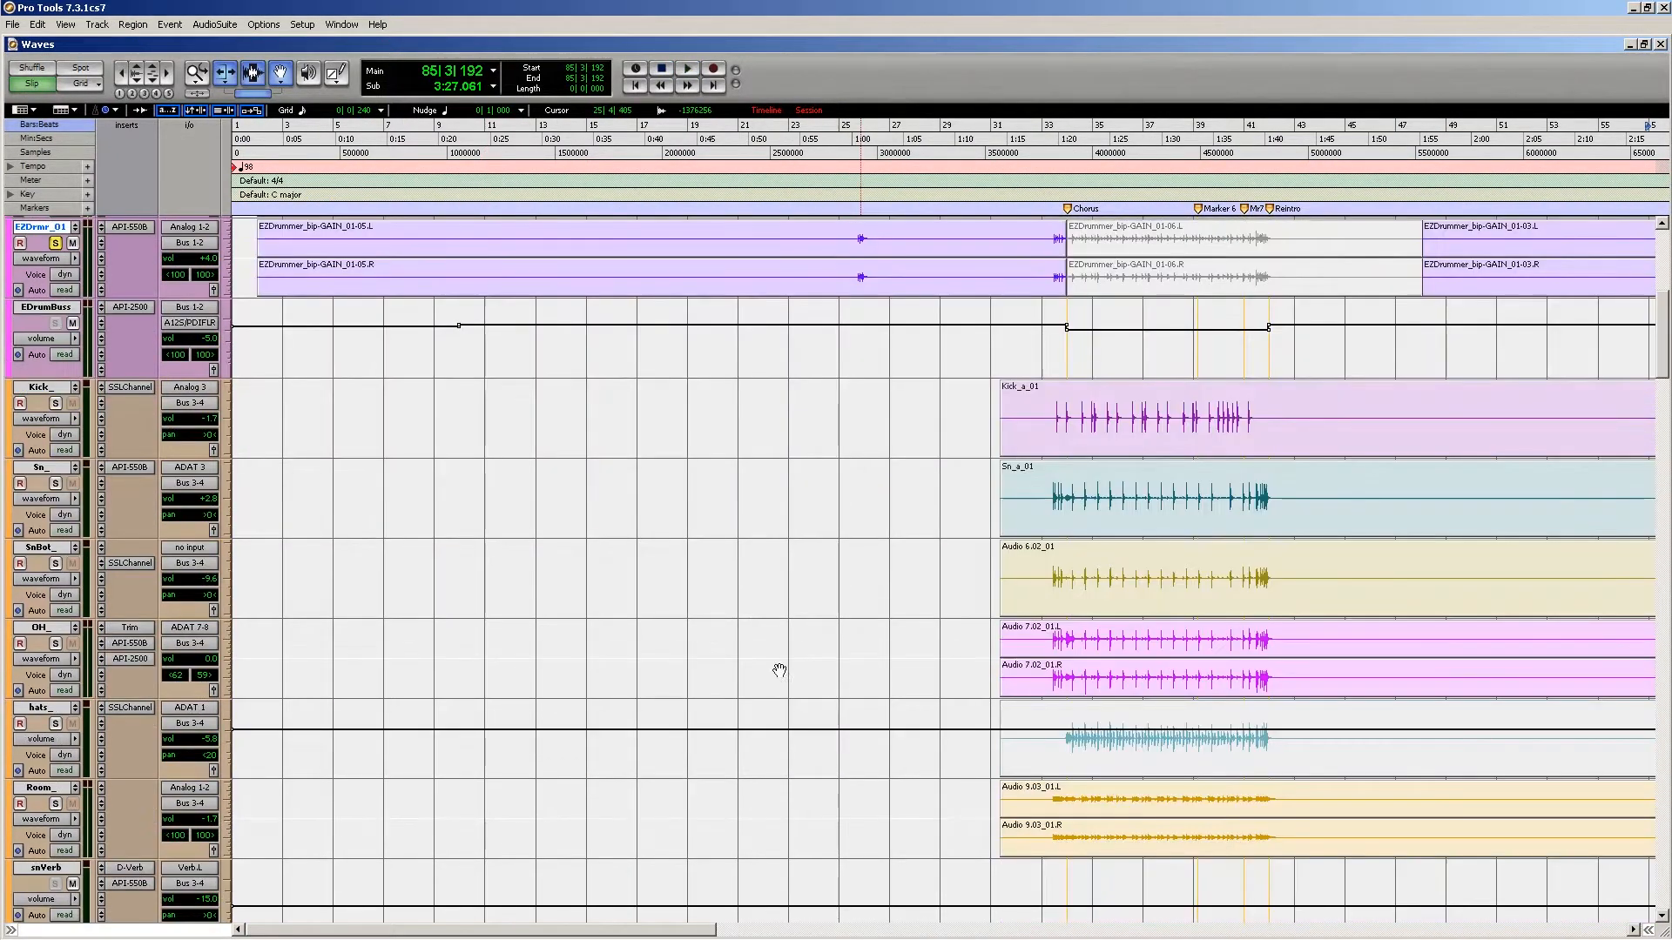
left_click(55, 243)
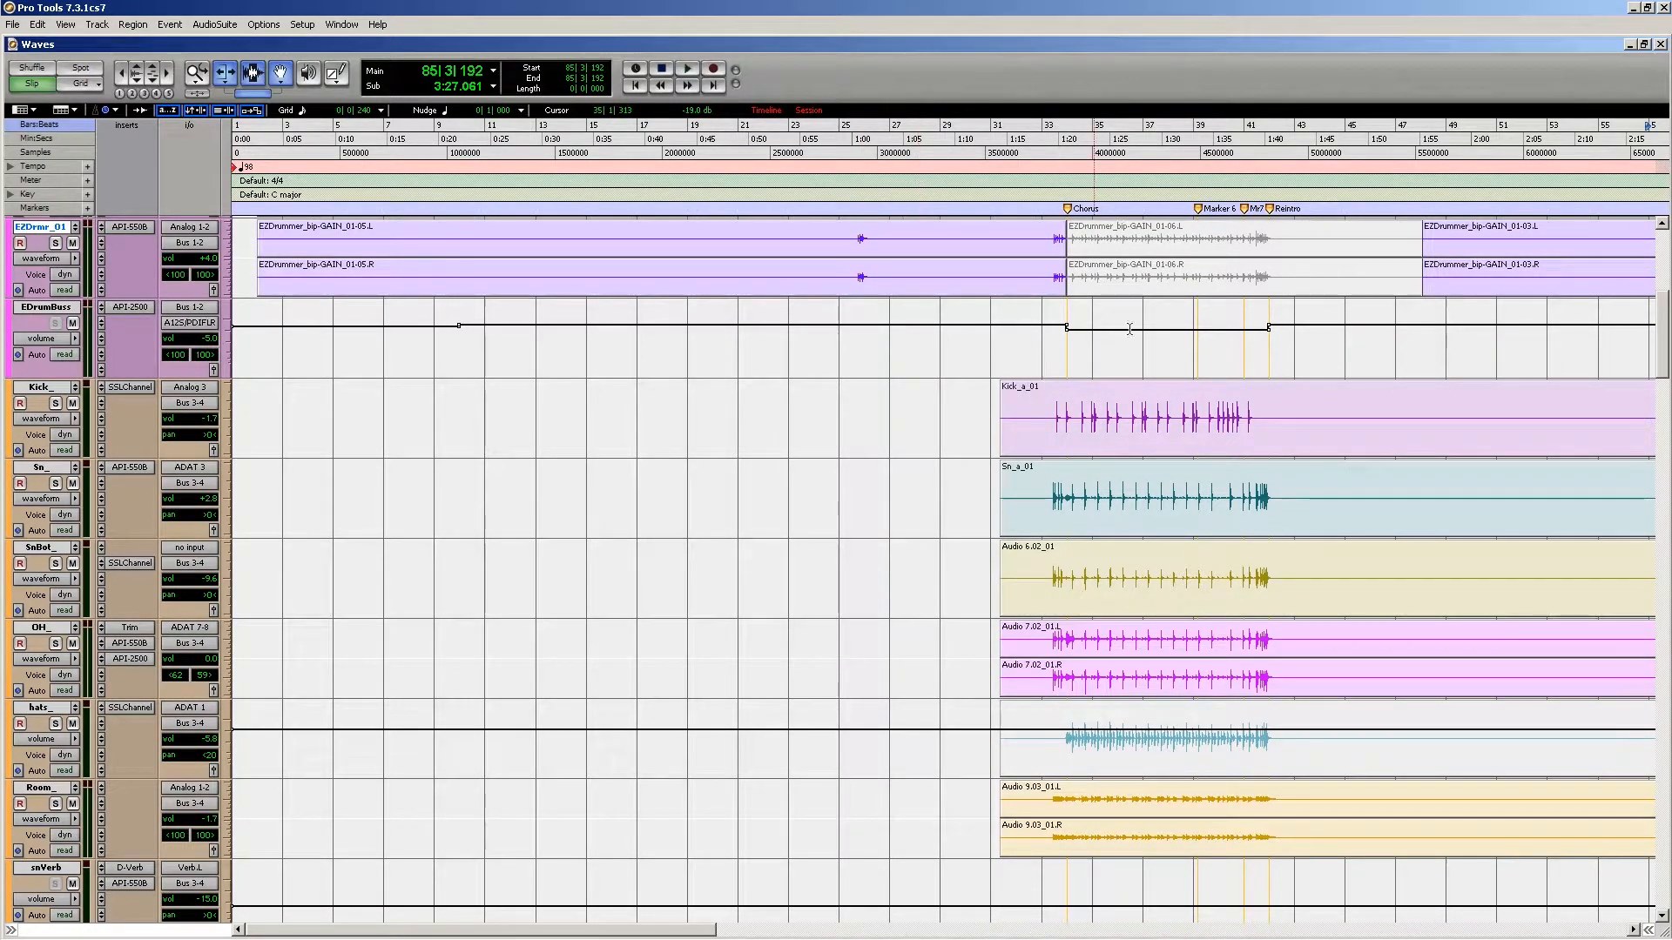
scroll(1169, 416, "up", 2)
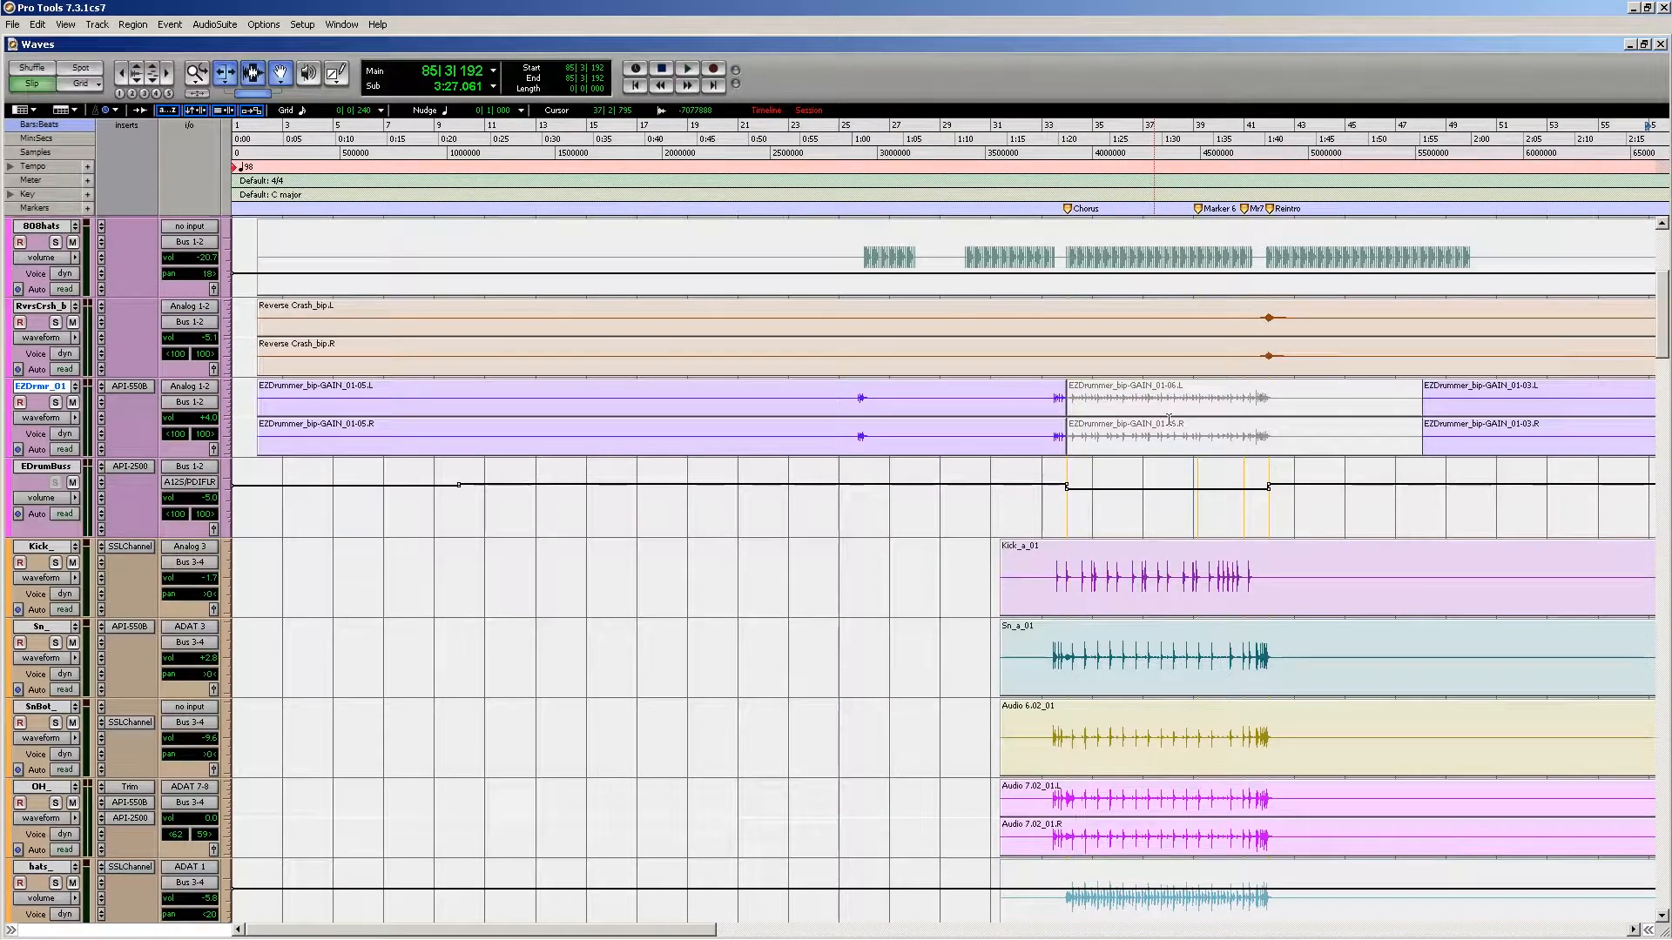
left_click(1053, 571)
scroll(1194, 572, "down", 2)
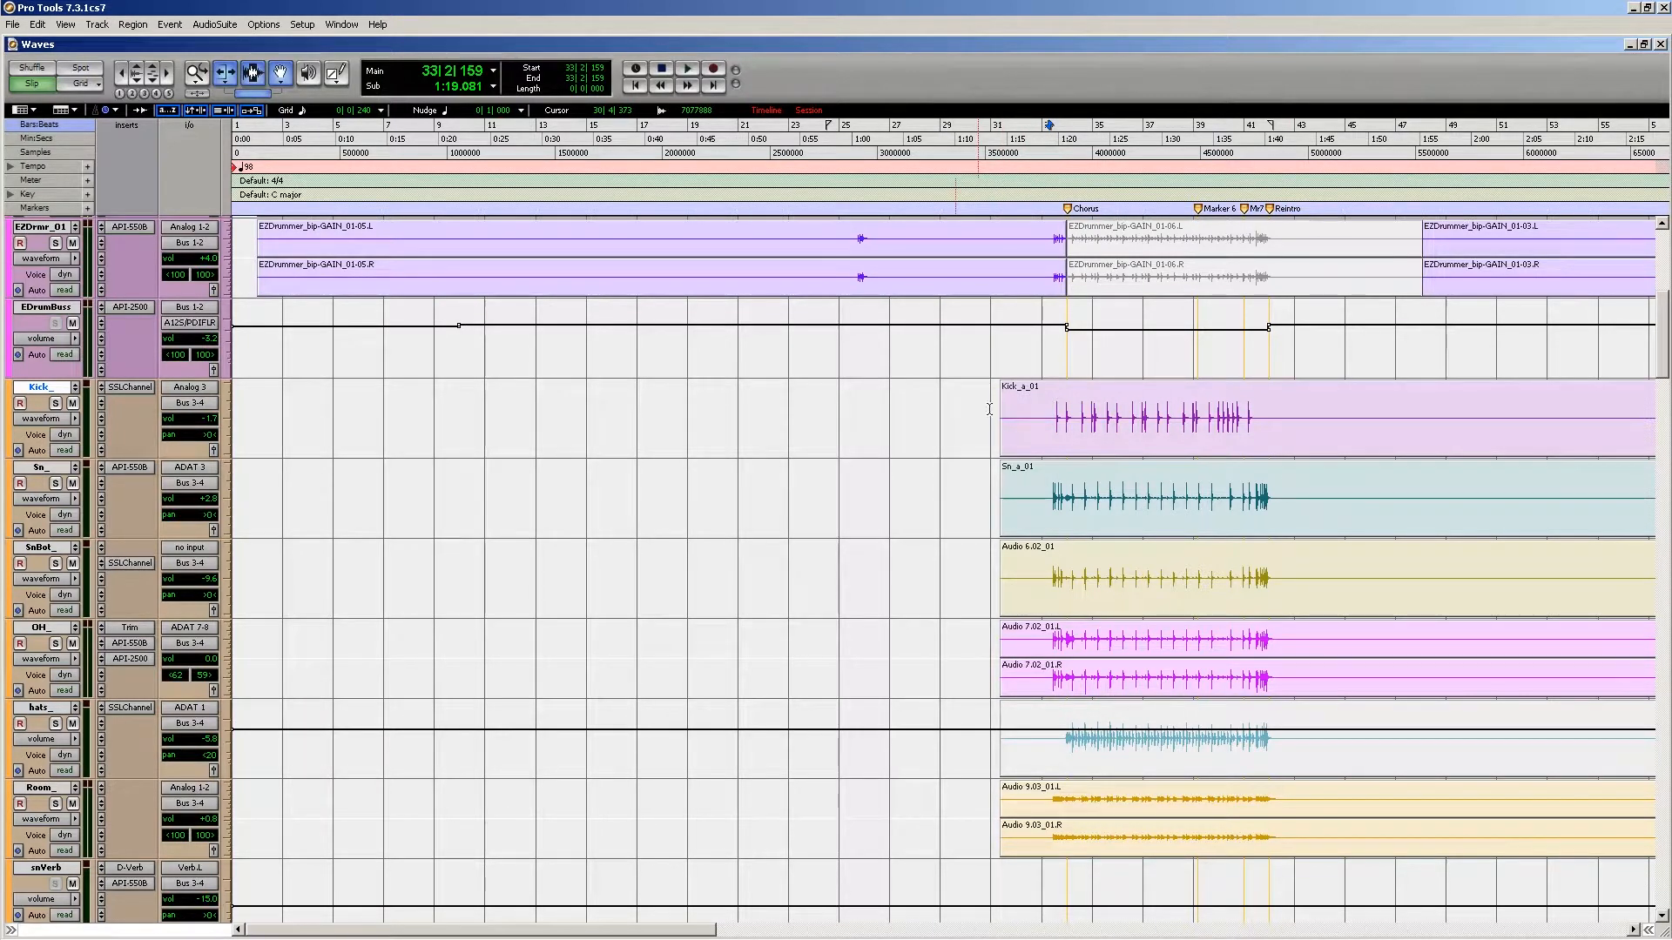
left_click(1334, 805)
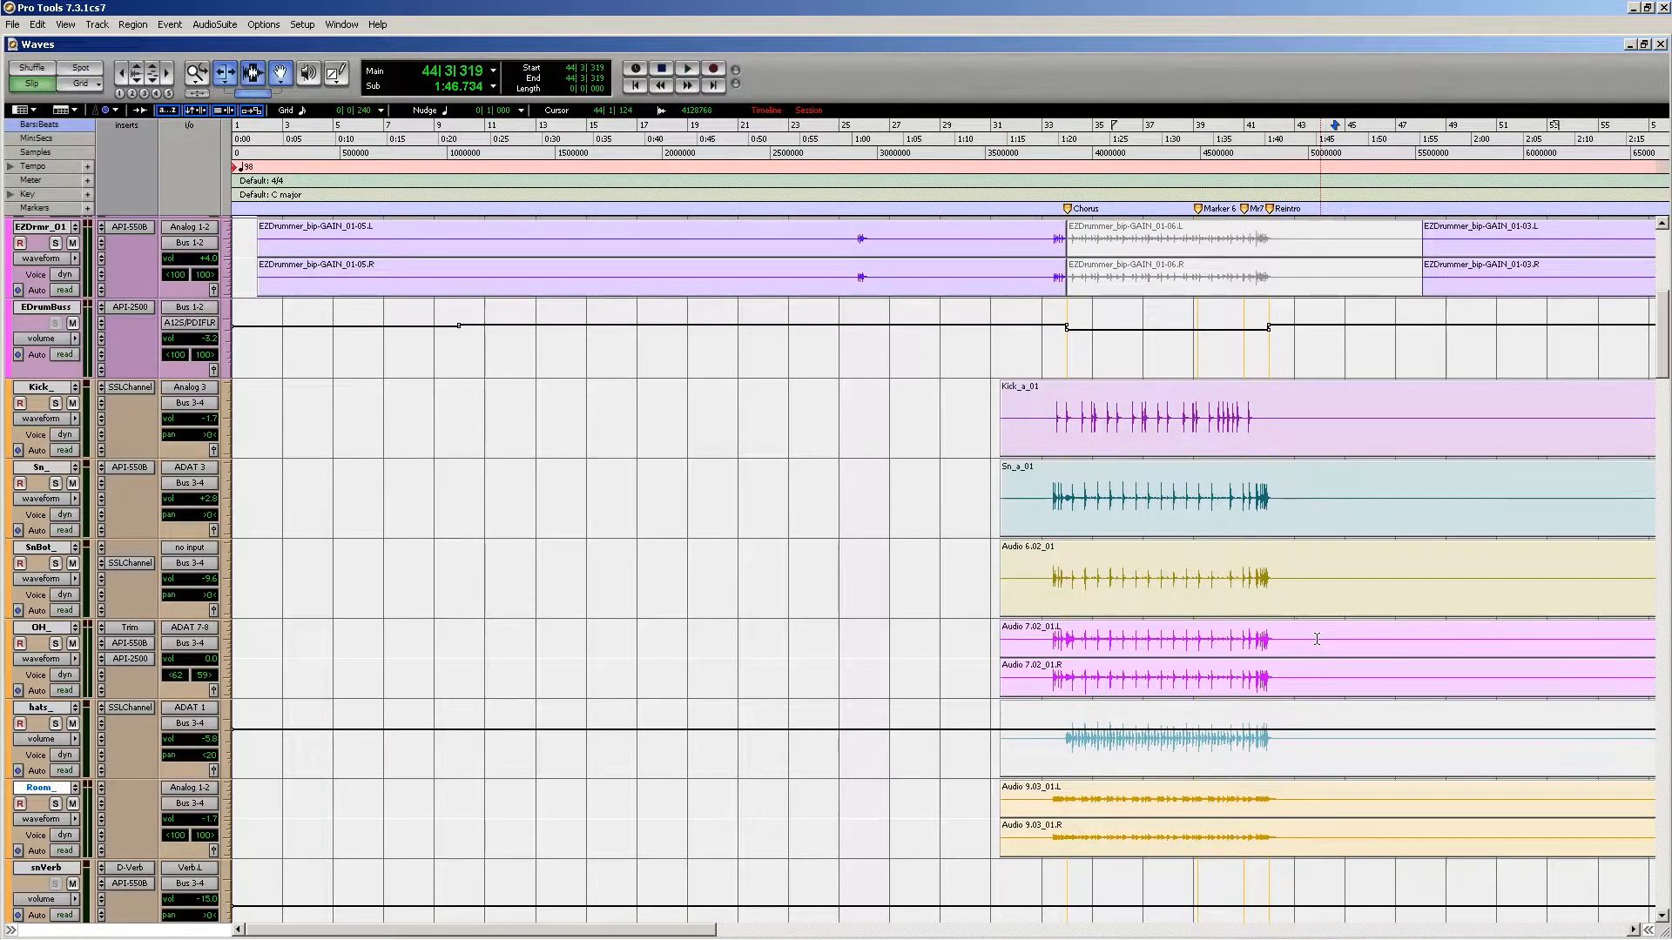
left_click_drag(1043, 388, 1303, 566)
scroll(657, 664, "up", 3)
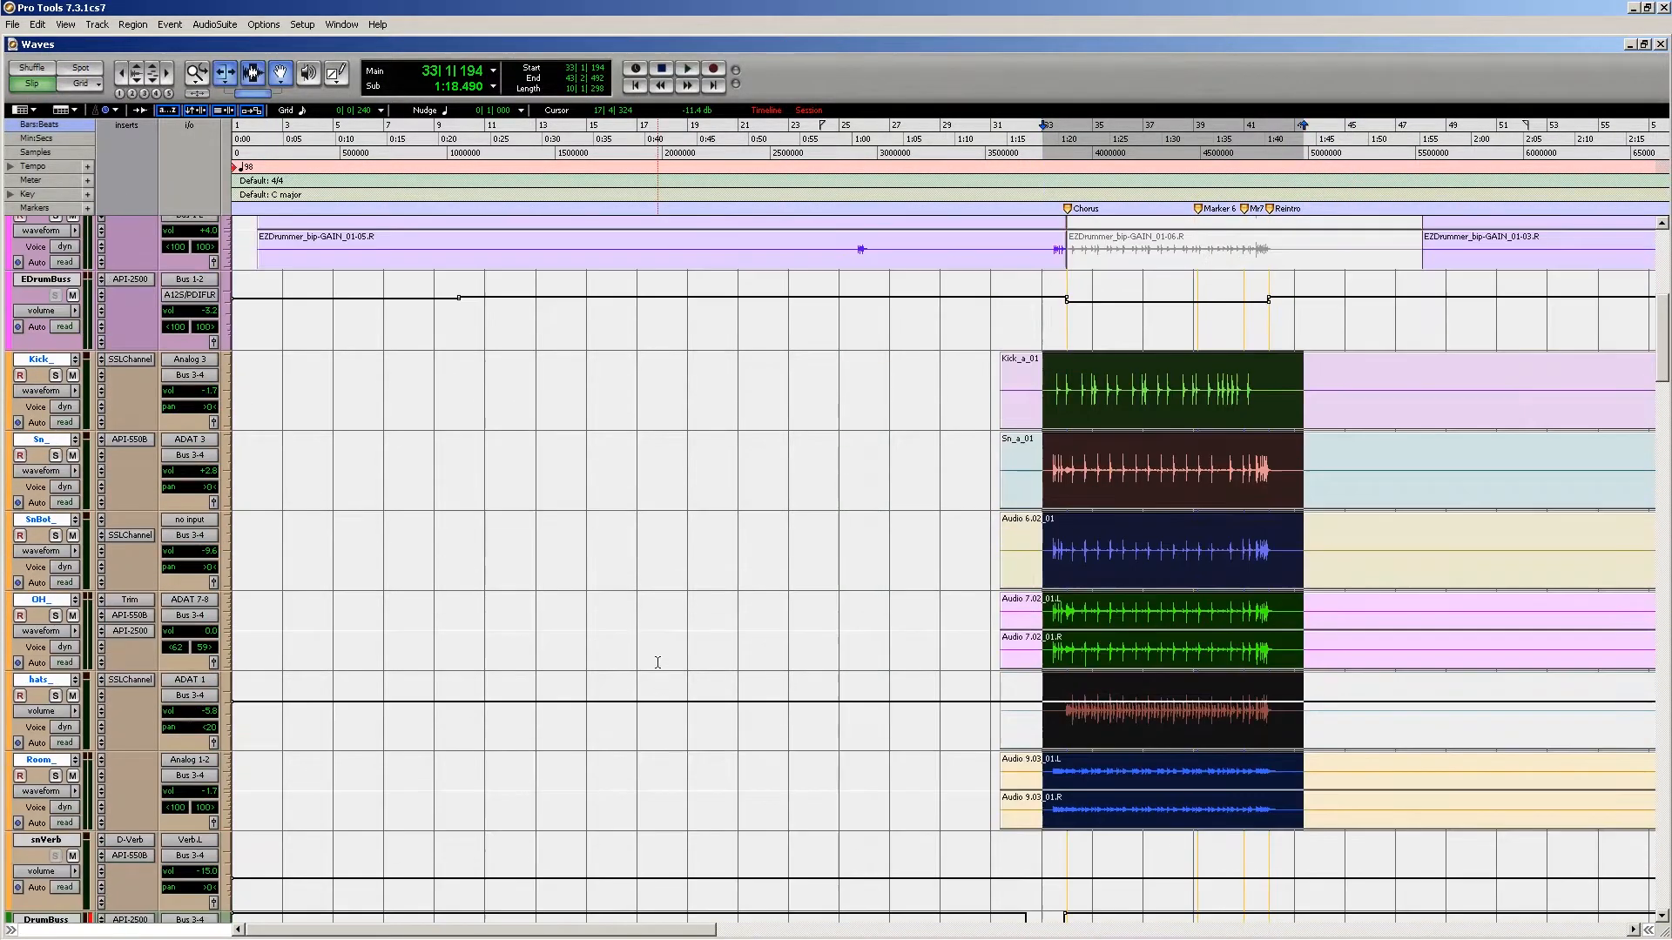
Step: Solo the Kick_ track, audition it from about bar 34, and clear its solo
left_click(54, 376)
left_click(1081, 369)
key("space")
key("space")
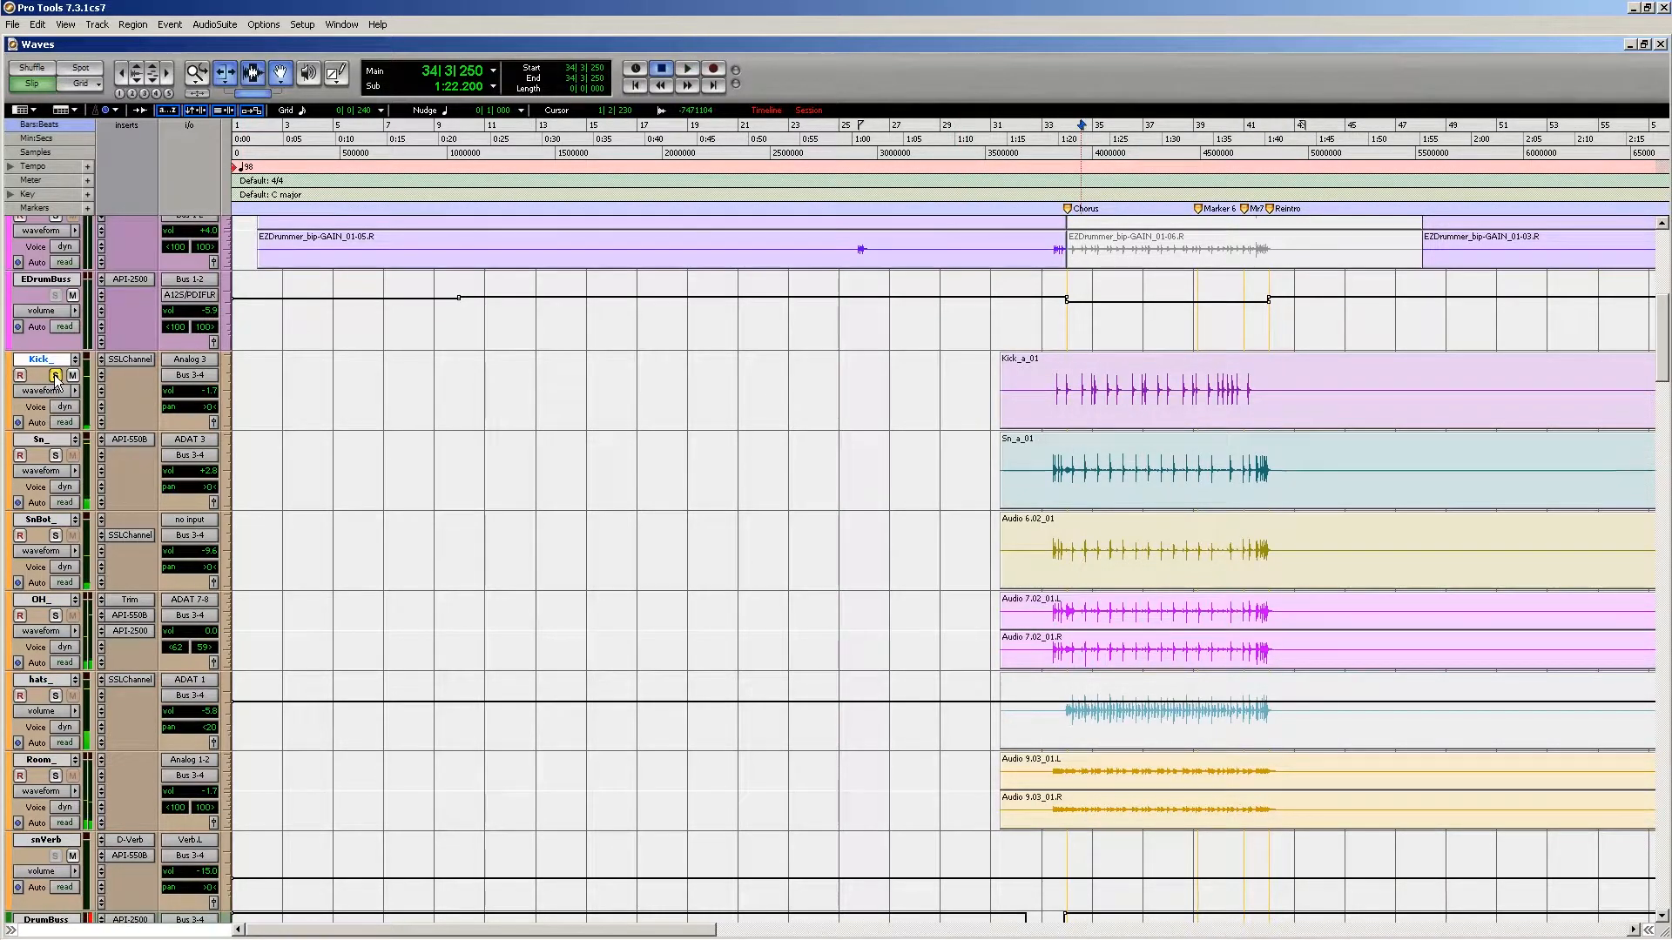
left_click(55, 375)
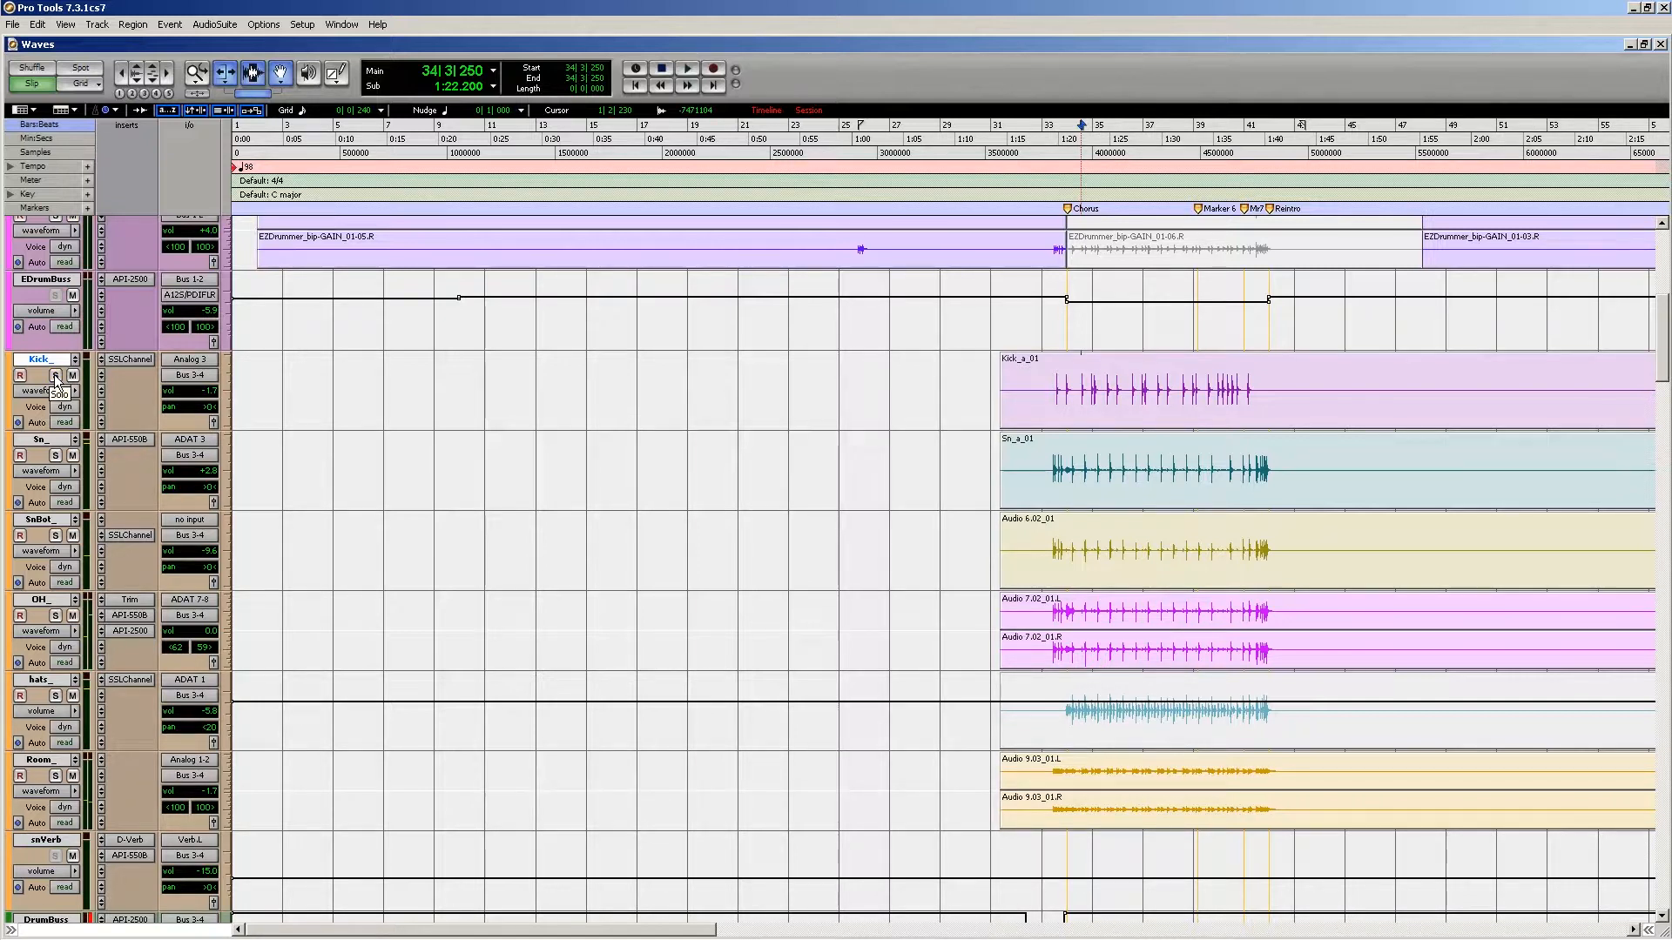
Step: Solo the Sn_ track, audition it from about bar 34, and clear its solo
left_click(55, 455)
left_click(1075, 467)
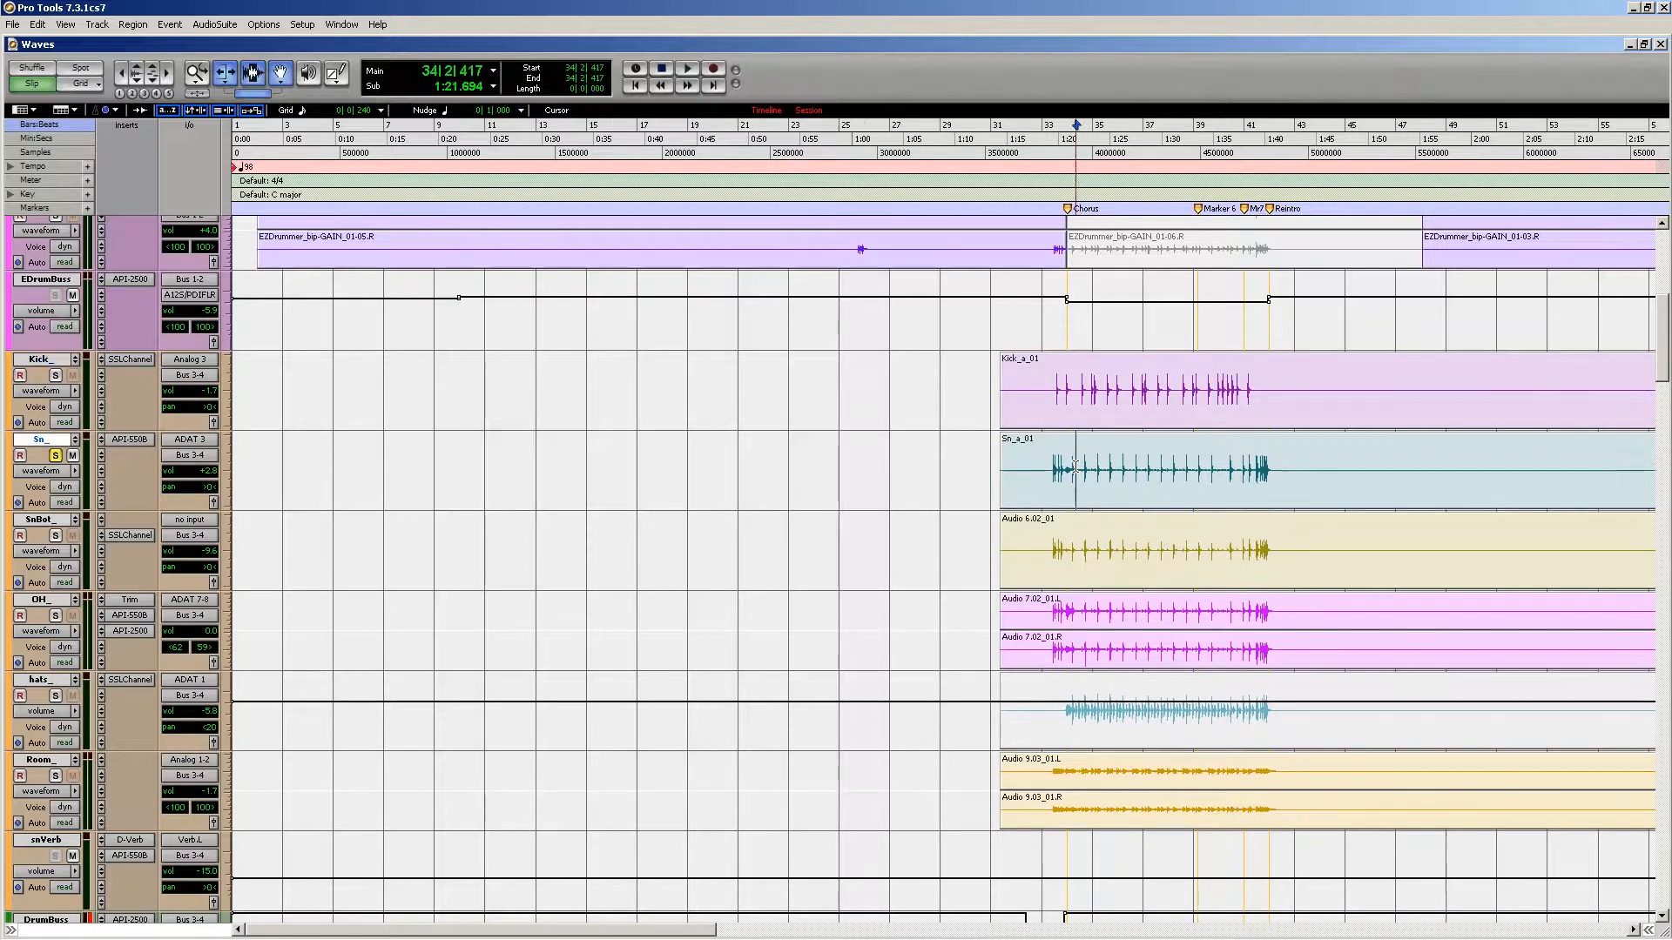
key("space")
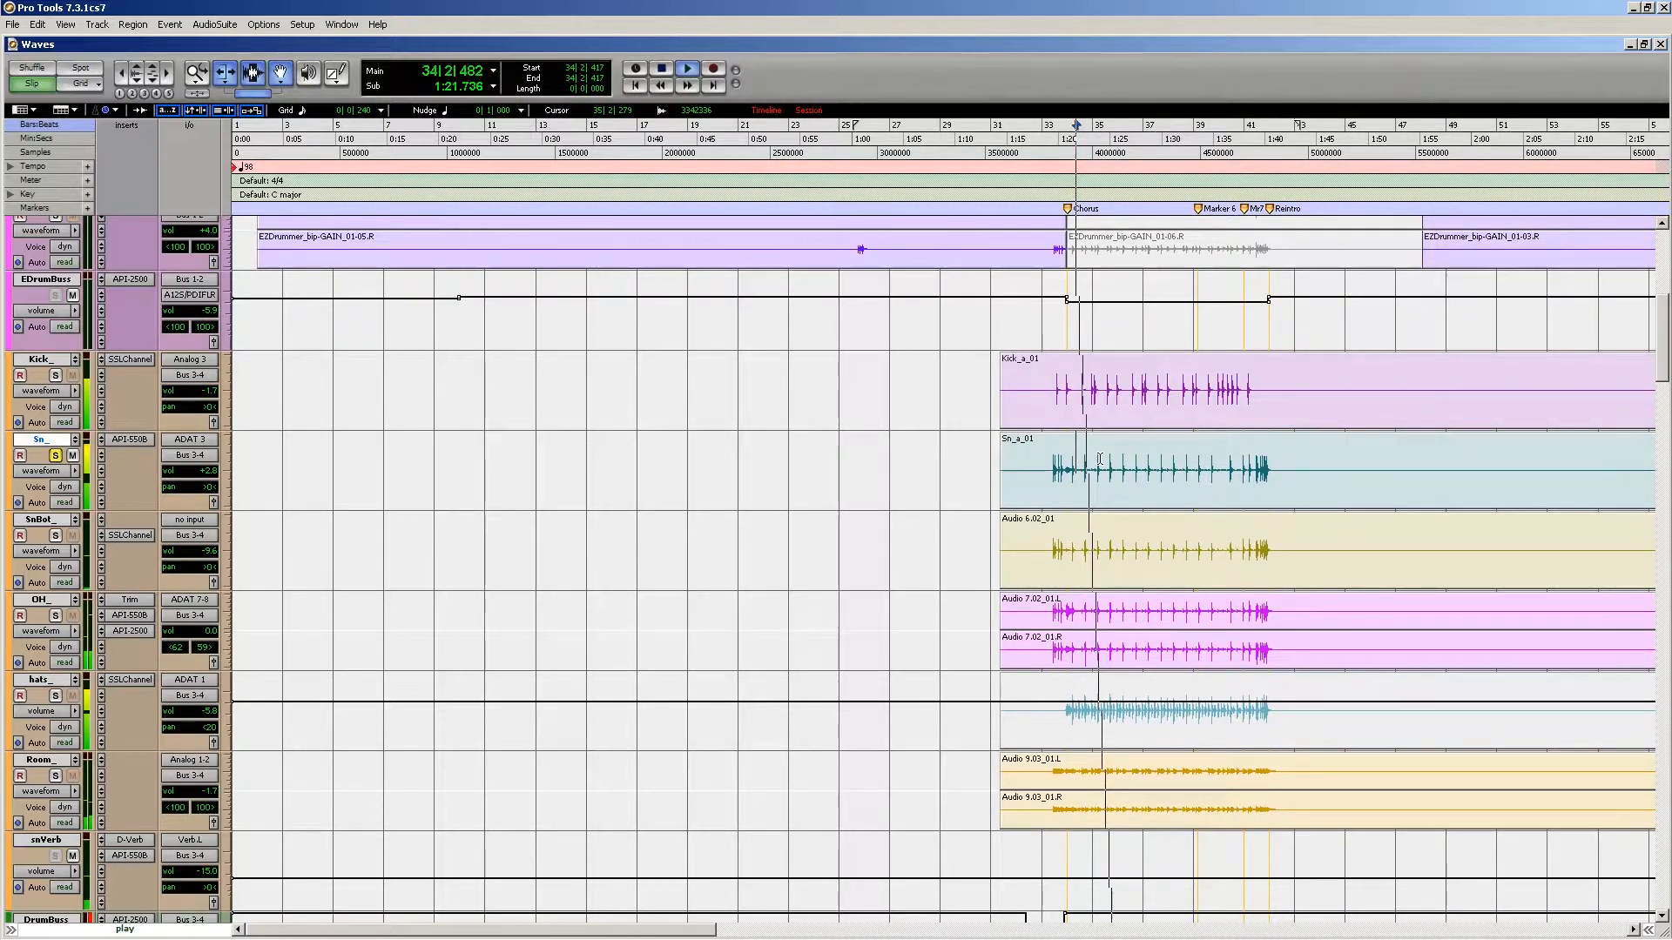
key("space")
left_click(55, 456)
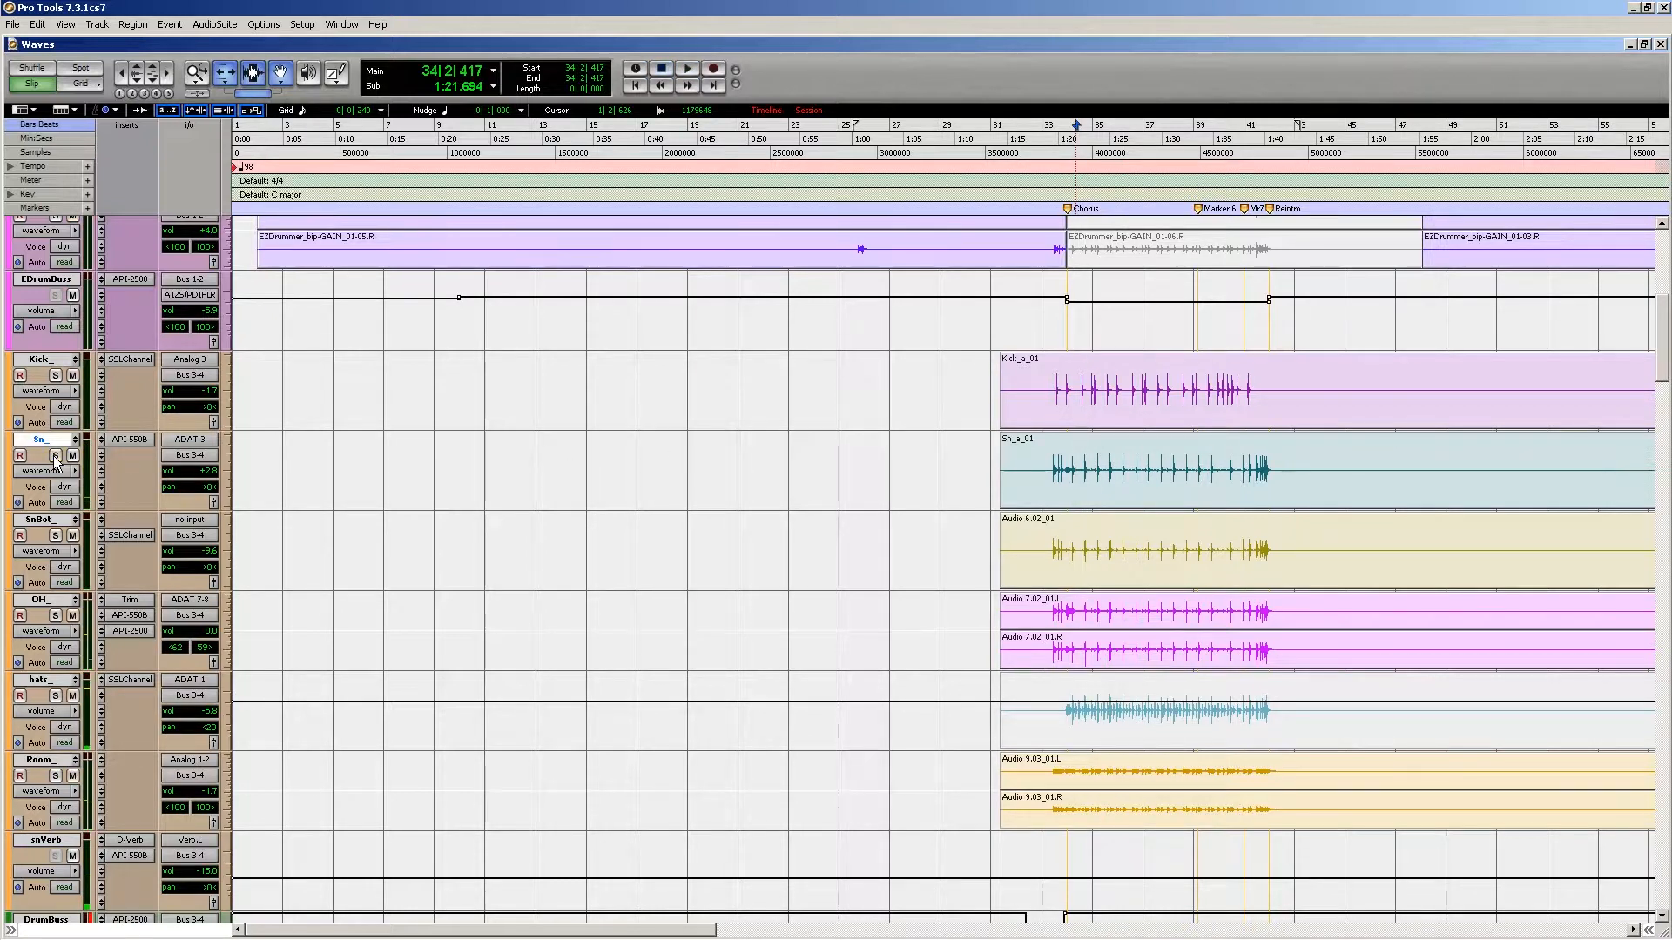
Step: Play from about bar 34 with the SnBot_ track soloed, and hand the solo over to OH_ during playback
left_click(1075, 539)
key("space")
left_click(55, 536)
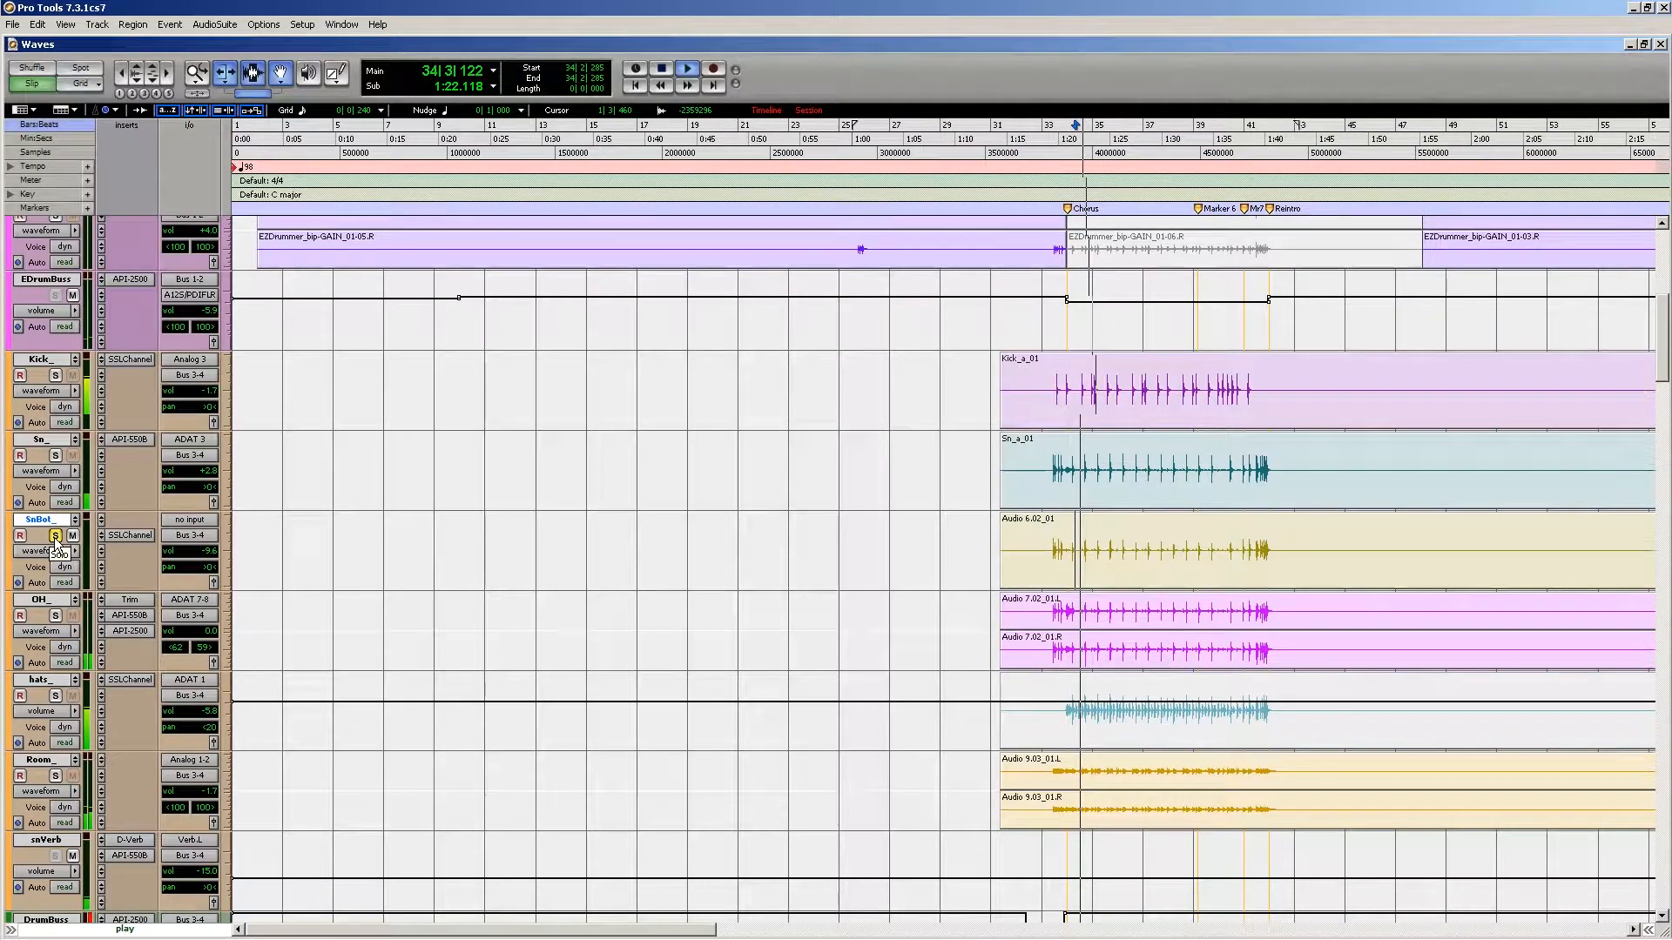
left_click(58, 536)
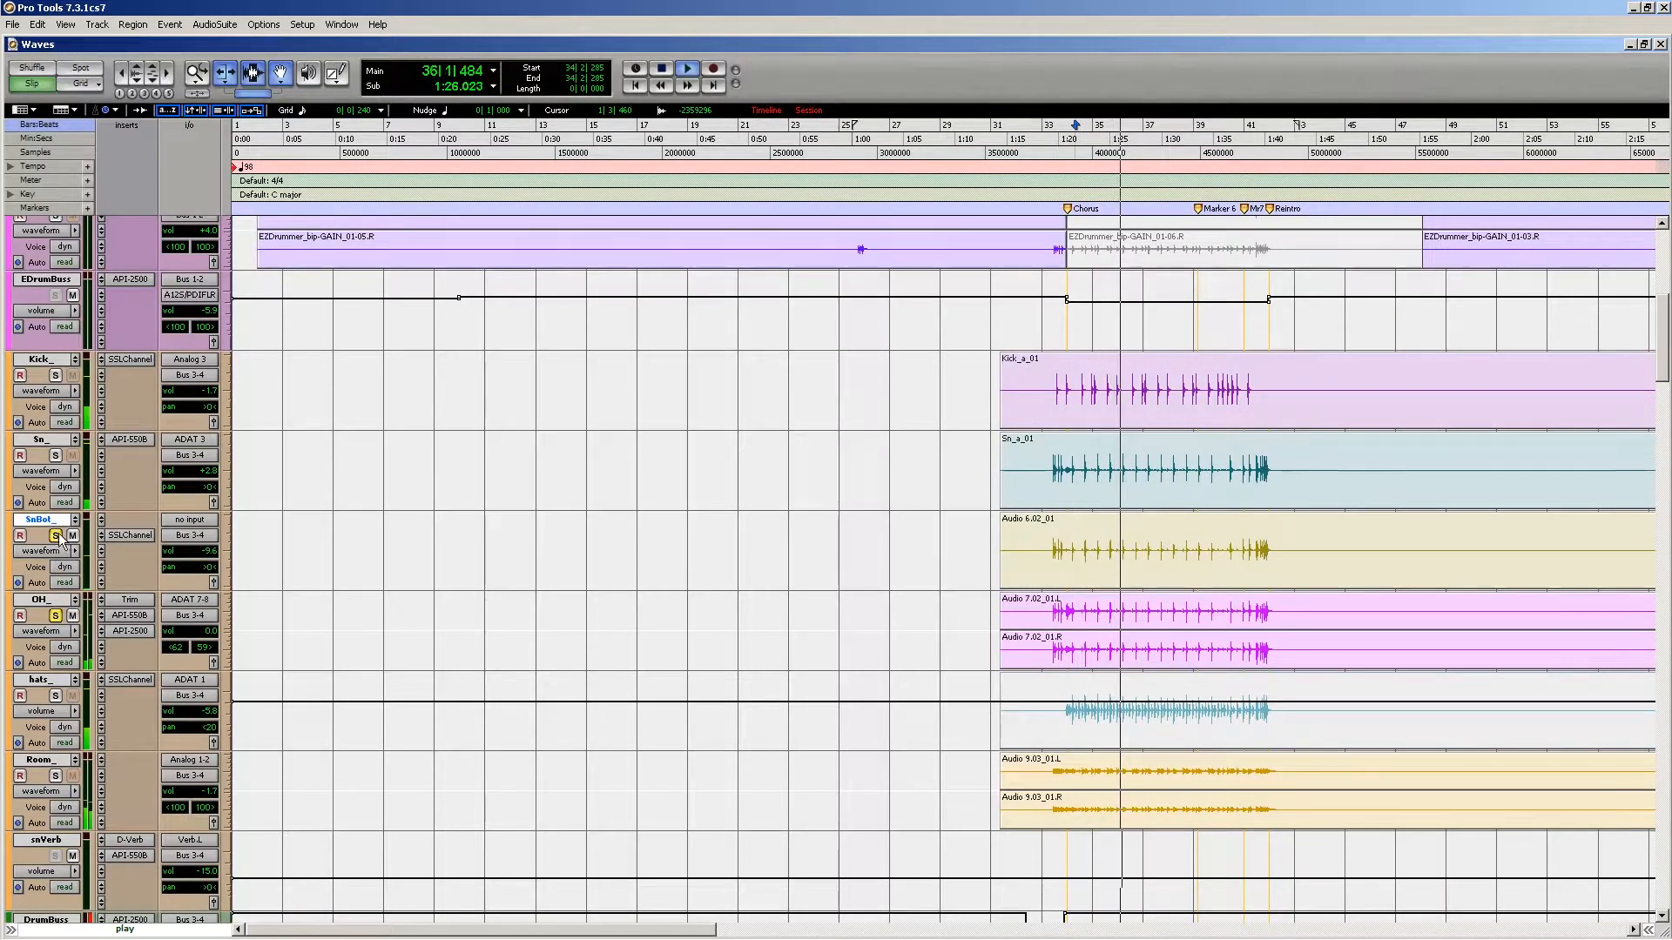
Step: Move the solo from OH_ to hats_ and on to Room_ while playback continues
left_click(55, 696)
left_click(56, 617)
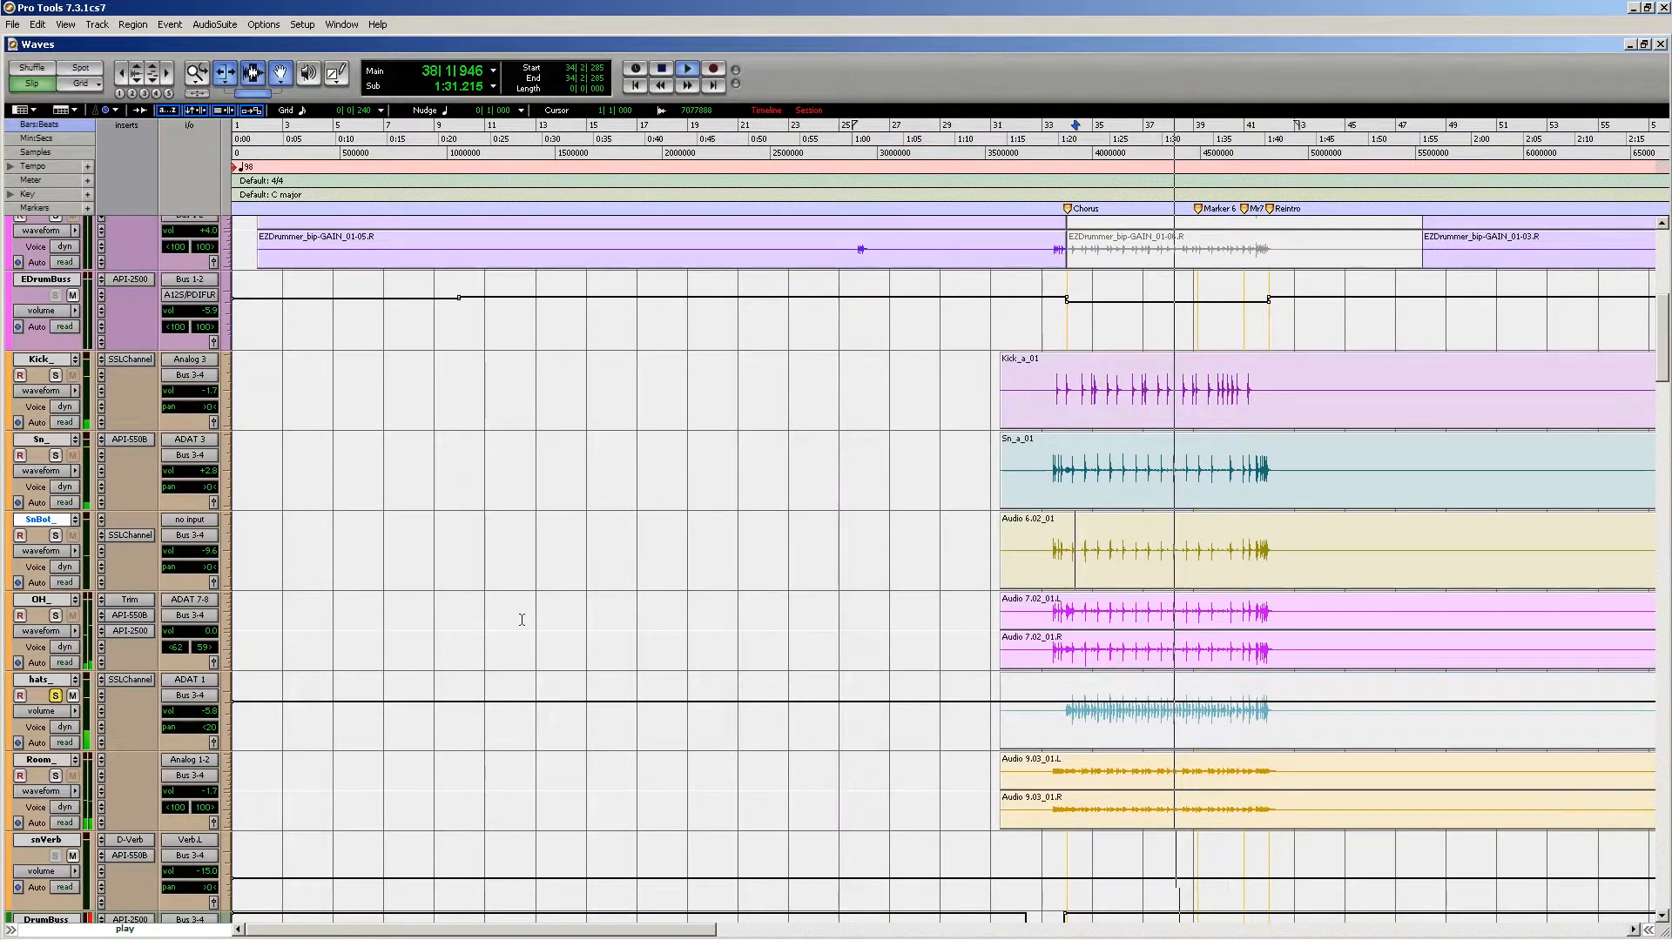
left_click(54, 775)
left_click(54, 696)
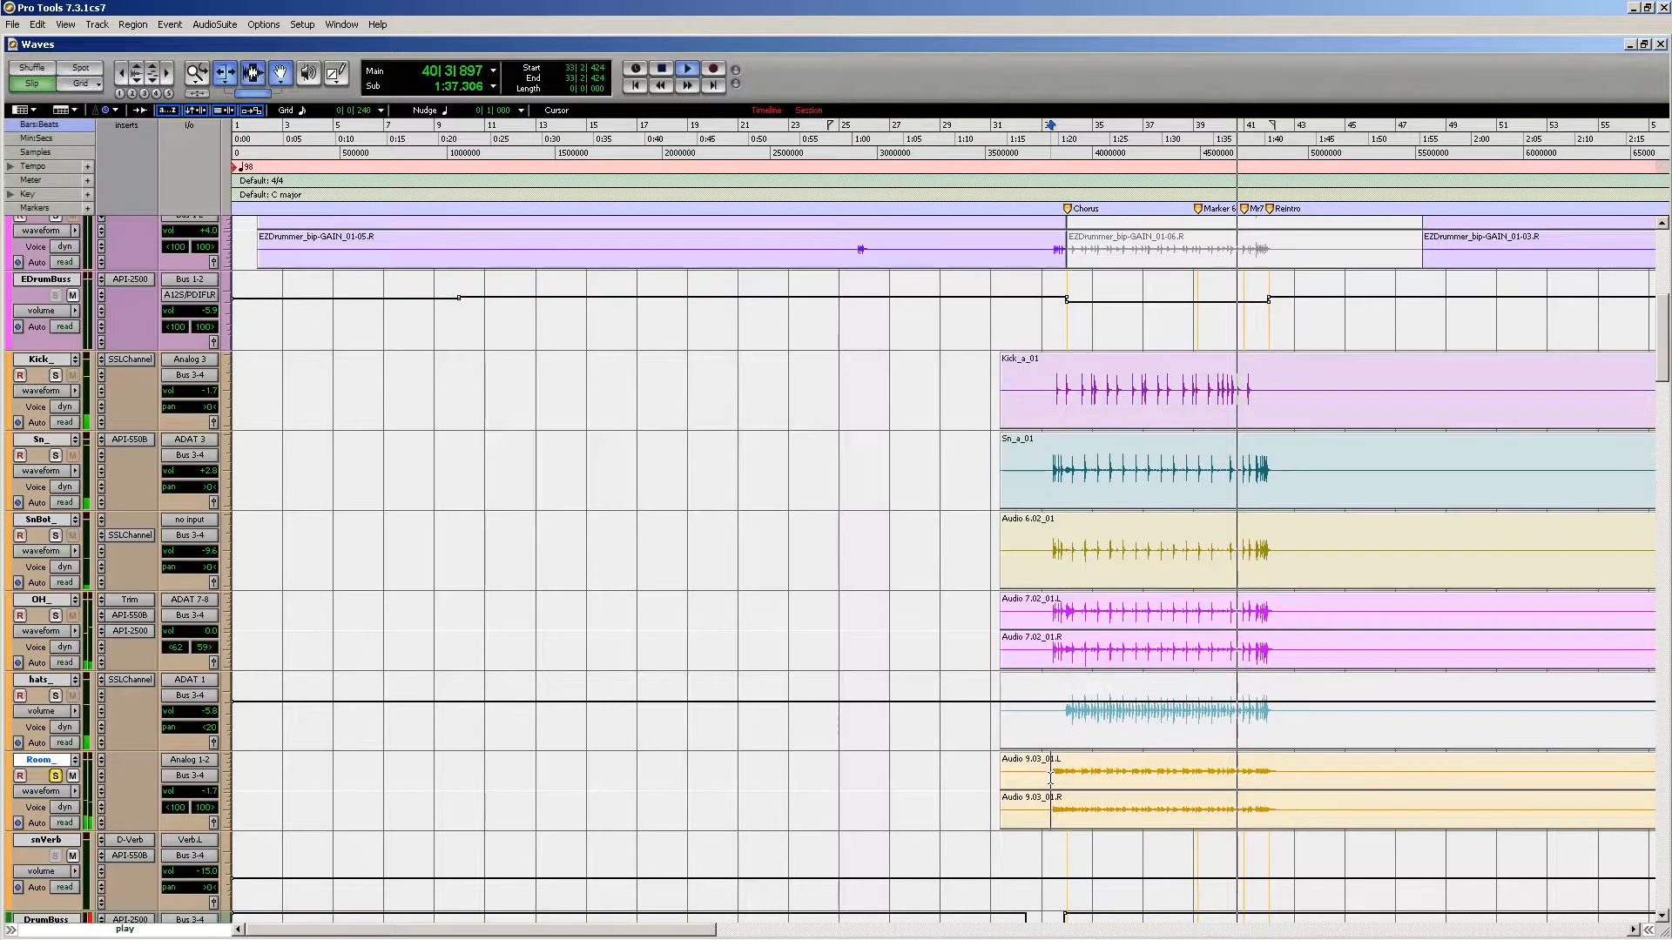
Step: Stop playback, select from about bar 33 to bar 43 on the Room_ track, and move that selection to the snVerb track
left_click(1103, 768)
key("space")
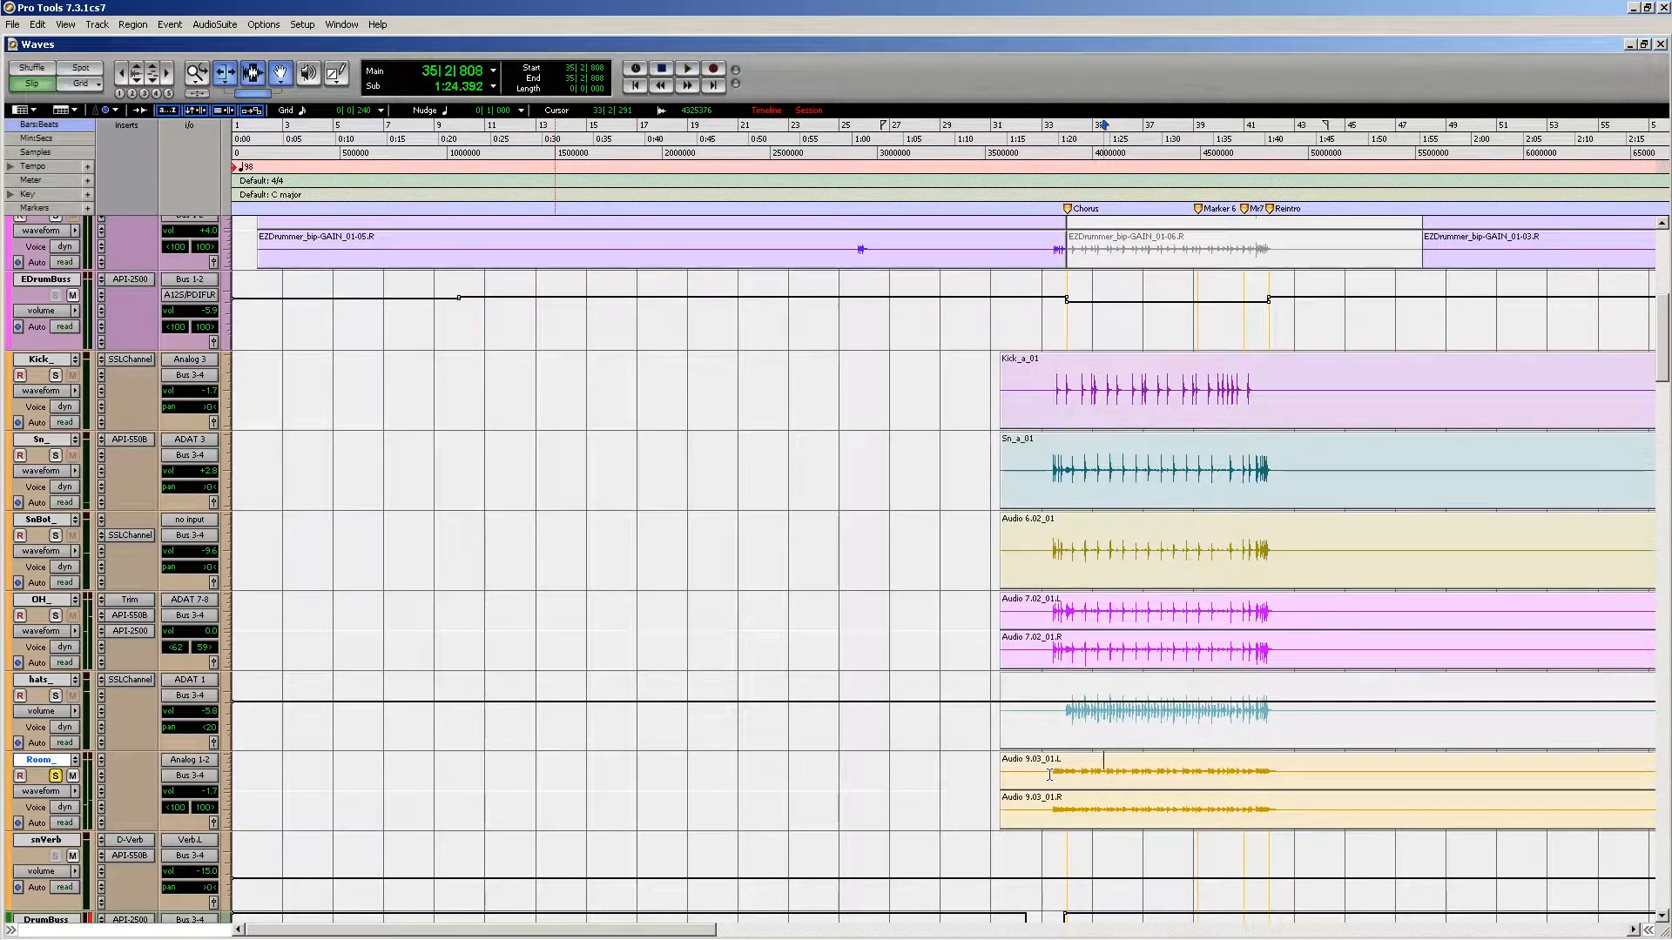
left_click_drag(1050, 771, 1300, 763)
left_click(56, 844)
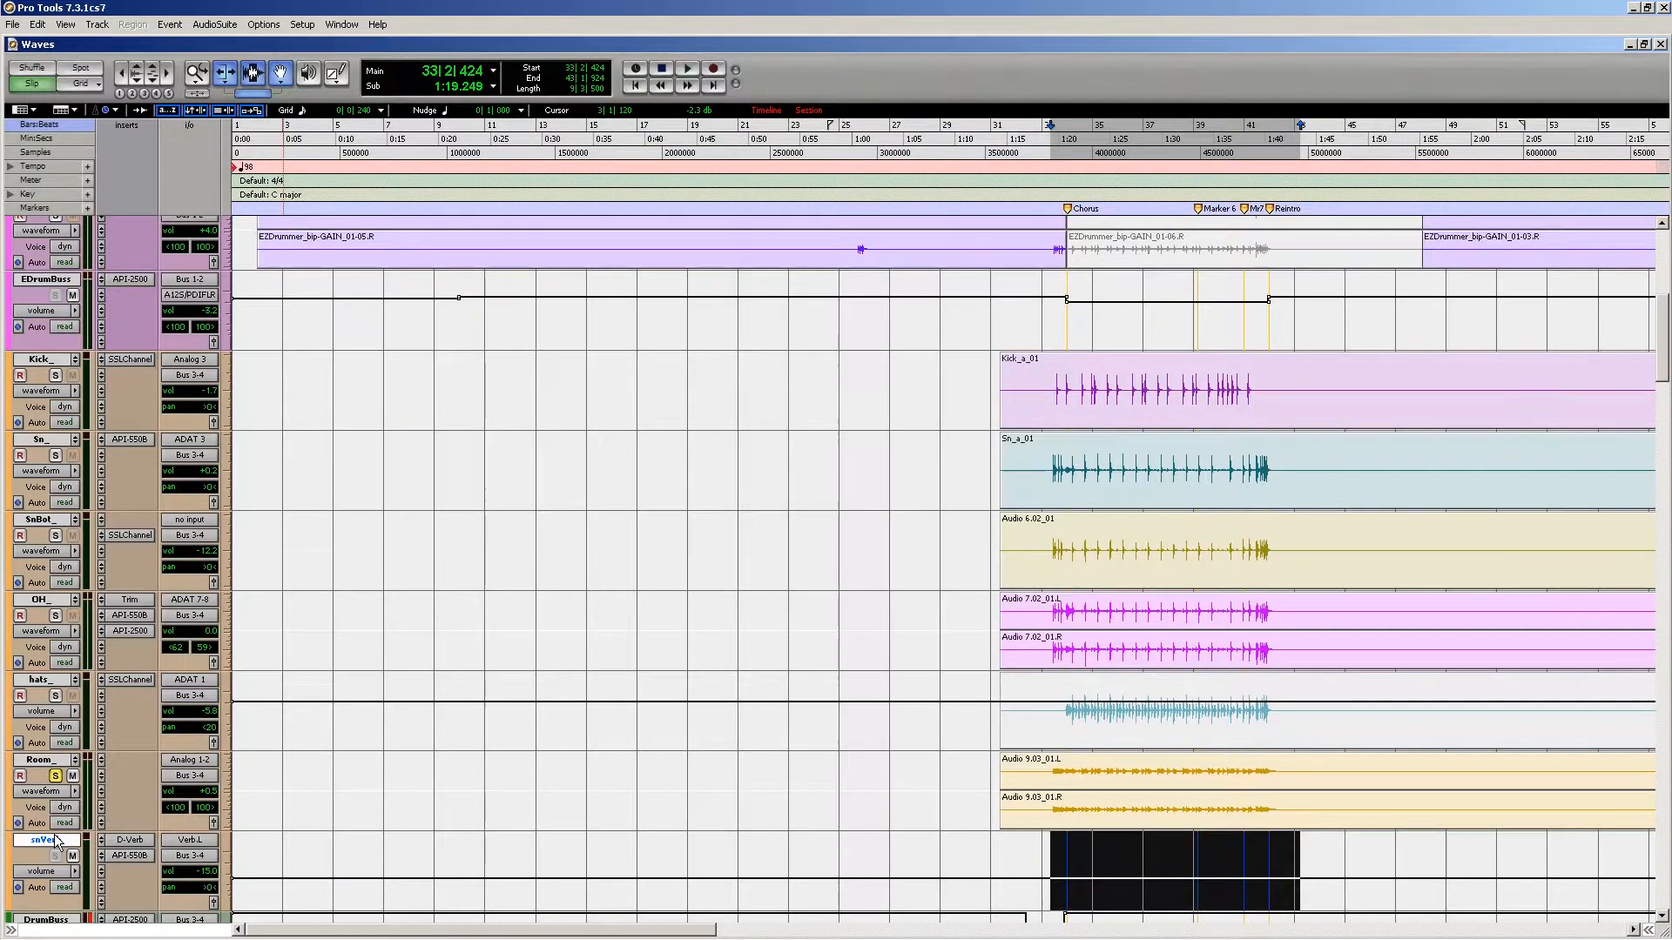
Step: Move the solo from Room_ to the snVerb track
scroll(56, 844, "down", 3)
left_click(55, 856)
left_click(55, 671)
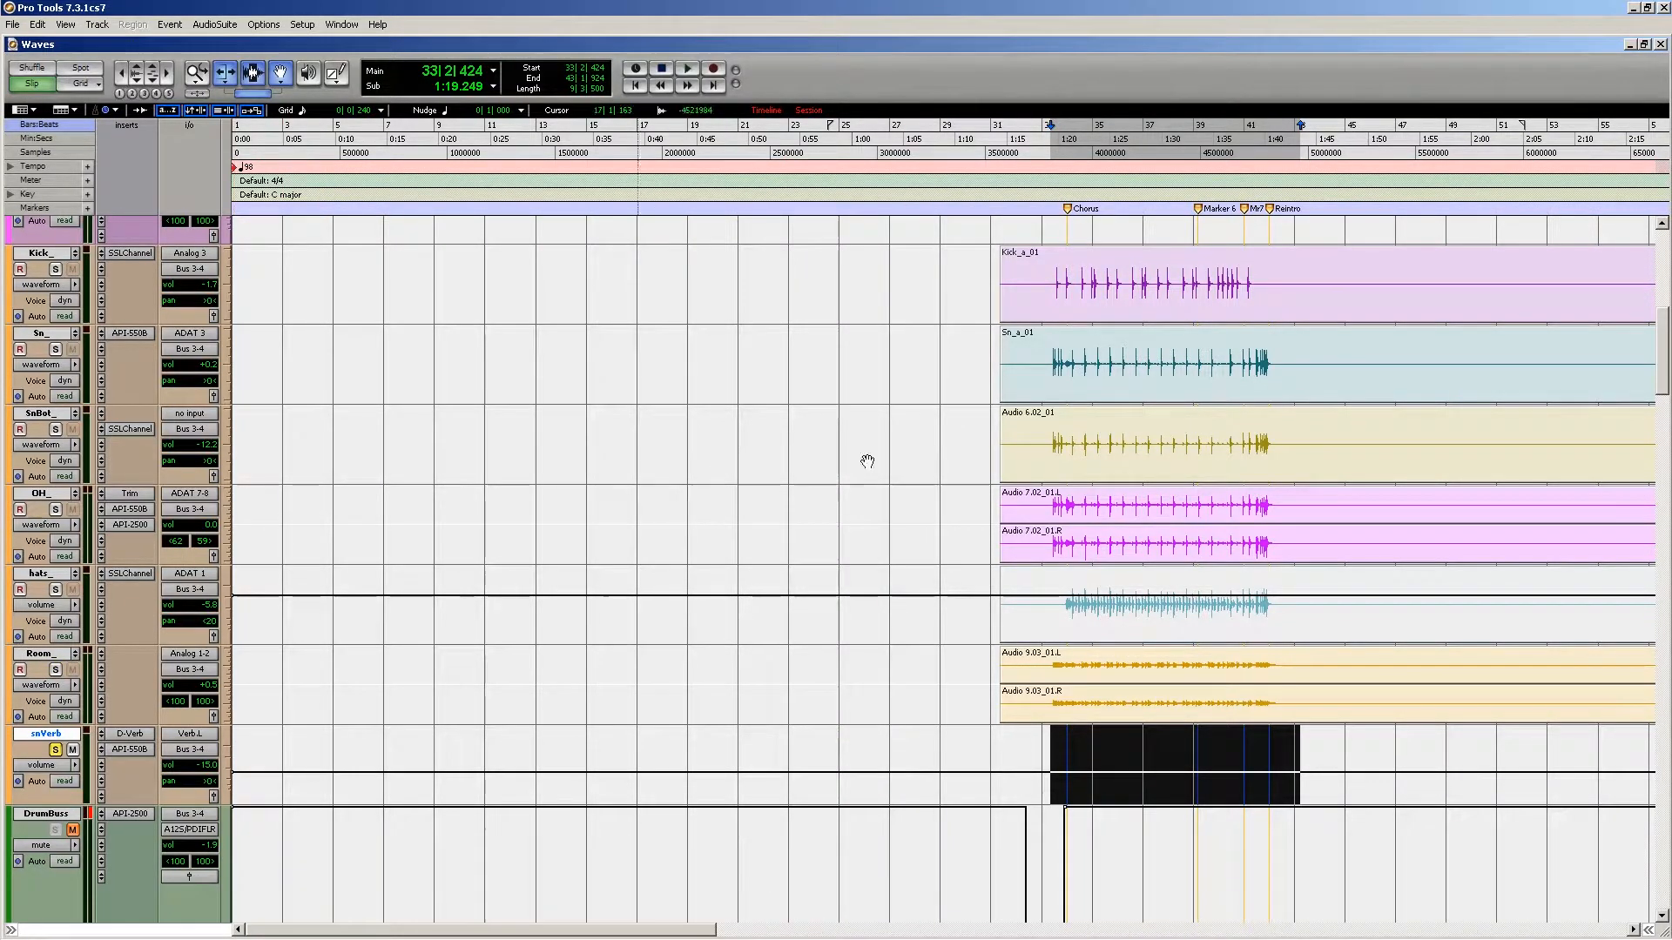
Step: Check the D-Verb insert settings on the snVerb track and close the plug-in window
left_click(143, 735)
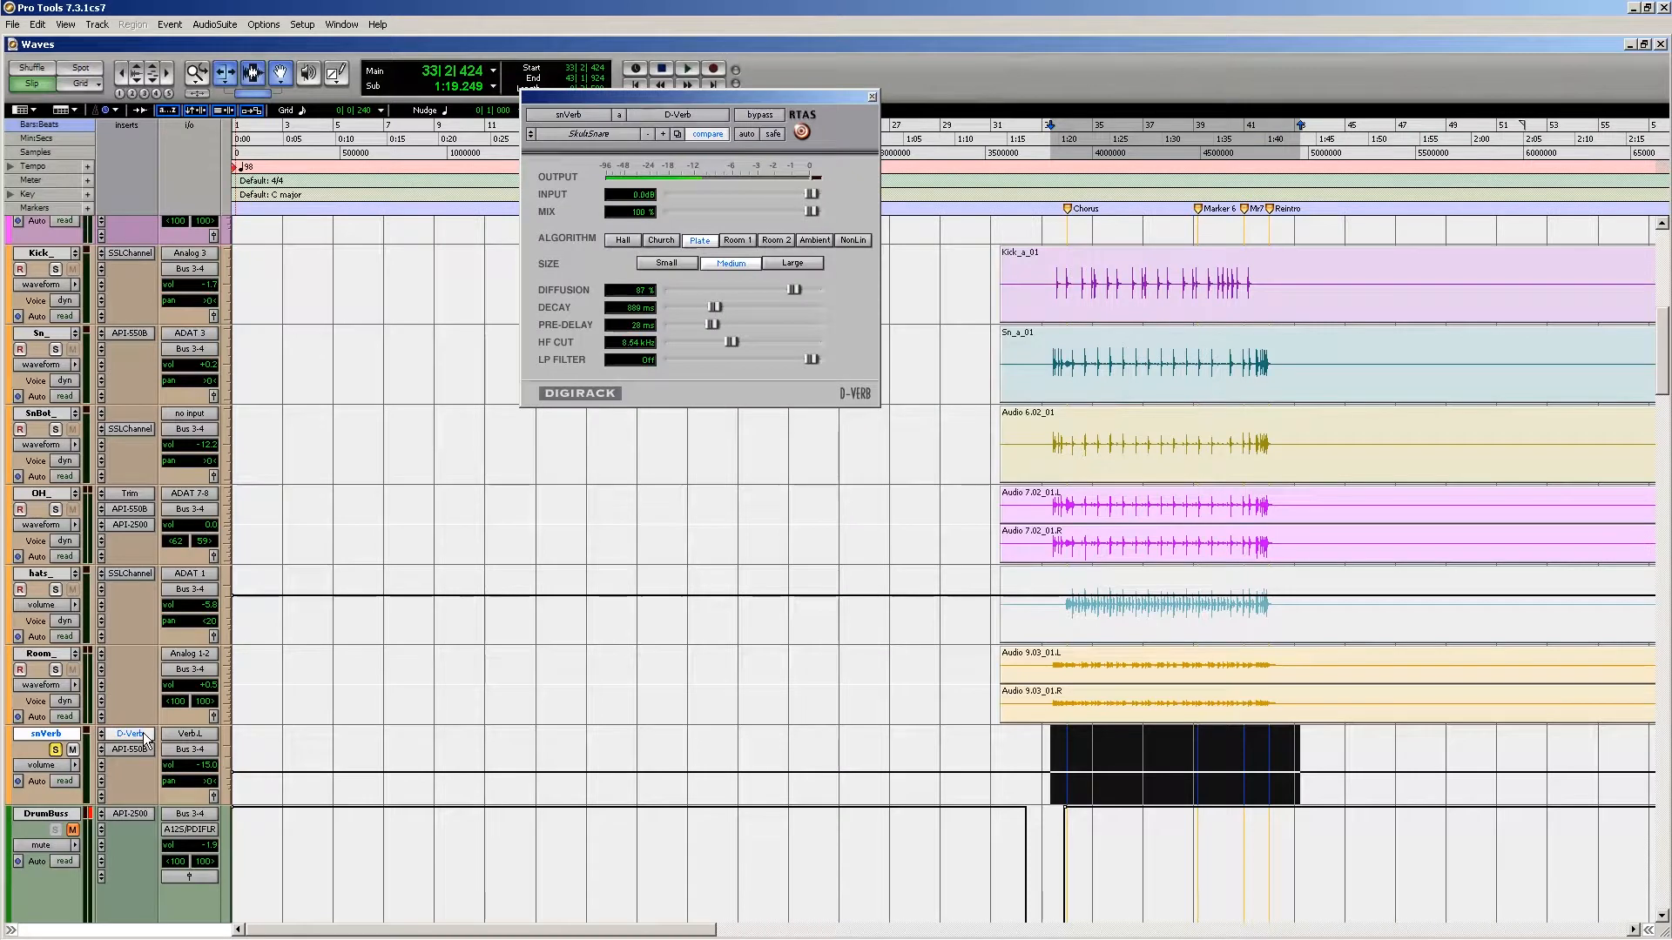
left_click(144, 736)
scroll(234, 590, "up", 2)
scroll(234, 590, "up", 1)
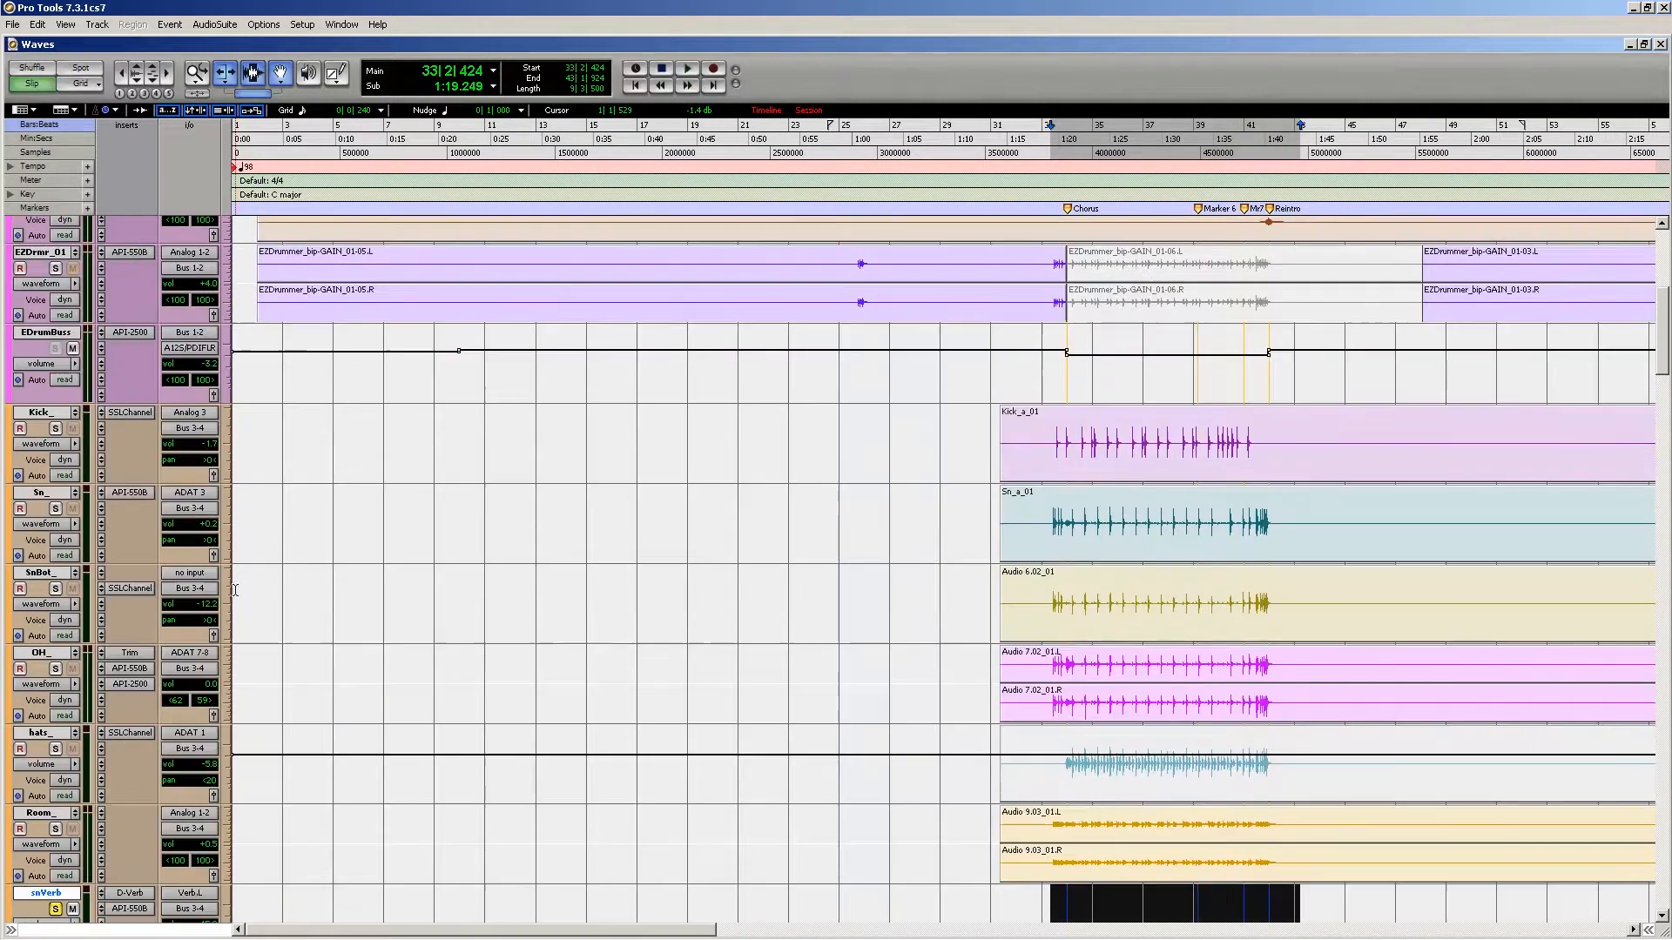
Step: Extend the bar 33 to 43 selection across all live drum tracks from Kick_ through snVerb and DrumBuss
left_click(43, 413)
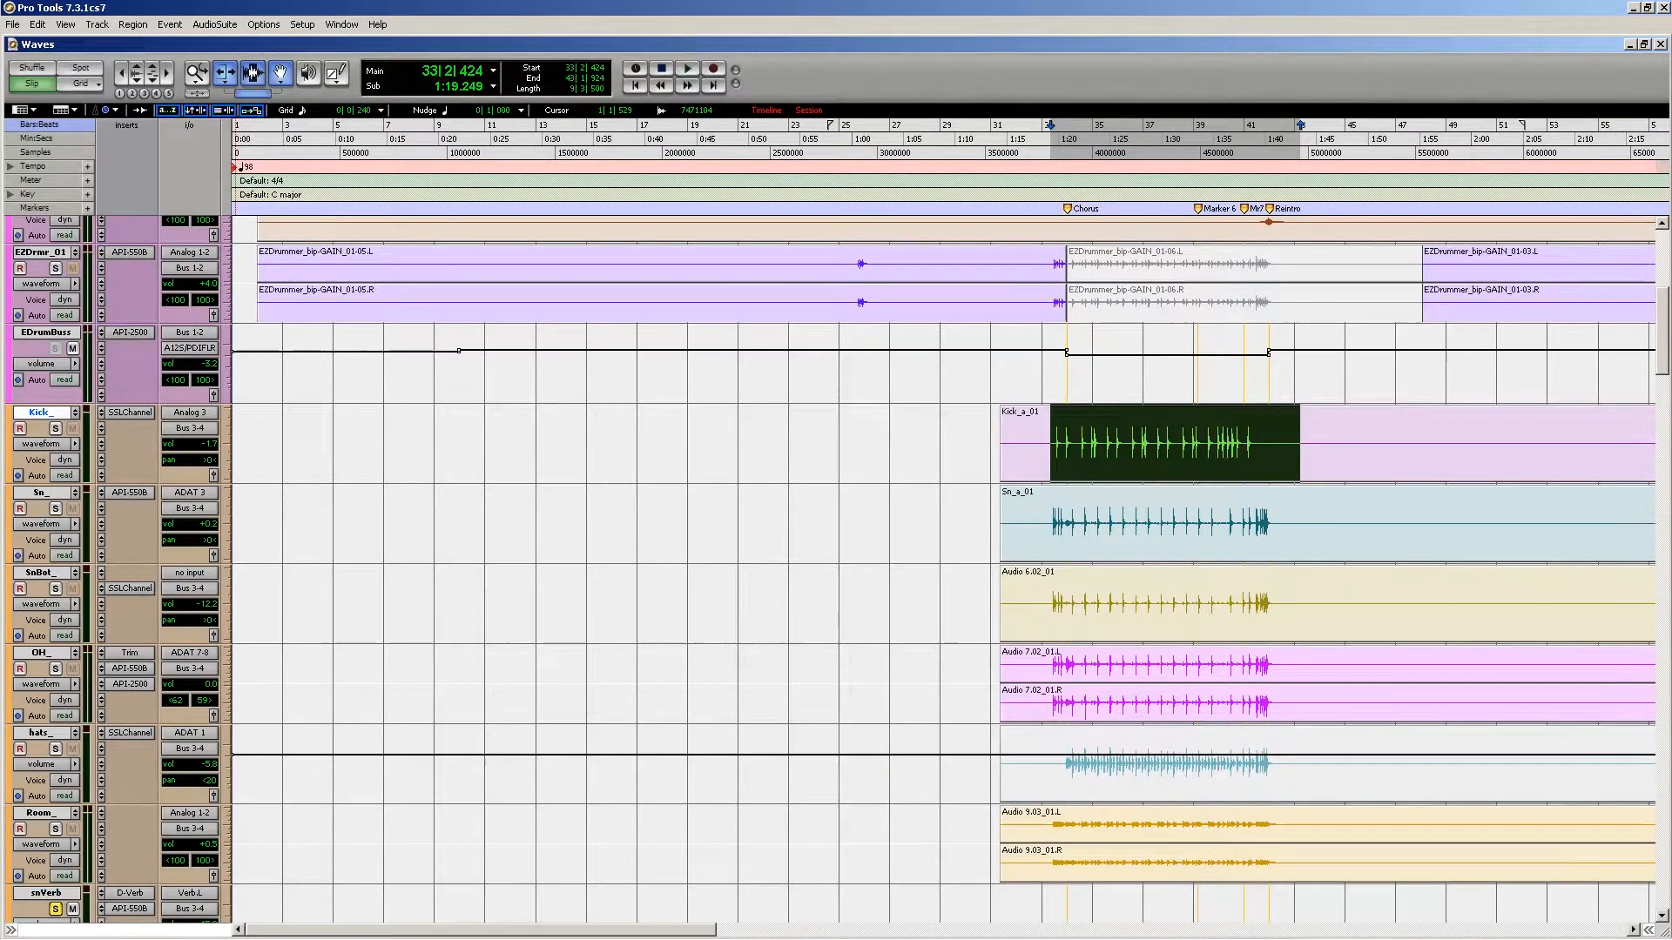
scroll(66, 666, "down", 4)
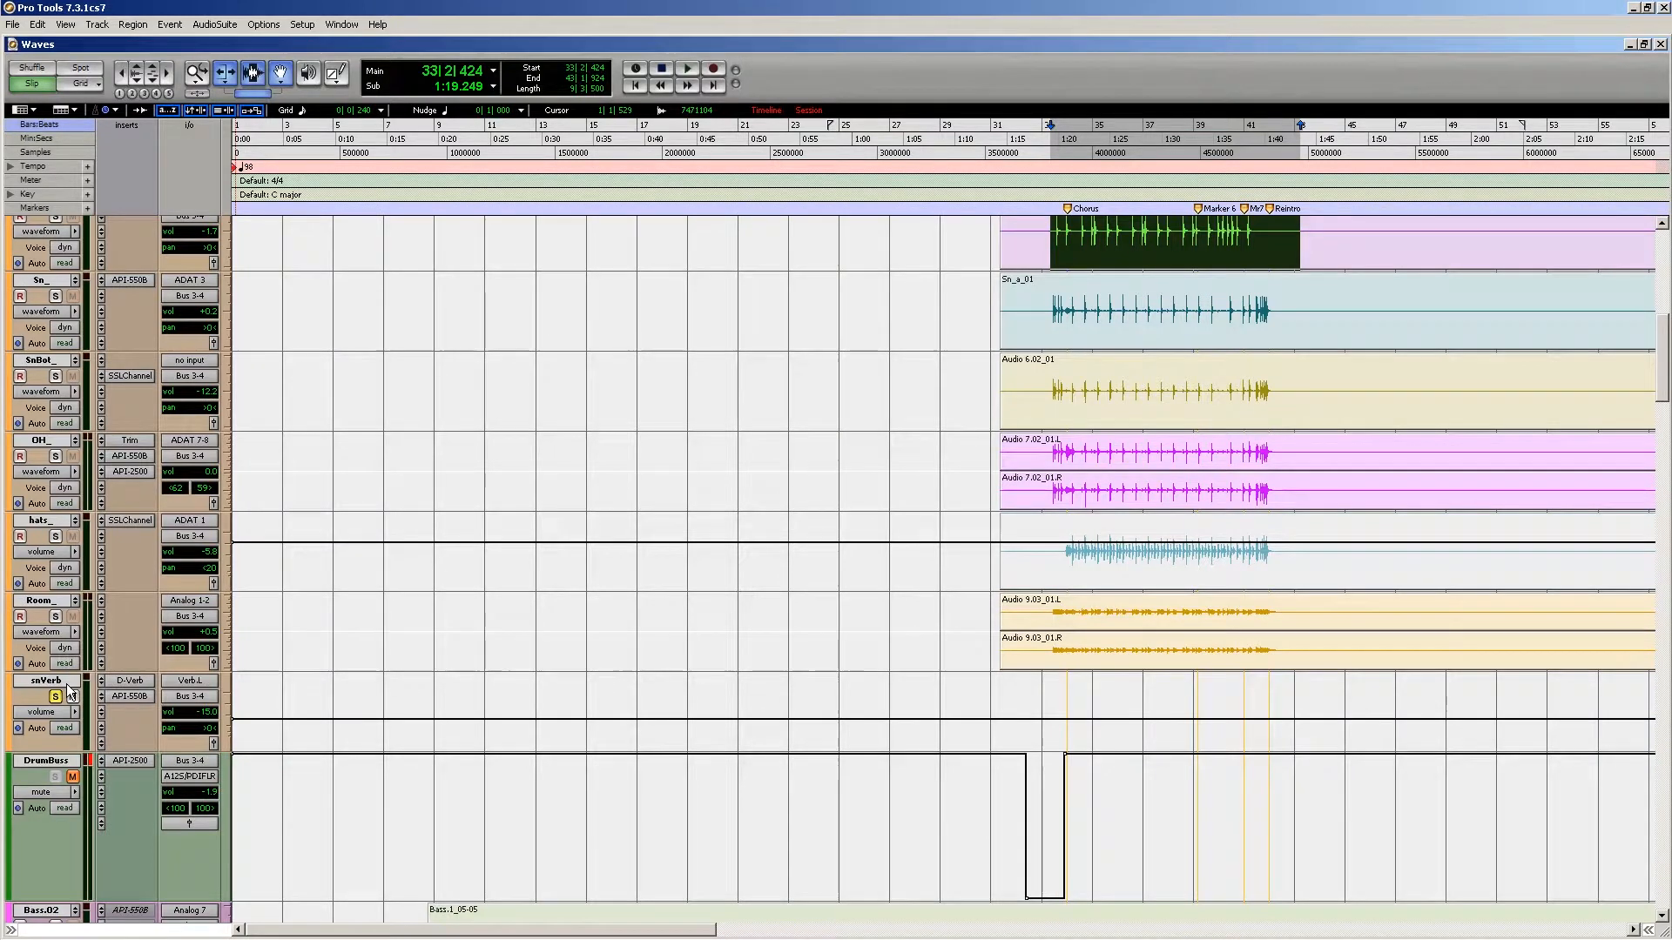
left_click(48, 681, "shift")
left_click(45, 760, "shift")
Step: Solo DrumBuss, Room_, hats_, OH_, SnBot_, Sn_ and Kick_ in addition to snVerb
left_click(55, 776)
left_click(55, 616)
left_click(55, 536)
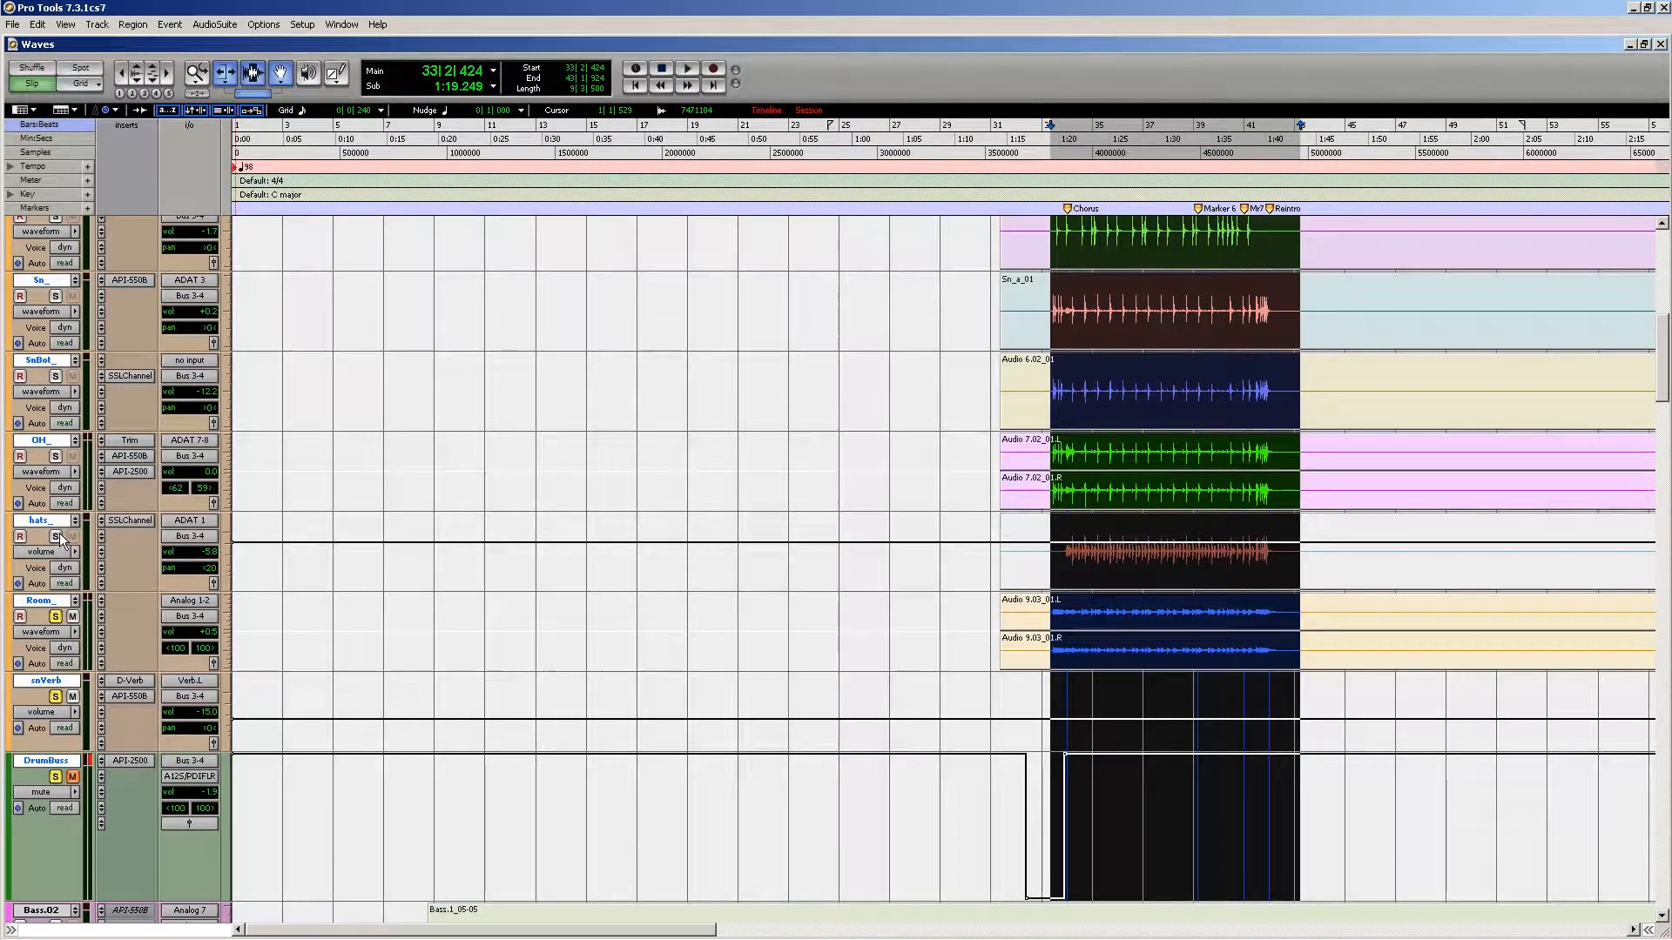
left_click(55, 455)
left_click(55, 376)
left_click(55, 296)
scroll(61, 305, "up", 3)
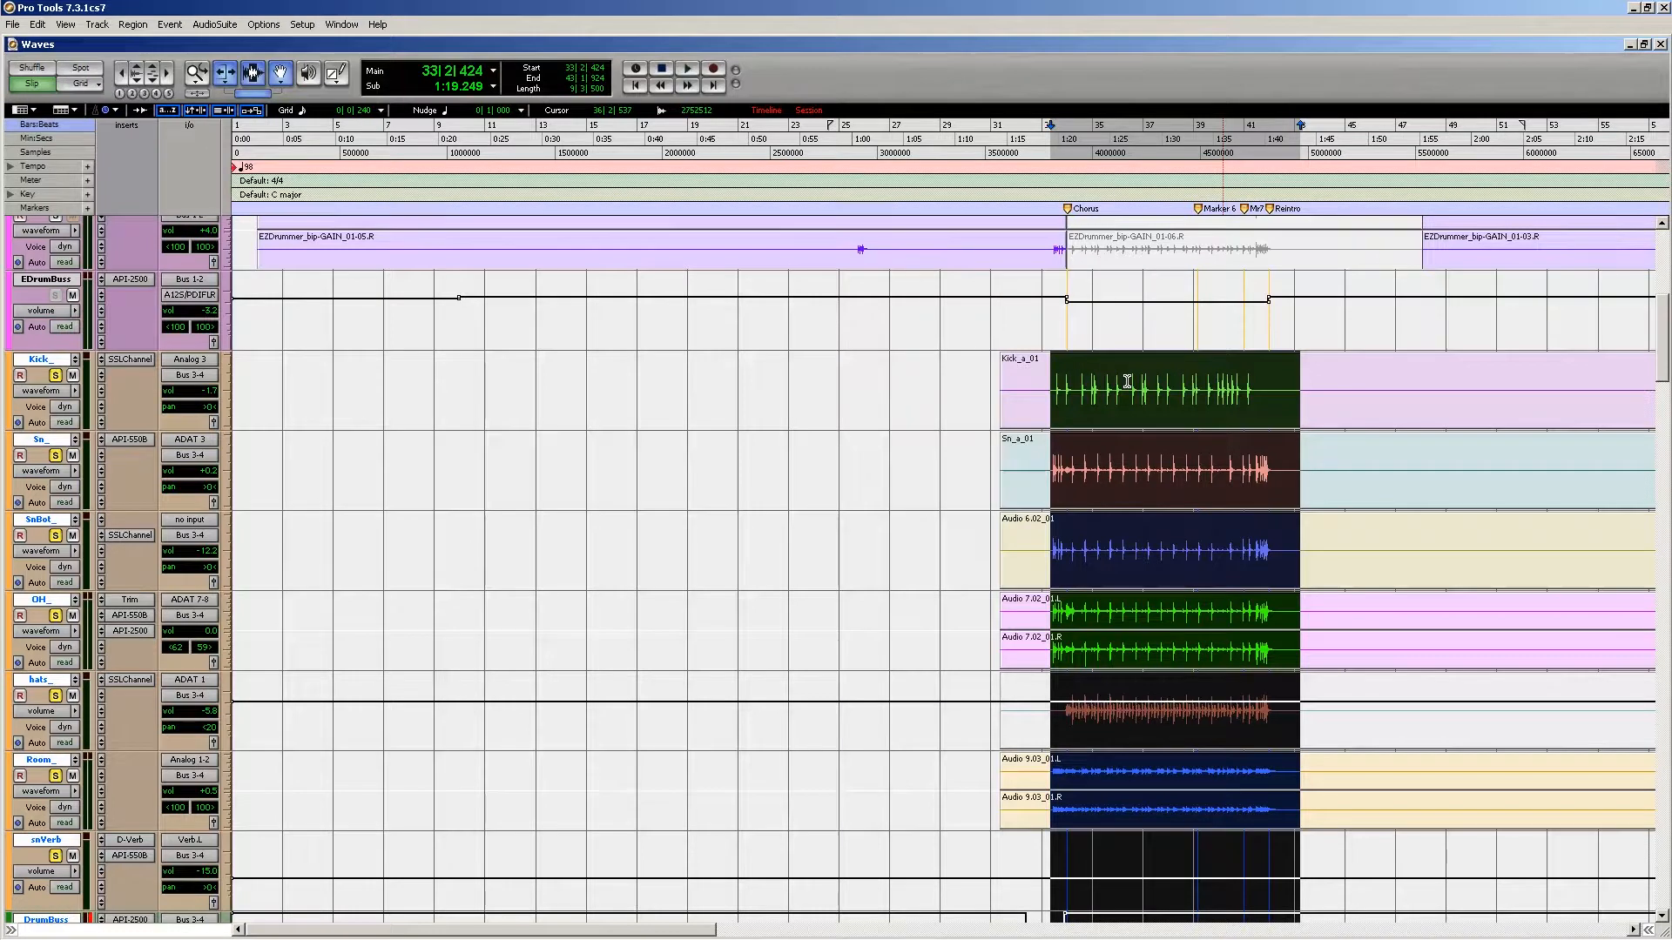
Step: Audition the soloed live drum group from about bar 33, clear all its solos, and stop playback
key("space")
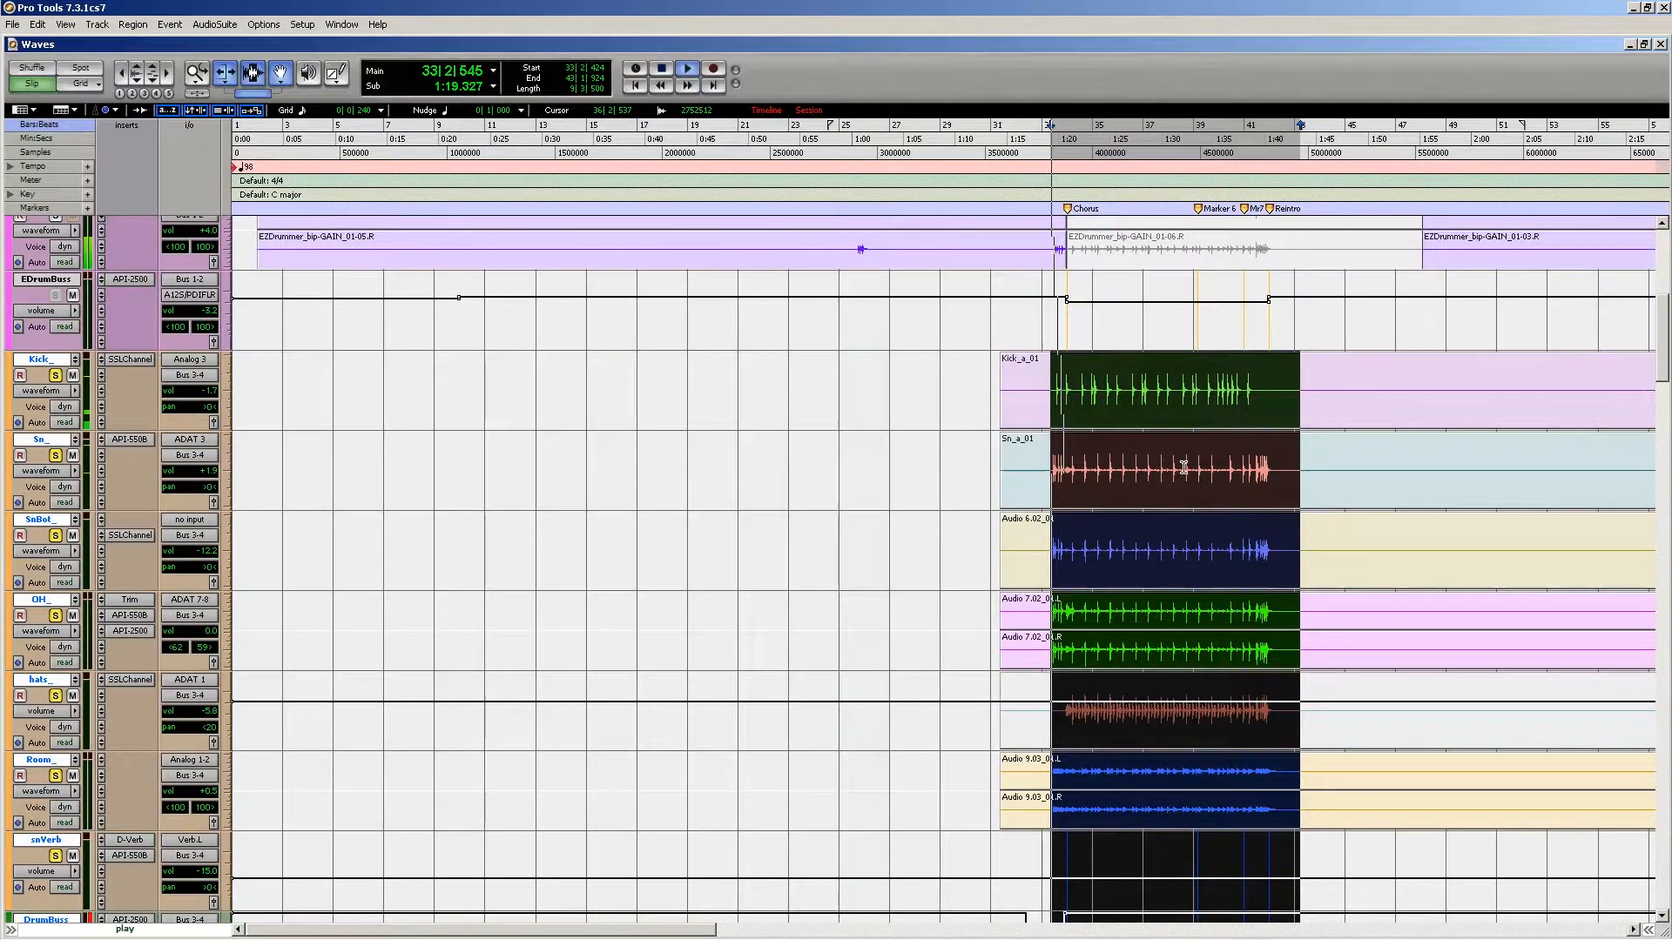
scroll(1271, 476, "down", 5)
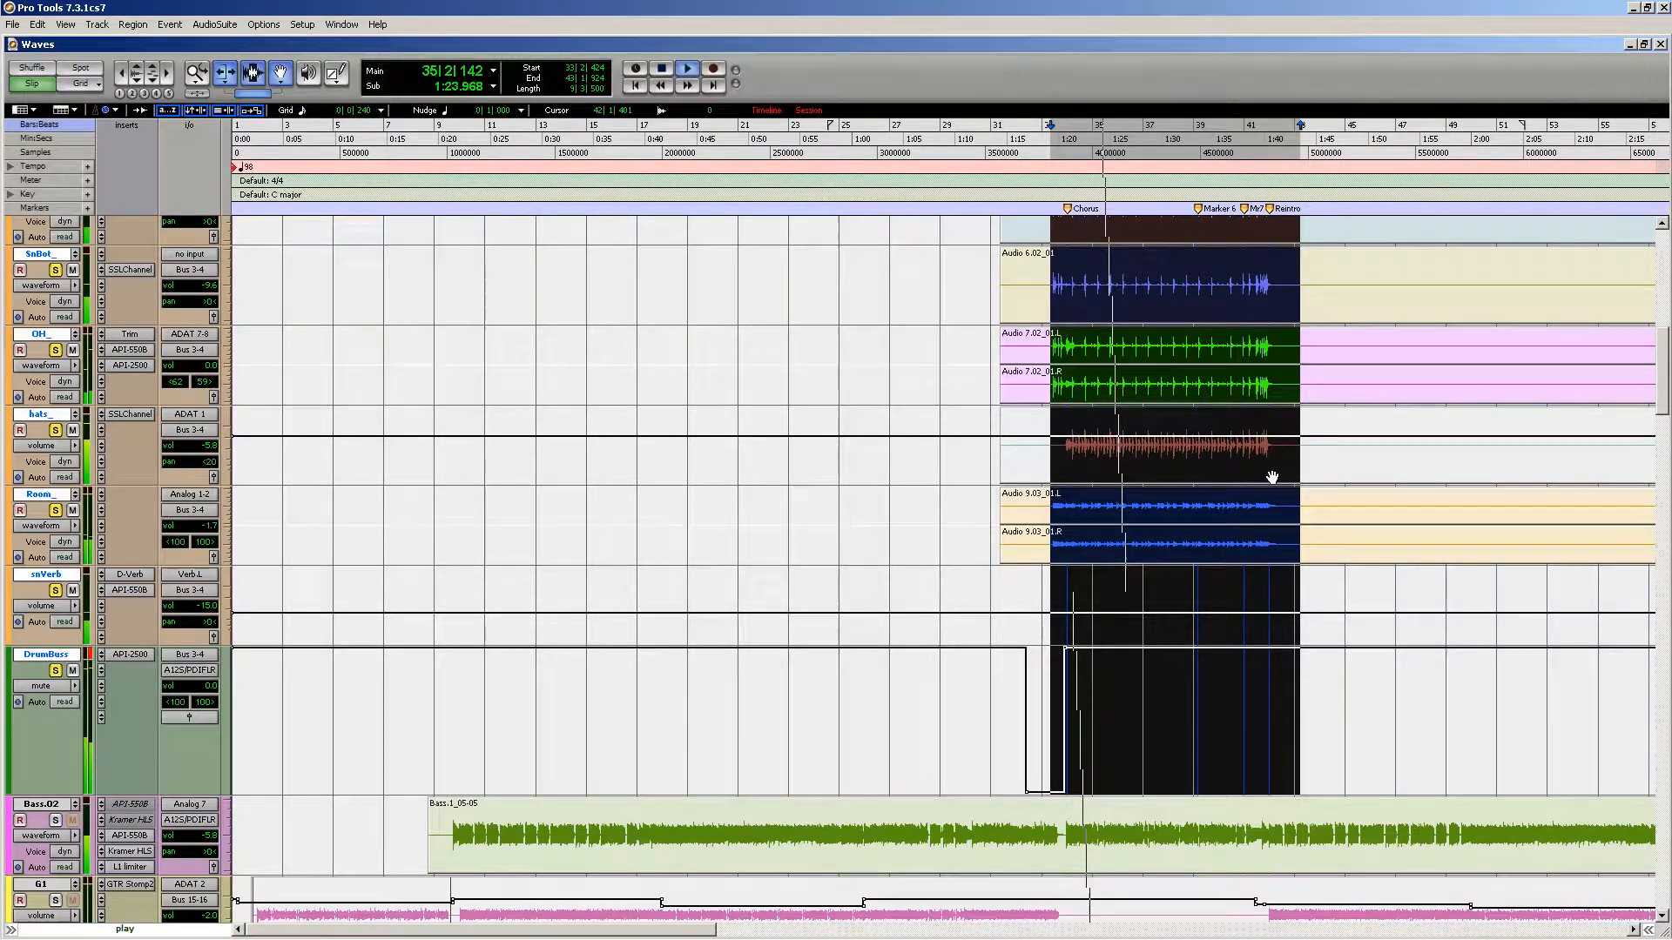
left_click(52, 667)
key("space")
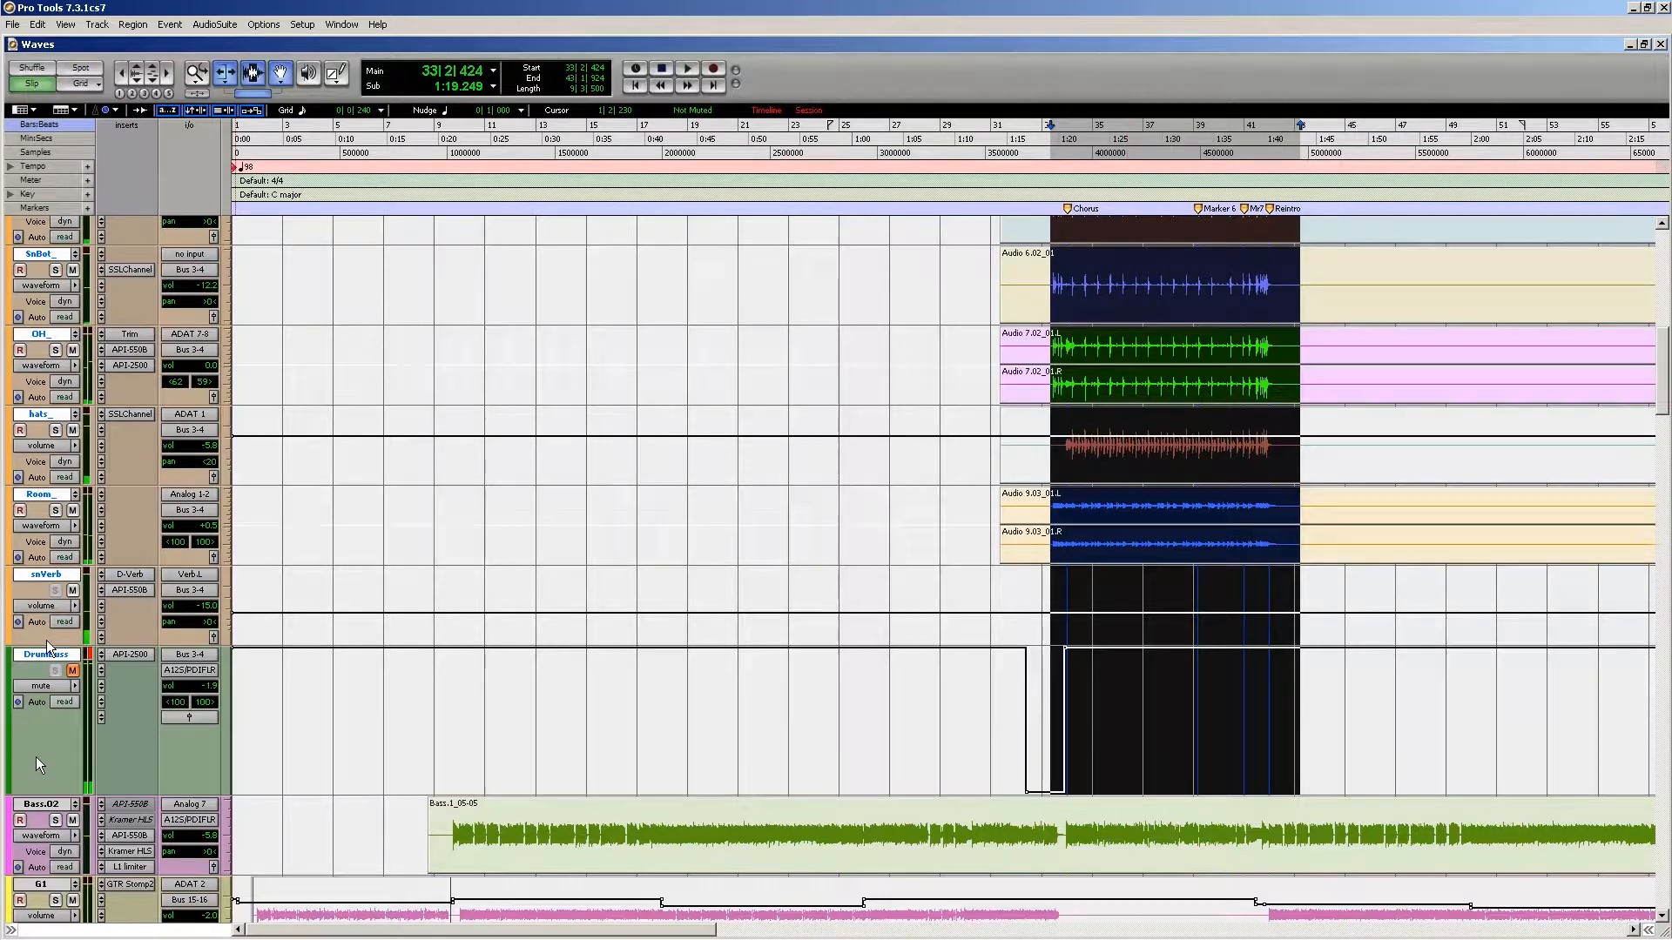
Step: Solo the Bass.02 track, audition it from about bar 9, and stop playback
left_click(55, 820)
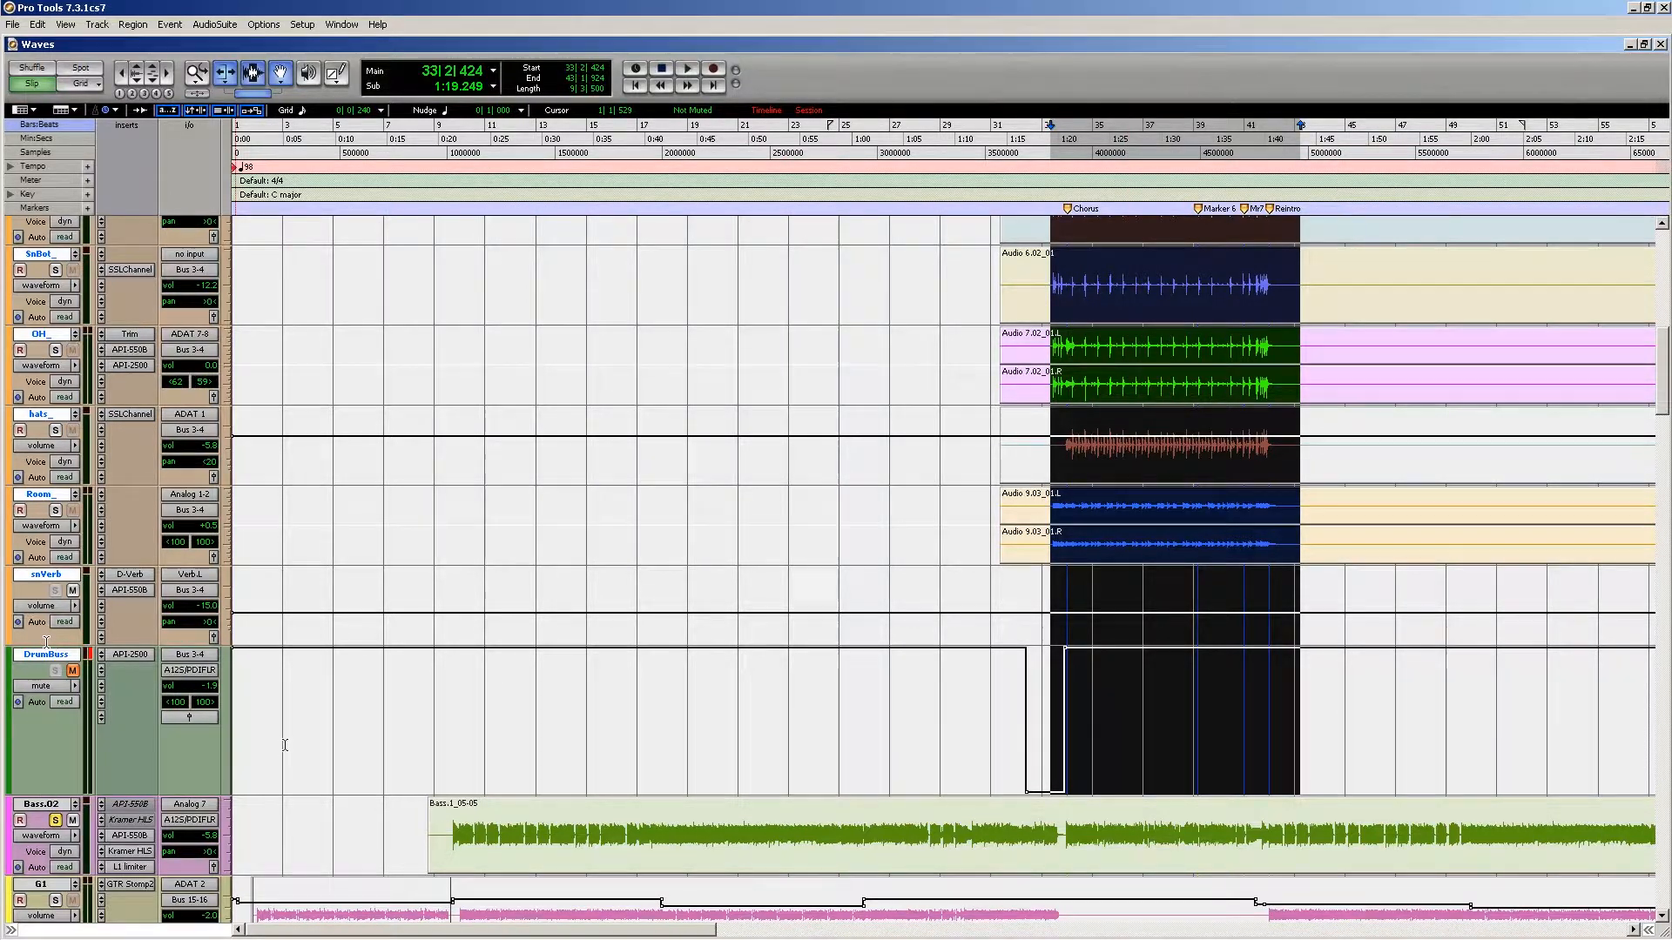
scroll(336, 699, "down", 3)
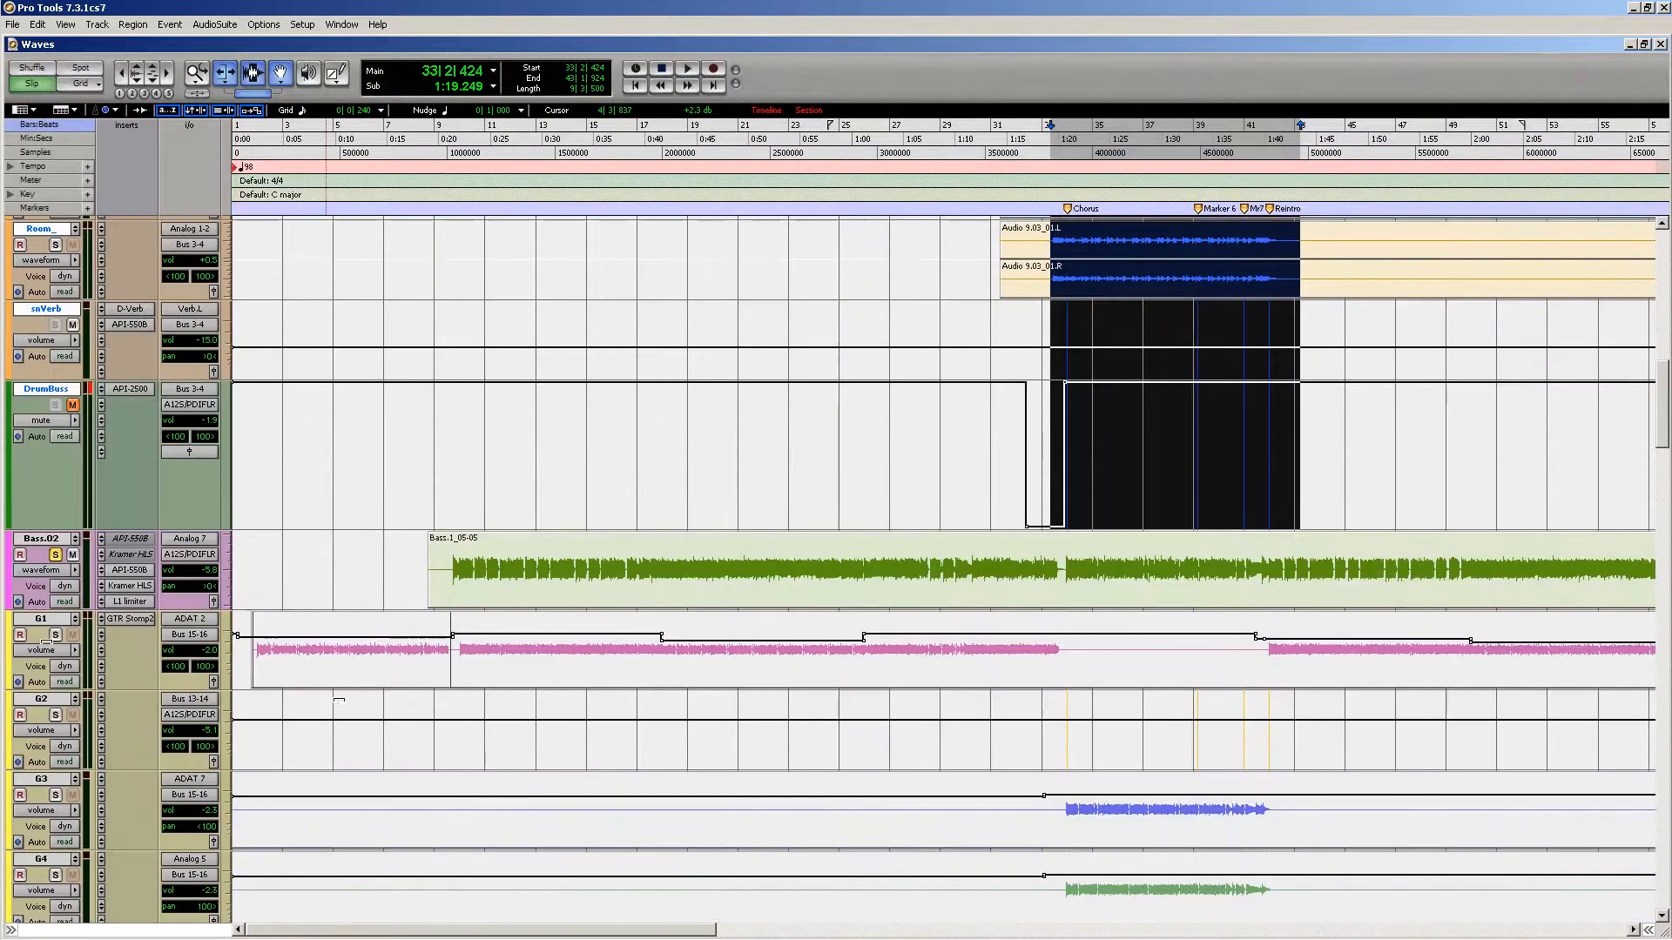
left_click(454, 567)
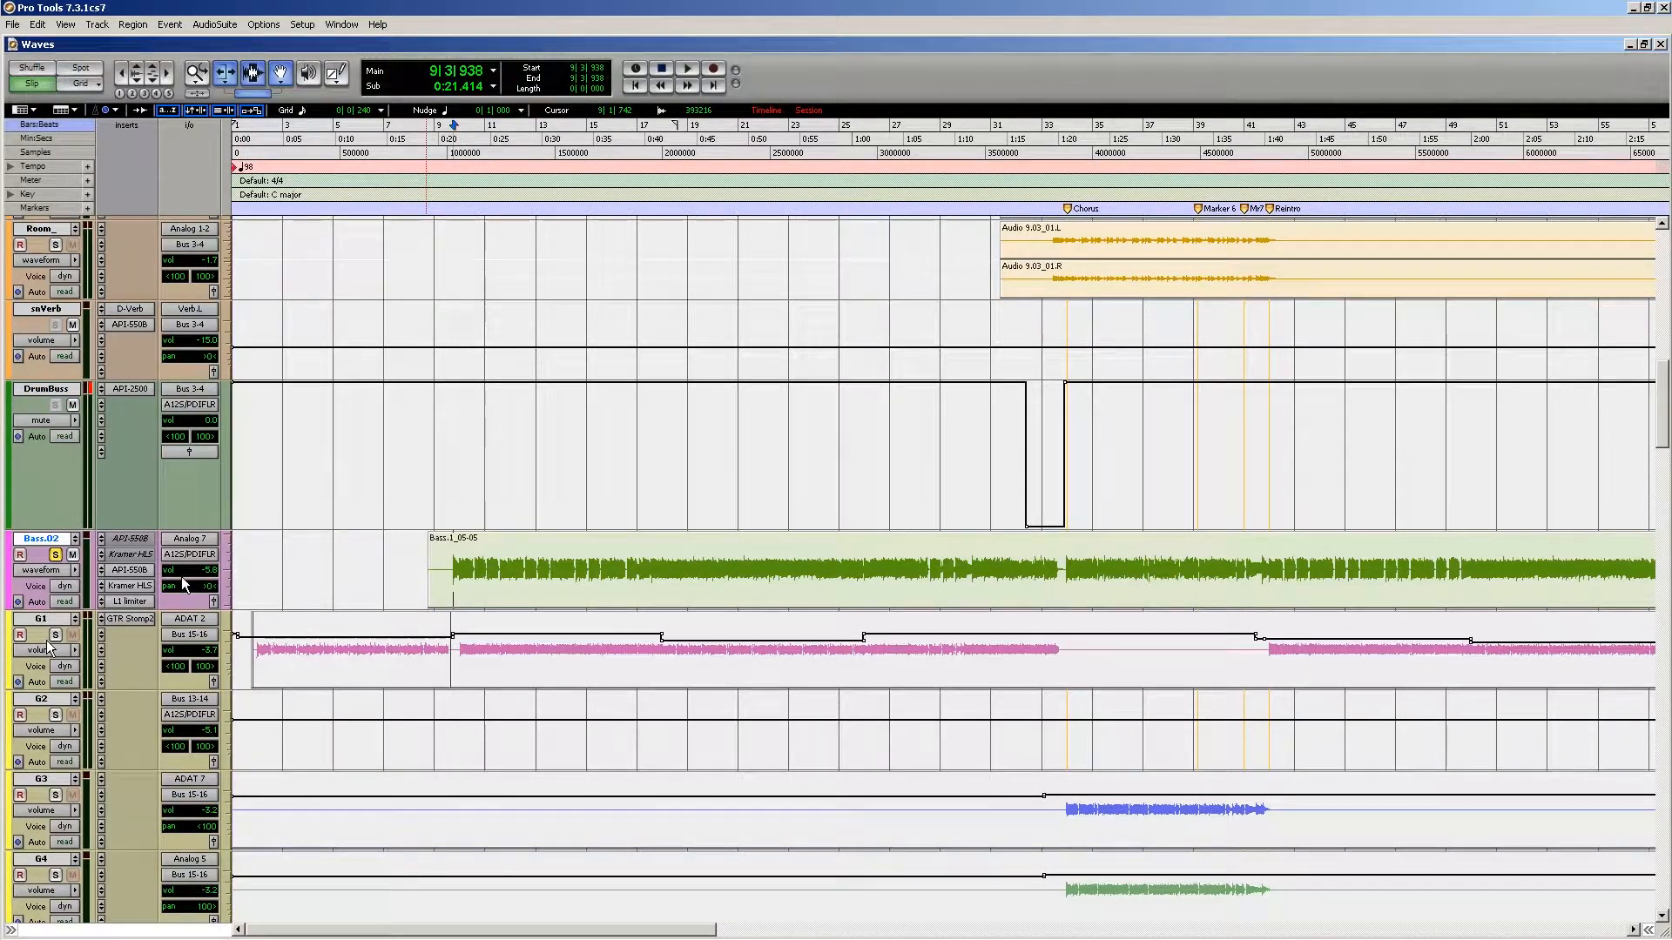
key("space")
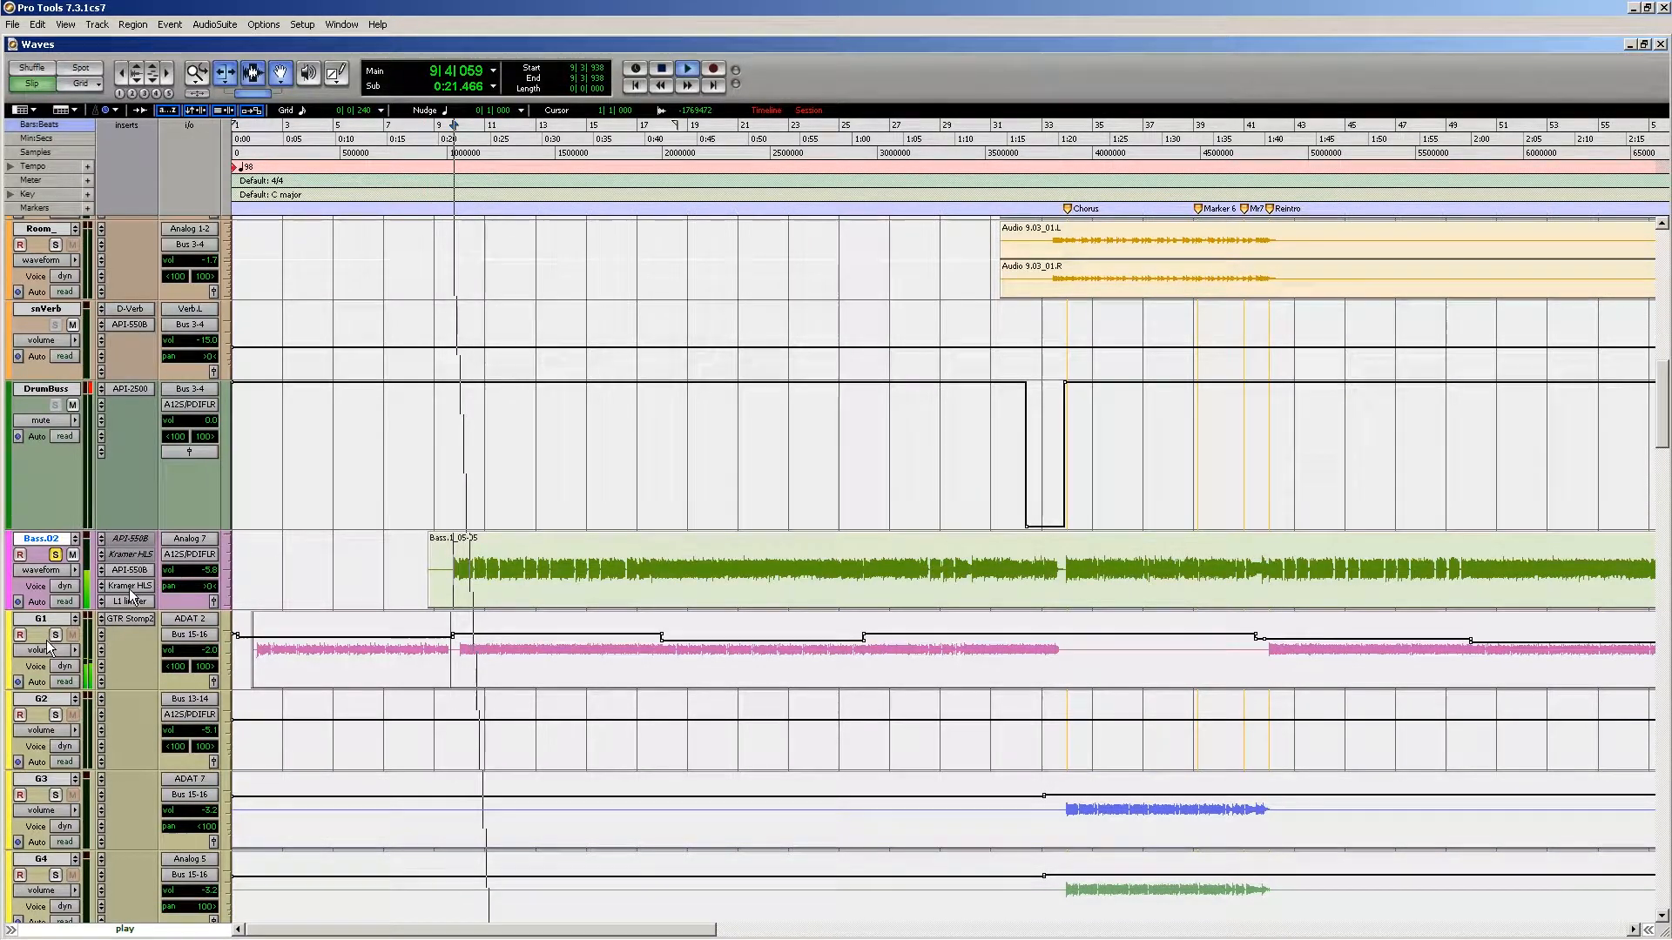
key("space")
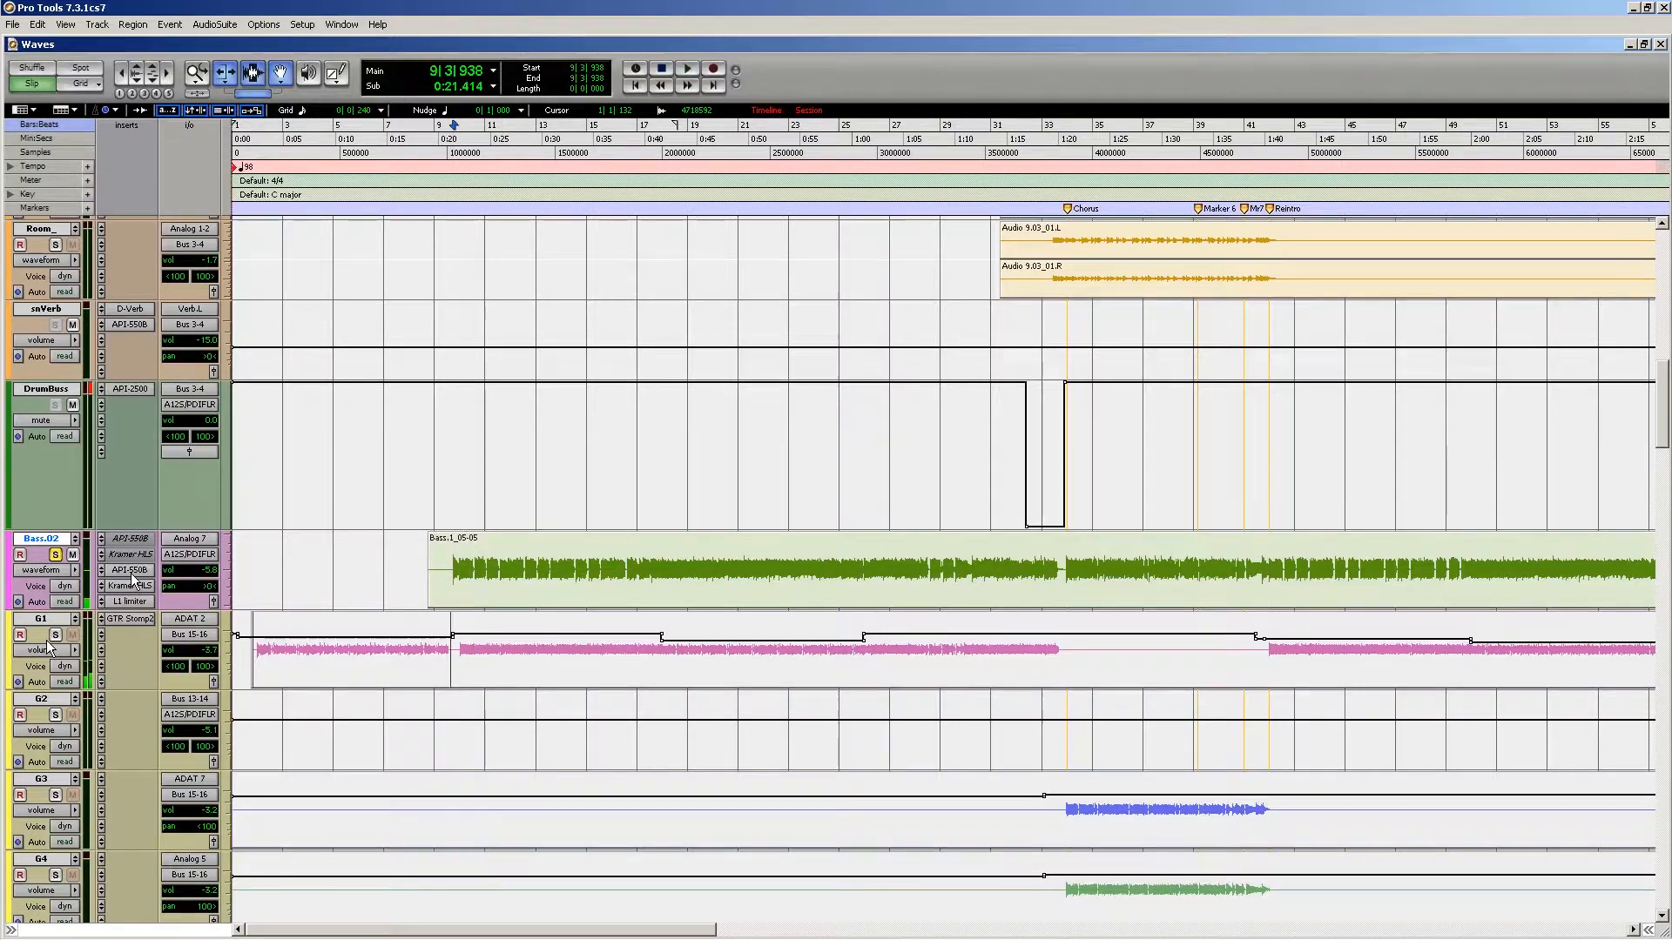
Step: View the active API-550B, Kramer HLS and L1 limiter inserts on Bass.02 one after another, closing each
left_click(130, 571)
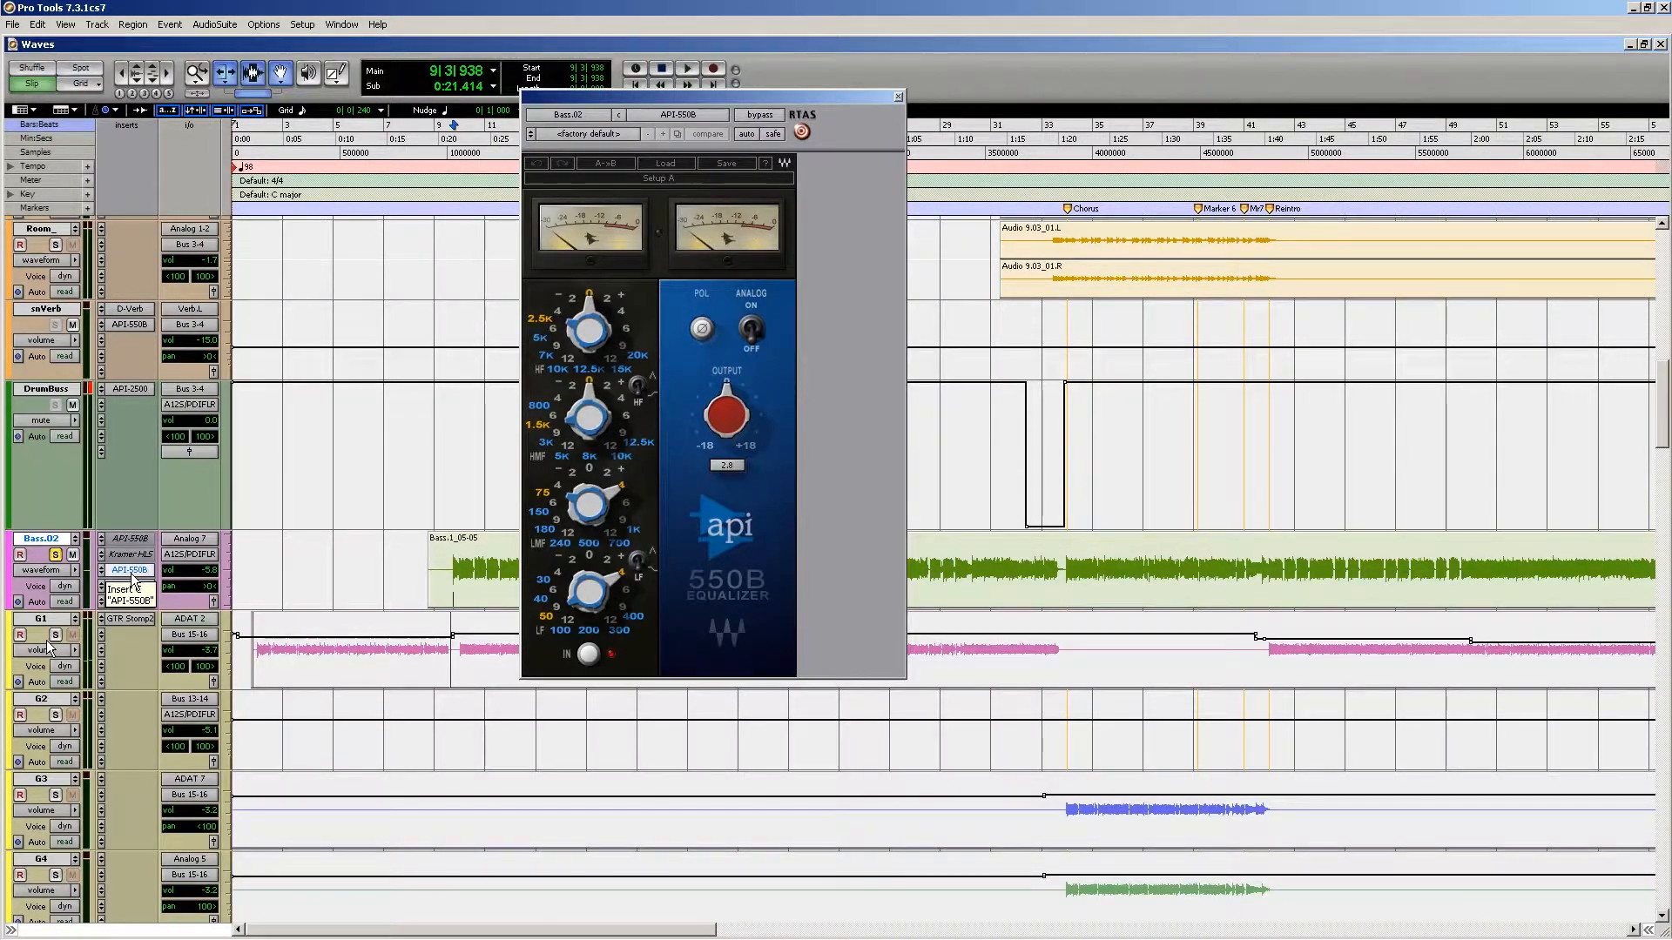
left_click(132, 573)
left_click(130, 586)
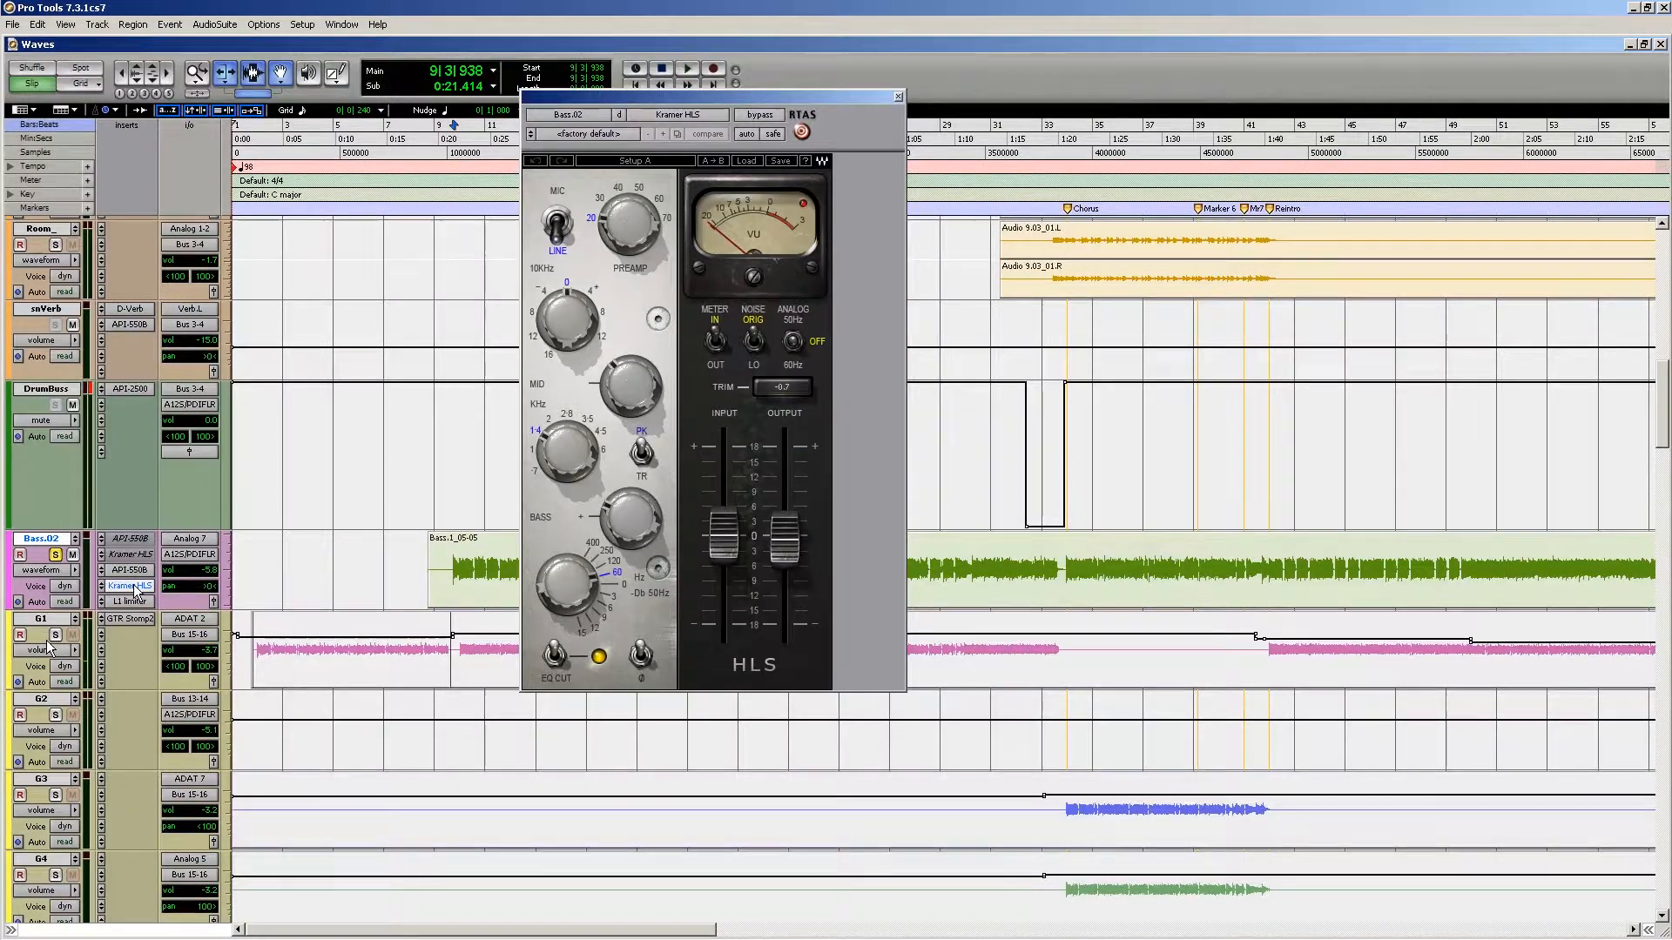
left_click(132, 587)
left_click(131, 602)
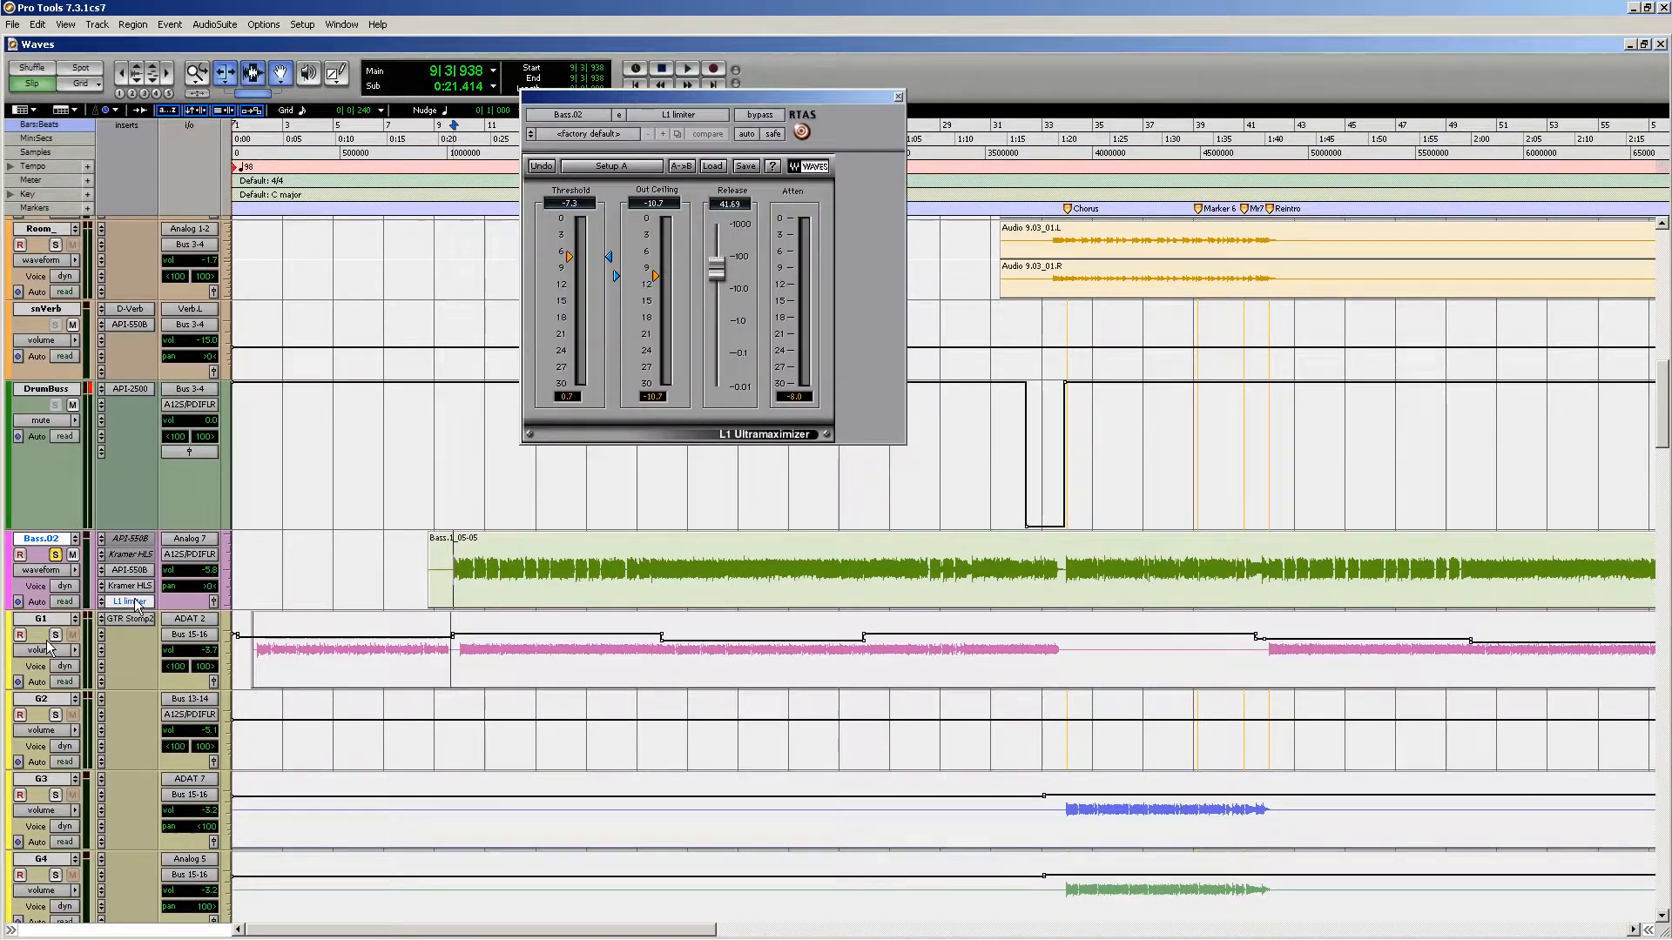
left_click(133, 601)
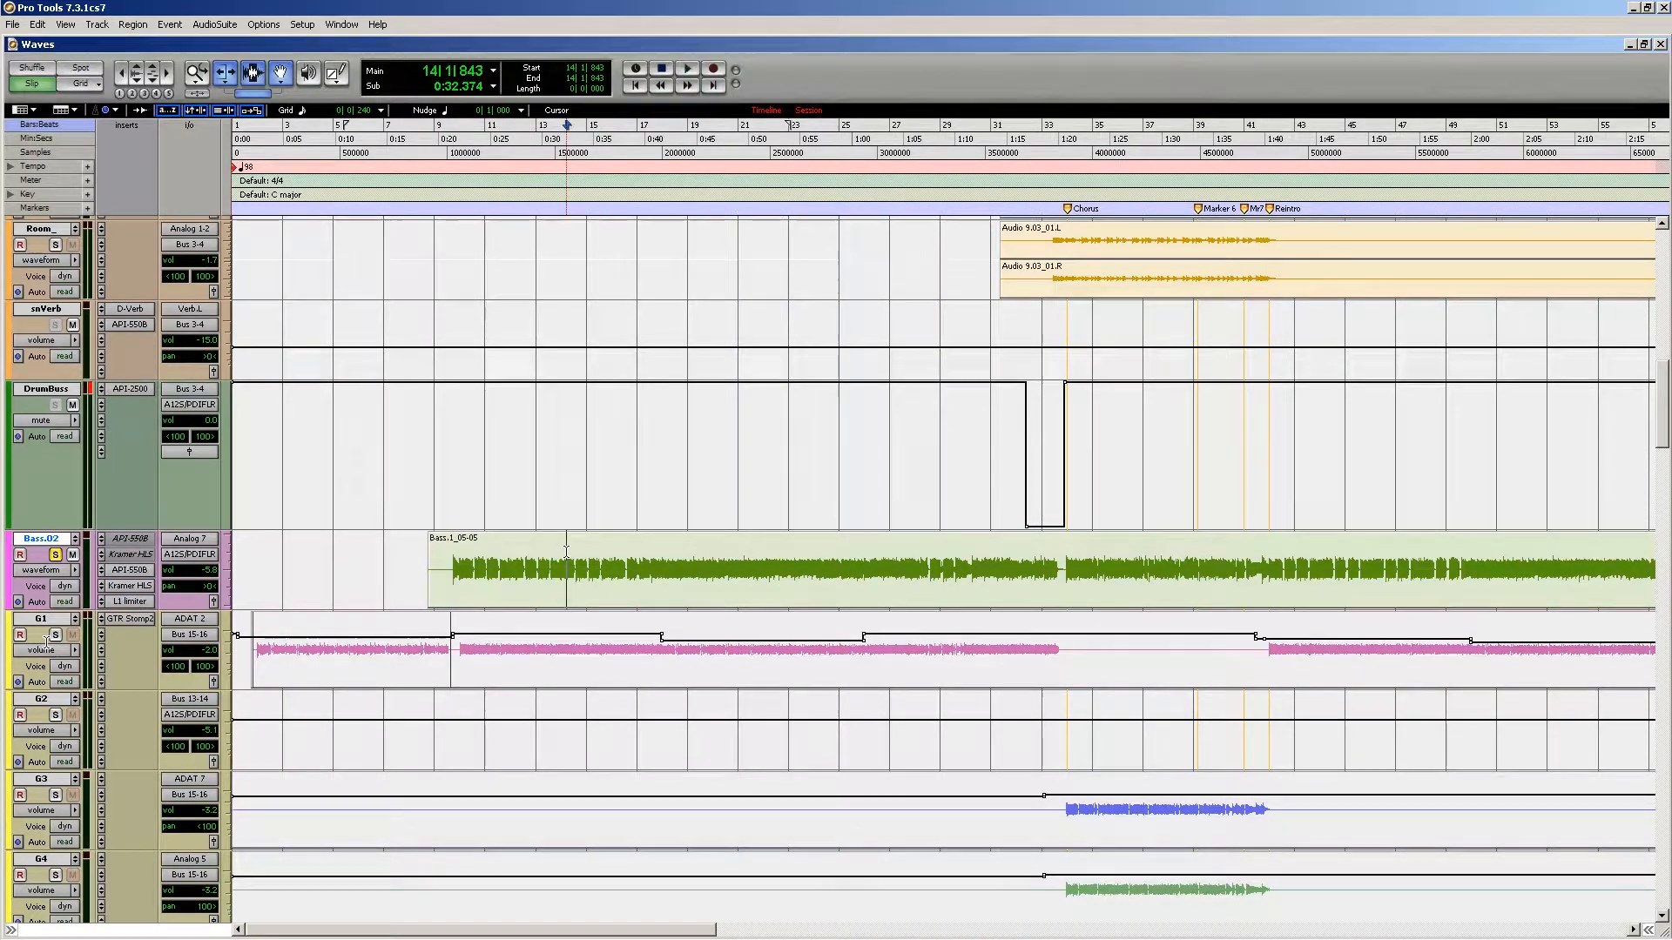
Step: Highlight the Bass.02 passage from about bar 15 to 18, and place the edit cursor at about bar 11
left_click_drag(582, 553, 660, 555)
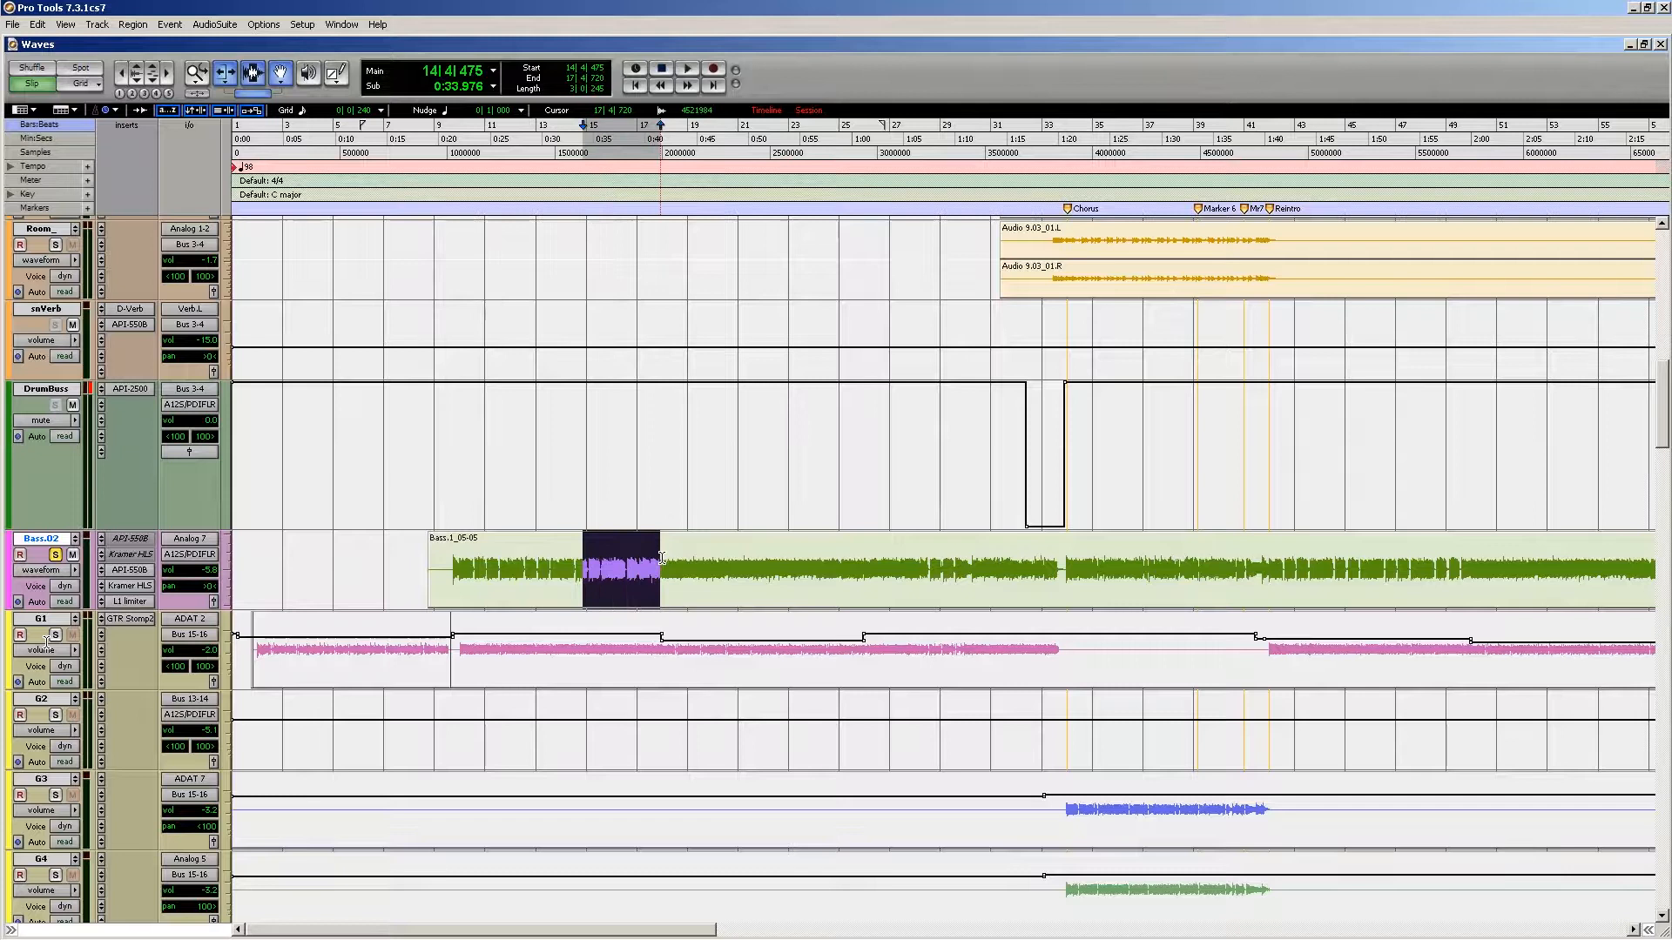
left_click(663, 558)
left_click(736, 565)
scroll(709, 560, "down", 3)
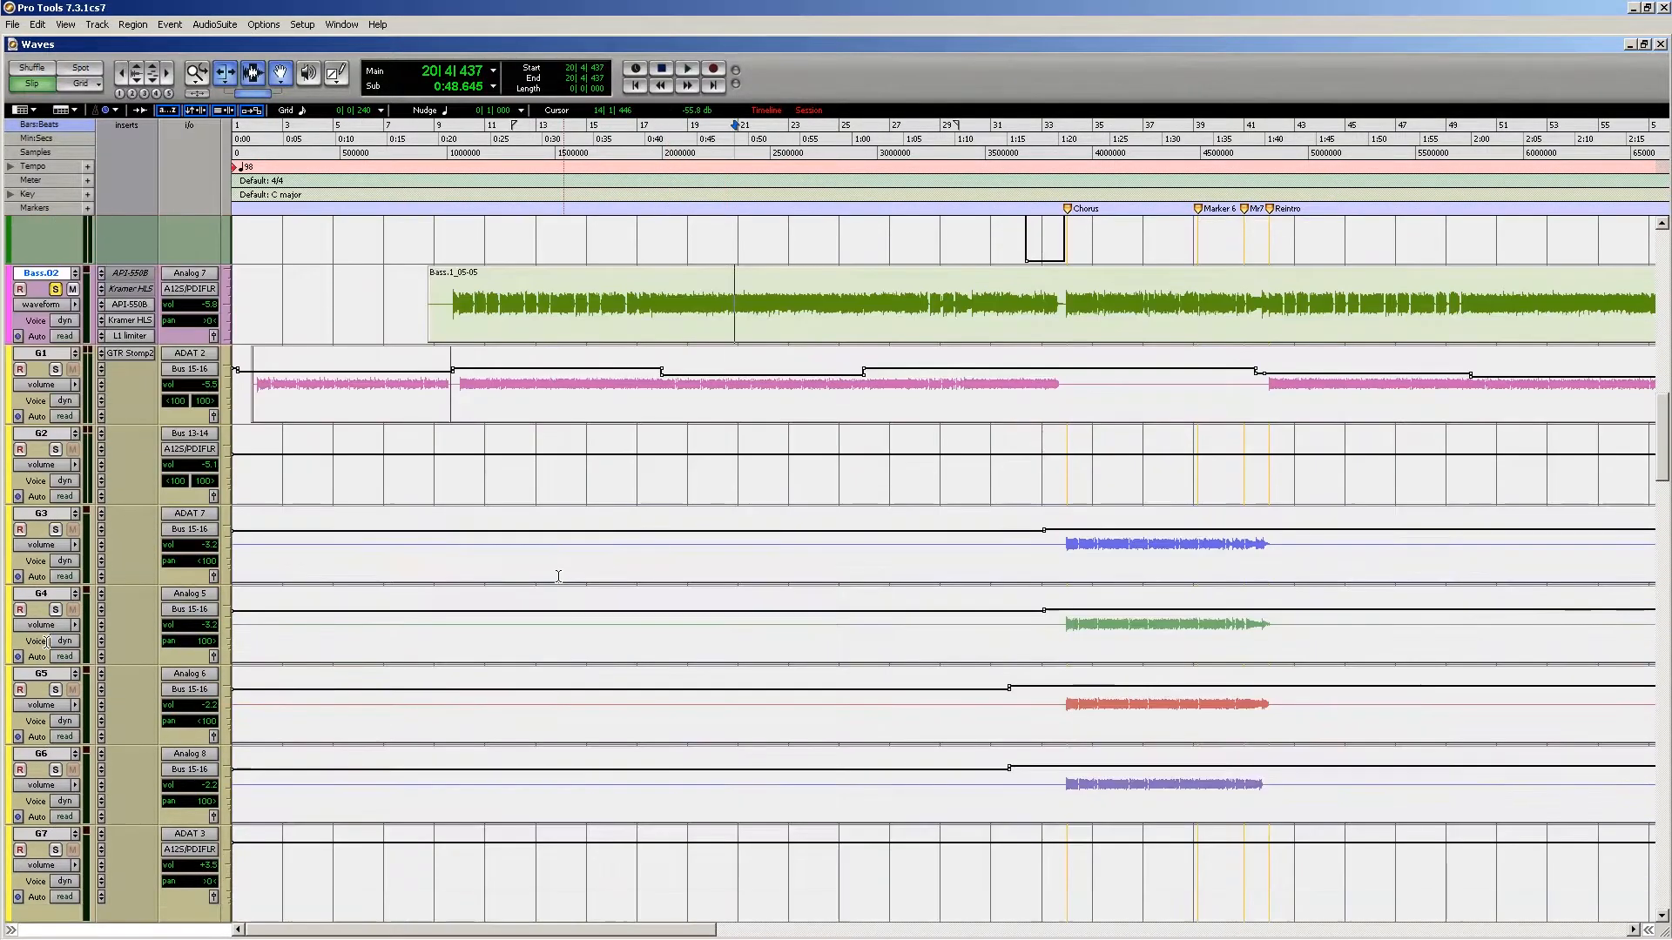
left_click(512, 309)
left_click(502, 302)
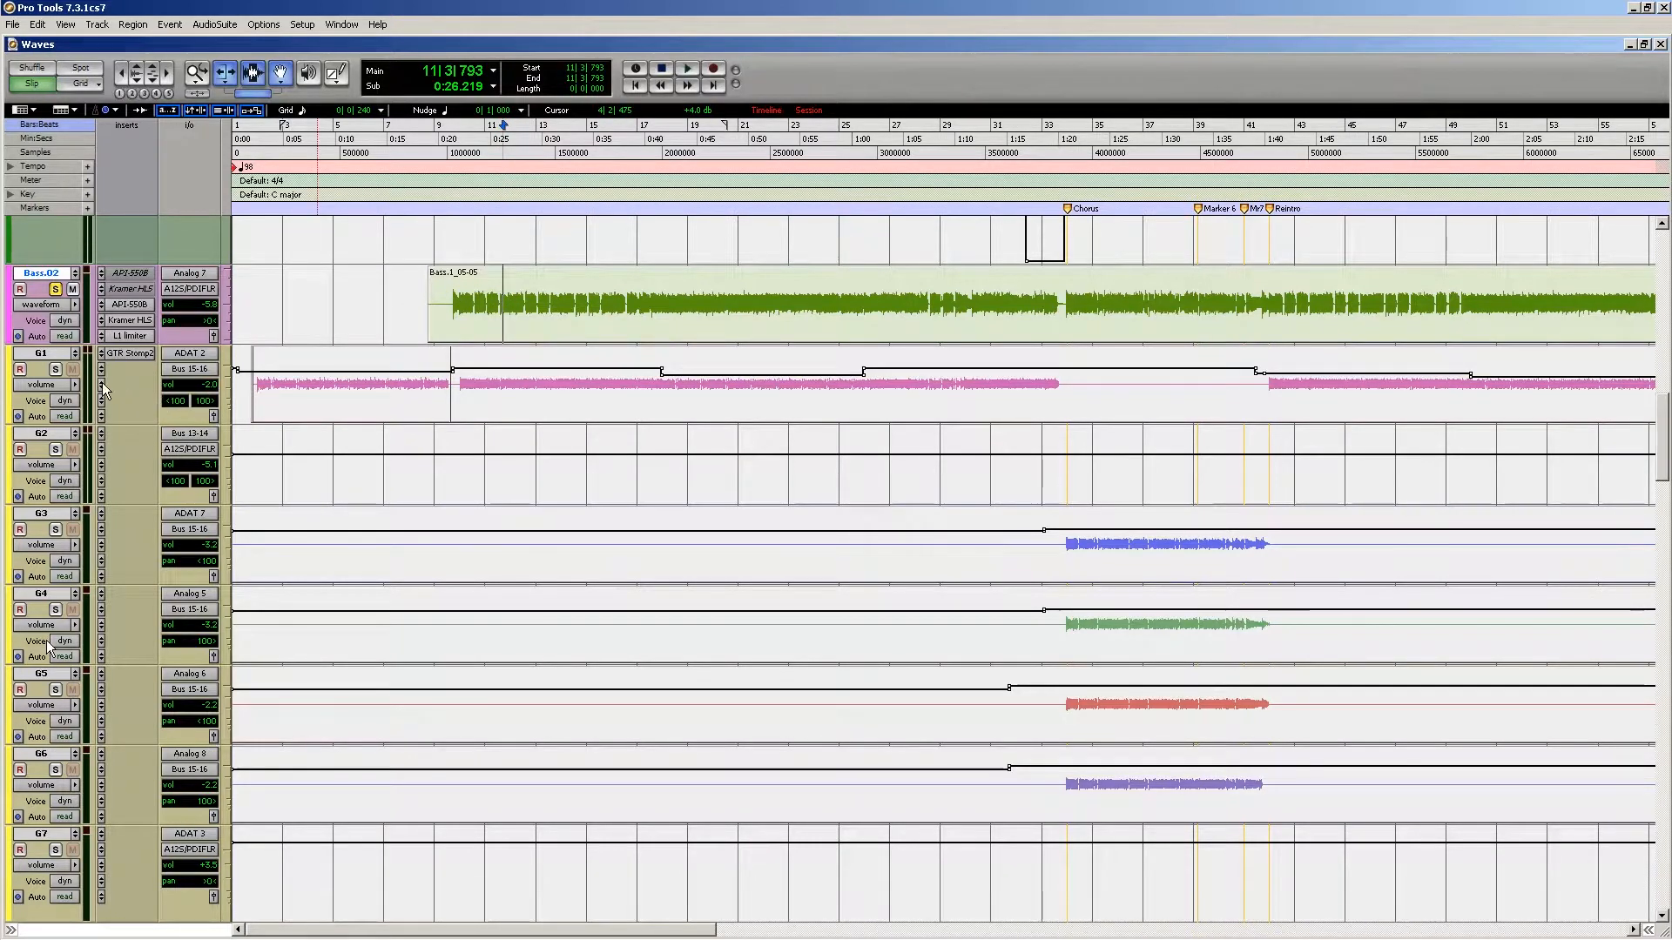
Step: Move the solo from Bass.02 to G1, audition the guitar from about bar 3, and stop playback
left_click(55, 288)
left_click(55, 369)
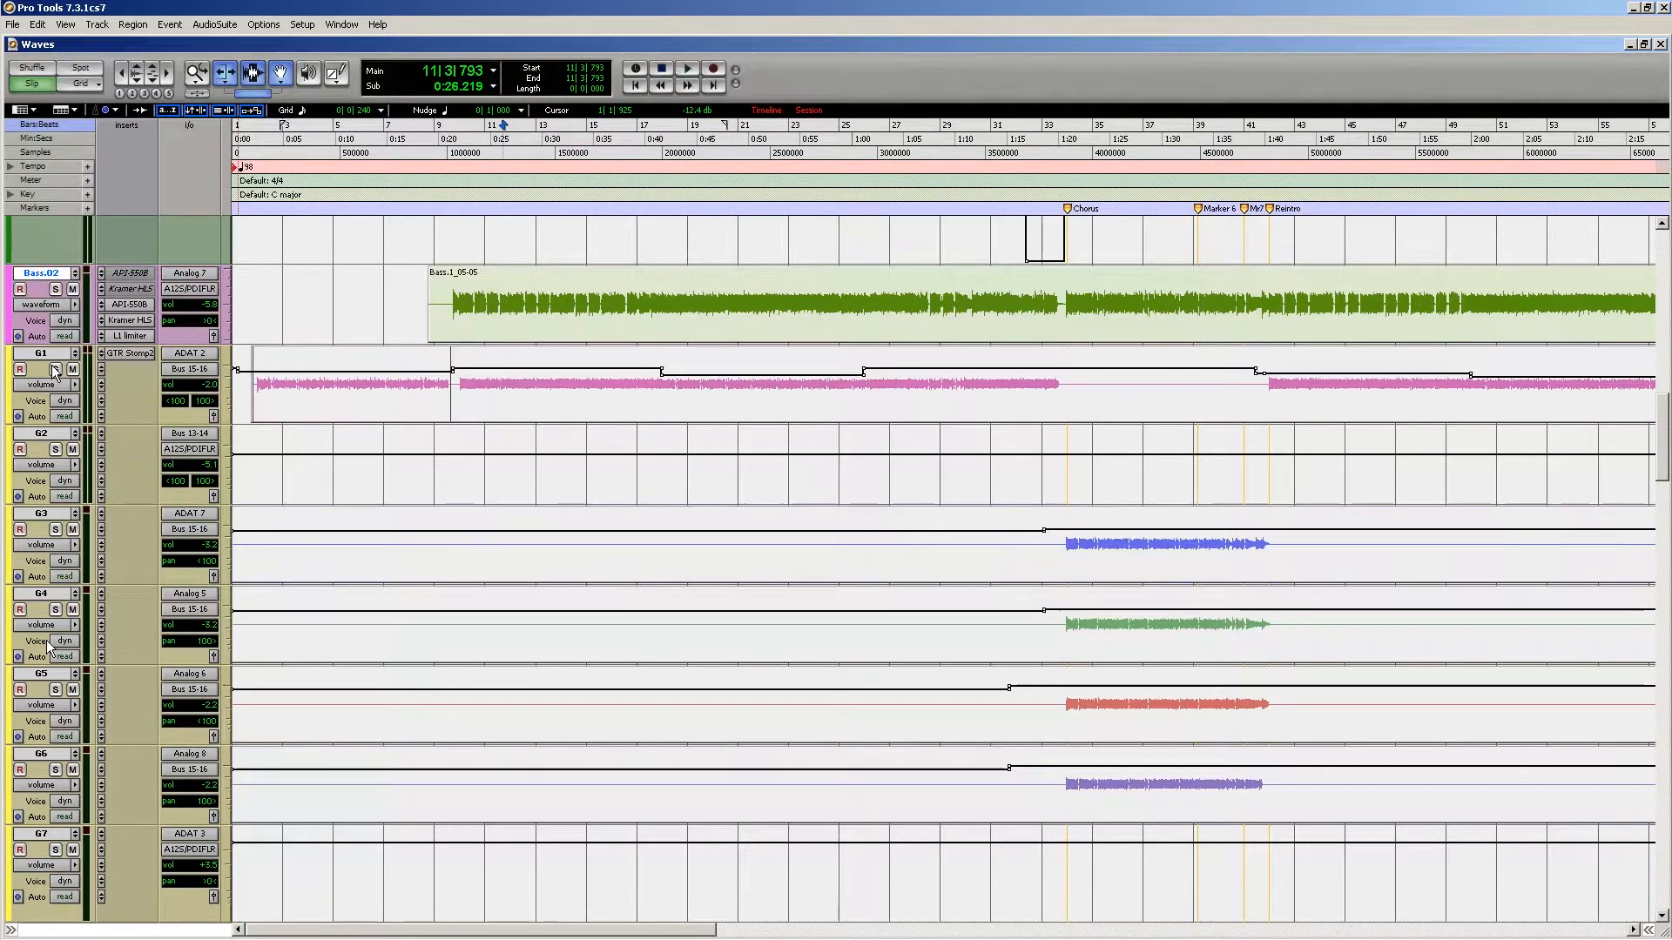
left_click(294, 370)
key("space")
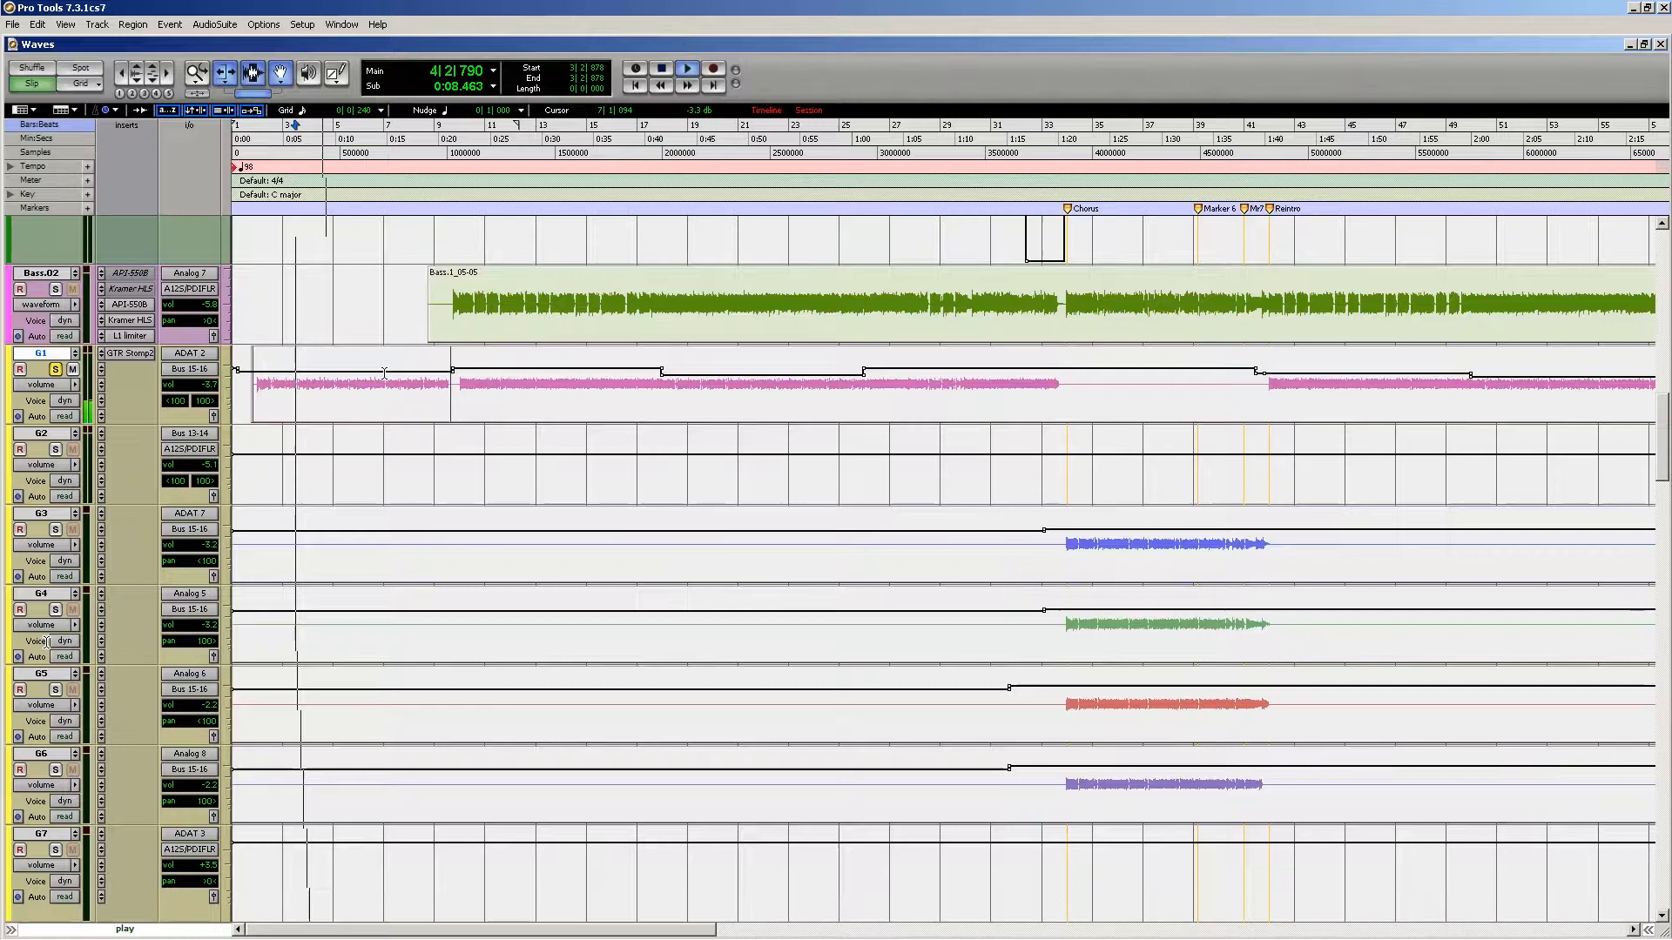
key("space")
Step: Start playback of the soloed G1 track from about bar 12
left_click(466, 380)
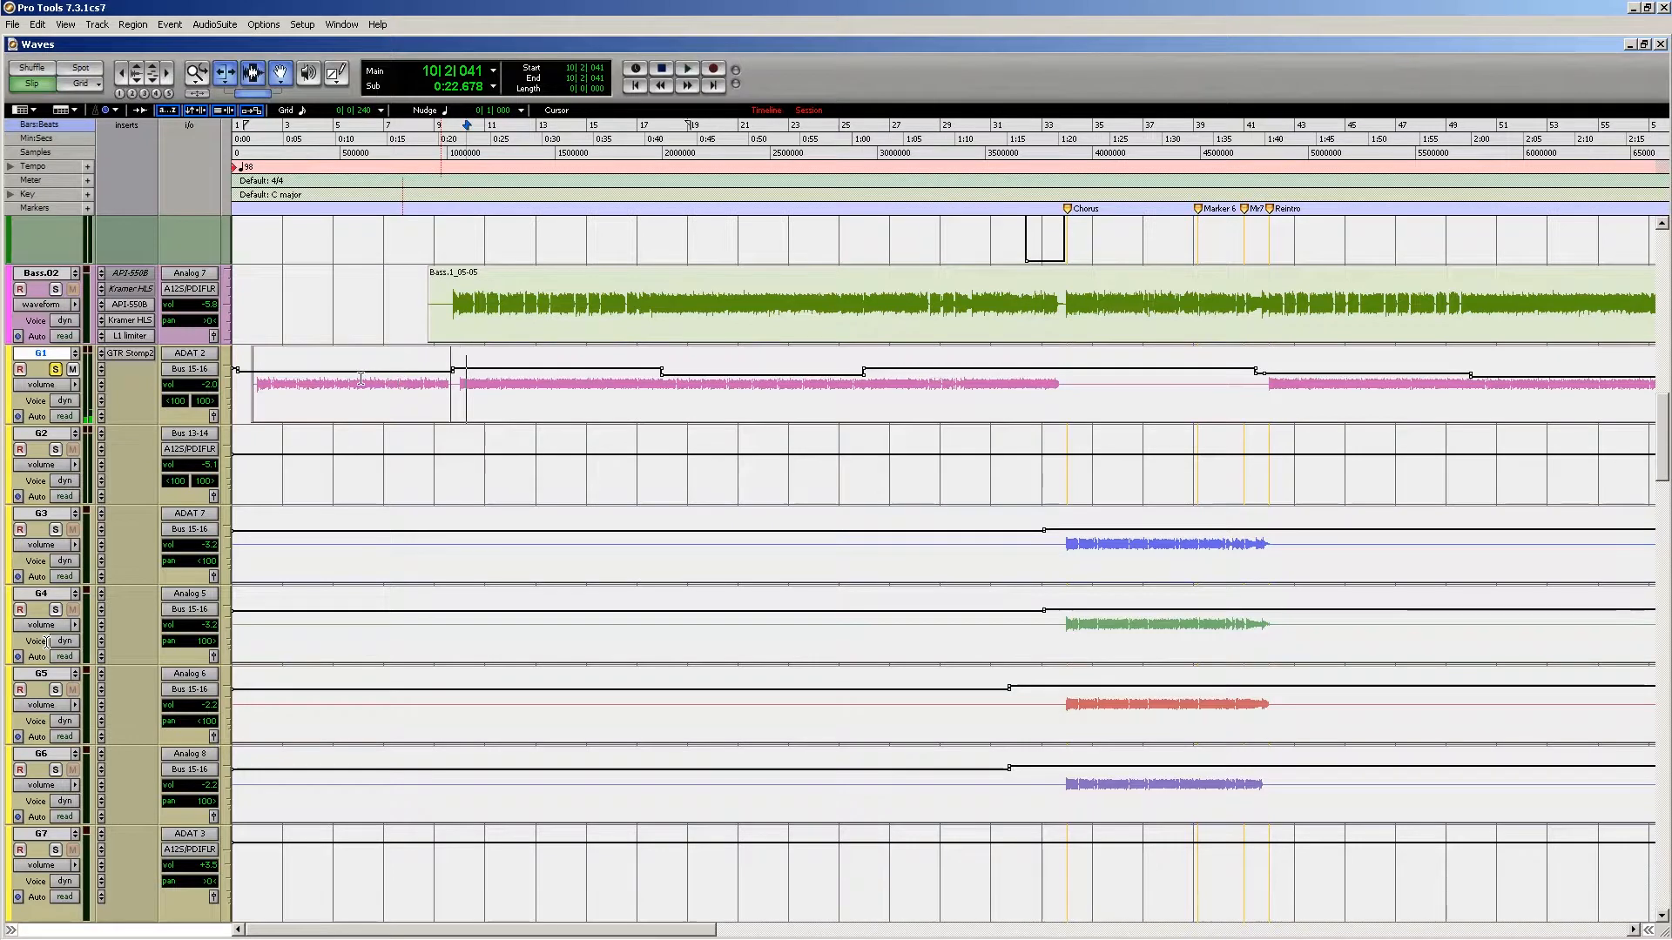
left_click(542, 381)
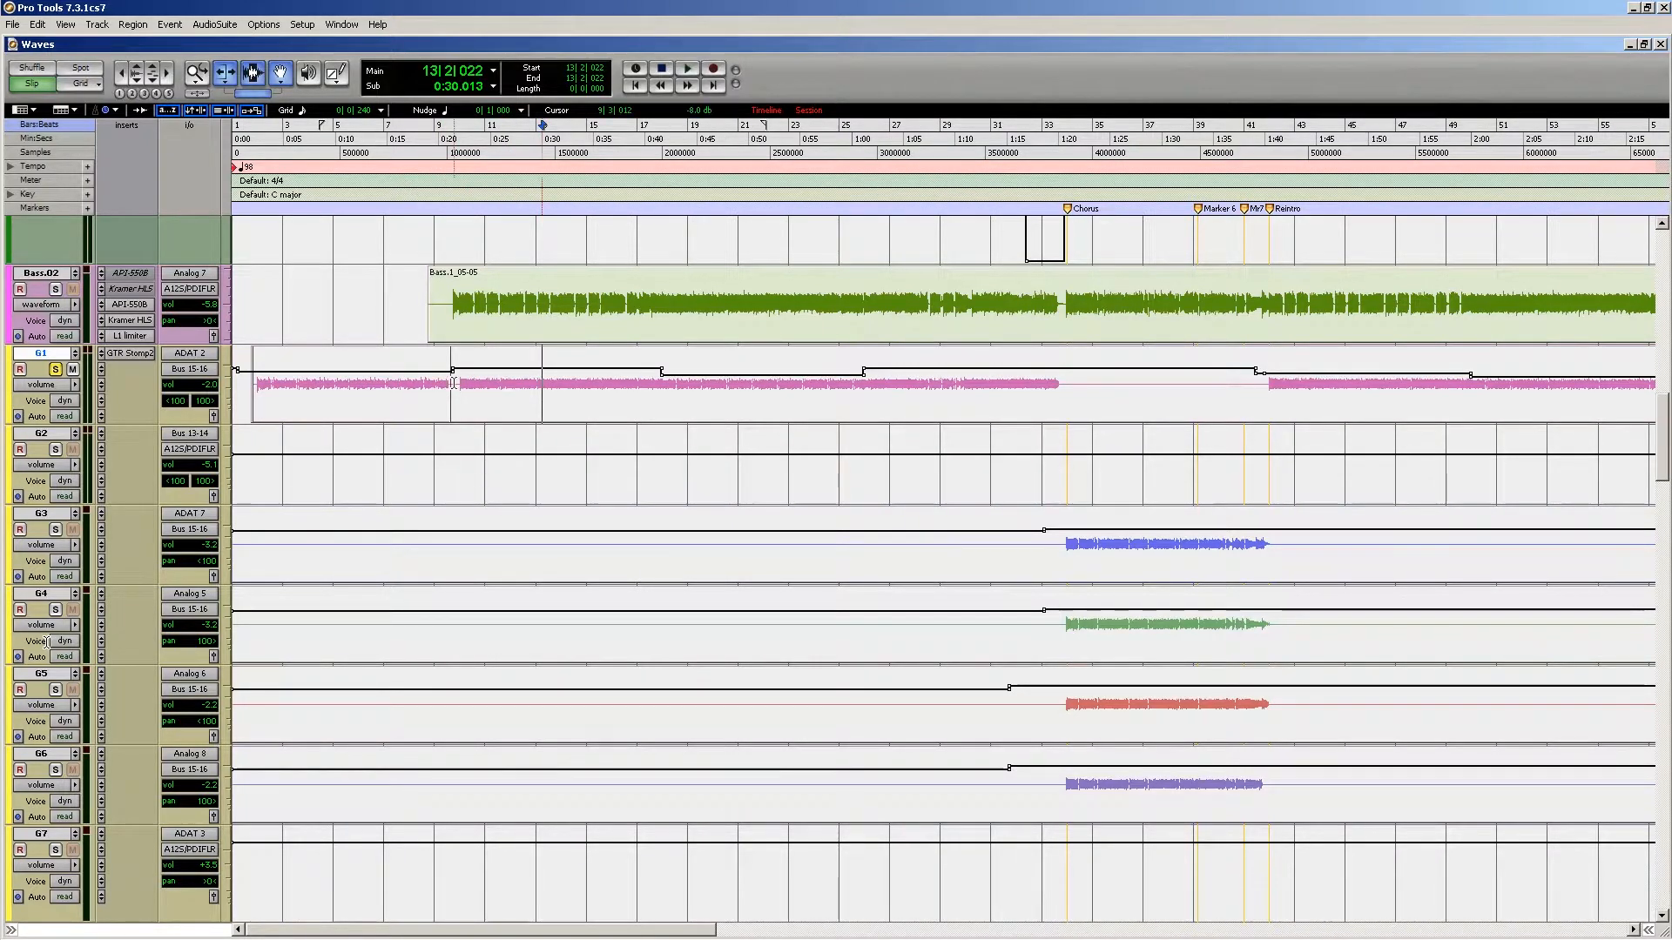
left_click(519, 373)
key("space")
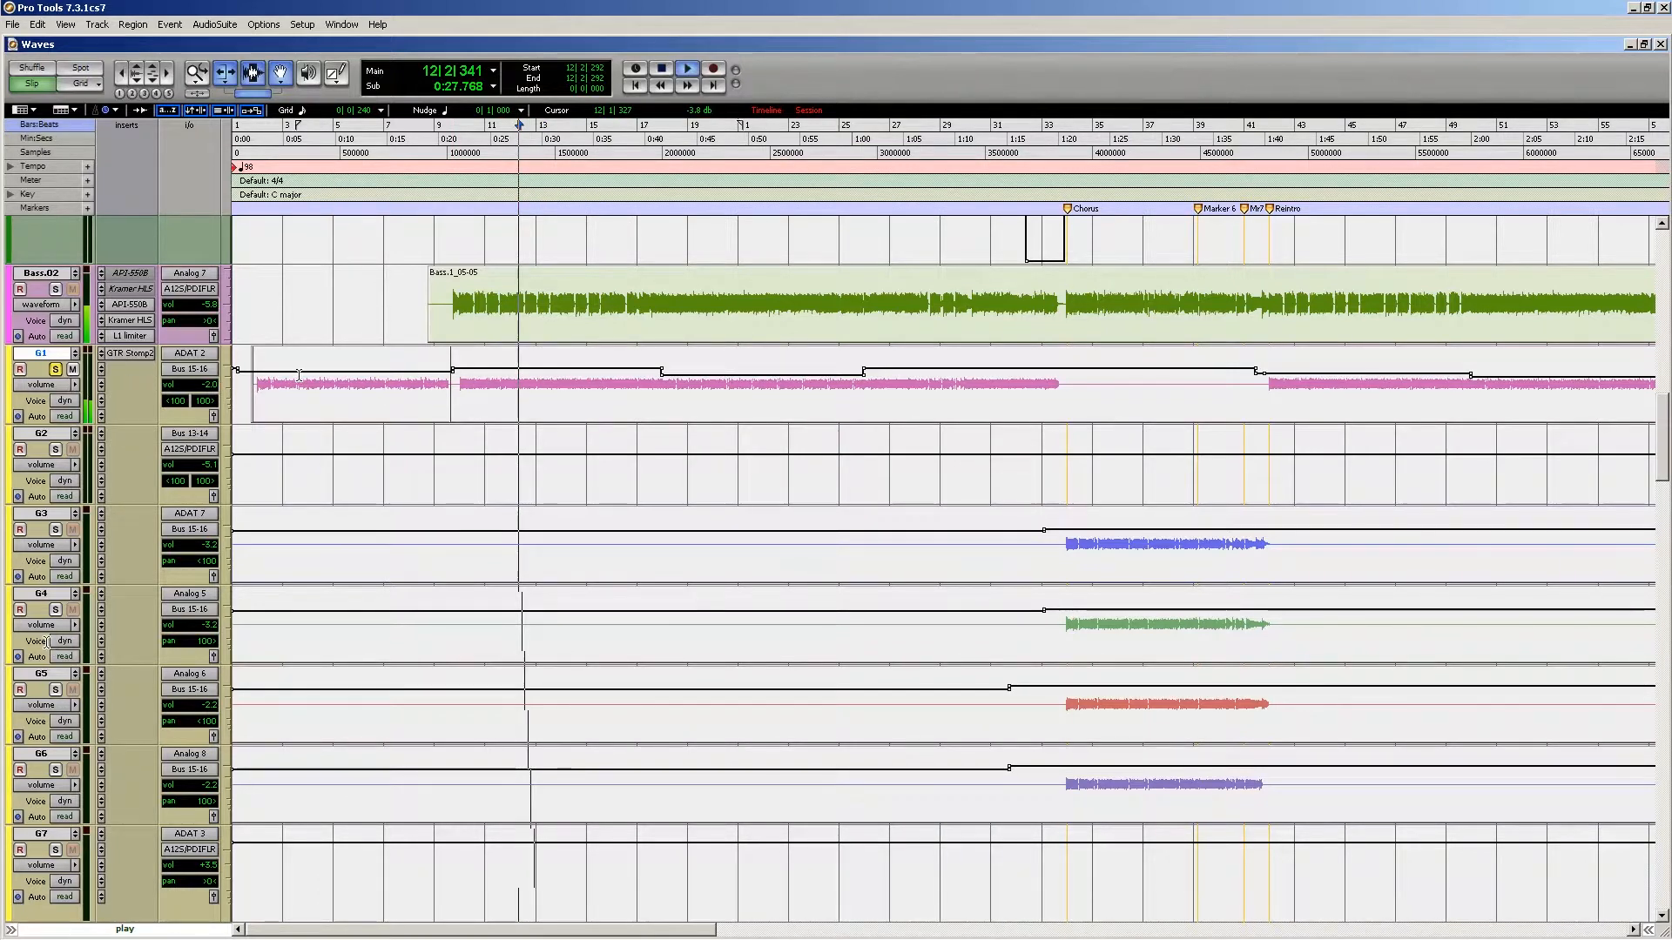
Step: Look over the guitar tracks down to the GDly and Guitars buses during playback, and stop playback
scroll(47, 645, "down", 3)
scroll(47, 642, "down", 3)
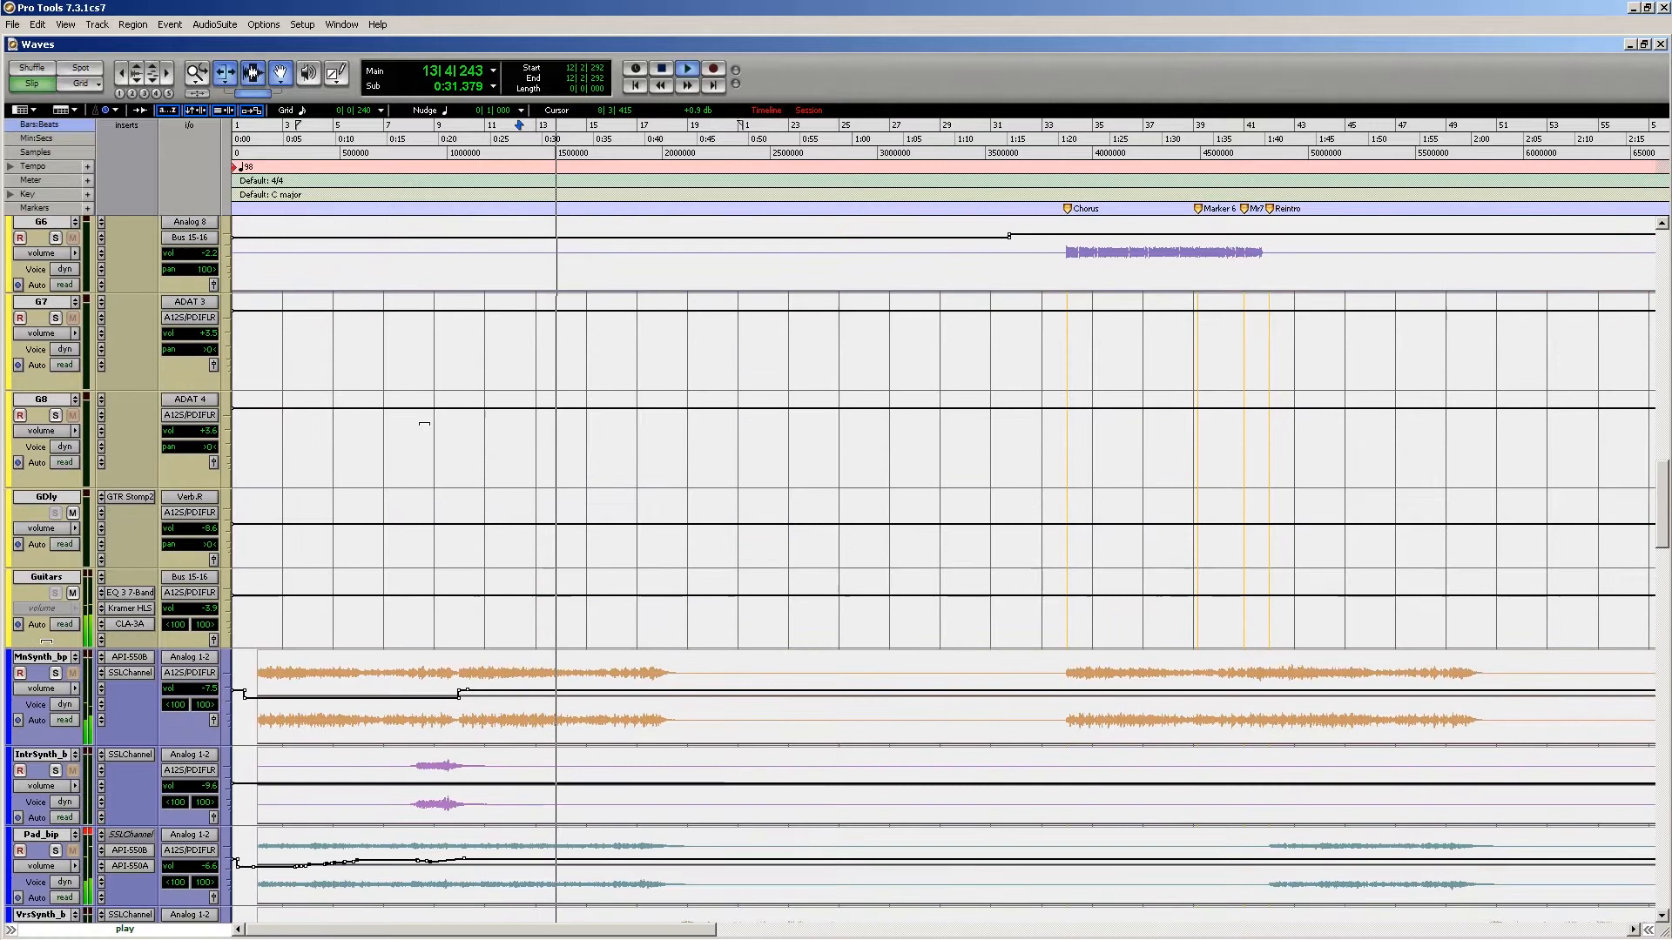
scroll(47, 644, "up", 6)
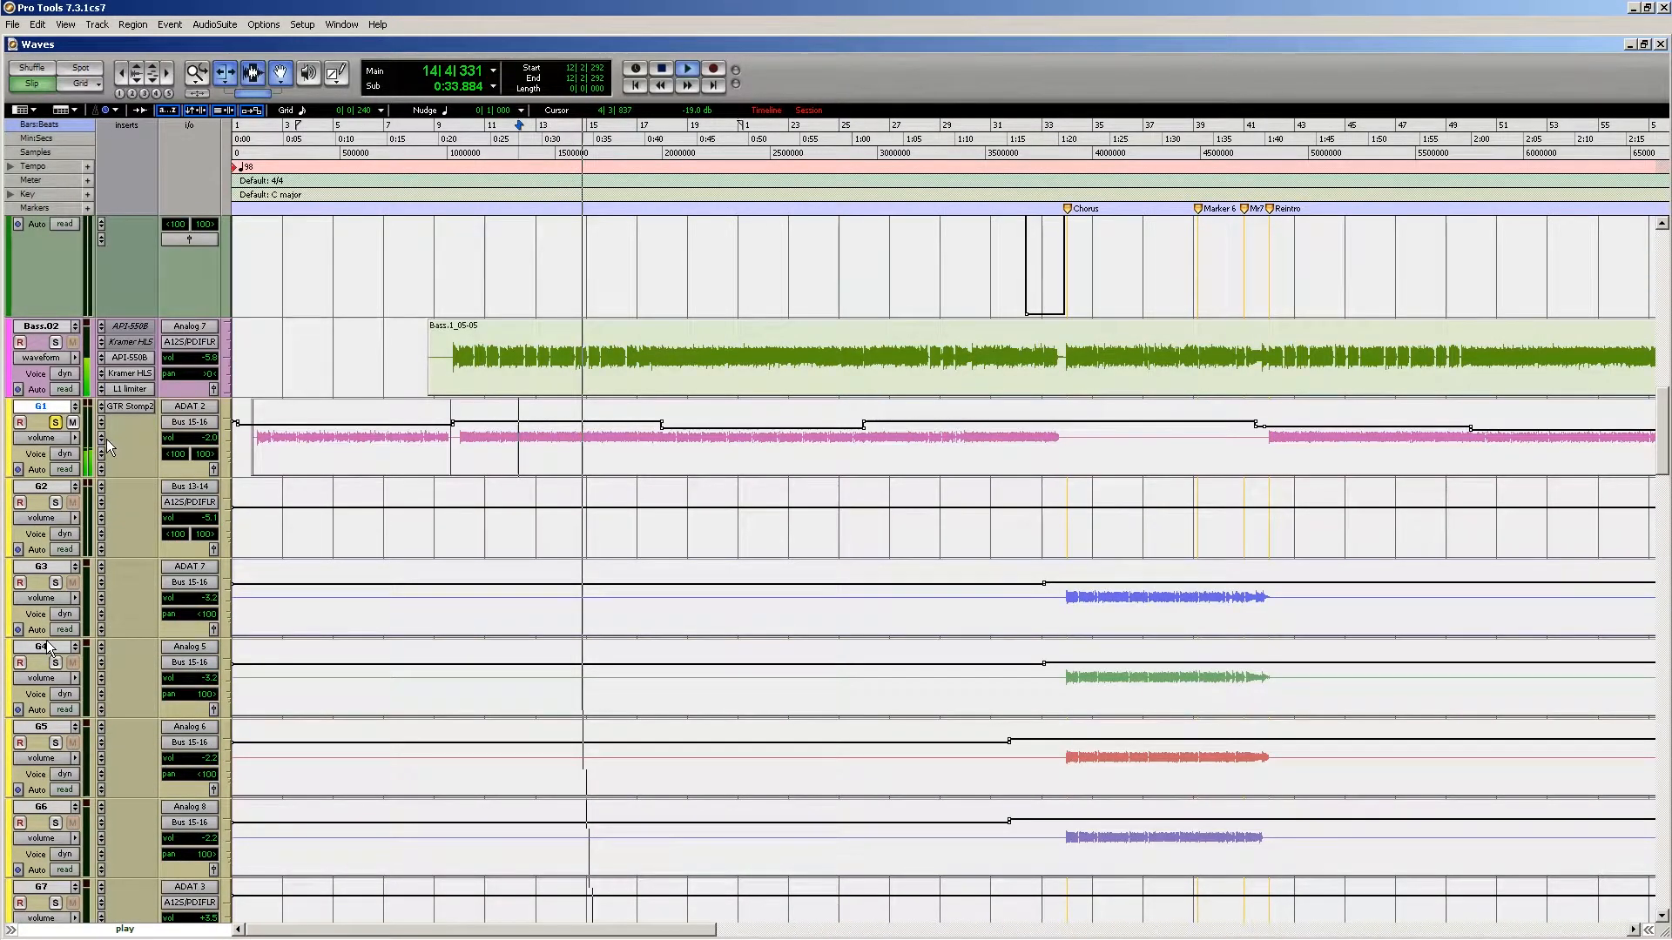
scroll(48, 649, "down", 8)
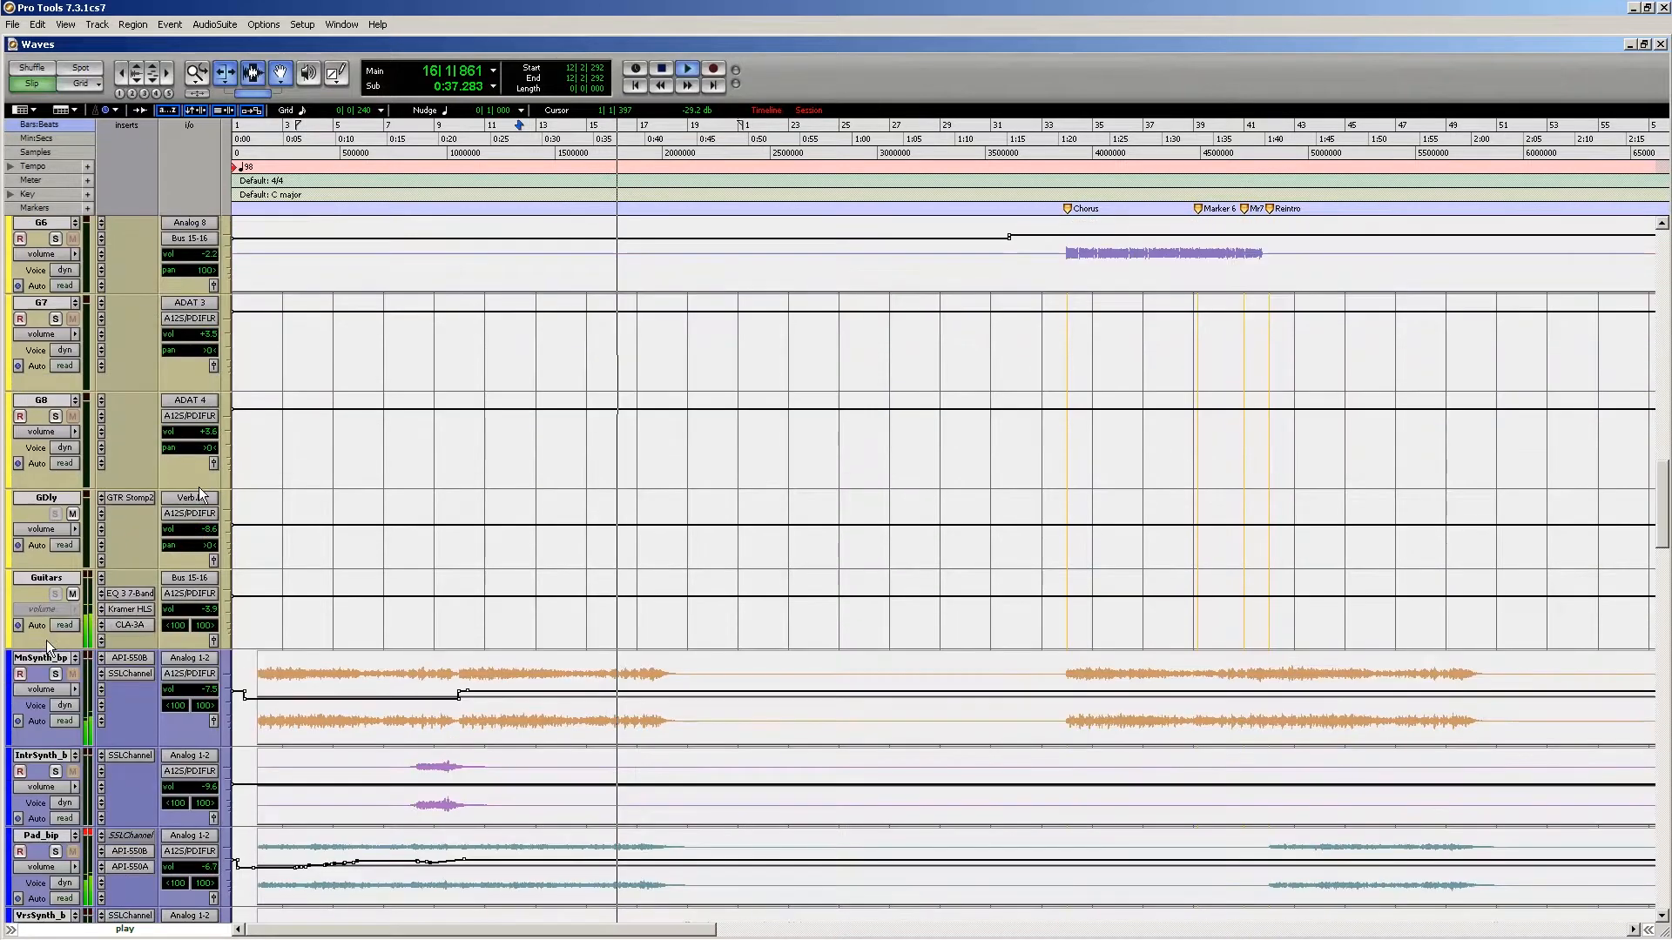
scroll(198, 490, "up", 9)
key("space")
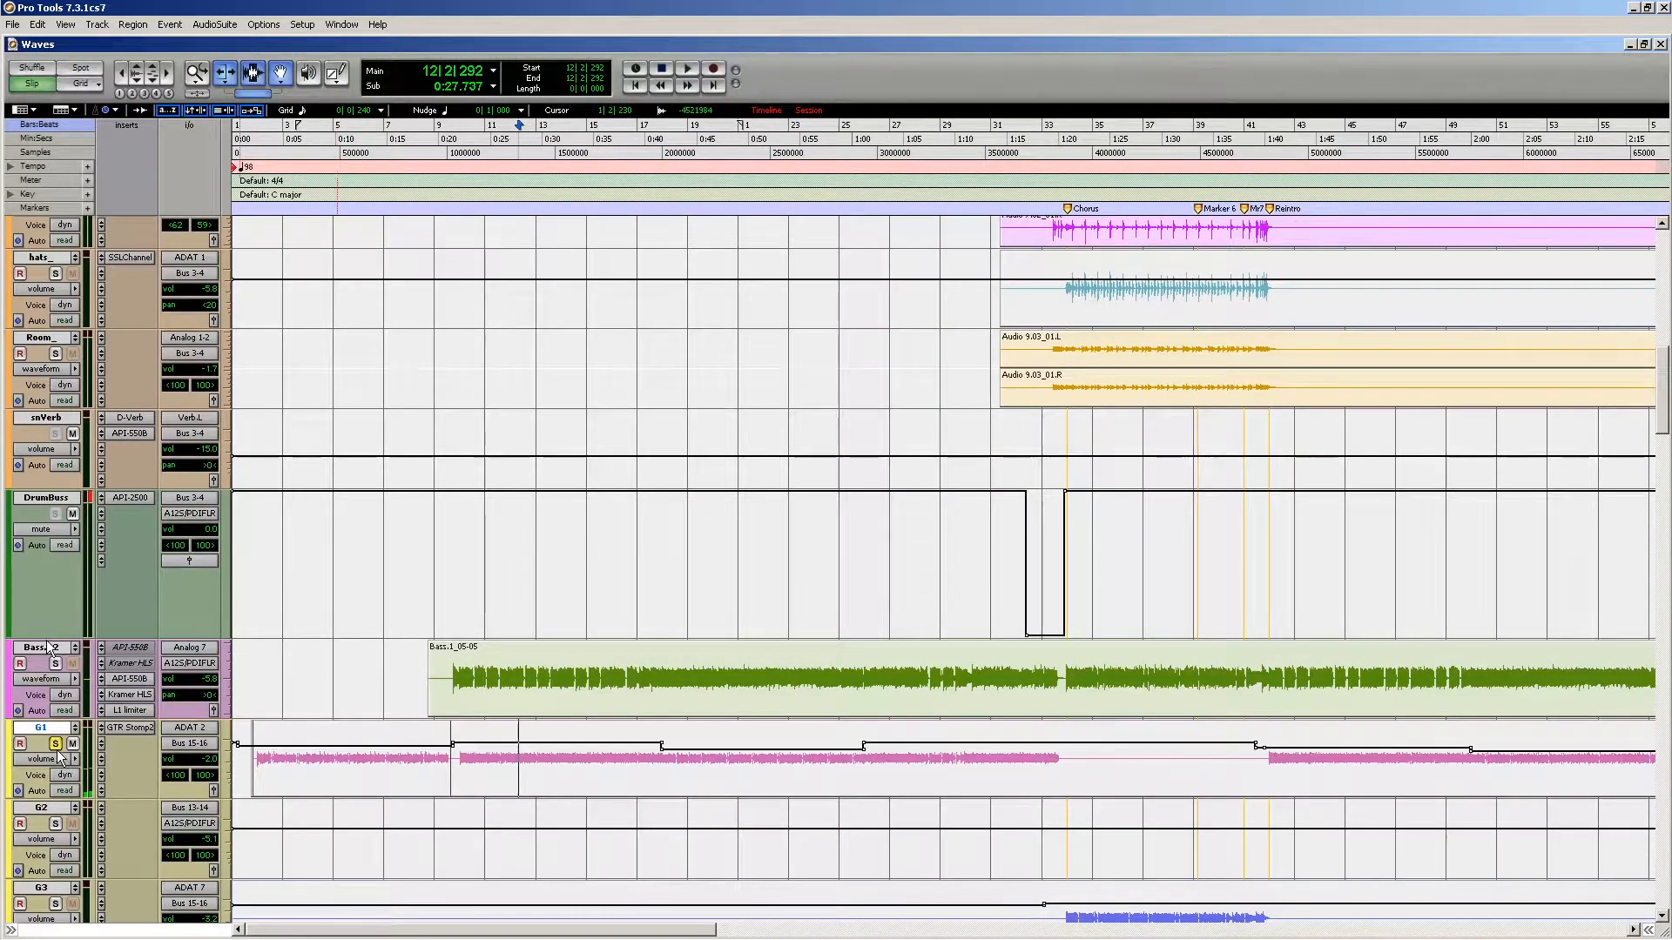
Step: Clear the G1 solo and play the mix from about bar 10 while viewing the guitar tracks
left_click(474, 748)
key("space")
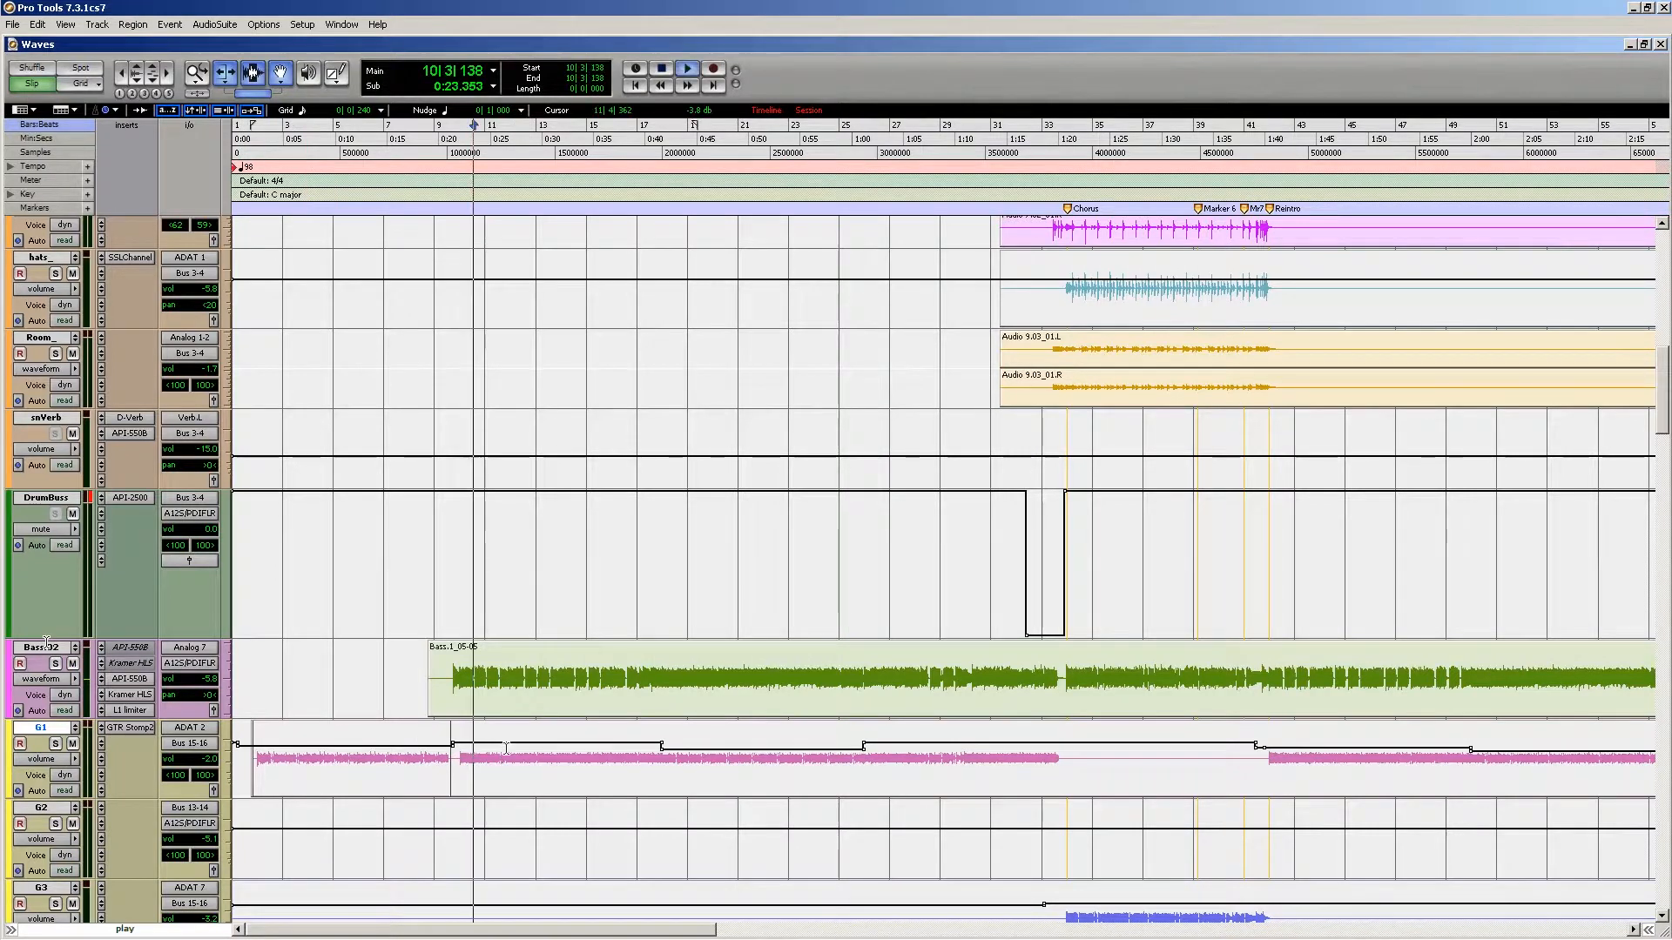
scroll(575, 720, "down", 2)
scroll(603, 719, "down", 2)
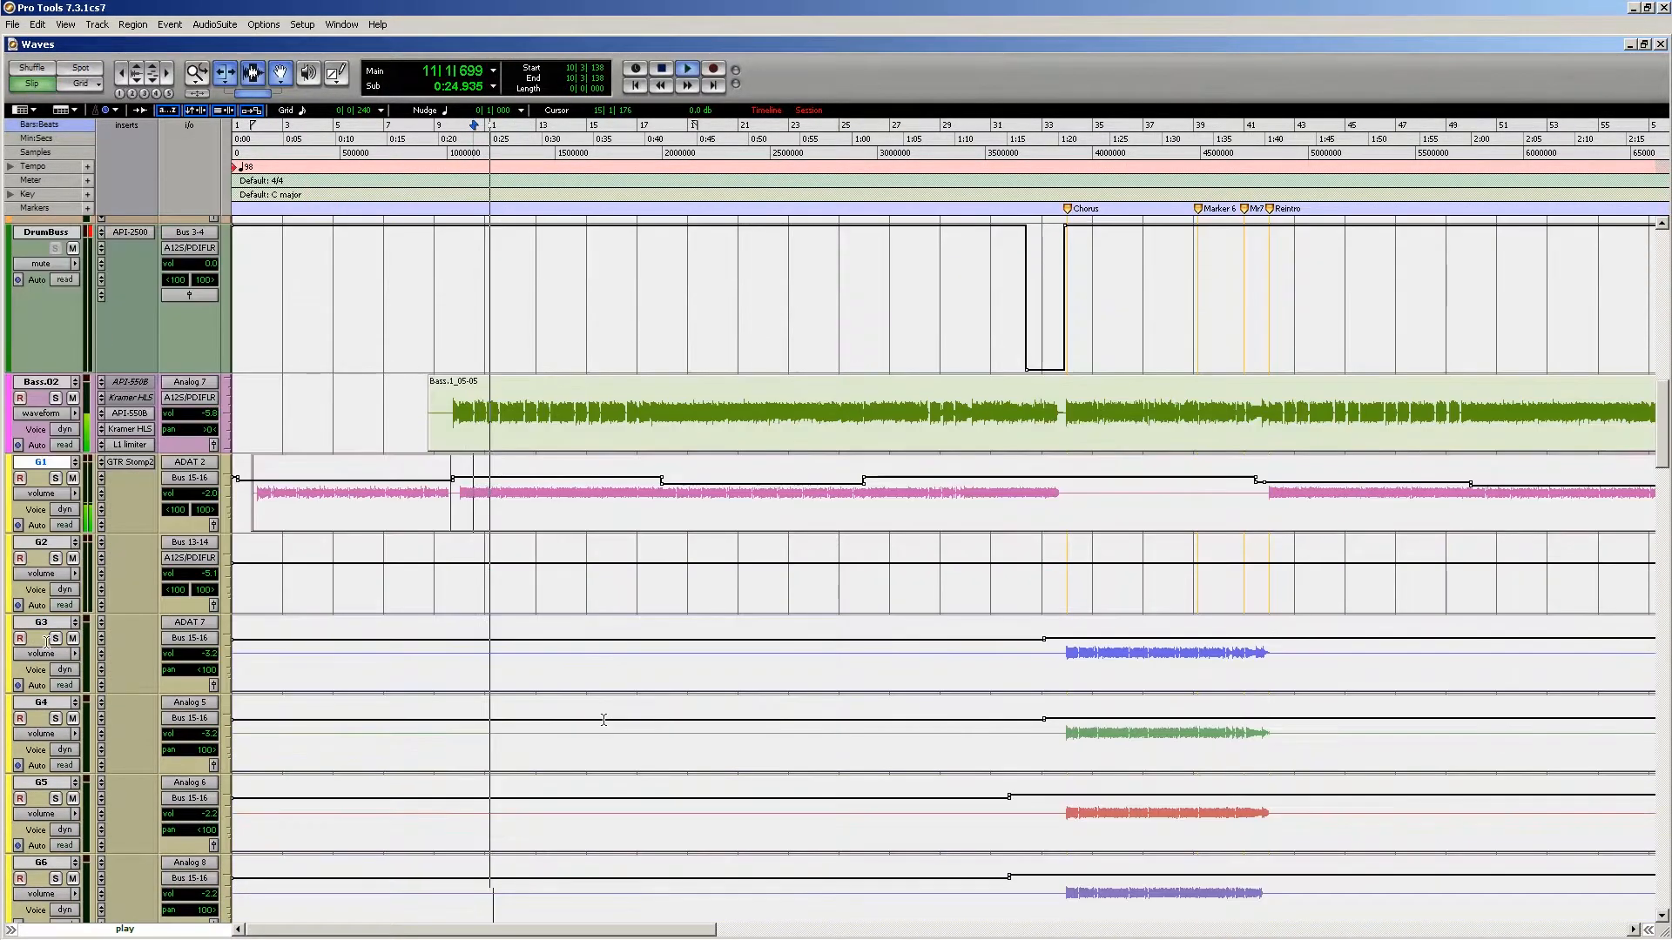
Step: Stop playback, highlight the G1 guitar from about bar 10 to 16, and place the edit cursor near bar 30
key("space")
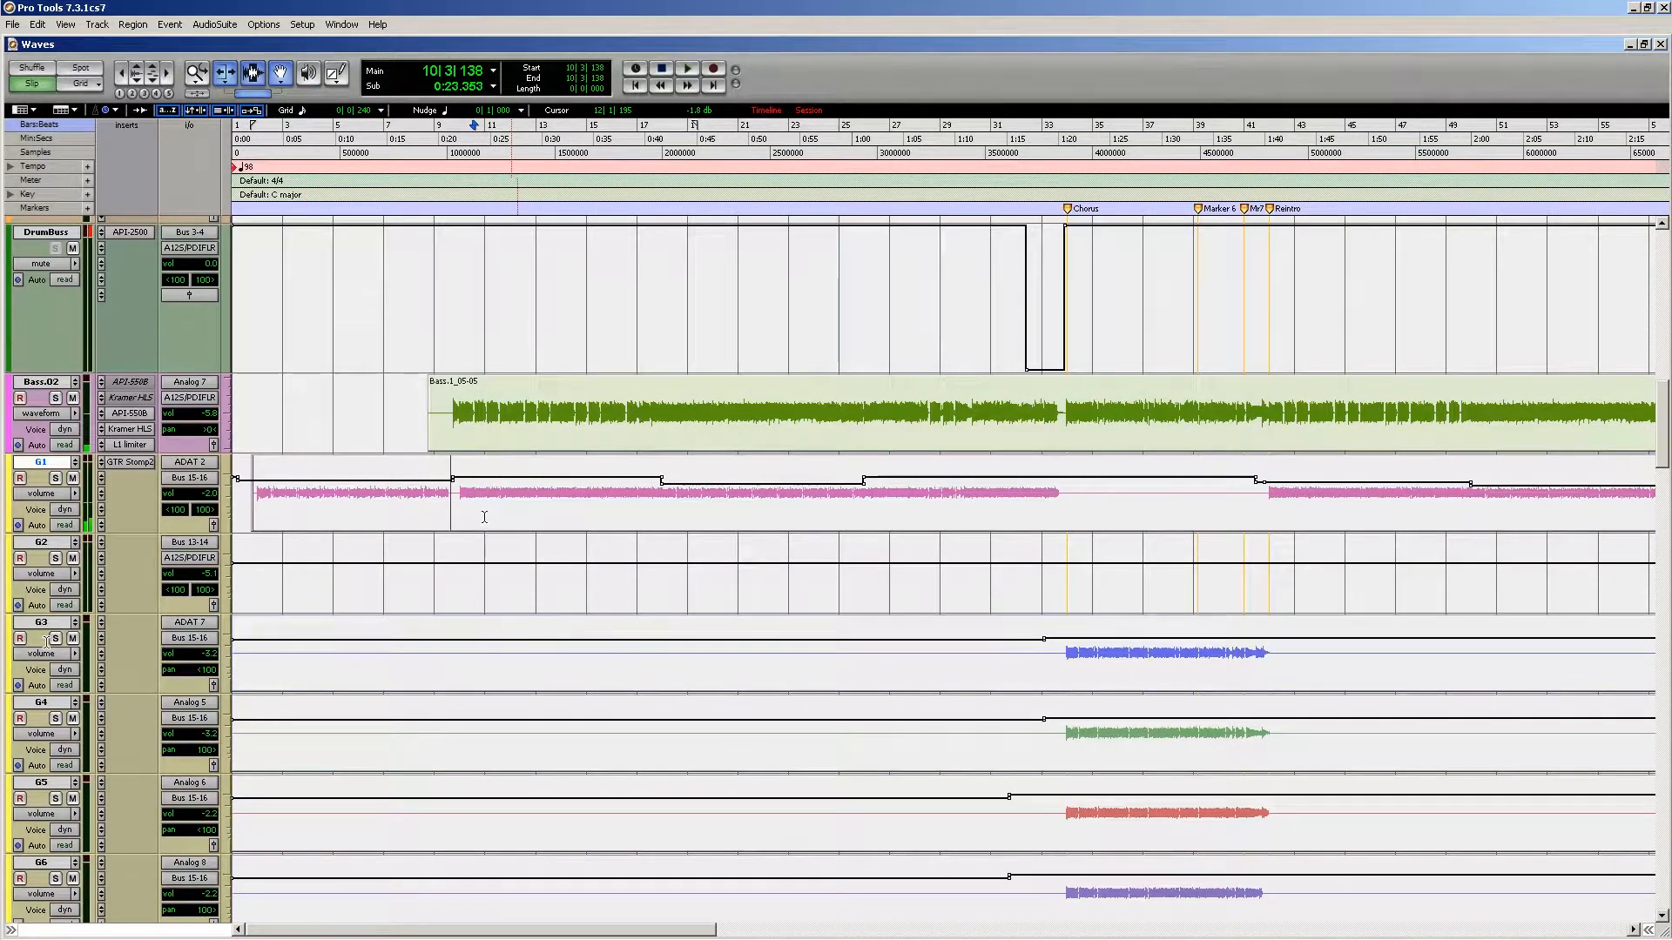
left_click_drag(478, 498, 627, 496)
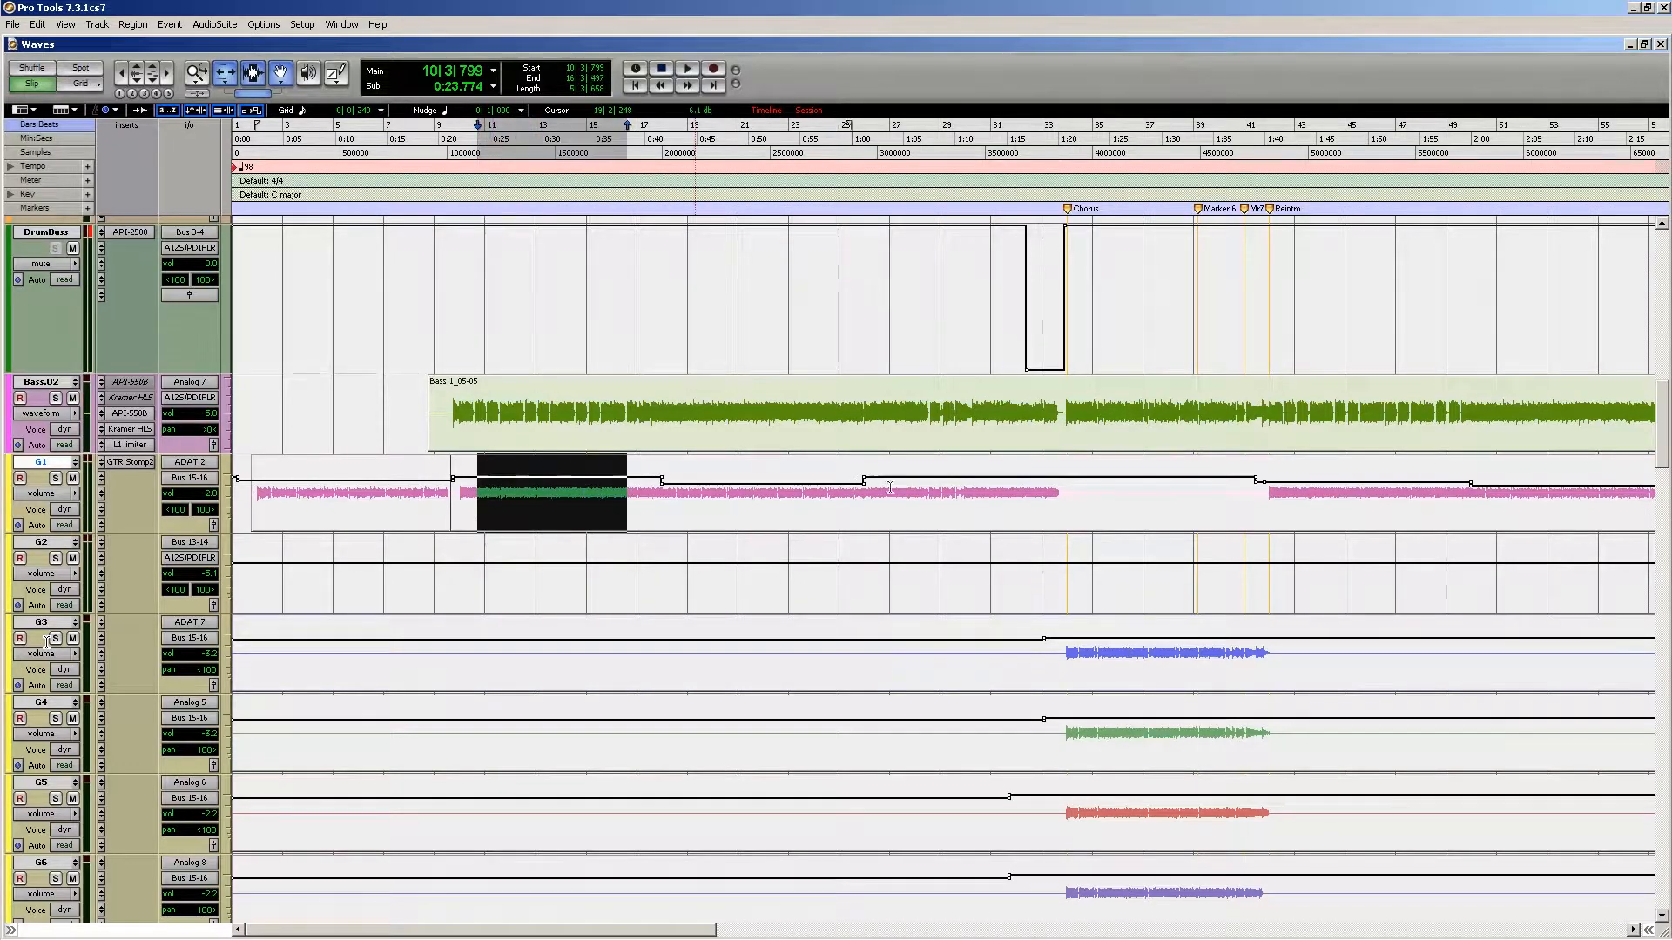
scroll(936, 497, "down", 2)
scroll(949, 609, "up", 5)
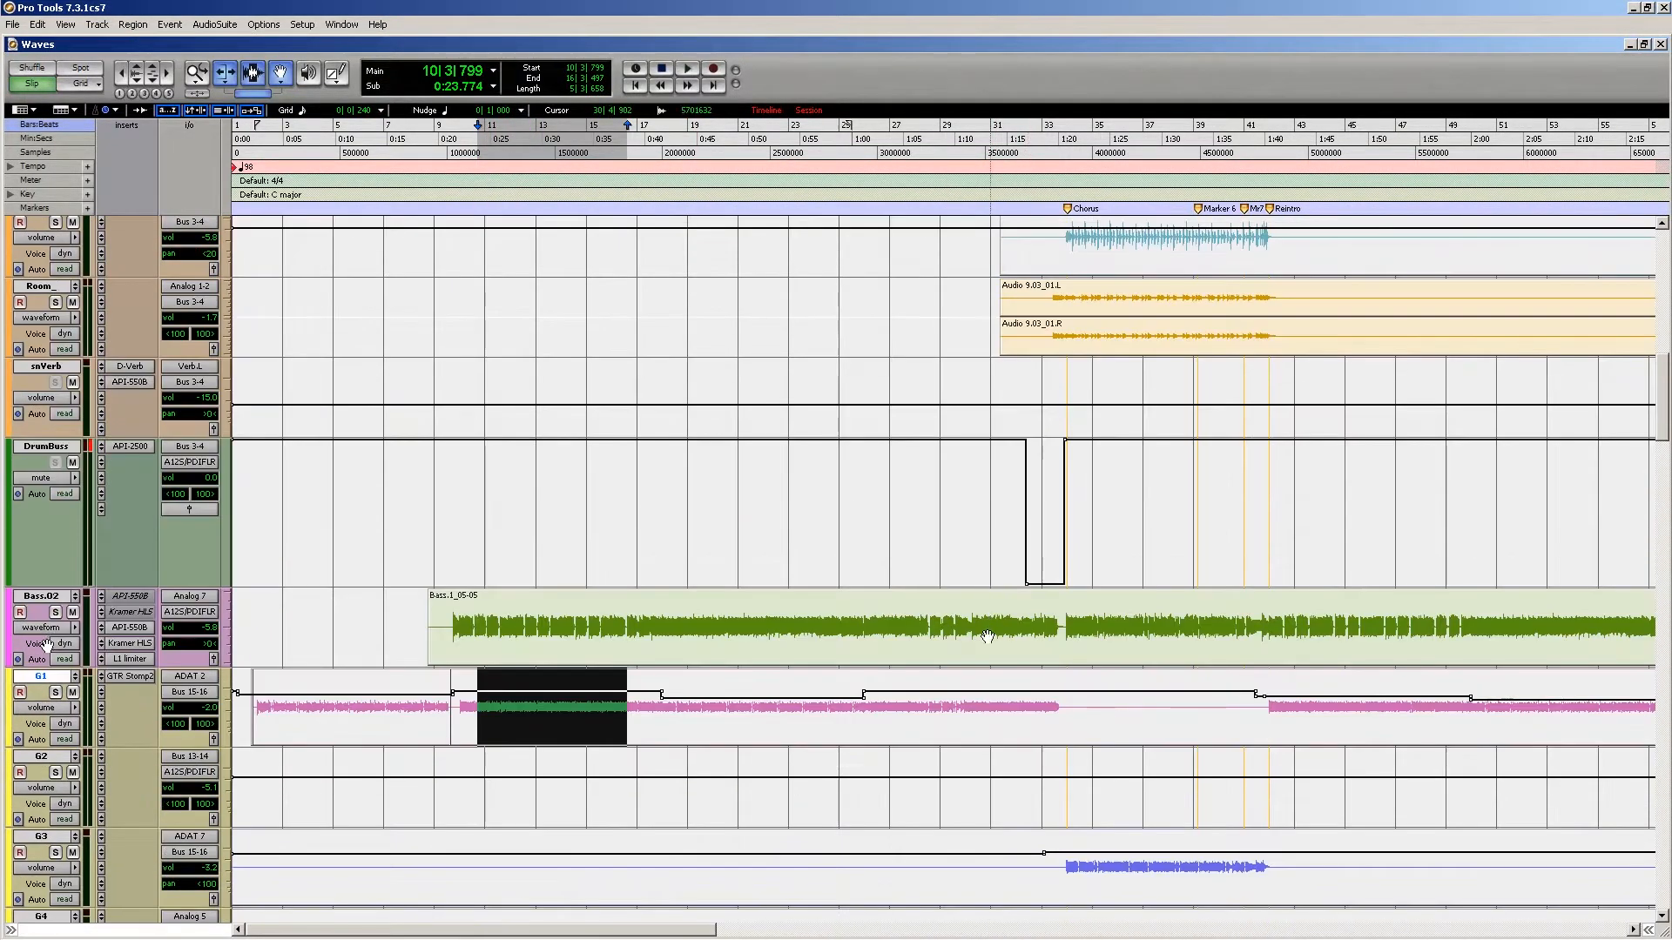
left_click(954, 703)
left_click(1060, 699, "shift")
left_click(969, 694)
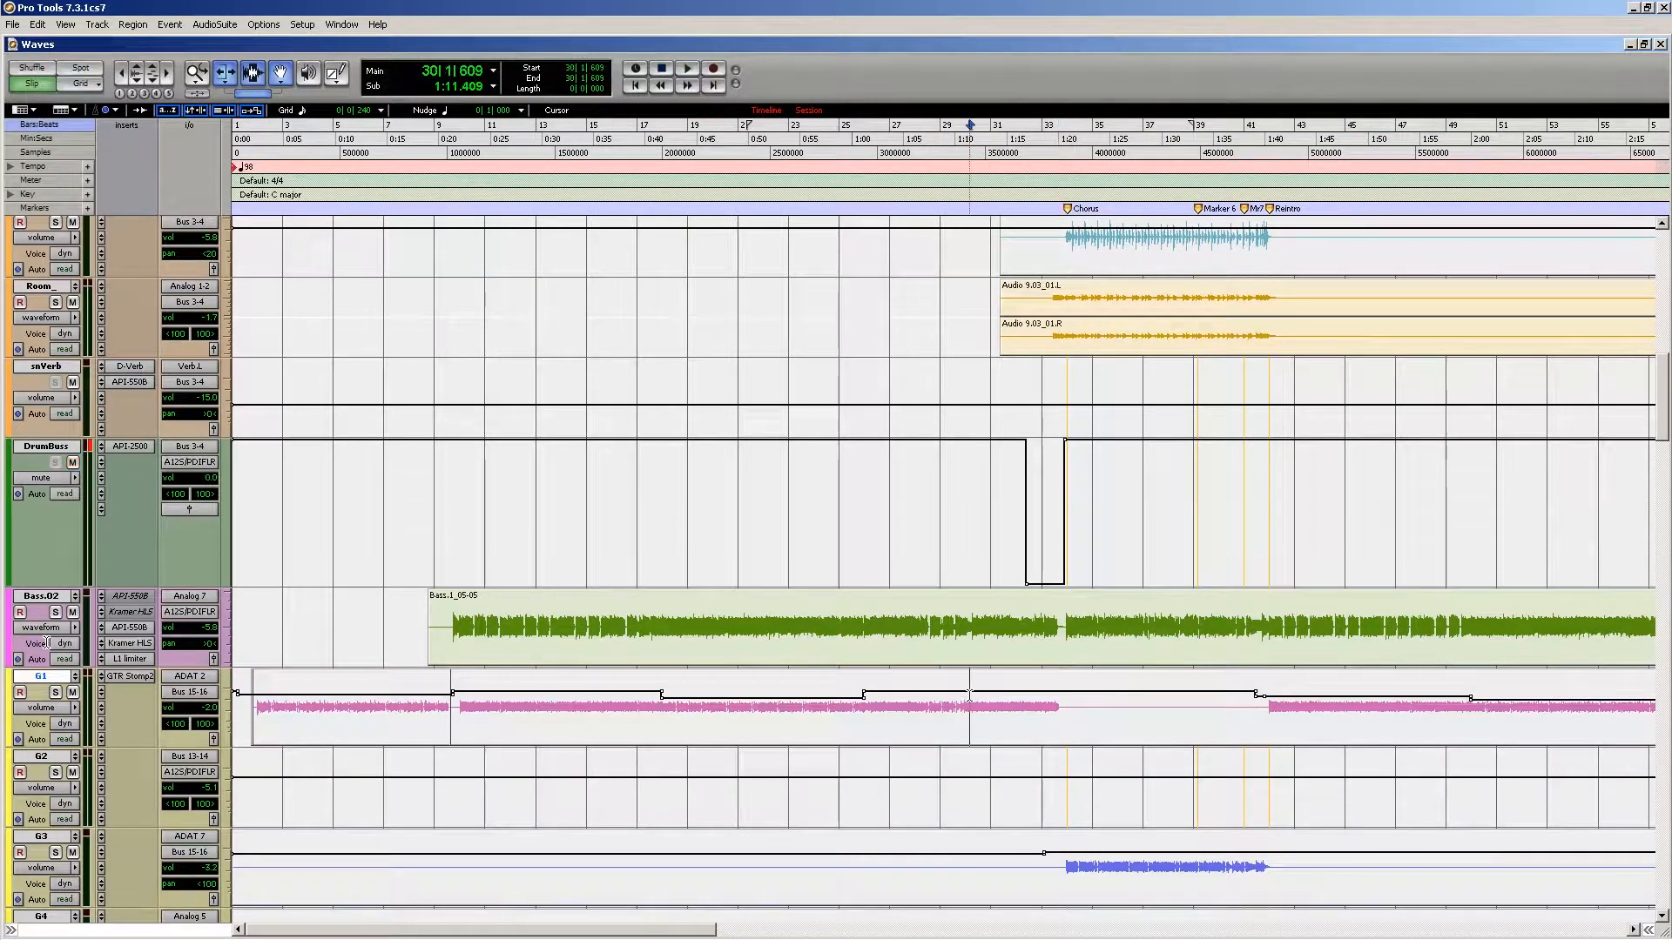
Step: Play the mix from about bar 31 on G1 into the Chorus, and stop playback
scroll(1044, 696, "down", 3)
scroll(1054, 666, "down", 2)
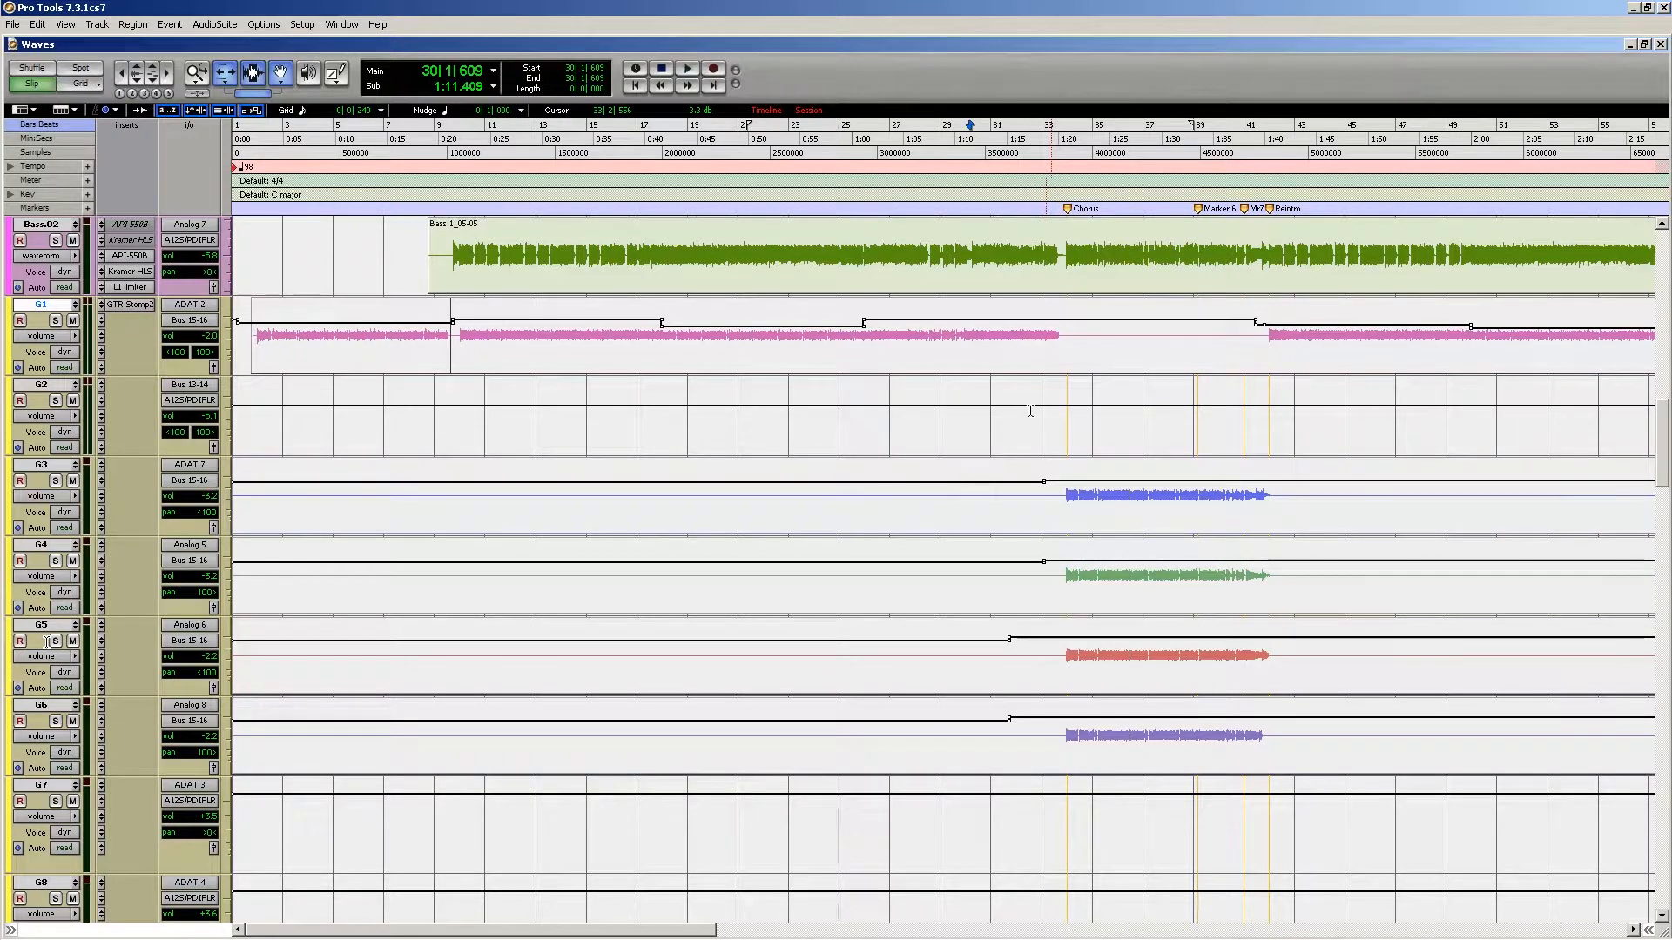
left_click(1012, 340)
key("space")
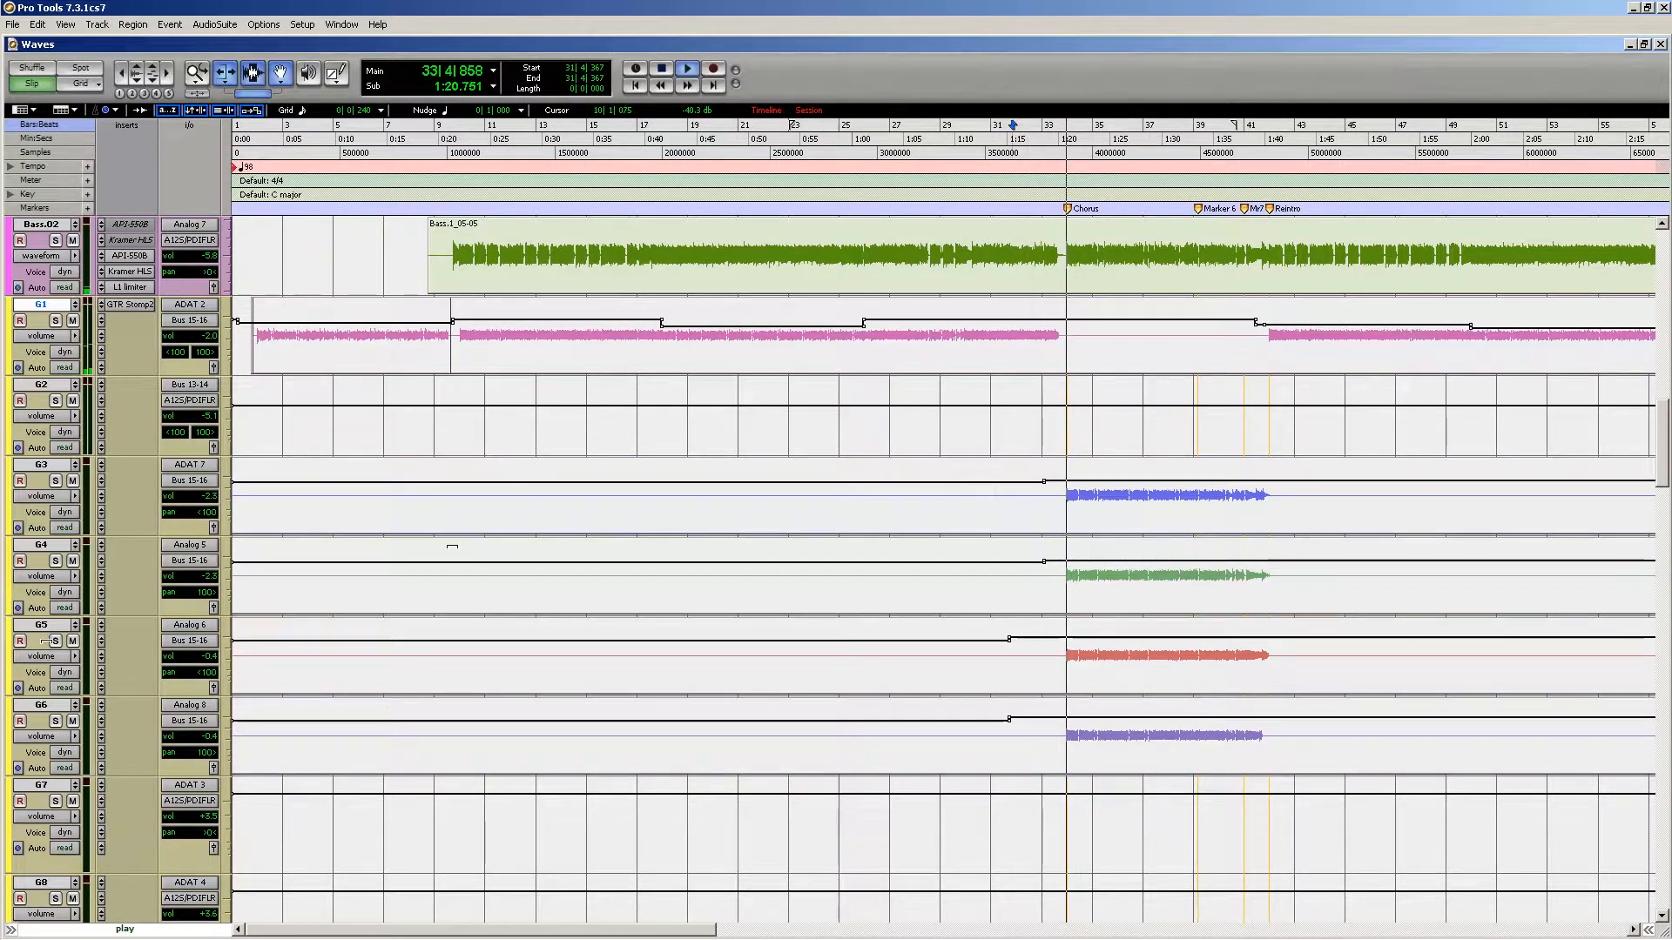
key("space")
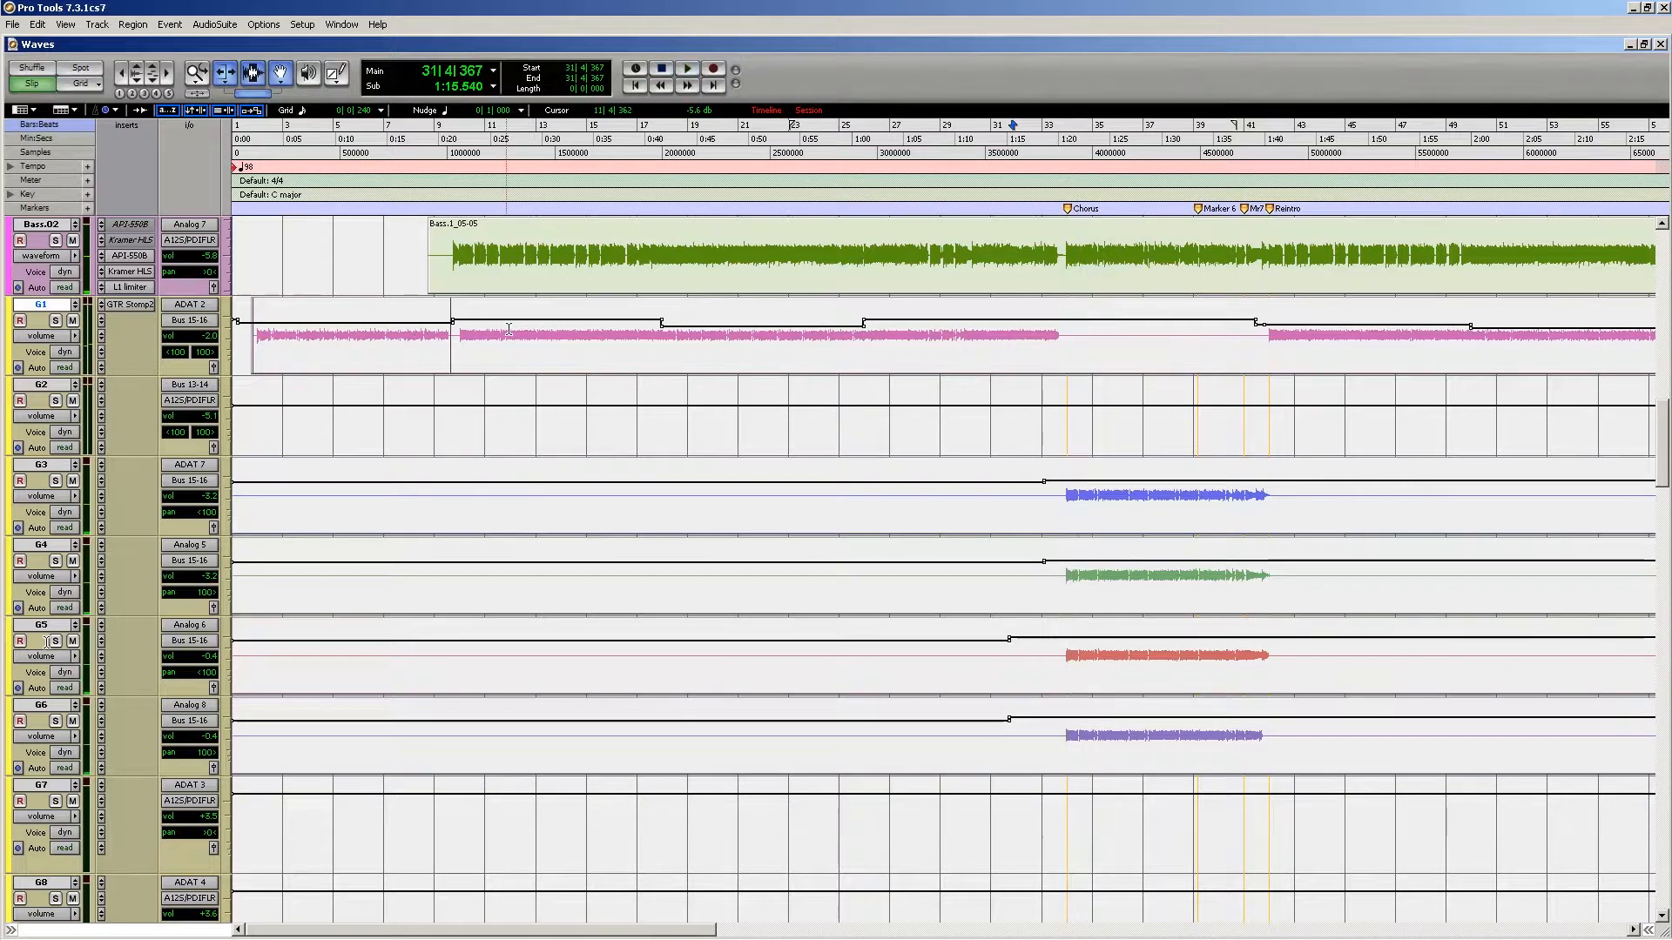
Step: Highlight the G1 part from about bar 11 to bar 31, and return the edit cursor to about bar 30
left_click_drag(509, 335, 552, 335)
left_click(996, 340, "shift")
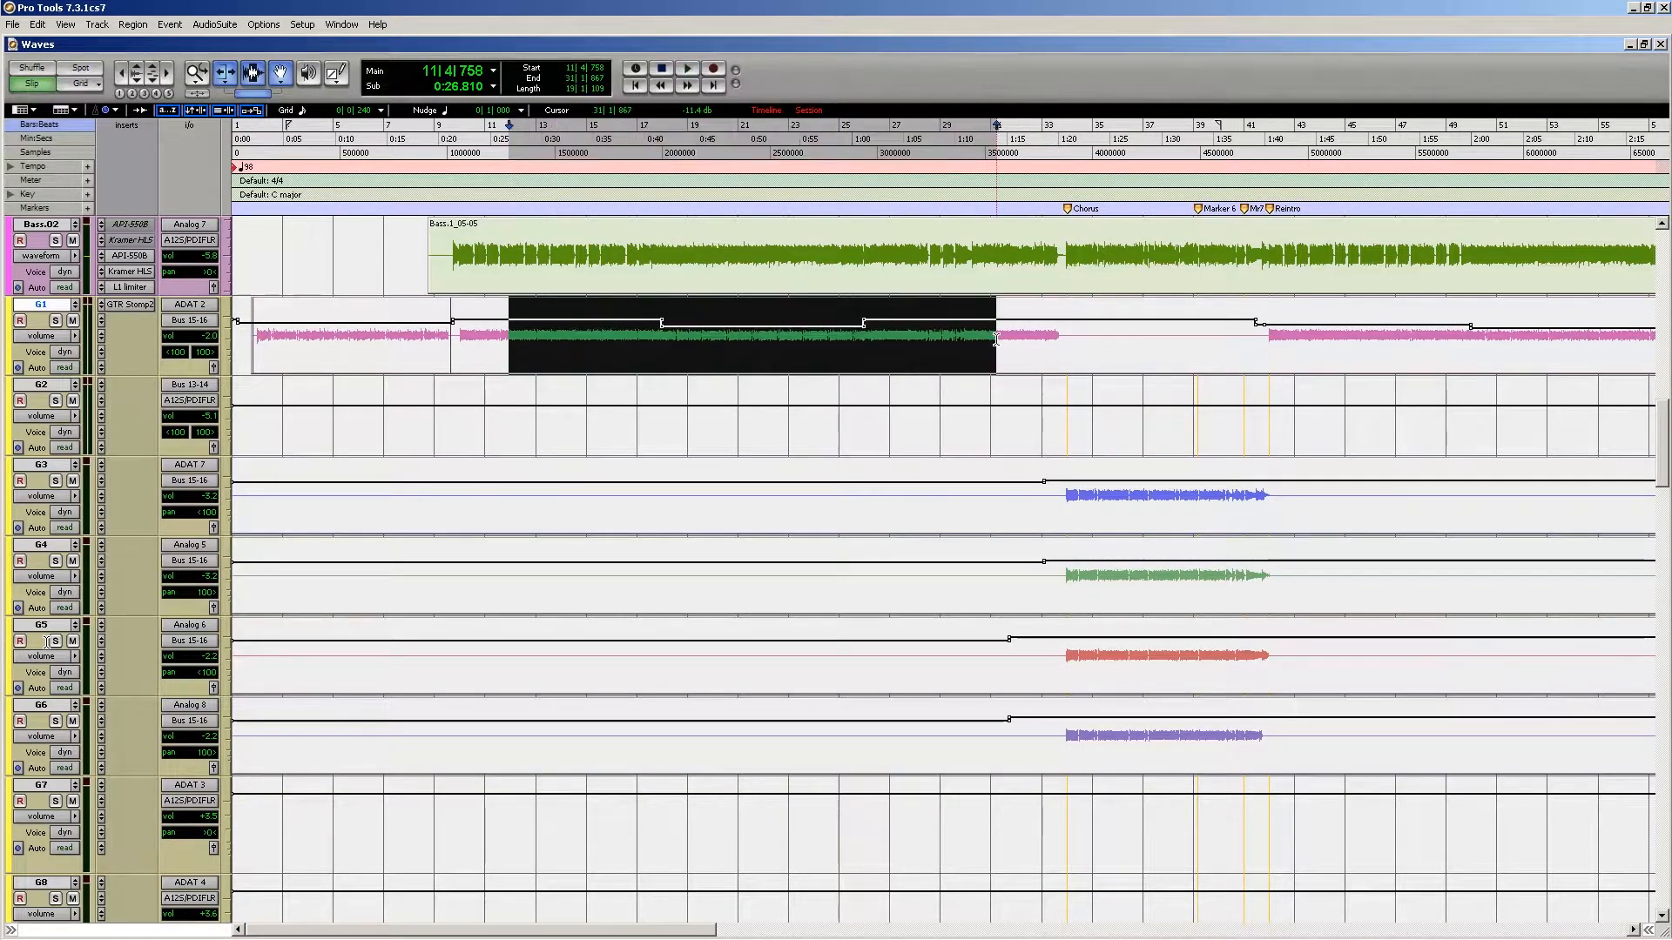
left_click(982, 332)
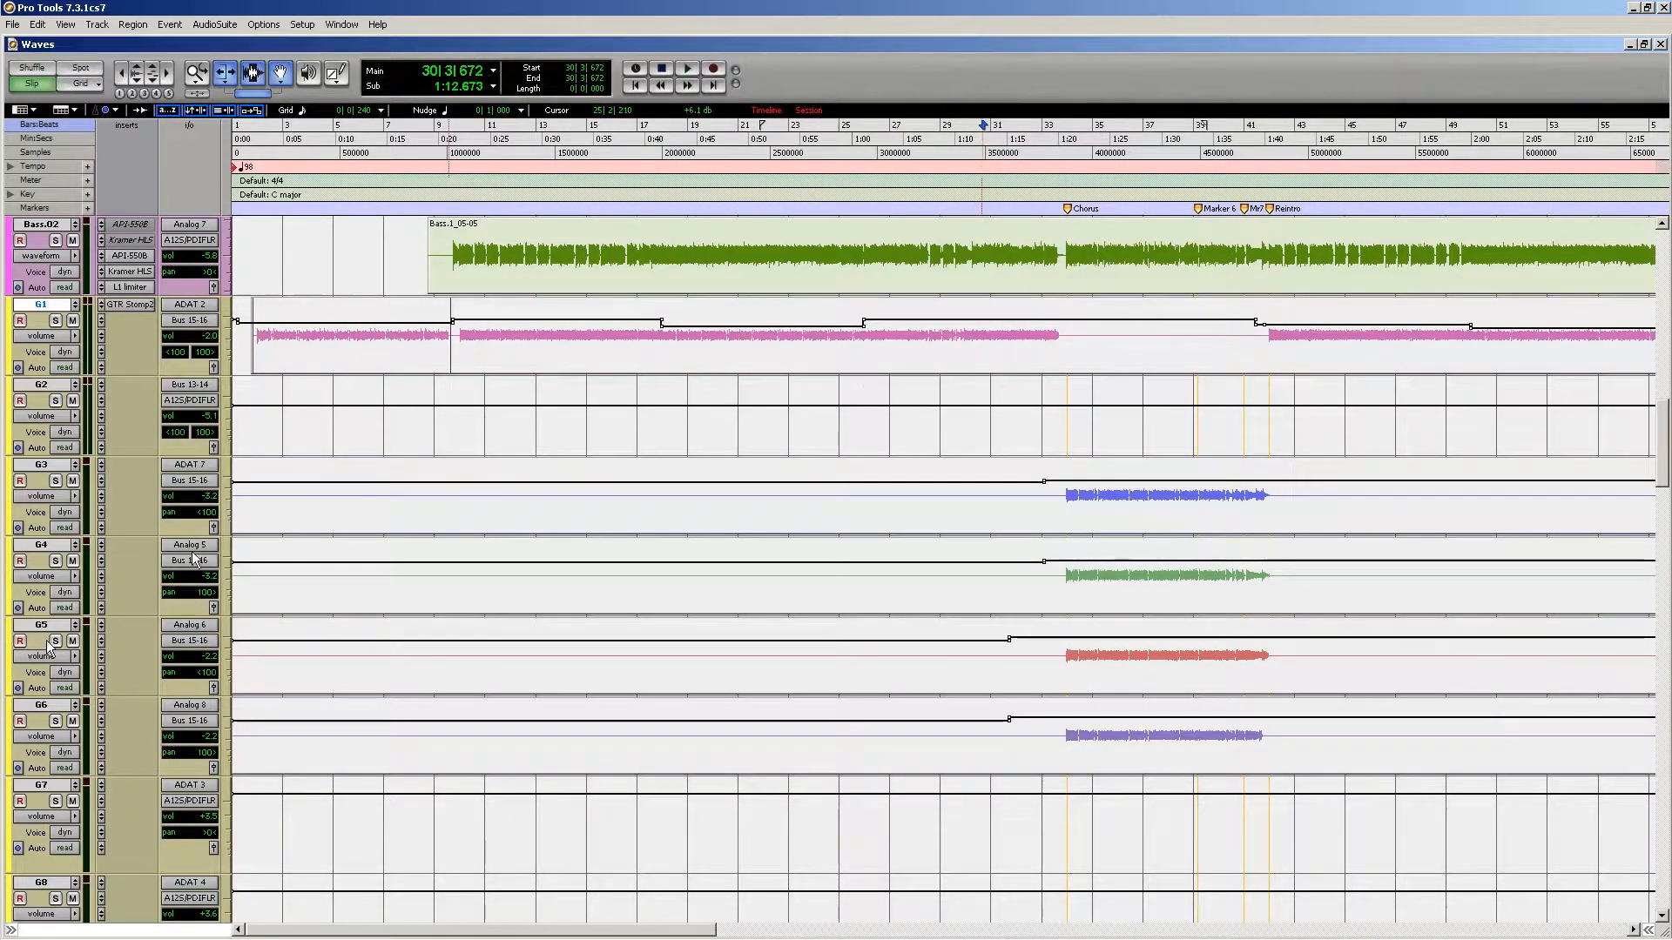
Step: Solo G3 briefly and place the edit cursor on it just before the Chorus, at about bar 33
left_click(55, 482)
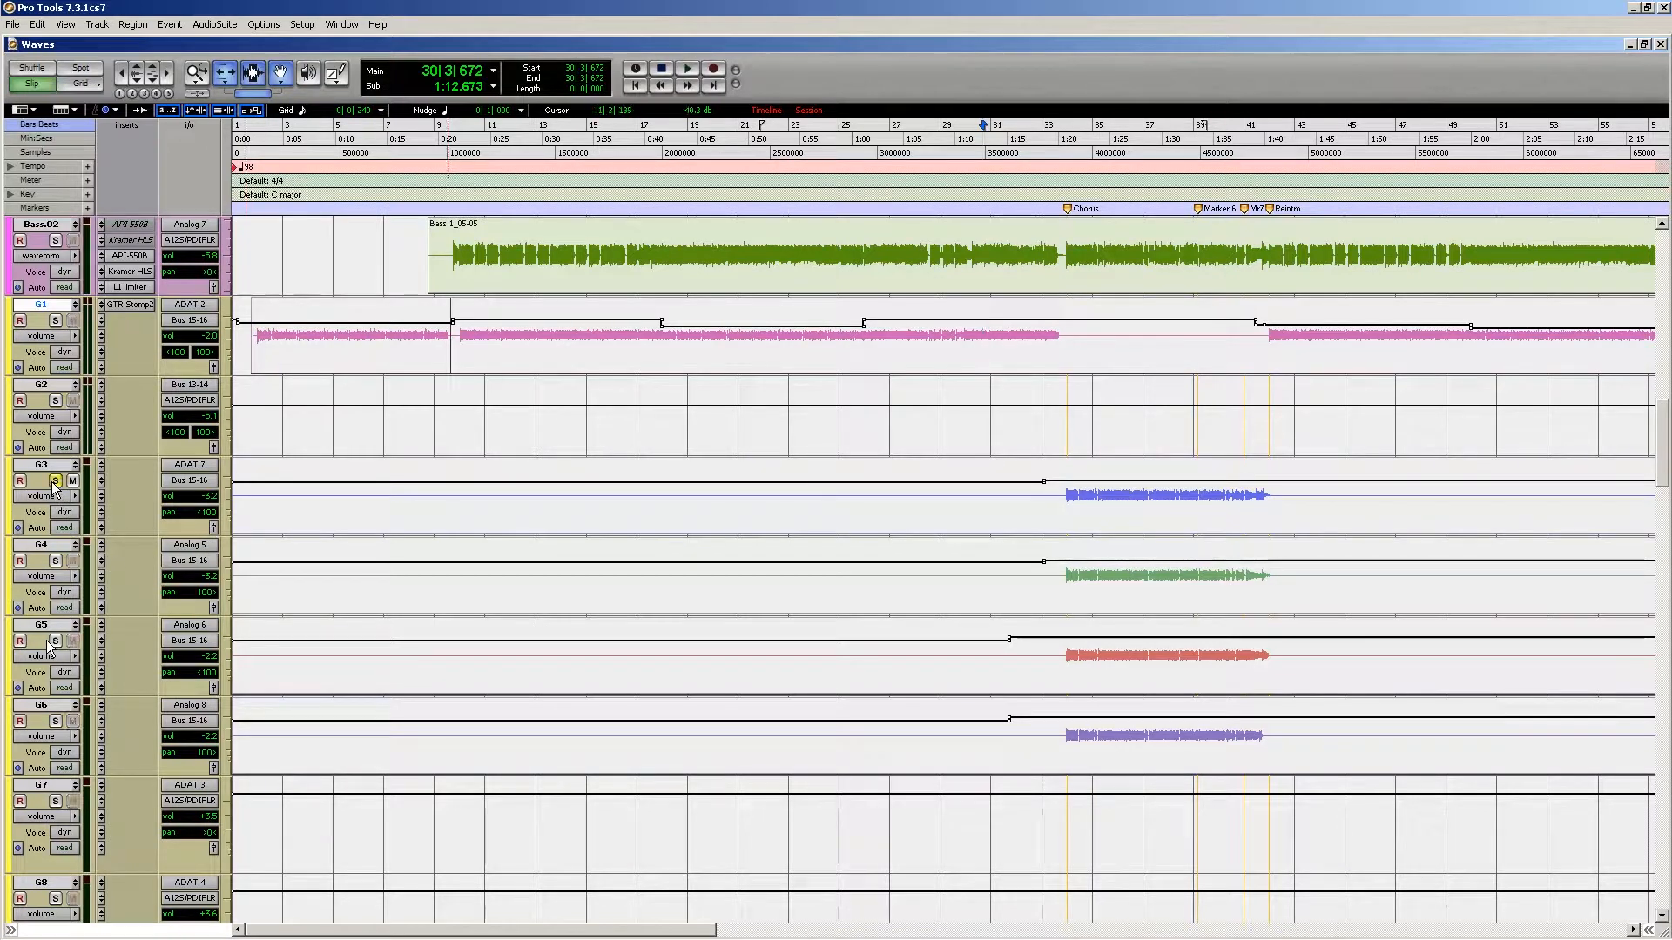
left_click(1035, 503)
left_click(1014, 505)
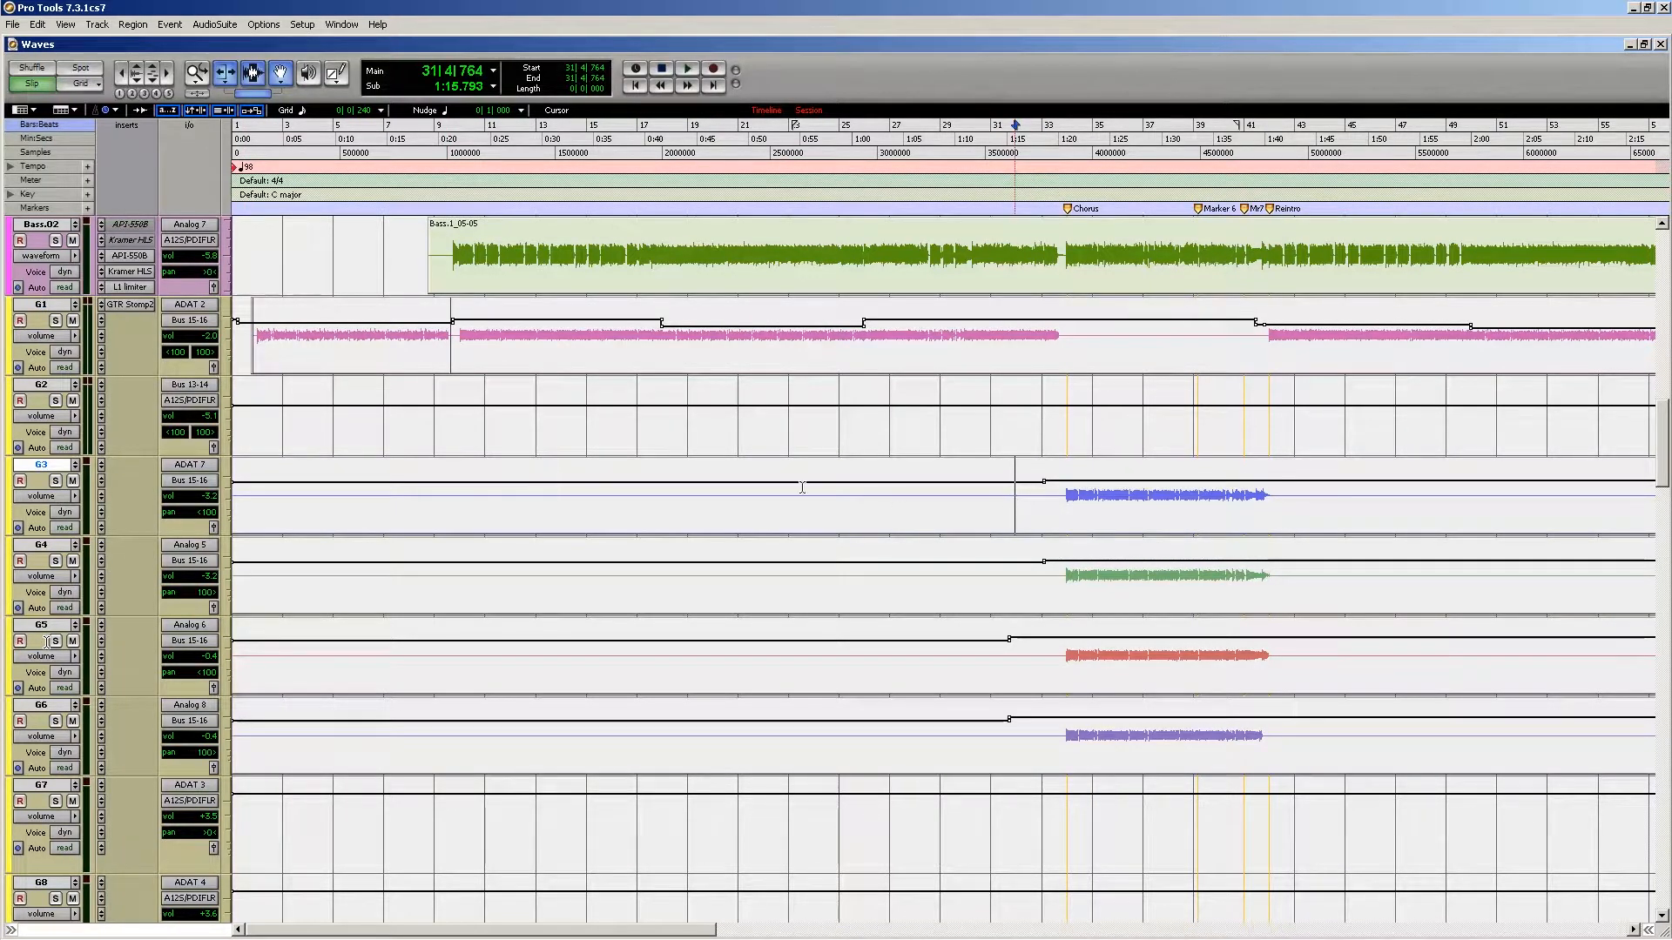
left_click(1060, 505)
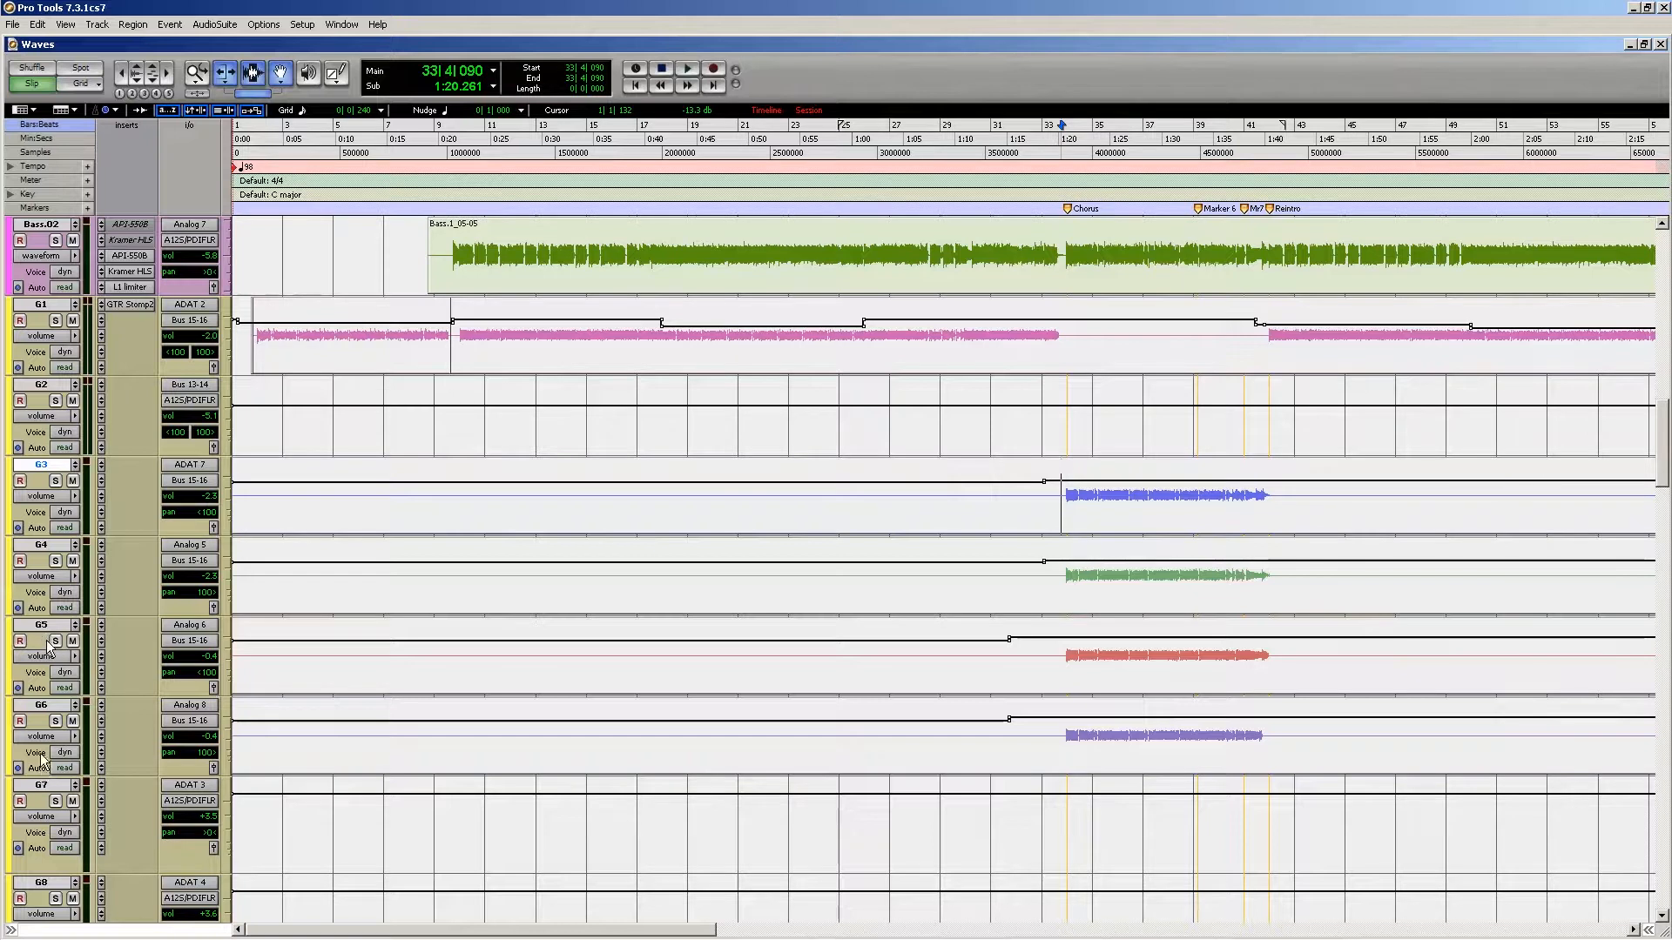
Step: Select tracks G3 to G6 and look over the guitar tracks down to the Guitars bus
left_click(44, 706, "shift")
scroll(239, 673, "down", 4)
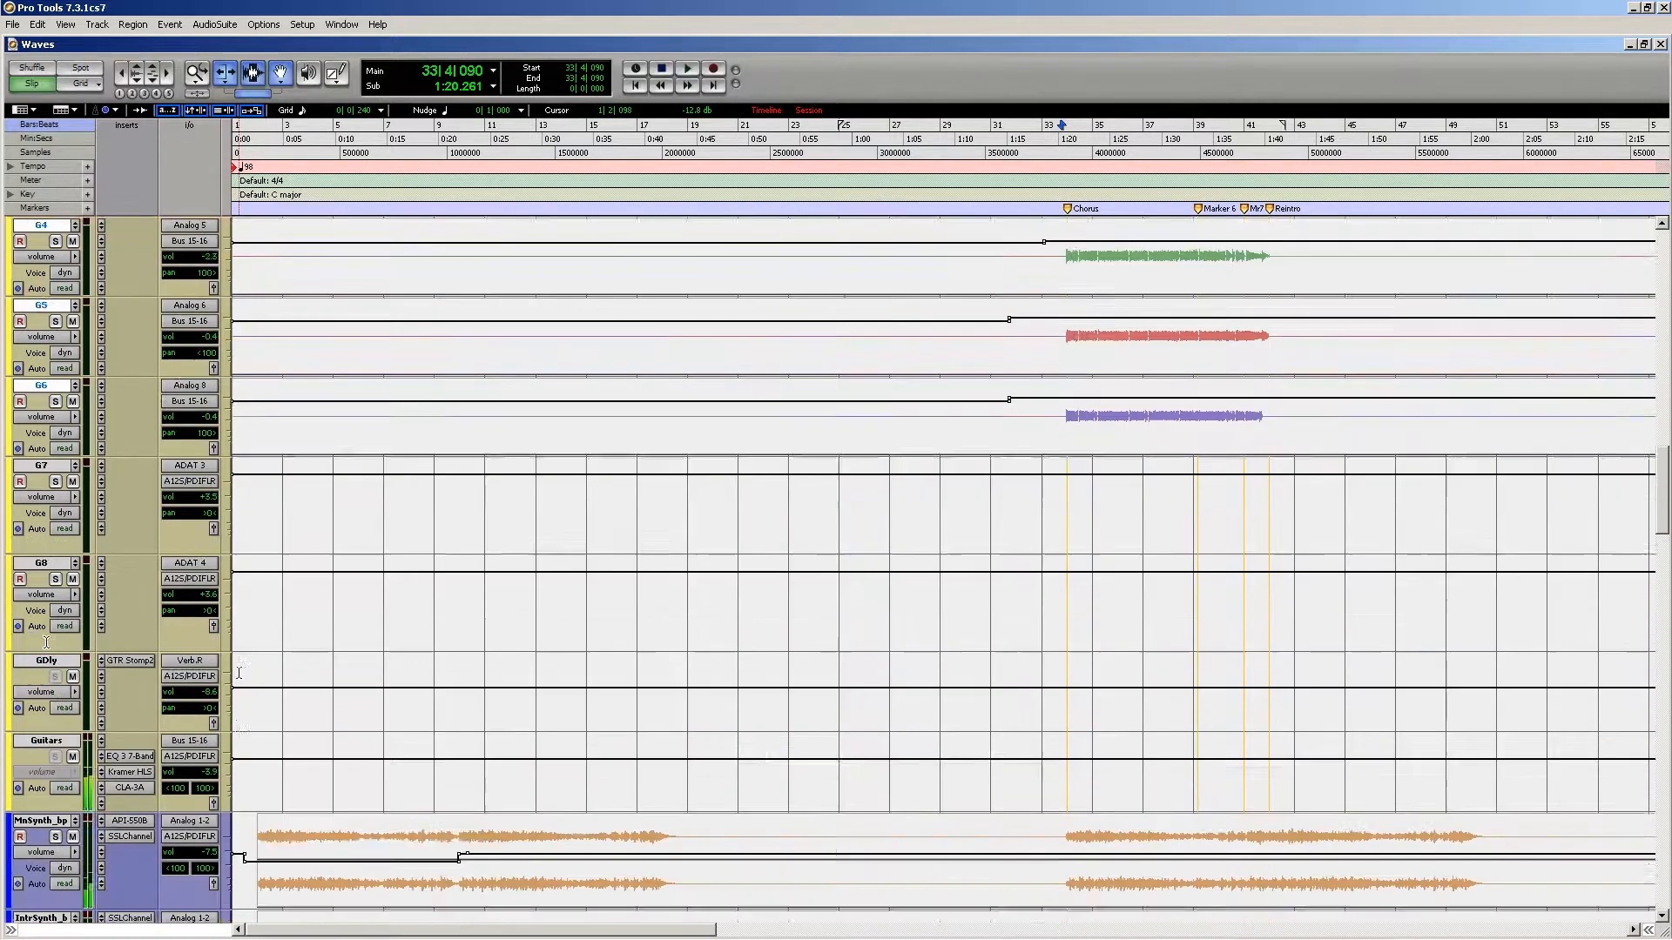
scroll(46, 642, "down", 1)
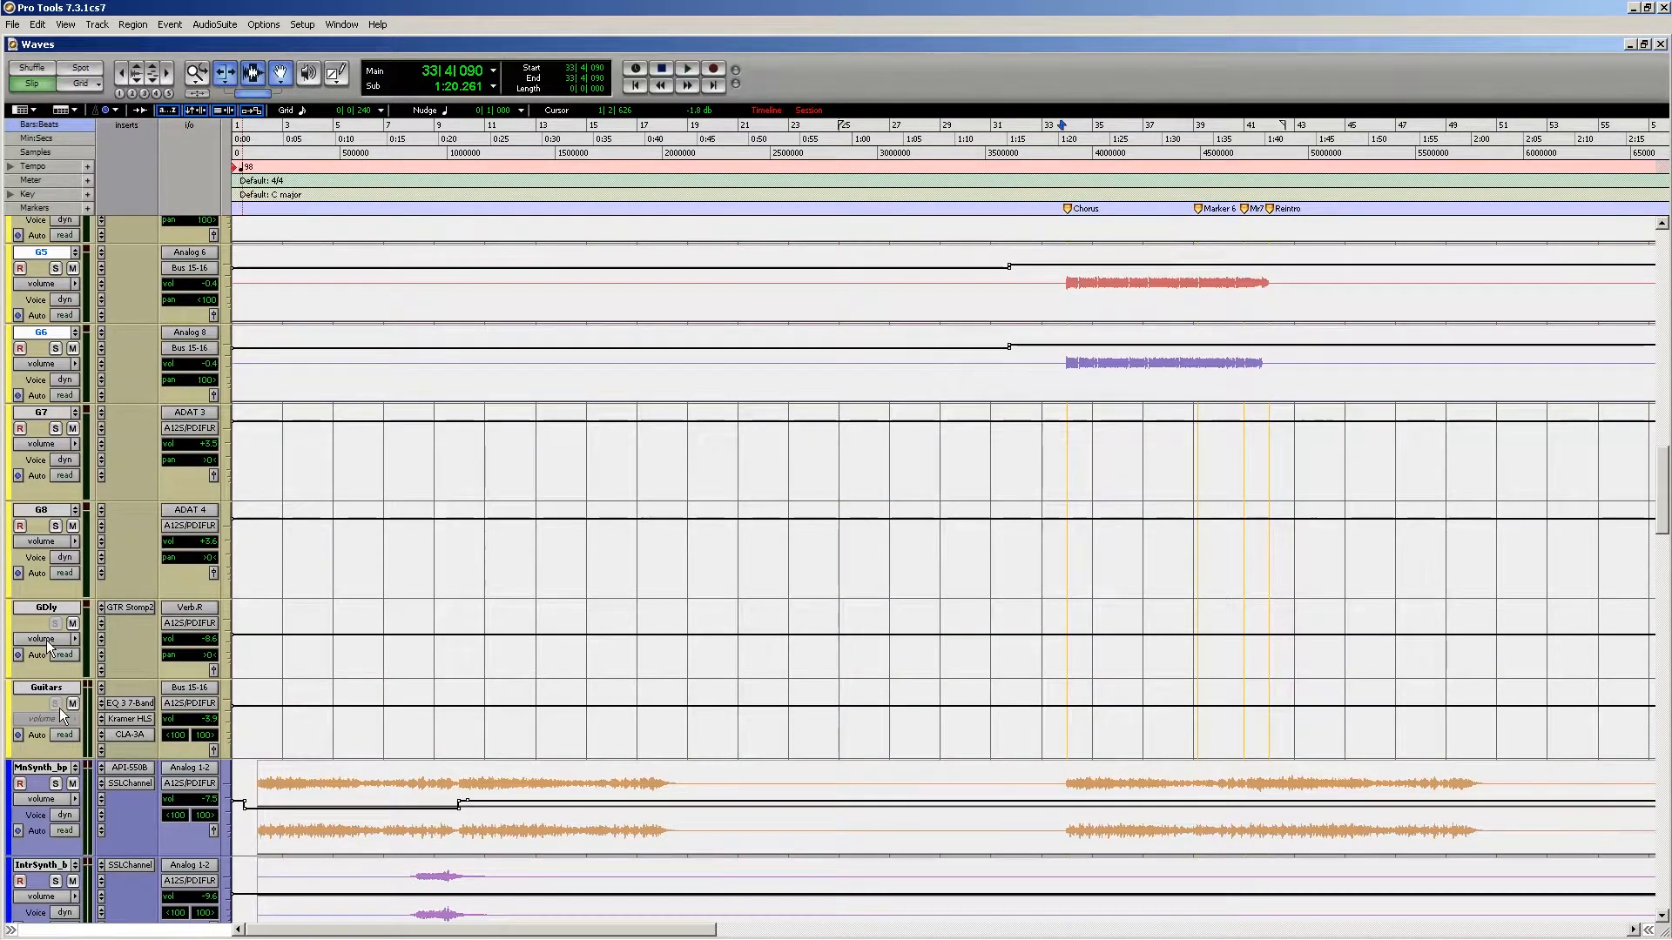
scroll(725, 549, "up", 5)
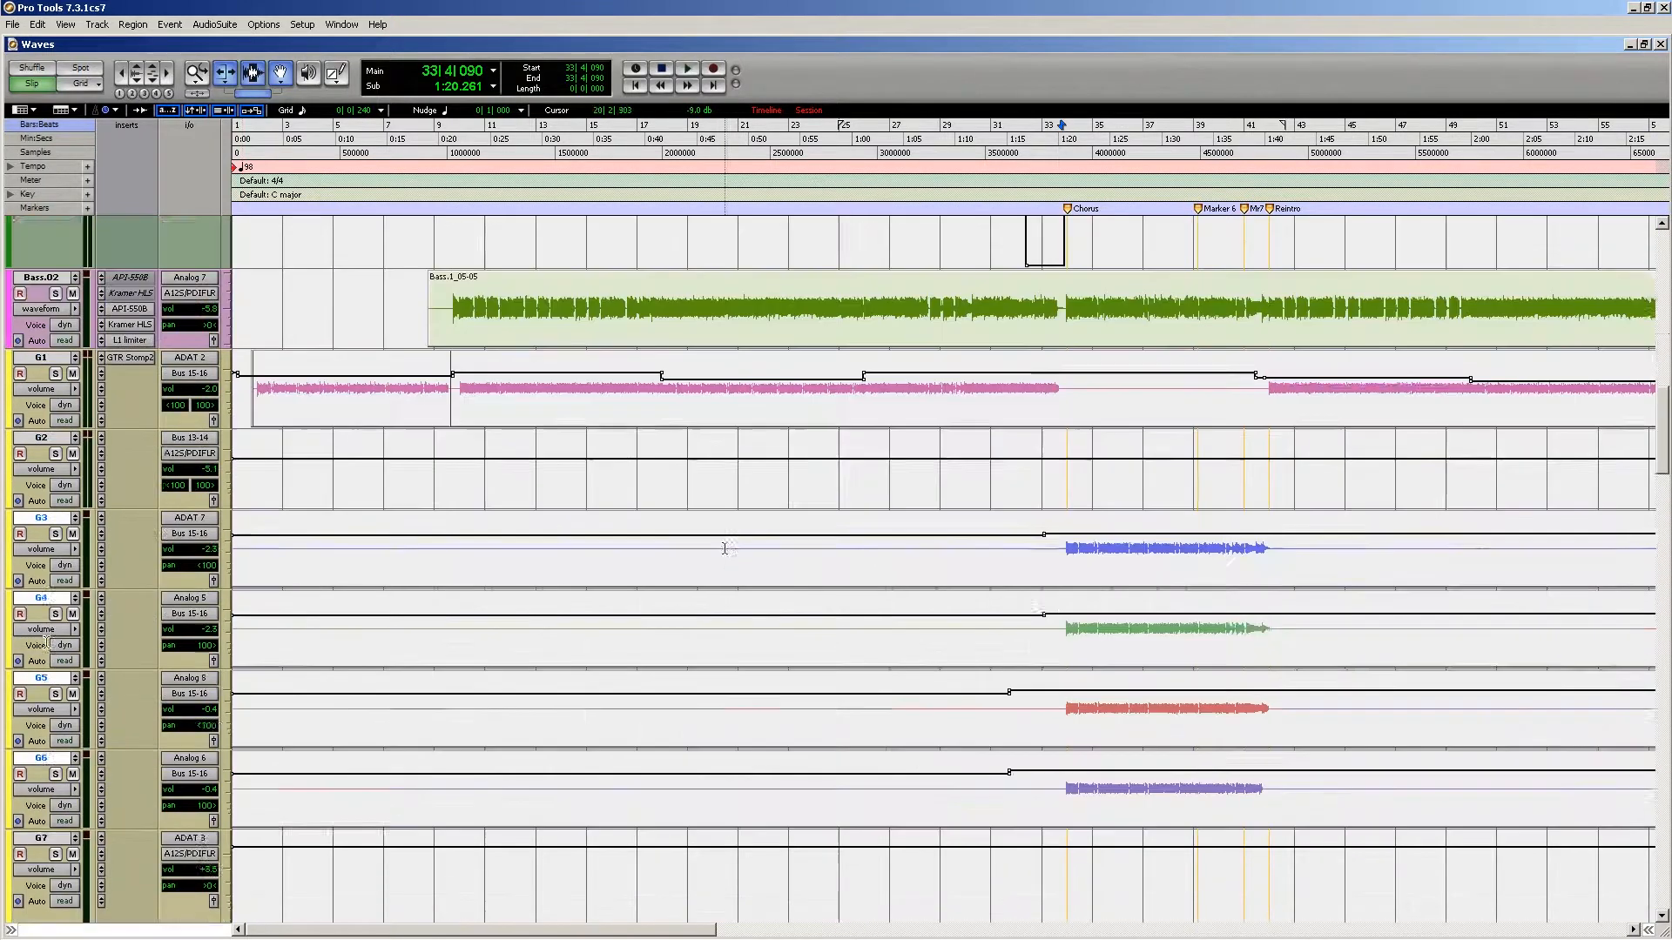
scroll(725, 548, "up", 1)
Step: Play the mix from just before the Chorus and solo the G3 to G6 guitar tracks
key("space")
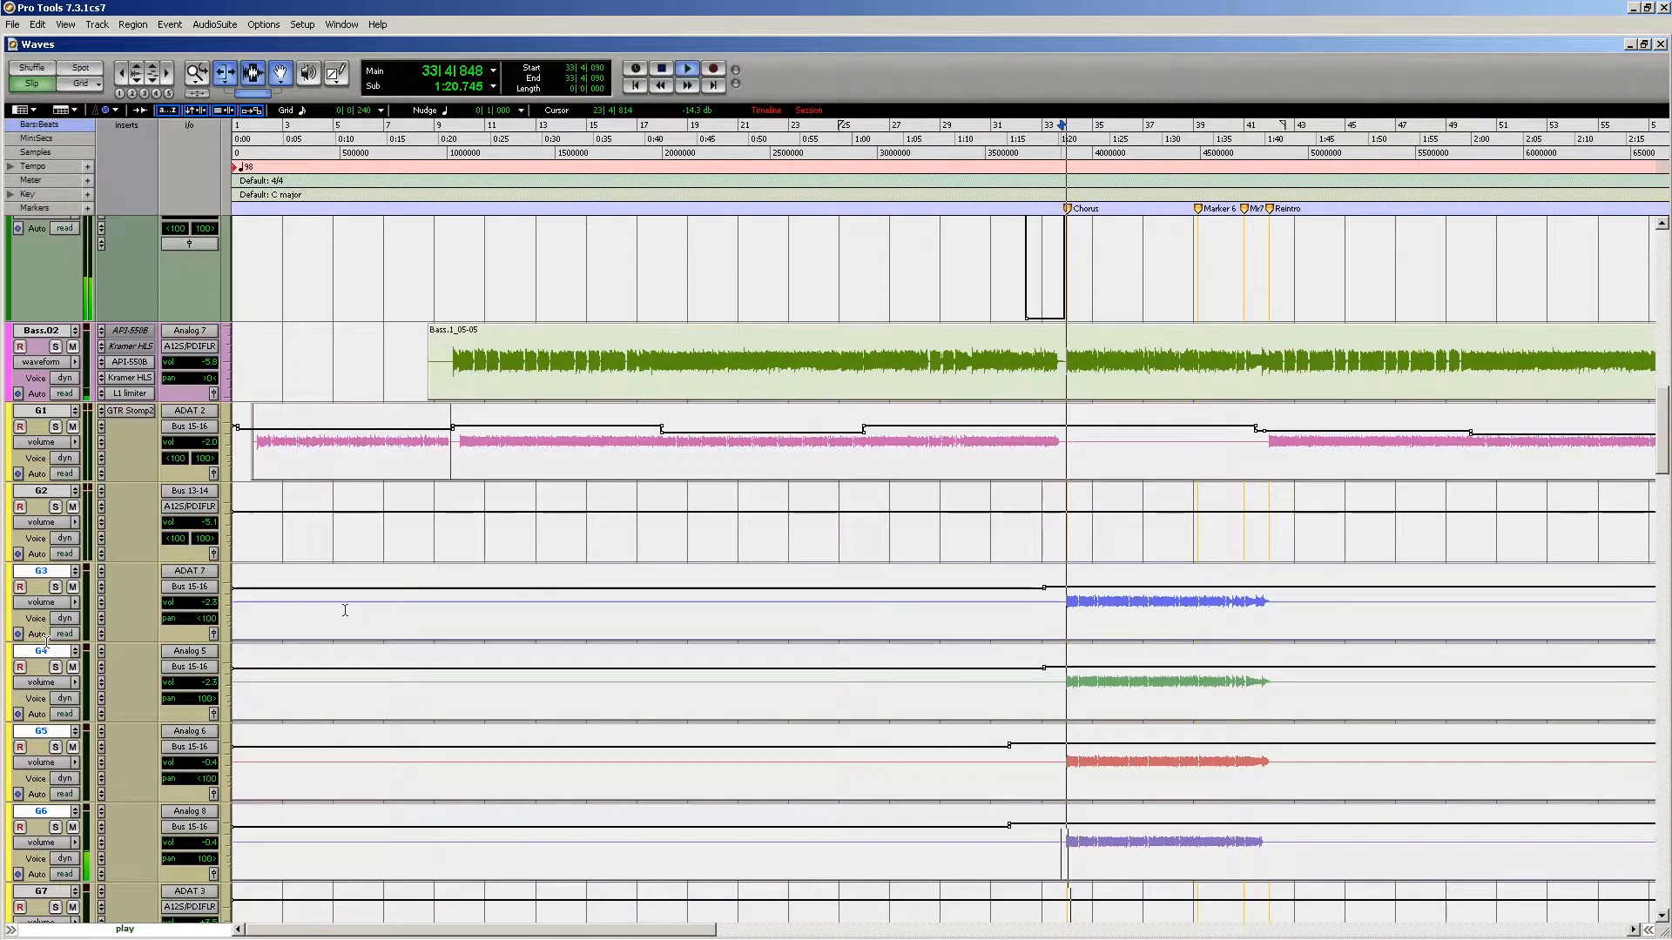
scroll(344, 611, "down", 4)
left_click(55, 535)
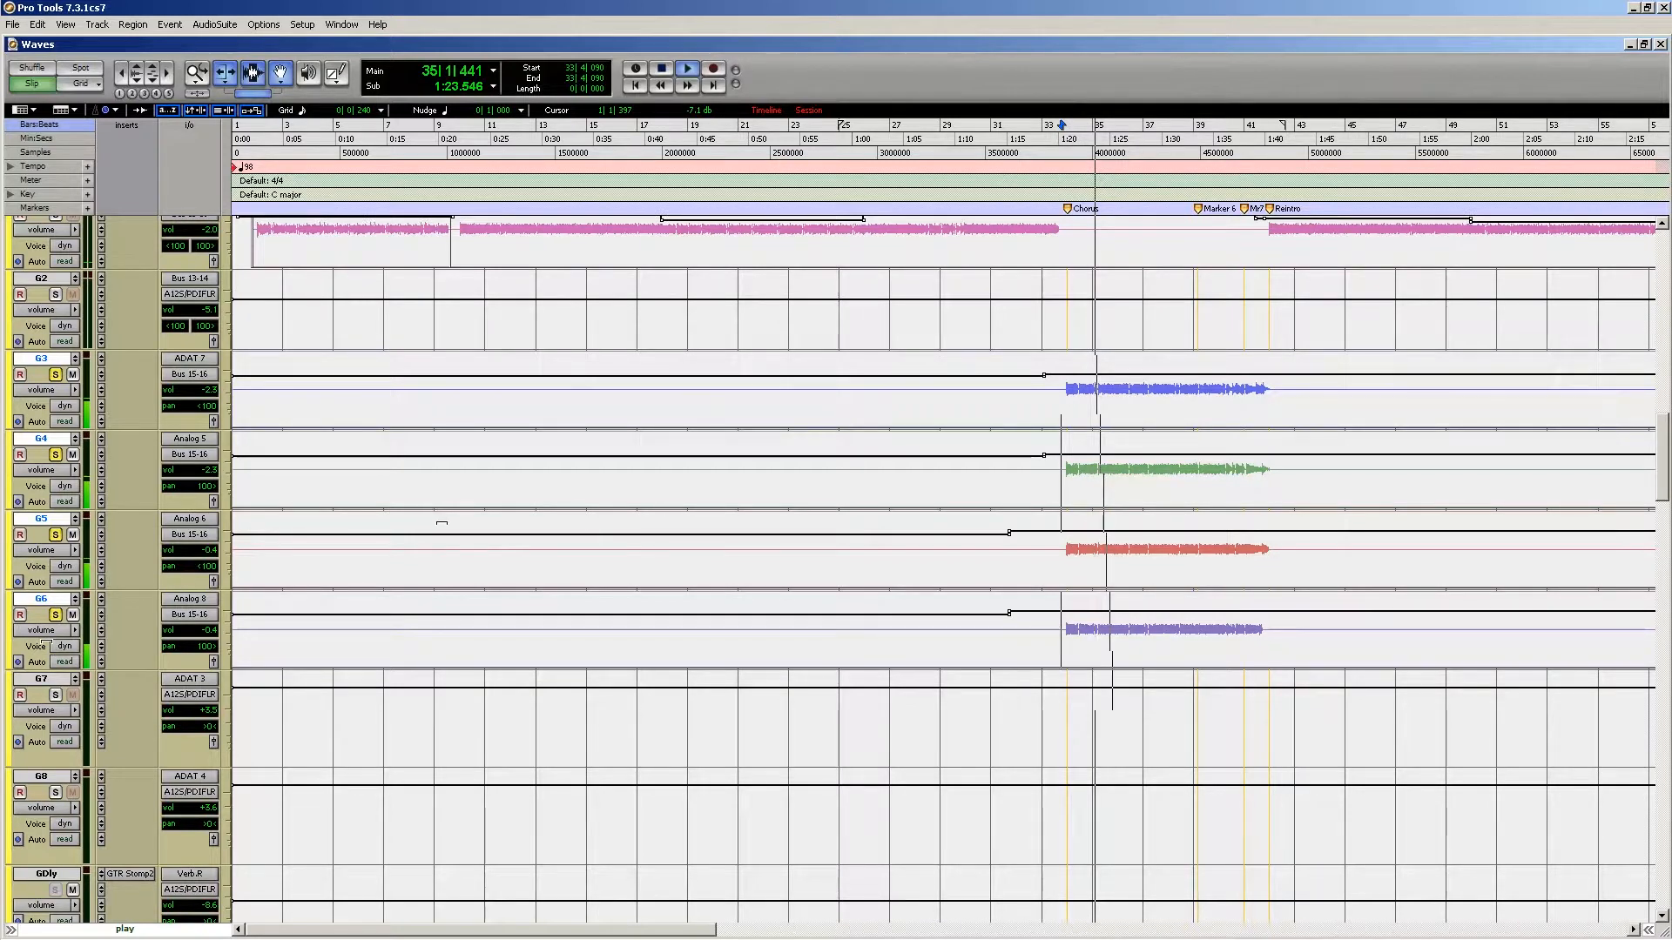
Step: Show the EQ 3 7-Band insert on the Guitars bus during playback, stop playback, and close the plug-in window
scroll(620, 522, "down", 4)
scroll(626, 524, "down", 1)
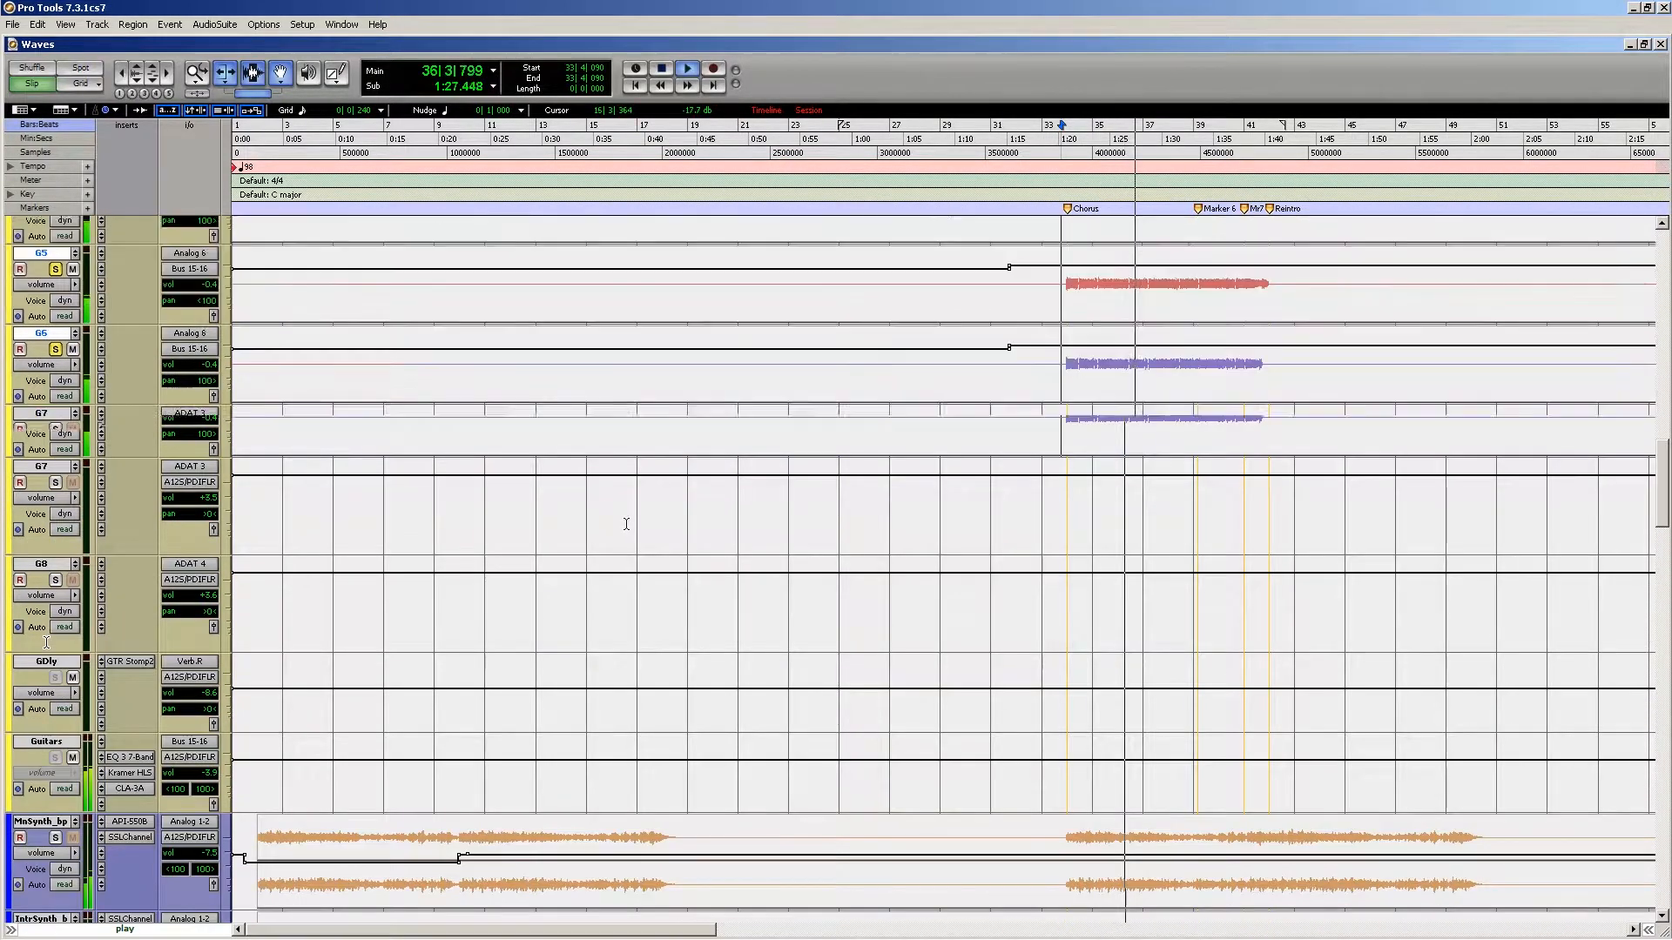
scroll(626, 524, "down", 2)
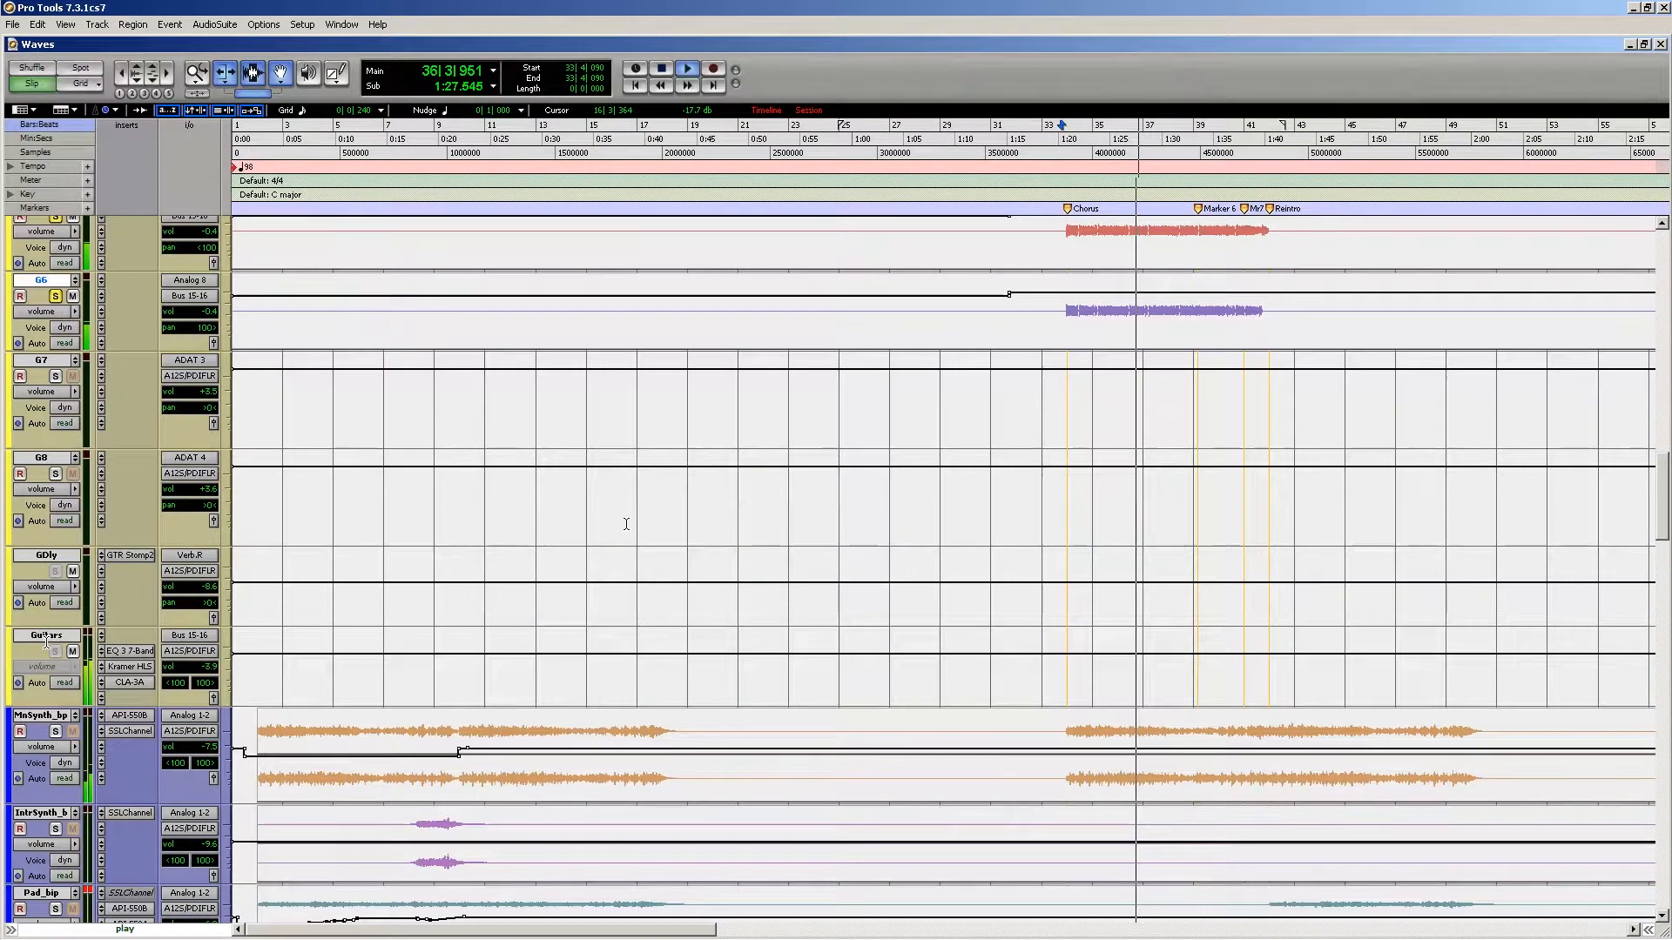
left_click(148, 652)
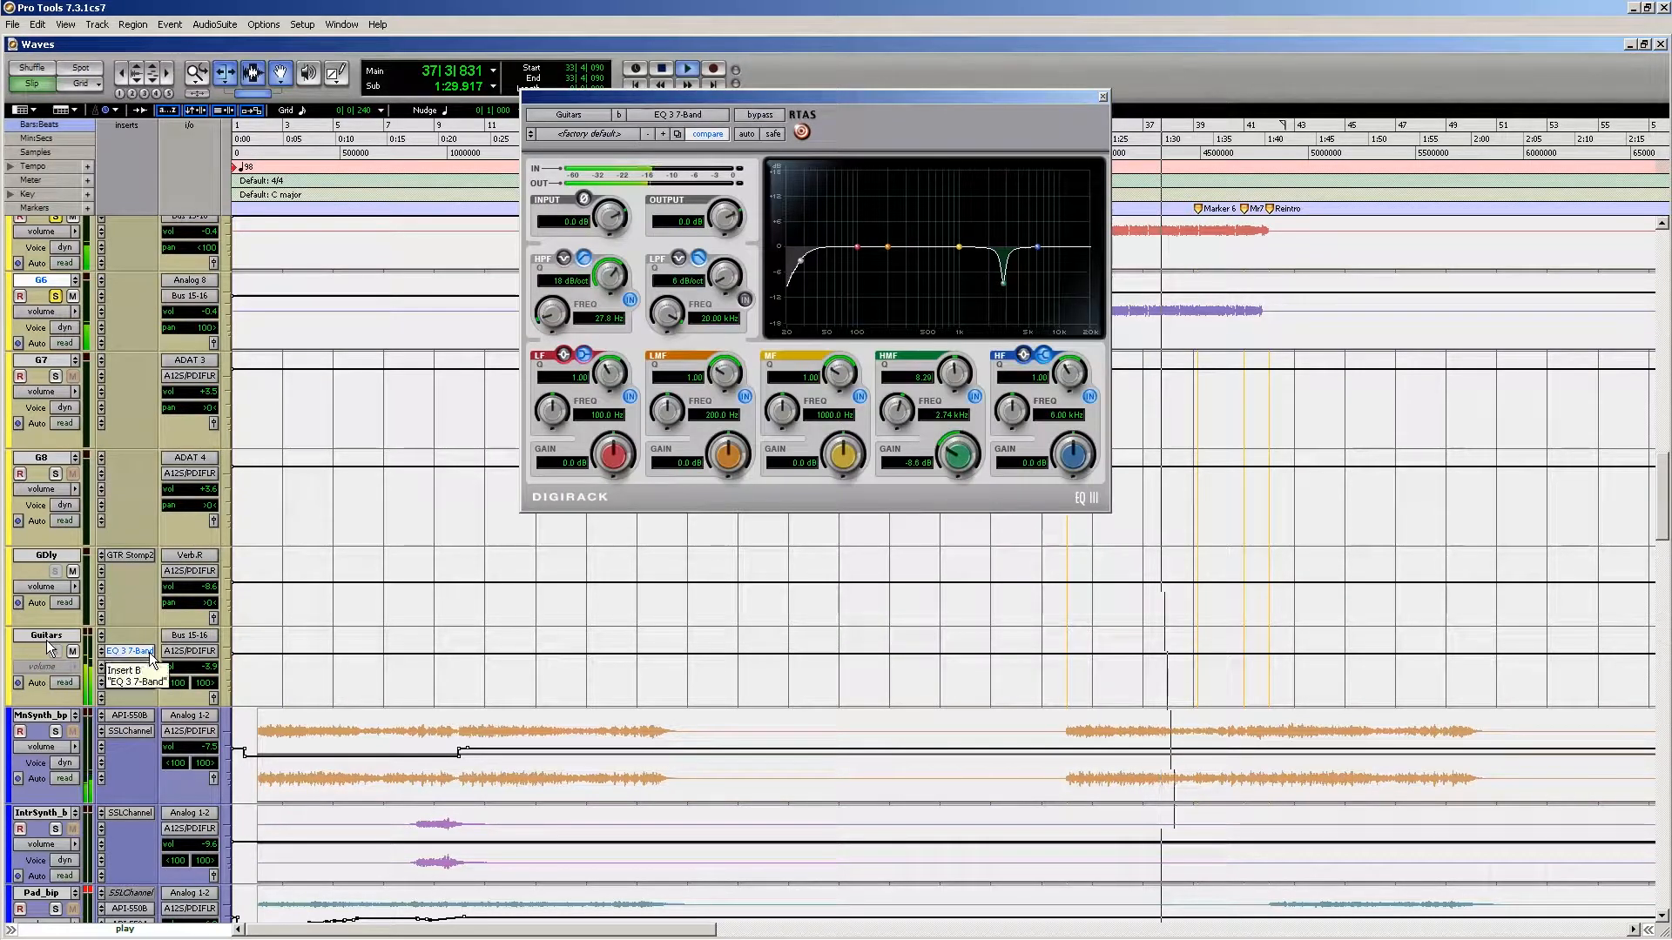
key("space")
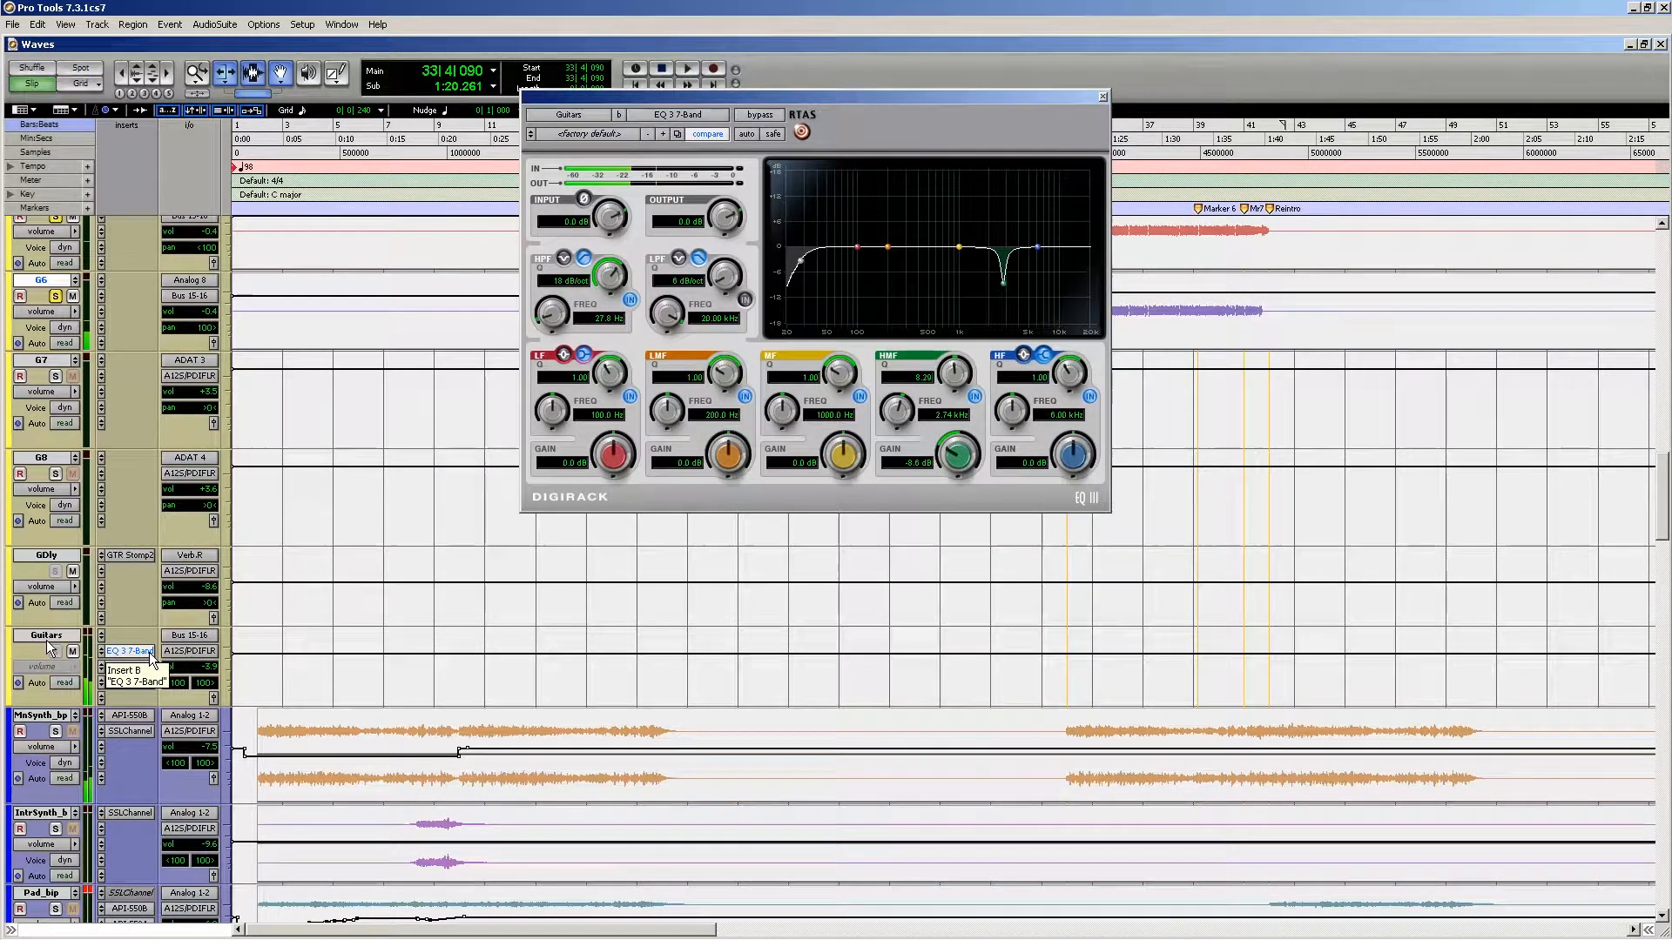
left_click(1104, 99)
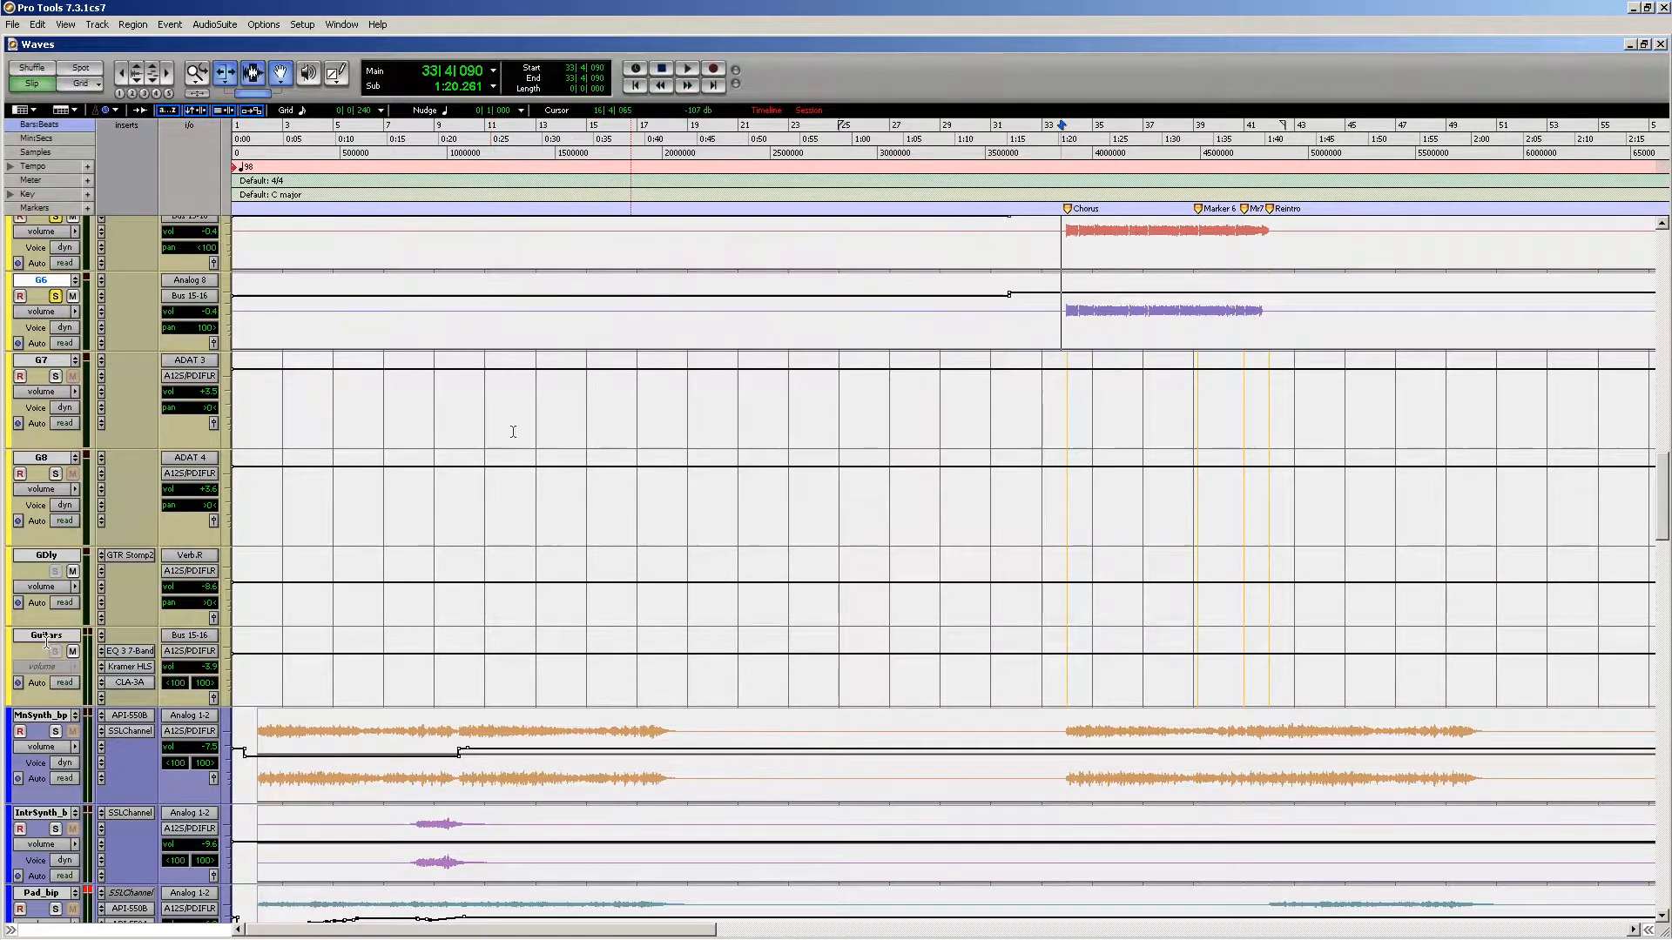
Step: Inspect the Kramer HLS and CLA-3A inserts on the Guitars bus
left_click(130, 667)
left_click(129, 668)
left_click(129, 685)
Step: Look over the tracks from DrumBuss down to the Guitars bus and along the G3 to G6 parts to the second Chorus
scroll(1184, 405, "up", 3)
scroll(1184, 405, "up", 3)
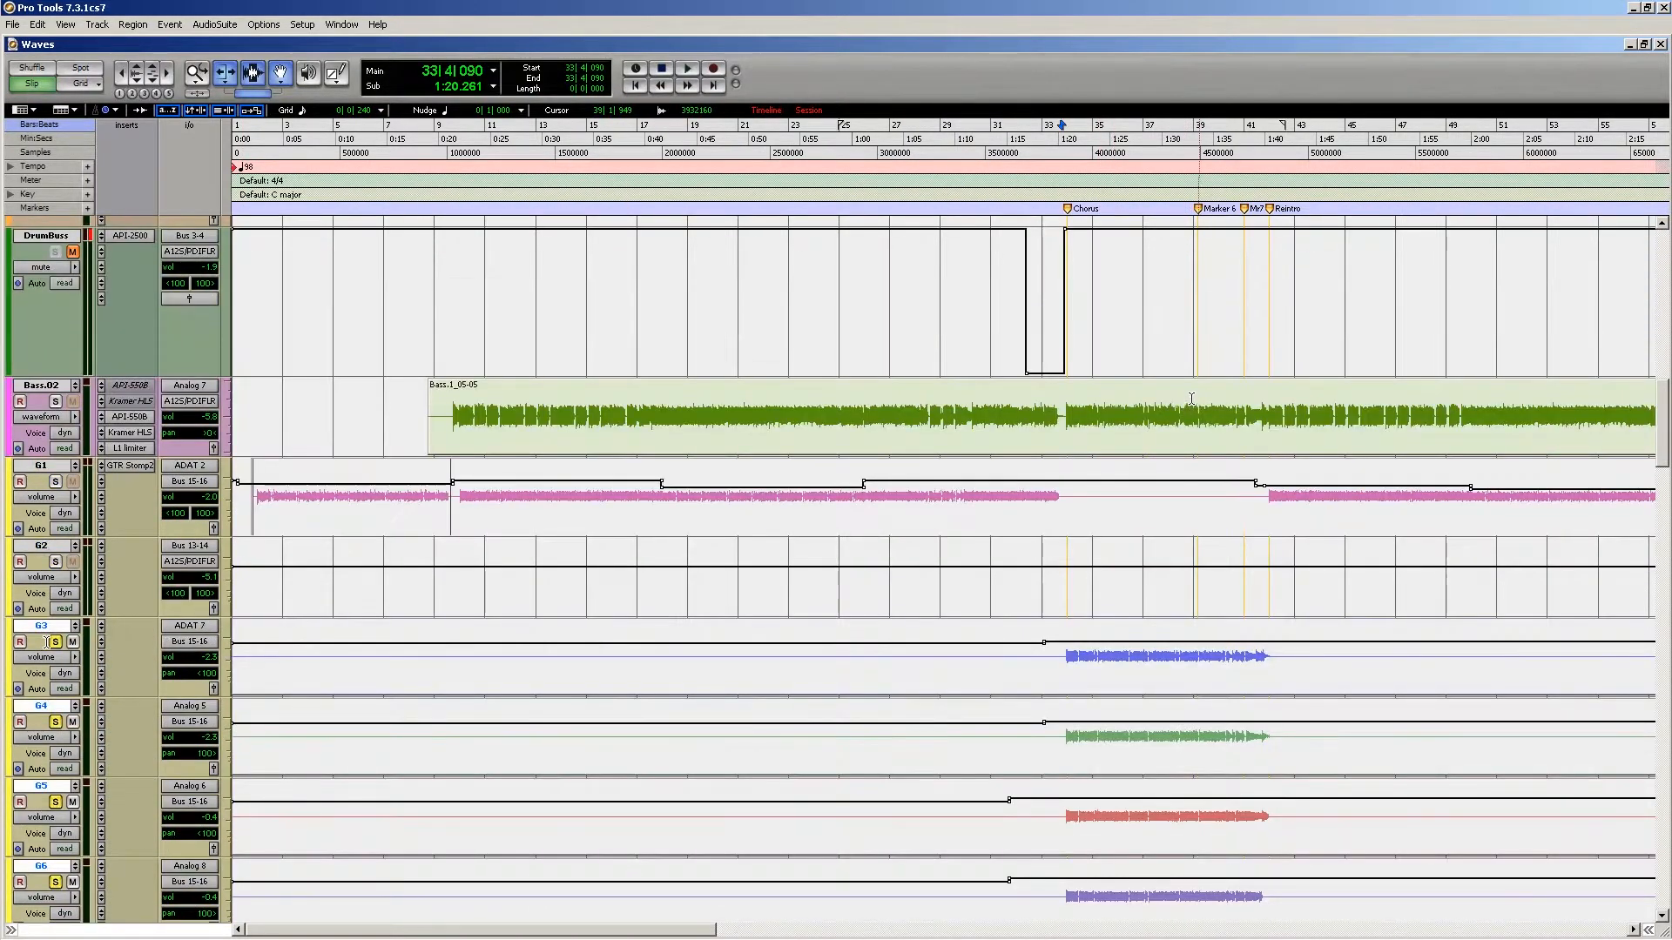
scroll(1218, 416, "down", 2)
scroll(1164, 504, "down", 3)
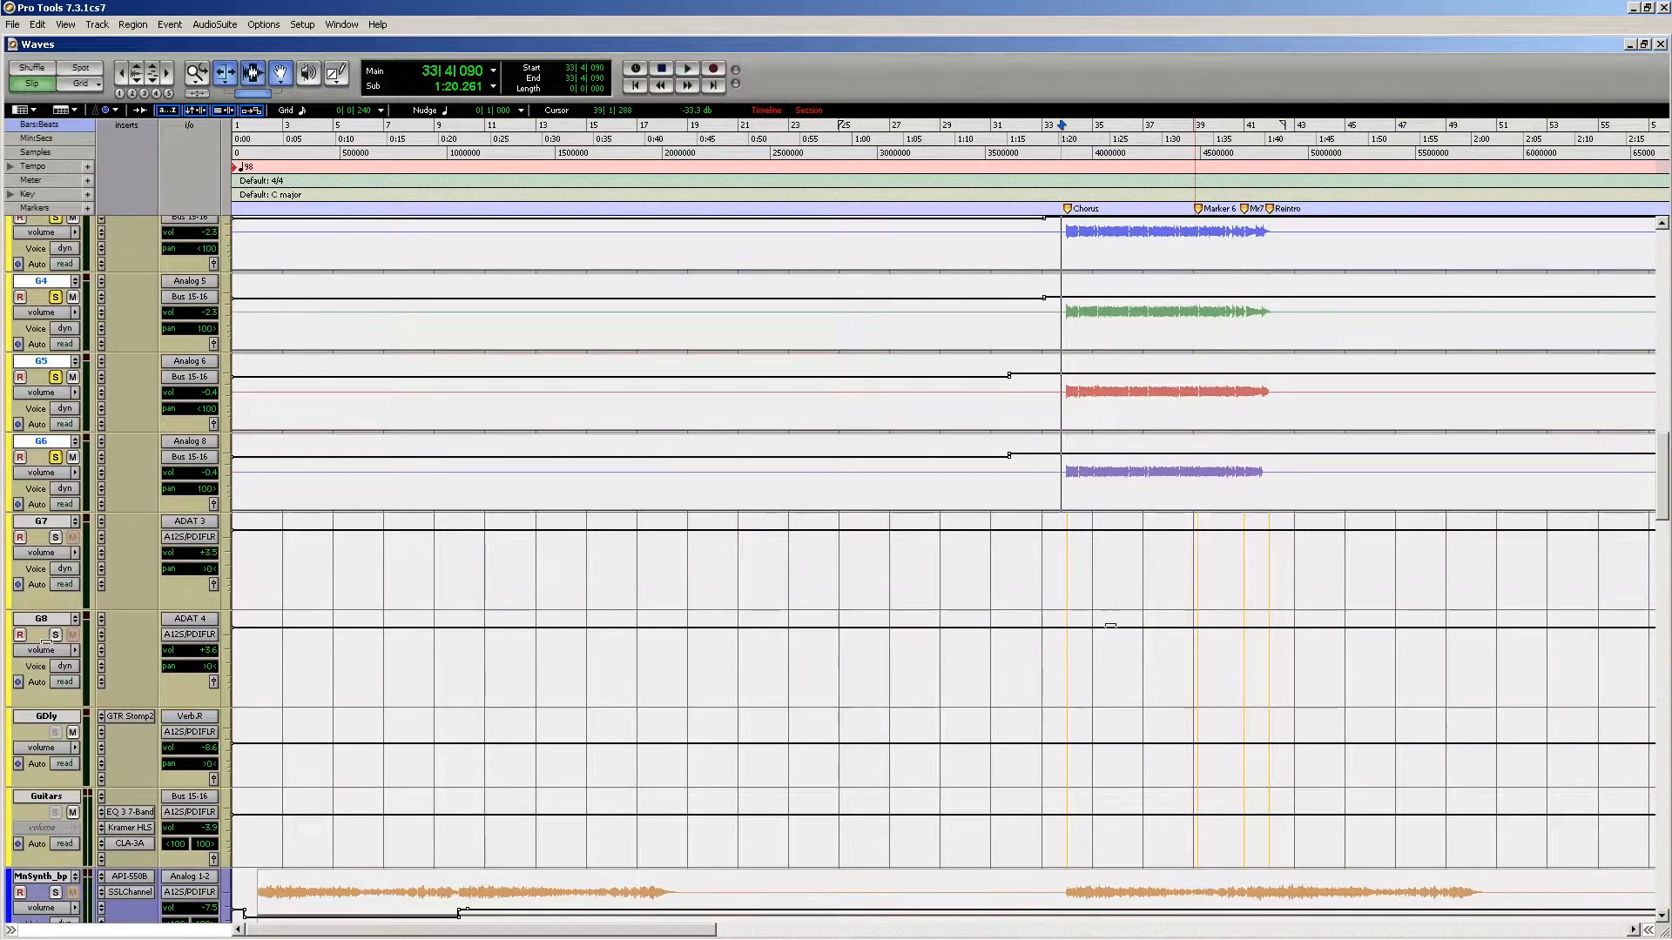
scroll(1054, 623, "right", 3)
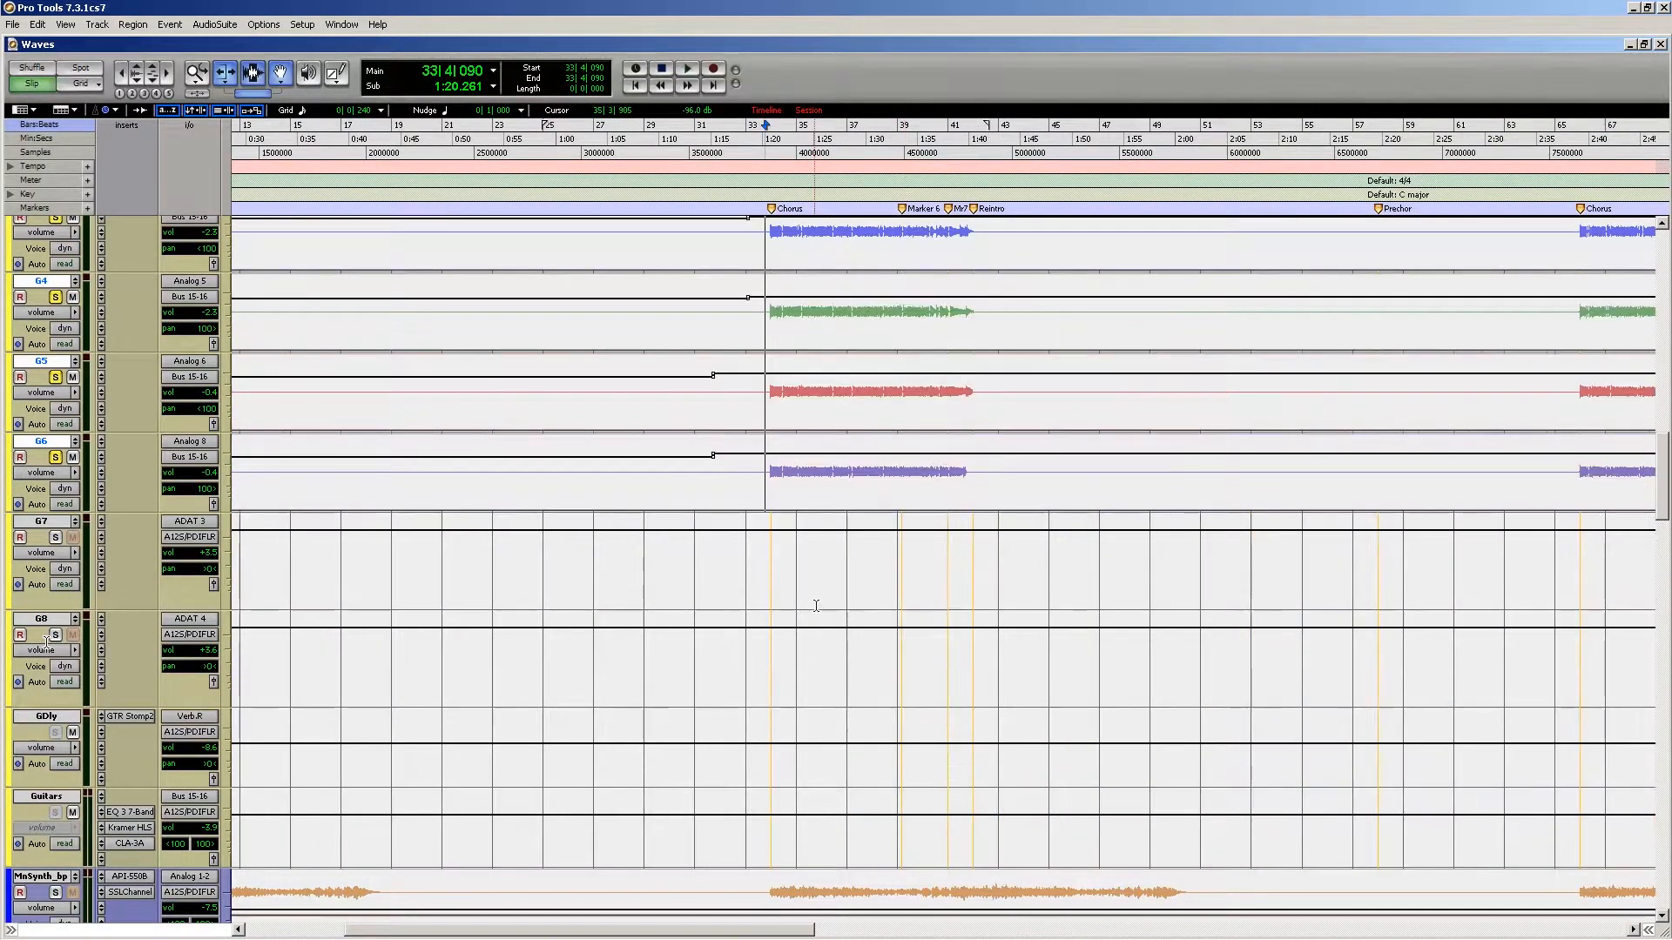
scroll(836, 590, "down", 5)
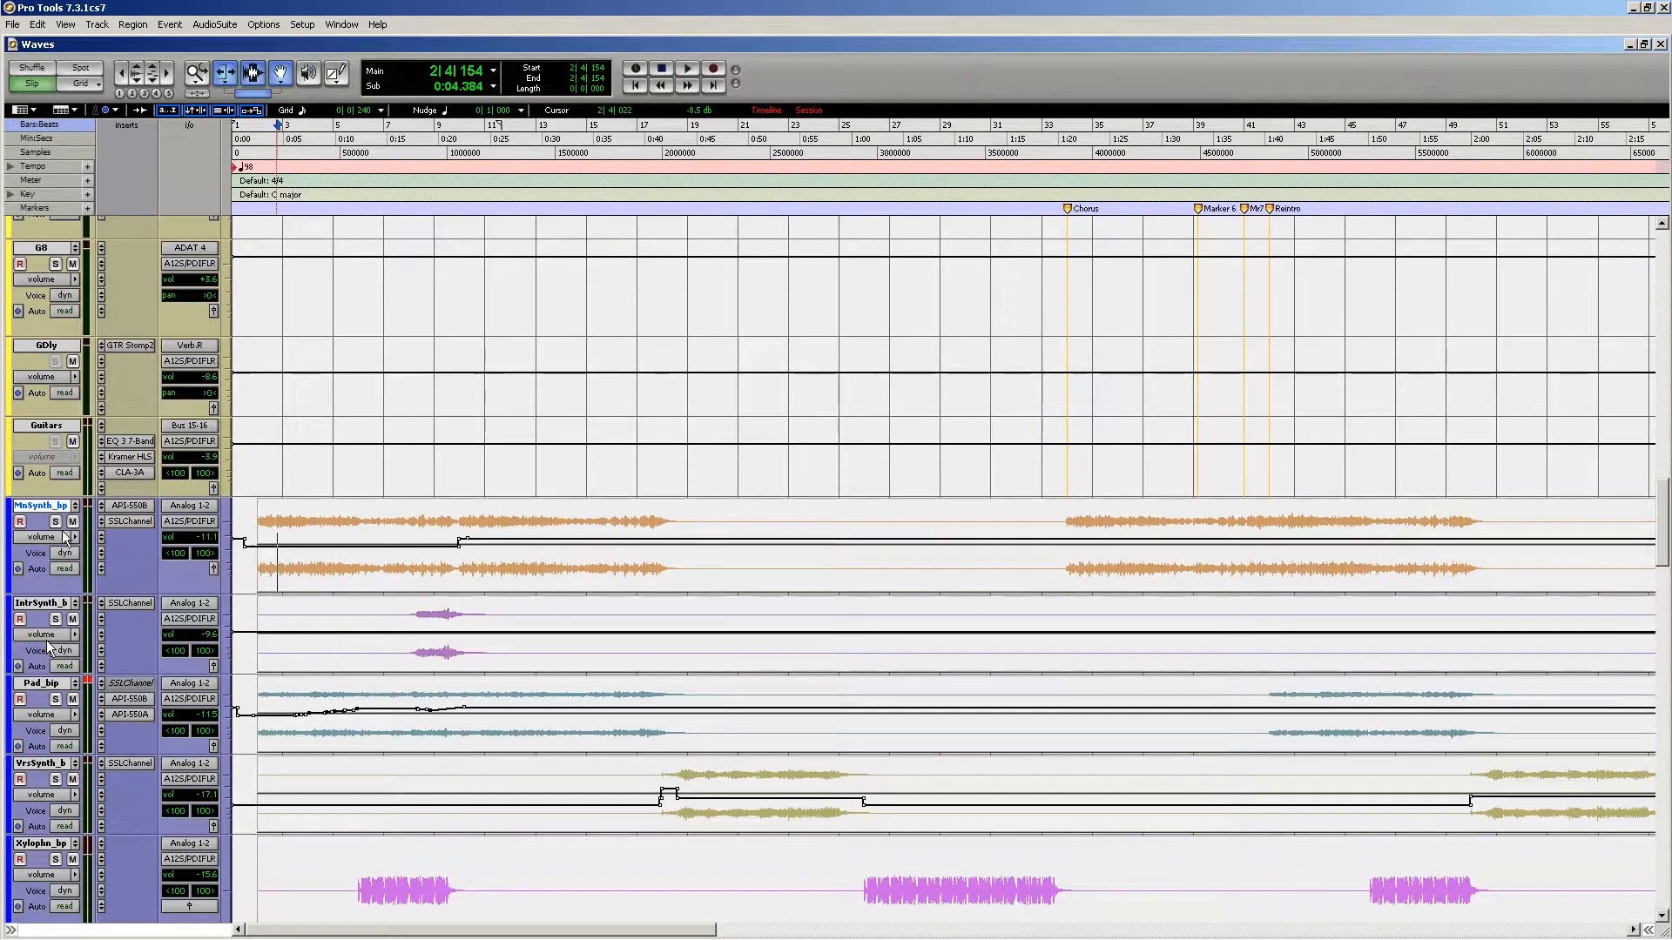
Step: Play the soloed MnSynth_bp from about bar 2, add Pad_bip to the solo, and compare it without and with MnSynth_bp
left_click(55, 521)
key("space")
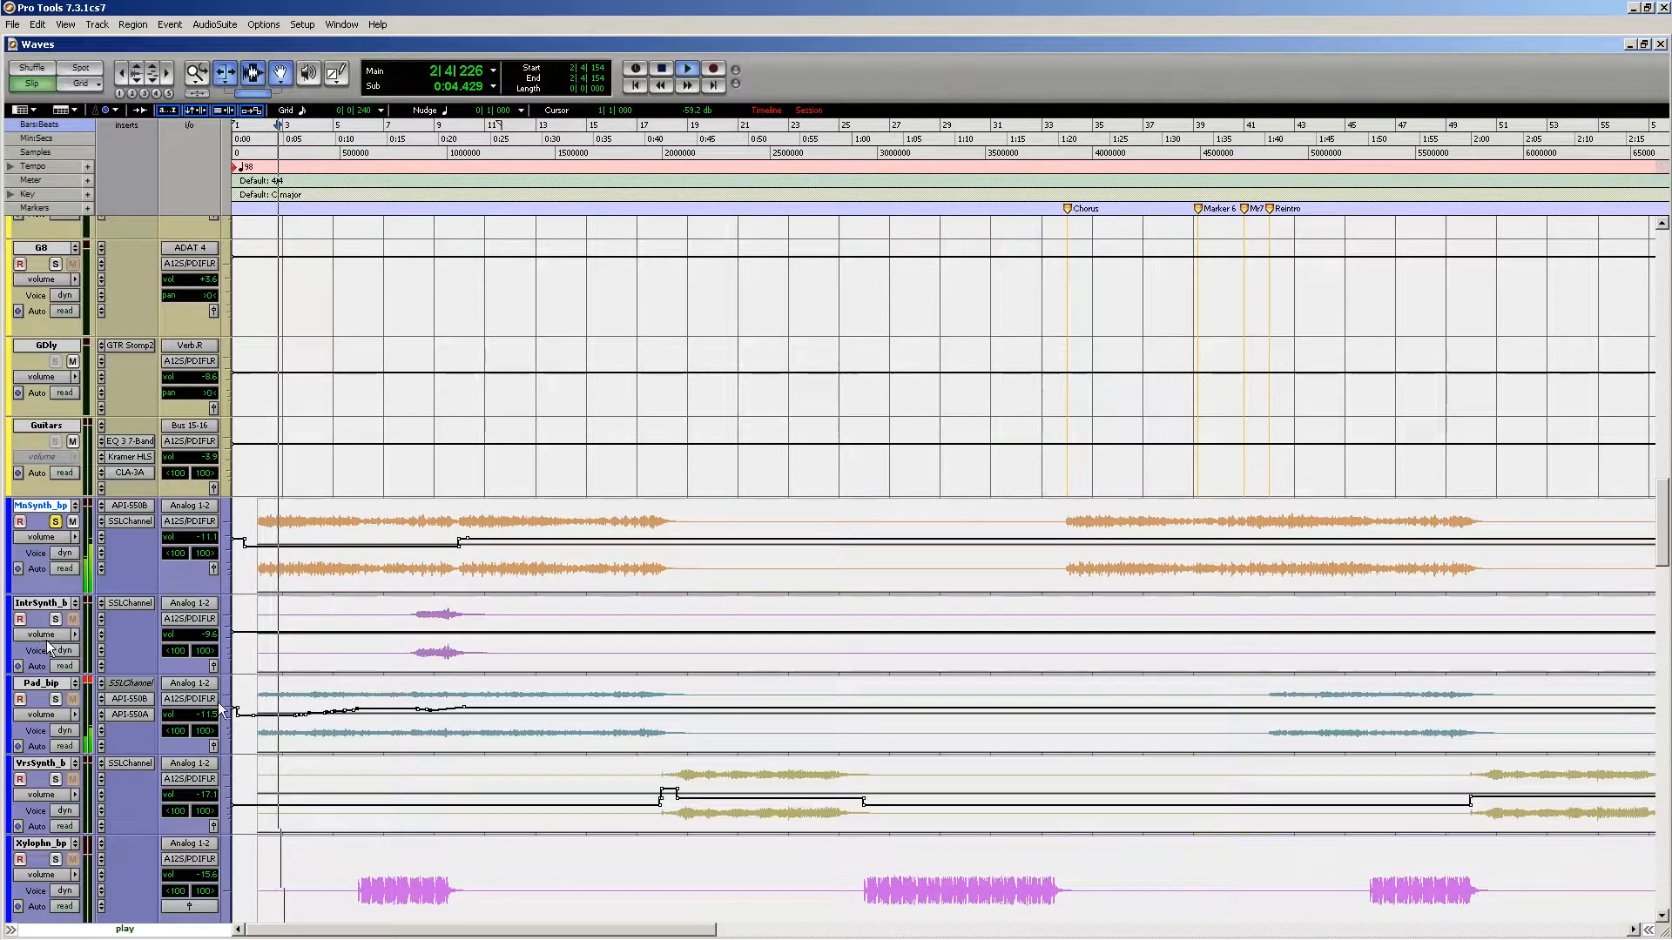
left_click(55, 698)
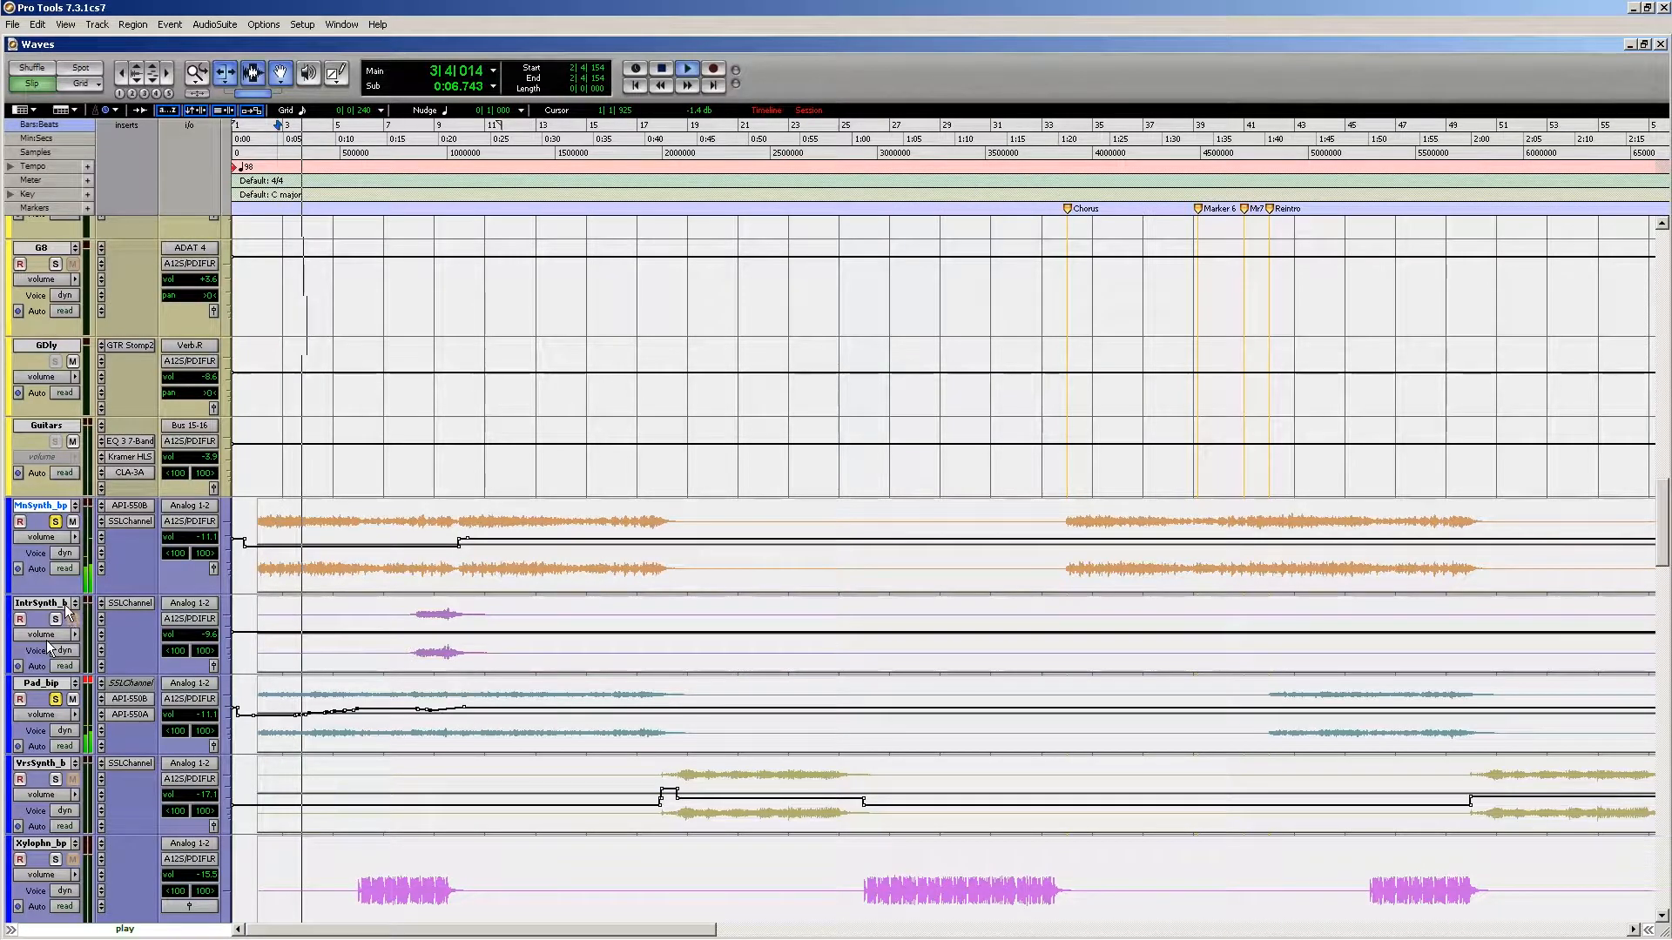
left_click(55, 521)
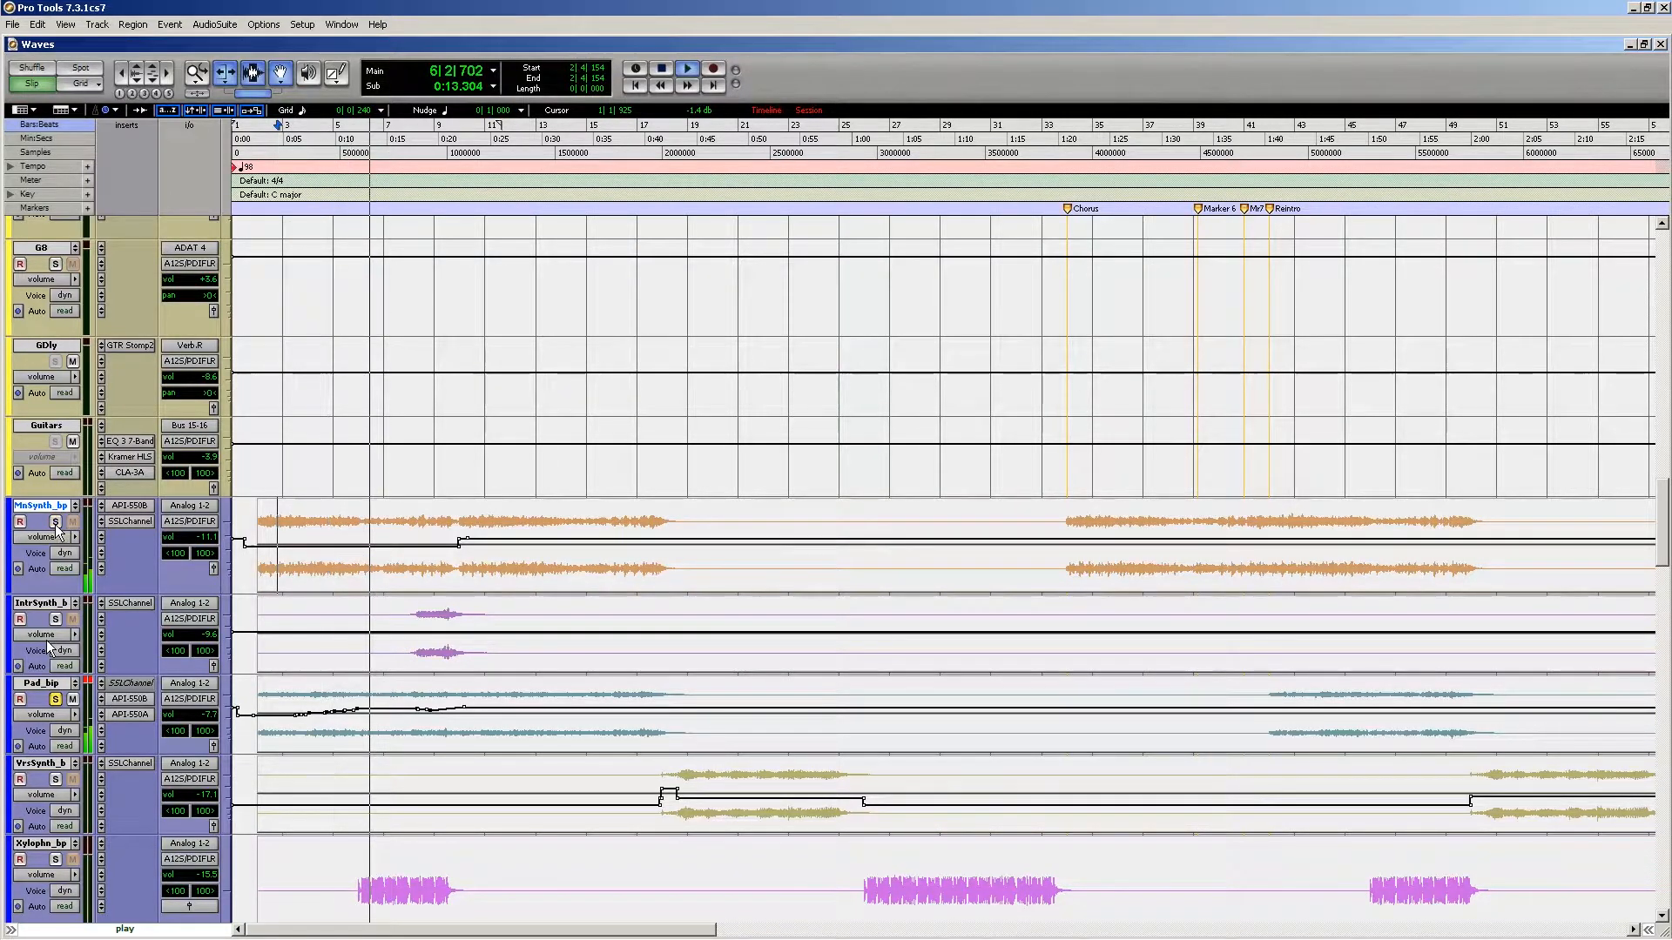
left_click(55, 523)
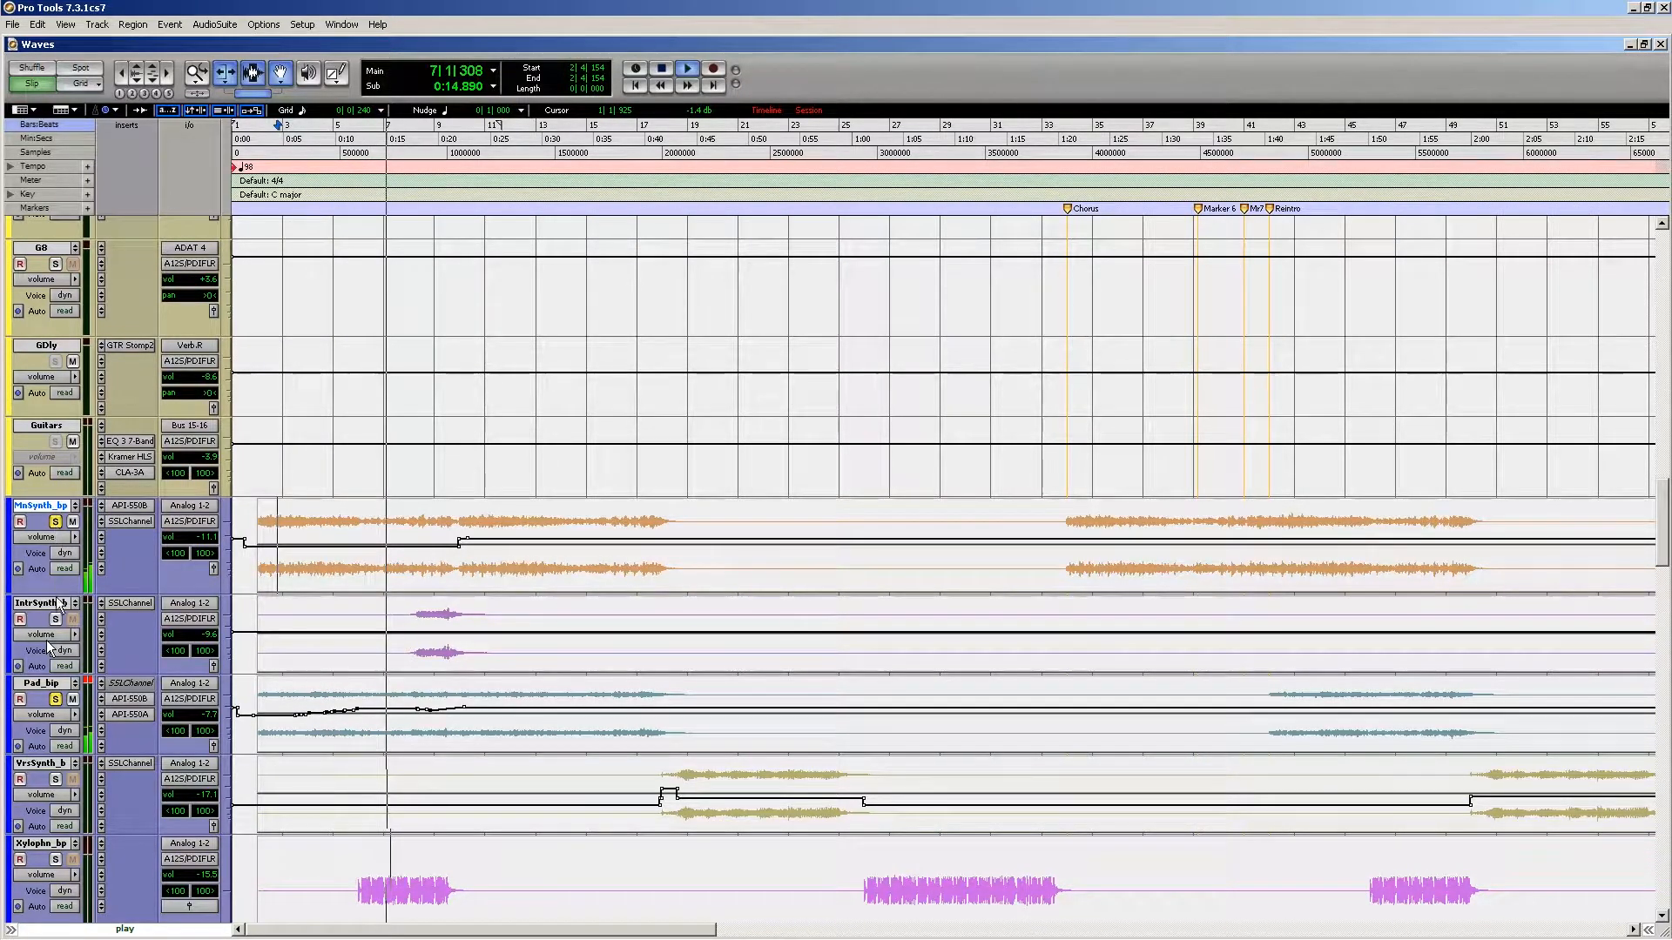
Step: Add IntrSynth_b to the solo, view the tracks down to the T1 and T2 stems during playback, and stop playback
left_click(54, 619)
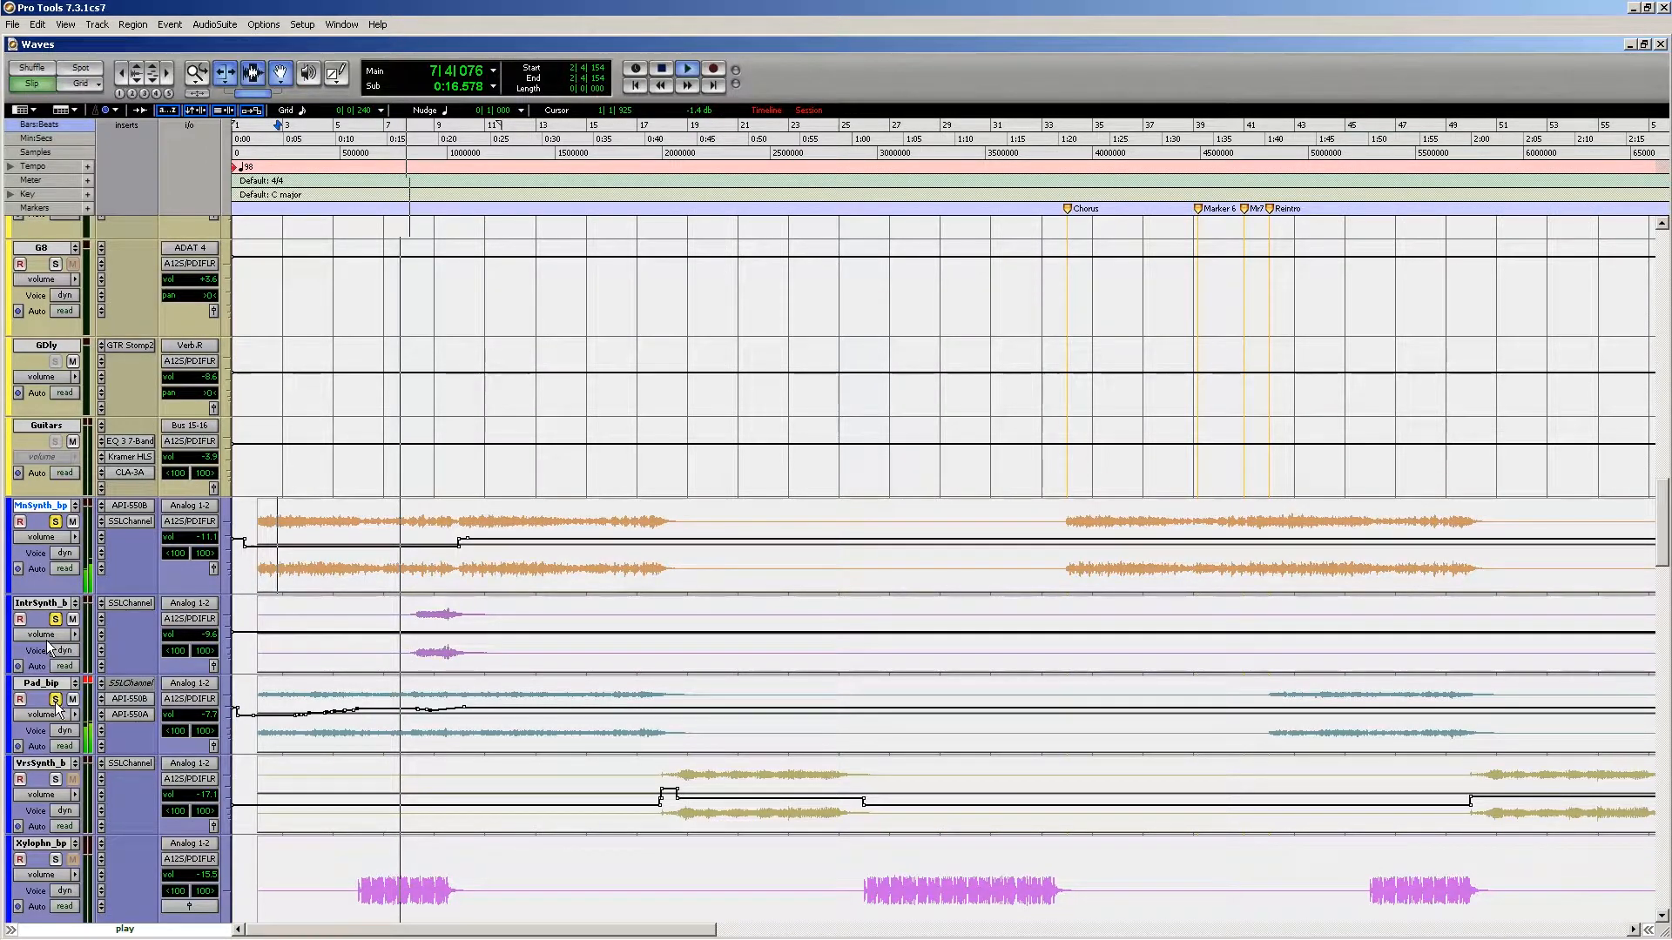
scroll(55, 706, "down", 5)
scroll(50, 649, "down", 2)
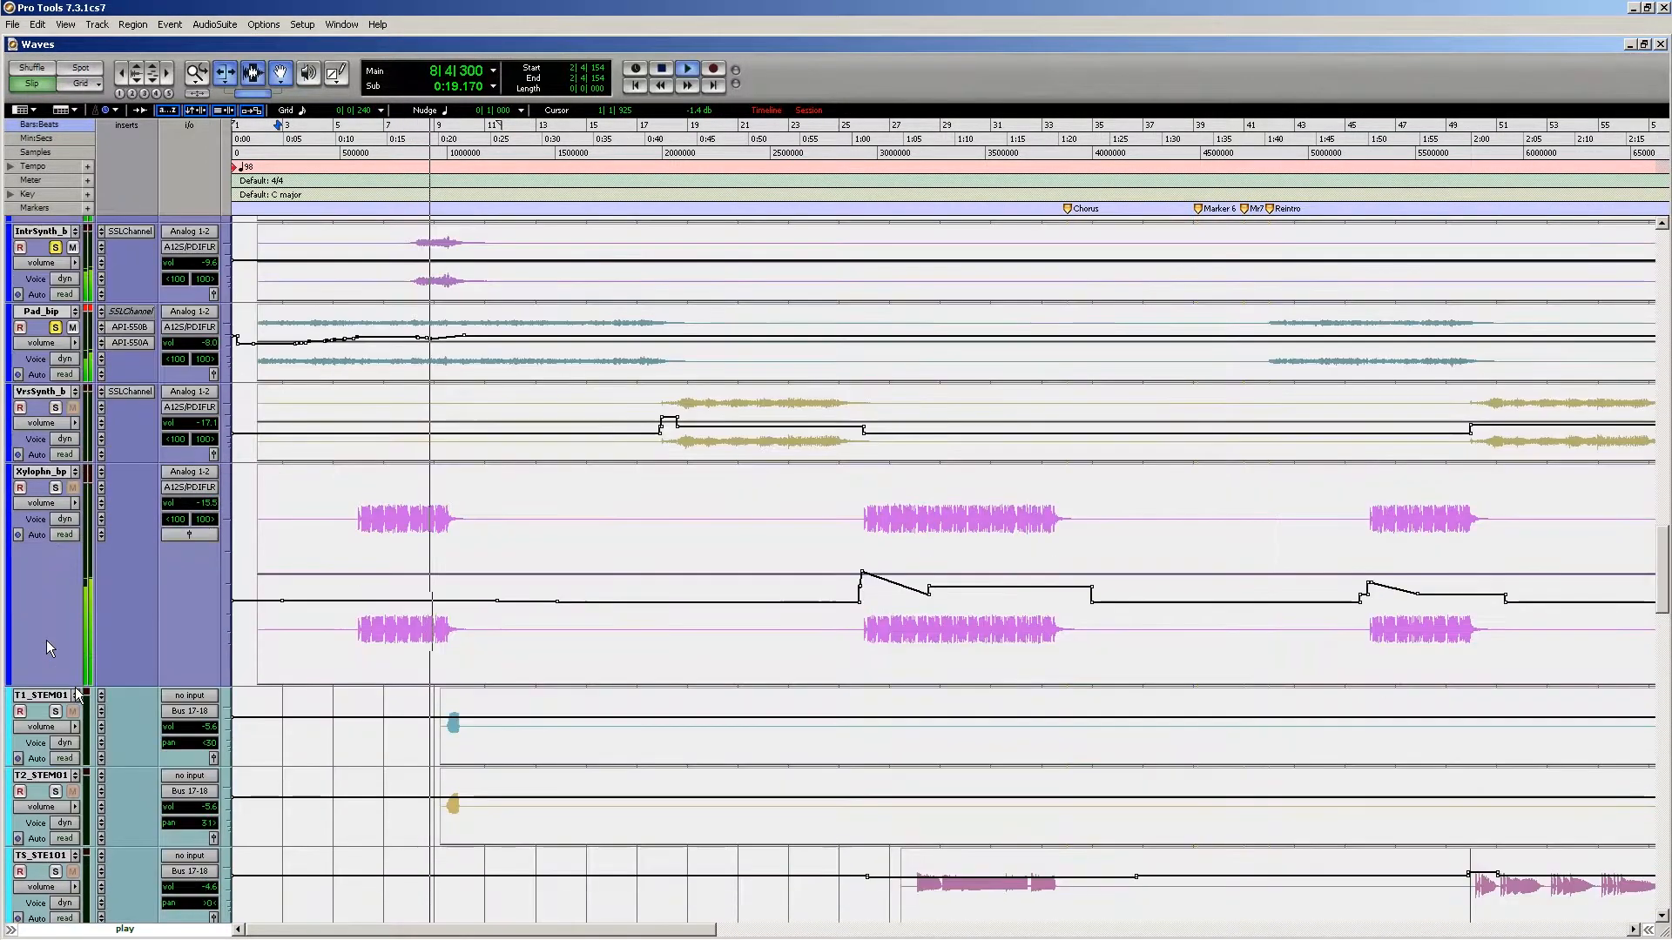
scroll(50, 649, "up", 6)
key("space")
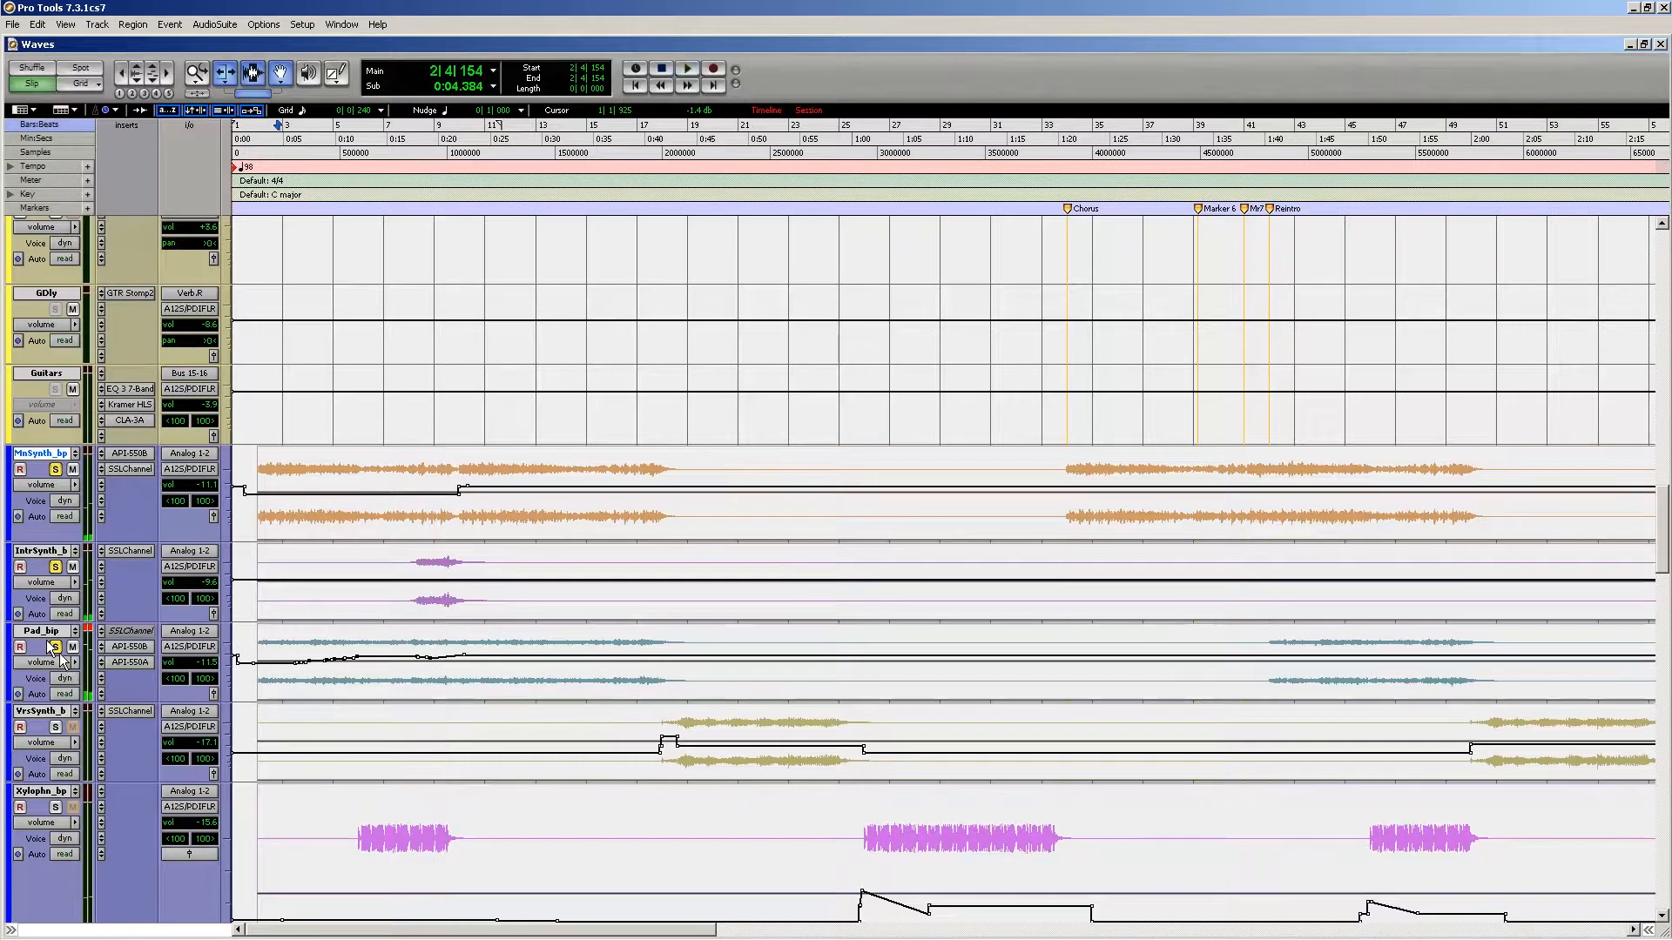
Step: Clear the solos on the synth and pad tracks, and place the edit cursor on Pad_bip at about bar 8
left_click(54, 649)
left_click(54, 469)
scroll(624, 646, "down", 4)
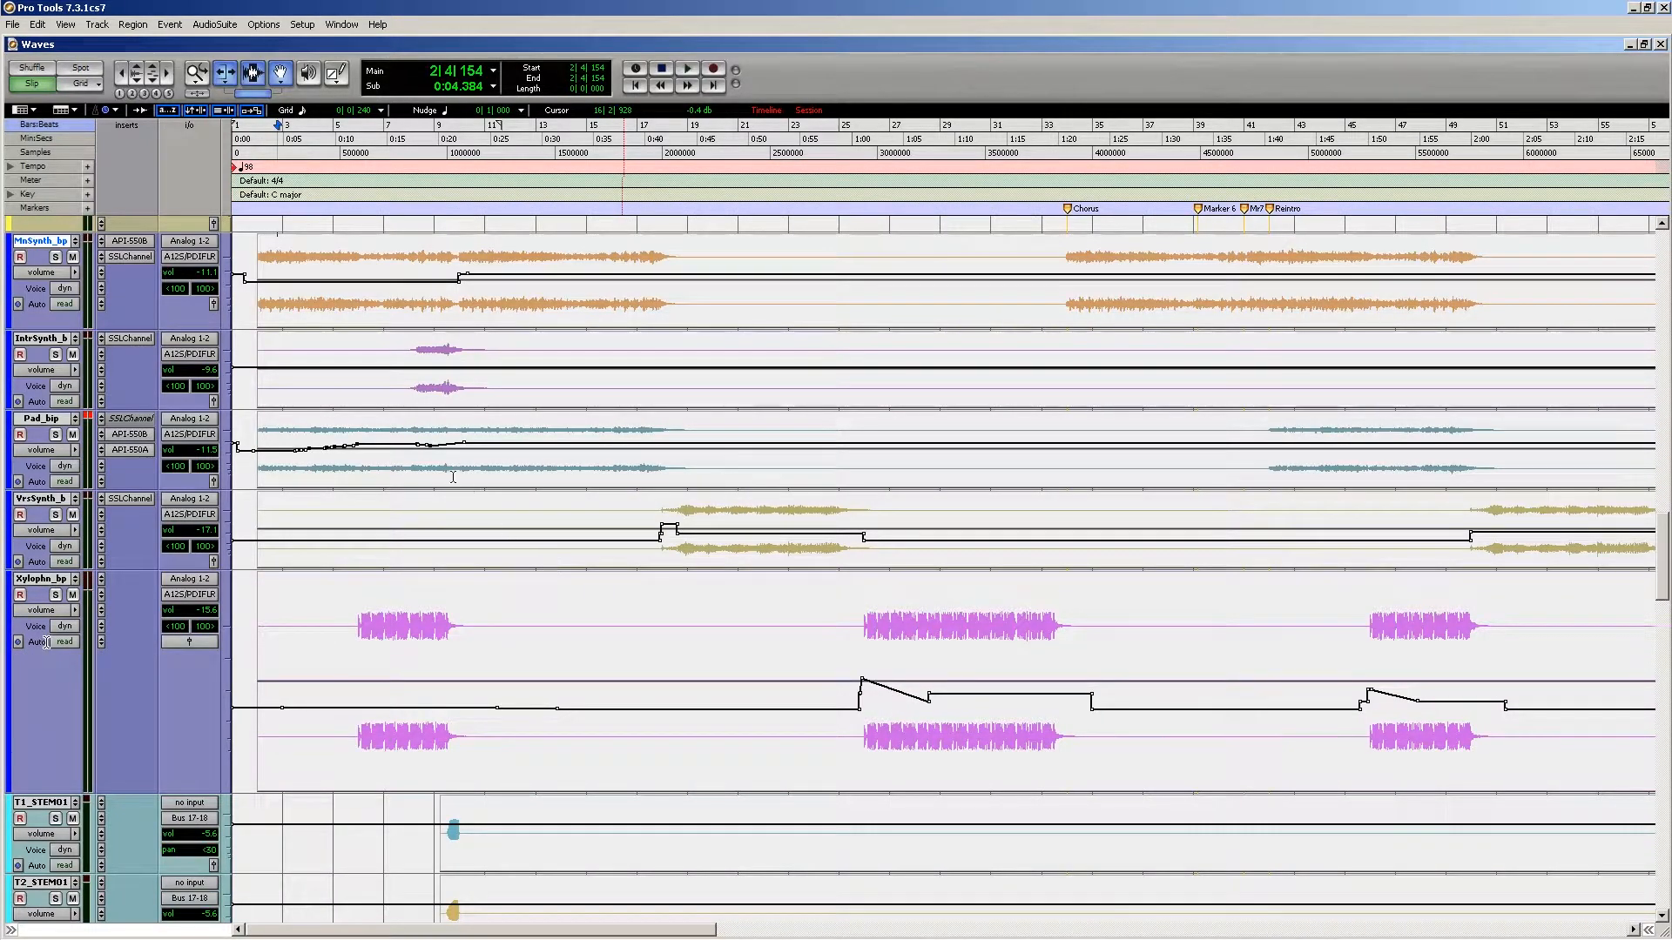
left_click(426, 456)
scroll(478, 560, "down", 3)
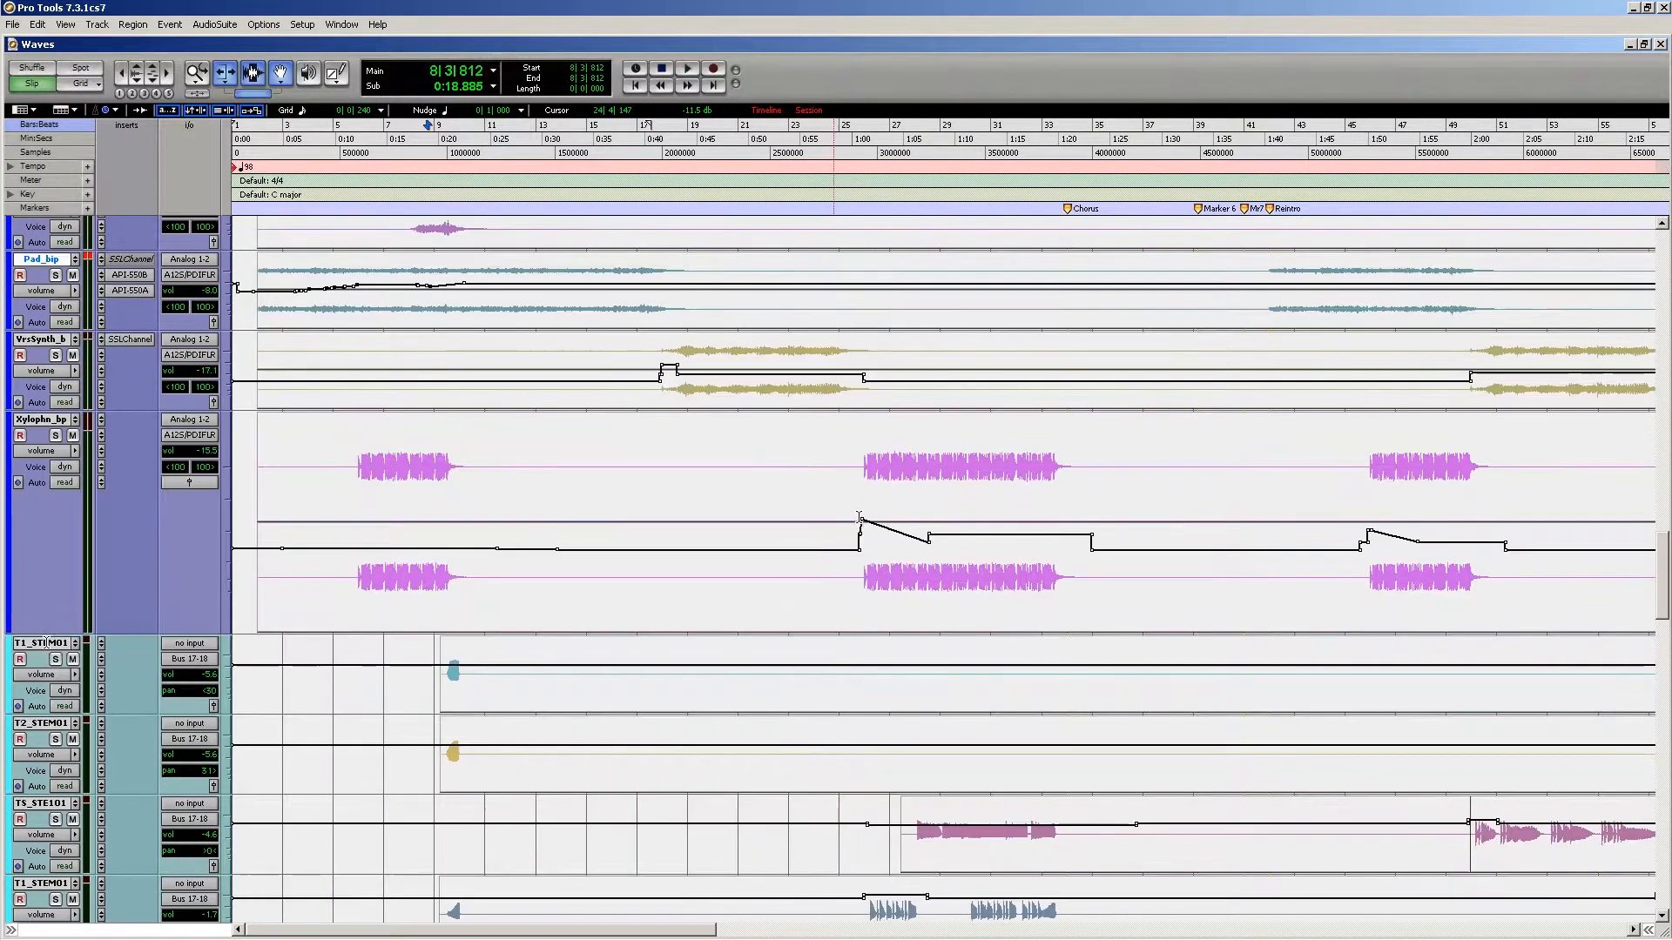
Step: Solo Xylophn_bp and place the edit cursor at the start of its second passage, at about bar 26
scroll(47, 643, "up", 1)
left_click(849, 624)
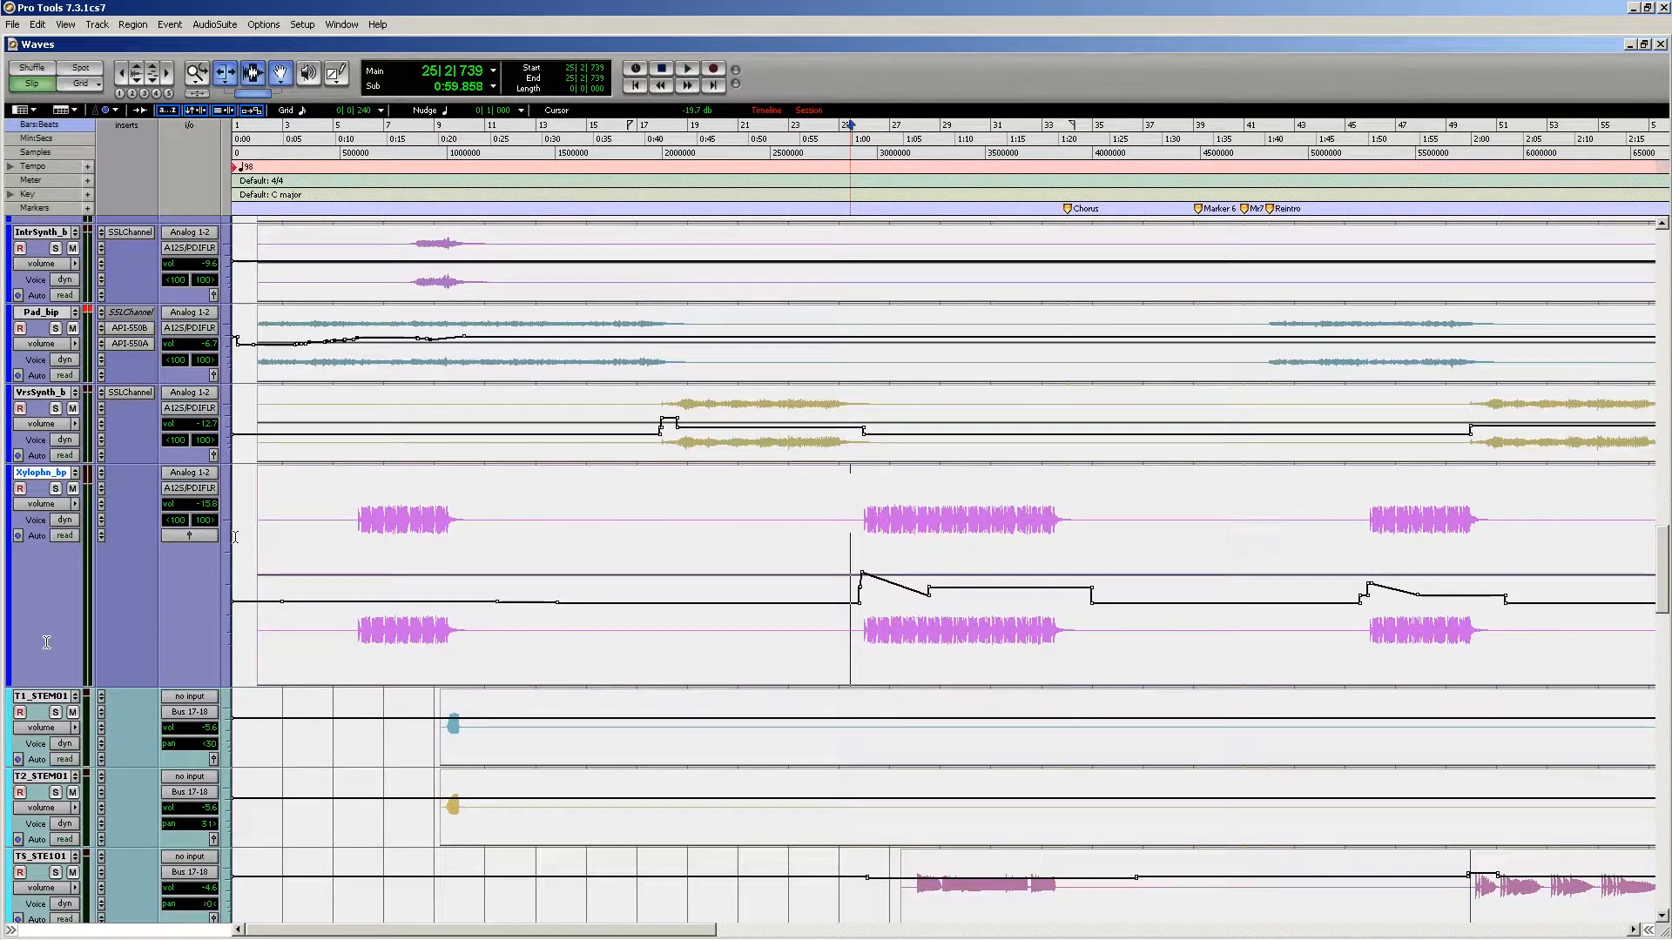
left_click(55, 489)
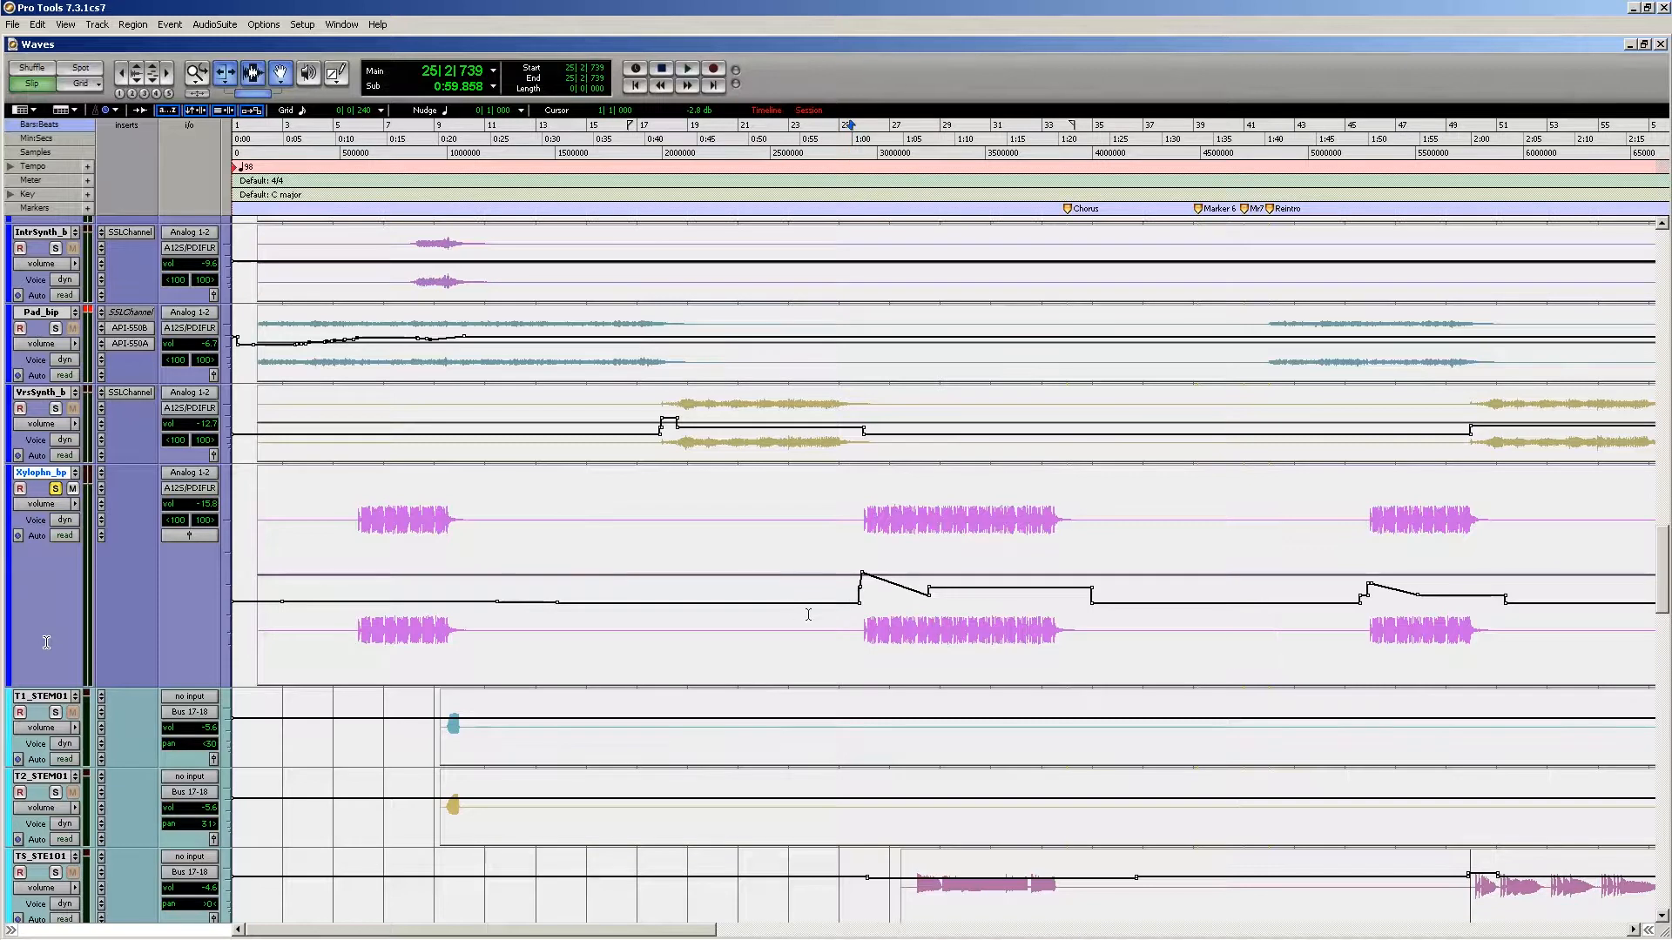
left_click(874, 627)
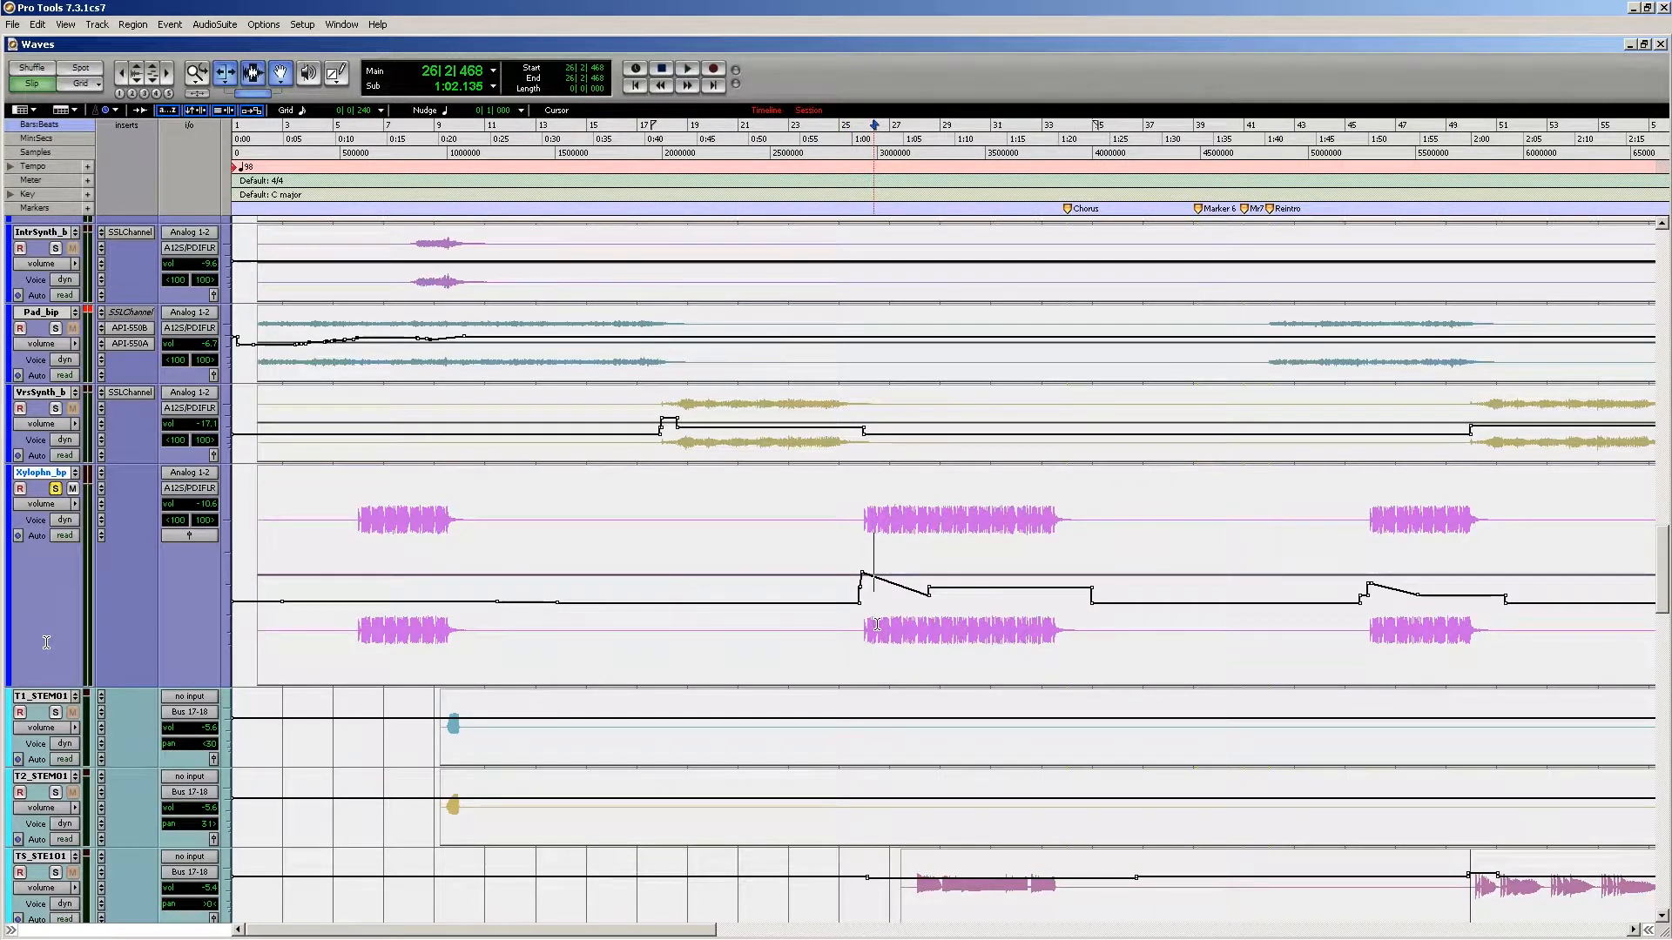
scroll(877, 624, "down", 5)
scroll(827, 670, "up", 7)
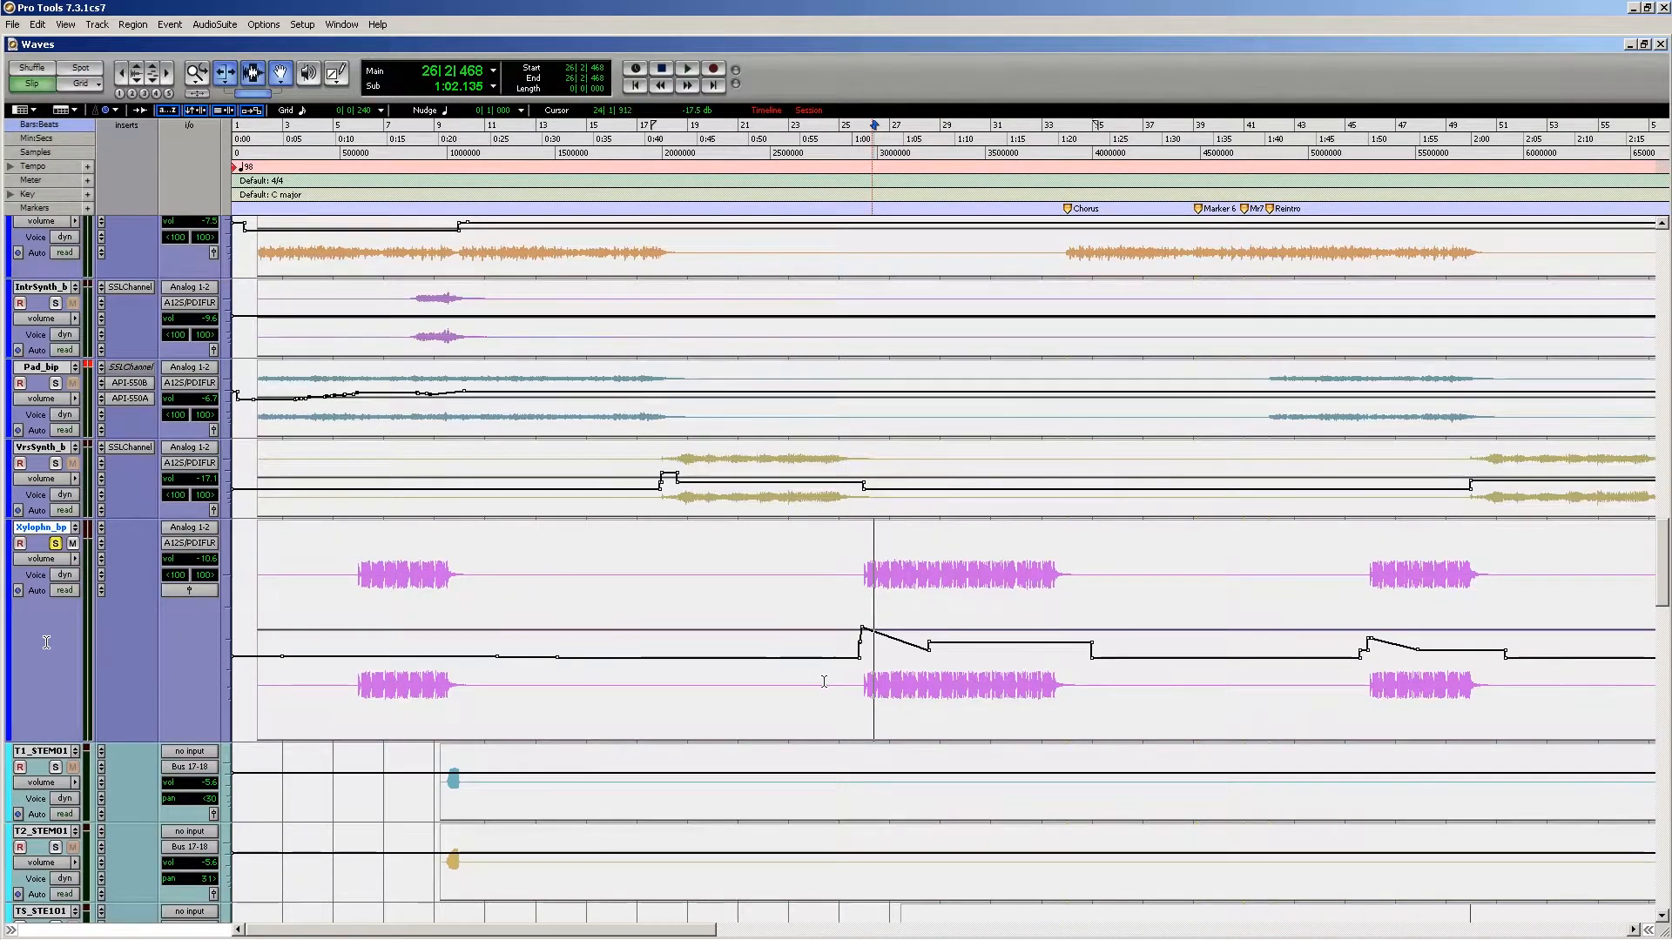
Step: Clear the Xylophn_bp solo, play the full mix from about bar 23, and stop playback
left_click(792, 683)
left_click(54, 543)
key("space")
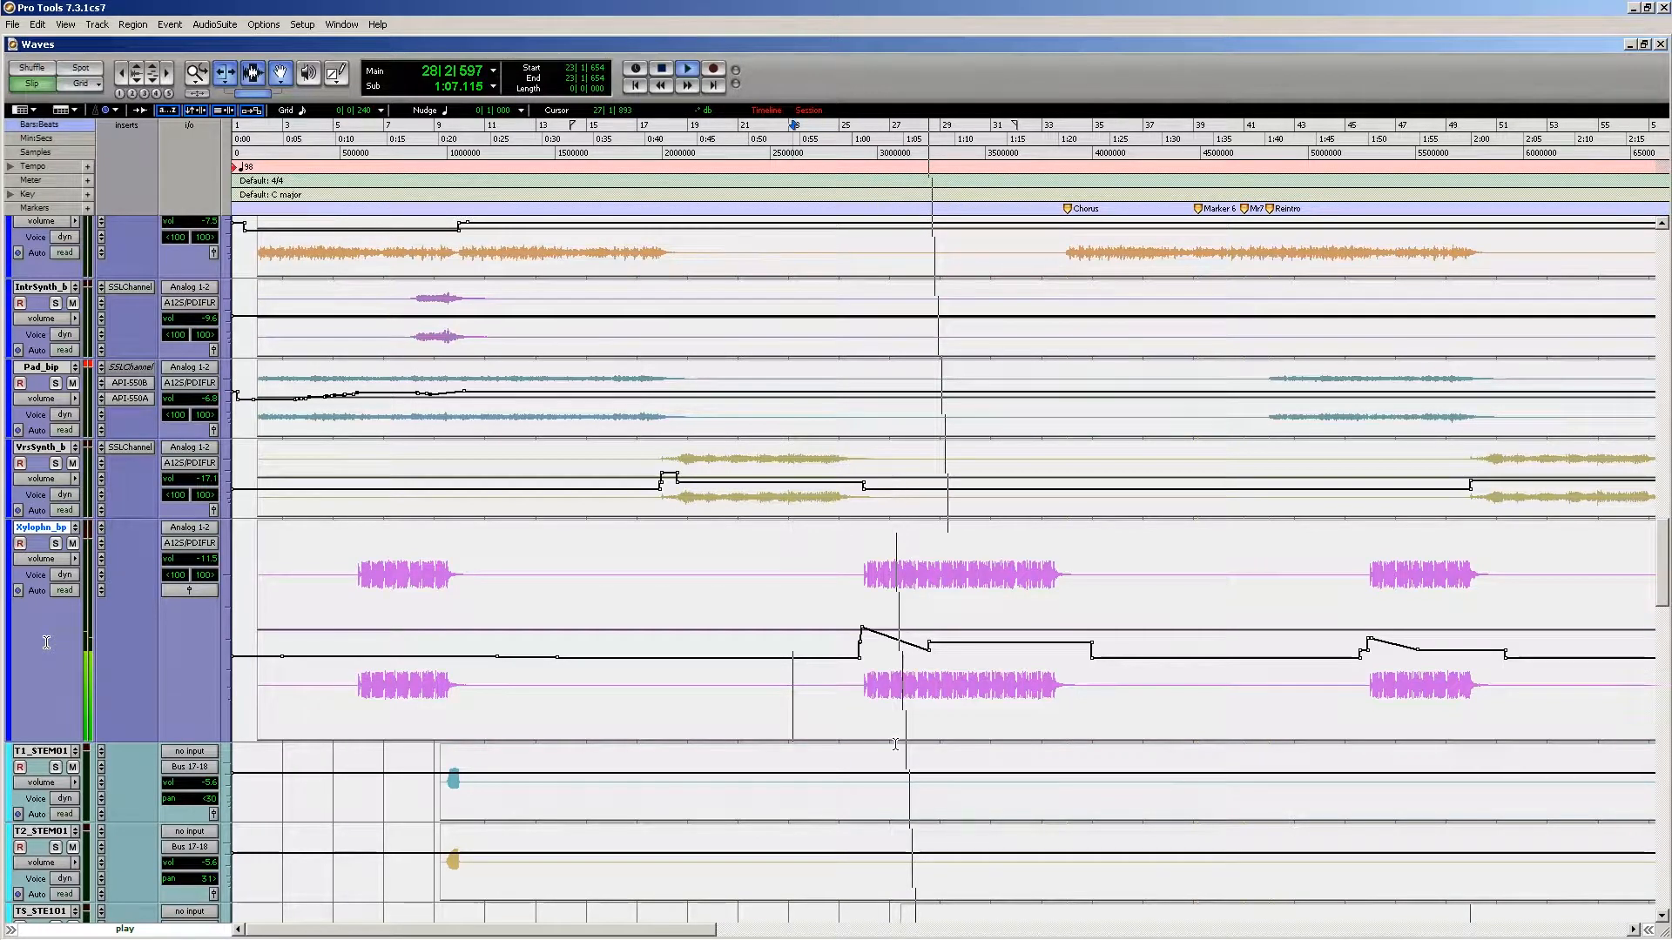
key("space")
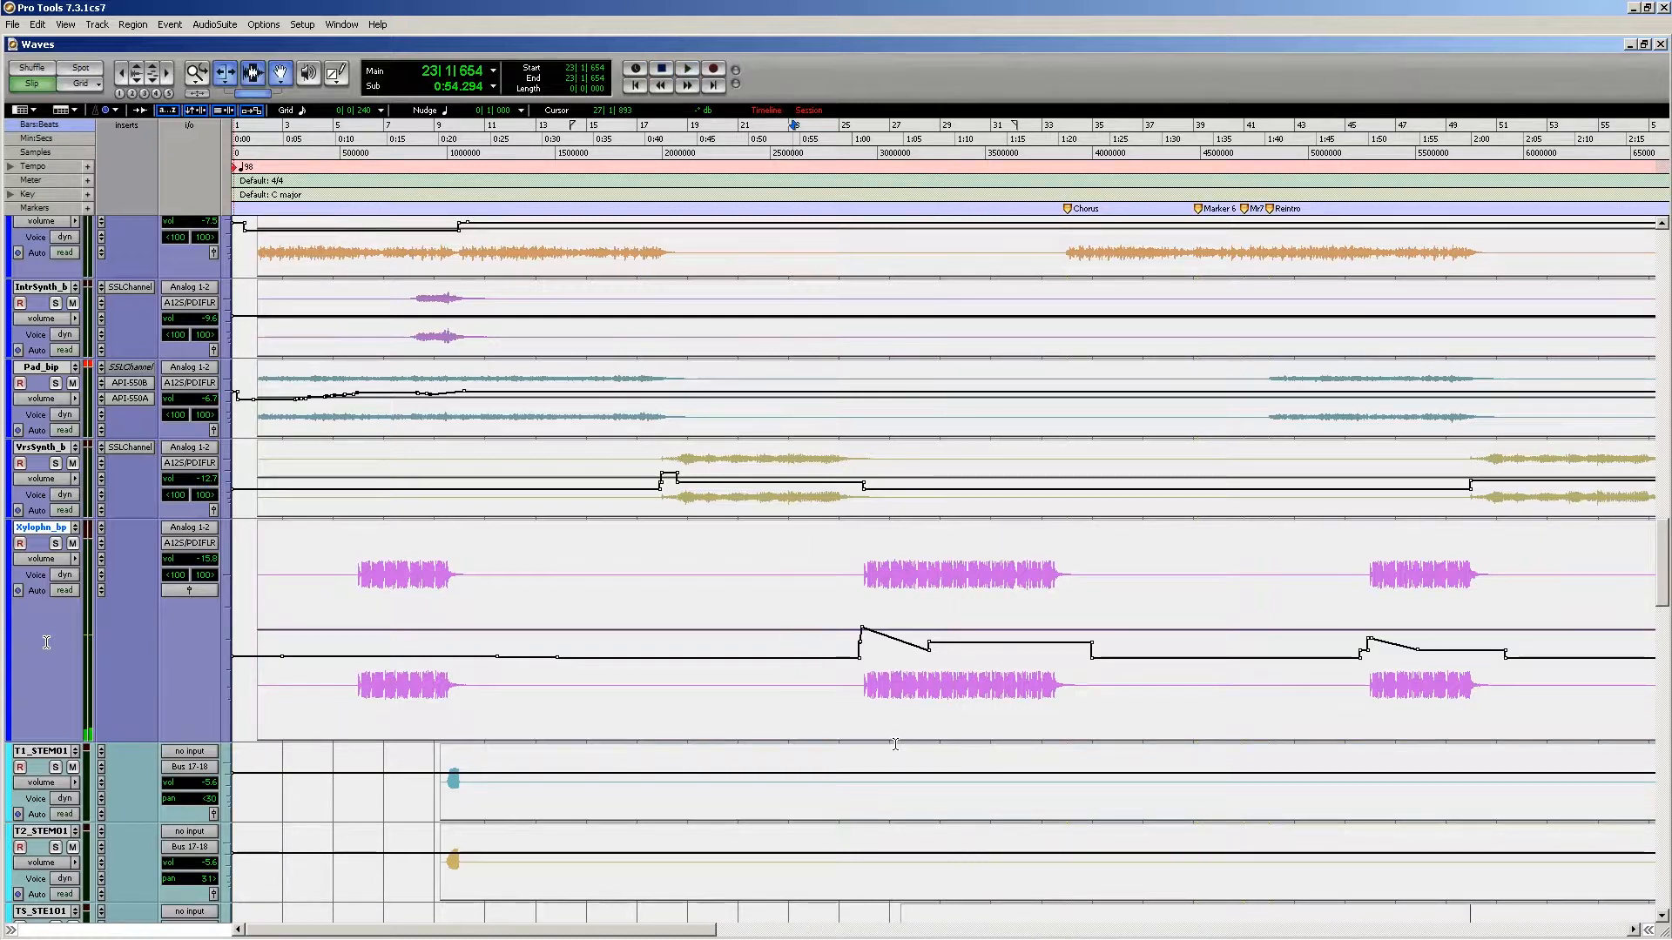
Step: Look over the tracks between the T1 and T2 stems and the guitars, and along the G1 to G8 parts past the Solo marker
scroll(875, 733, "down", 5)
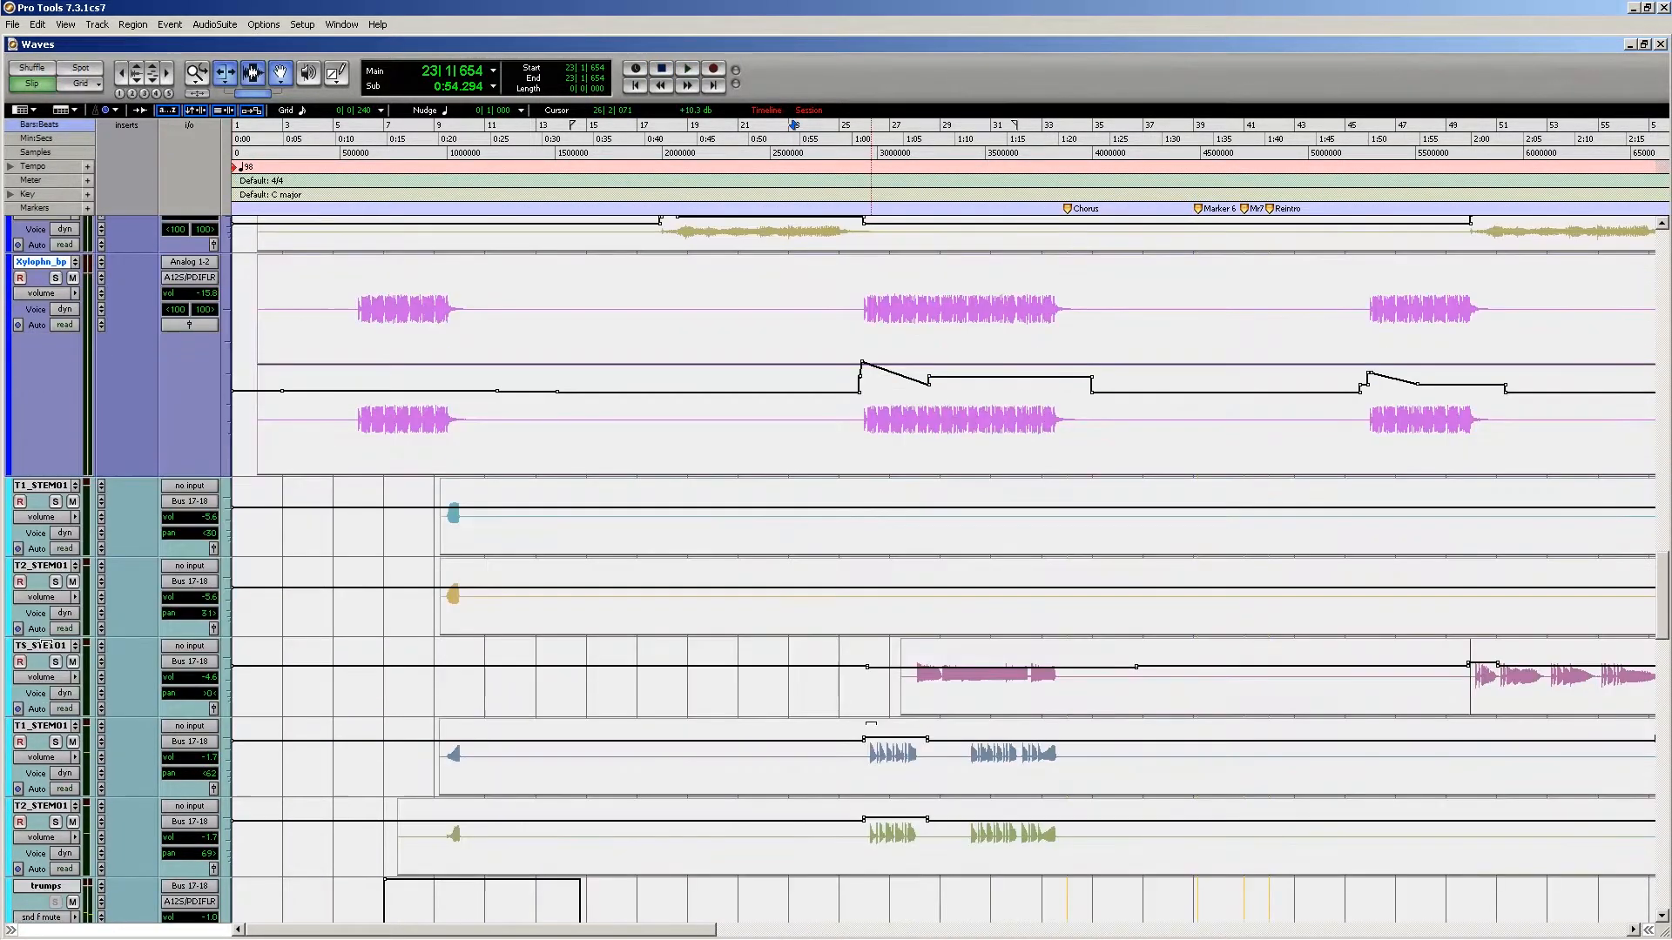
scroll(863, 698, "up", 4)
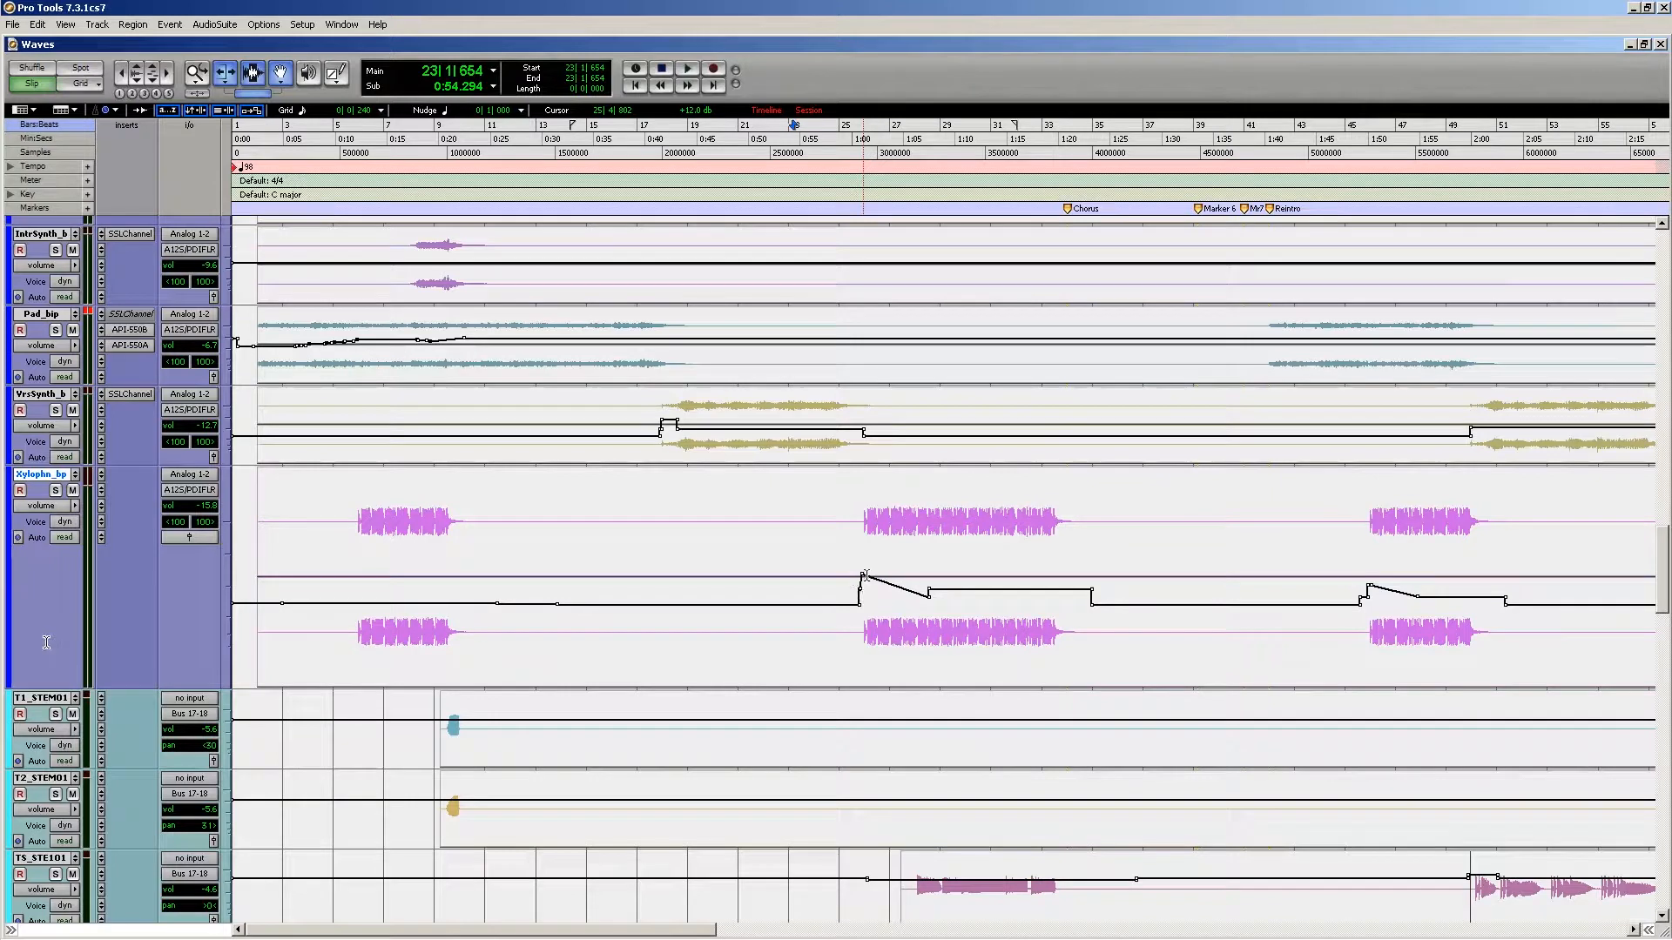
scroll(650, 574, "up", 7)
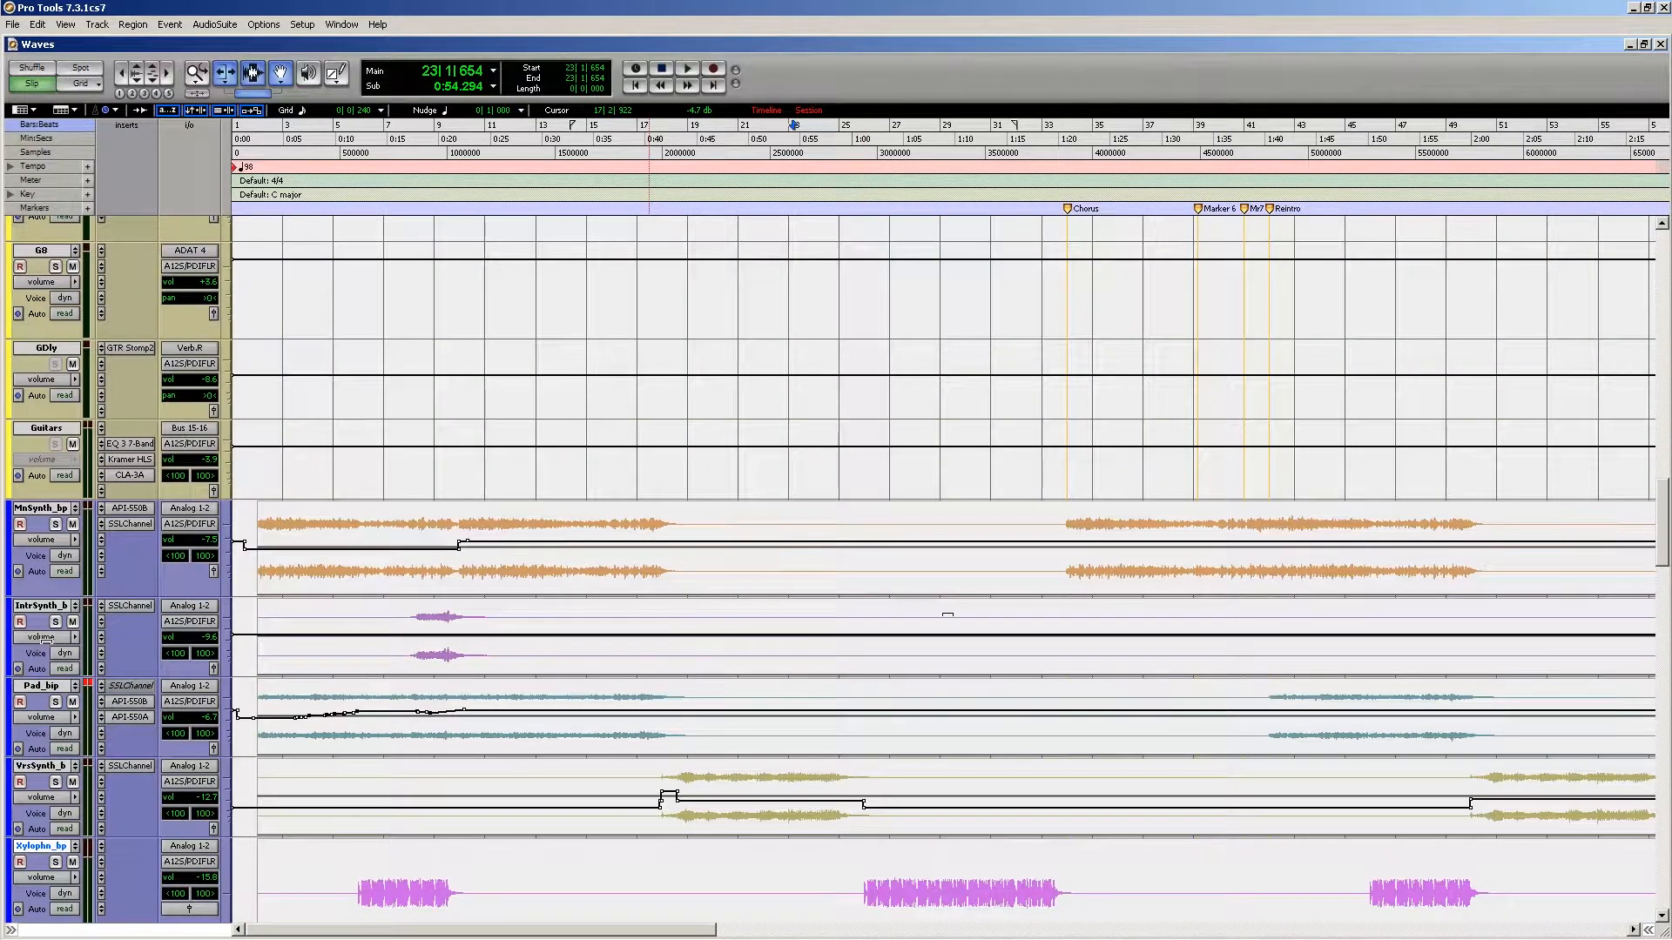
scroll(980, 560, "down", 9)
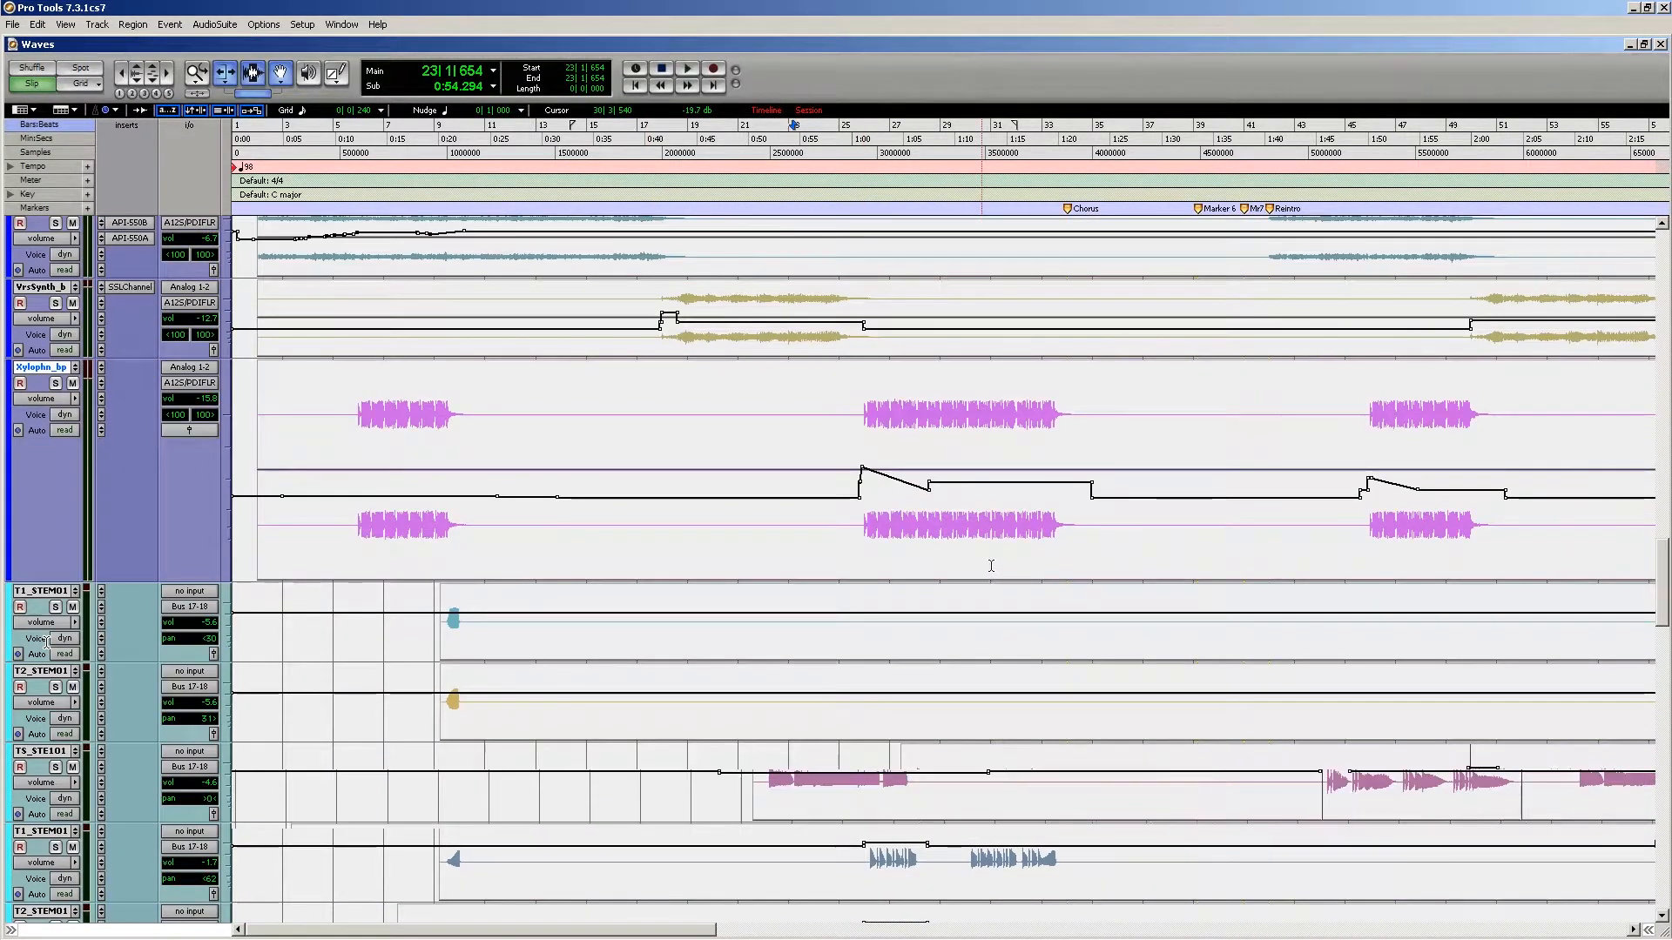
scroll(981, 561, "right", 5)
scroll(980, 561, "up", 20)
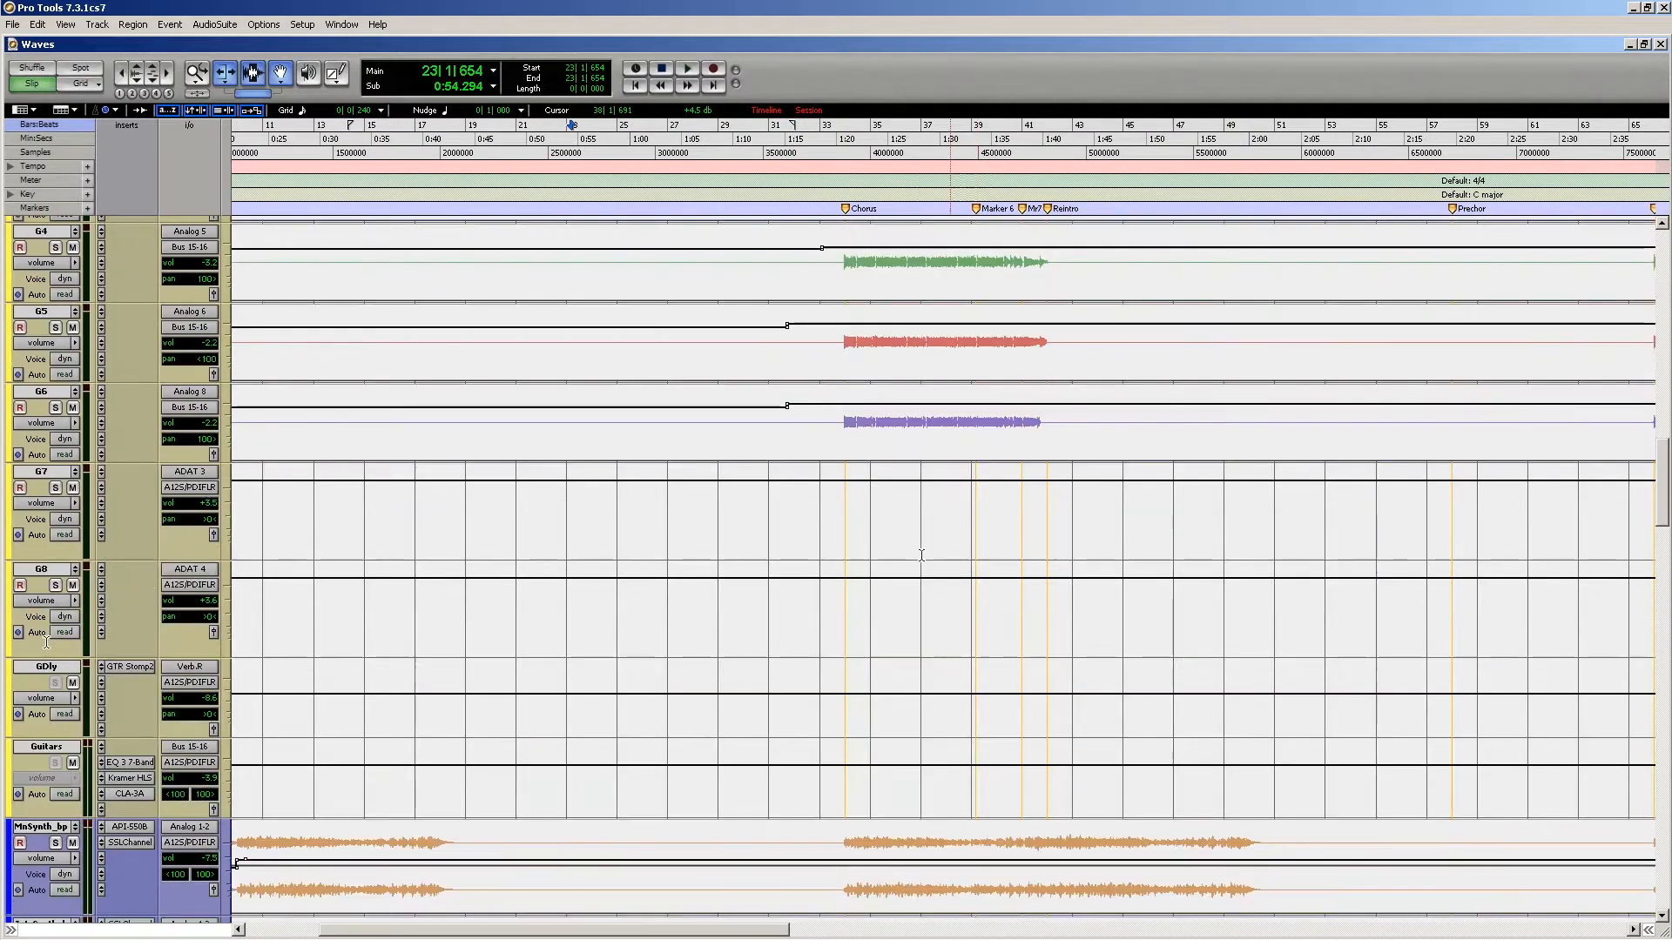
scroll(835, 612, "down", 16)
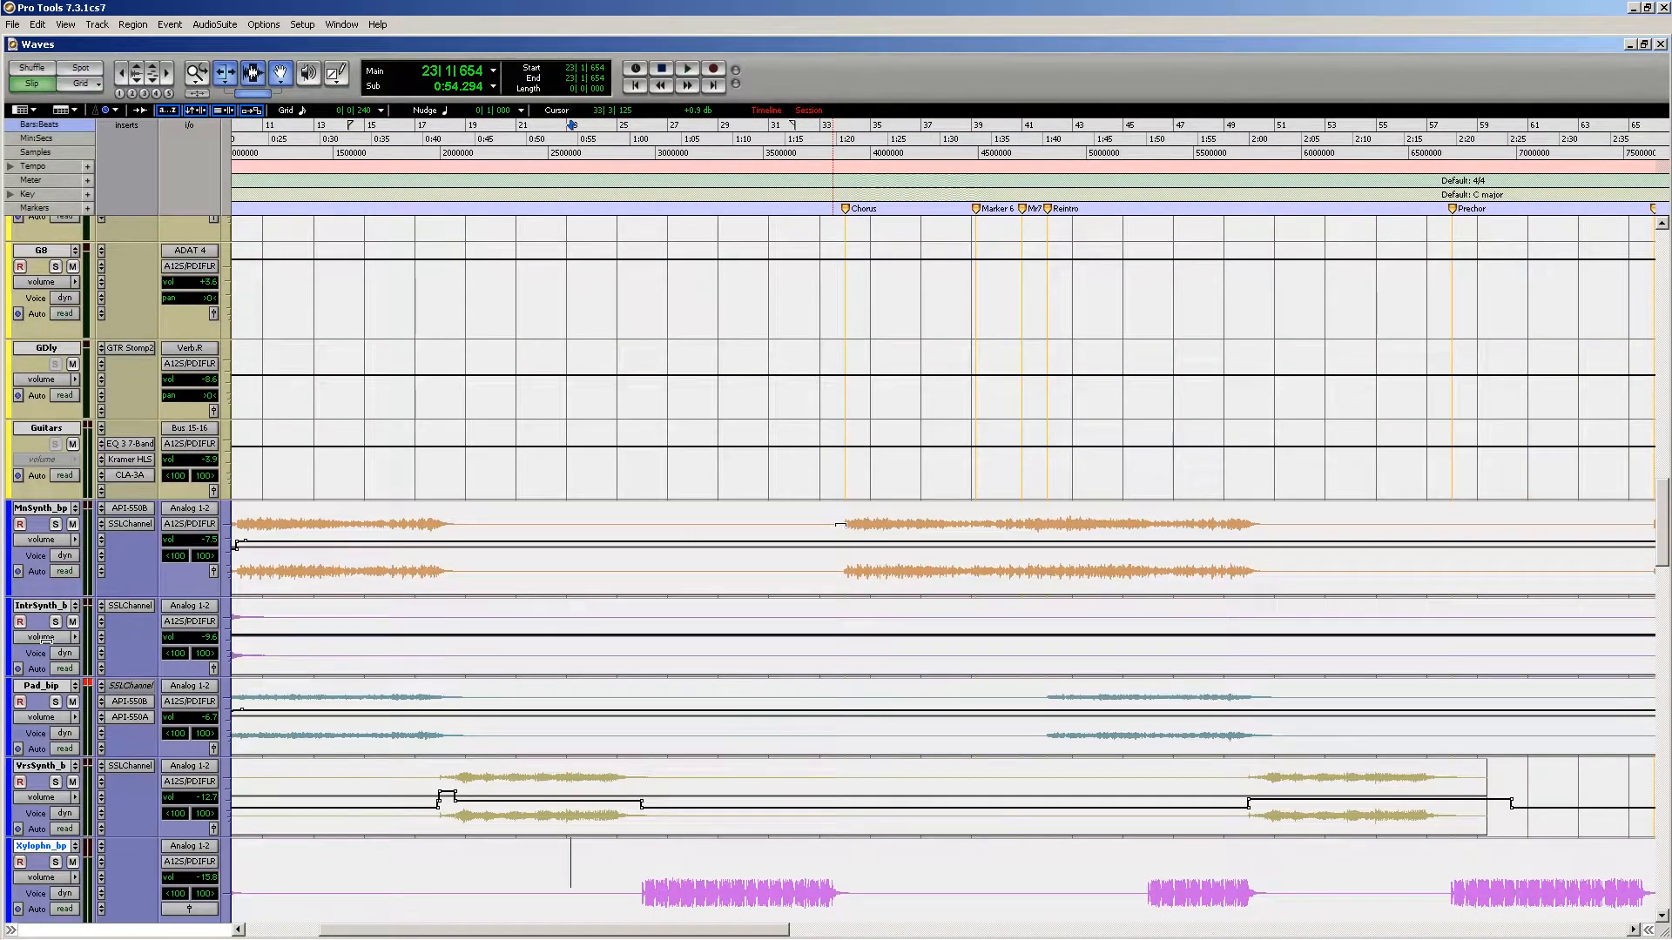
scroll(44, 640, "up", 11)
scroll(45, 642, "right", 3)
scroll(44, 643, "right", 20)
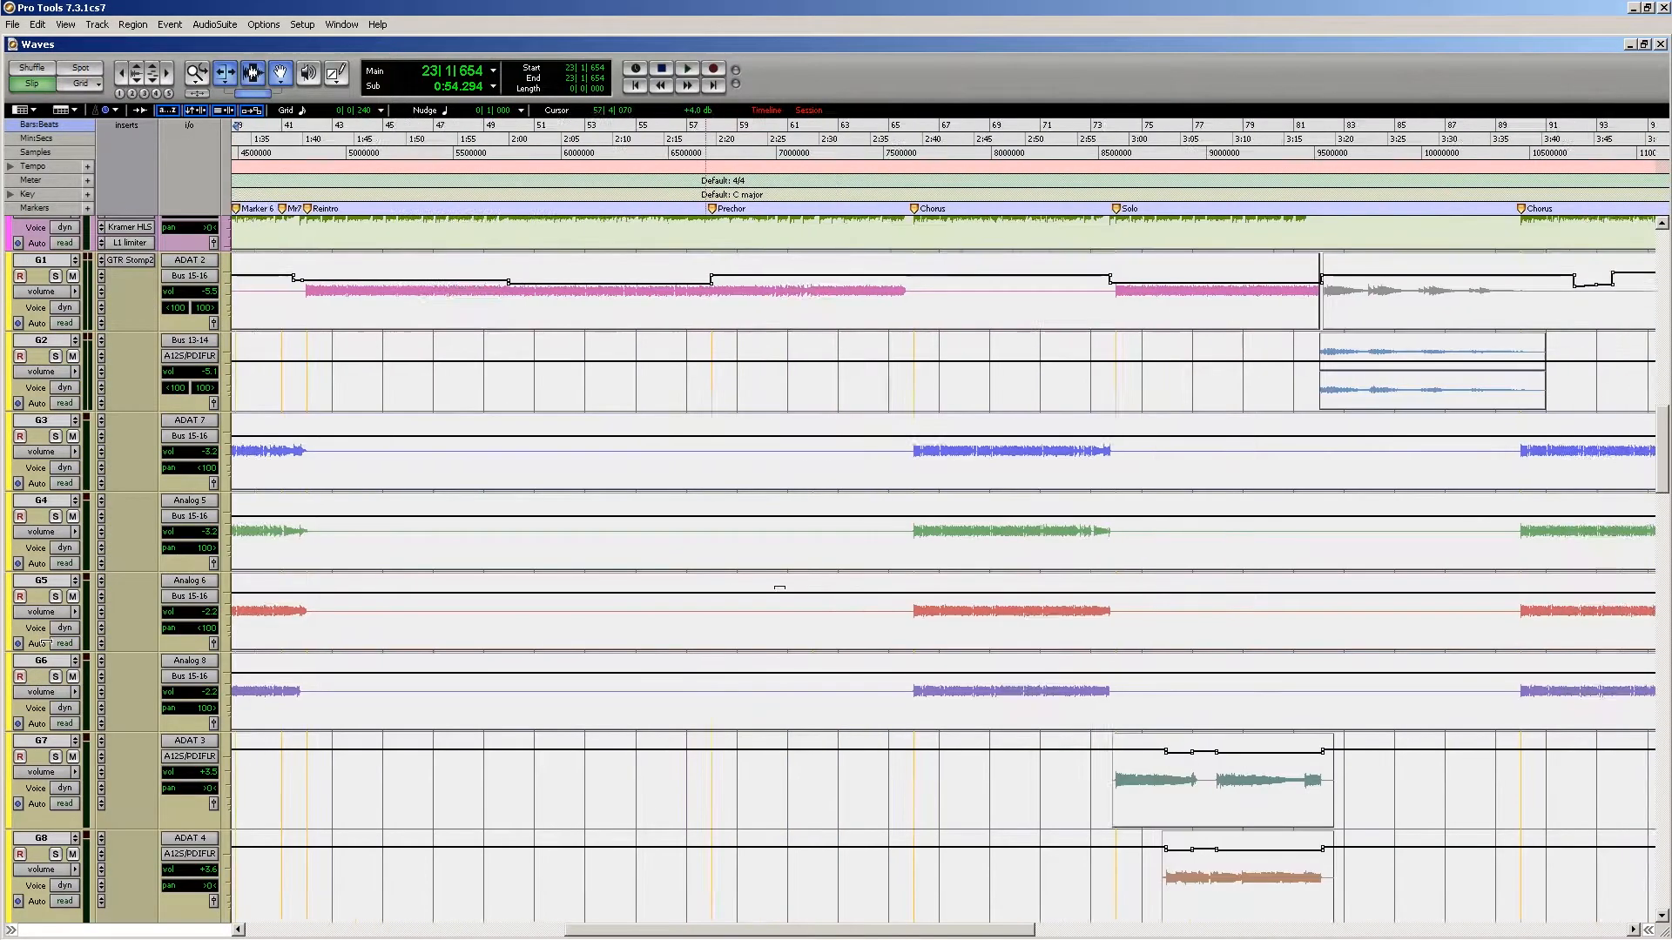
scroll(43, 640, "up", 4)
scroll(777, 615, "down", 3)
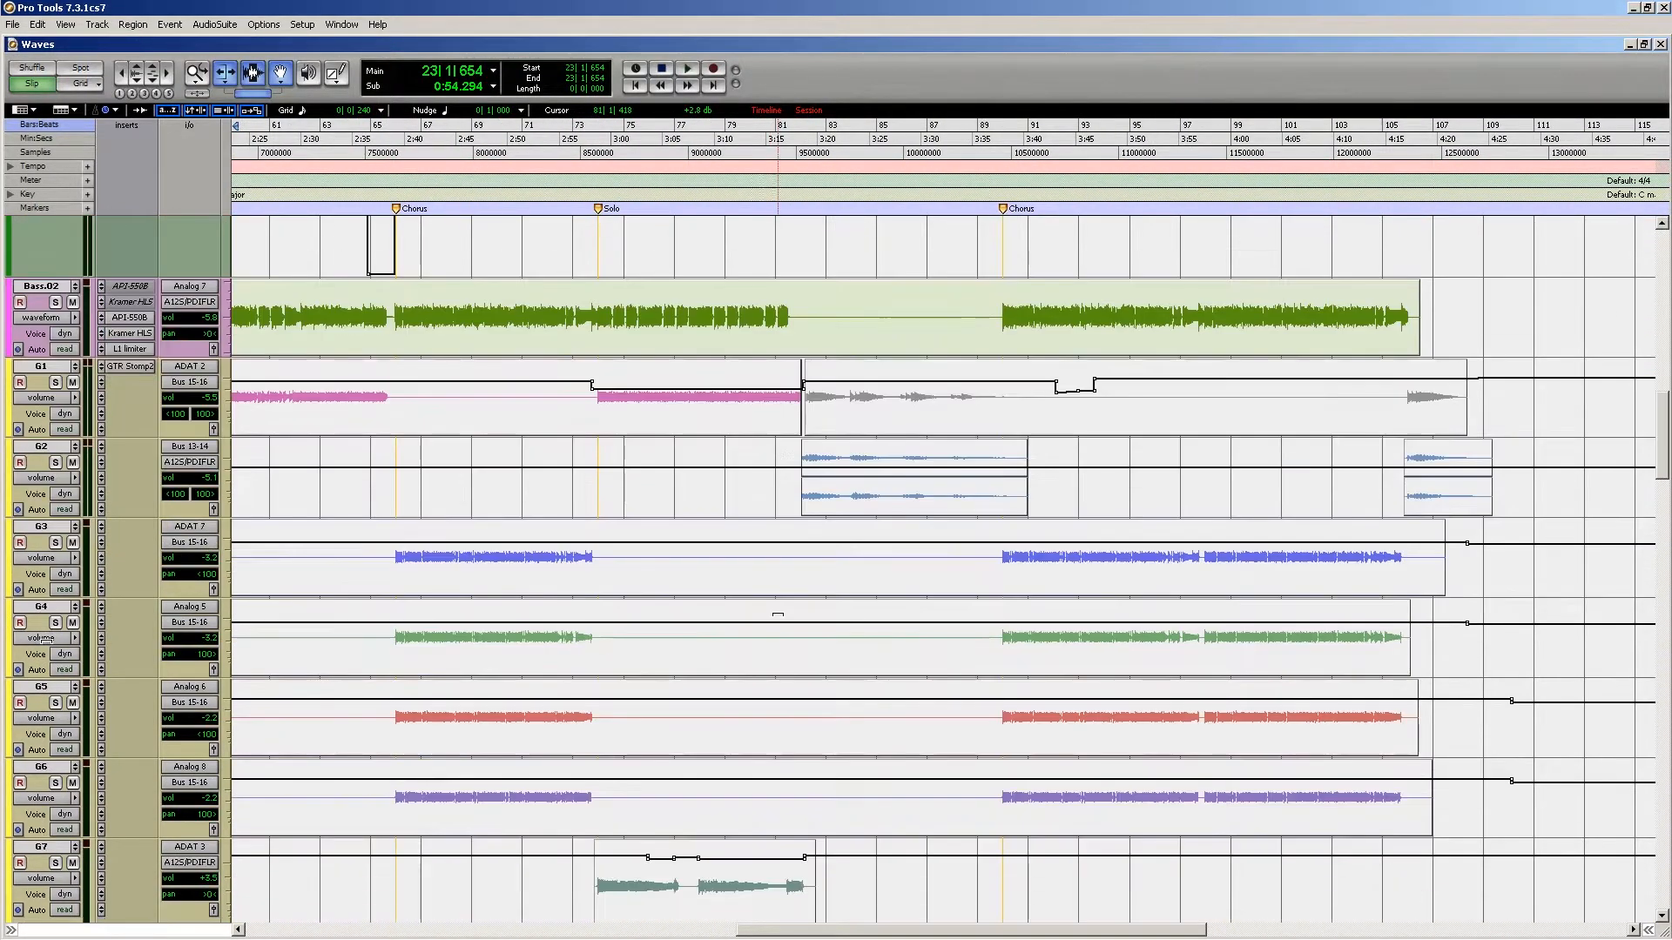
Step: Solo G1 and start playback just before the Solo marker, at about bar 73
left_click(796, 488)
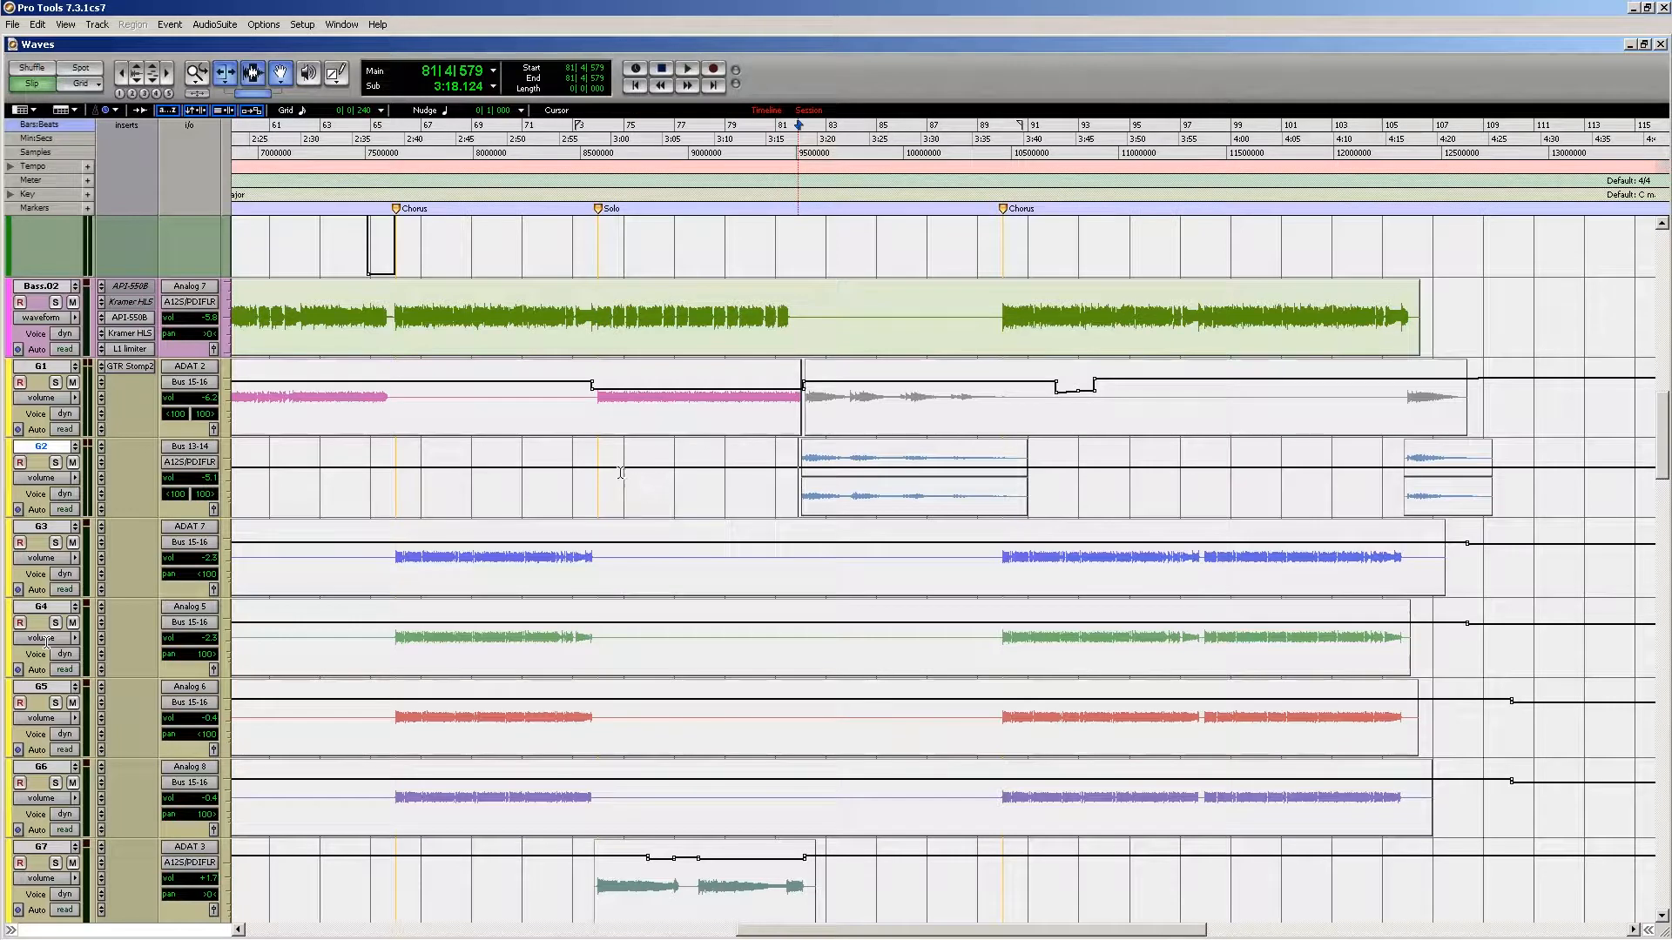
left_click(581, 477)
left_click(589, 477)
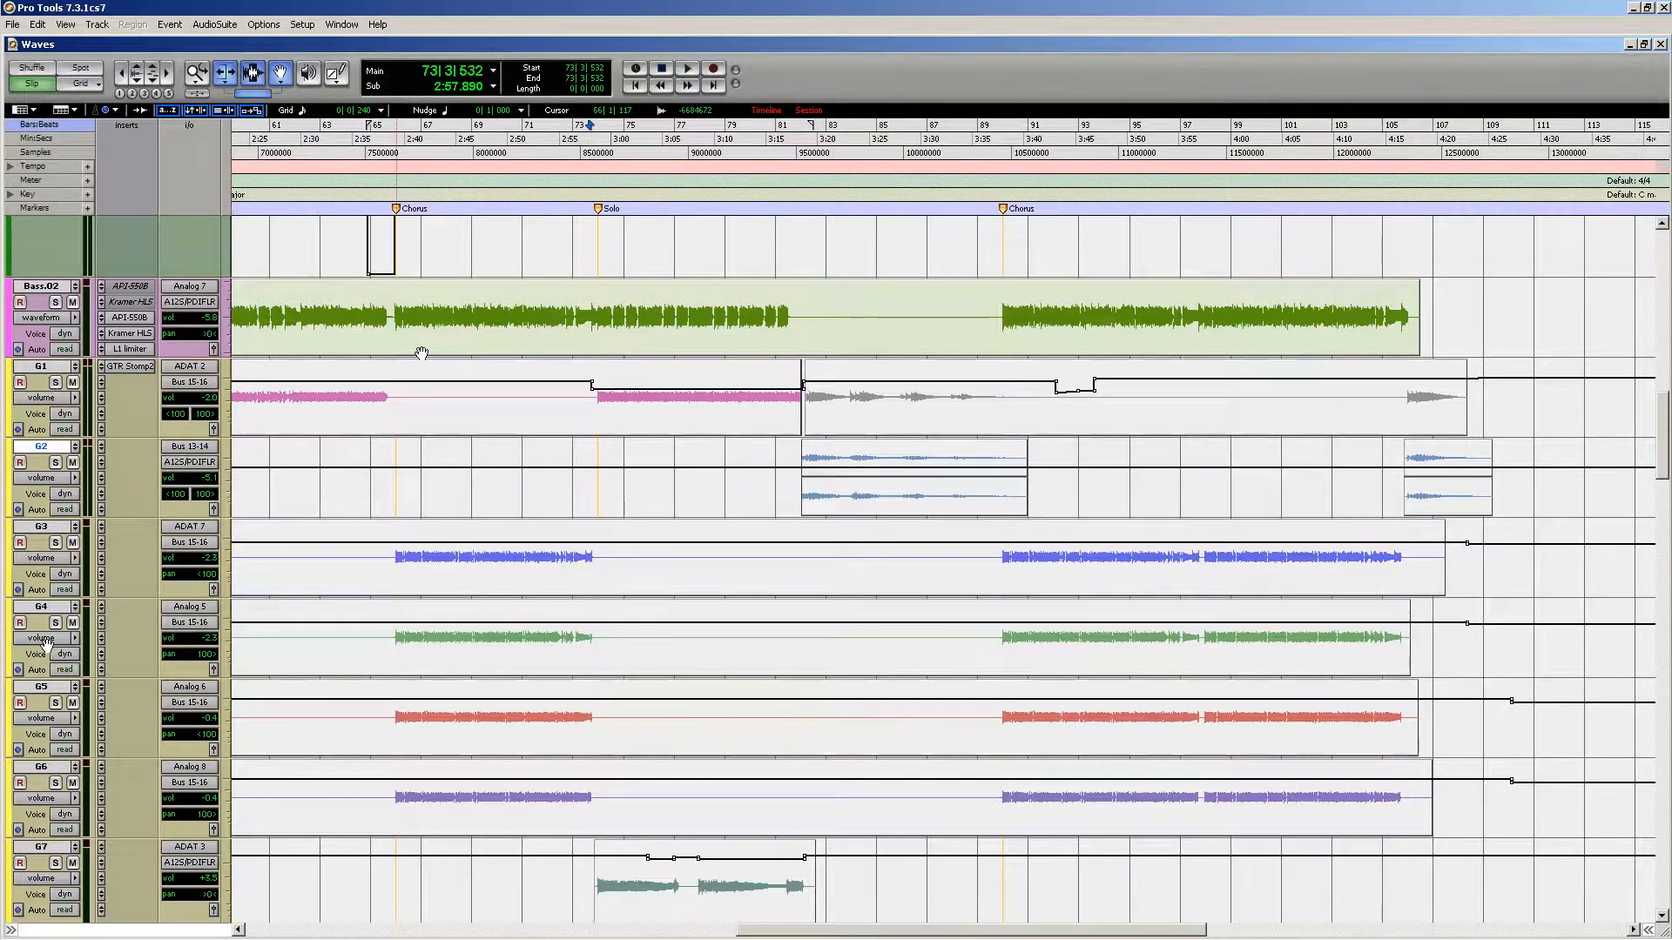
left_click(594, 401)
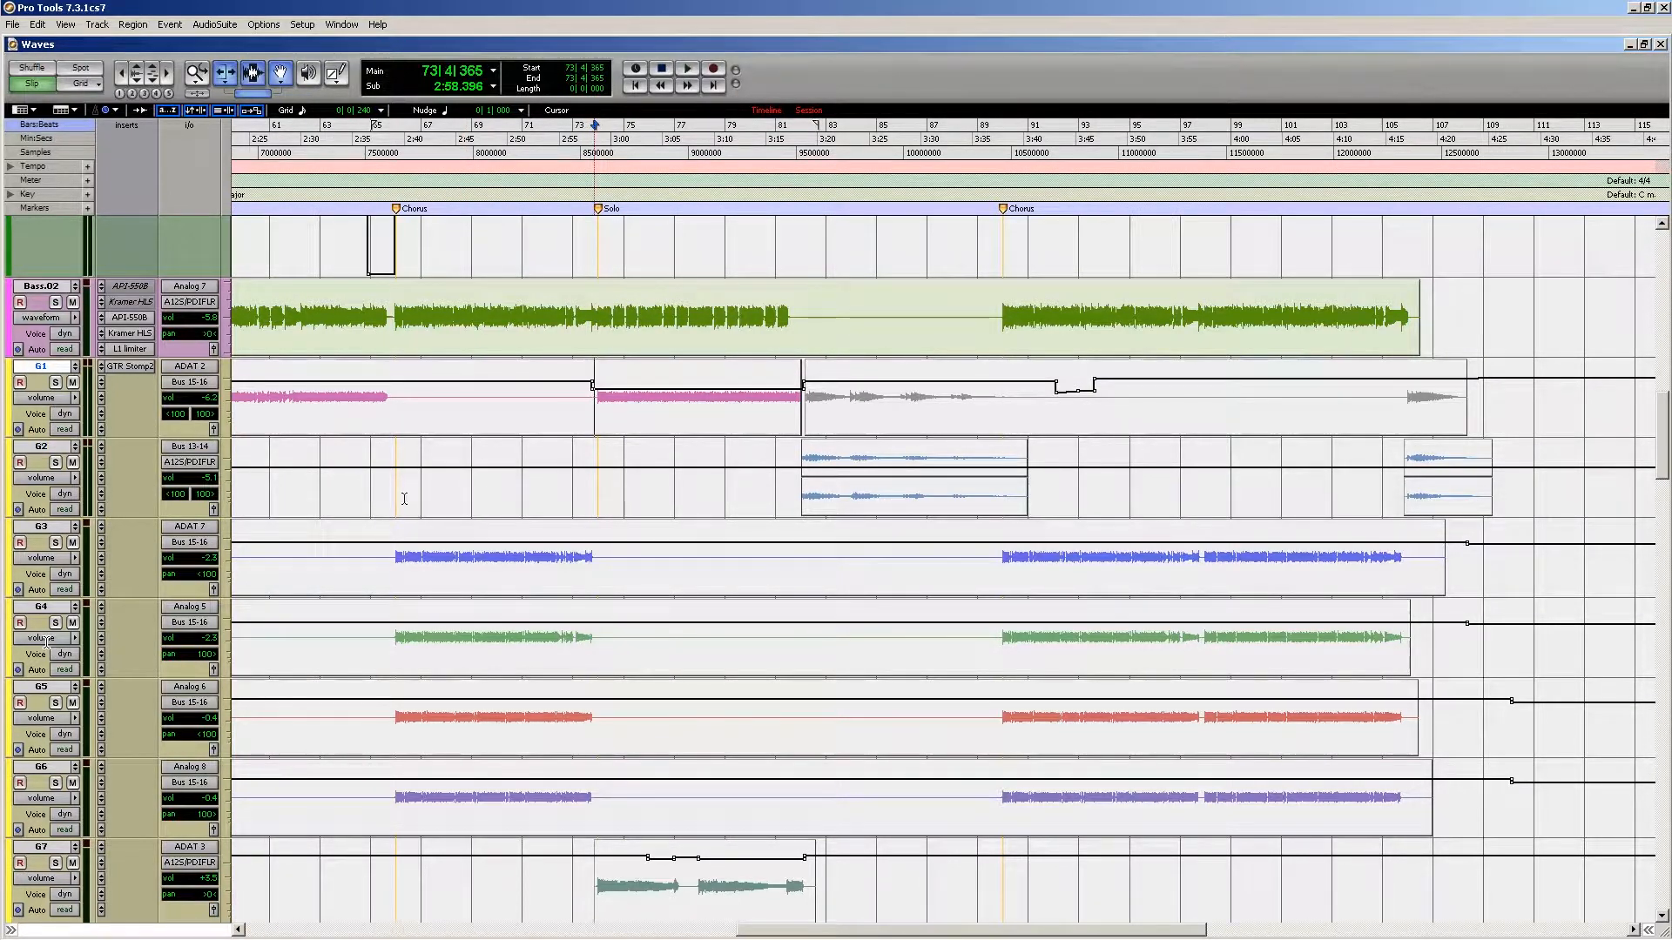
left_click(55, 382)
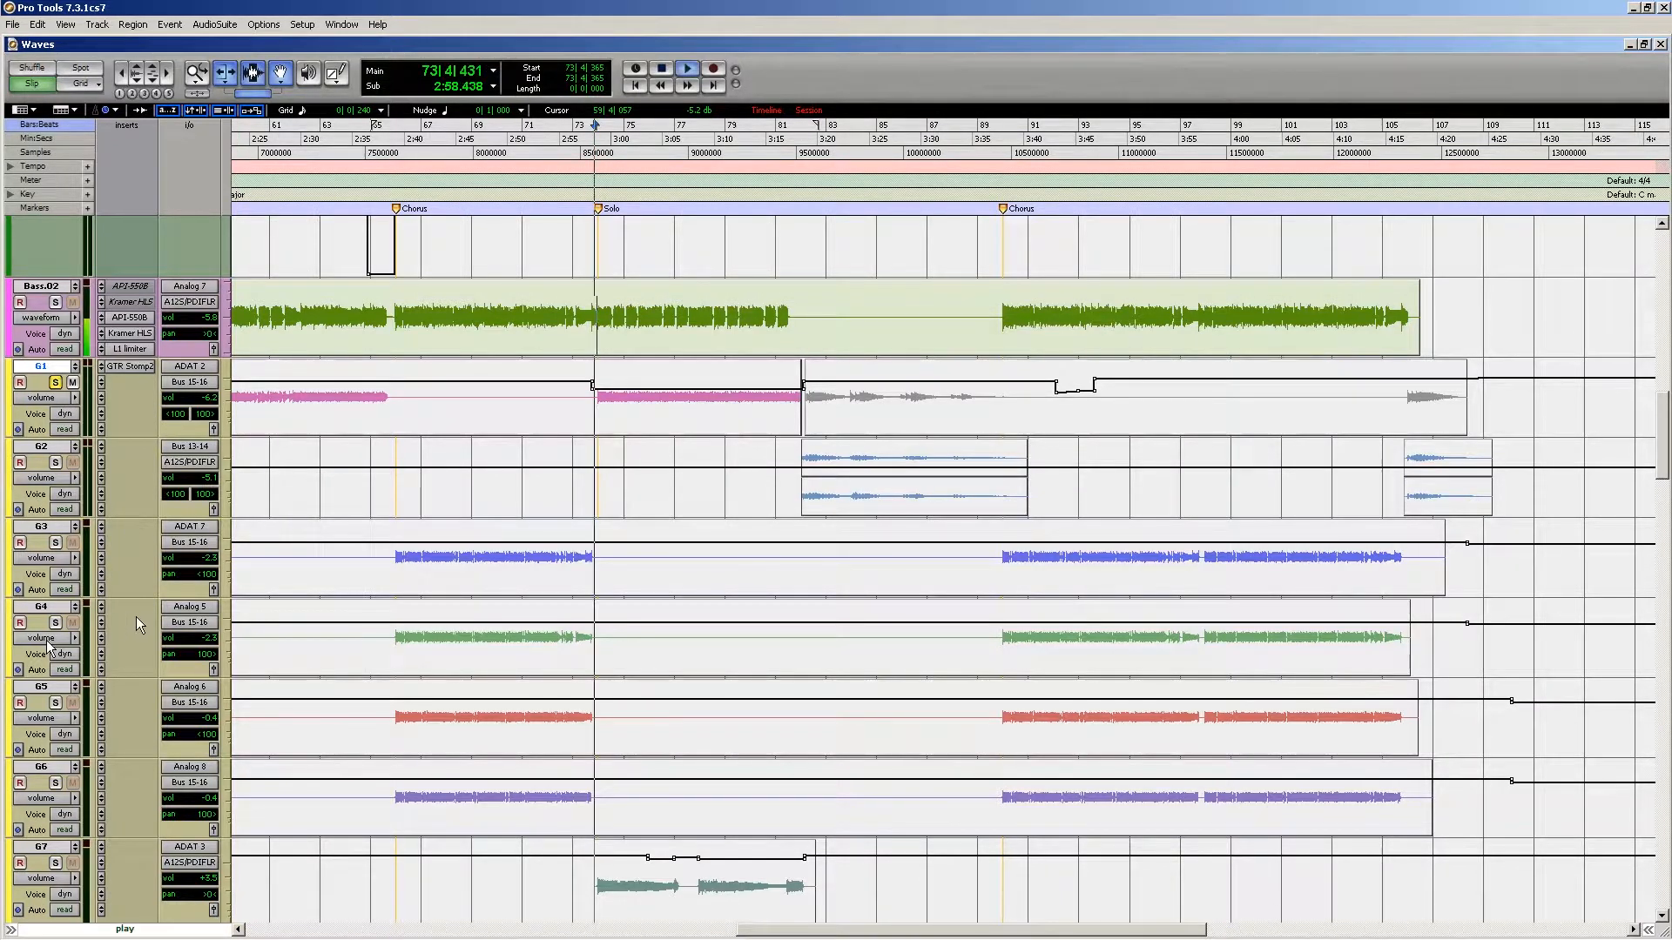
key("space")
Step: Add G7 and G8 to the solo during playback and take G1 out of it
scroll(131, 609, "down", 2)
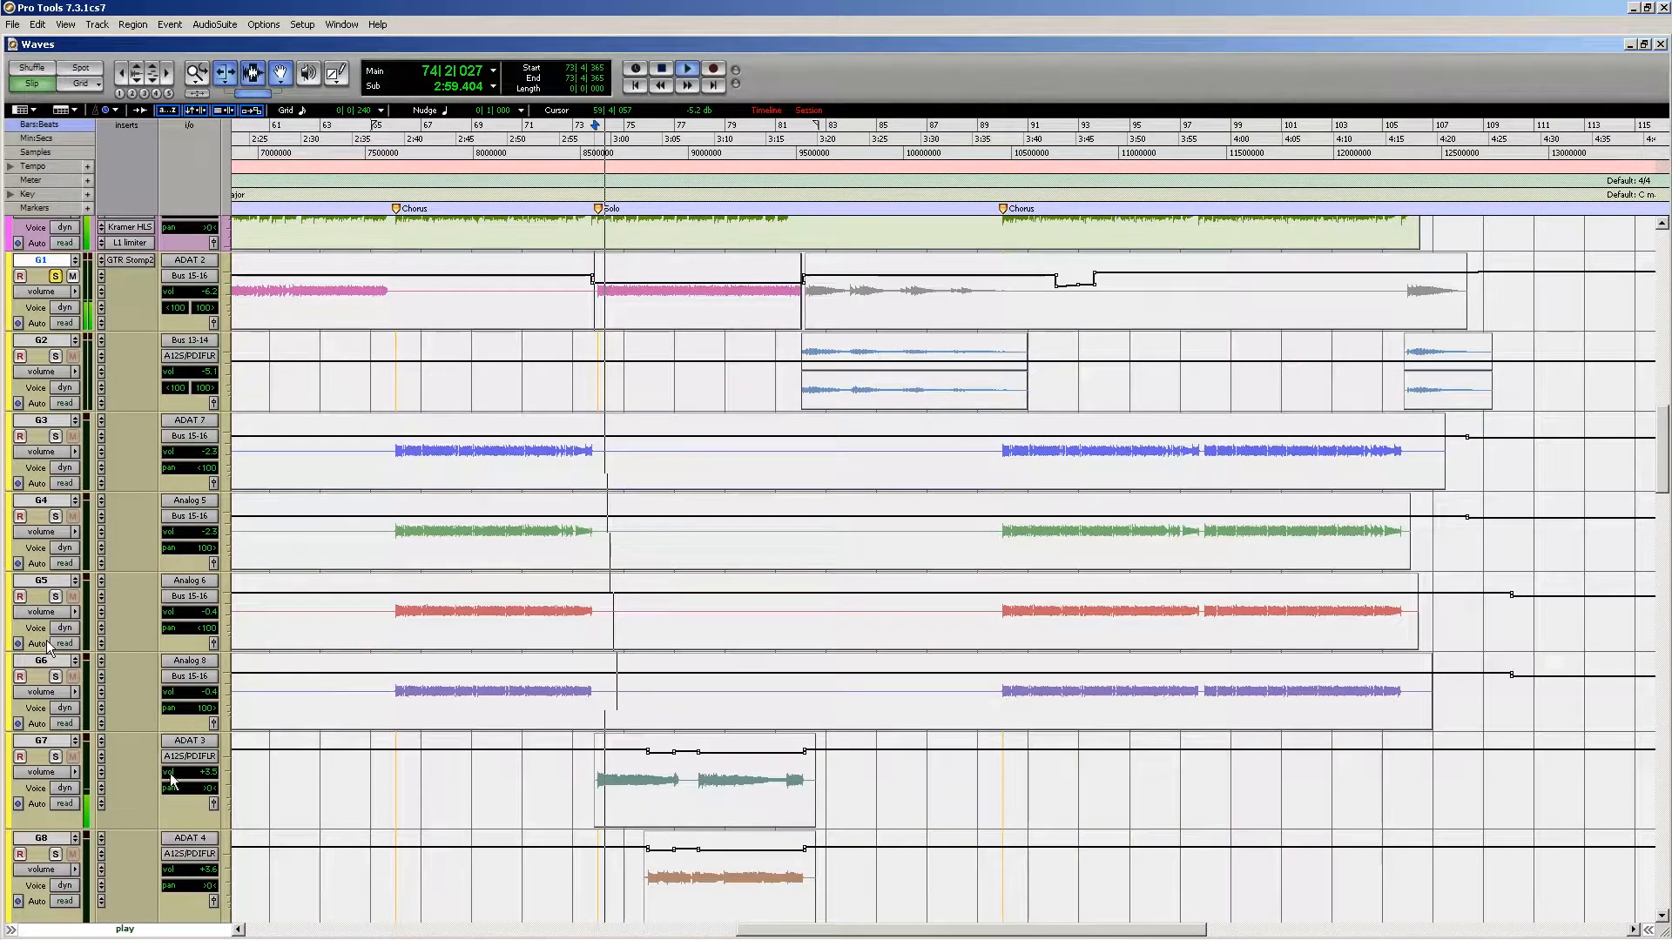
left_click(55, 756)
left_click(55, 854)
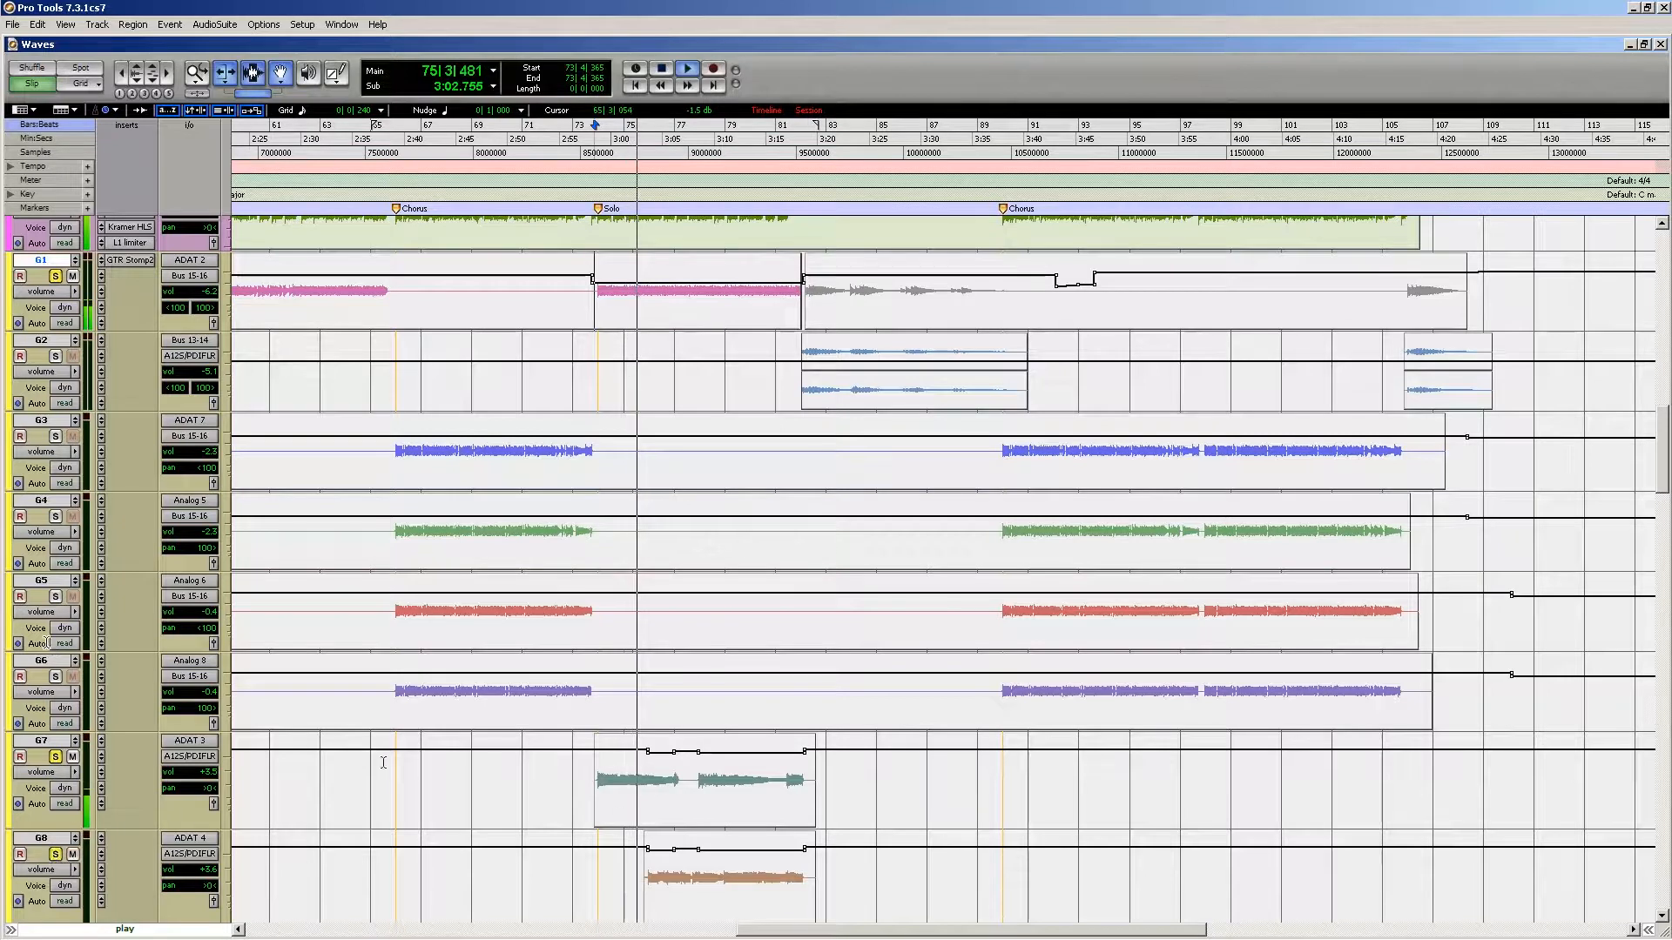
scroll(467, 701, "up", 4)
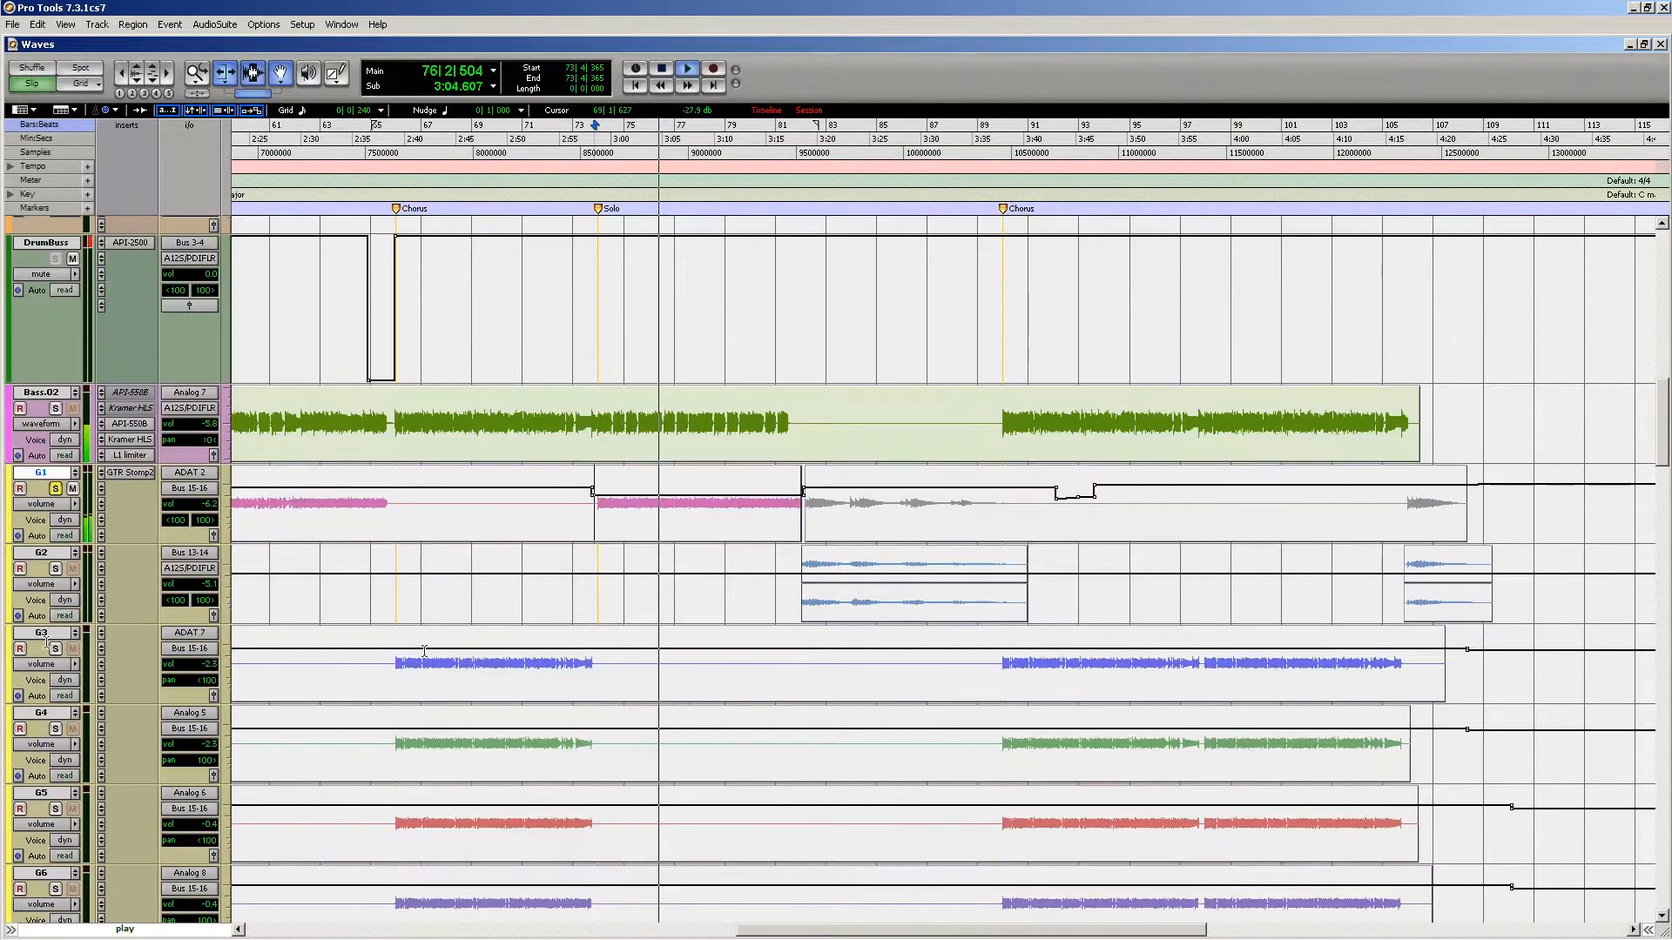
left_click(55, 489)
Step: Clear the solos on G7 and G8 and stop playback
scroll(50, 646, "down", 10)
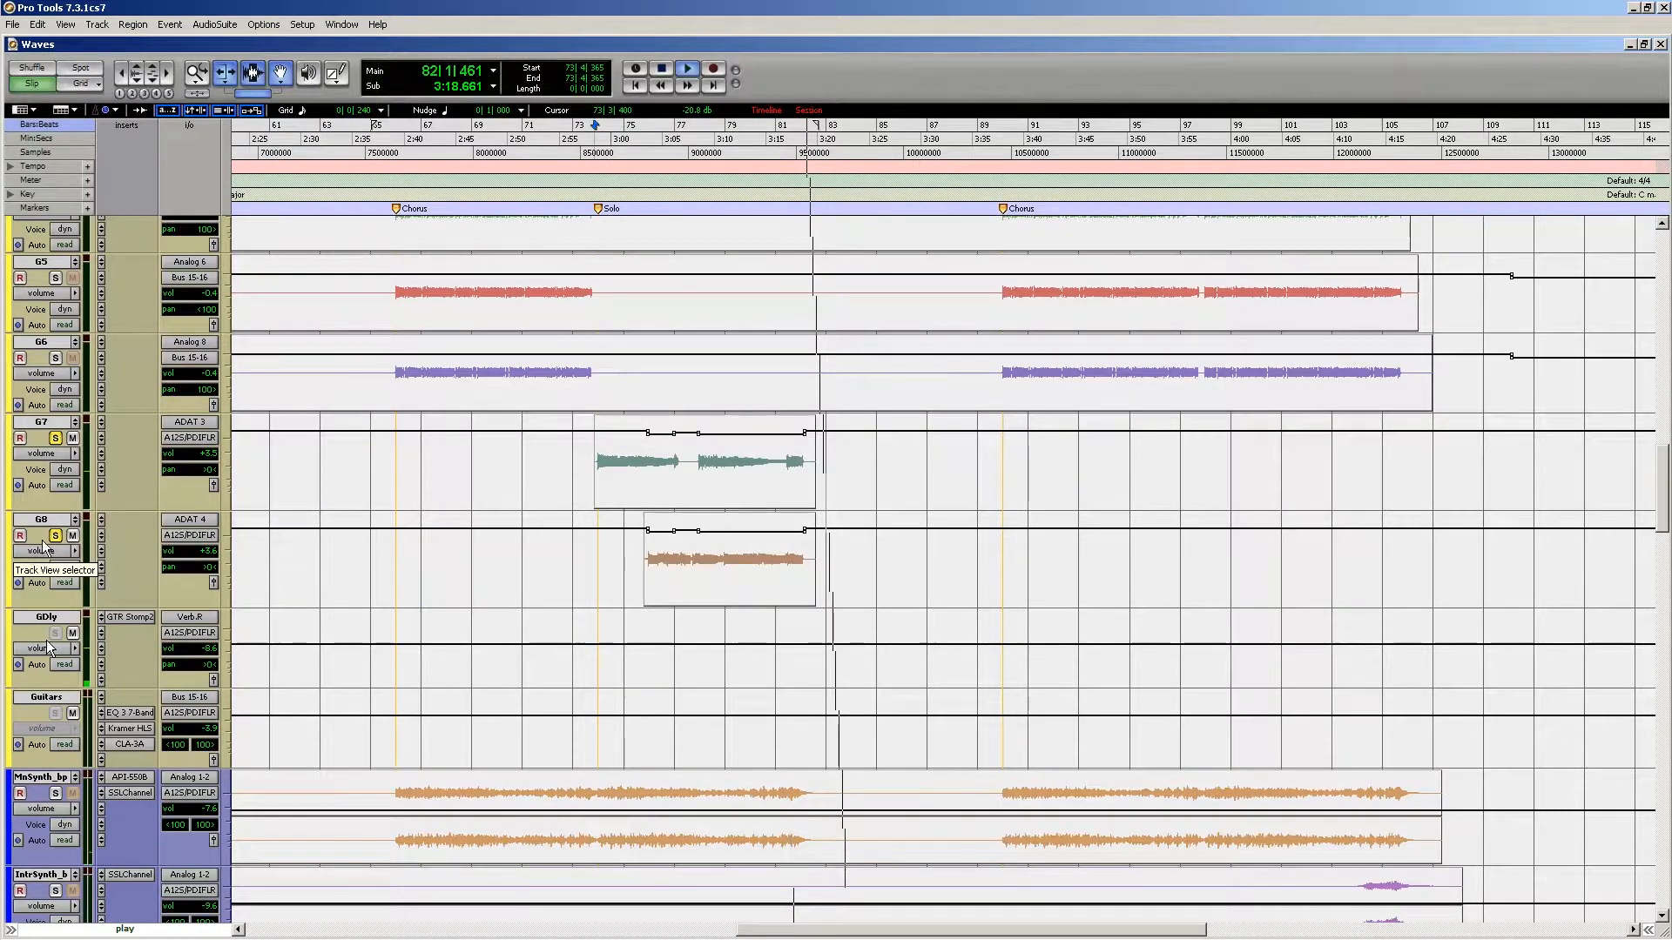
left_click(55, 438)
key("space")
Step: Play G2 in solo from about bar 81, clear its solo during playback, and stop
scroll(560, 562, "up", 5)
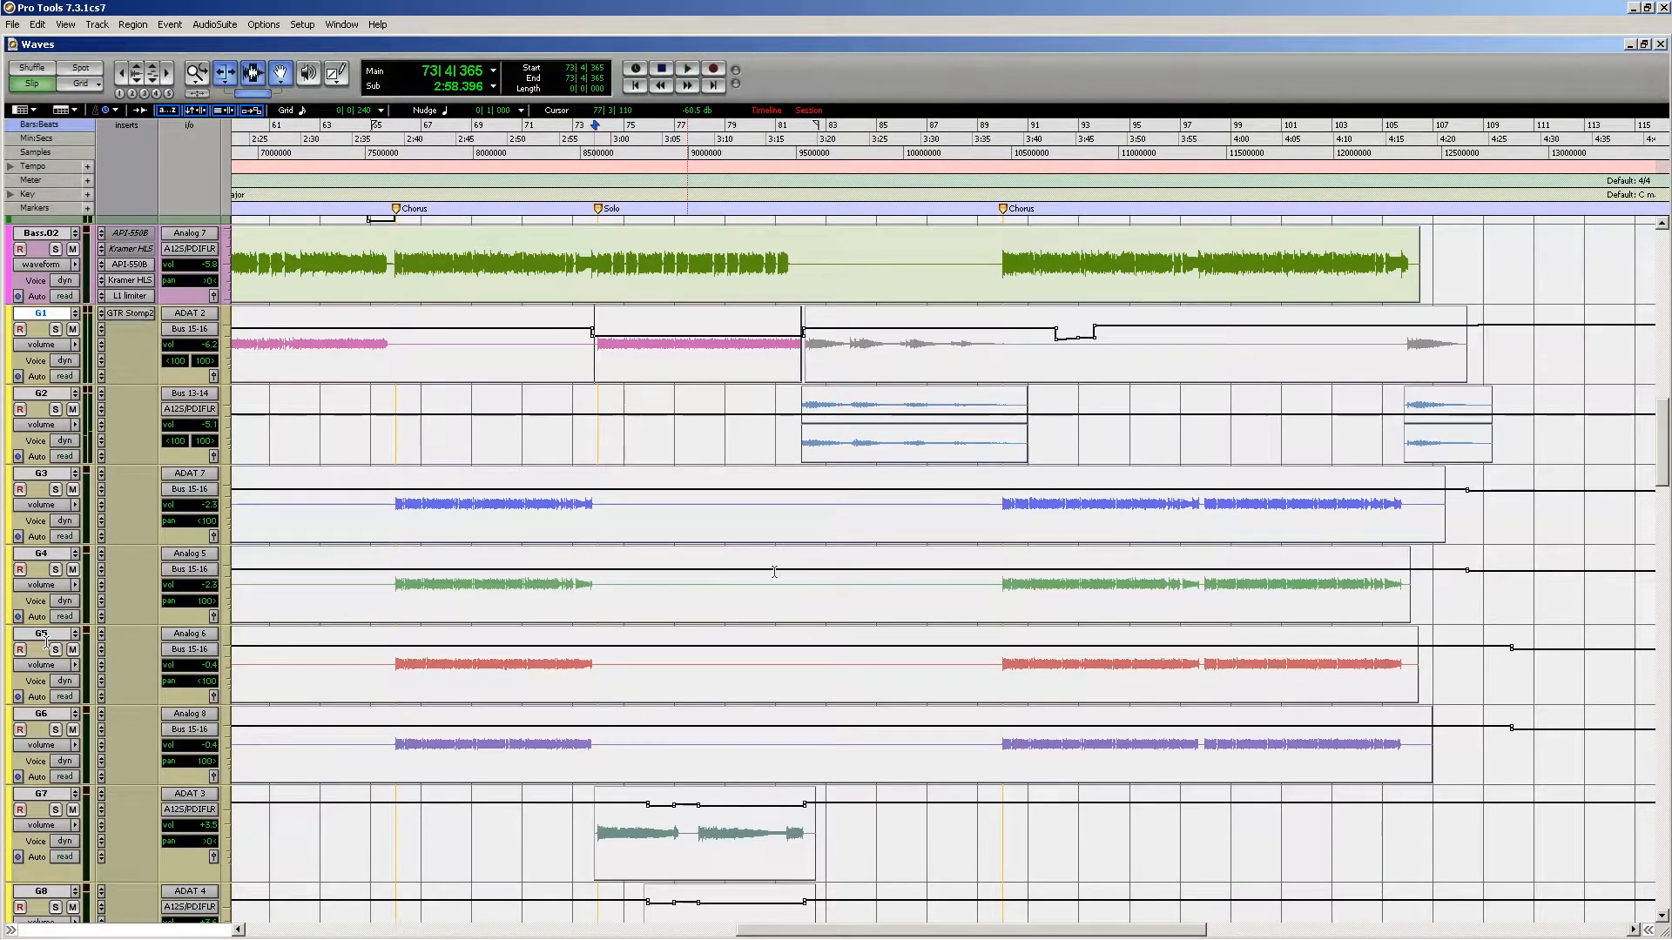
left_click(799, 432)
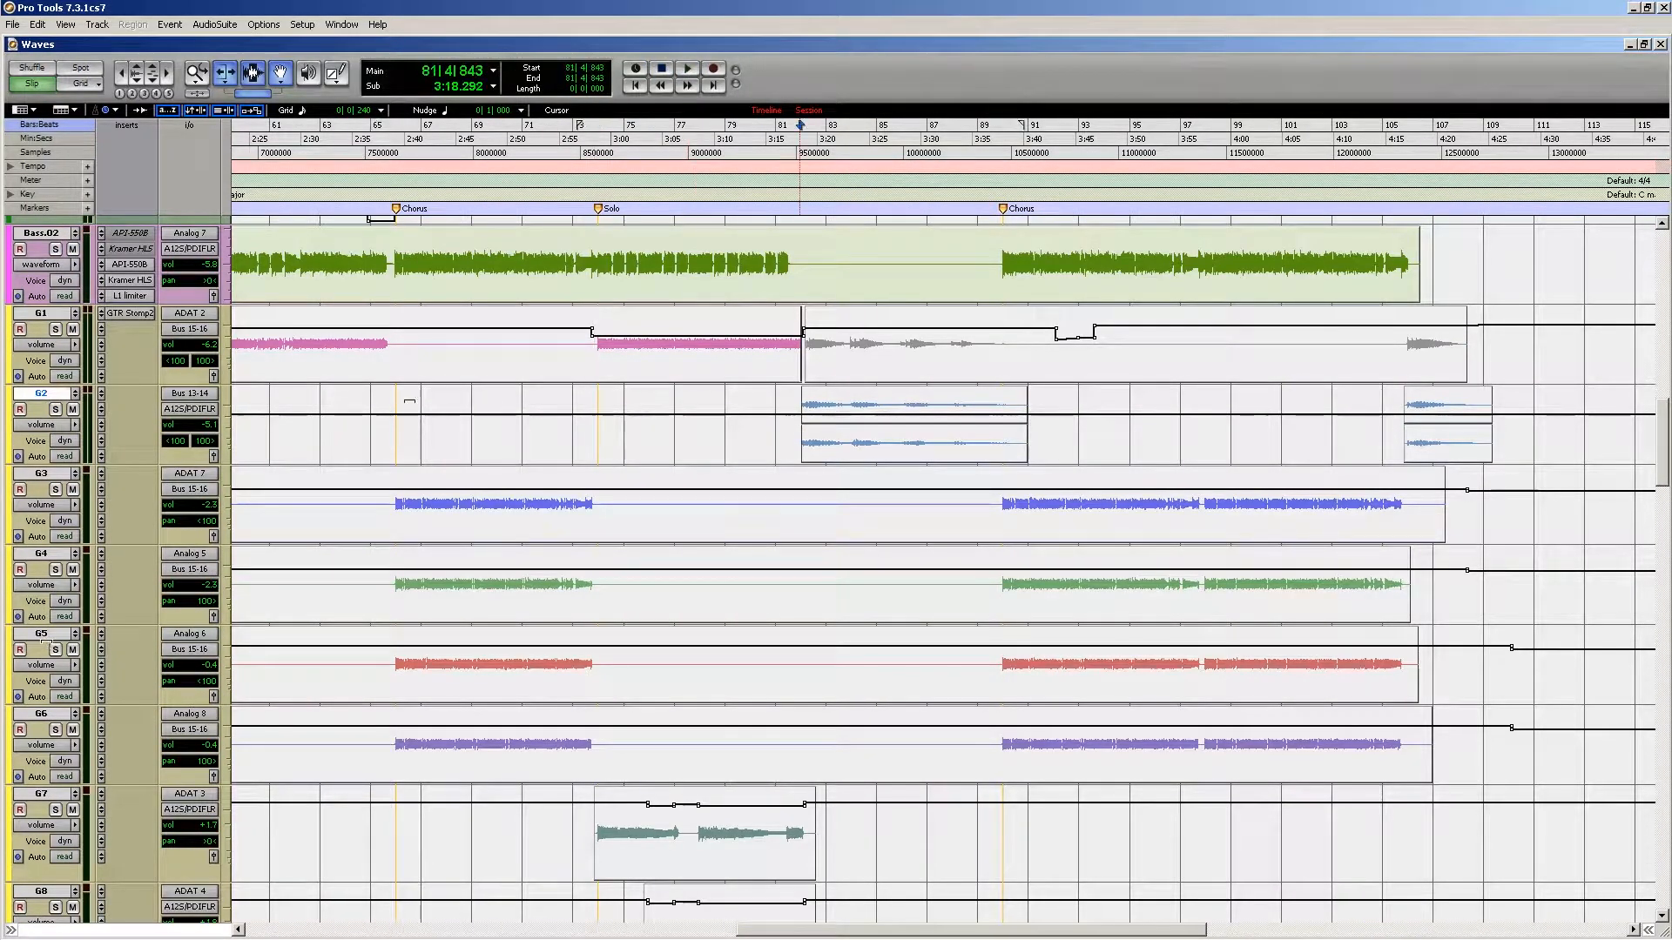
left_click(55, 410)
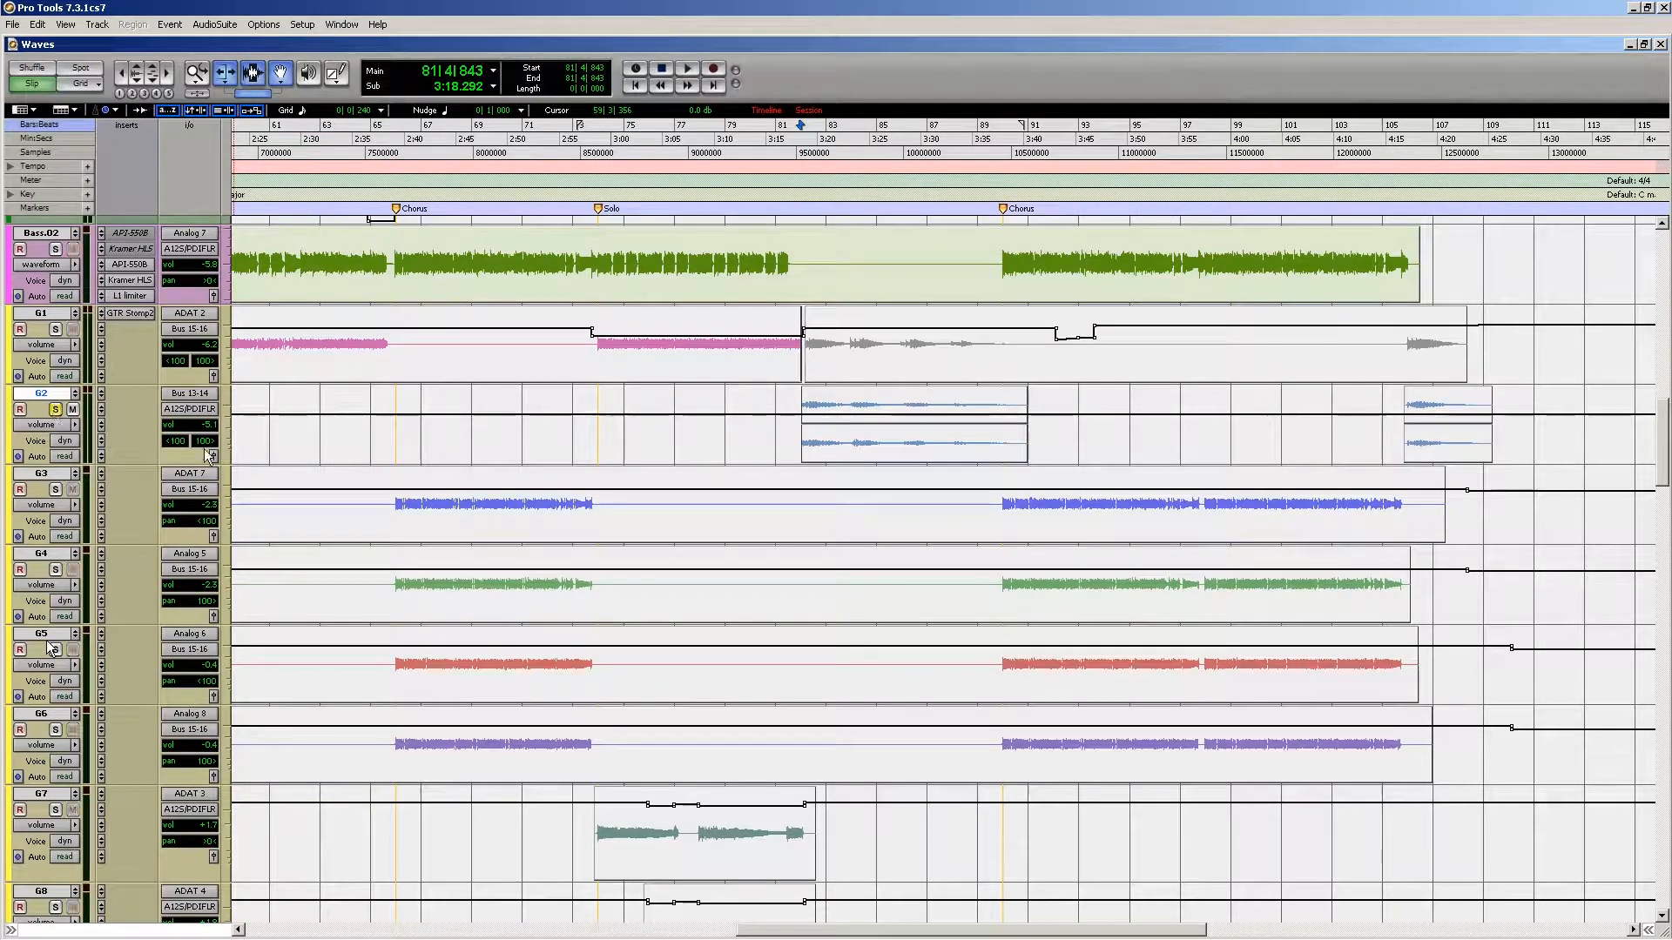
key("space")
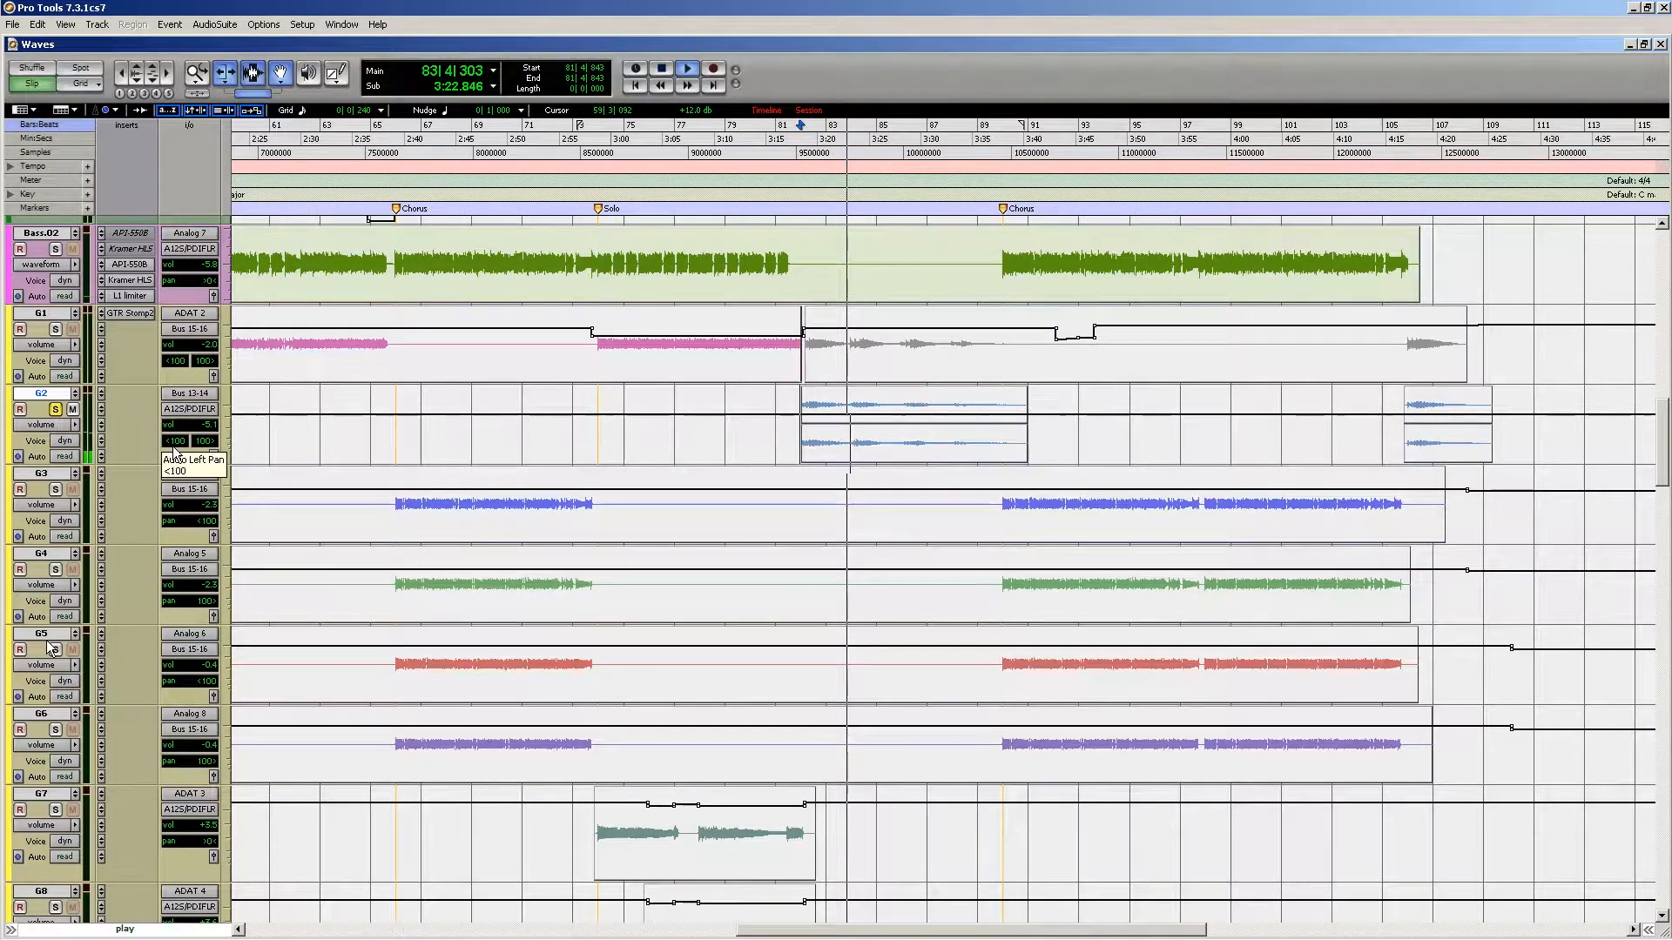
left_click(54, 409)
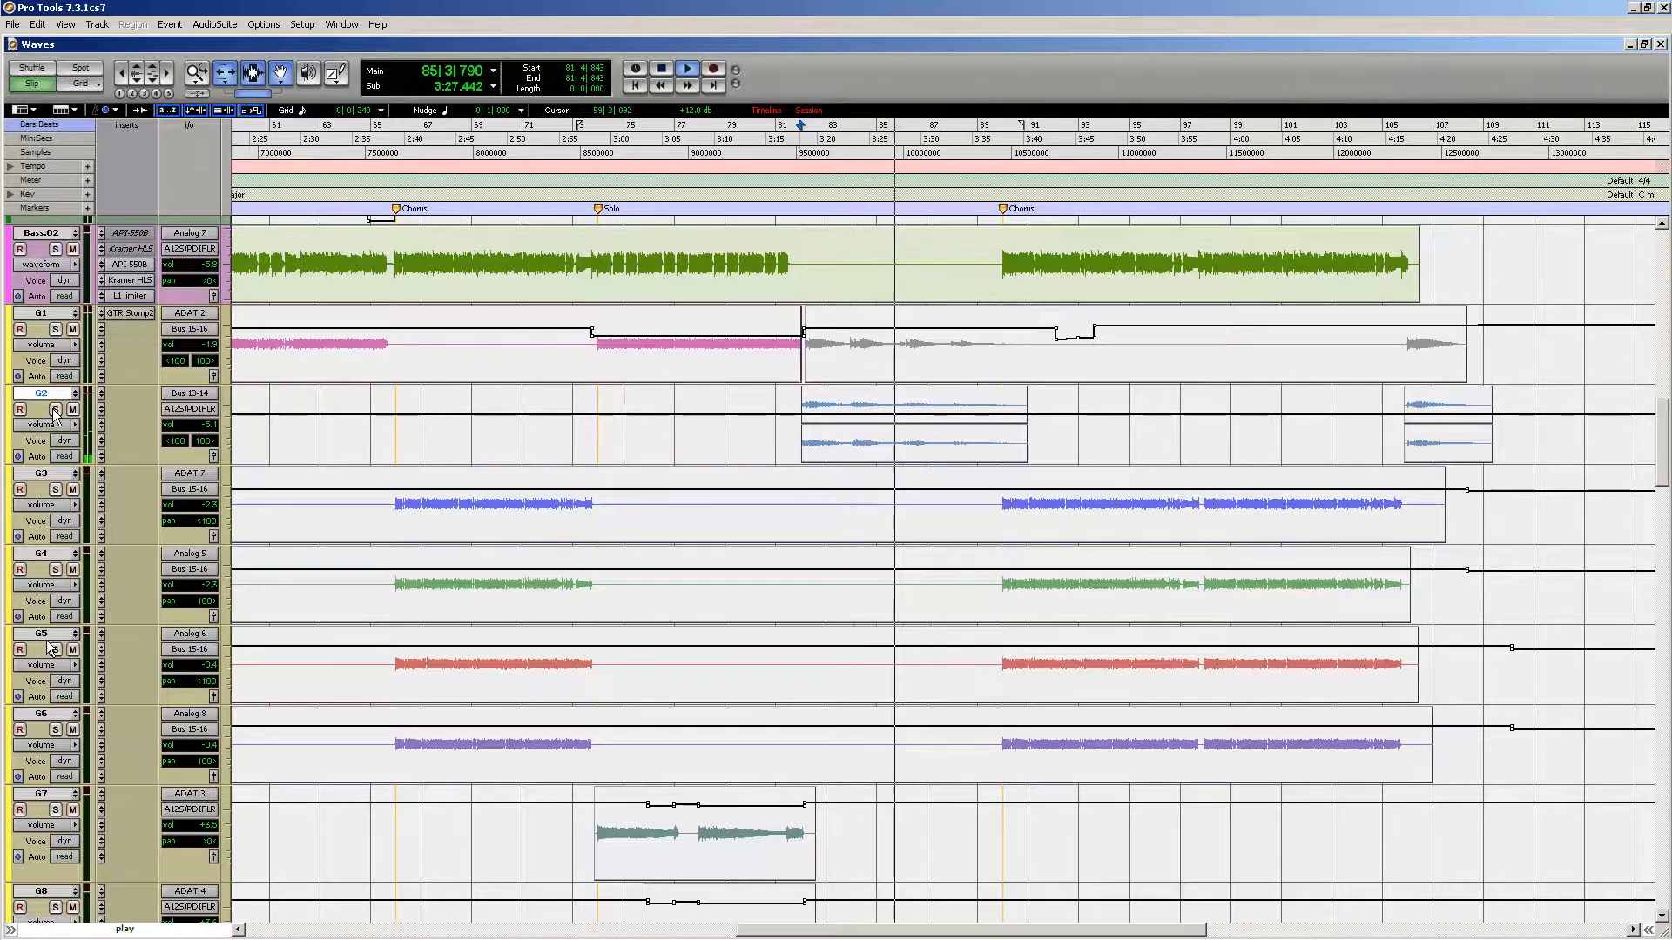
key("space")
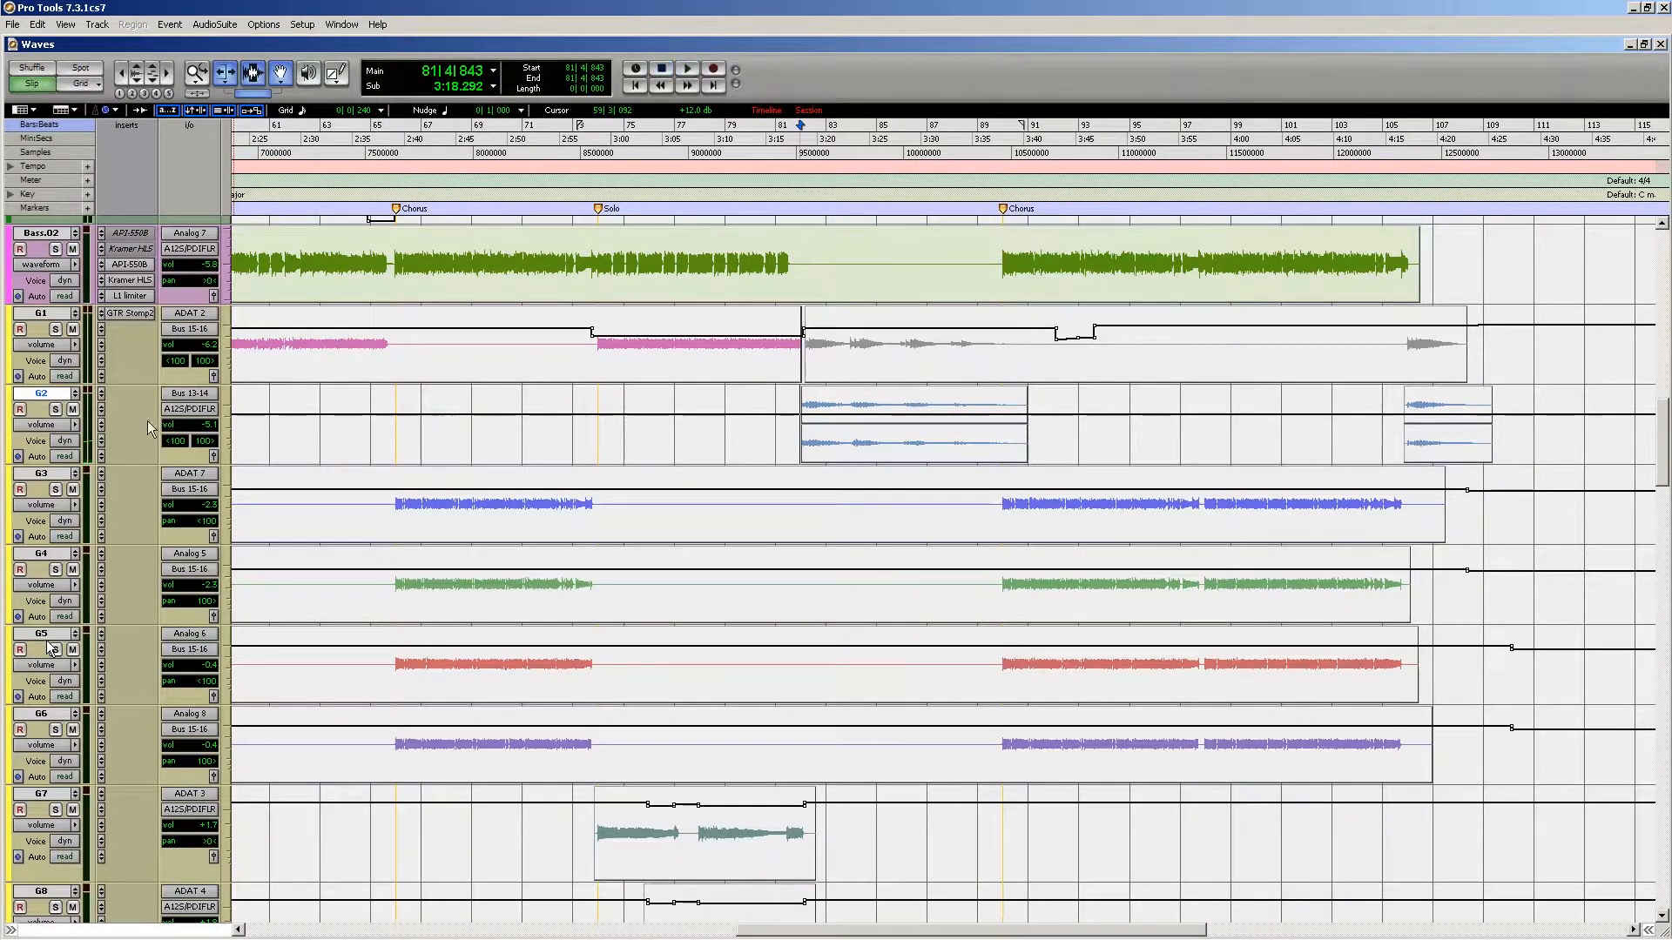
Step: Select the tracks from the first T1 stem down to the trumps bus and solo them all together
scroll(47, 645, "down", 8)
scroll(328, 568, "left", 5)
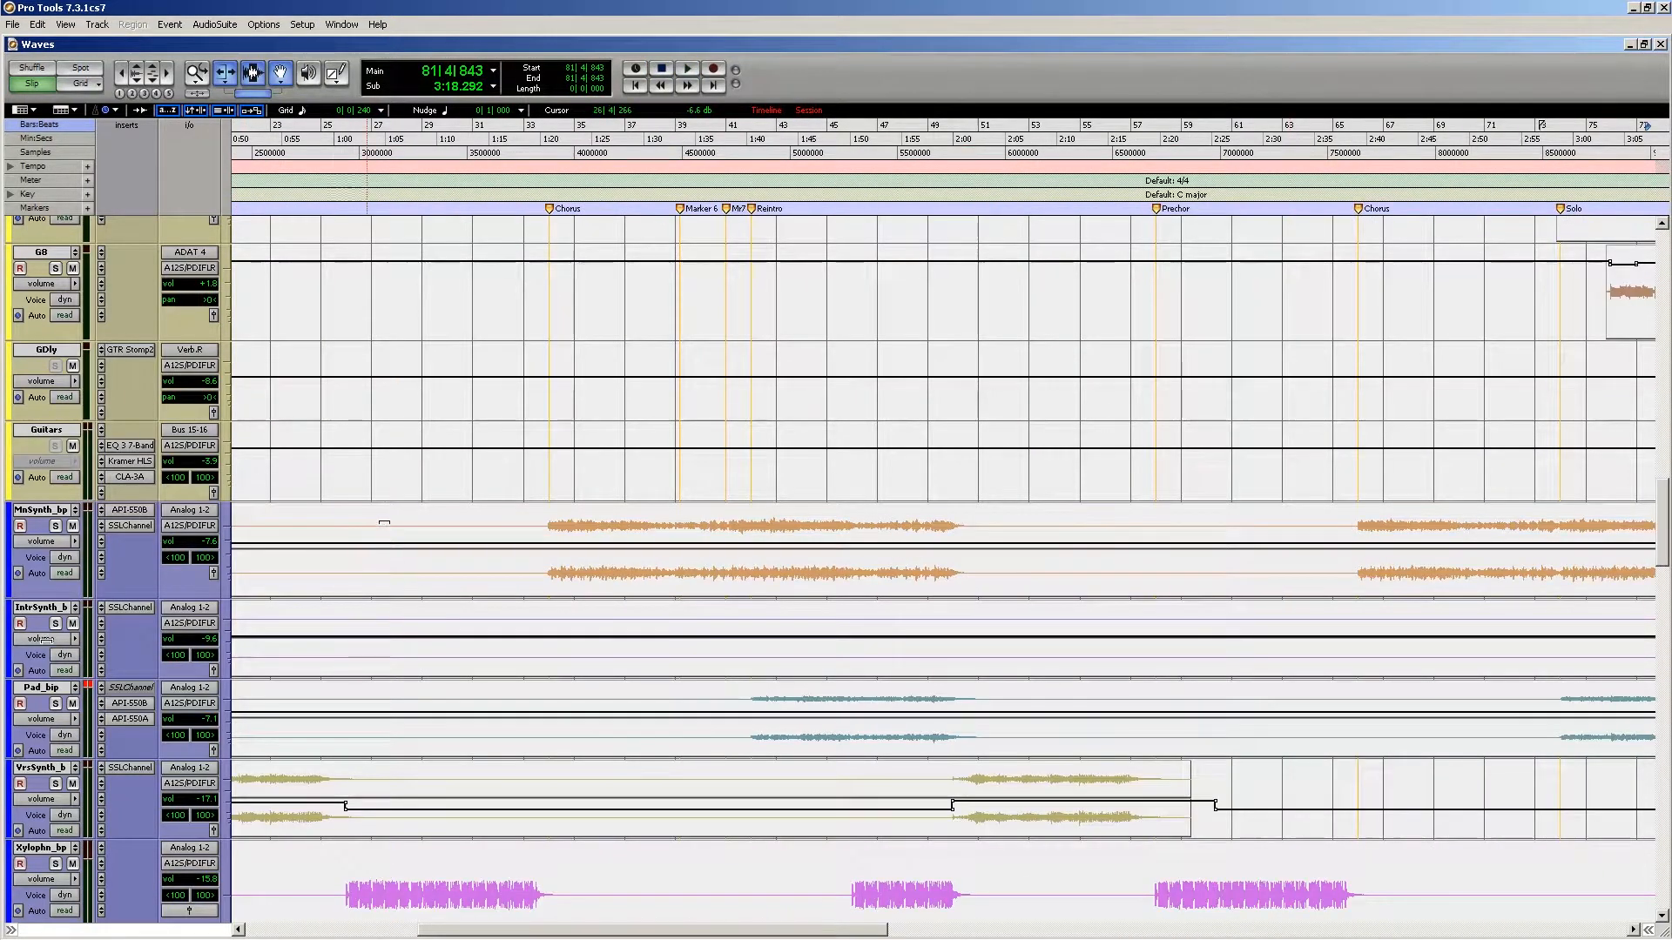
scroll(384, 521, "down", 8)
scroll(482, 531, "left", 4)
left_click(45, 621)
scroll(54, 501, "up", 3)
left_click(52, 490, "shift")
left_click(55, 502, "alt+shift")
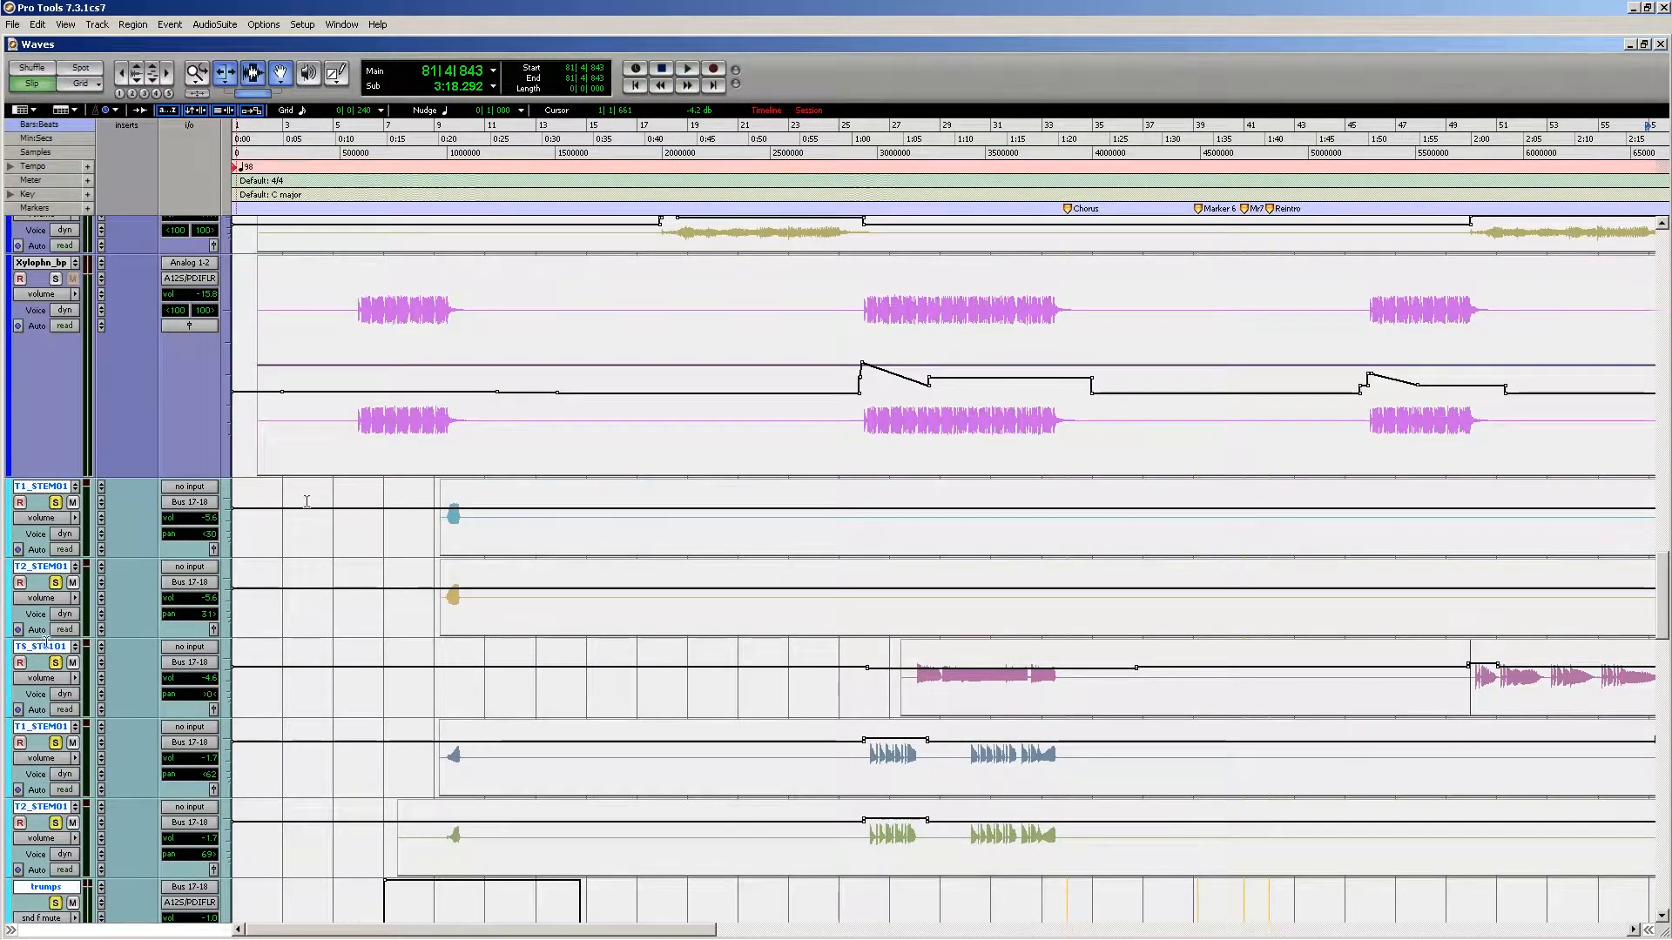
Step: Play the soloed stems from about bar 9, where the first T1 stem enters, and stop playback
left_click(444, 514)
scroll(472, 493, "down", 3)
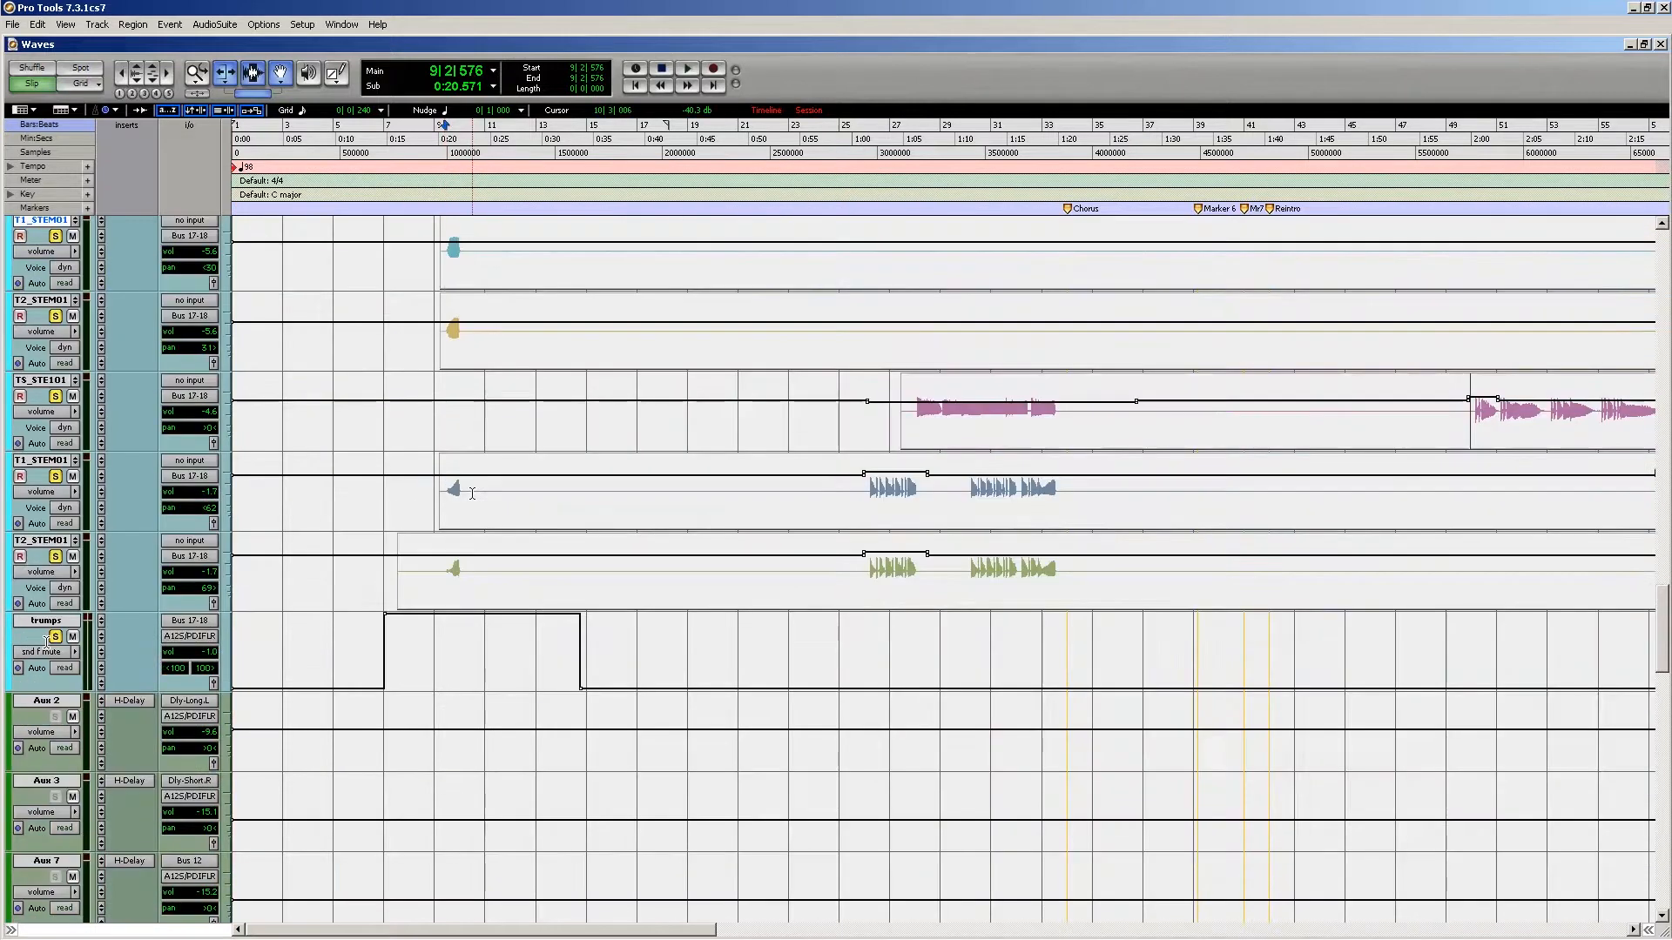
key("space")
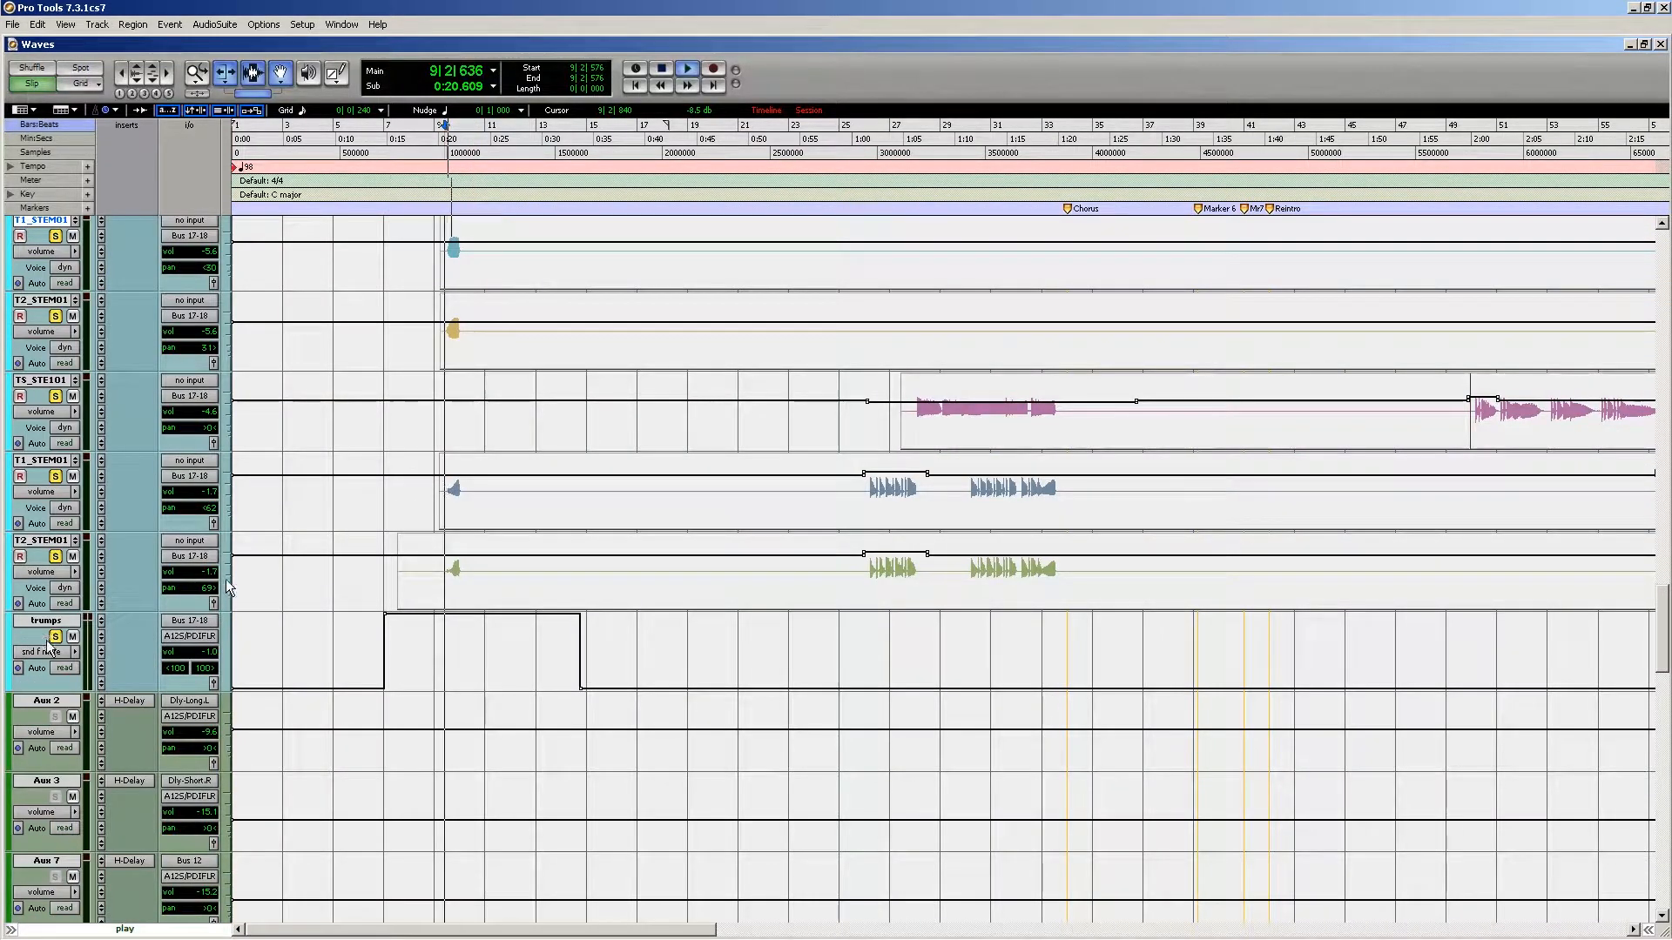
key("space")
Step: Play the soloed stems from about bar 25, and move the edit cursor to about bar 27 on the TS stem
left_click(860, 516)
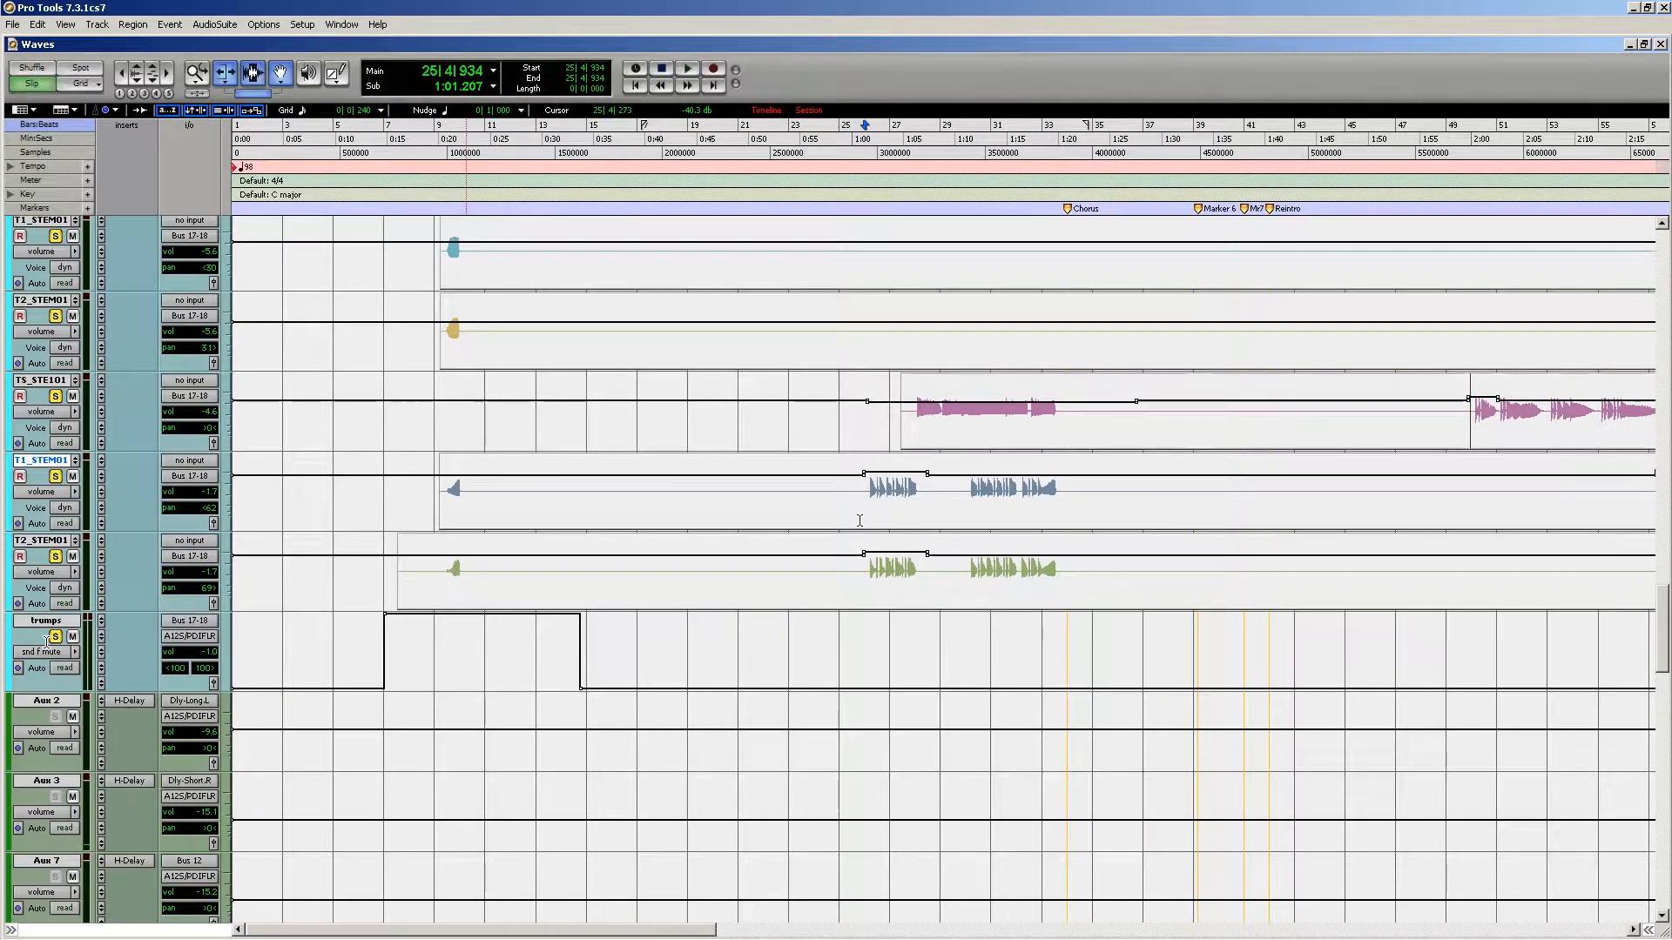
key("space")
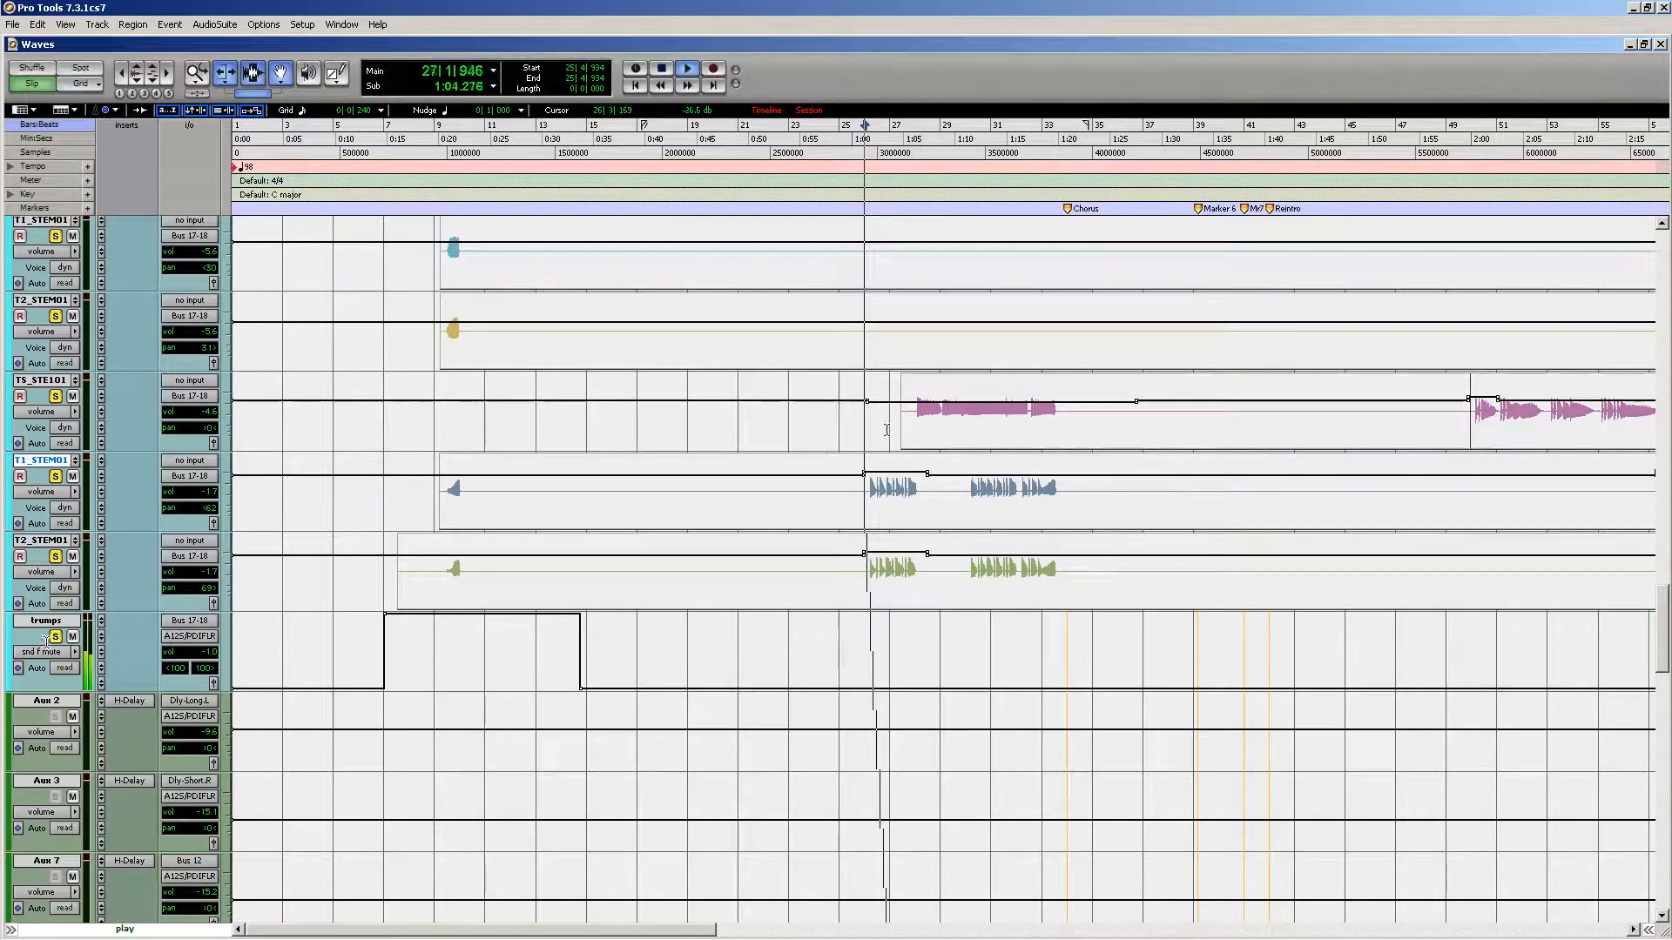
left_click(910, 408)
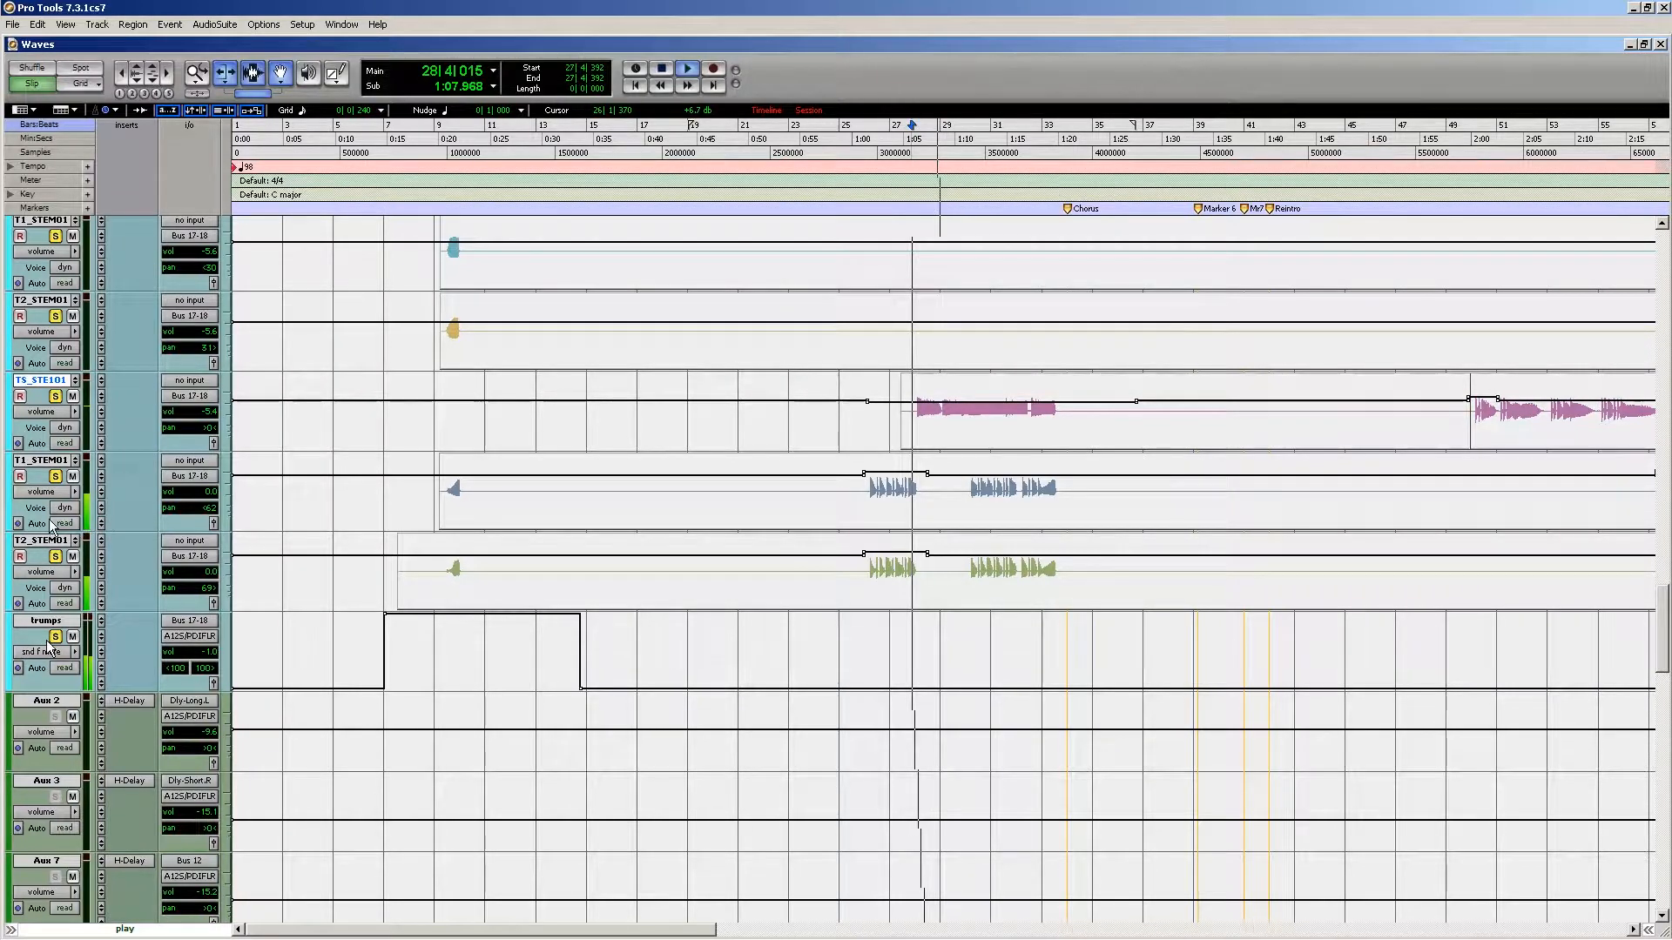
Step: Clear the solo on the T1, T2 and TS stems and the trumps bus while playback continues
left_click(55, 477)
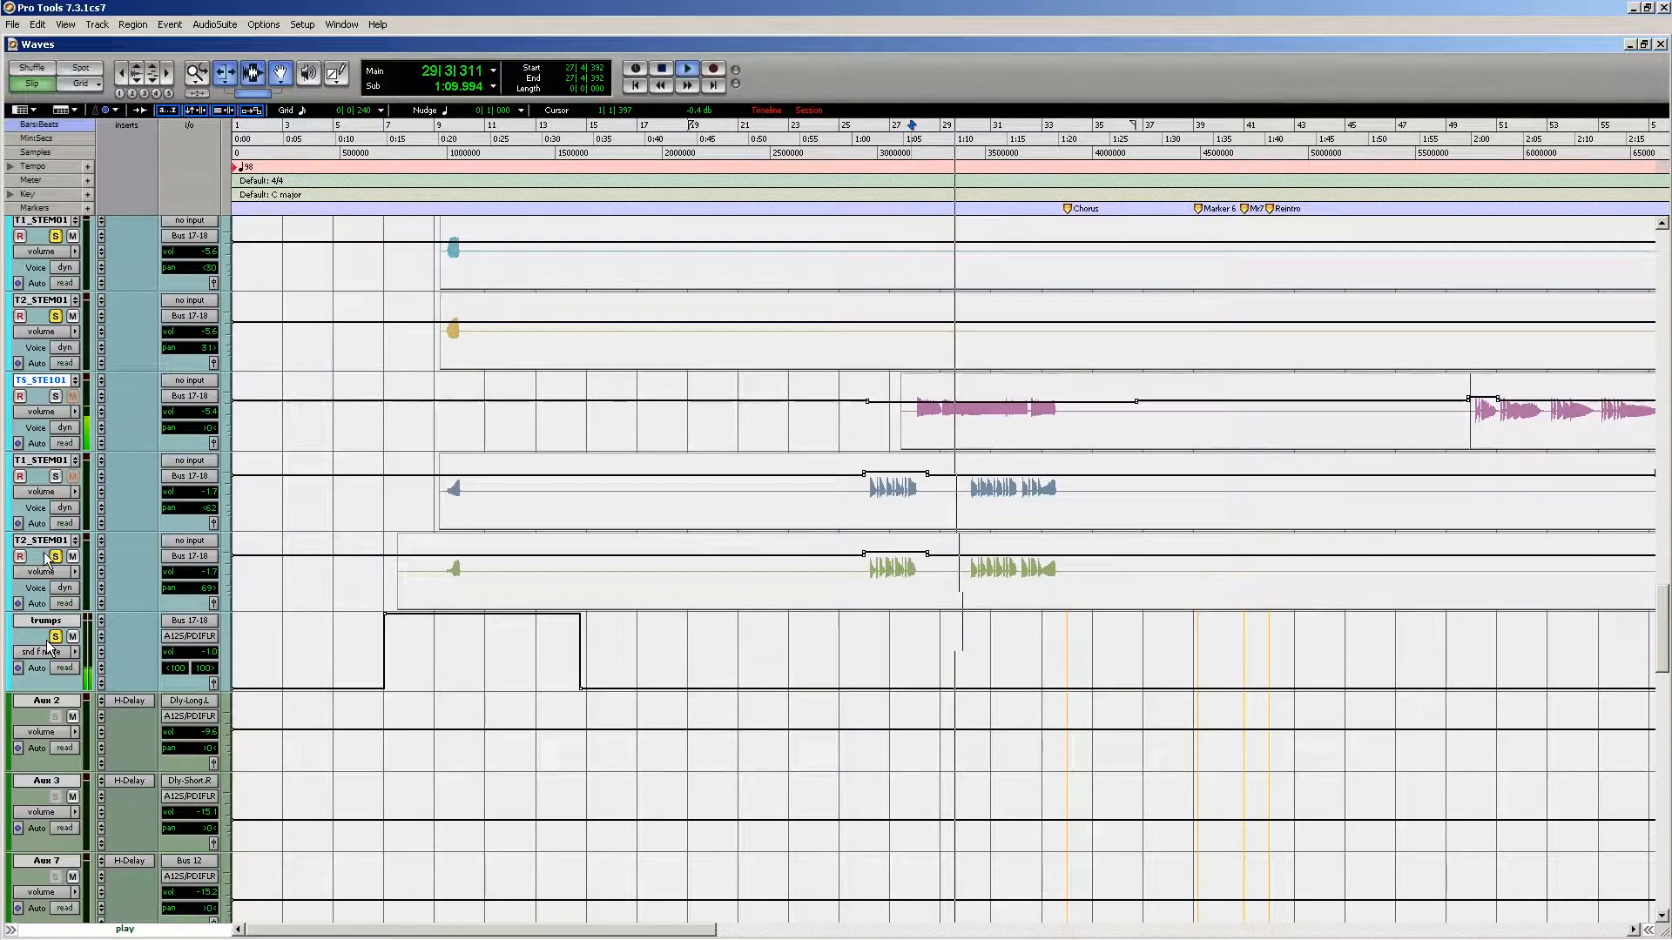
left_click(46, 622)
scroll(48, 644, "up", 5)
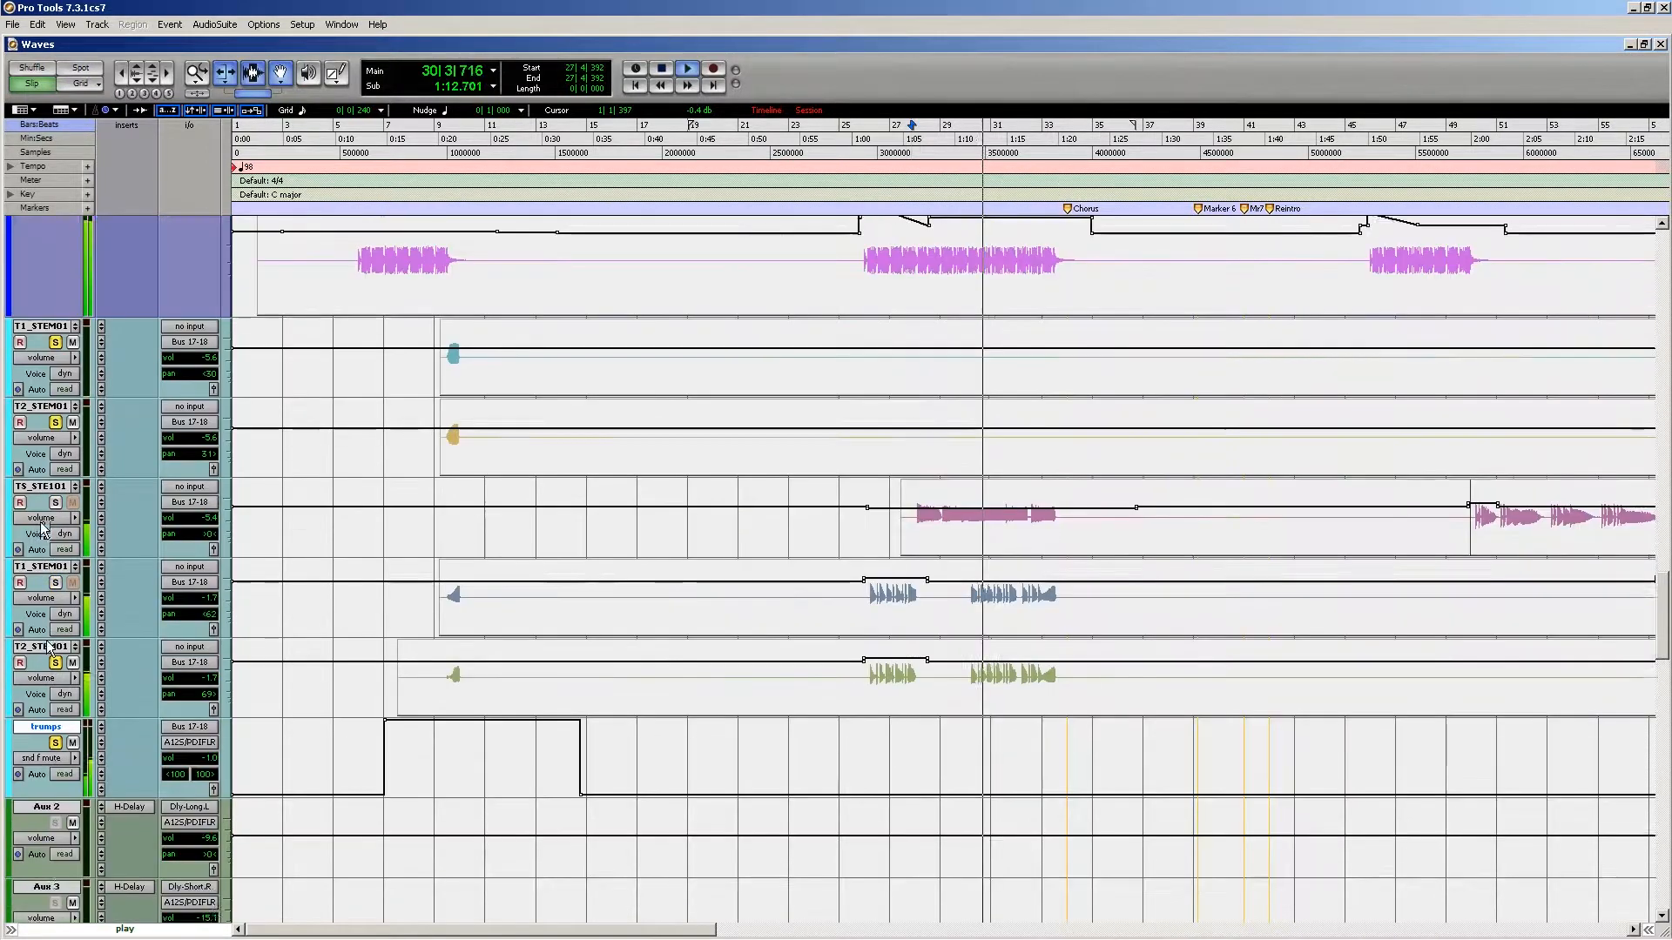
left_click(53, 433, "shift")
left_click(56, 448, "alt+shift")
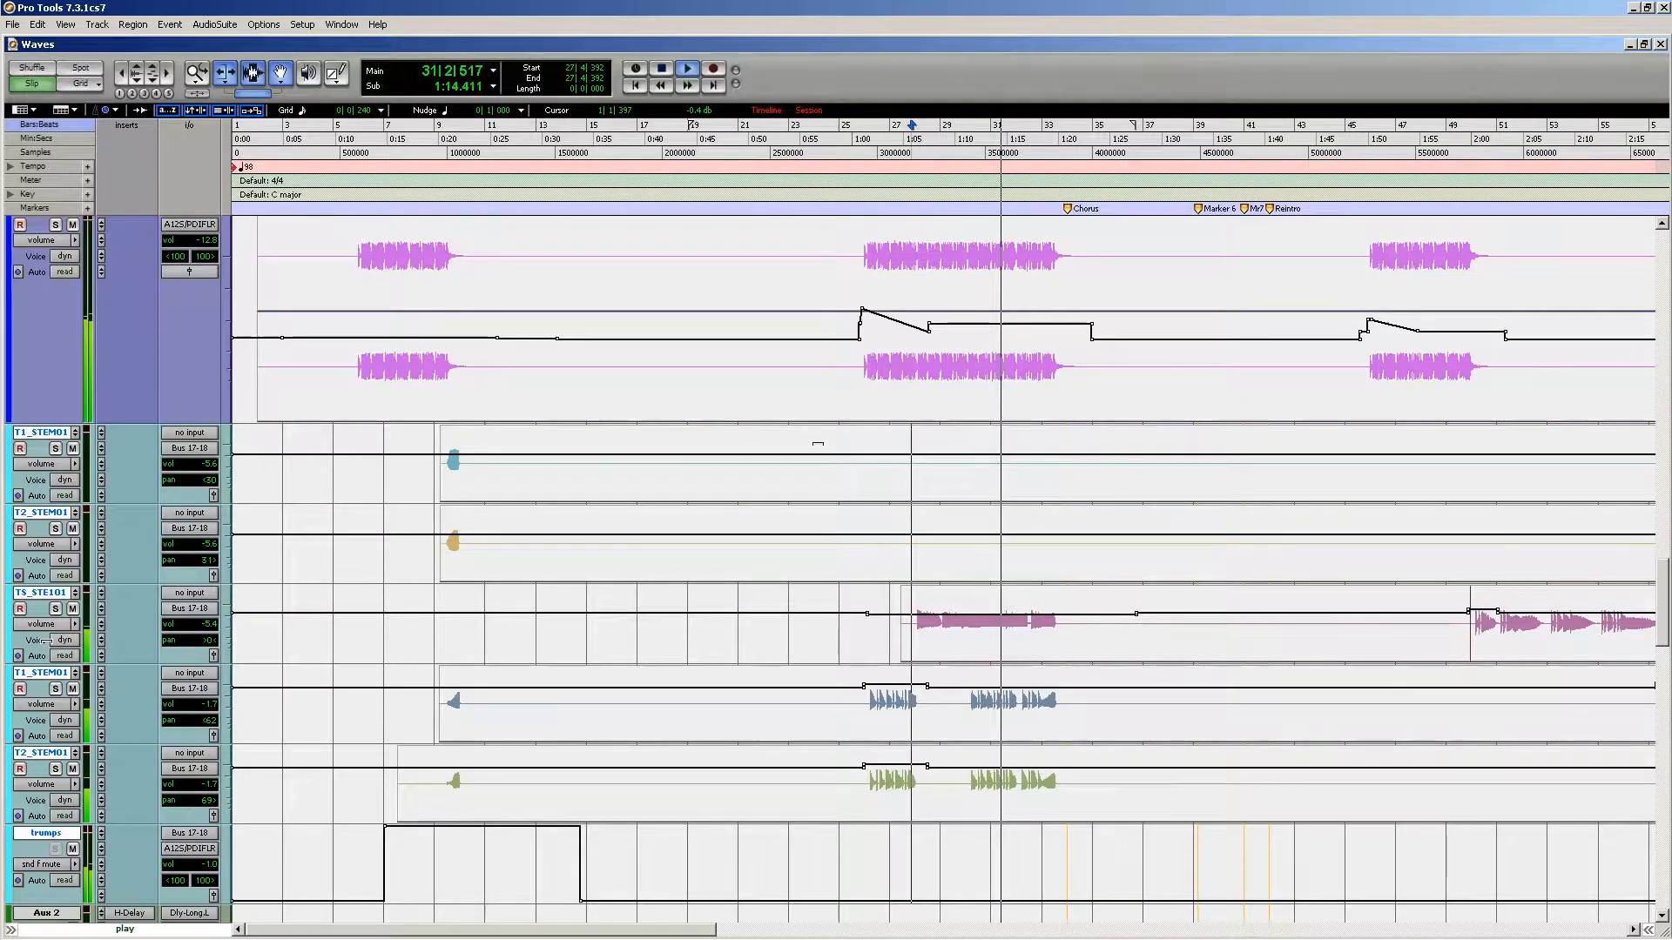
Step: Play the unsoloed mix from about bar 50, where the TS stem's second passage begins
scroll(1070, 450, "down", 3)
scroll(1070, 450, "down", 2)
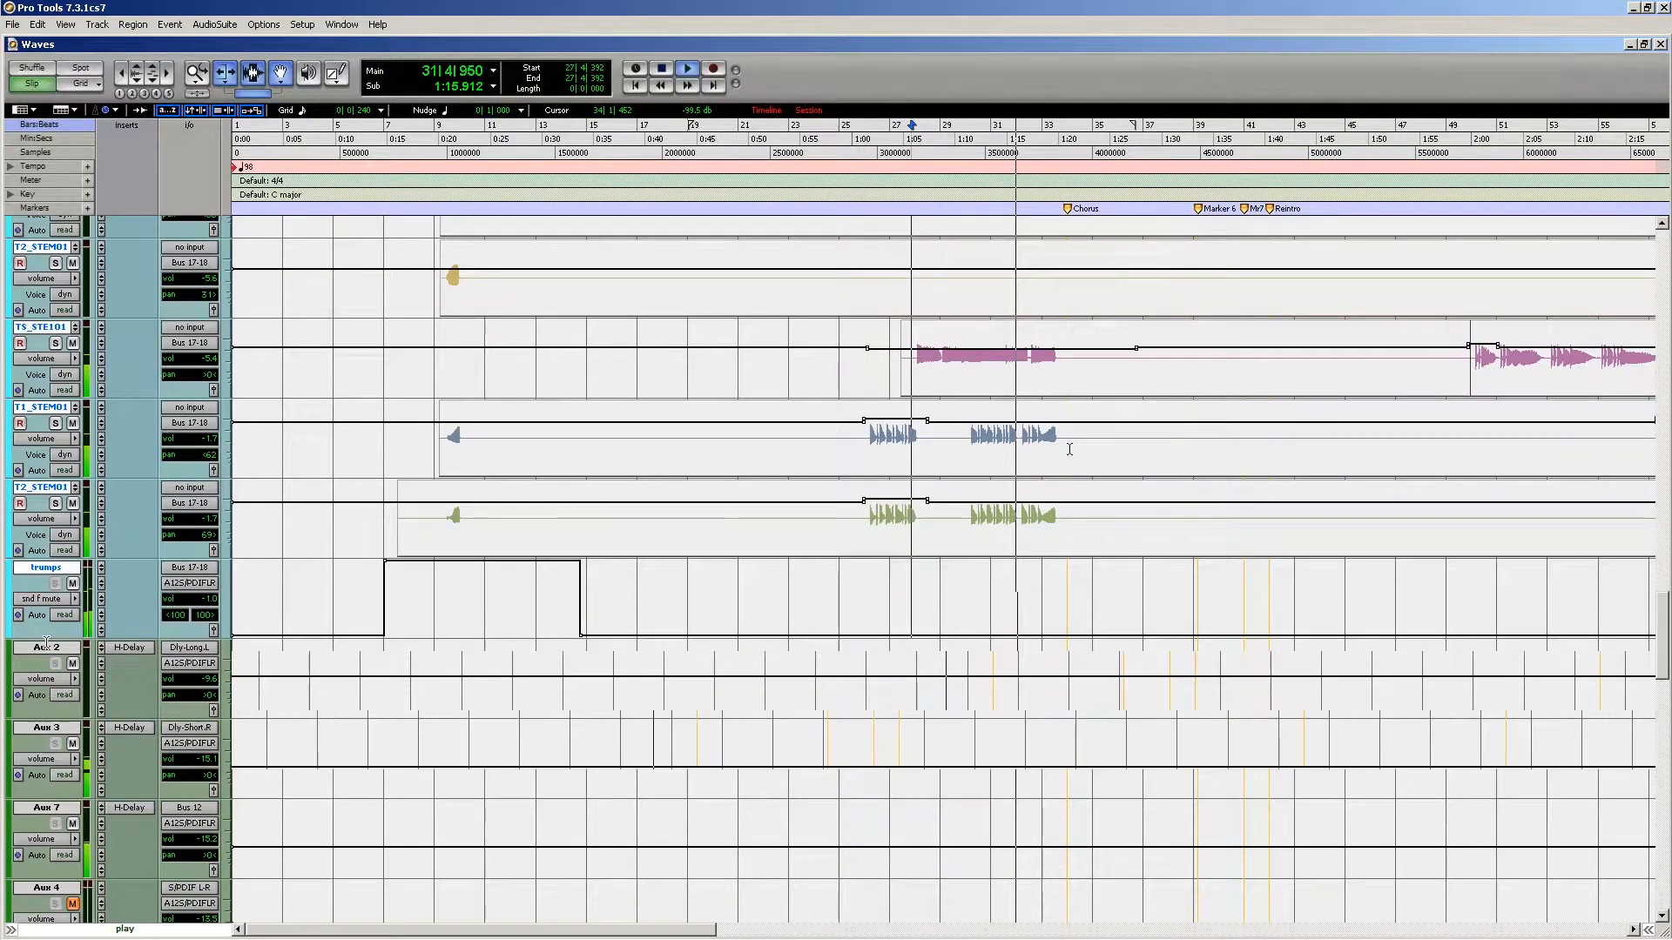
scroll(1069, 449, "right", 5)
scroll(669, 469, "right", 2)
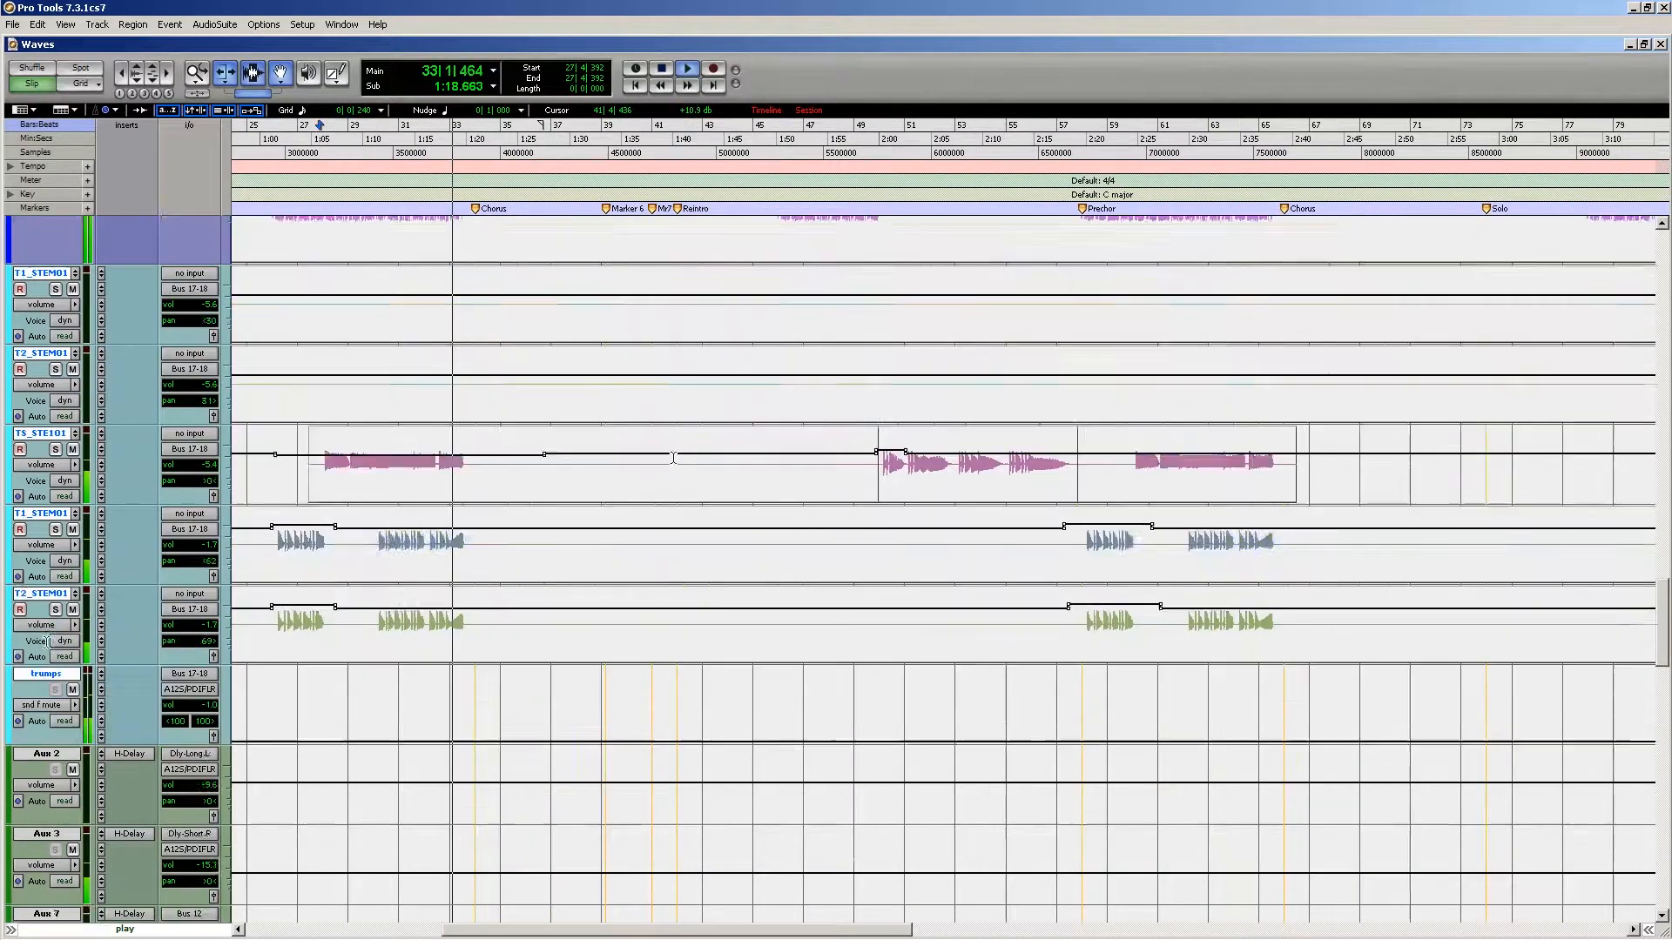
scroll(694, 459, "up", 3)
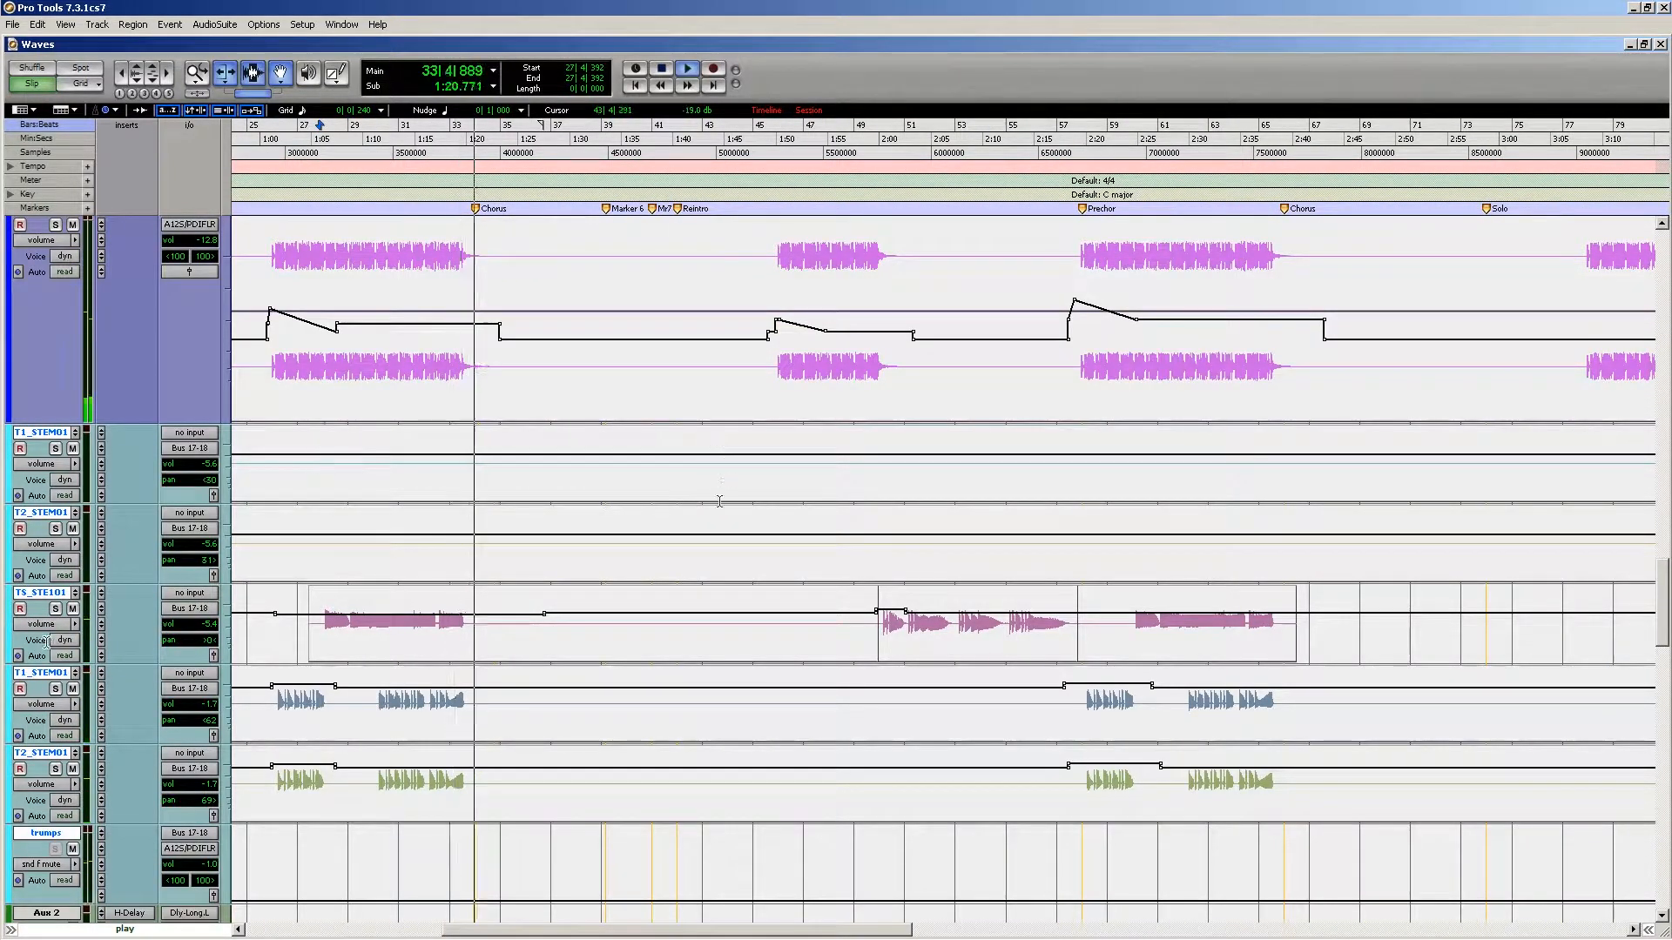
left_click(880, 622)
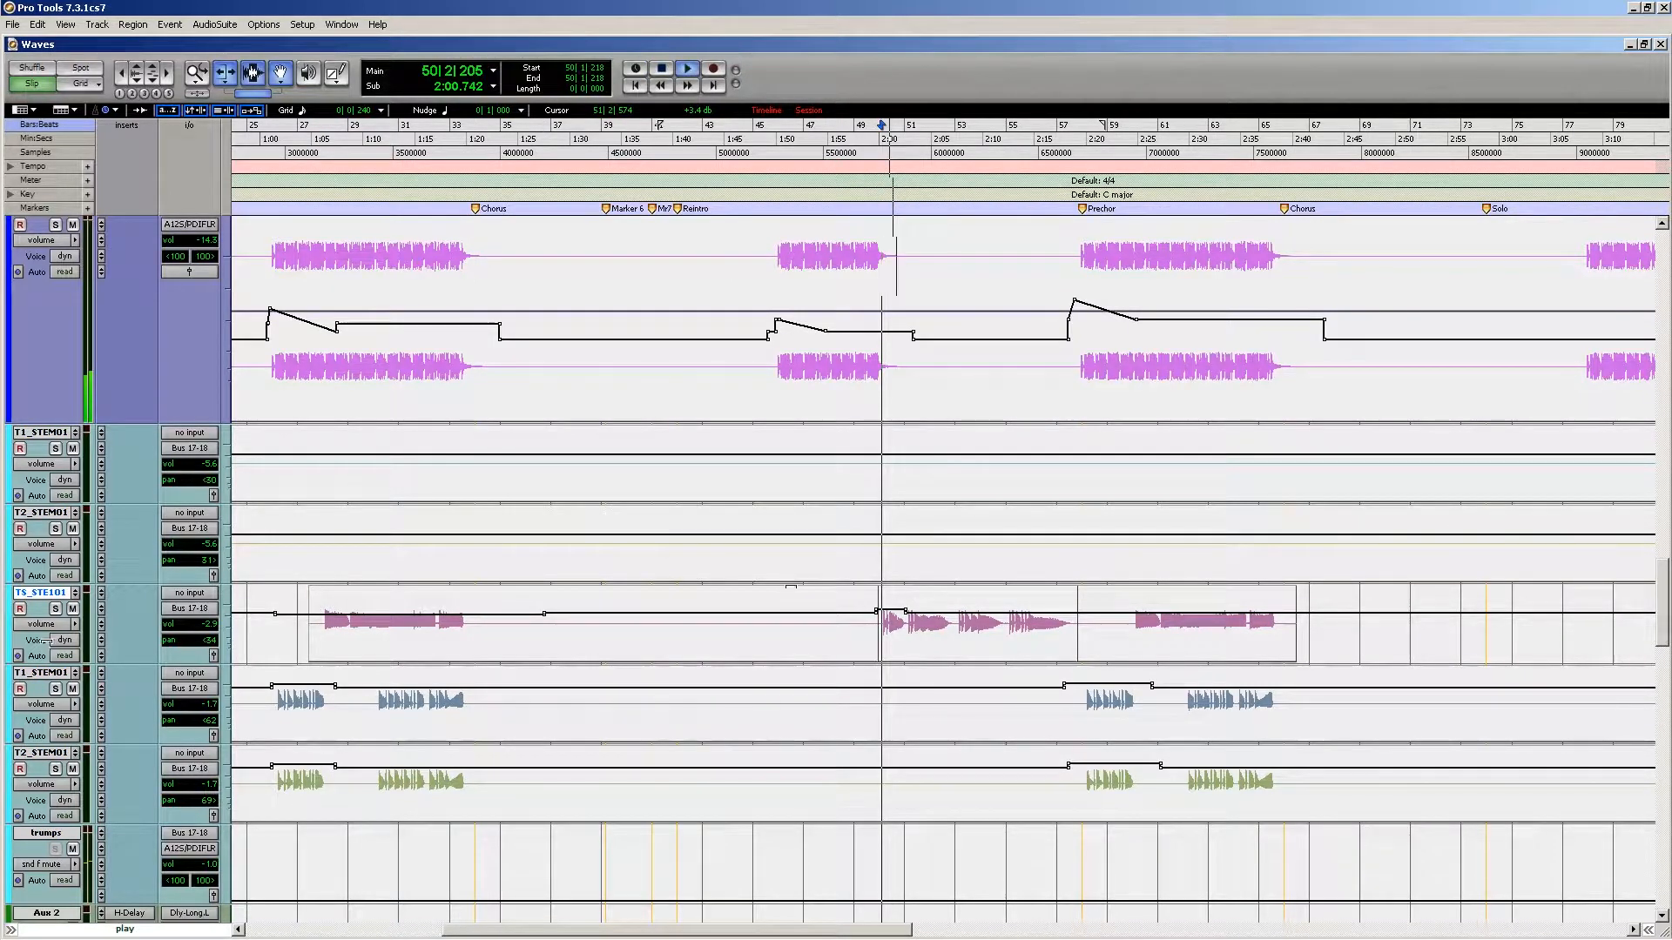
Step: Stop playback and show the lead vocal track below the Reference track, with the whole song in view
scroll(615, 604, "down", 3)
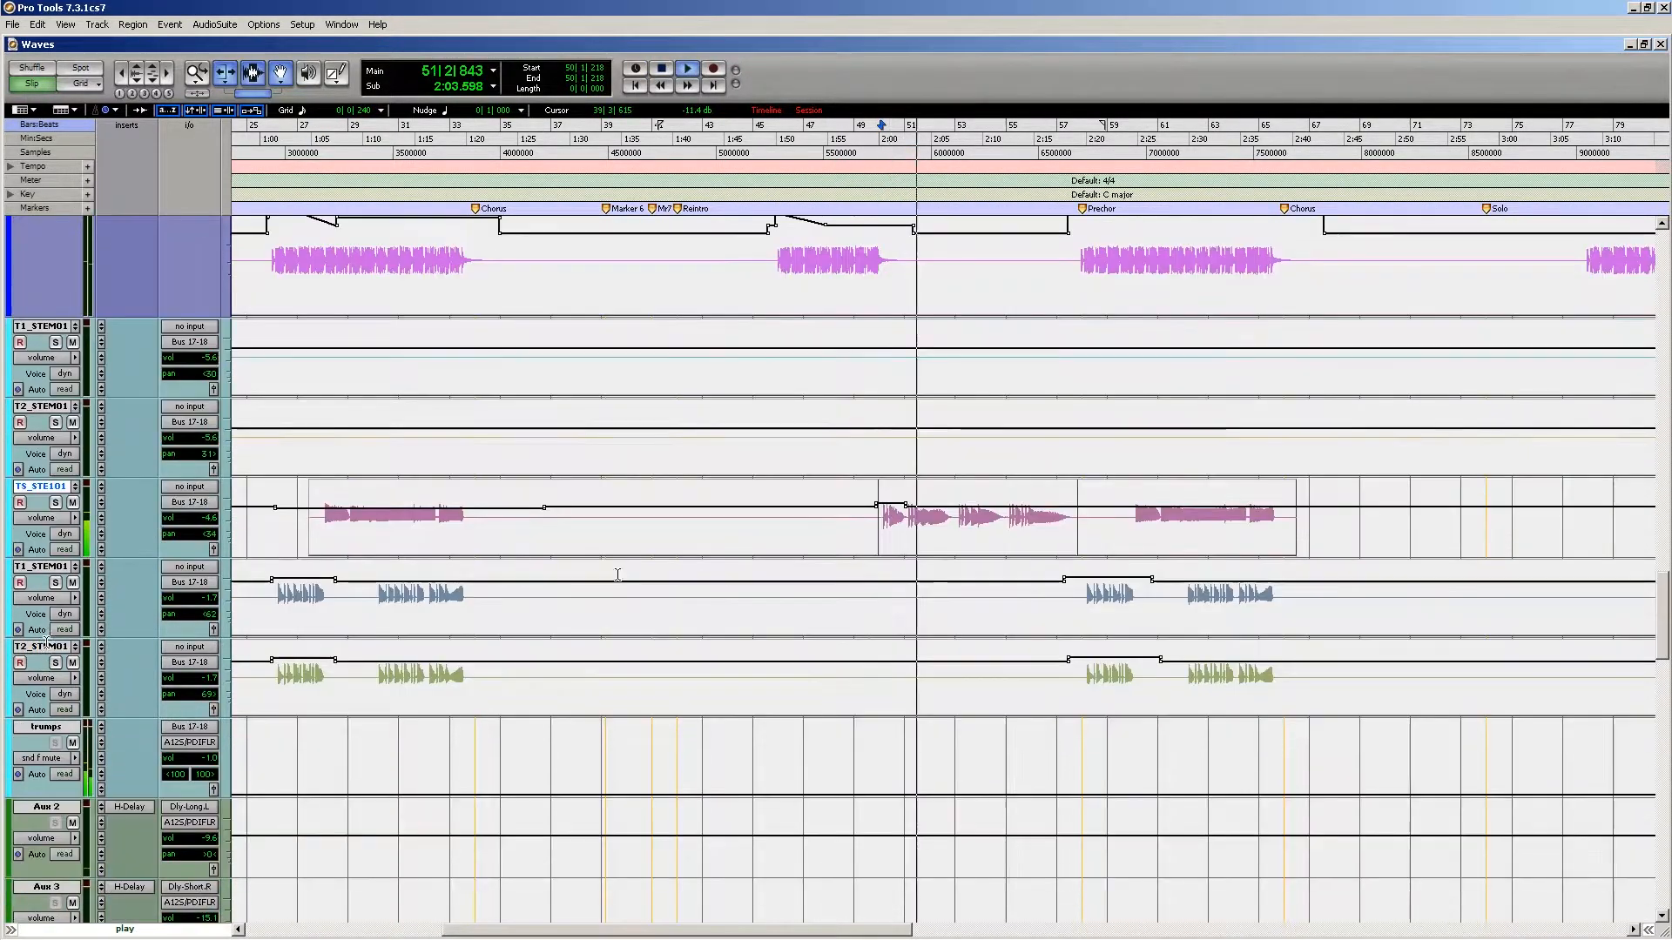
scroll(615, 574, "left", 5)
scroll(616, 574, "up", 9)
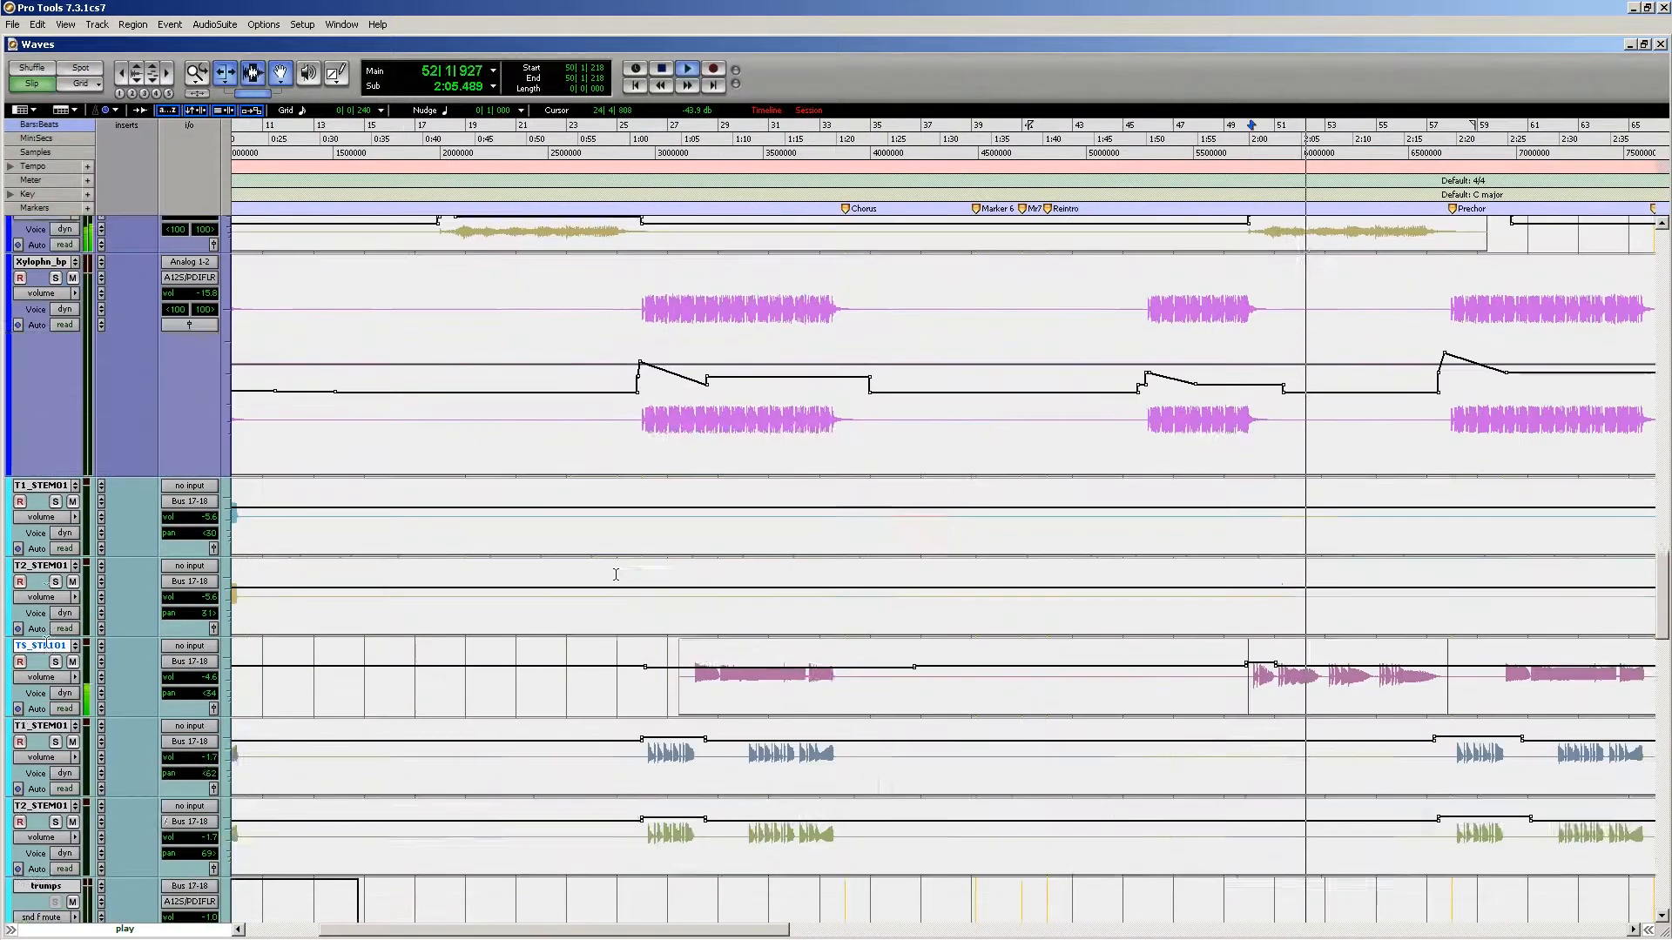
scroll(613, 575, "down", 7)
scroll(614, 575, "down", 14)
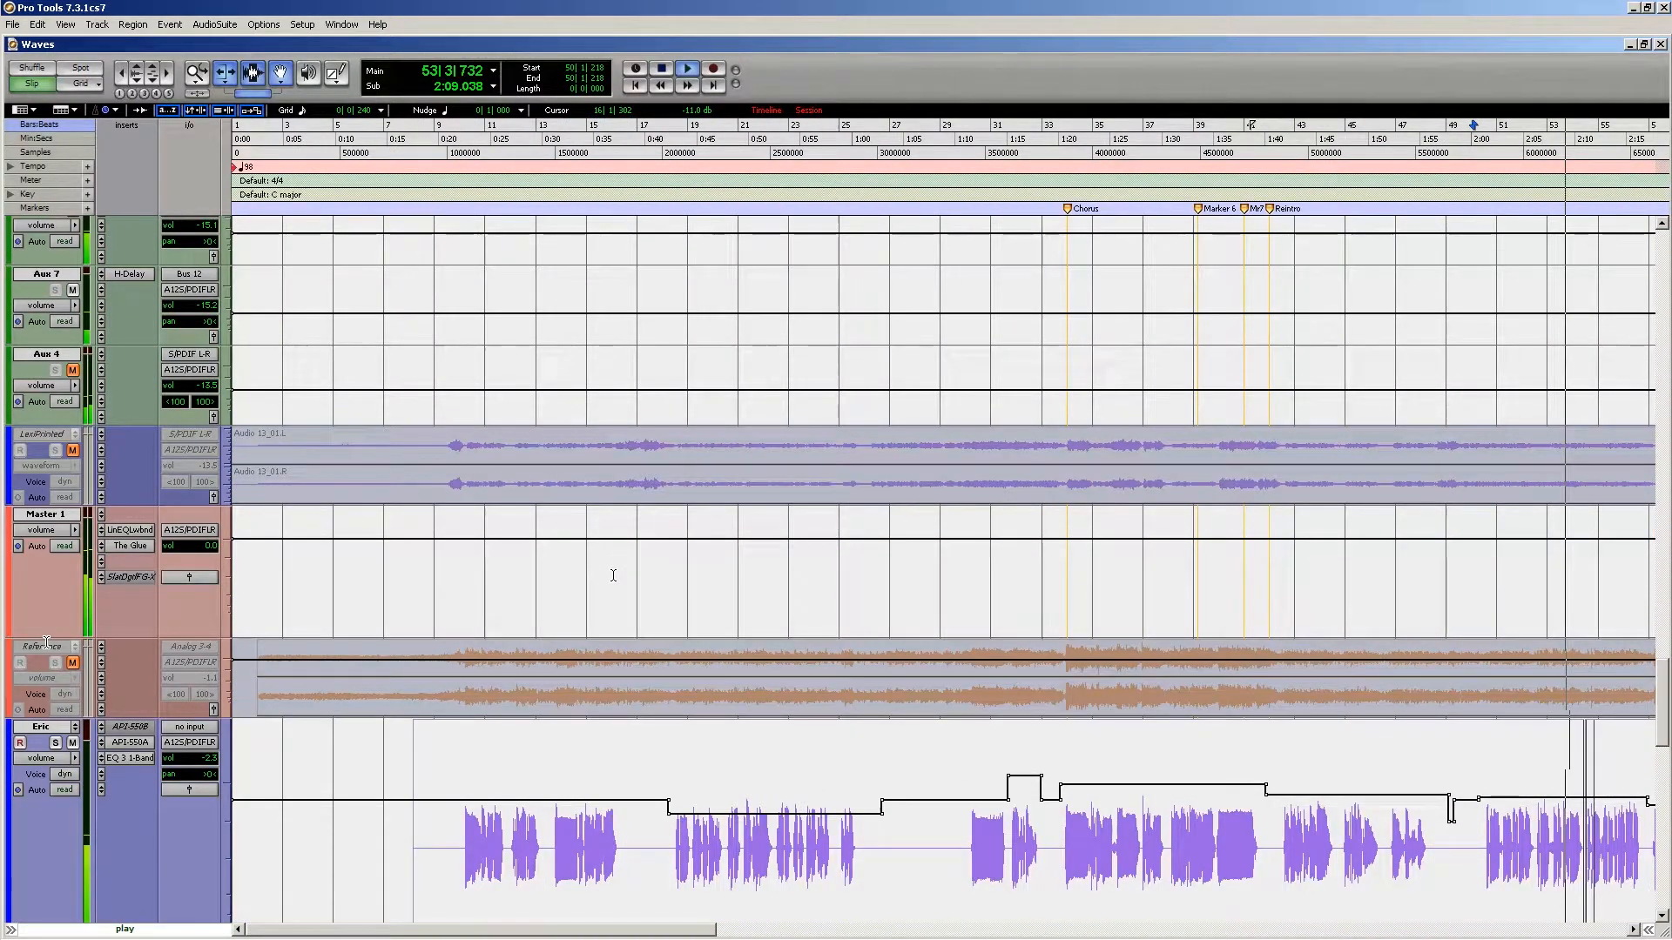
key("r")
key("r")
scroll(623, 566, "down", 3)
key("space")
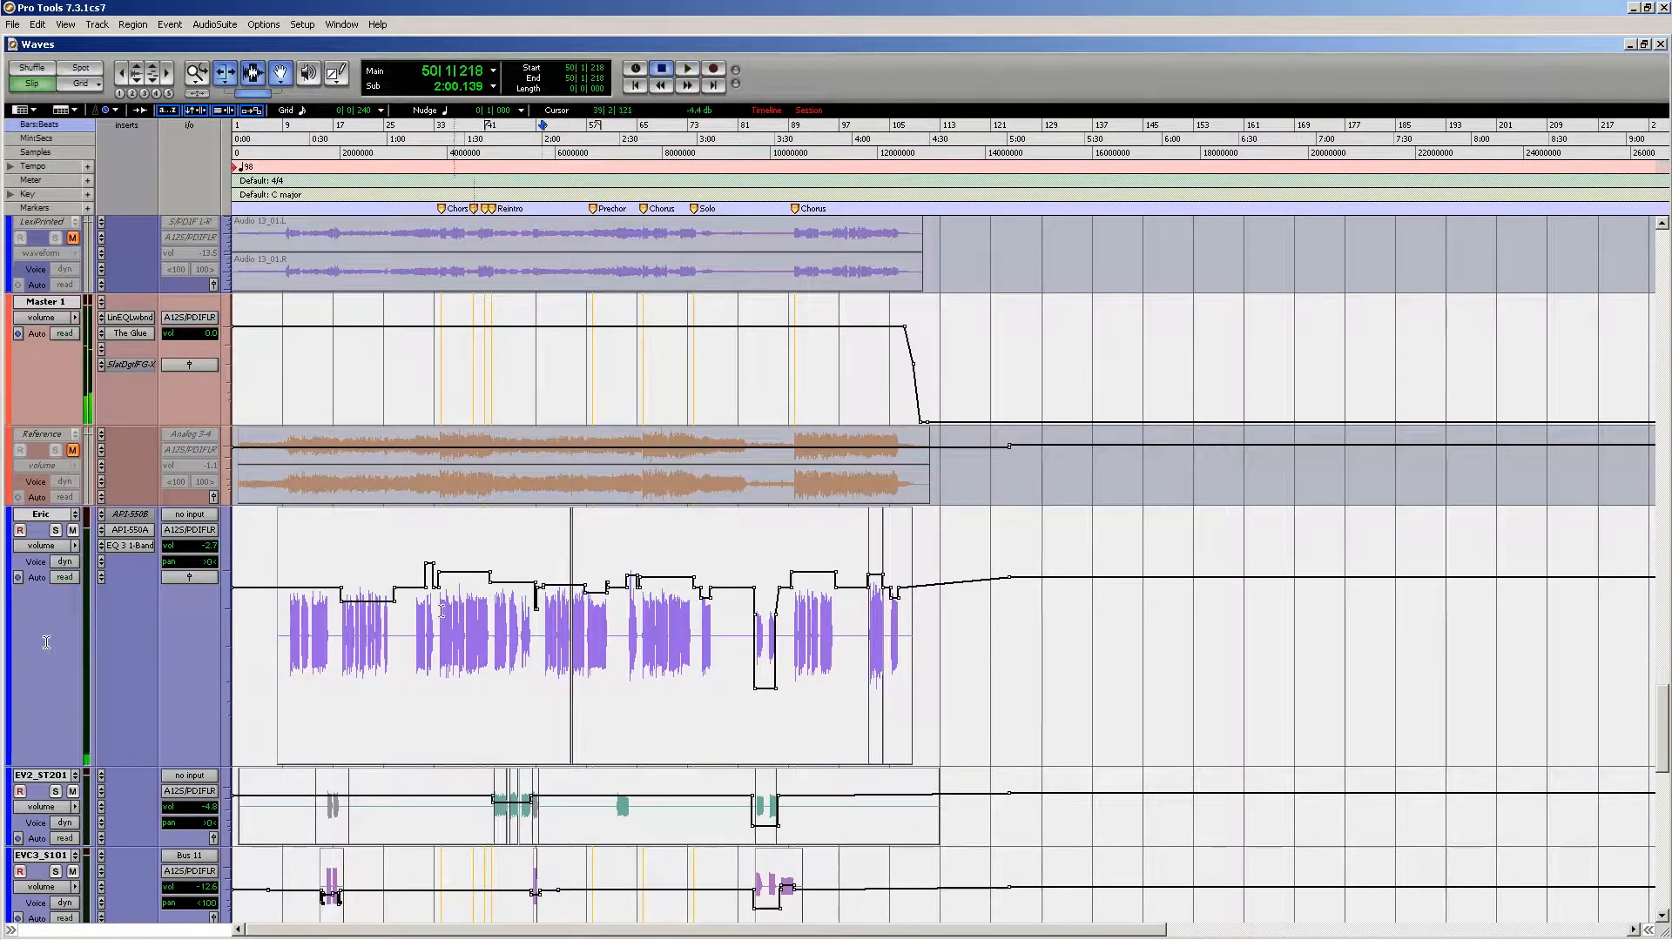
Step: Zoom the timeline in on the lead vocal track, from the song start to about bar 101
left_click(293, 637)
key("F5")
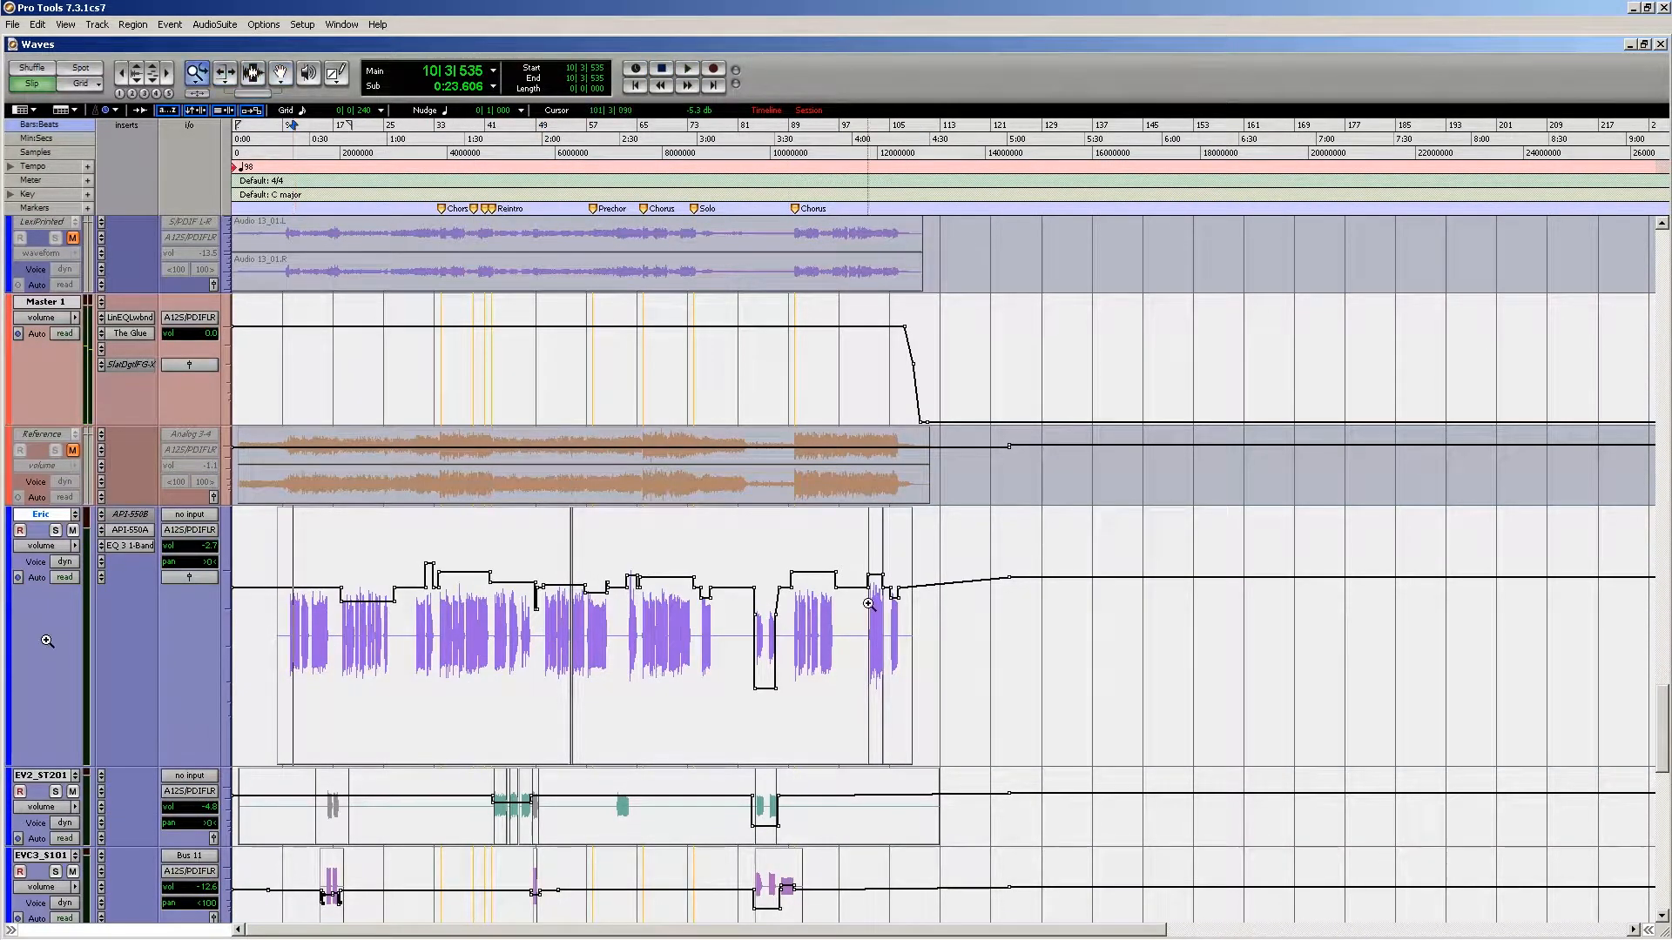
left_click_drag(868, 602, 208, 630)
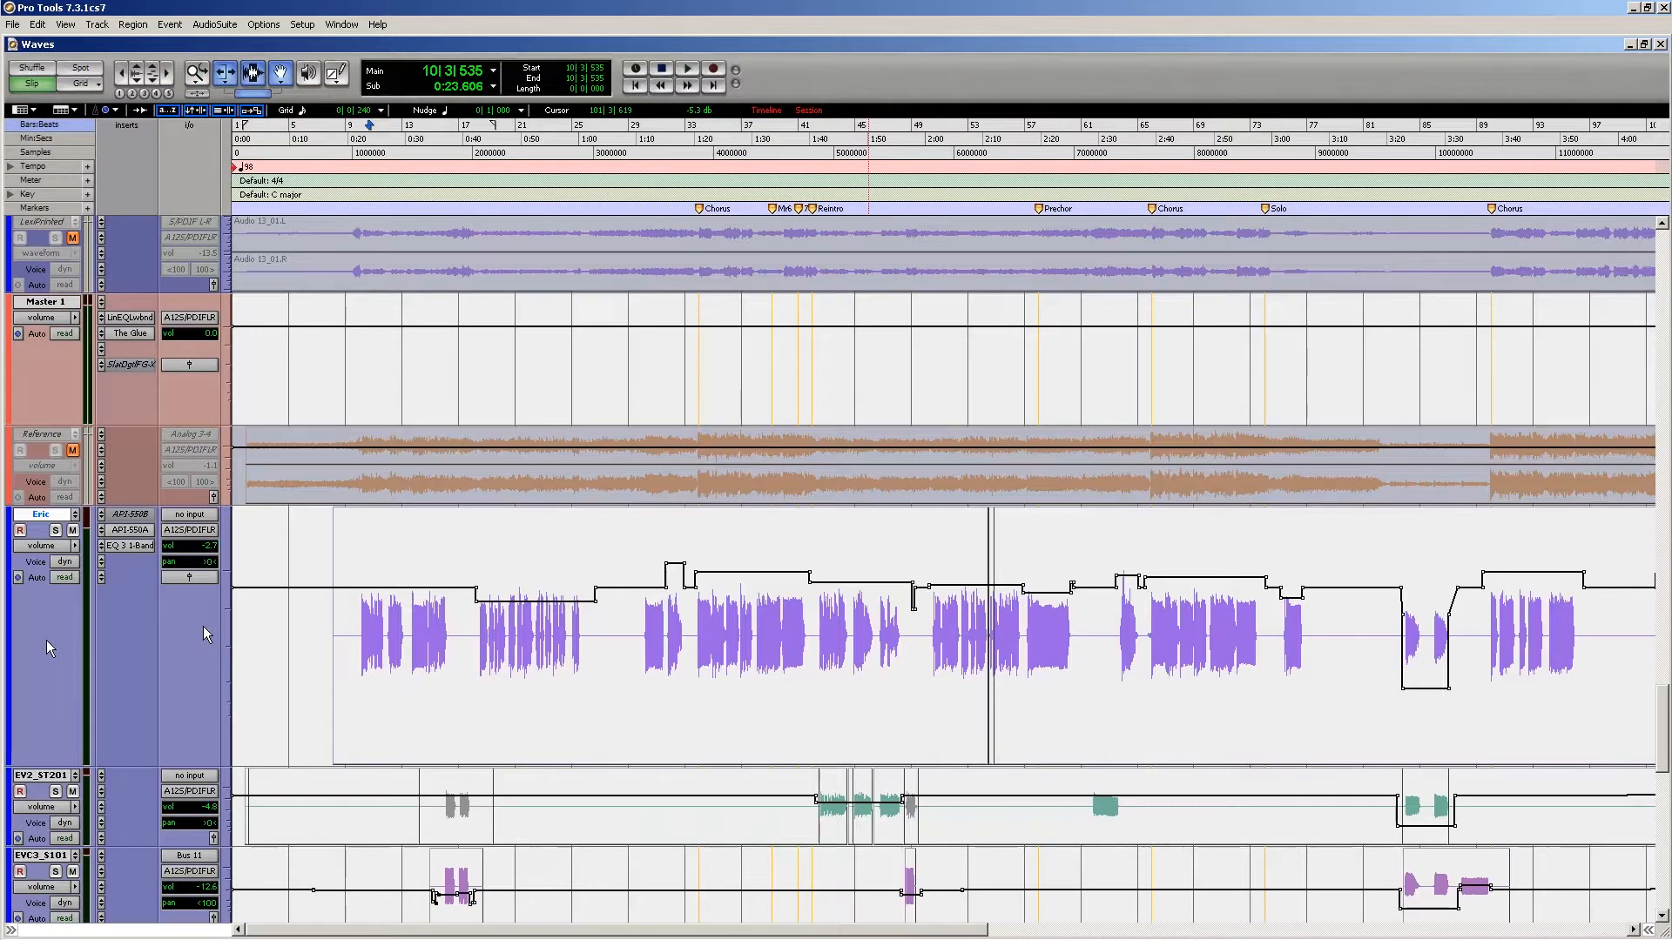
Step: Solo the lead vocal track and play it from about bar 9, just before its first phrase, and stop playback
left_click(349, 622)
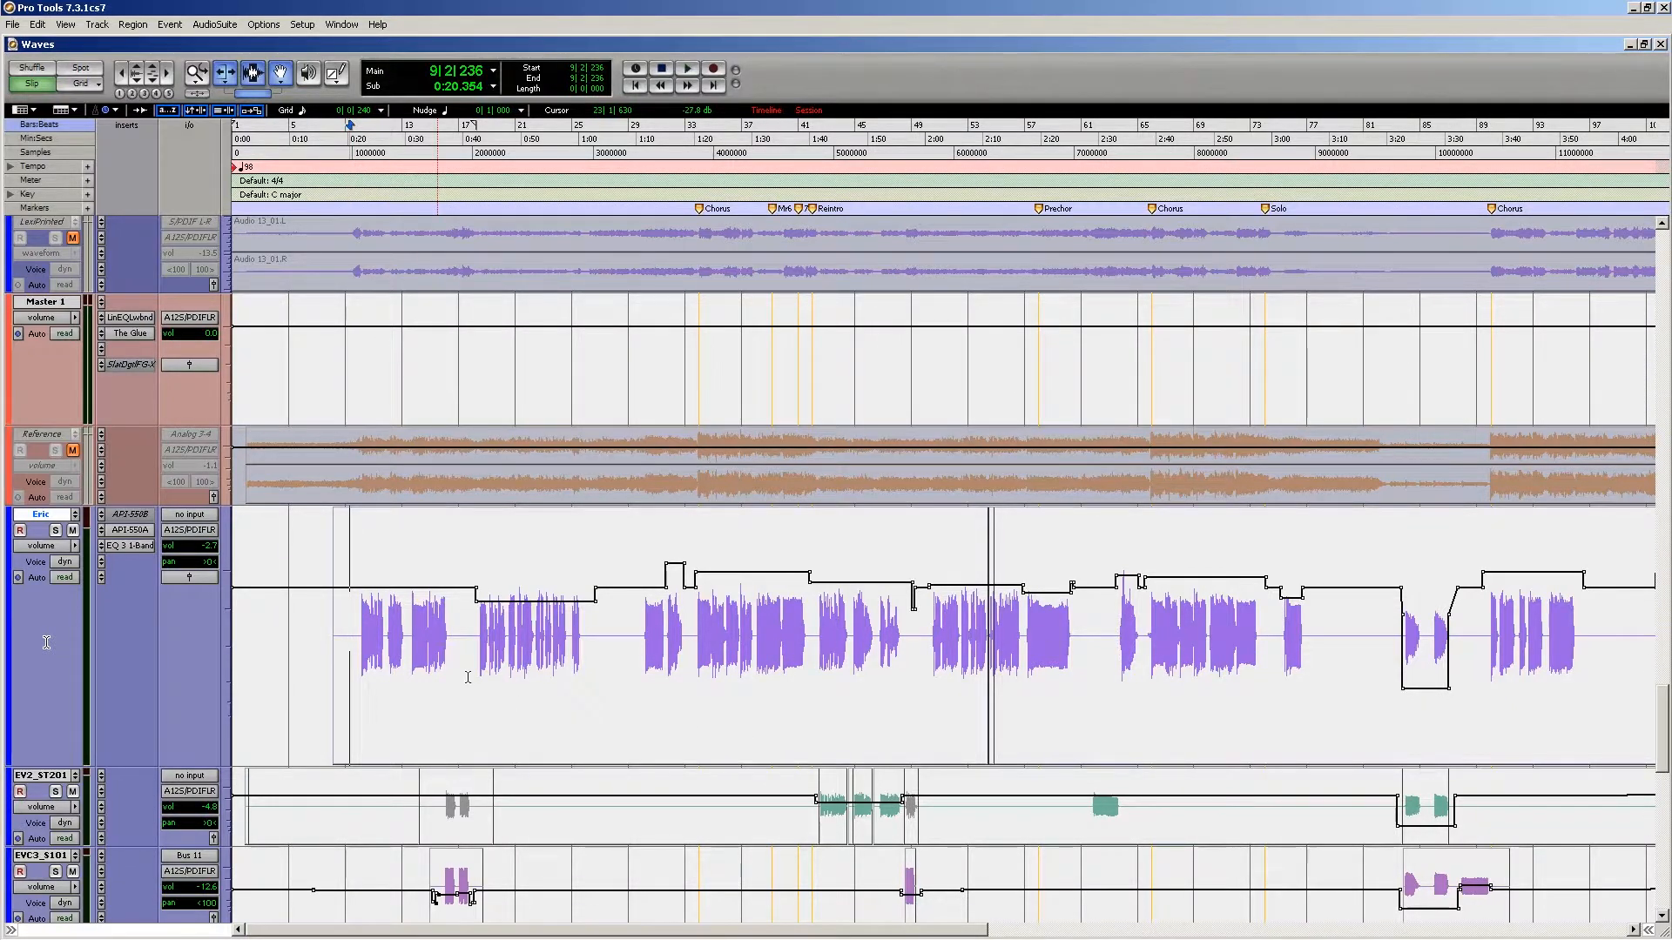
scroll(467, 677, "down", 3)
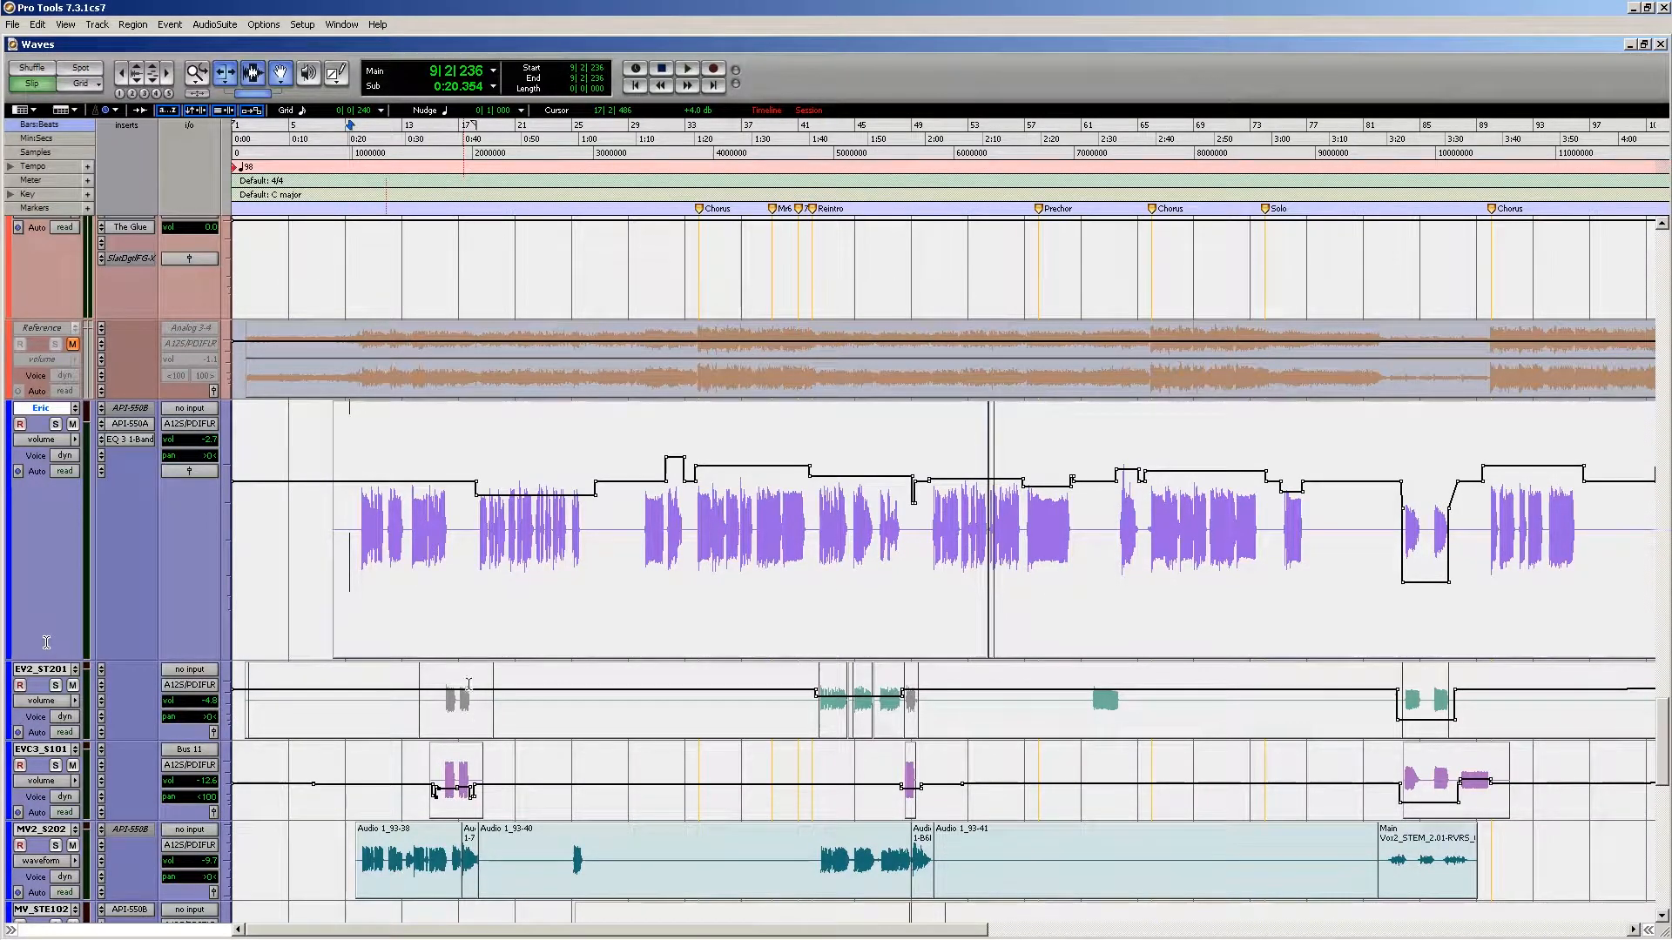
left_click(364, 521)
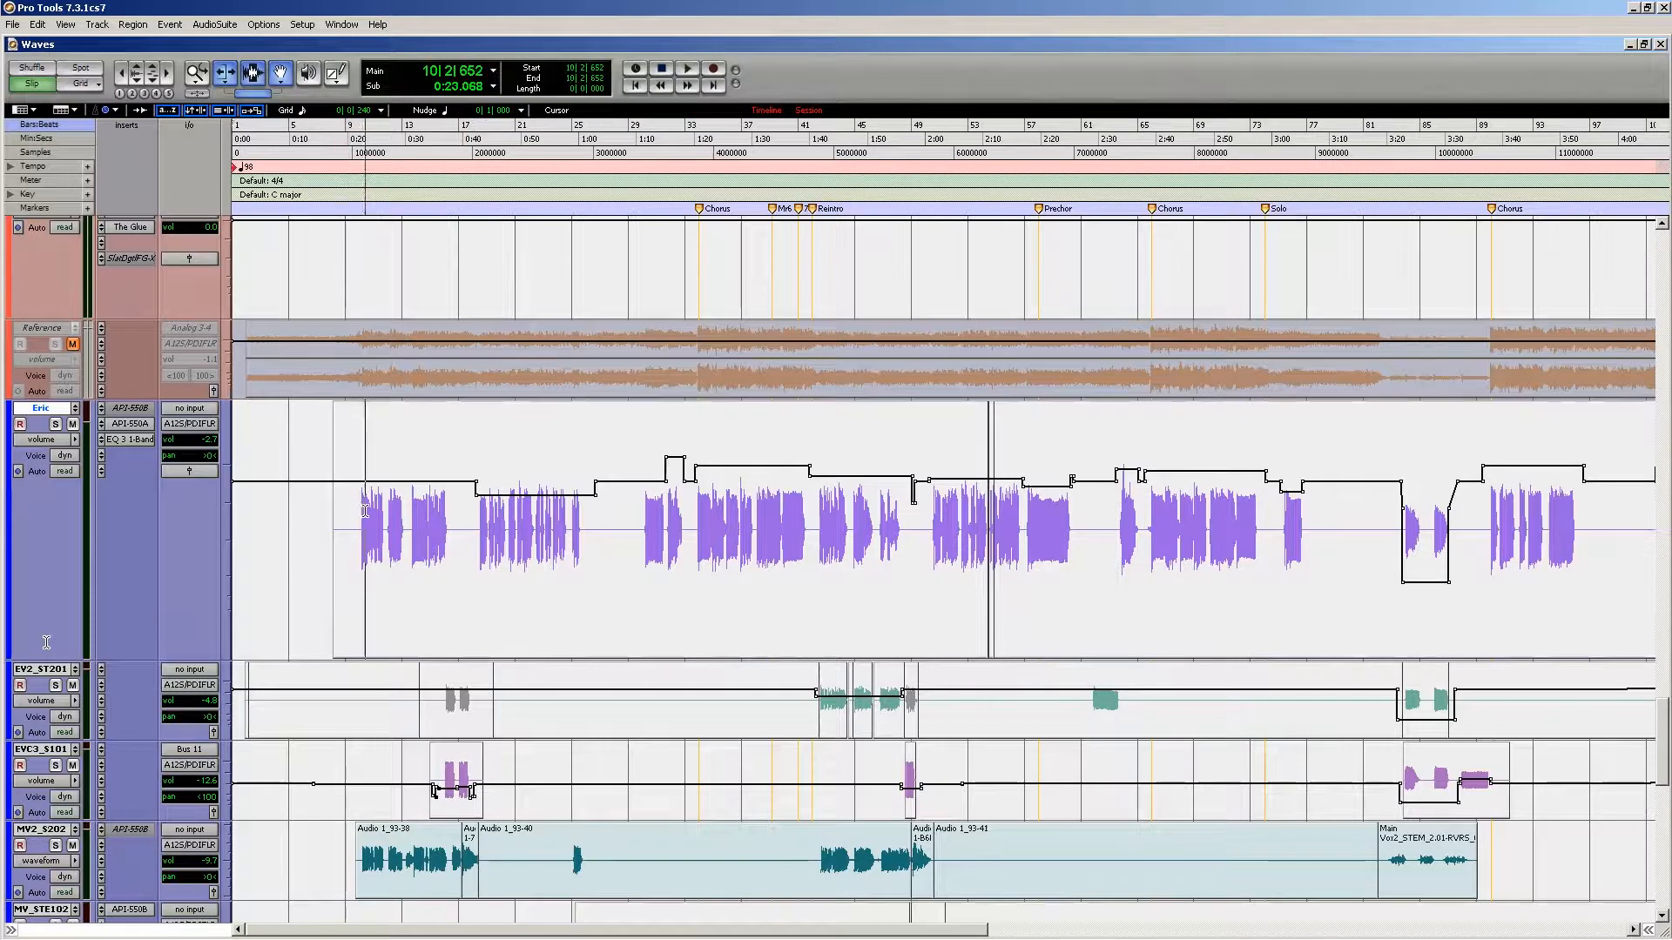
left_click(359, 512)
key("shift+s")
key("space")
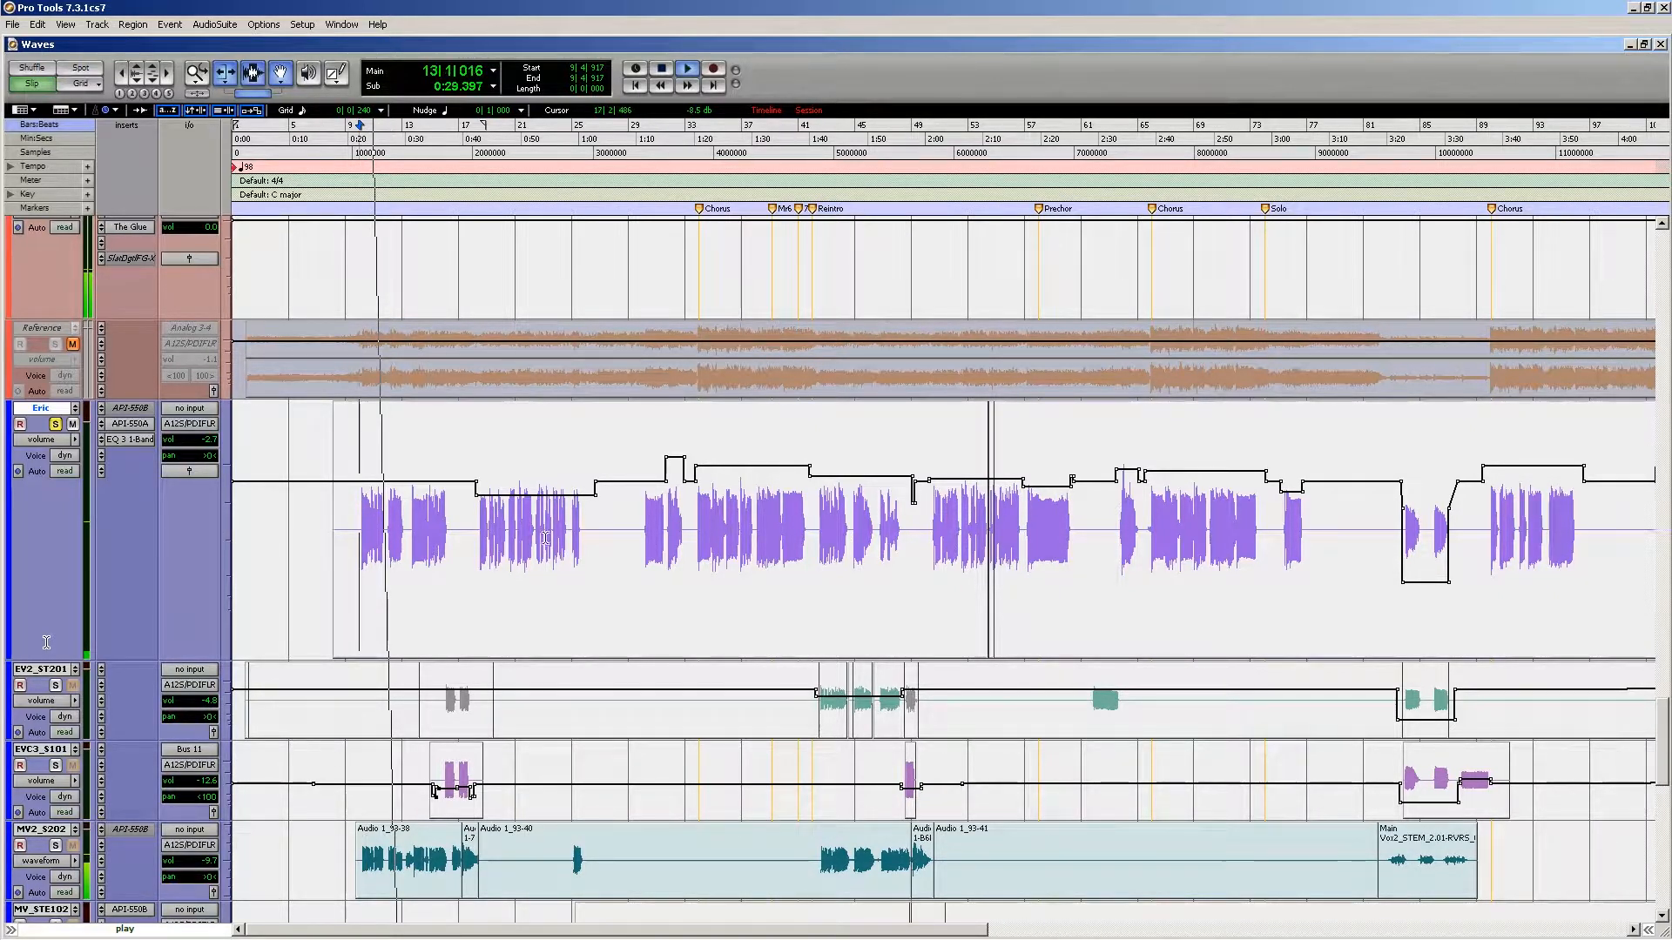
key("space")
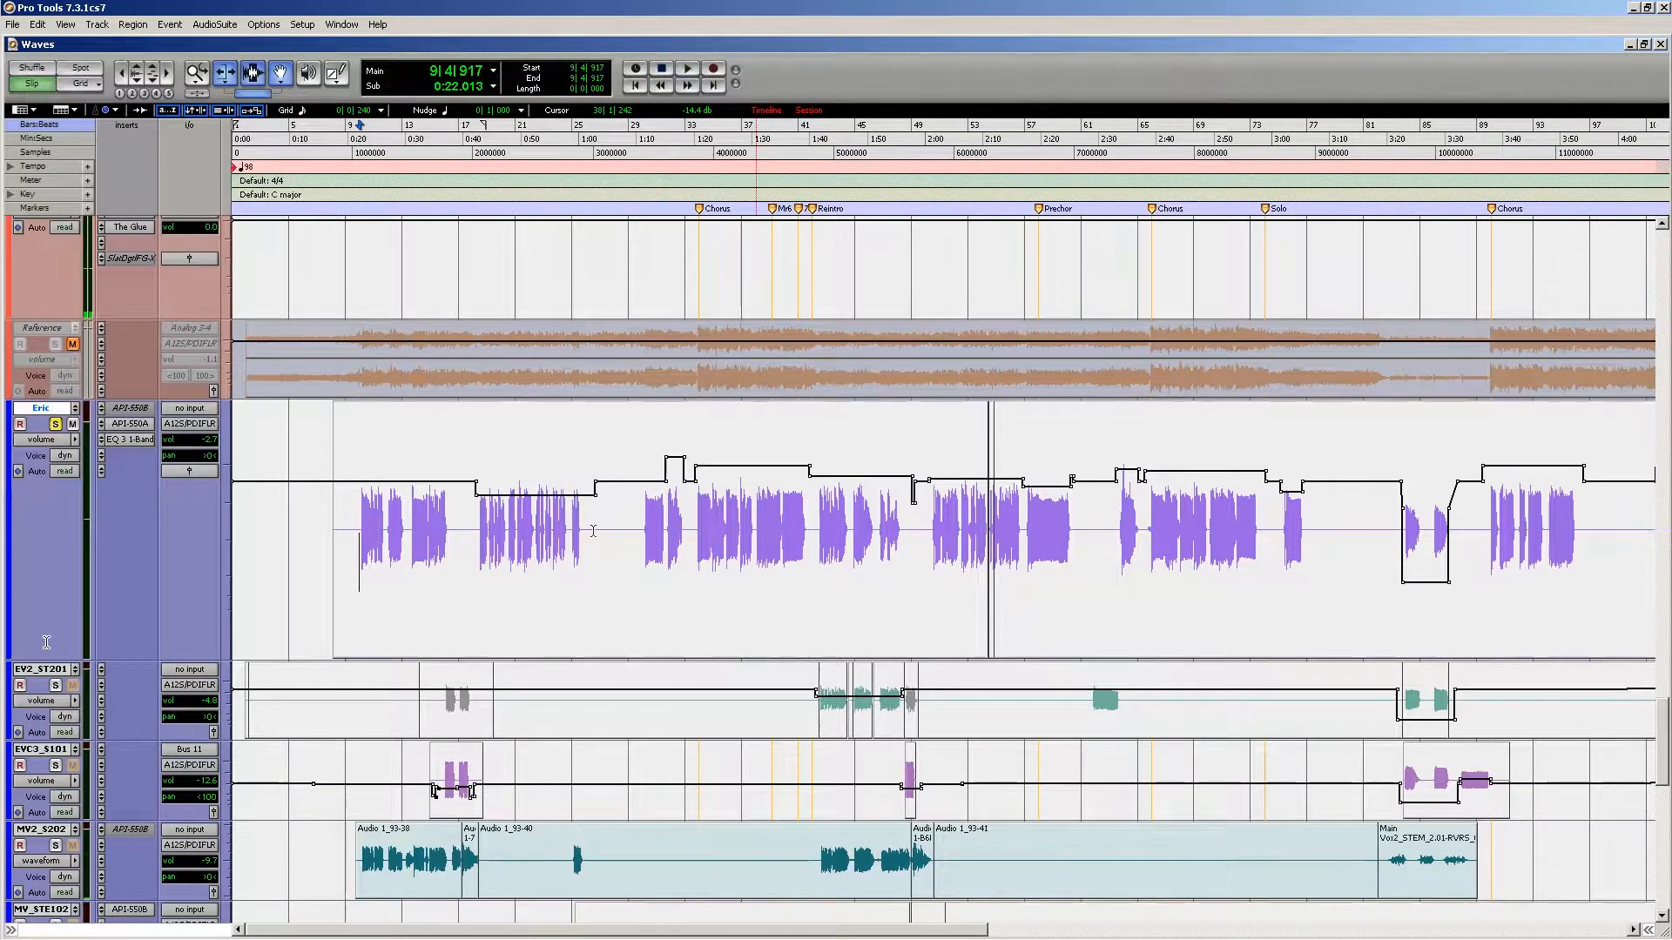
left_click(285, 550)
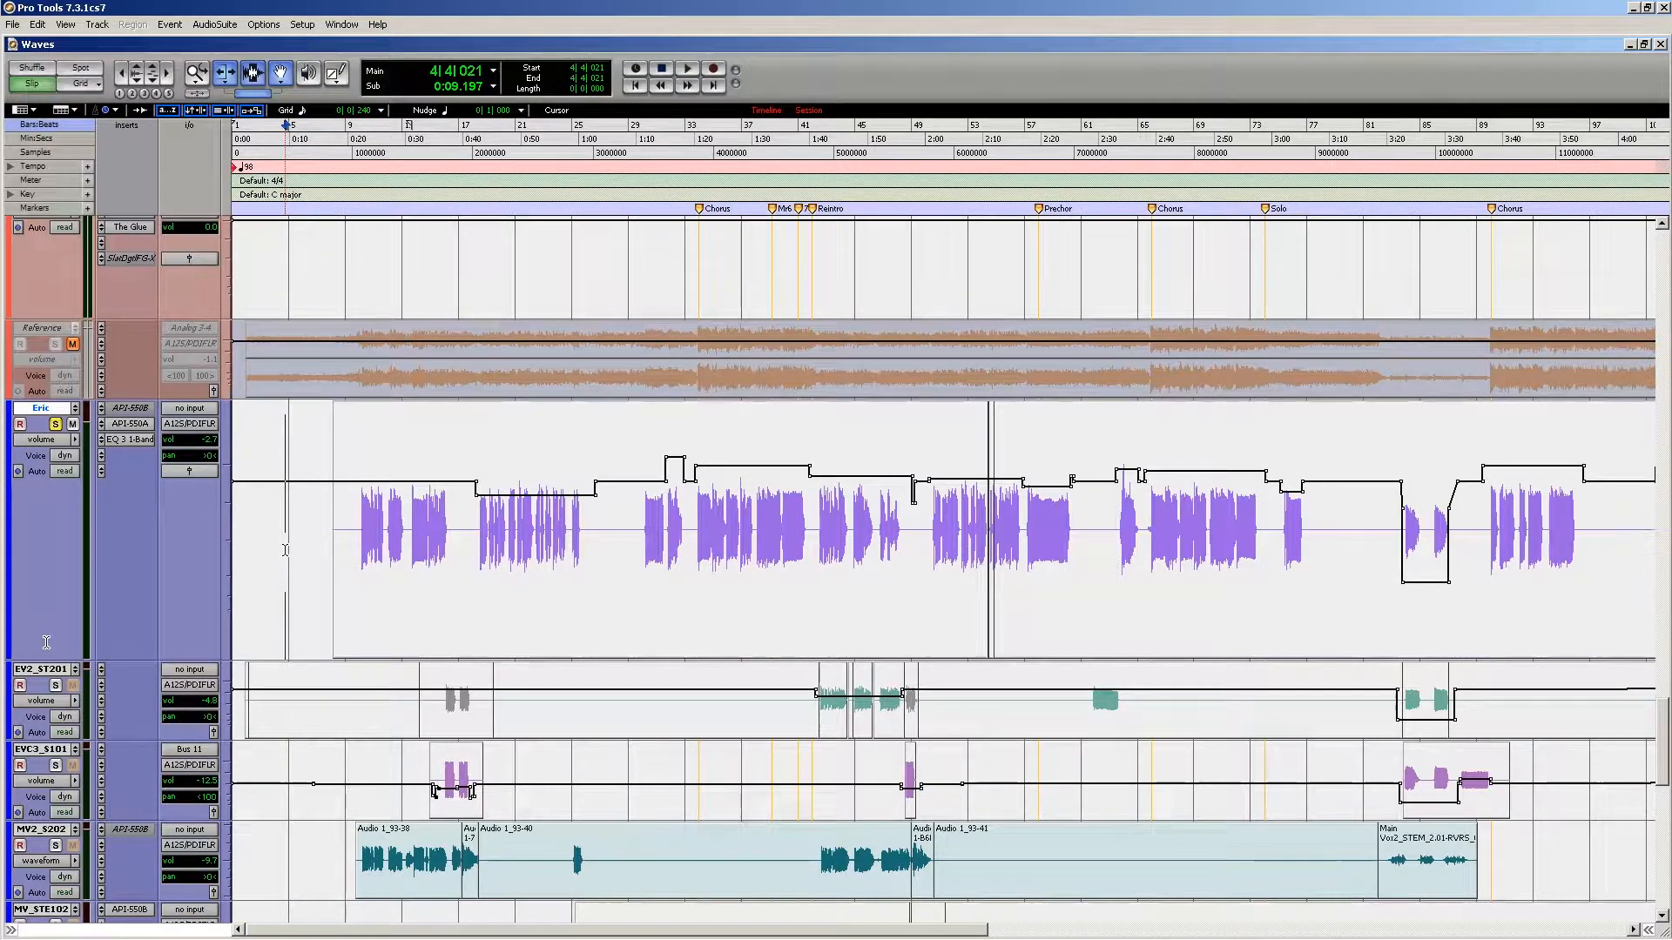
left_click_drag(297, 541, 330, 527)
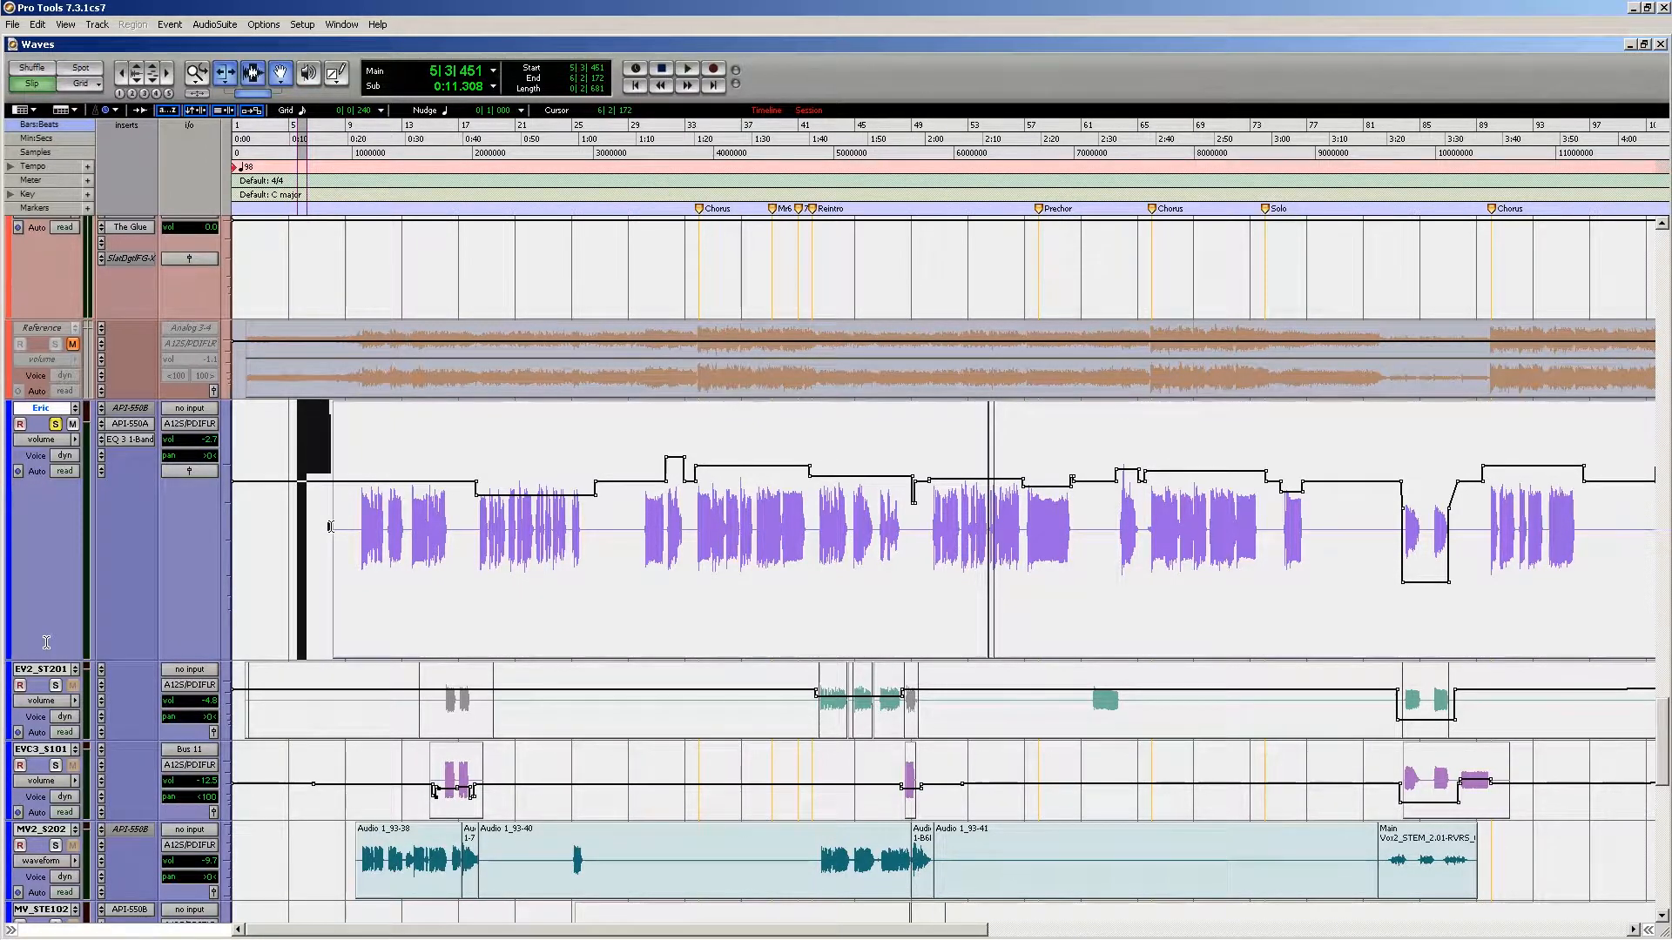
left_click(331, 526)
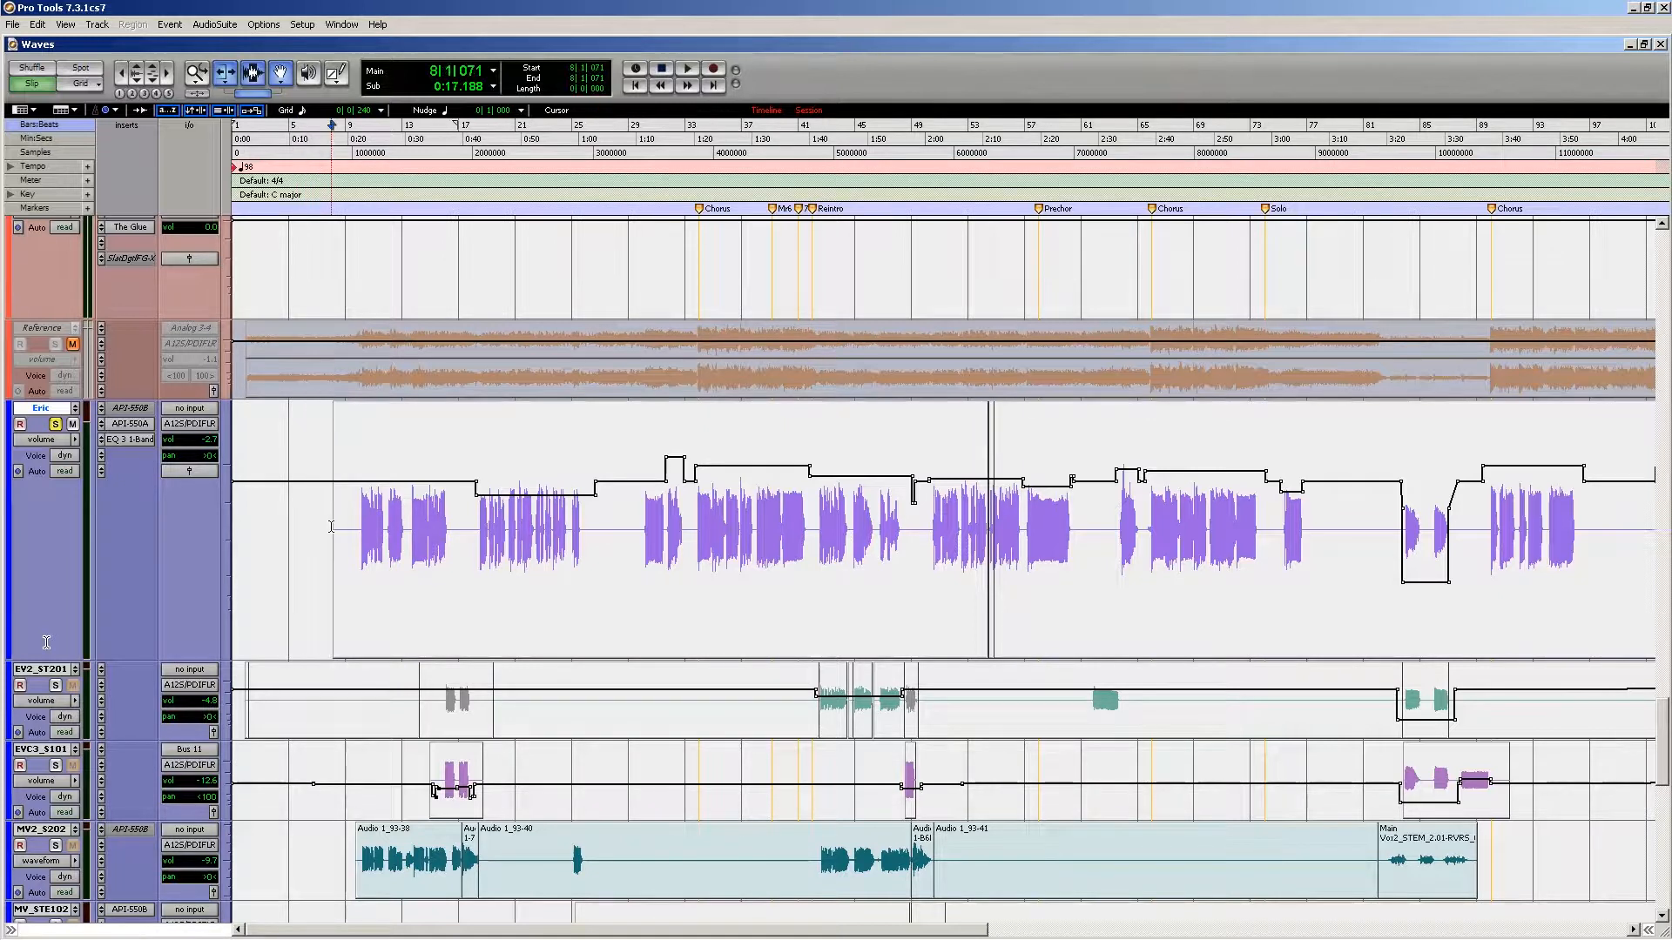
left_click_drag(329, 527, 306, 530)
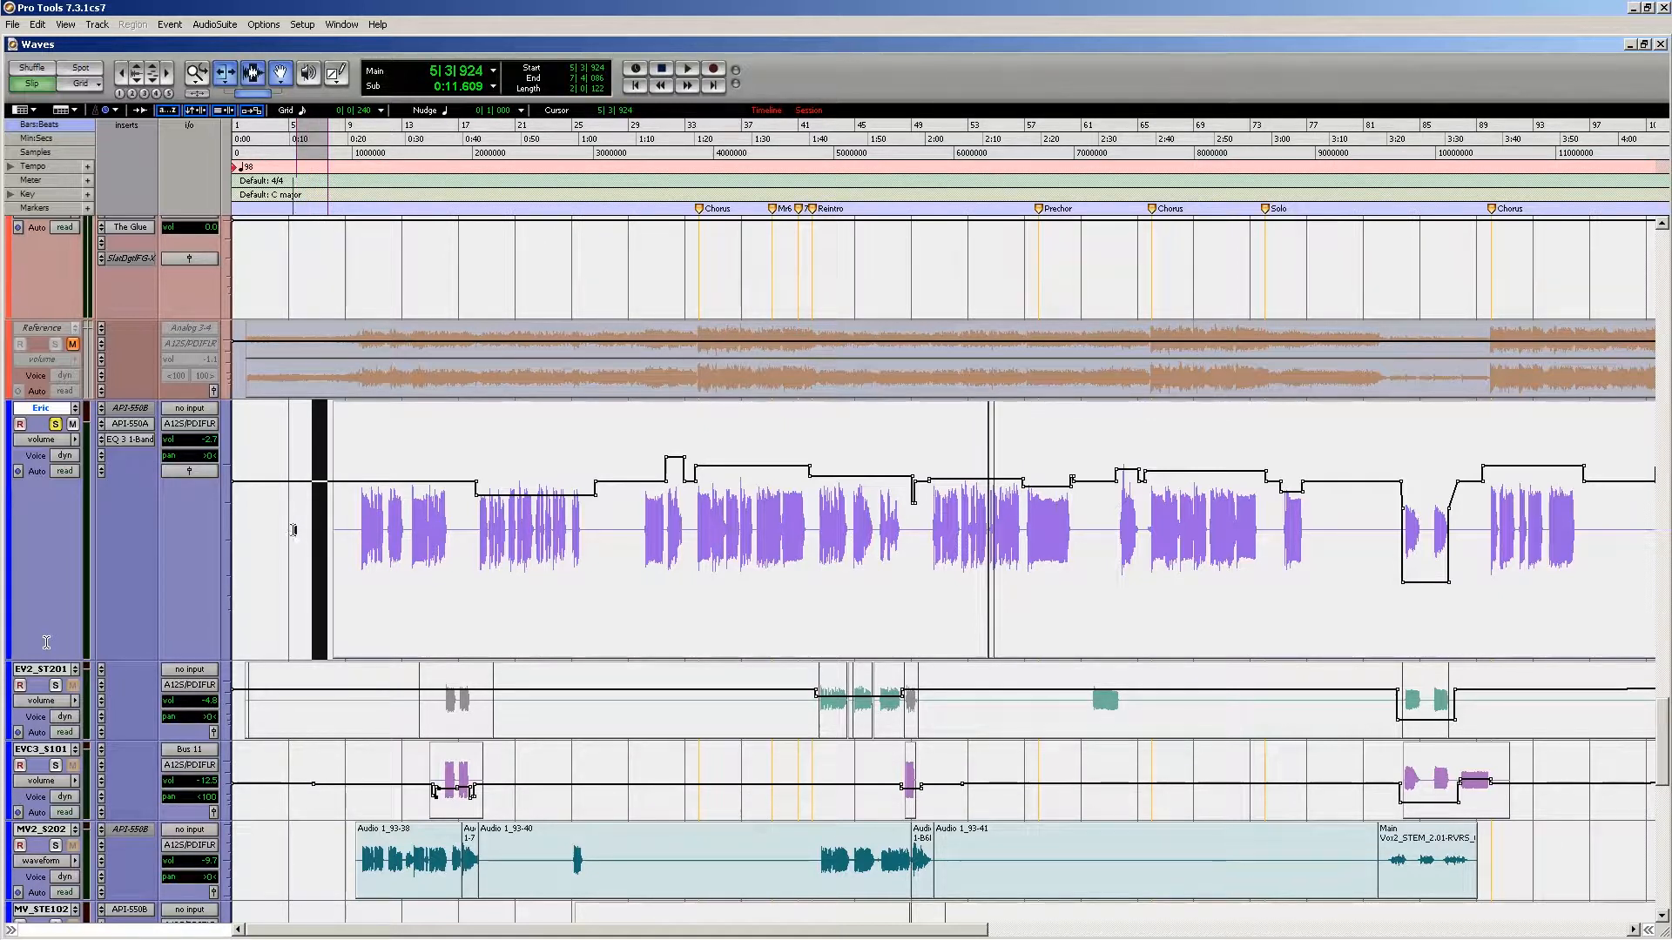
left_click(293, 530)
left_click(355, 514)
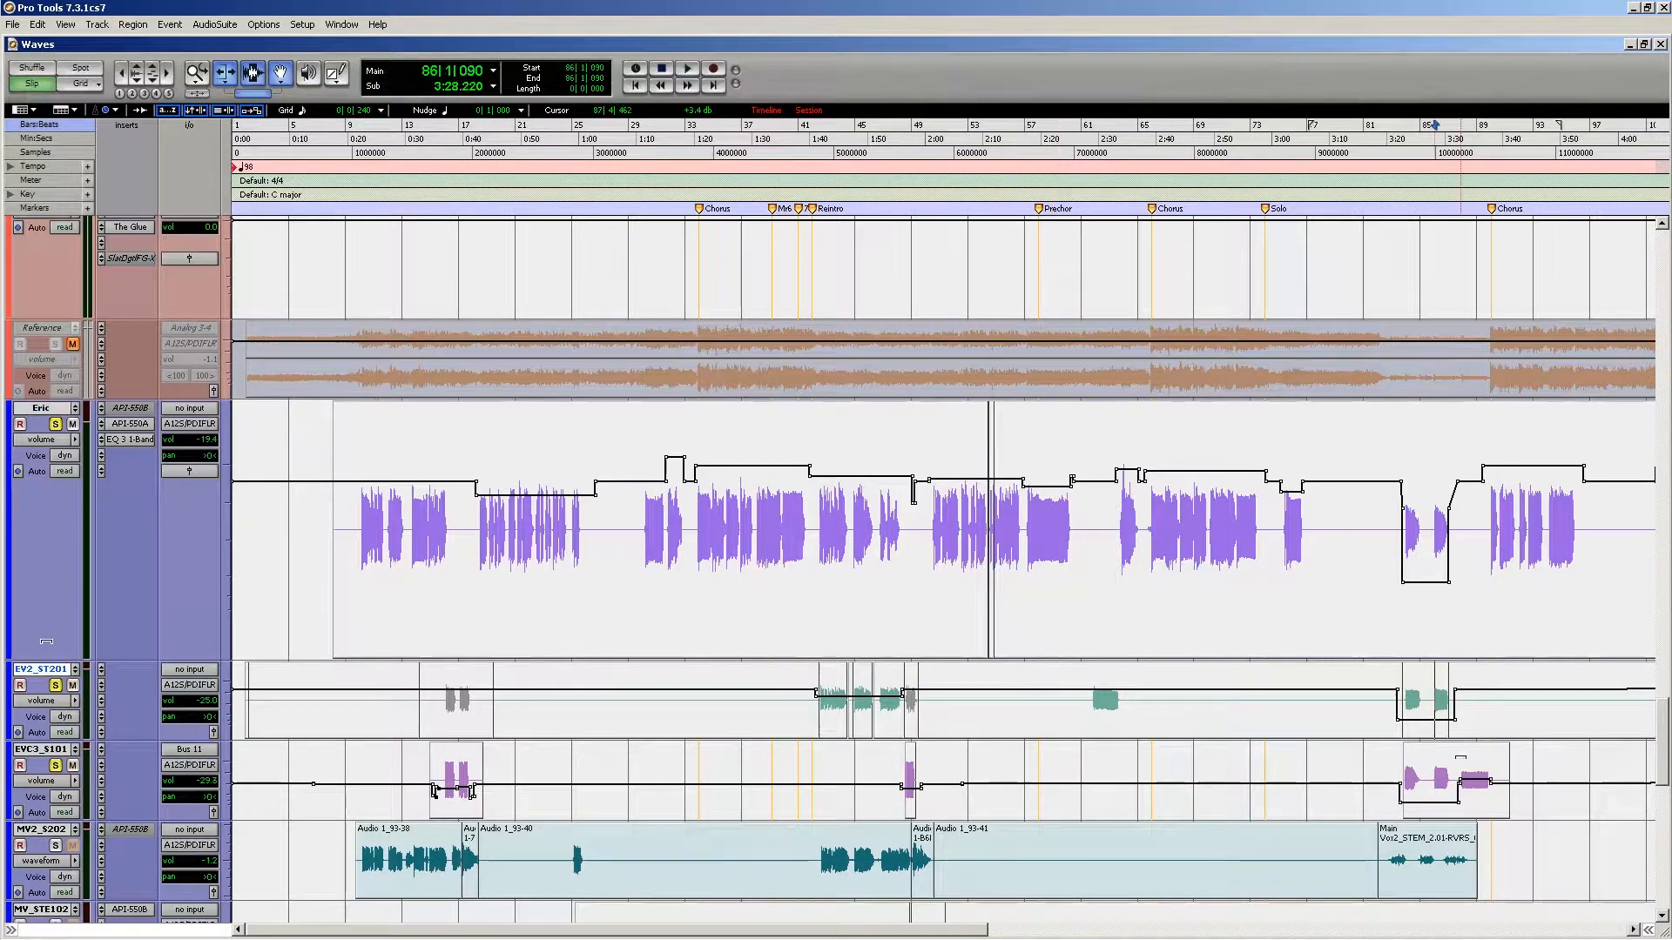
Step: Play the soloed lead, EV2 and EVC3 vocal tracks from about bar 87, and clear all three solos after stopping
left_click(1458, 770)
key("space")
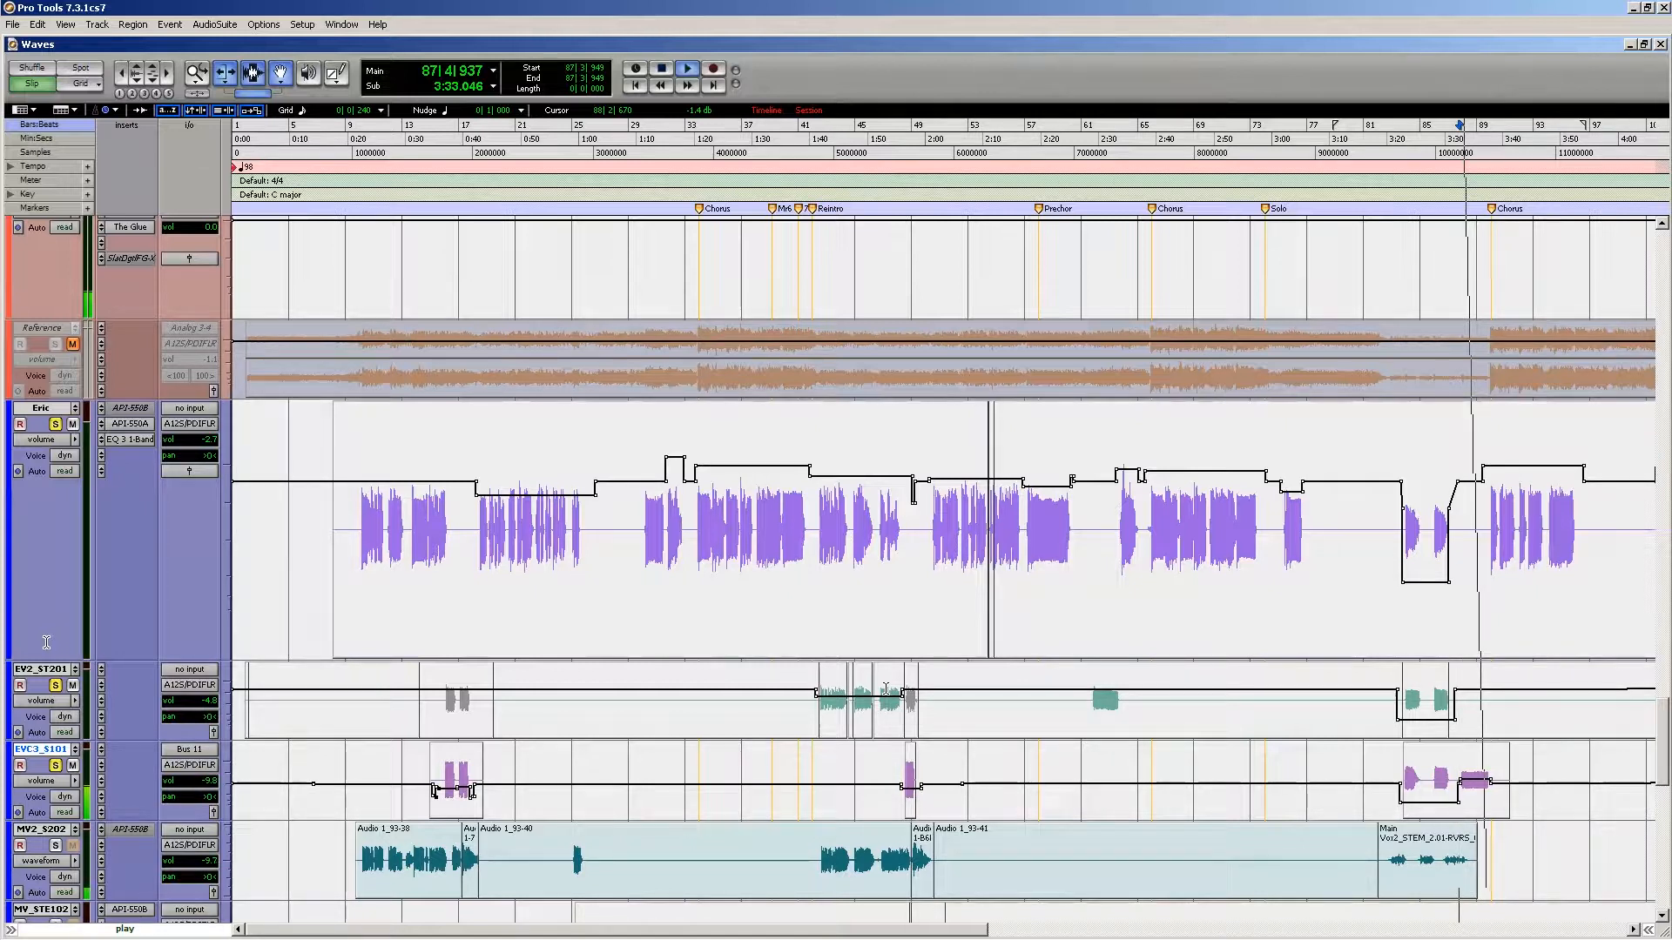
key("space")
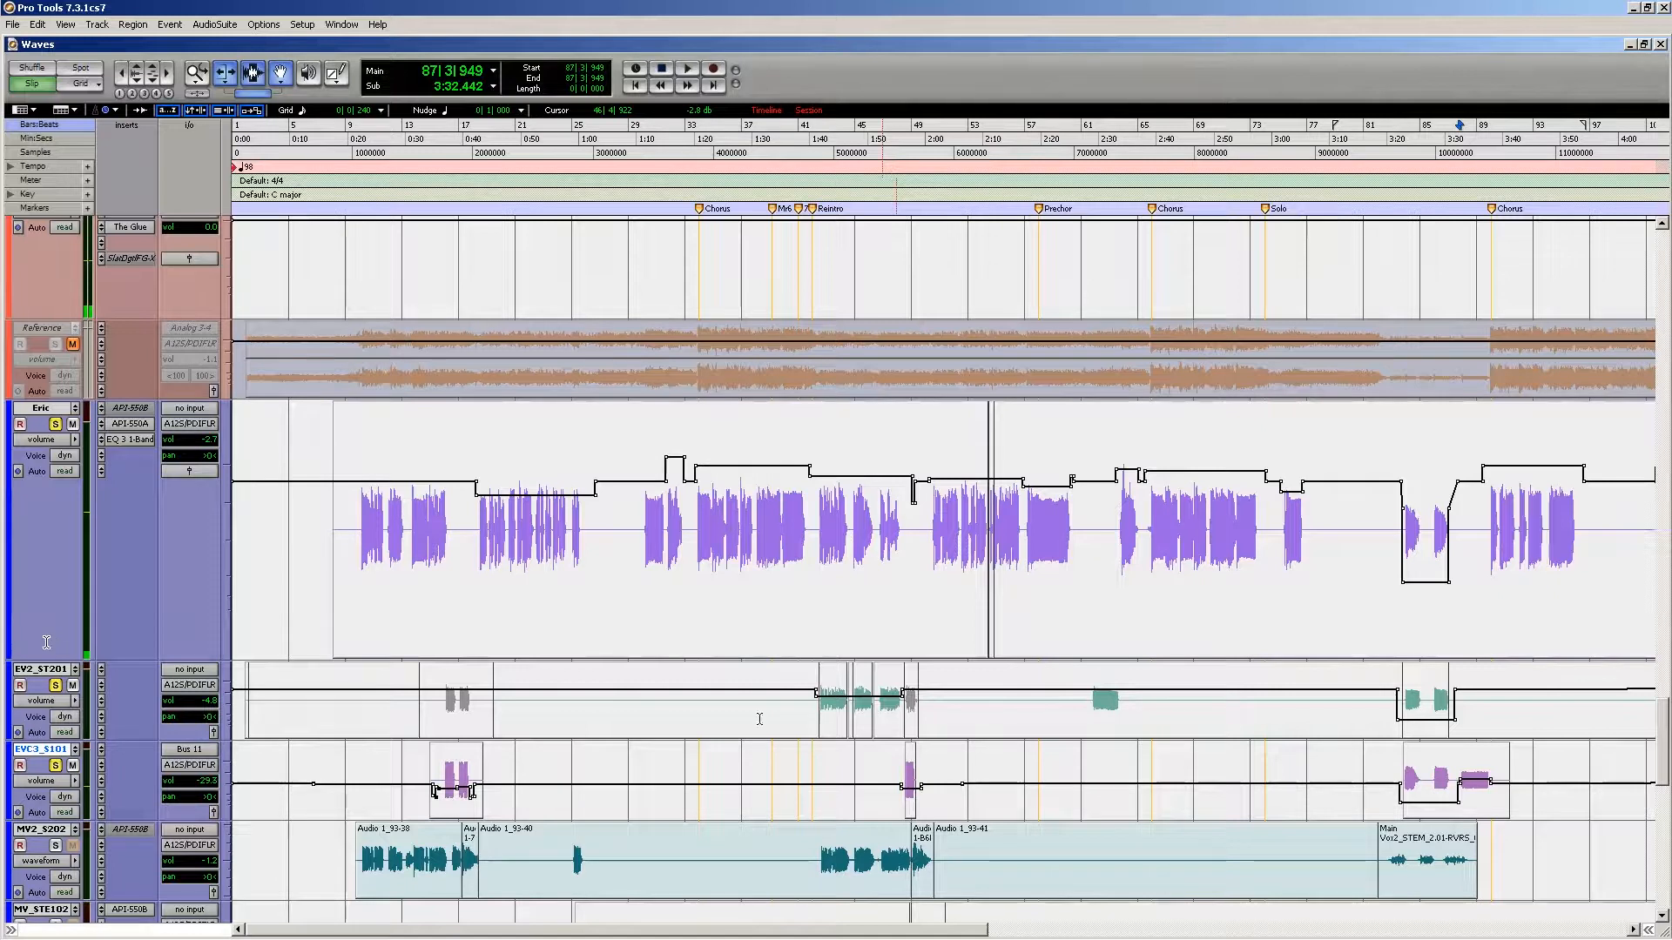
left_click(55, 686)
left_click(54, 766)
left_click(54, 410)
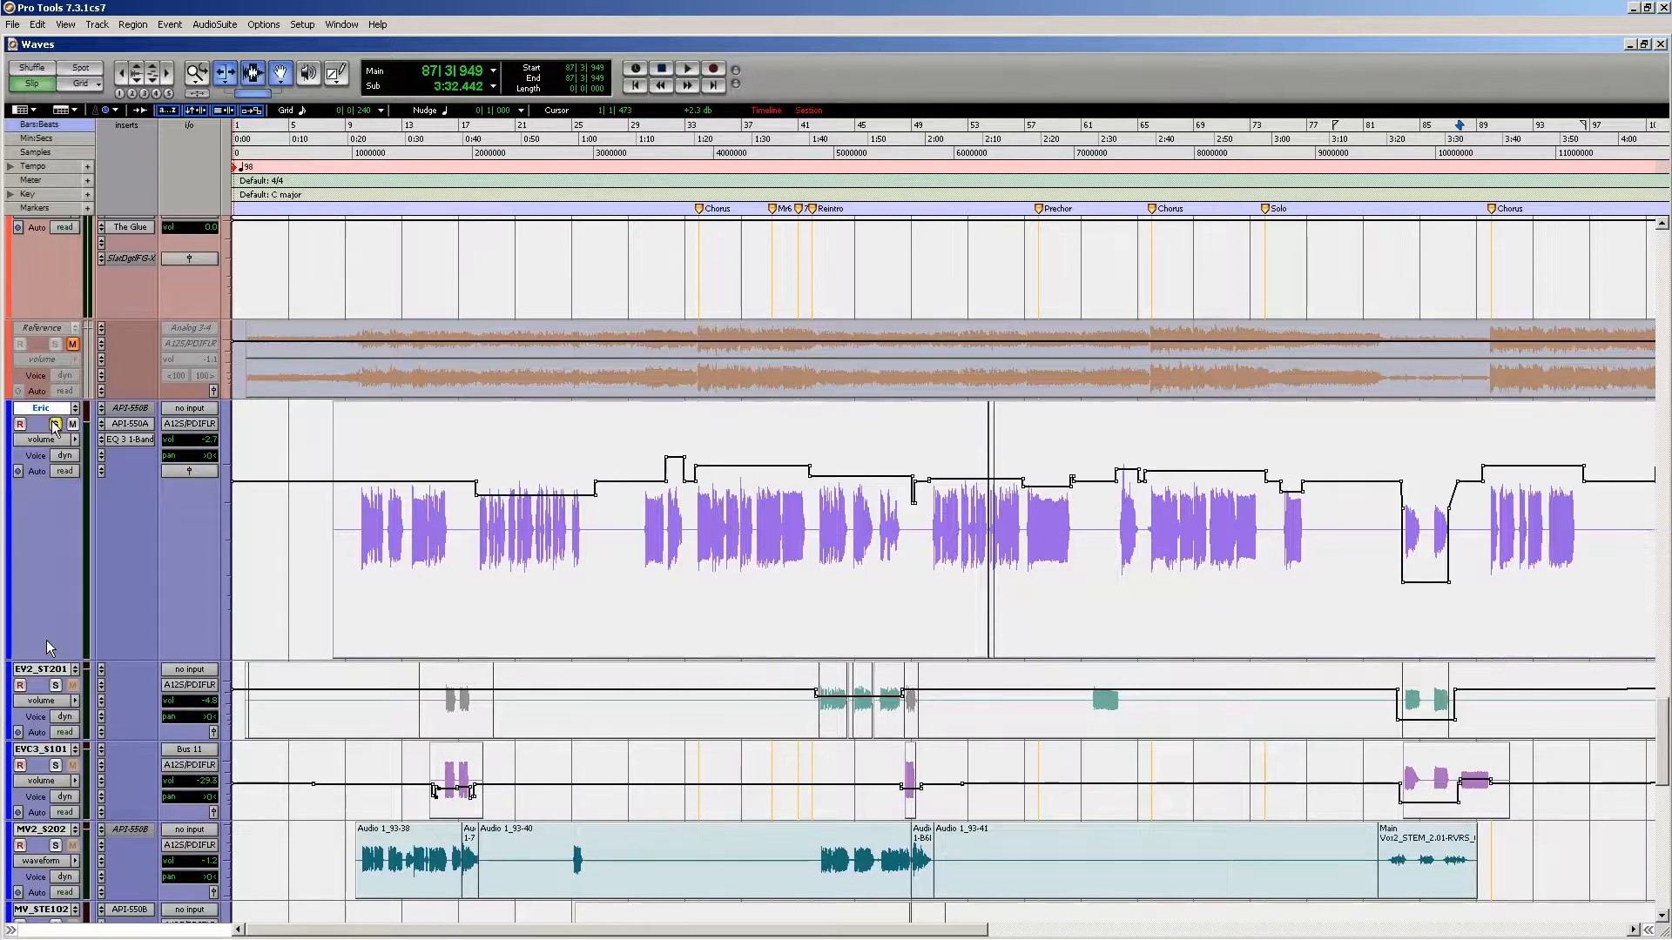
Step: Solo MV_STE102 along with MV2_S202 and play the two vocal tracks from about bar 26
scroll(50, 647, "down", 4)
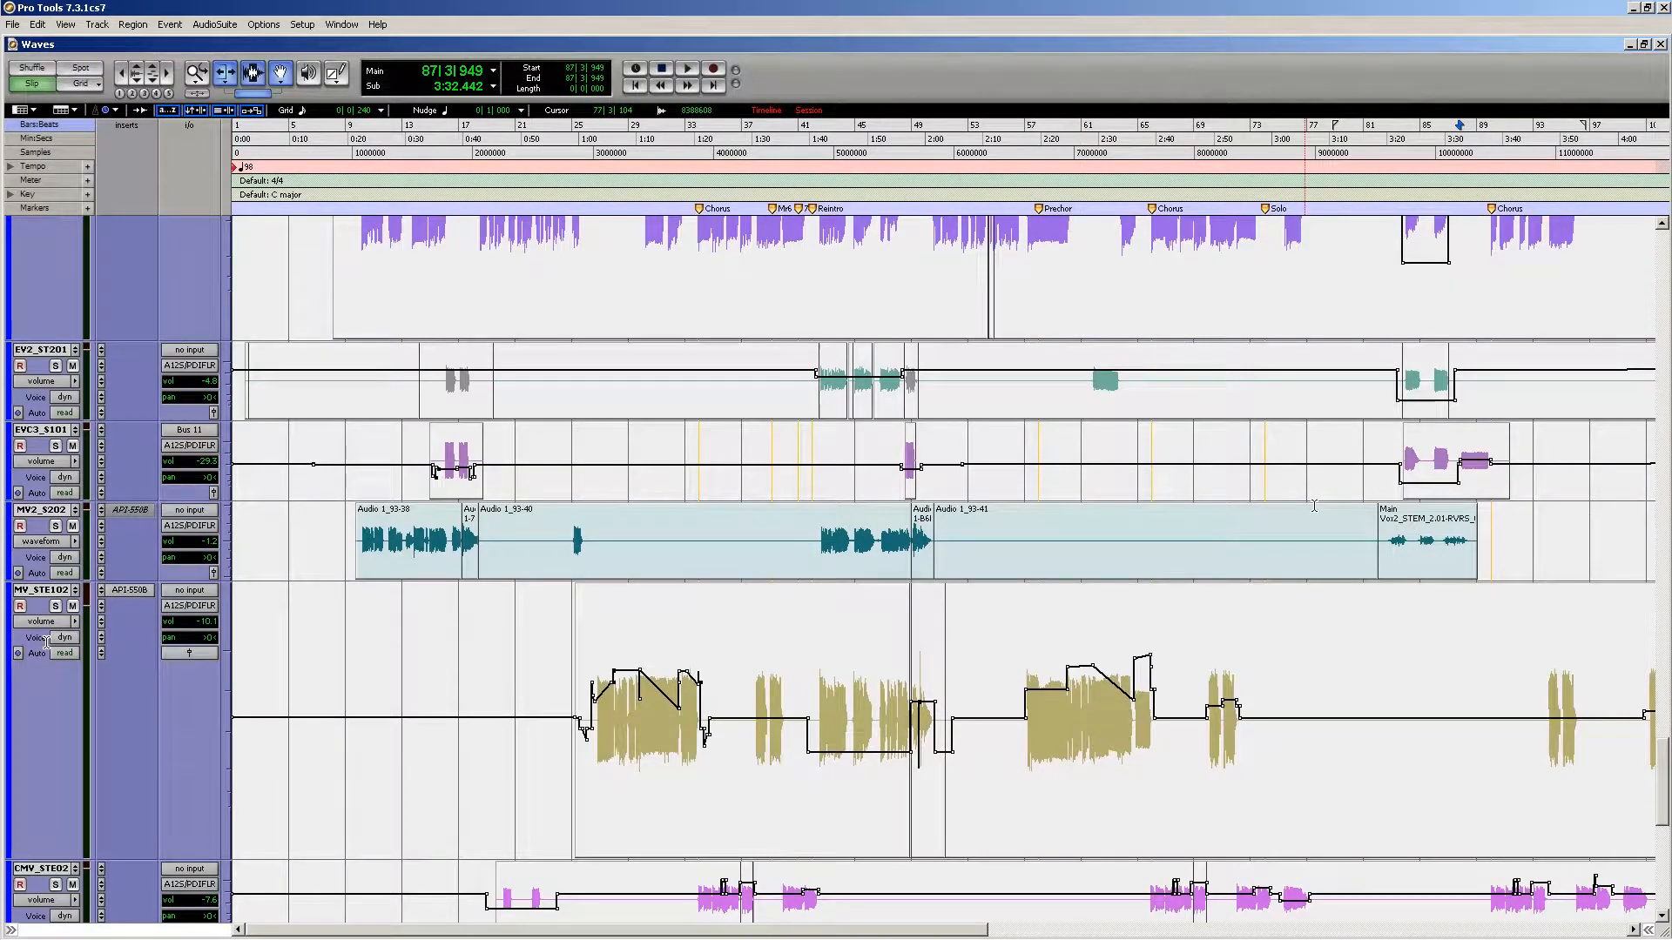
left_click(1287, 470)
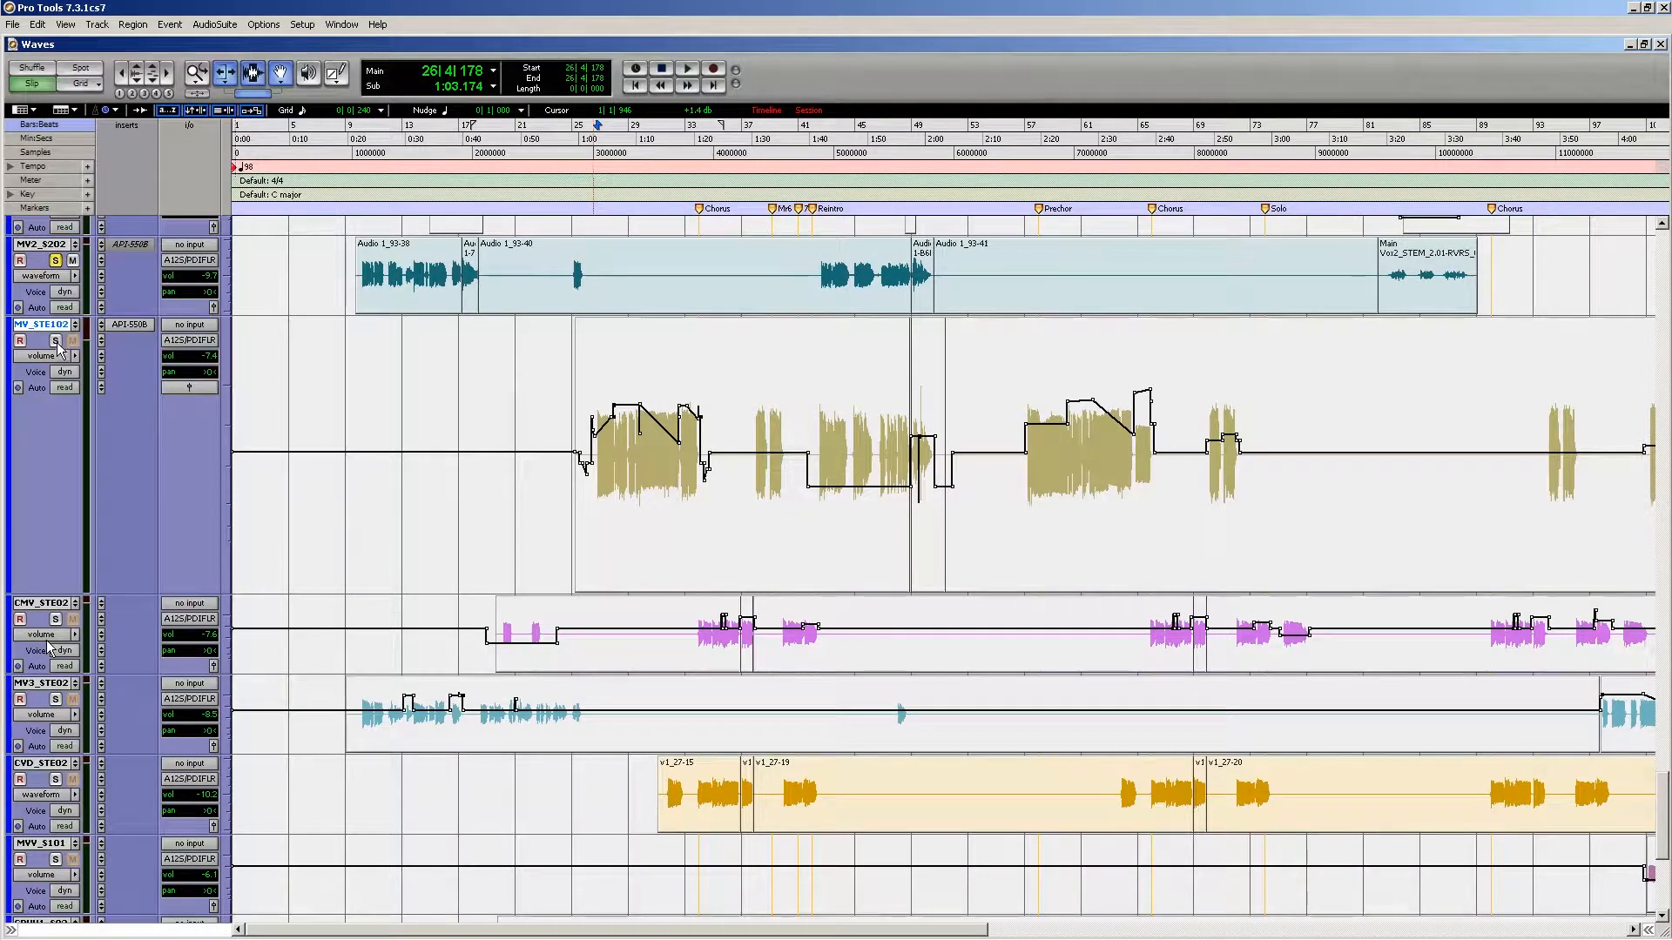
left_click(55, 340)
key("space")
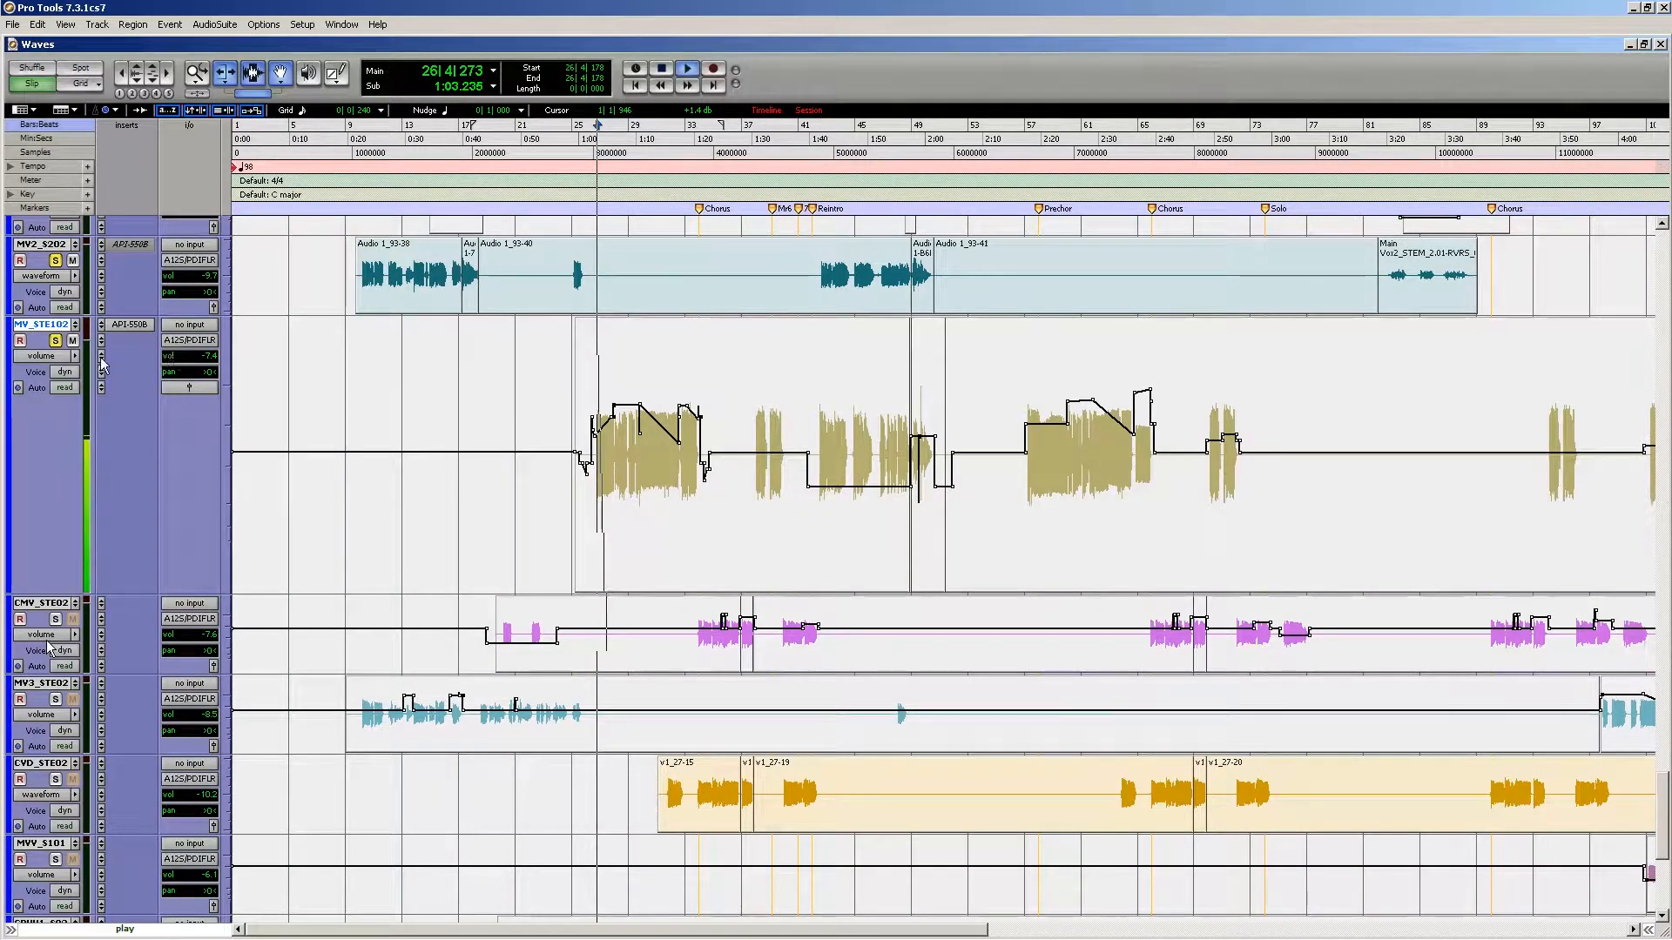
Step: Stop playback and clear the solos on MV2_S202 and MV_STE102
left_click(54, 260)
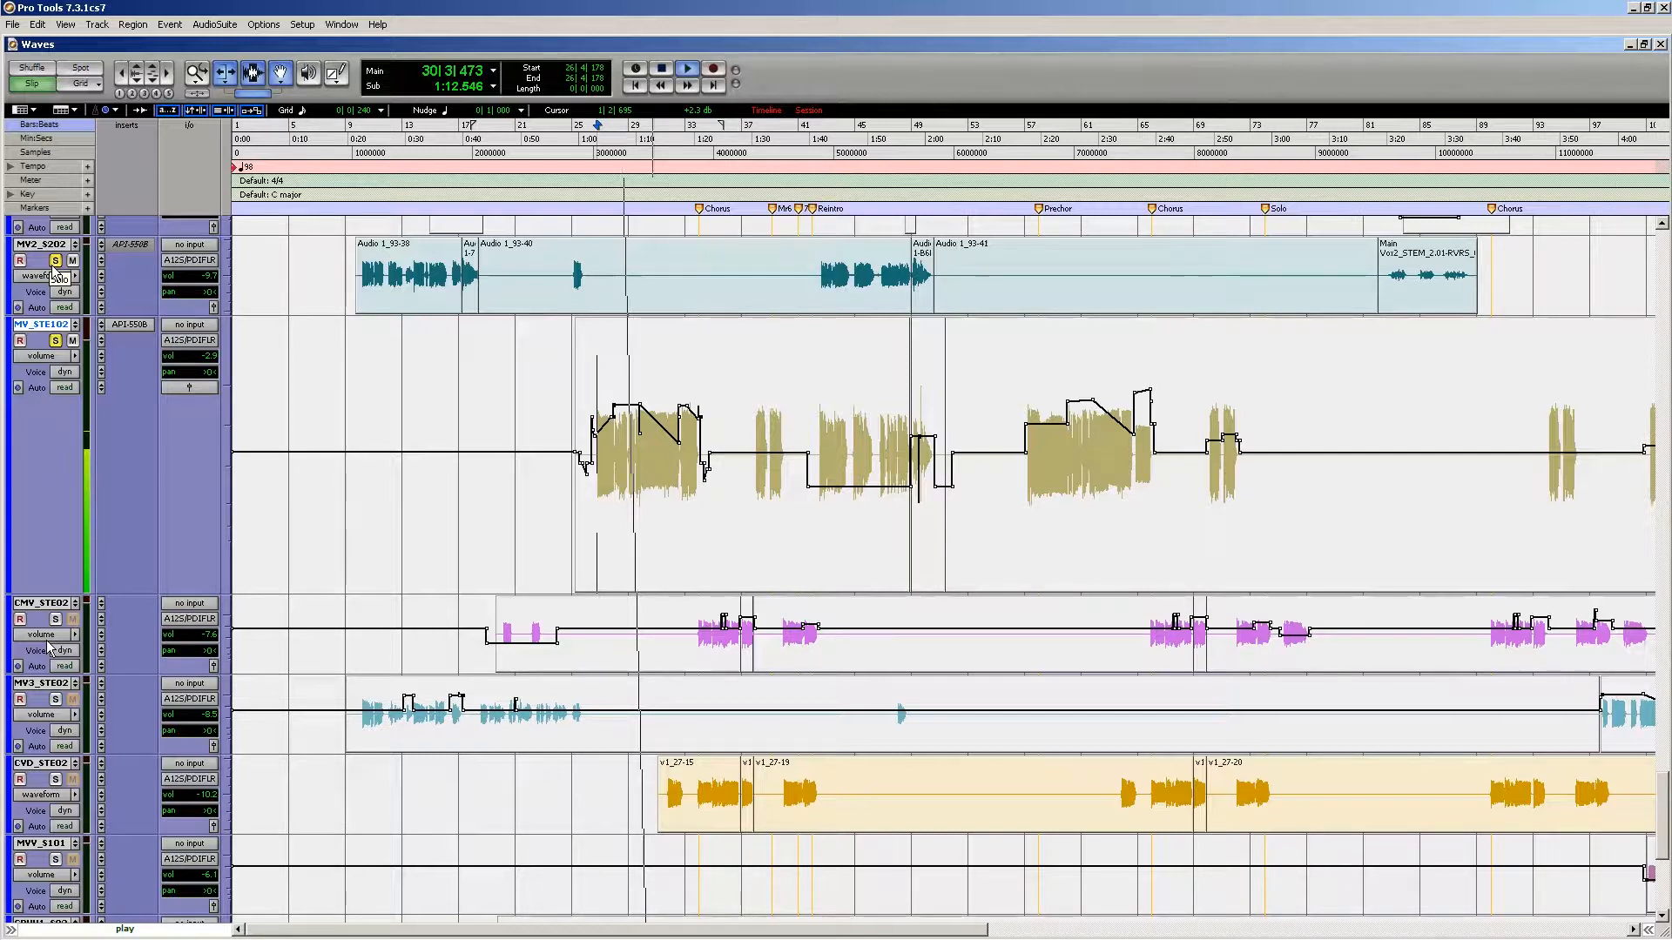
key("space")
left_click(55, 340)
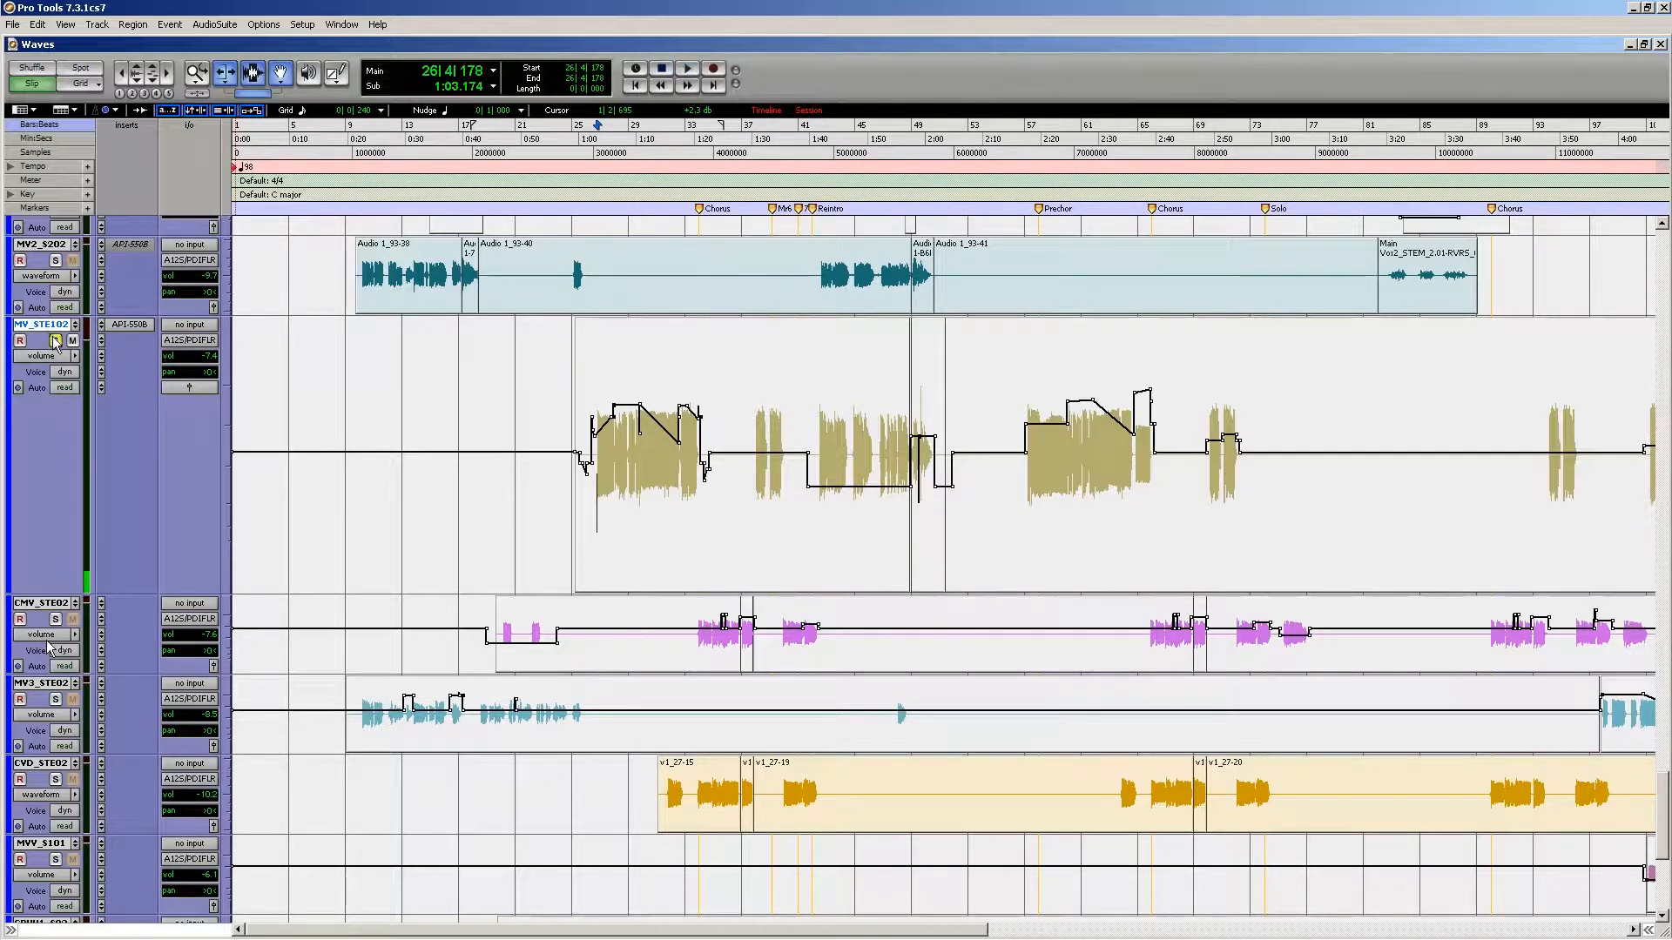
Step: Review the vocal tracks and open the API-550B equalizer insert on MV_STE102
scroll(545, 401, "up", 5)
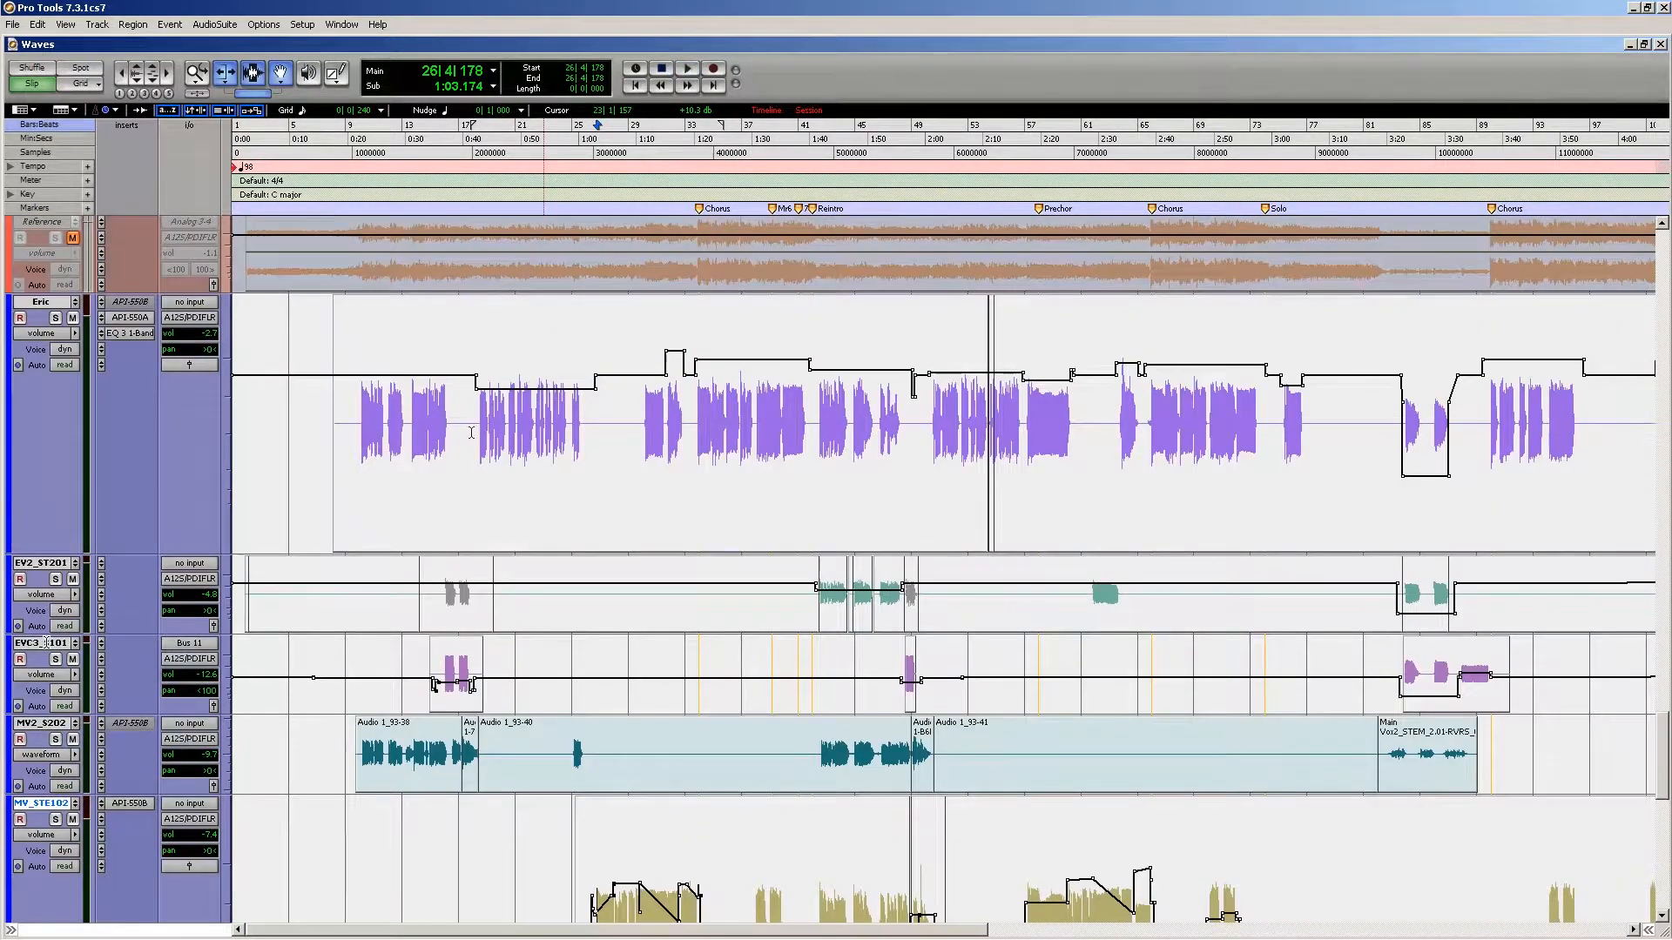
scroll(46, 640, "down", 4)
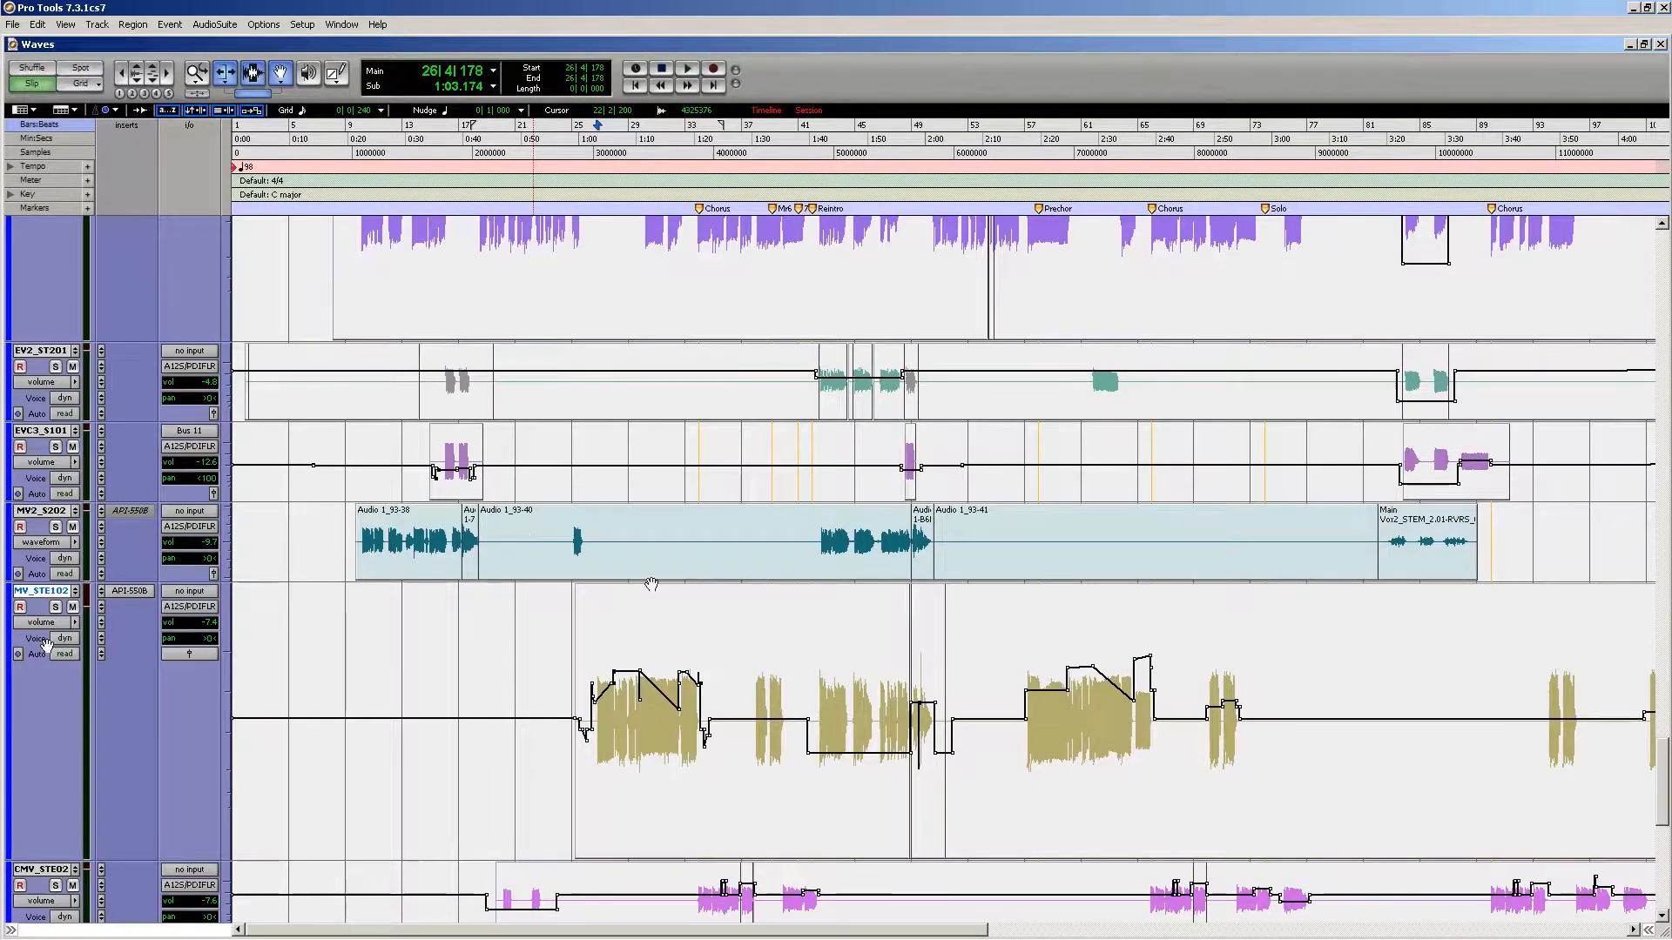
scroll(45, 640, "down", 4)
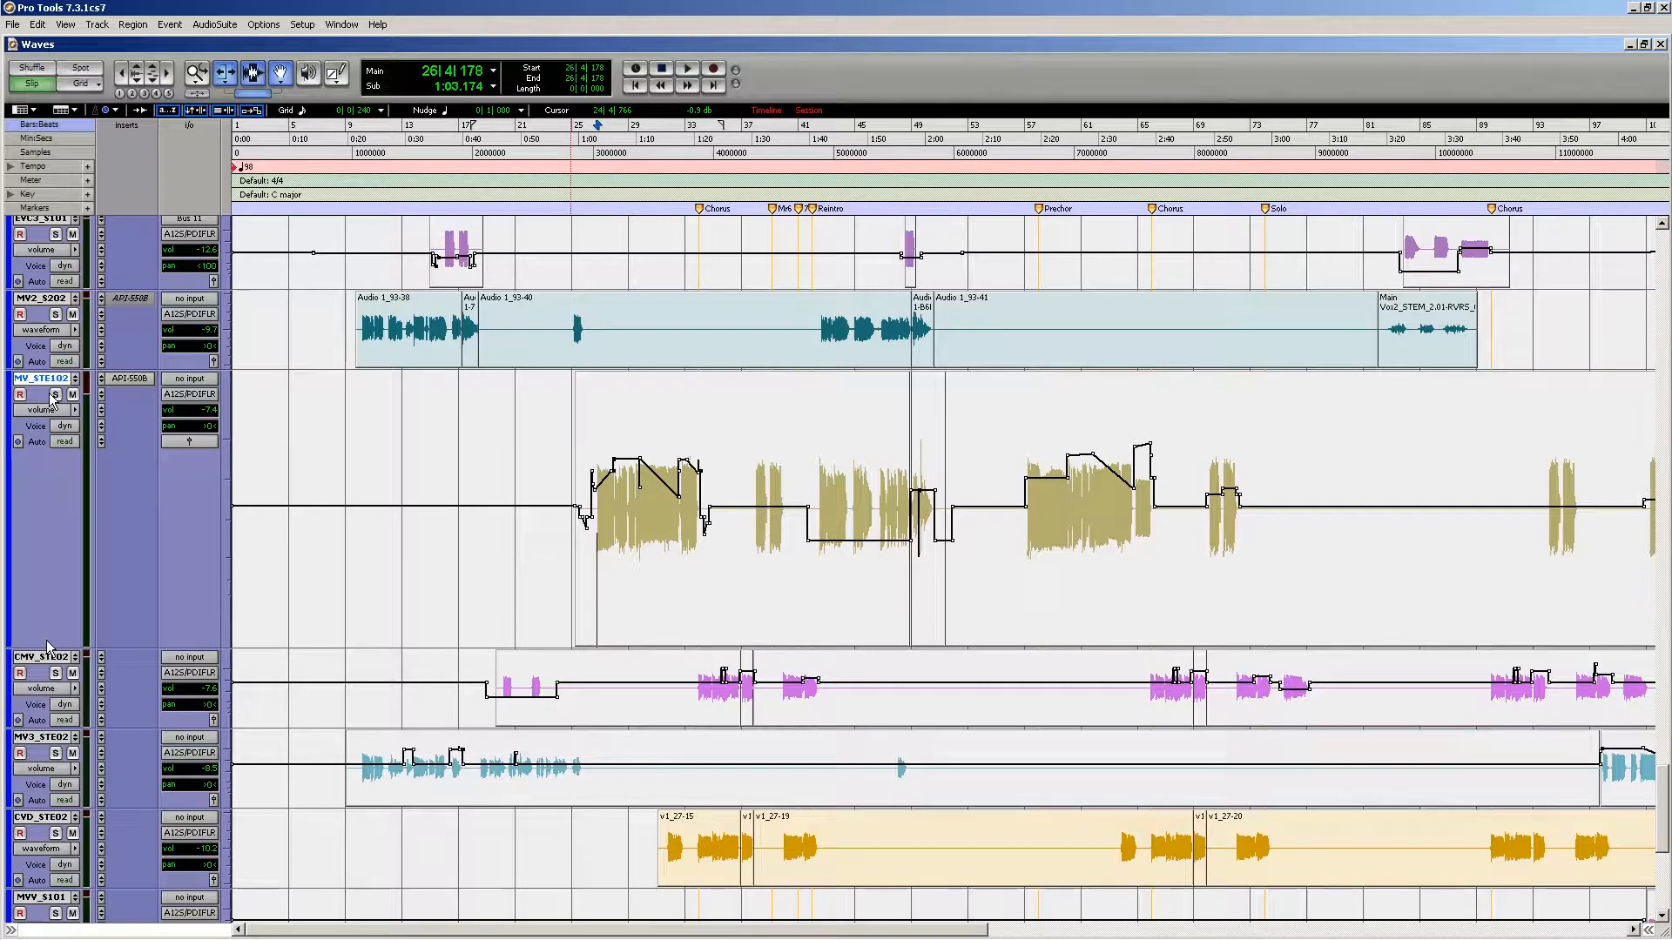
left_click(121, 383)
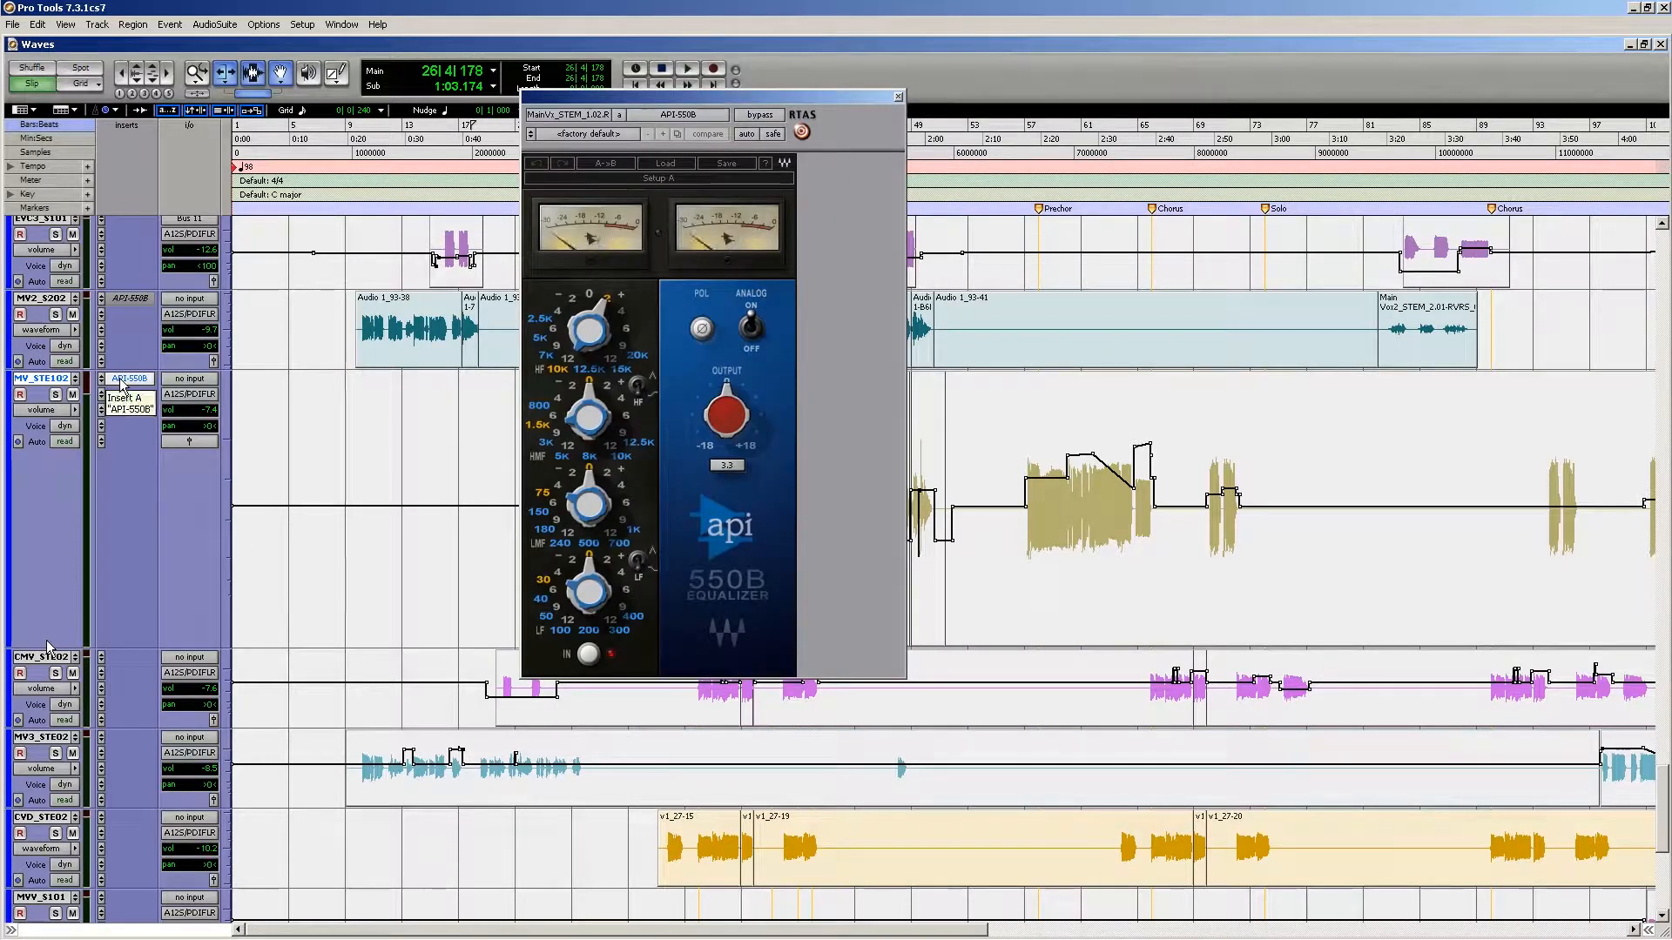
Step: Close the API-550B equalizer and play the soloed backing vocal tracks from about bar 32, stopping and clearing the solos at the end
left_click(121, 383)
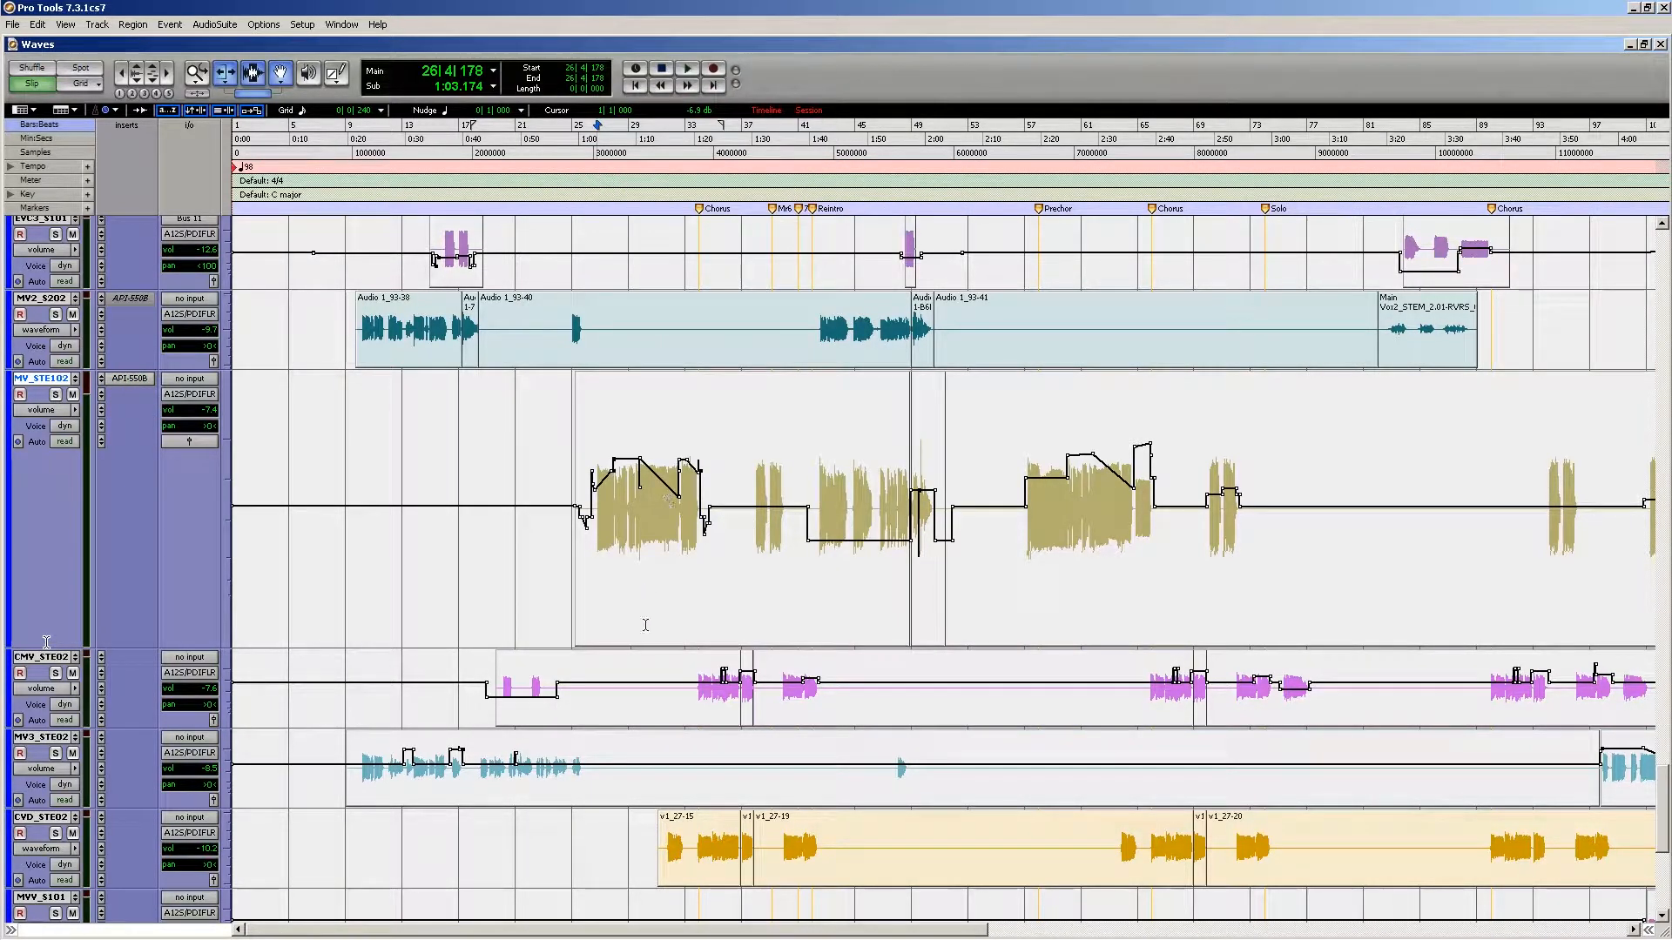
scroll(803, 622, "down", 8)
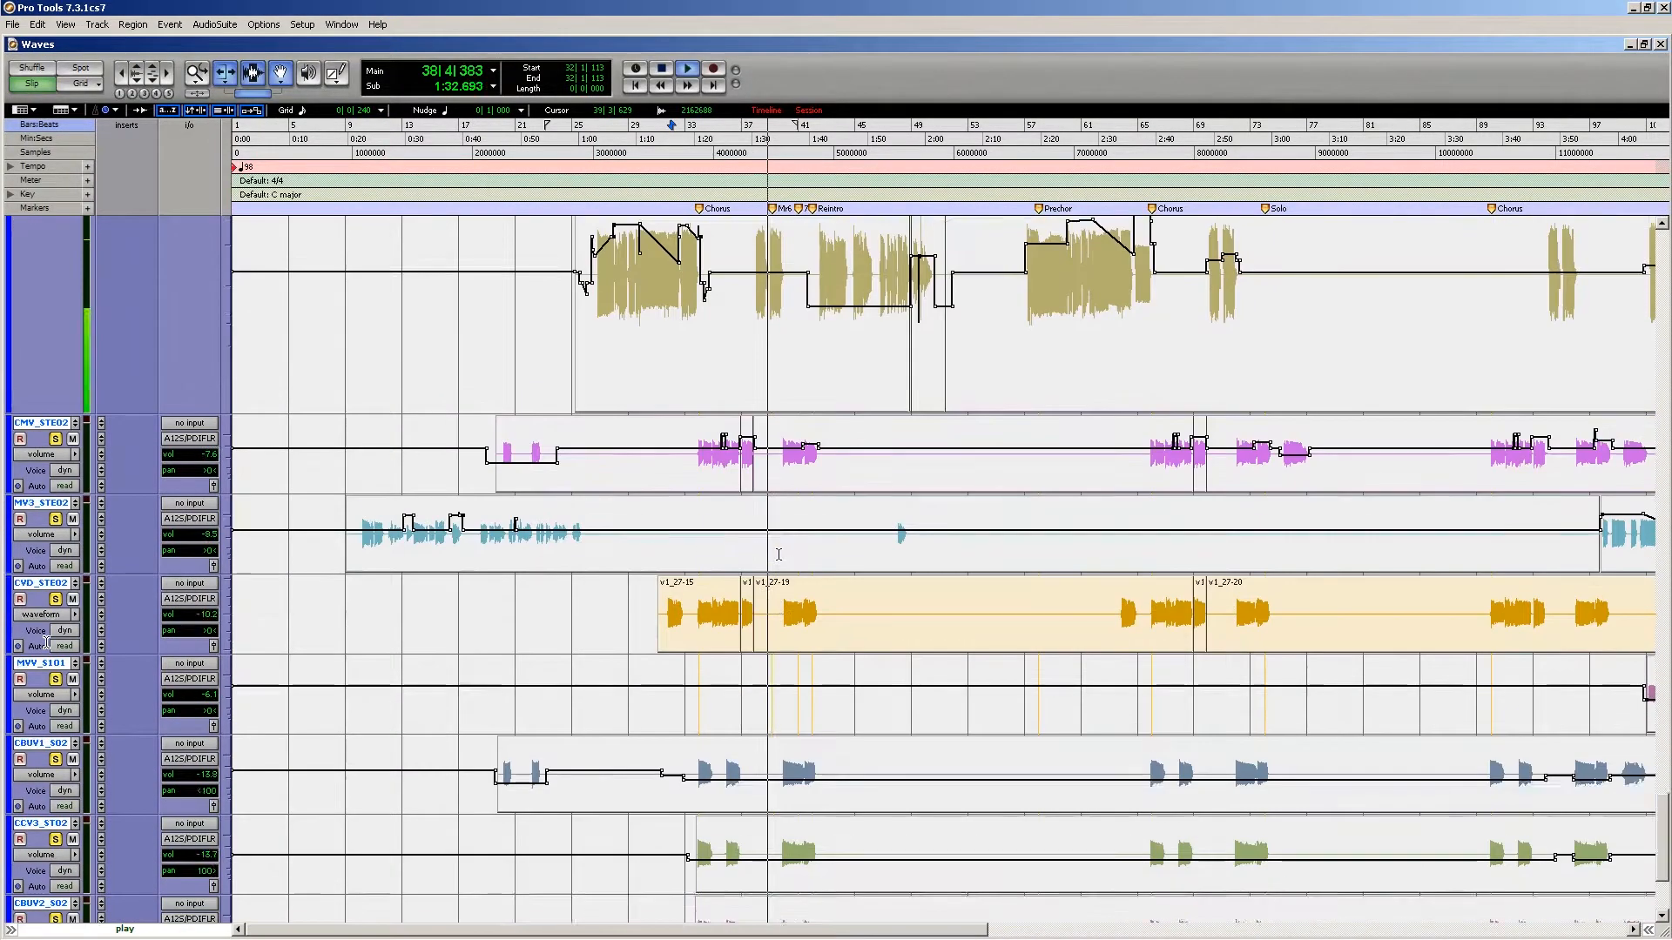
scroll(779, 554, "up", 7)
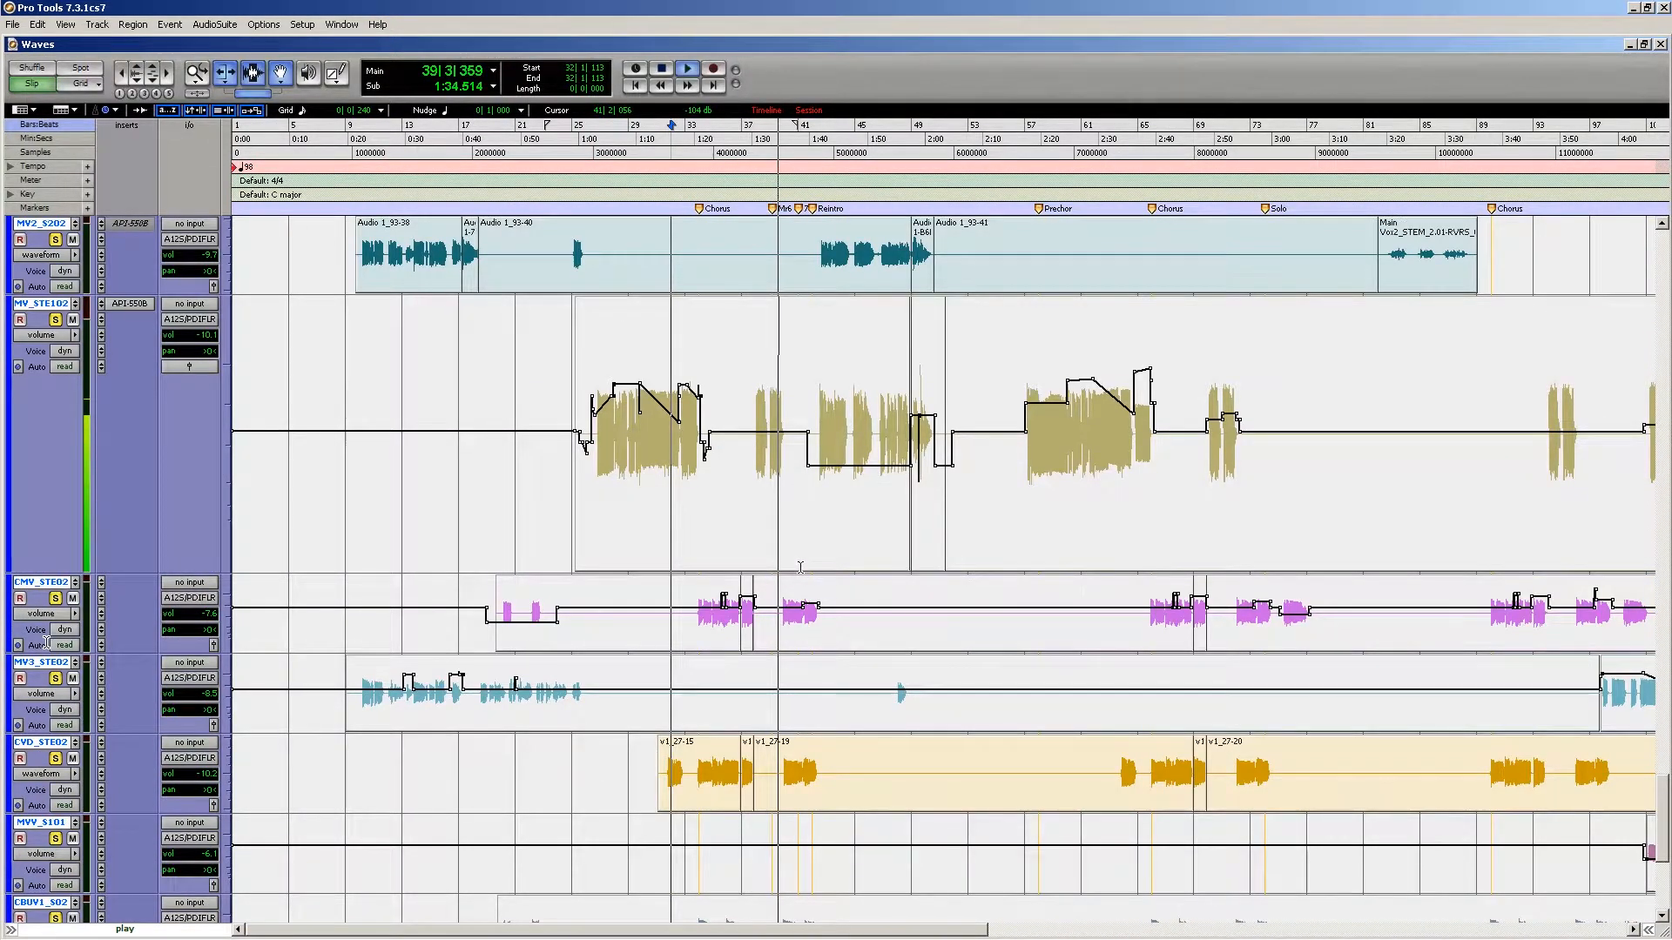
scroll(800, 568, "down", 6)
scroll(795, 570, "down", 1)
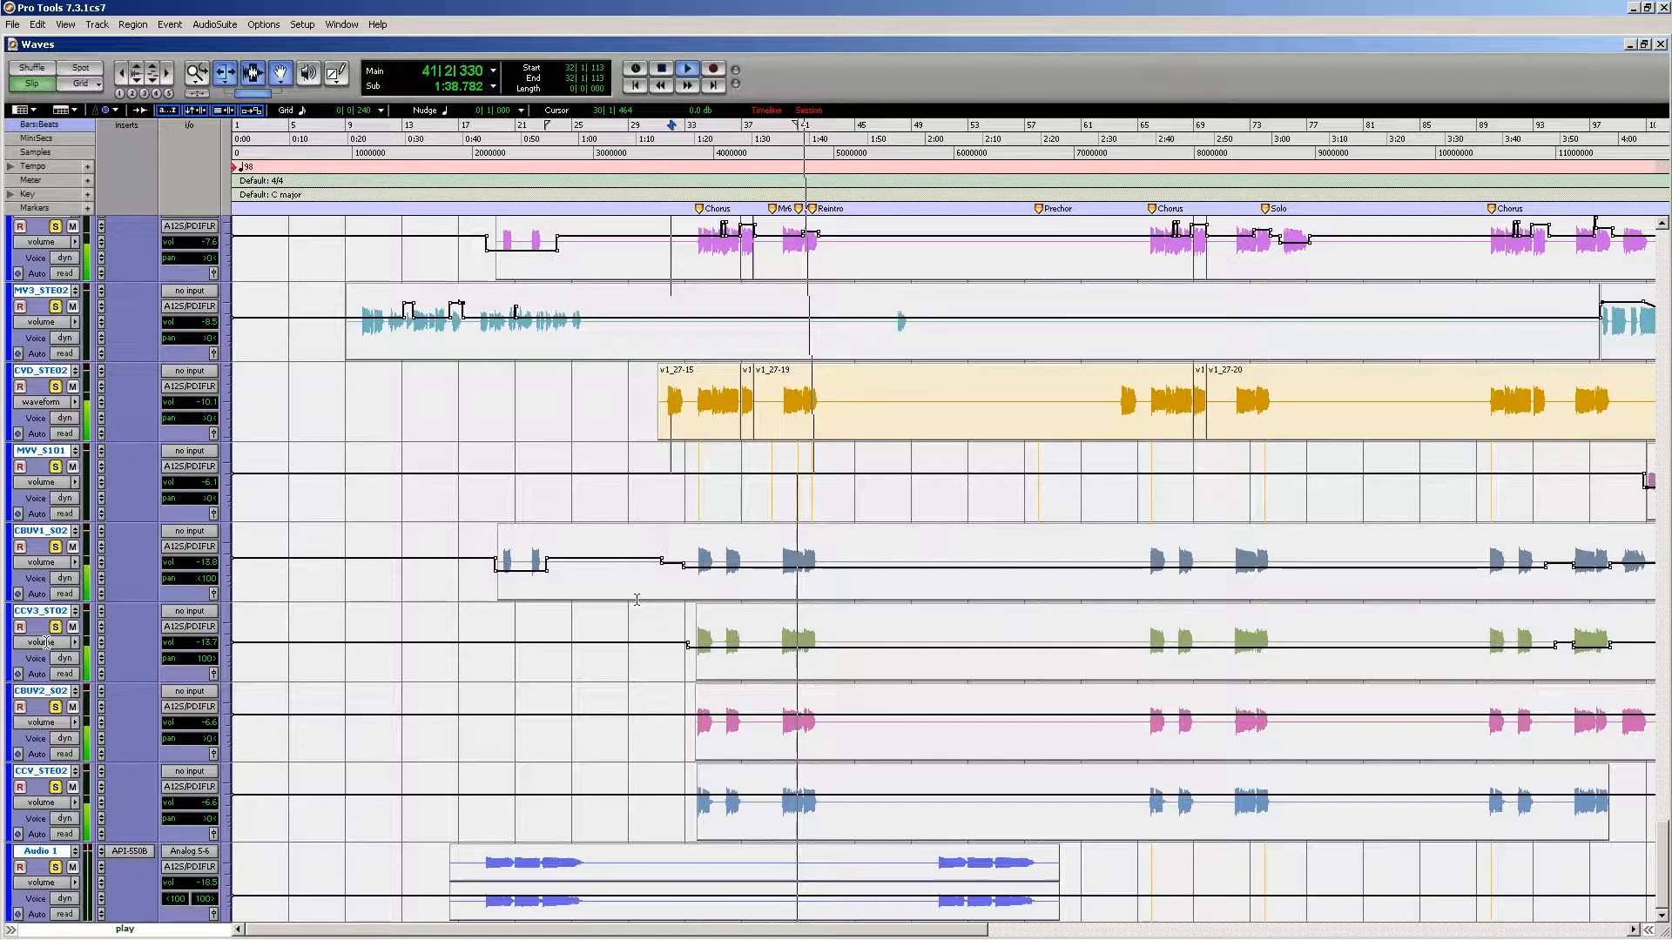
key("space")
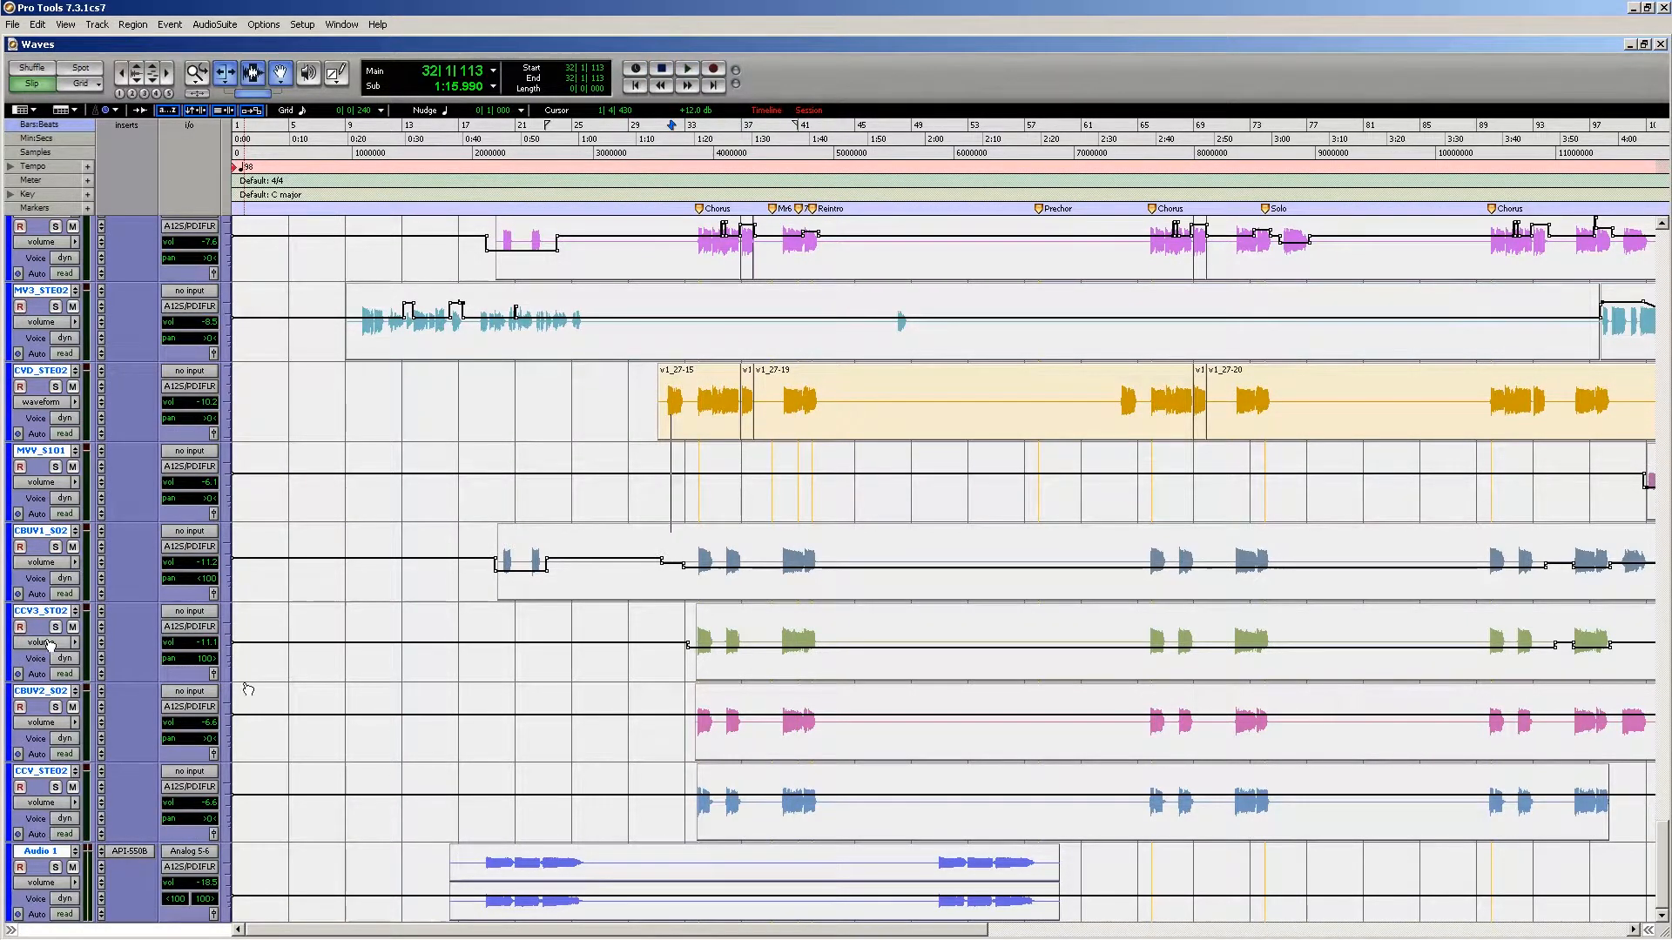
Step: Inspect the H-Delay inserts on Aux 7 and Aux 3 in the mixer, and return to the track timeline
key("ctrl+equal")
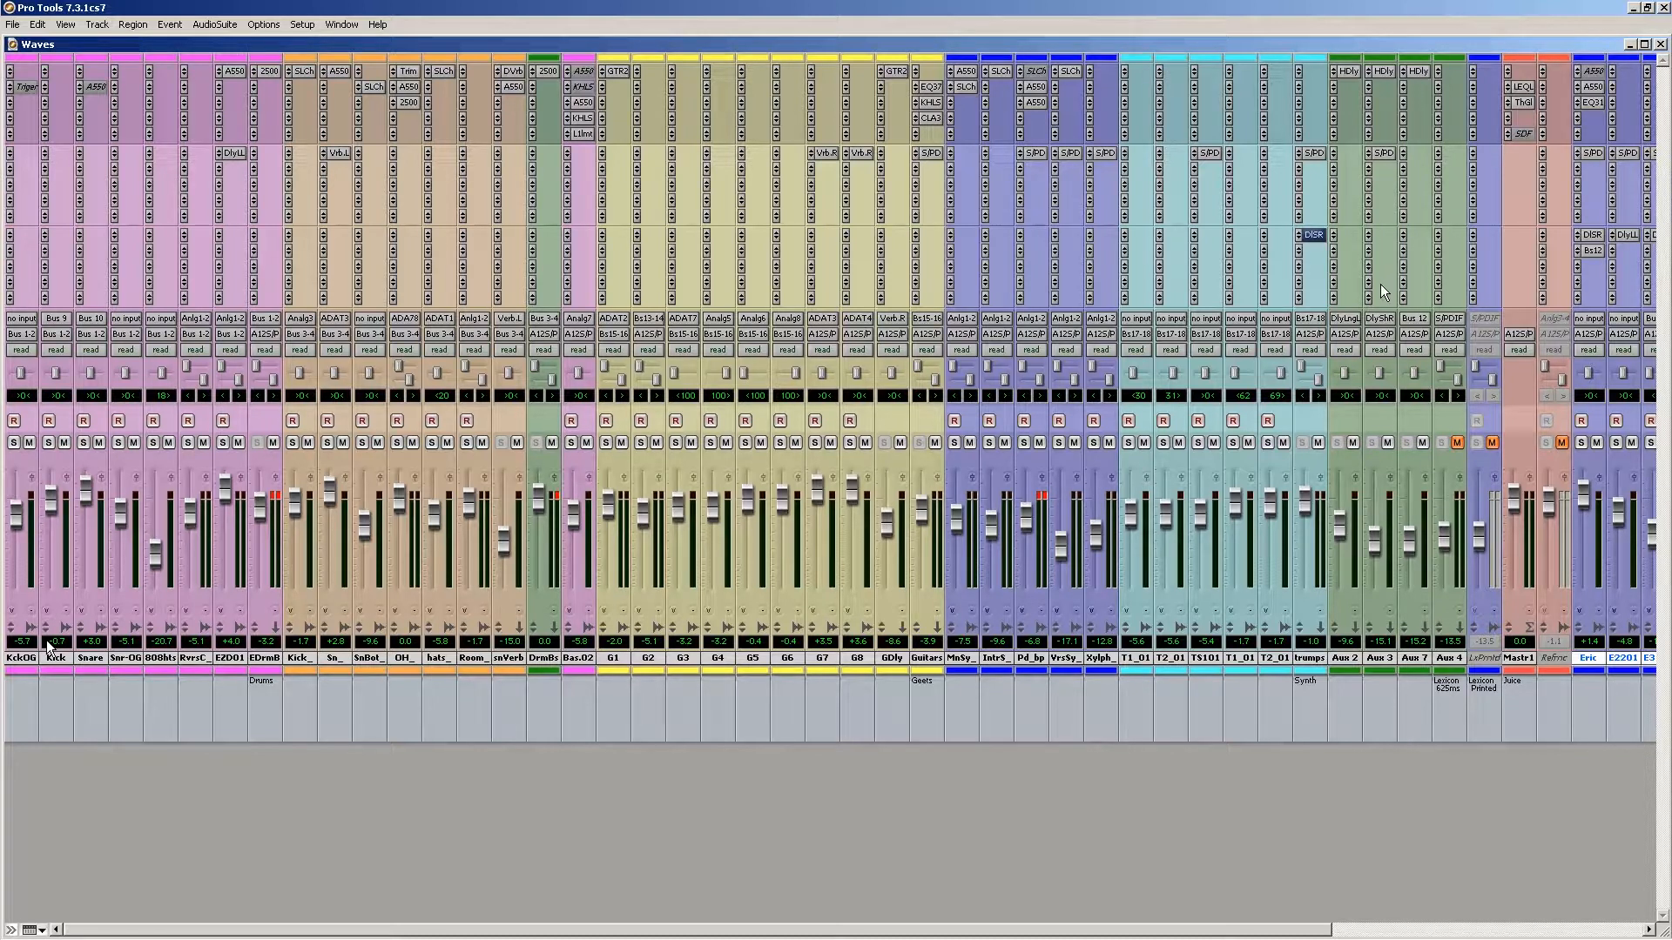
left_click(1417, 70)
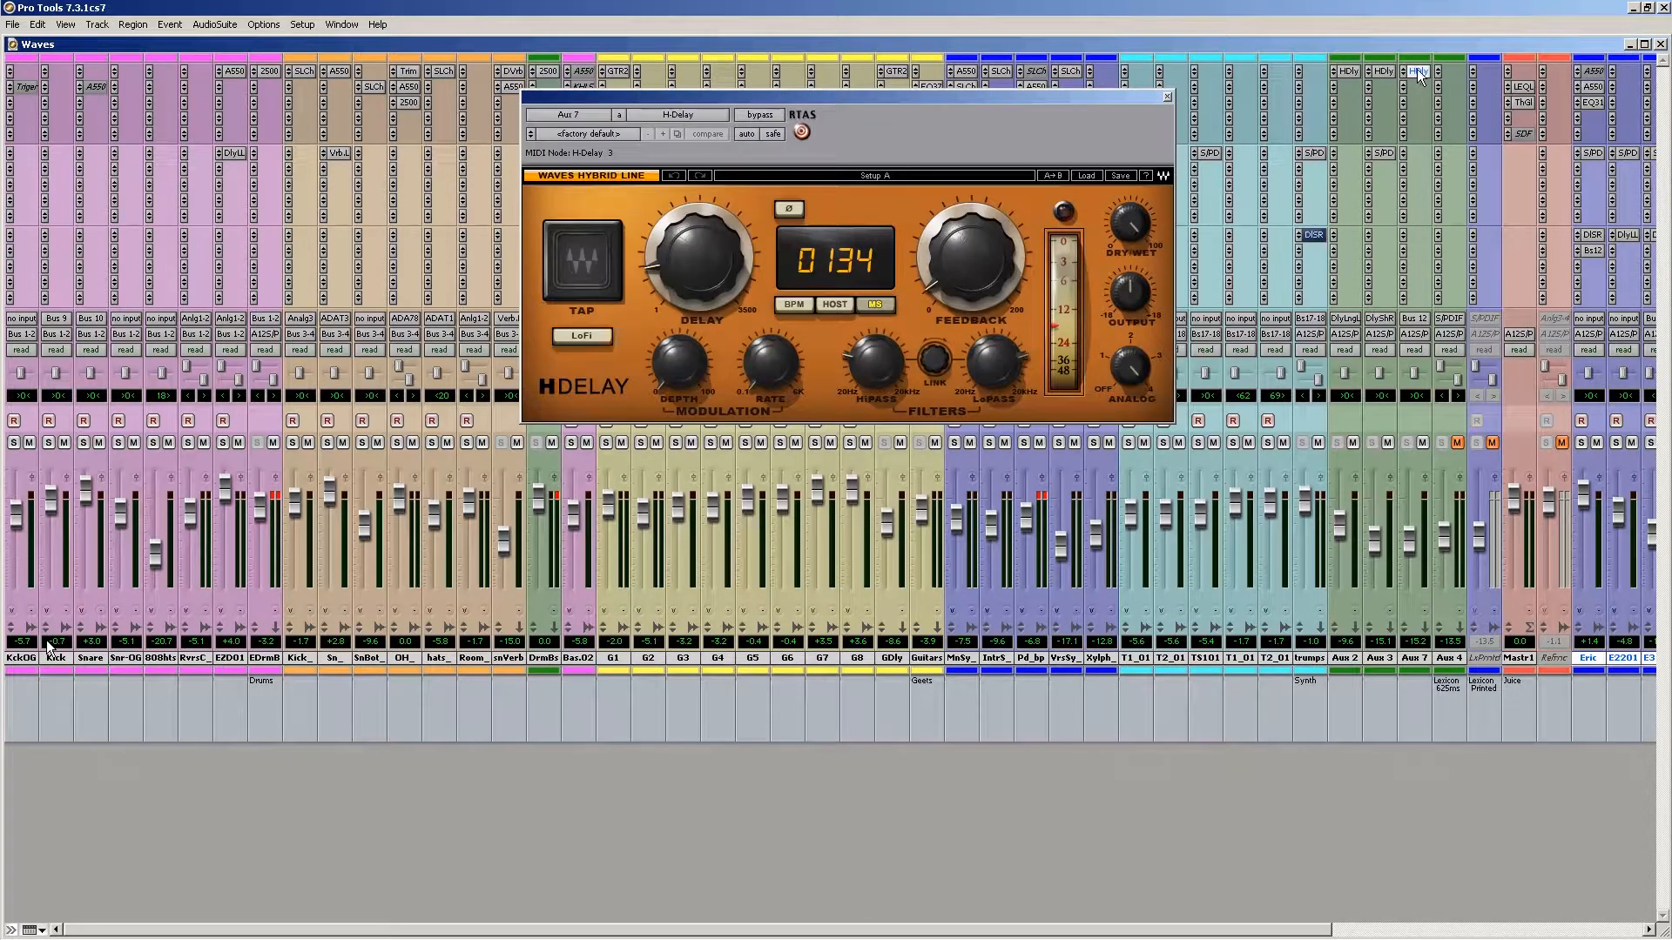
left_click(1418, 71)
left_click(1417, 70)
left_click(1383, 73)
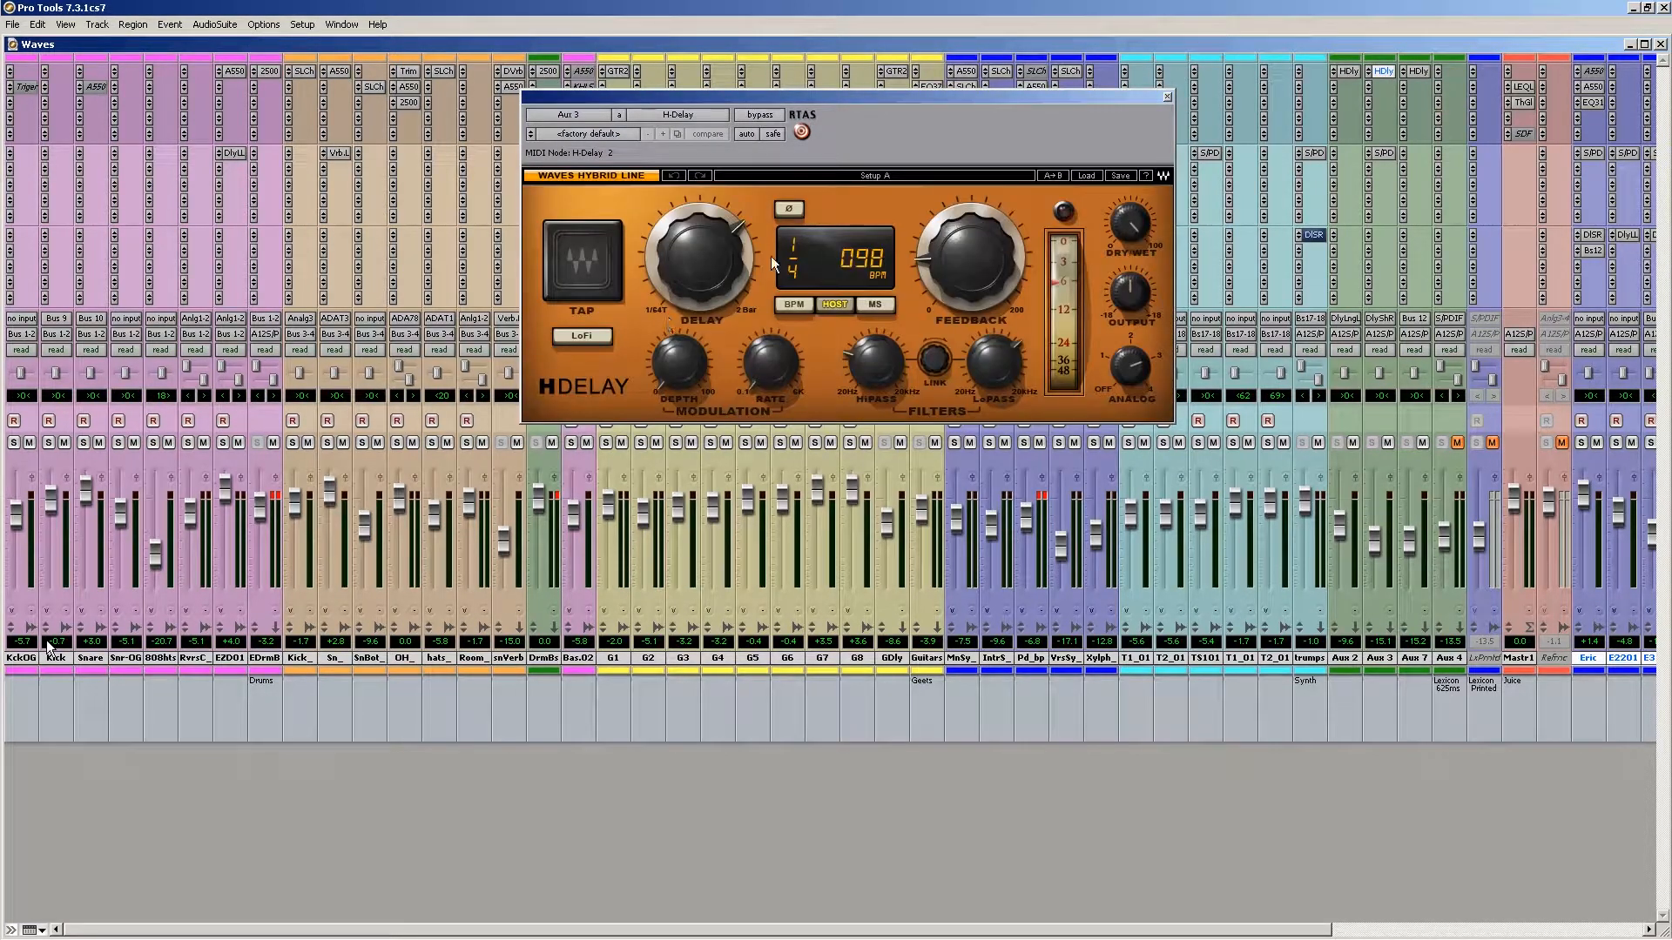
left_click(1168, 96)
key("ctrl+equal")
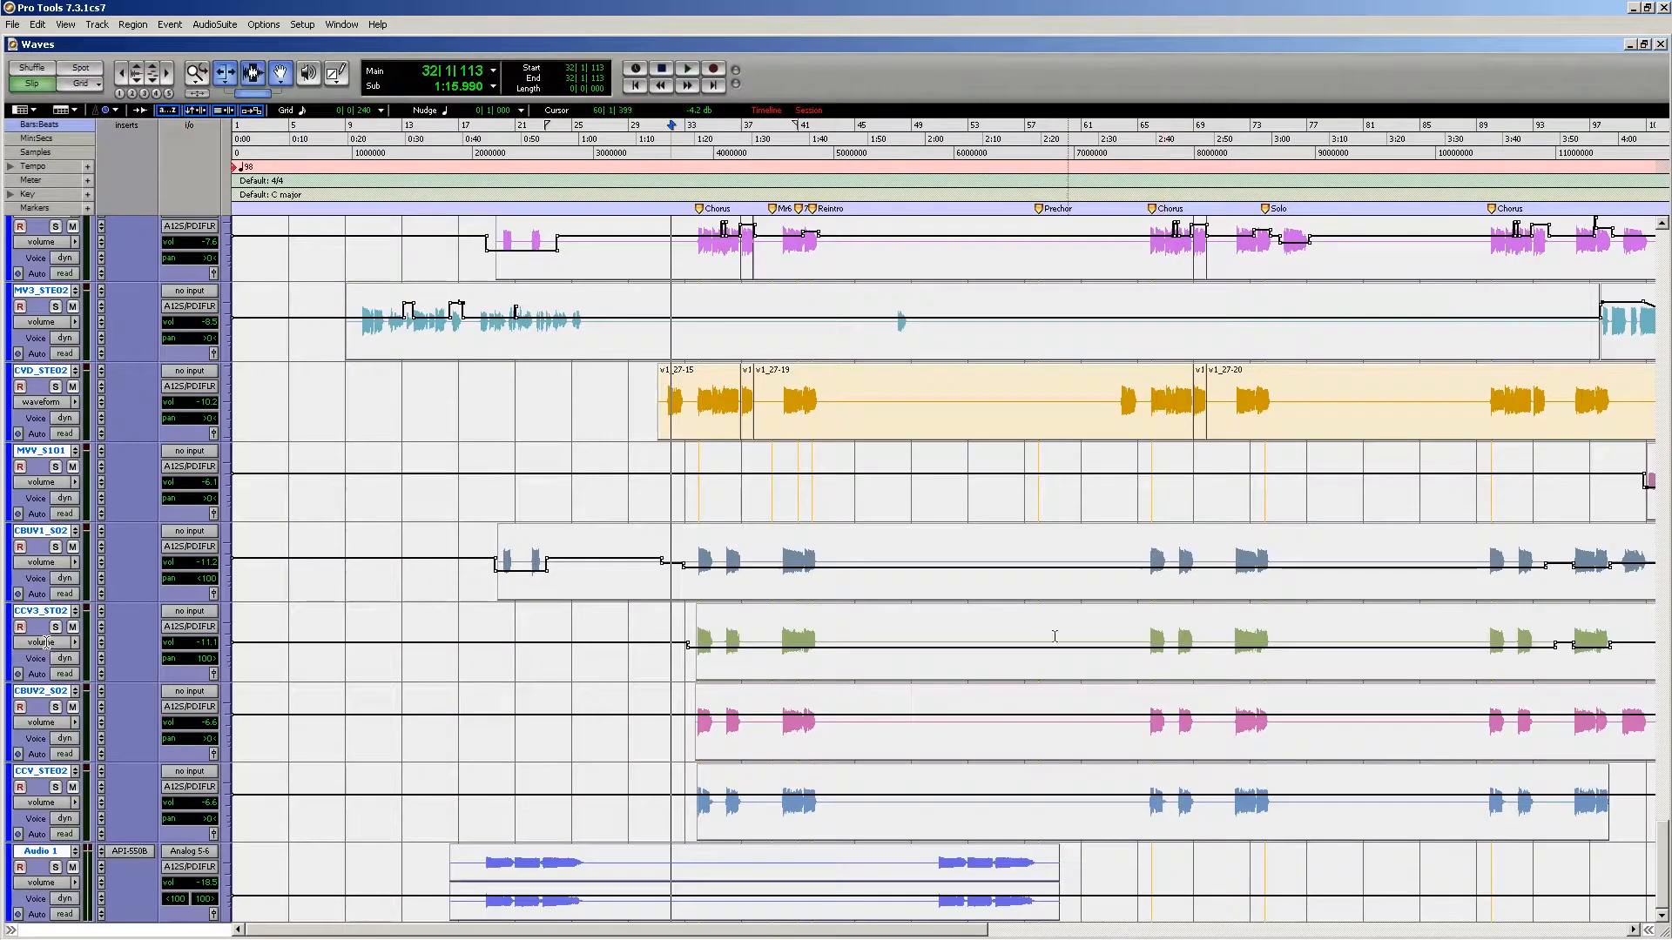
Step: Look over the vocal, master and synth tracks along the timeline and zoom out to the whole session
scroll(912, 564, "up", 5)
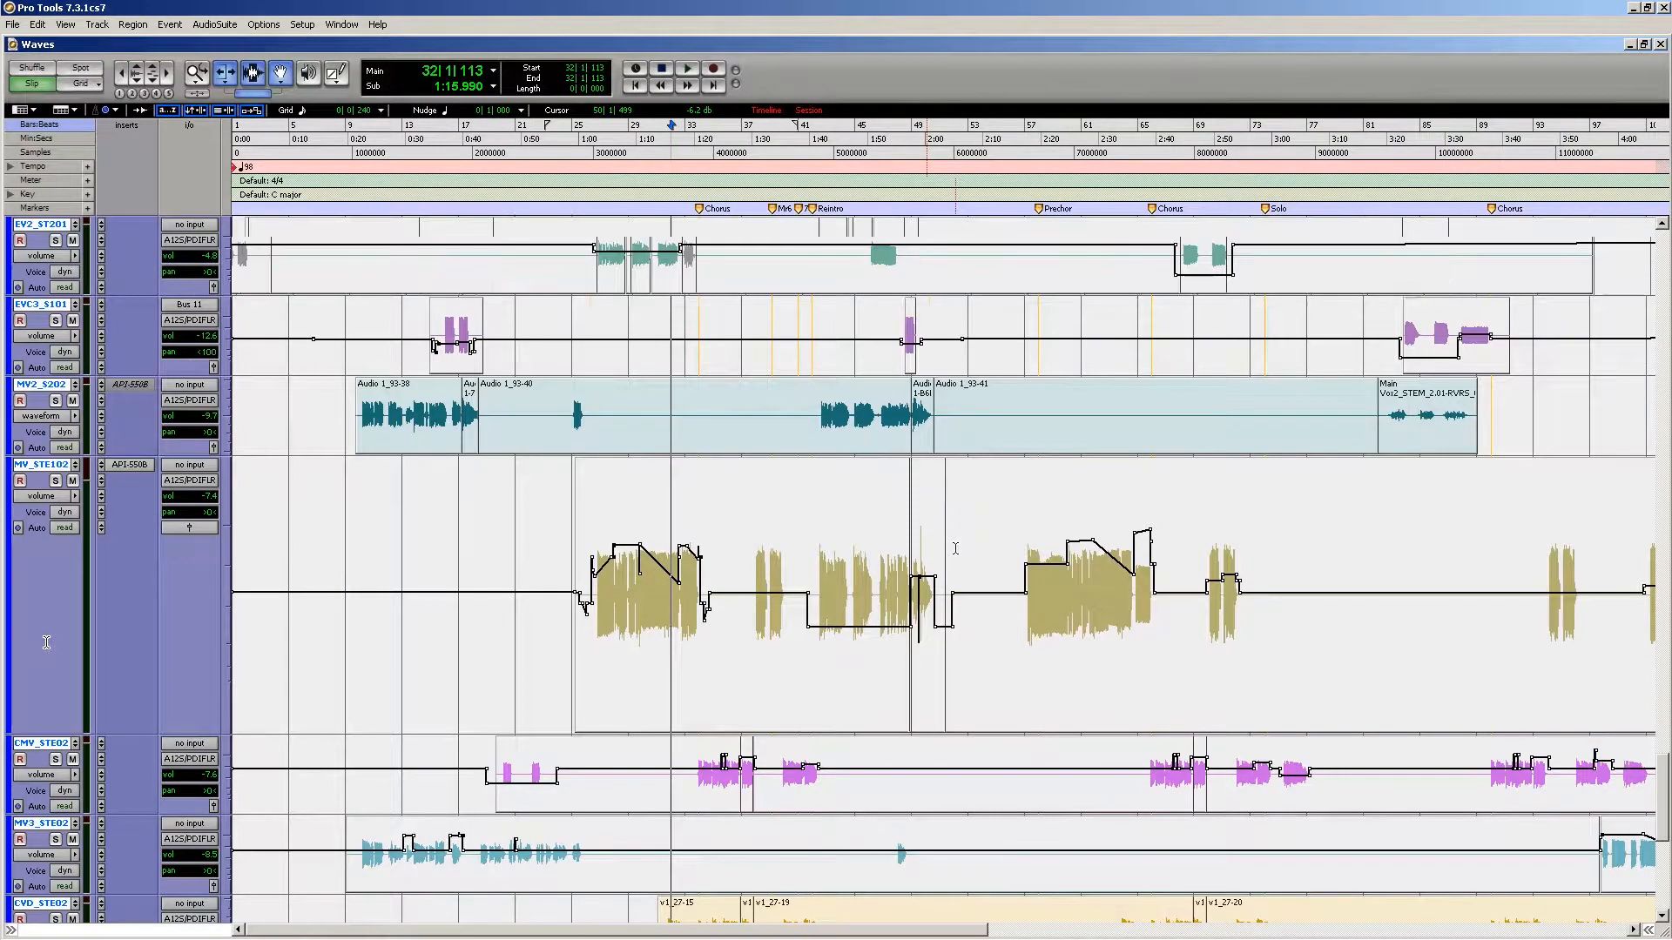
scroll(688, 528, "right", 3)
scroll(46, 643, "down", 5)
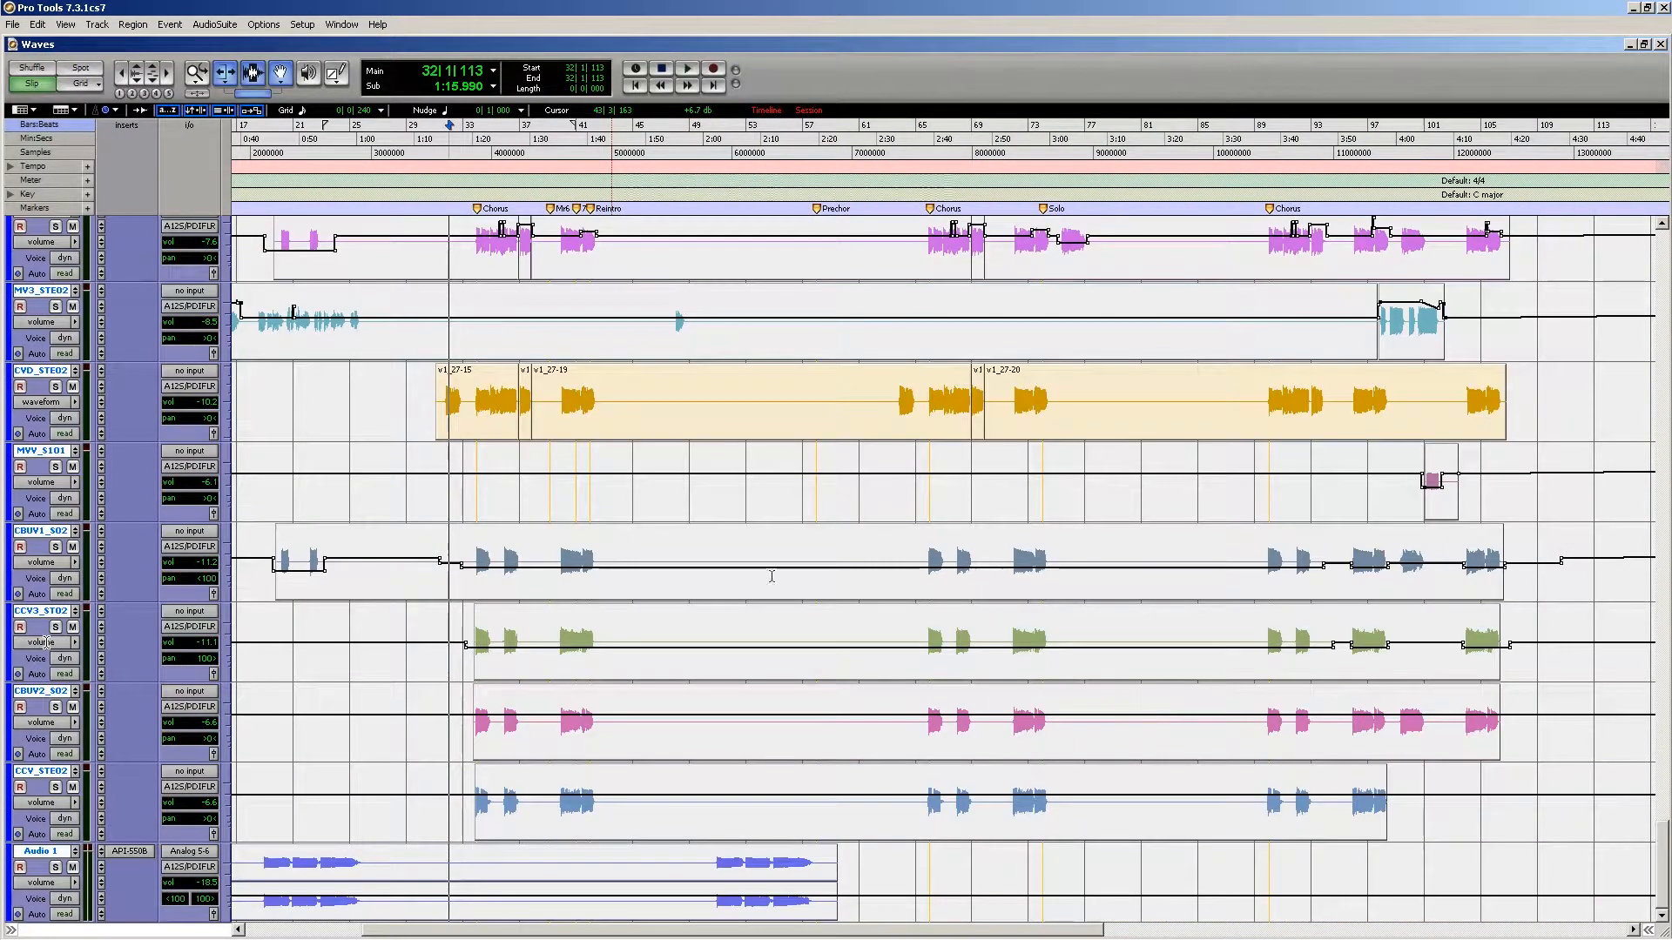
scroll(897, 566, "left", 3)
scroll(897, 566, "down", 8)
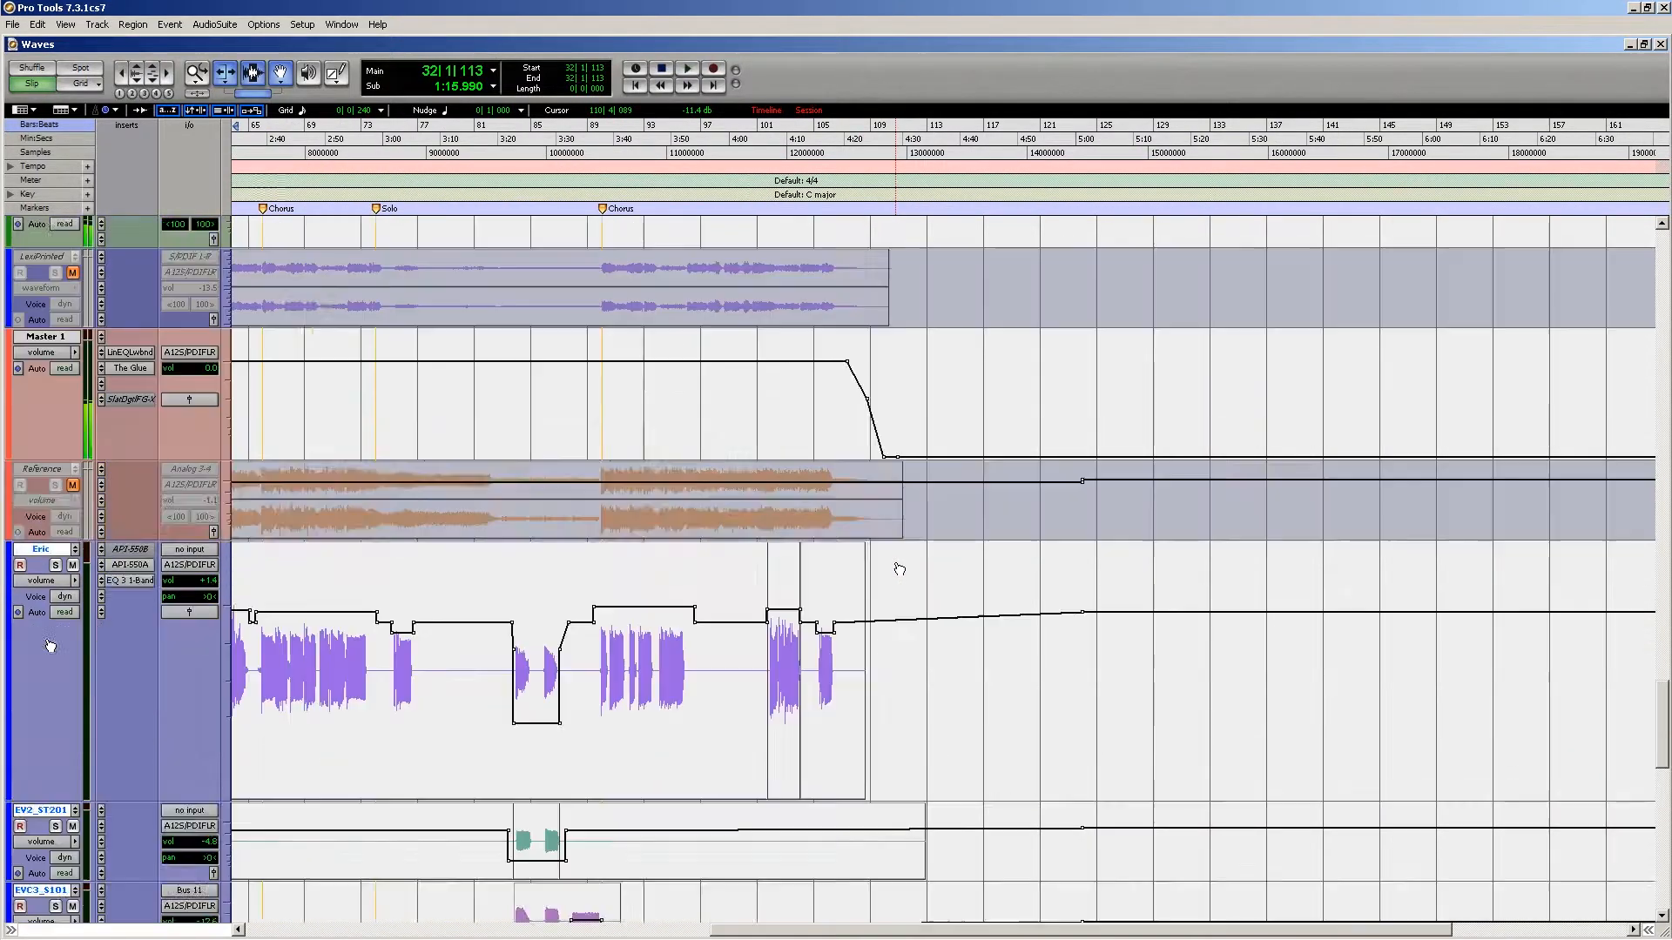
scroll(895, 566, "up", 5)
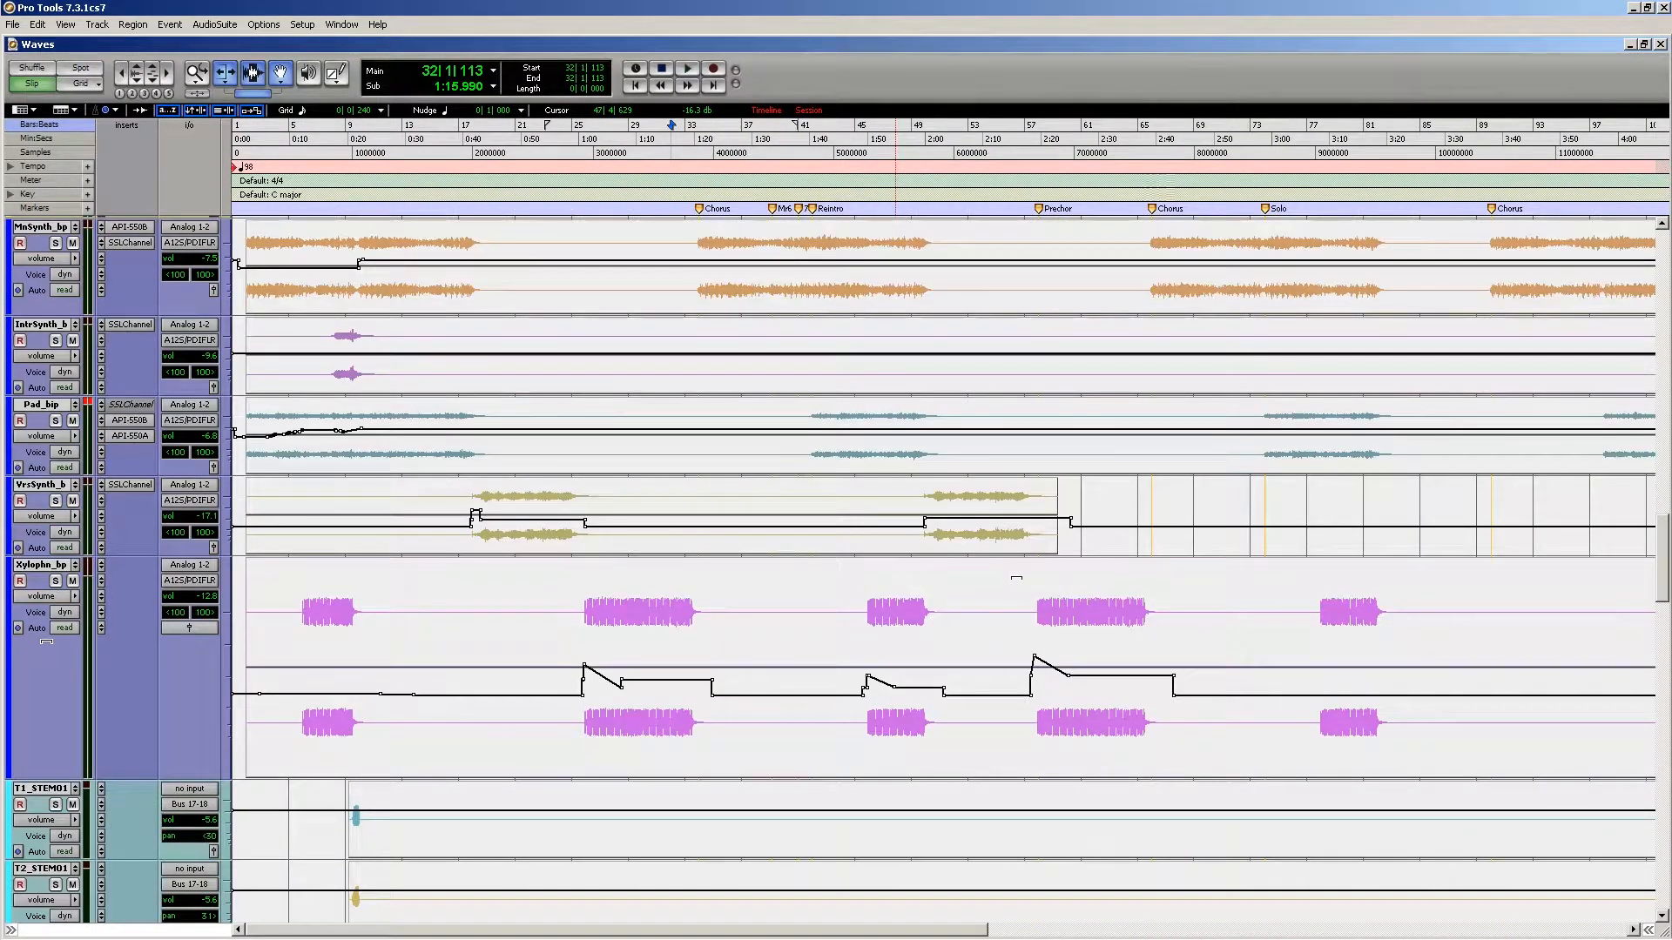
scroll(1017, 574, "right", 5)
key("r")
key("r")
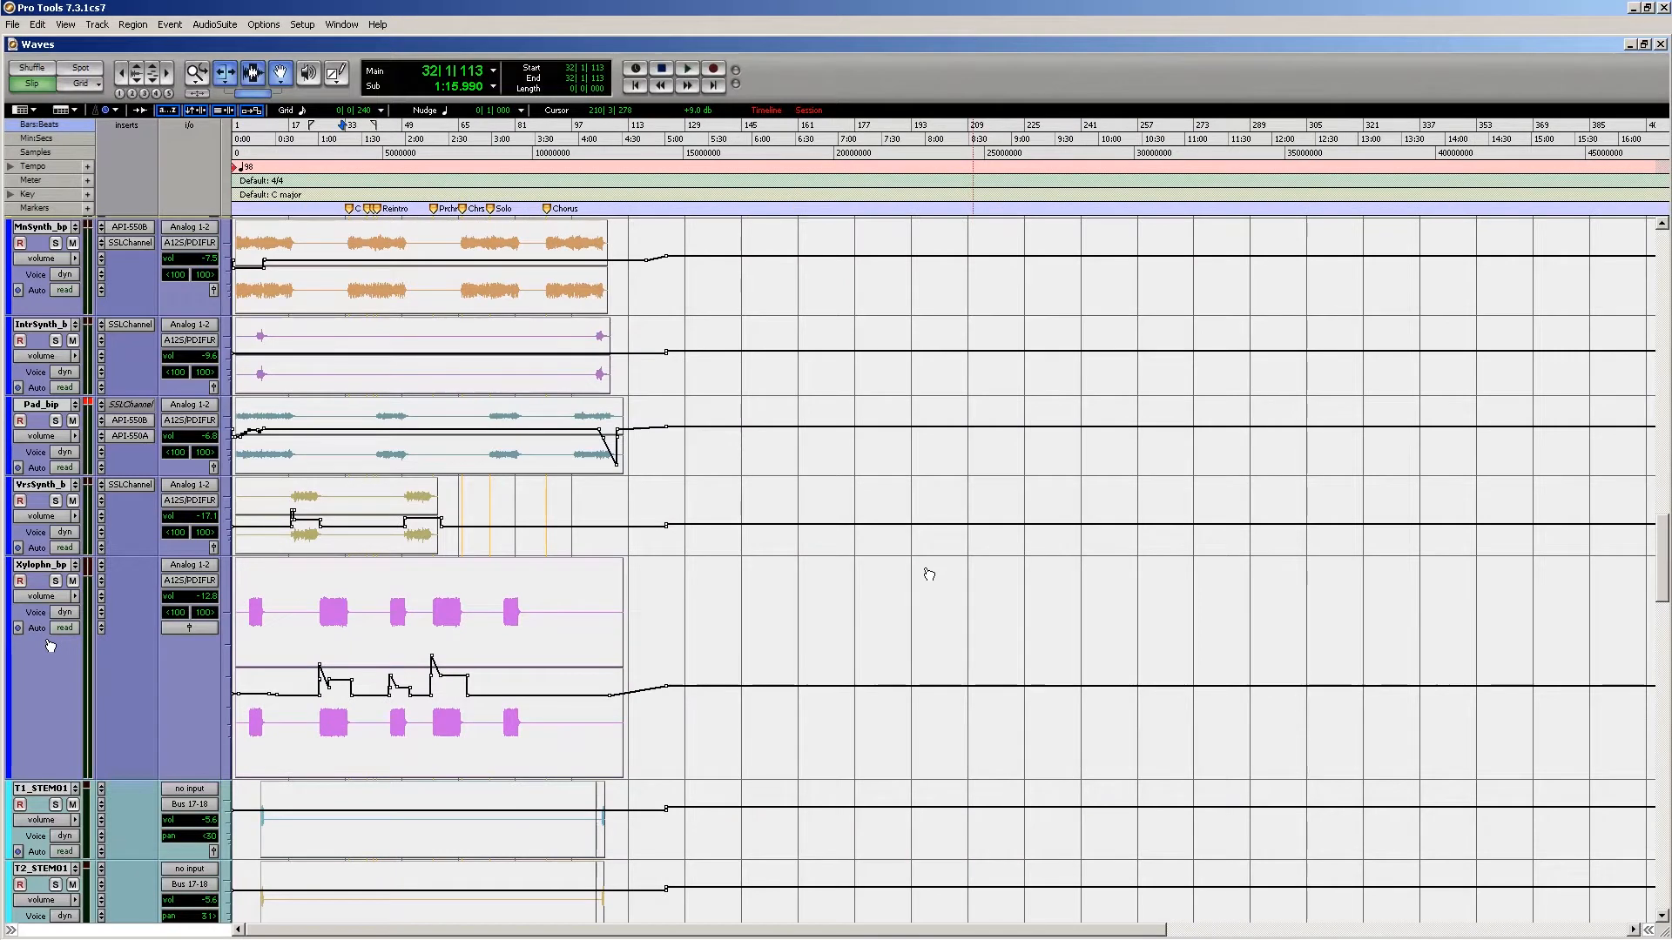
Step: Inspect the LinEQ Lowband equalizer and The Glue compressor inserts on Master 1 in the mixer
key("ctrl+equal")
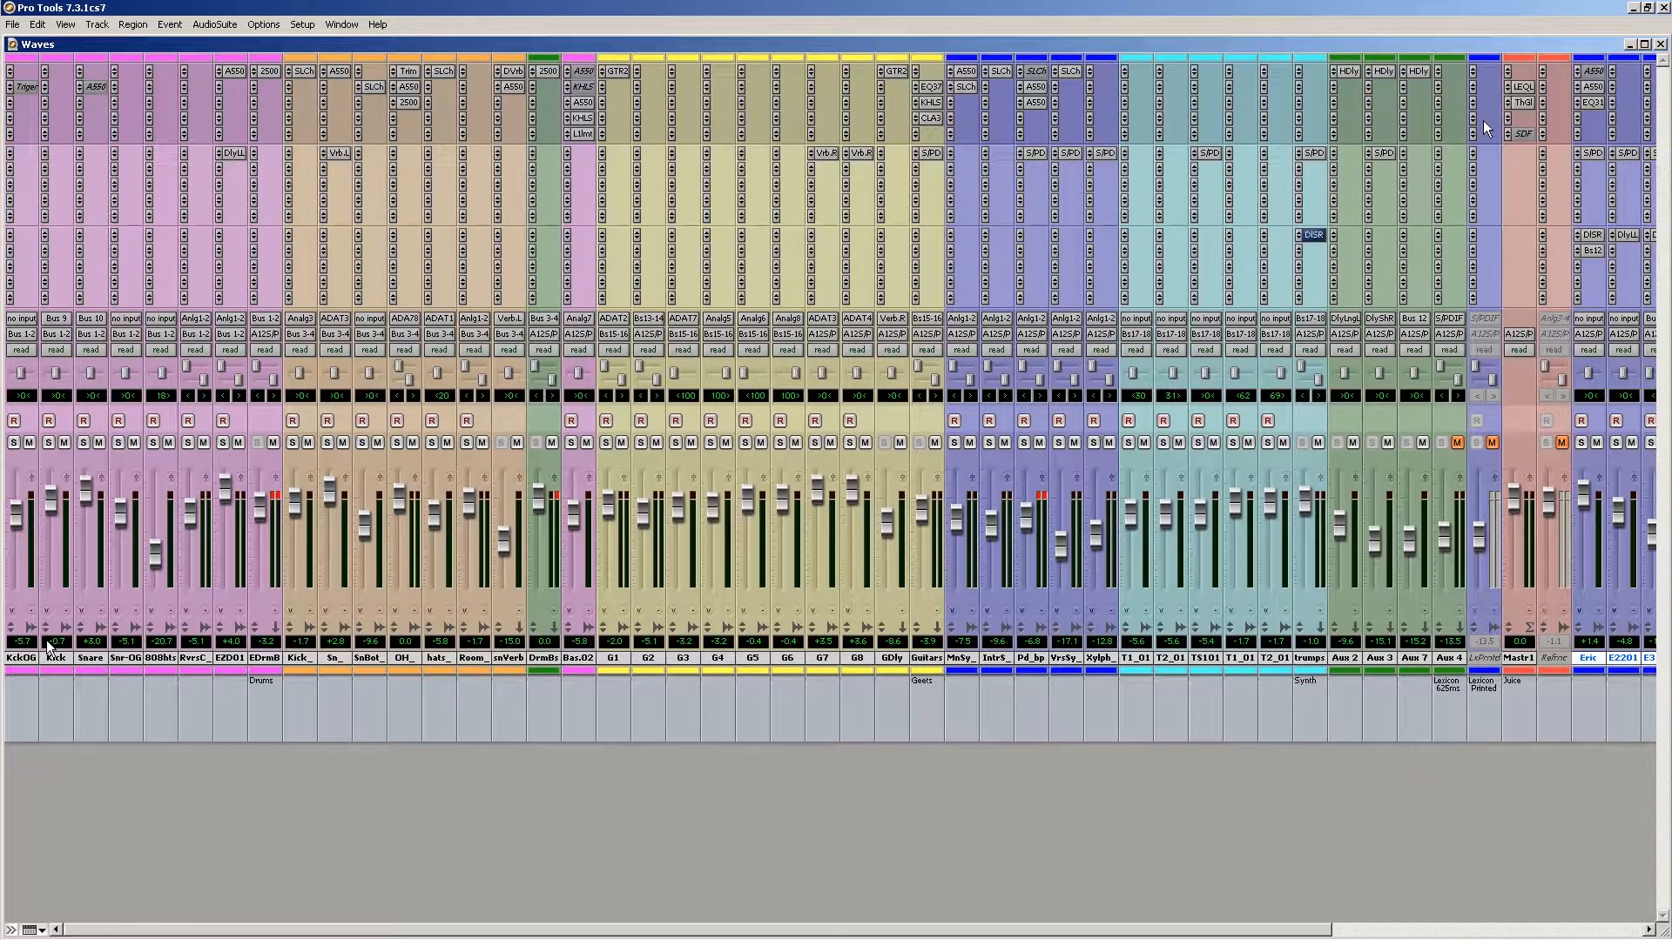
left_click(1526, 92)
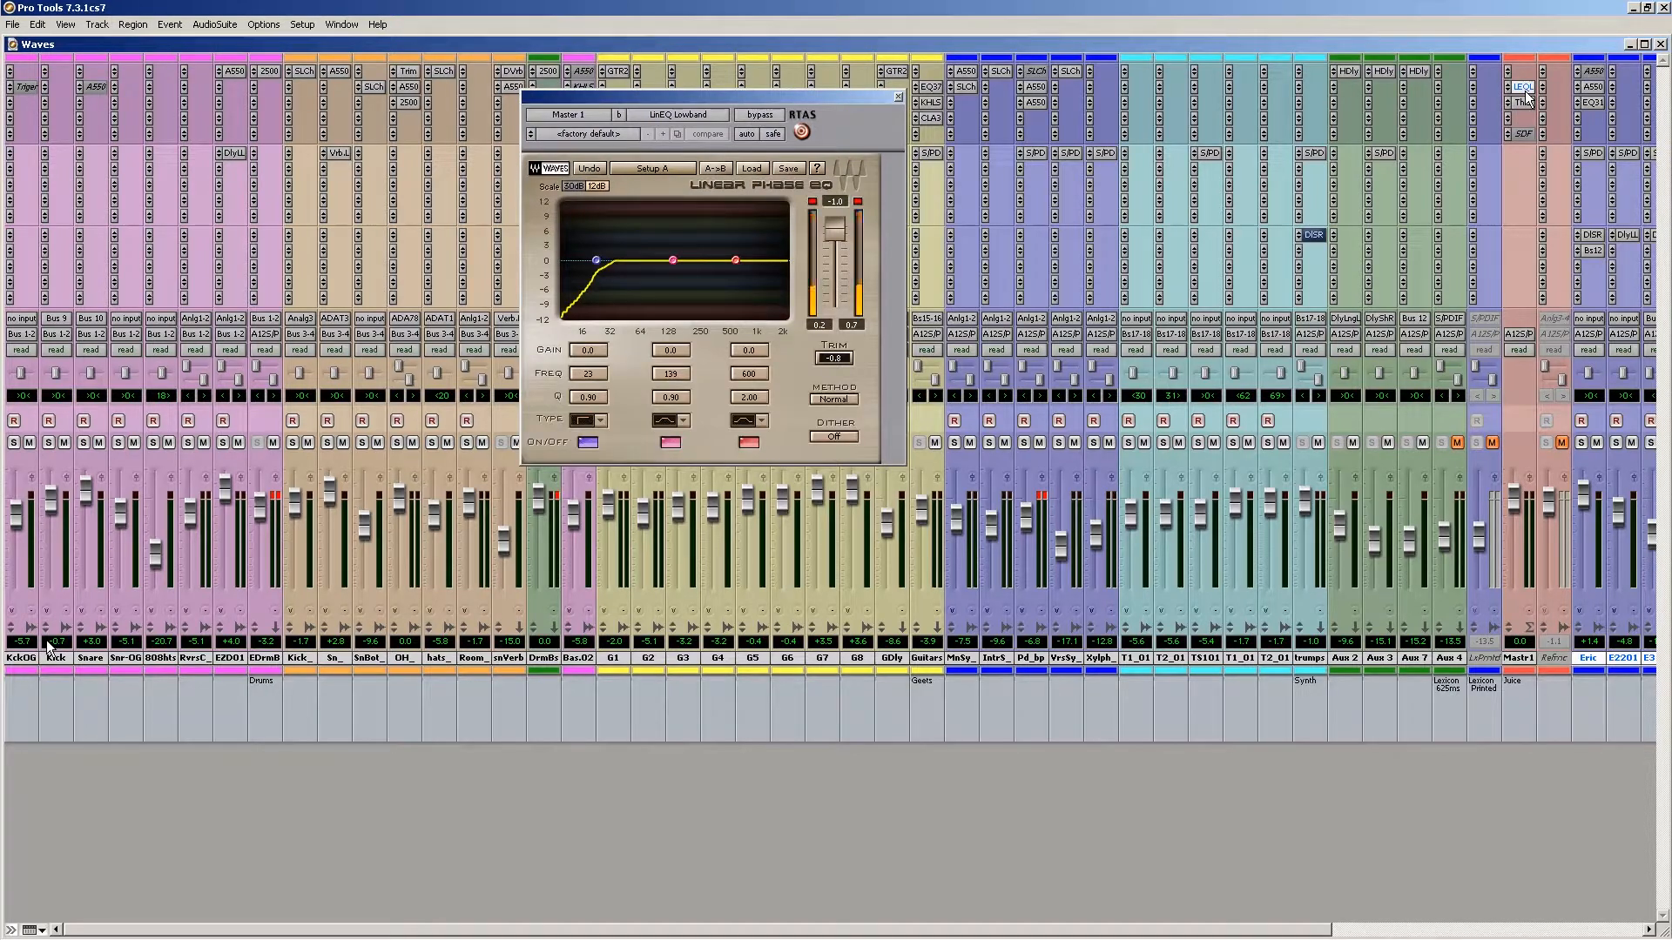
left_click(1524, 87)
left_click(1523, 103)
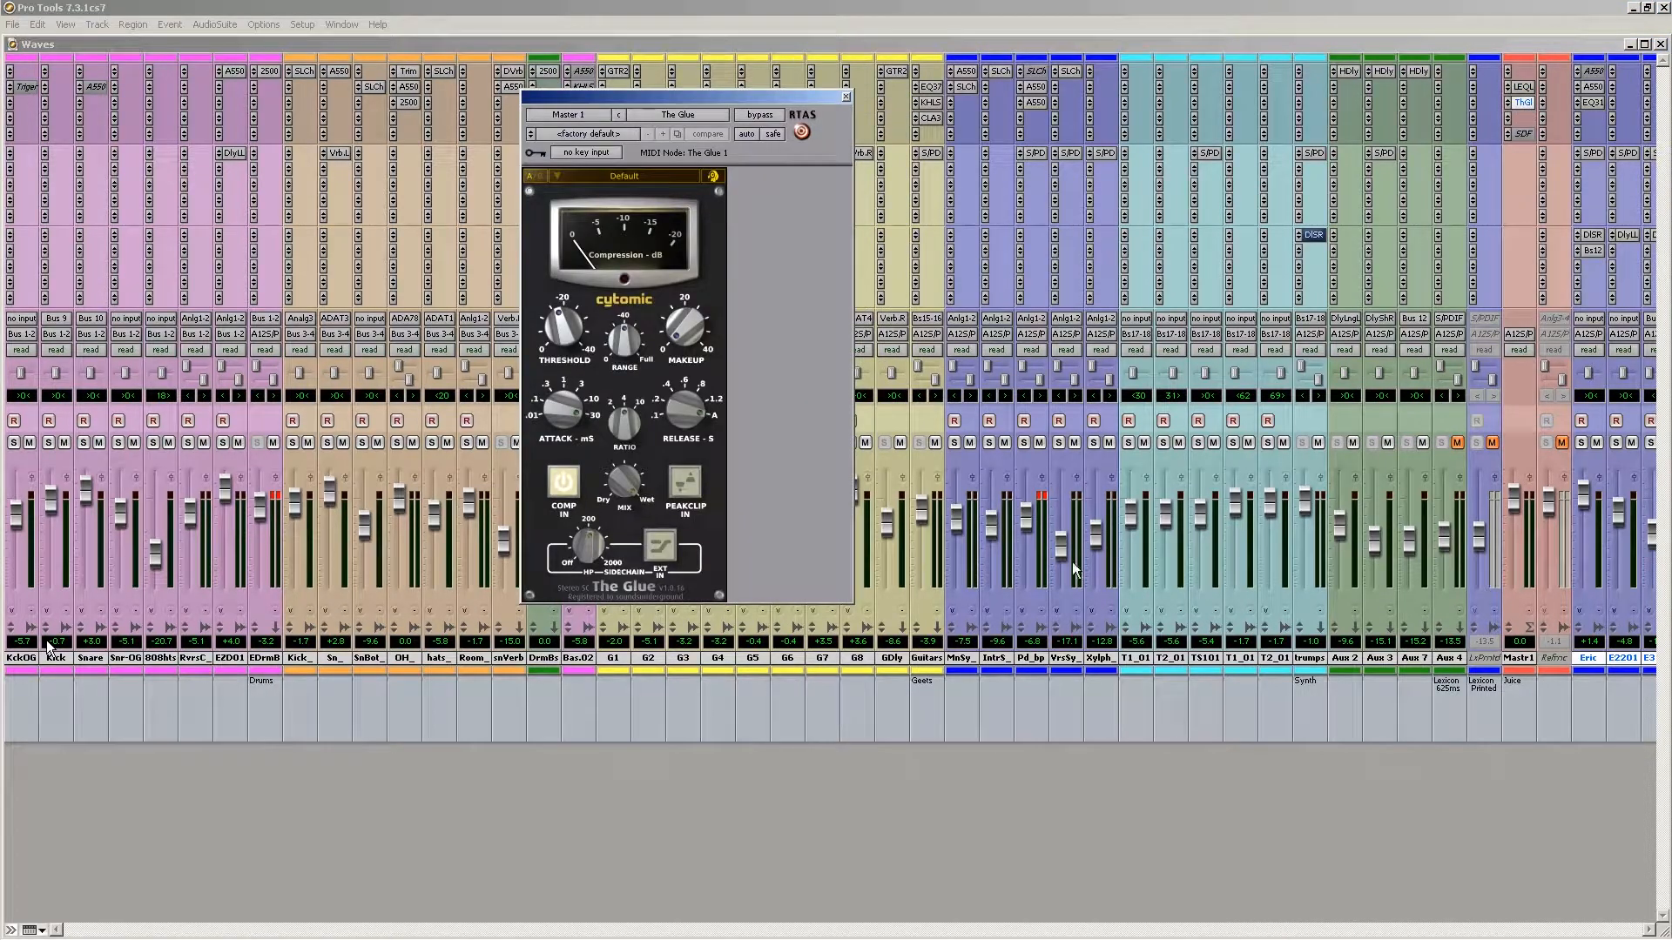
Step: Play the full mix from about bar 32 with The Glue moved aside and the drum tracks' song range zoomed in on the timeline
left_click(1115, 769)
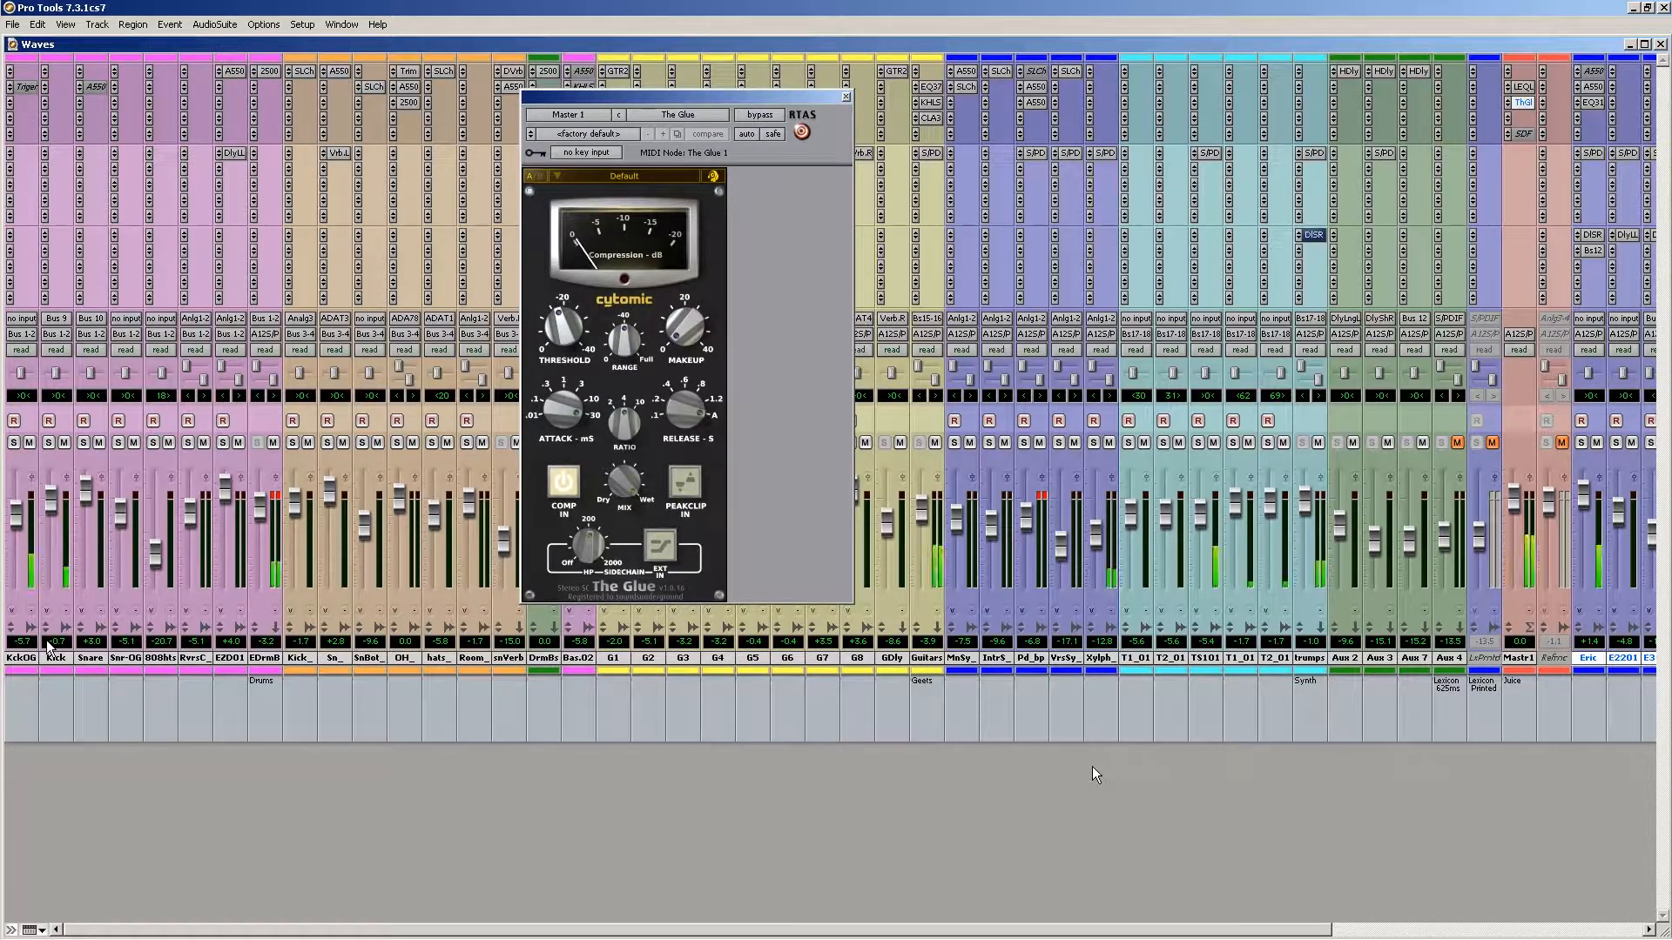
key("ctrl+equal")
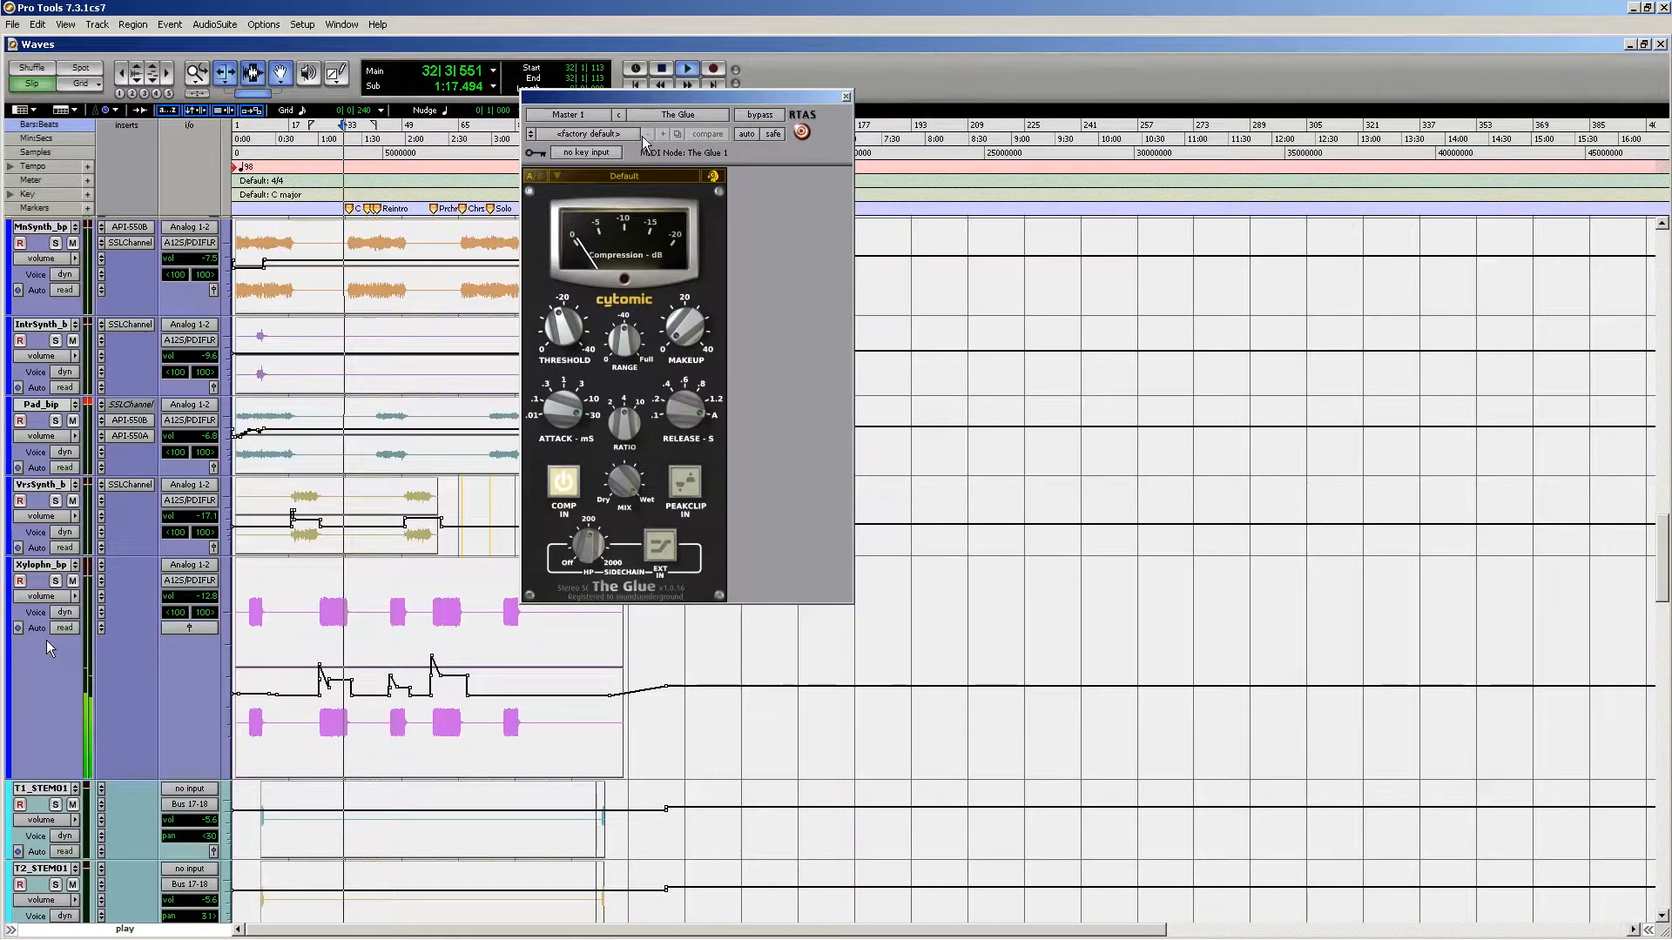
left_click_drag(690, 97, 1280, 220)
scroll(597, 539, "up", 10)
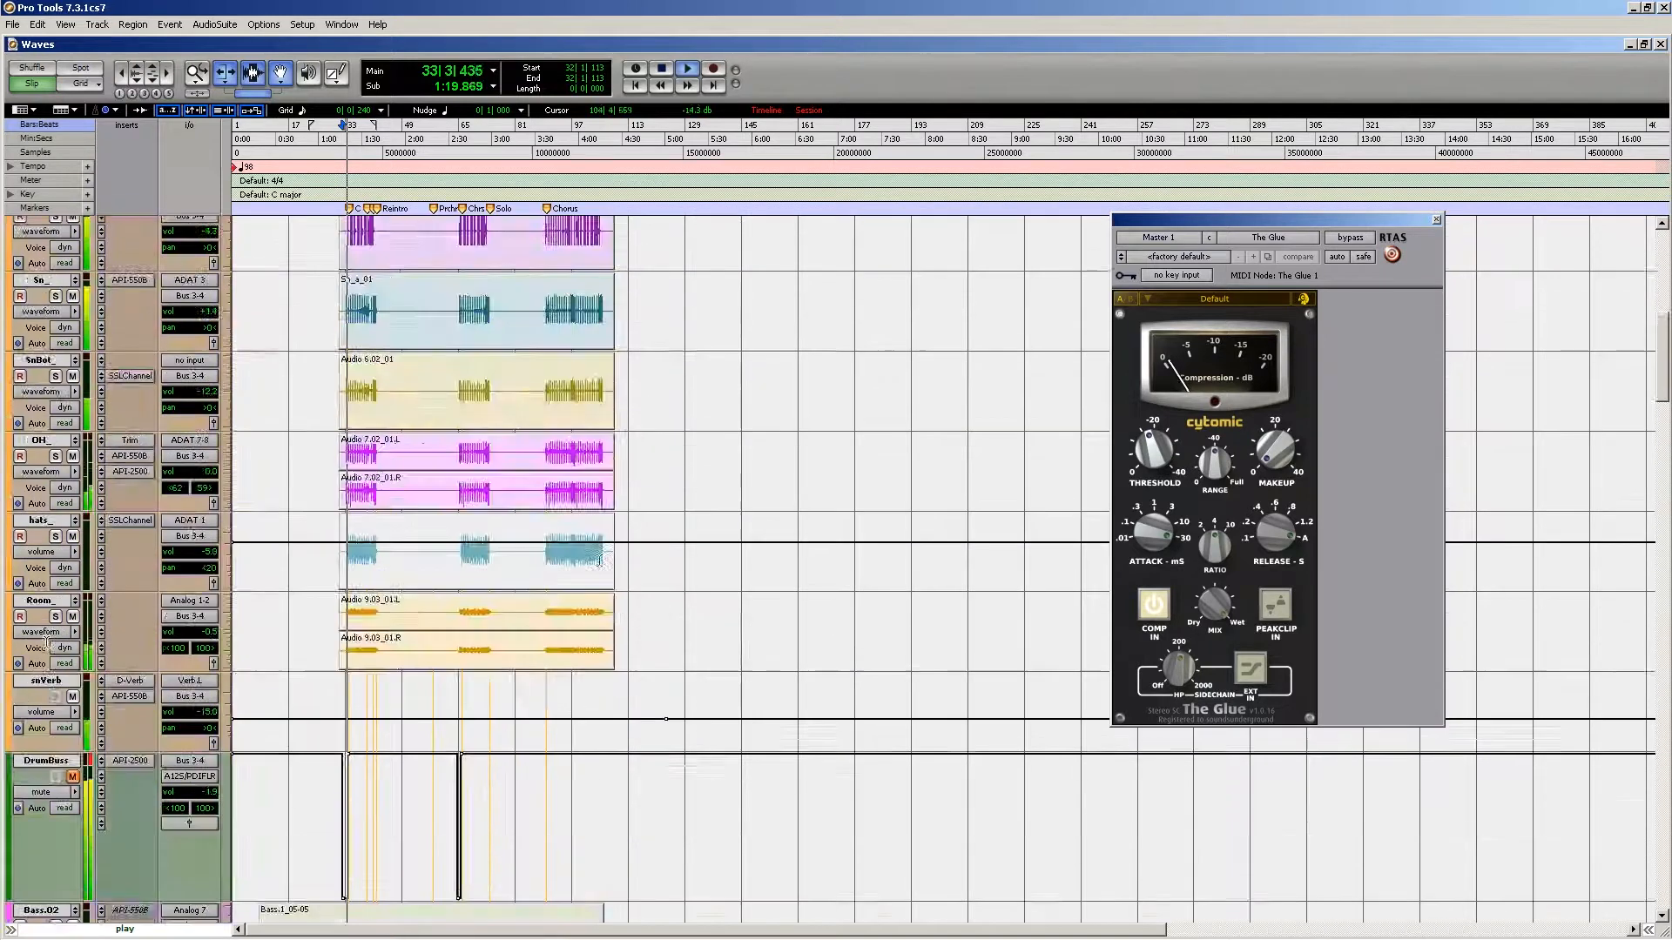
key("F5")
left_click_drag(250, 526, 630, 526)
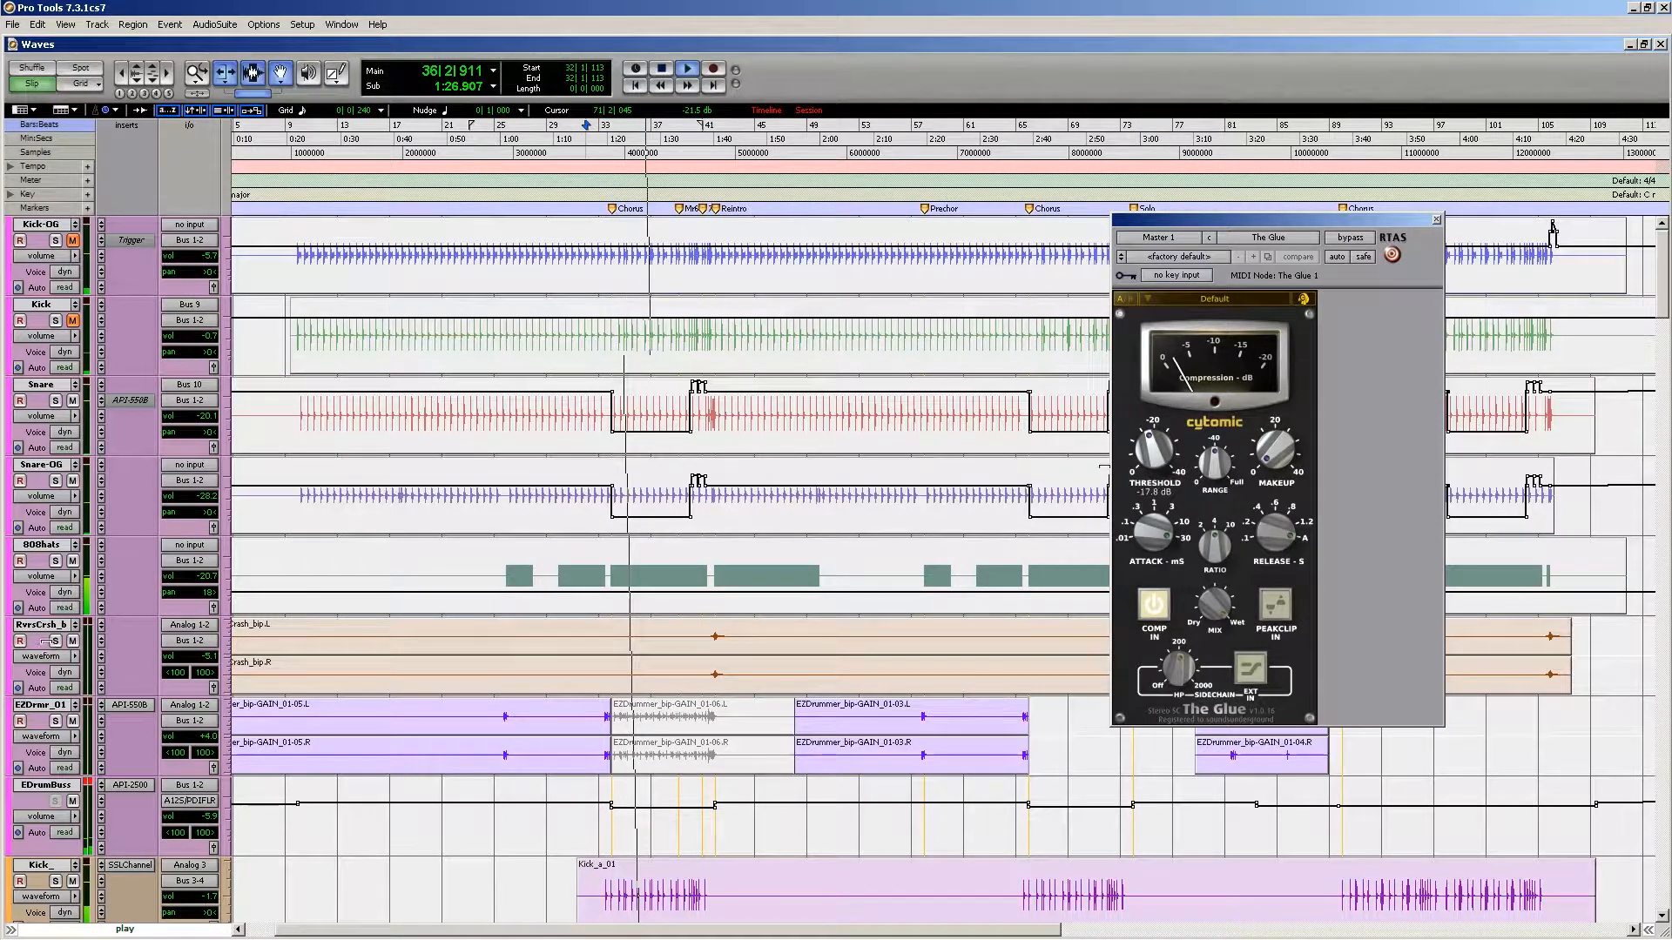
left_click(541, 867)
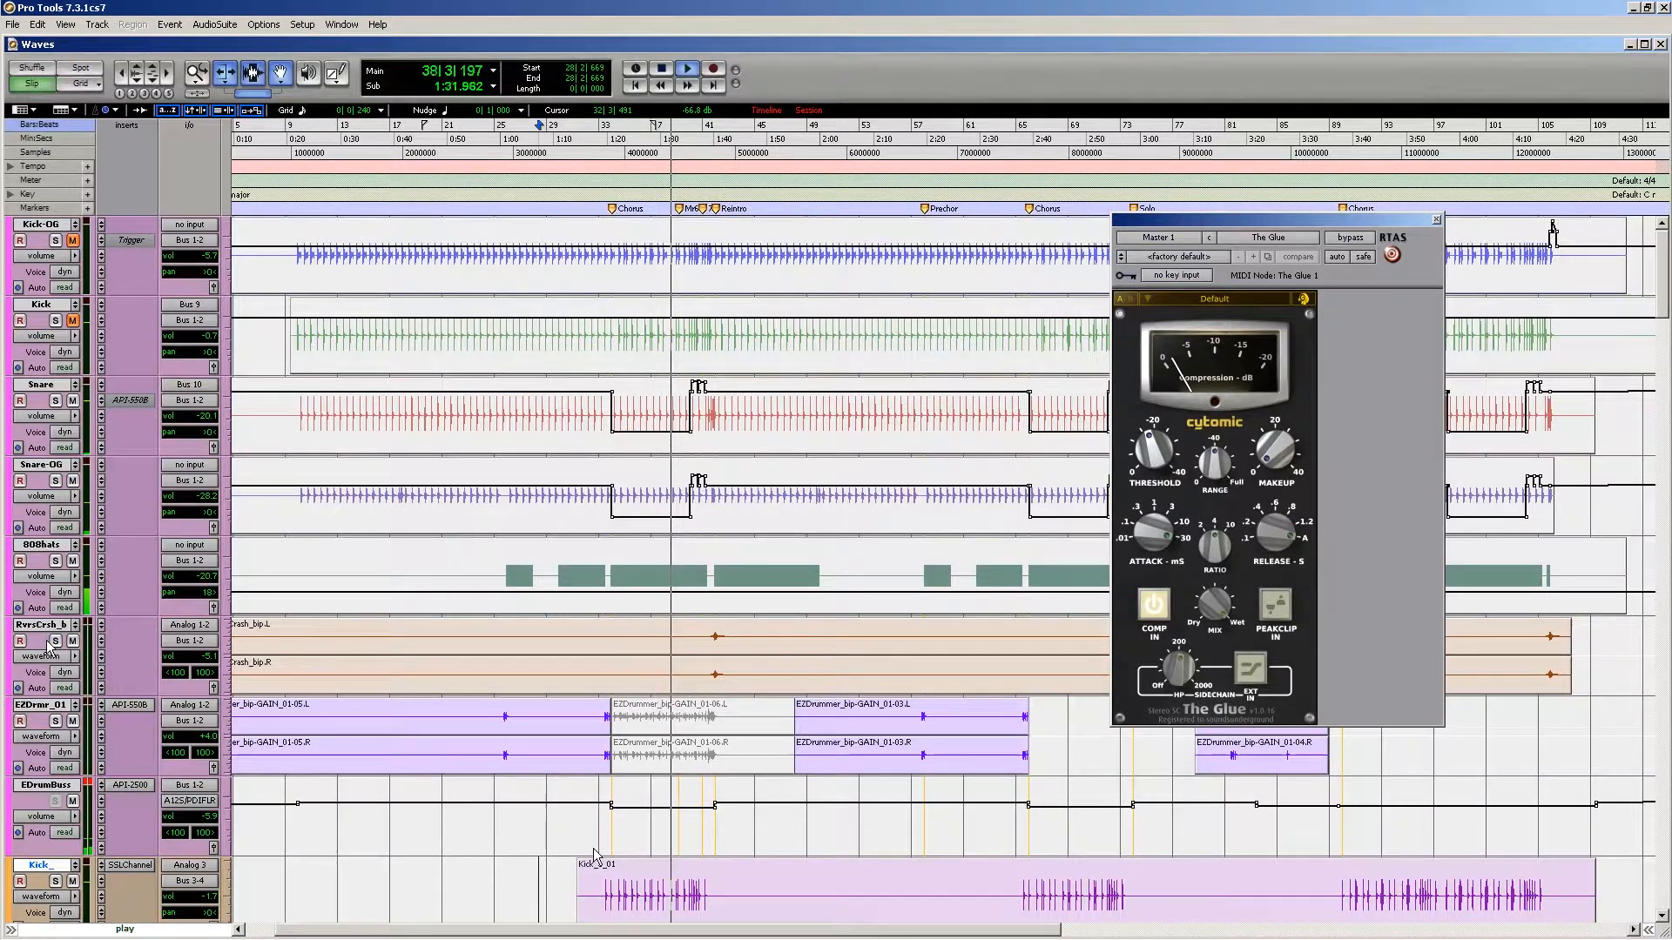
Step: Review the channel meters across the mixer during playback and close The Glue compressor
key("ctrl+equal")
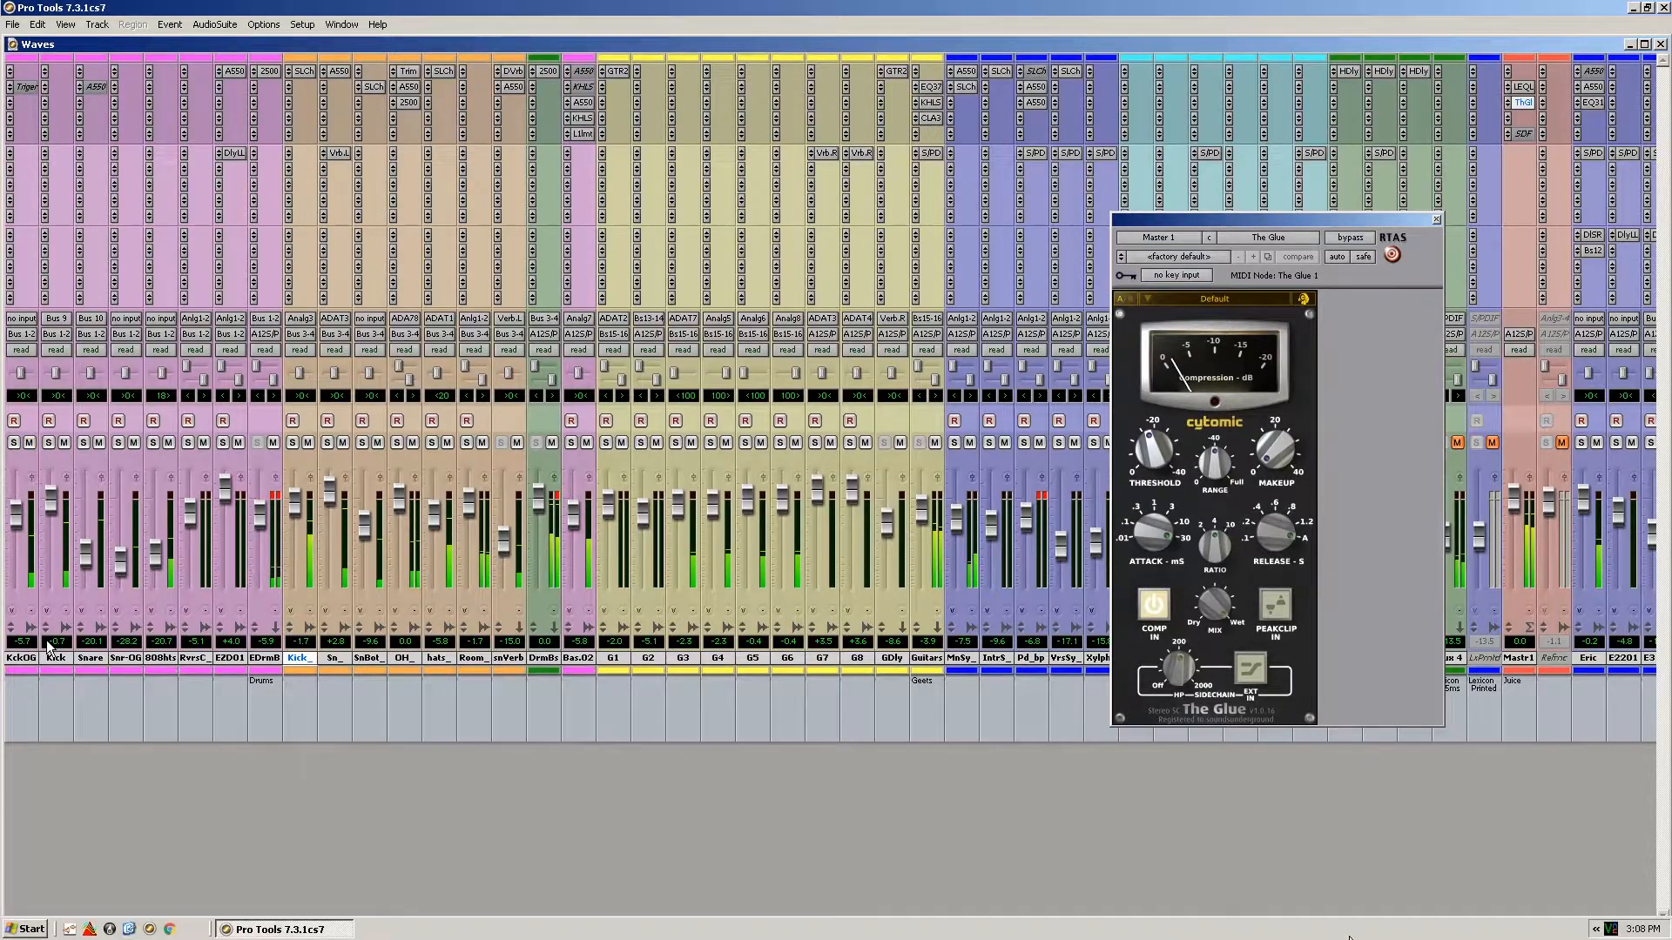
left_click(1414, 930)
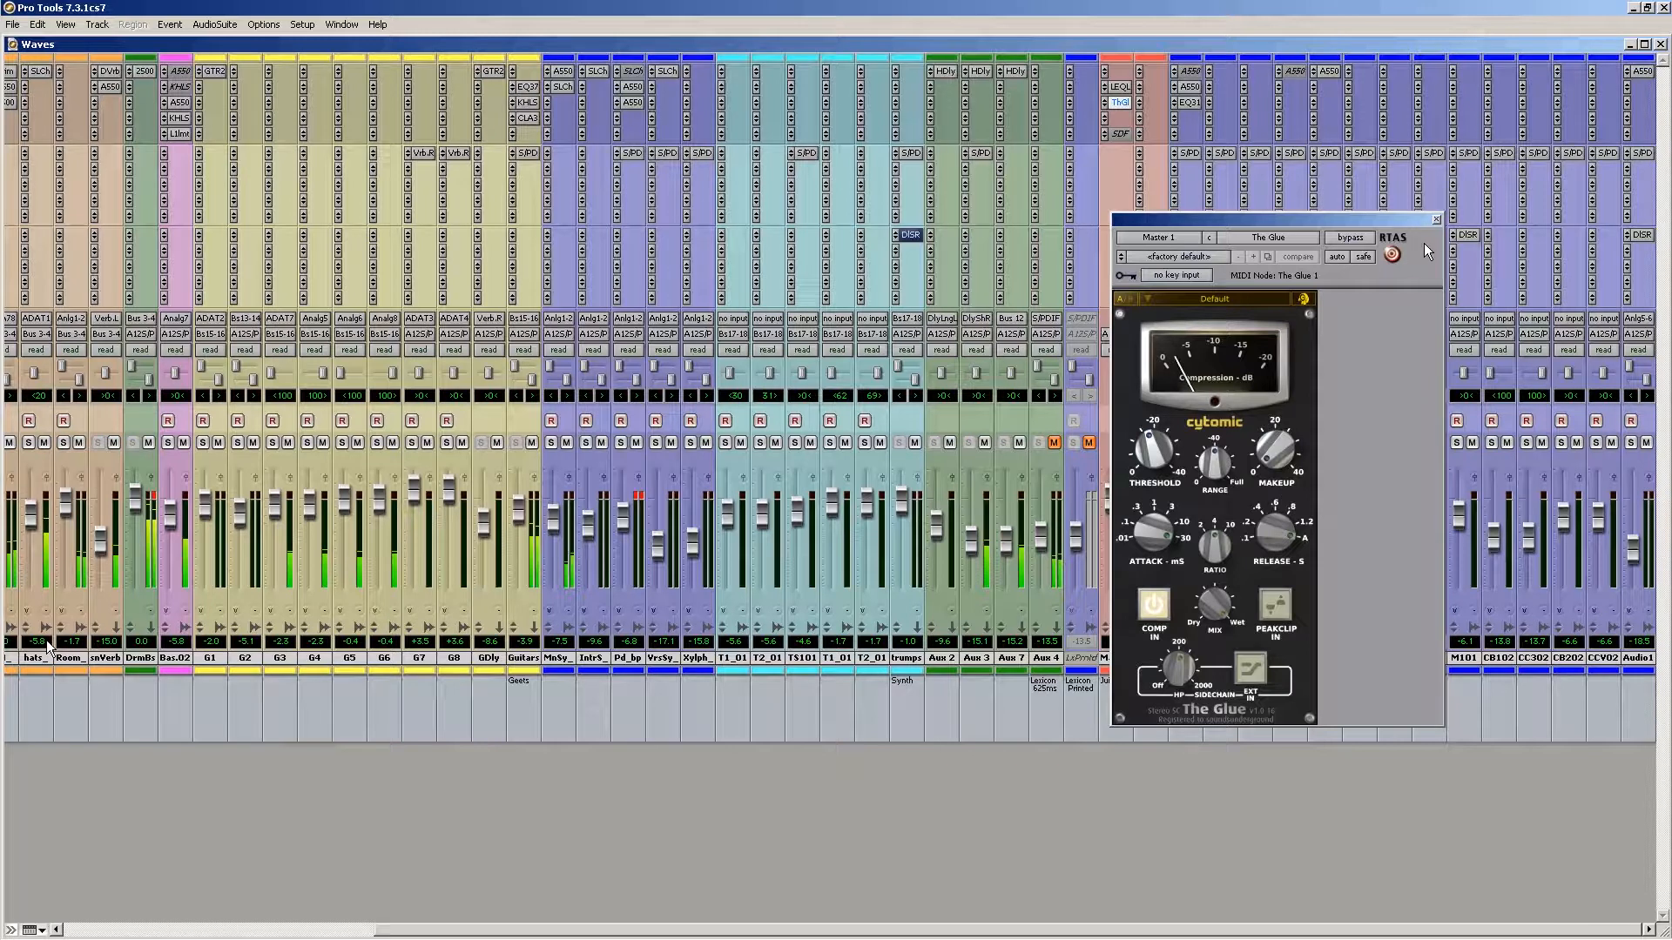
left_click(1435, 221)
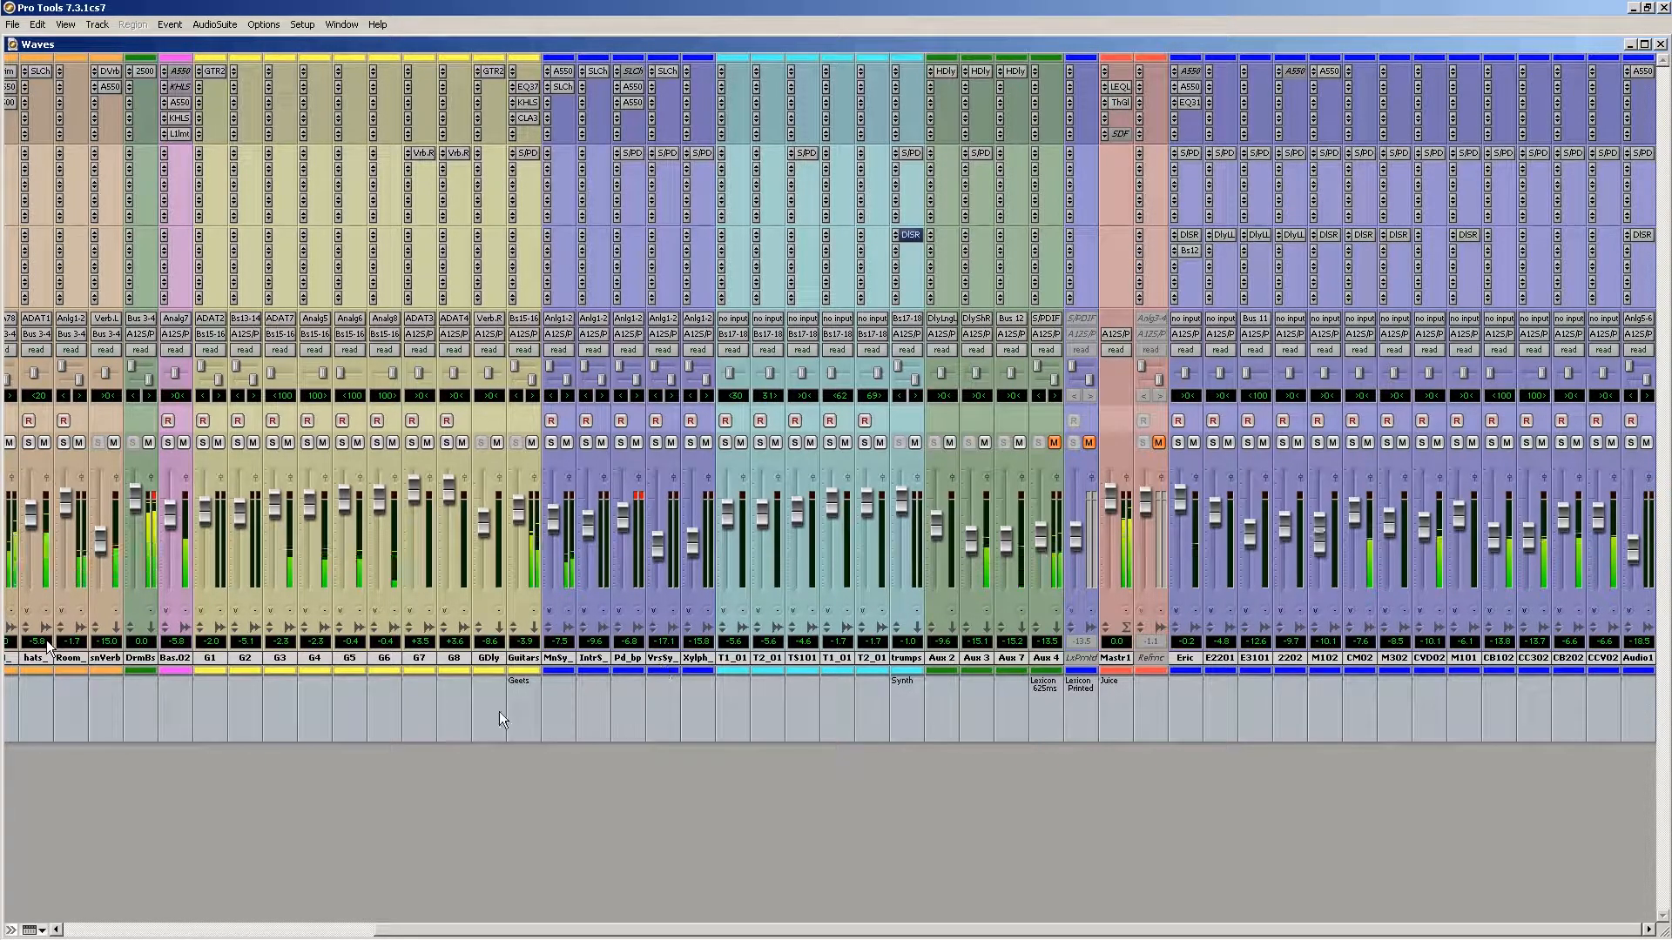
left_click(326, 930)
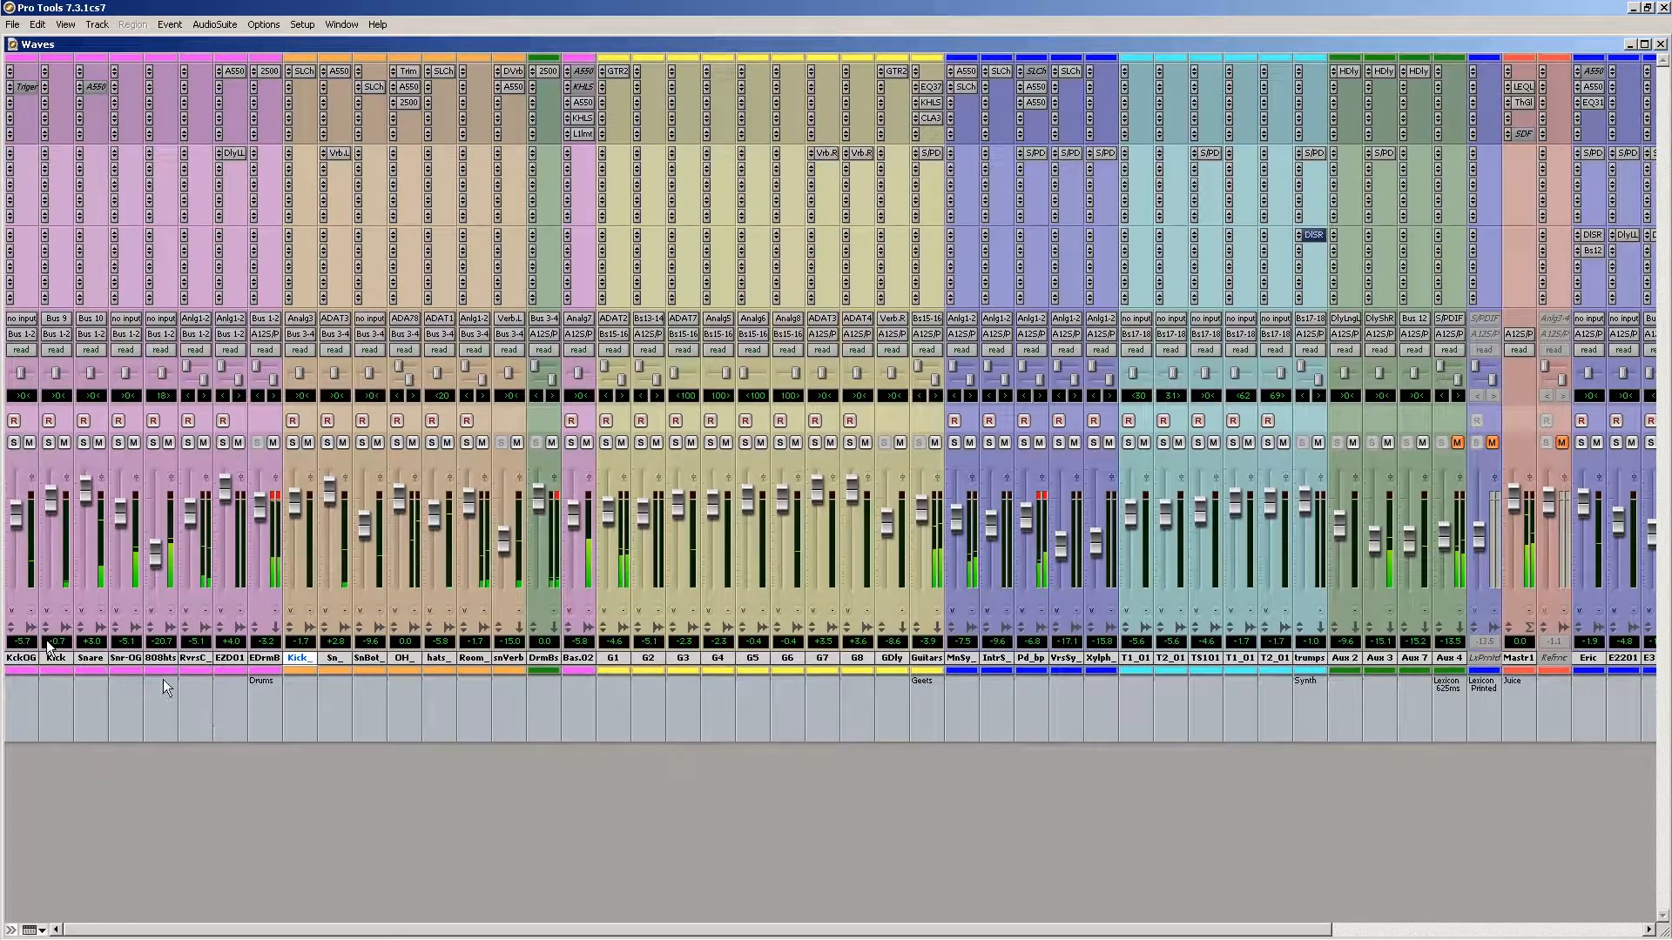
Step: Solo the programmed drum channels from Kick-OG through EDrumBuss
left_click(23, 660)
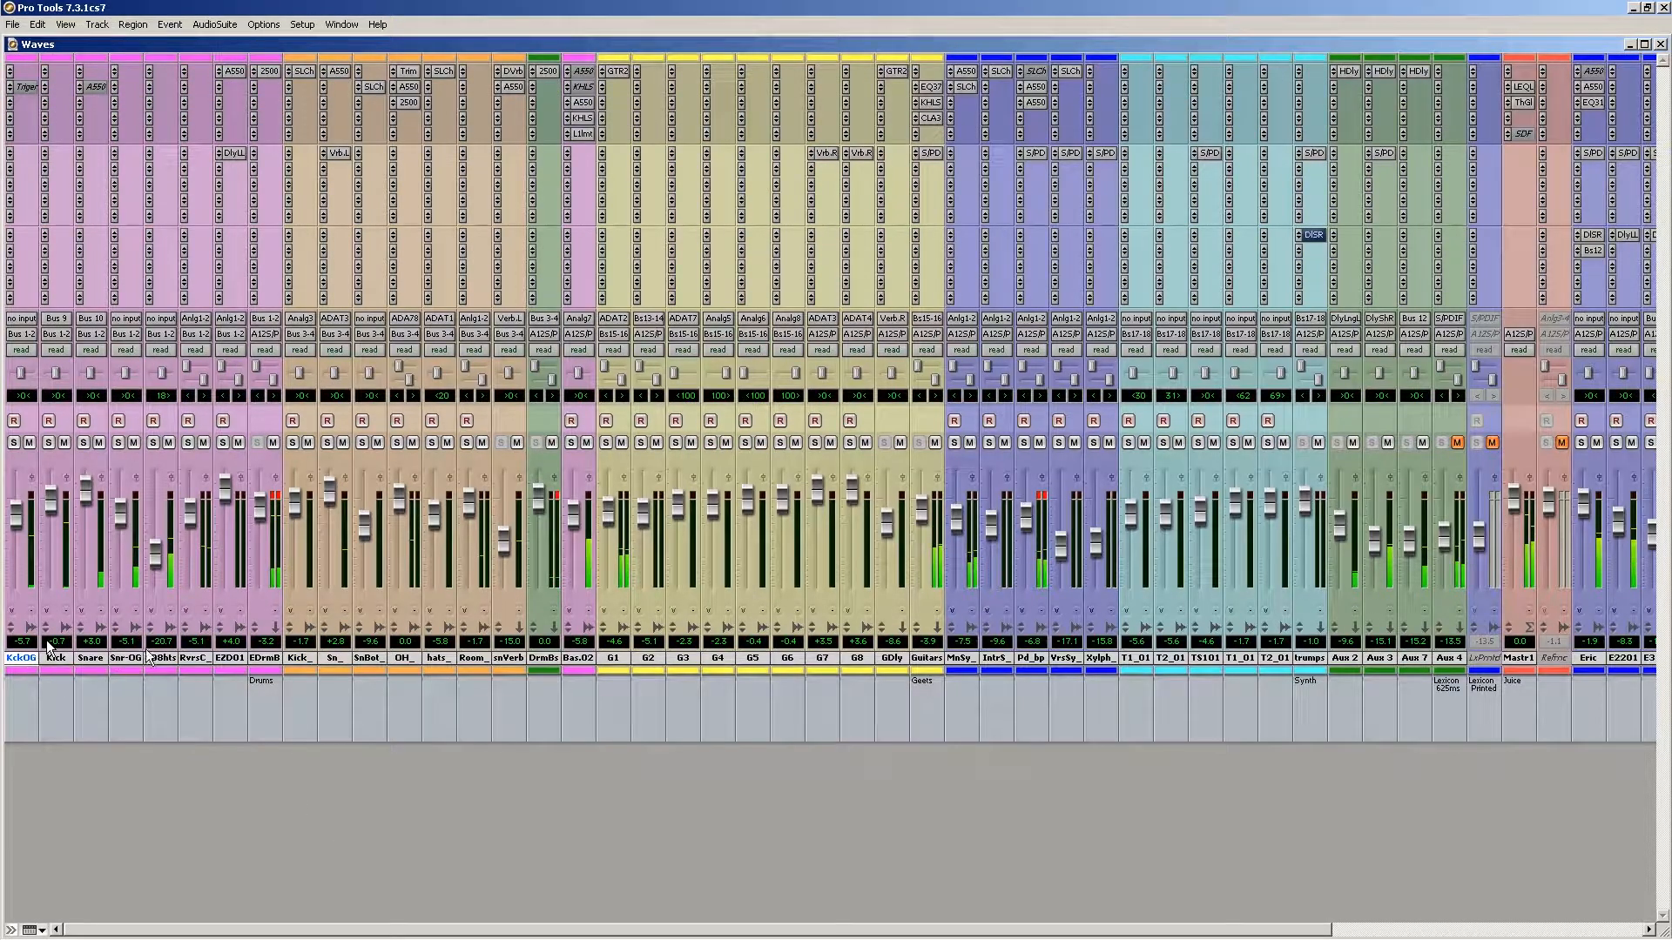
left_click(248, 659, "shift")
left_click(257, 442)
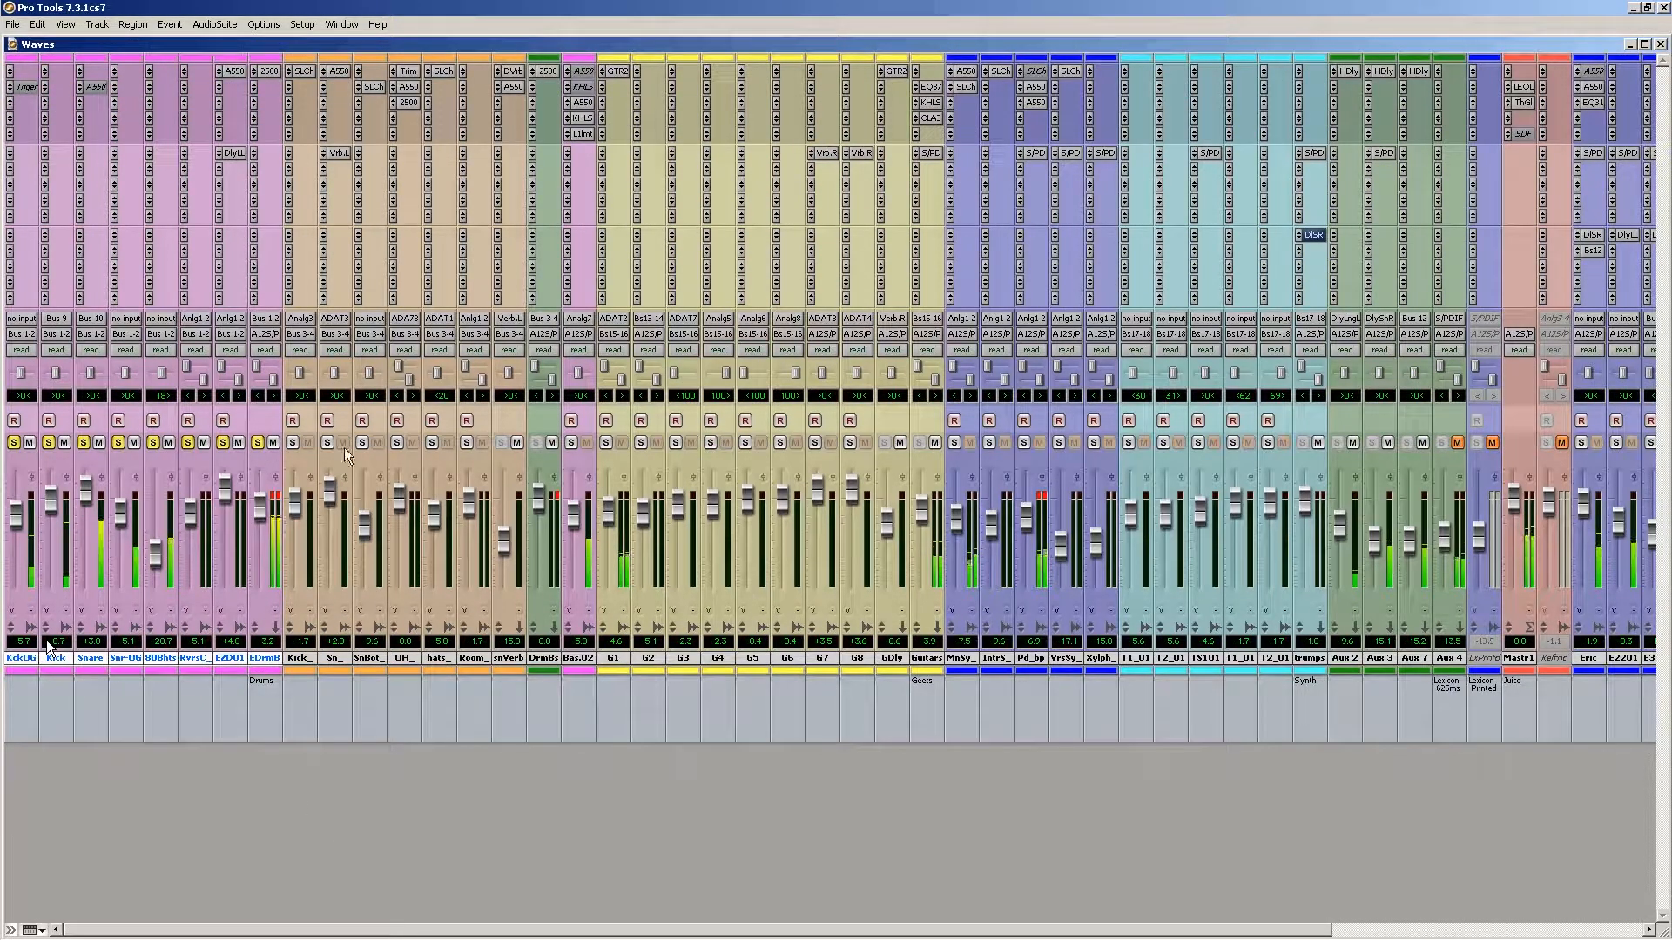
Step: Solo all the vocal channels from the lead vocal through Audio 1 along with the programmed drums
left_click(1435, 930)
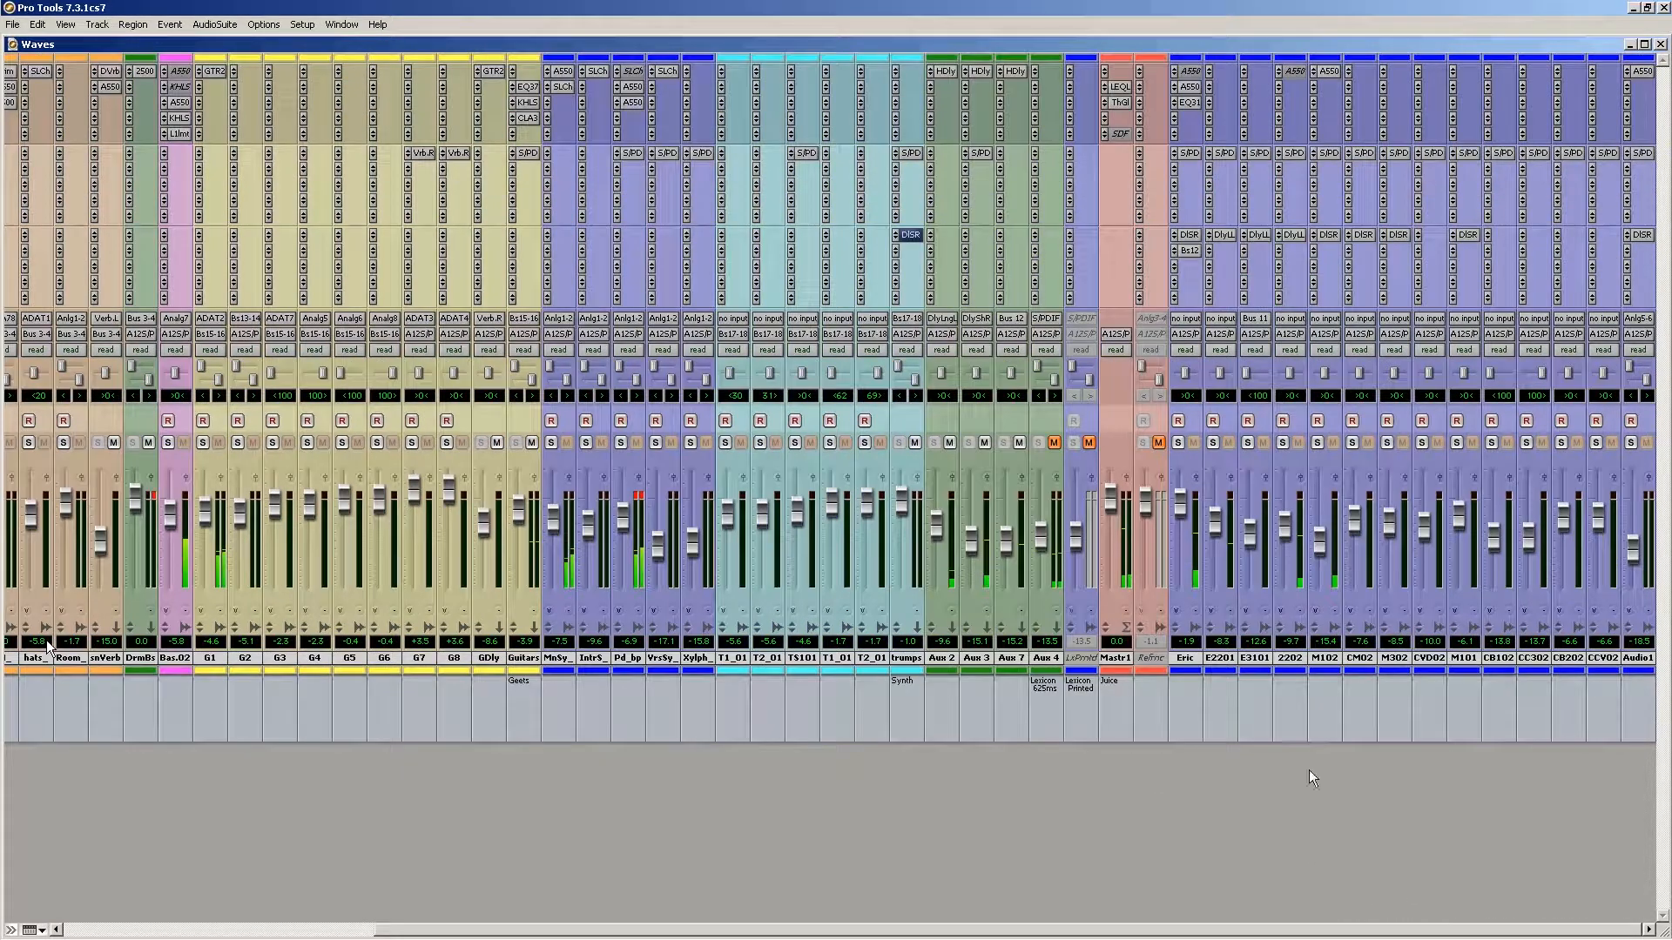
left_click(1201, 657)
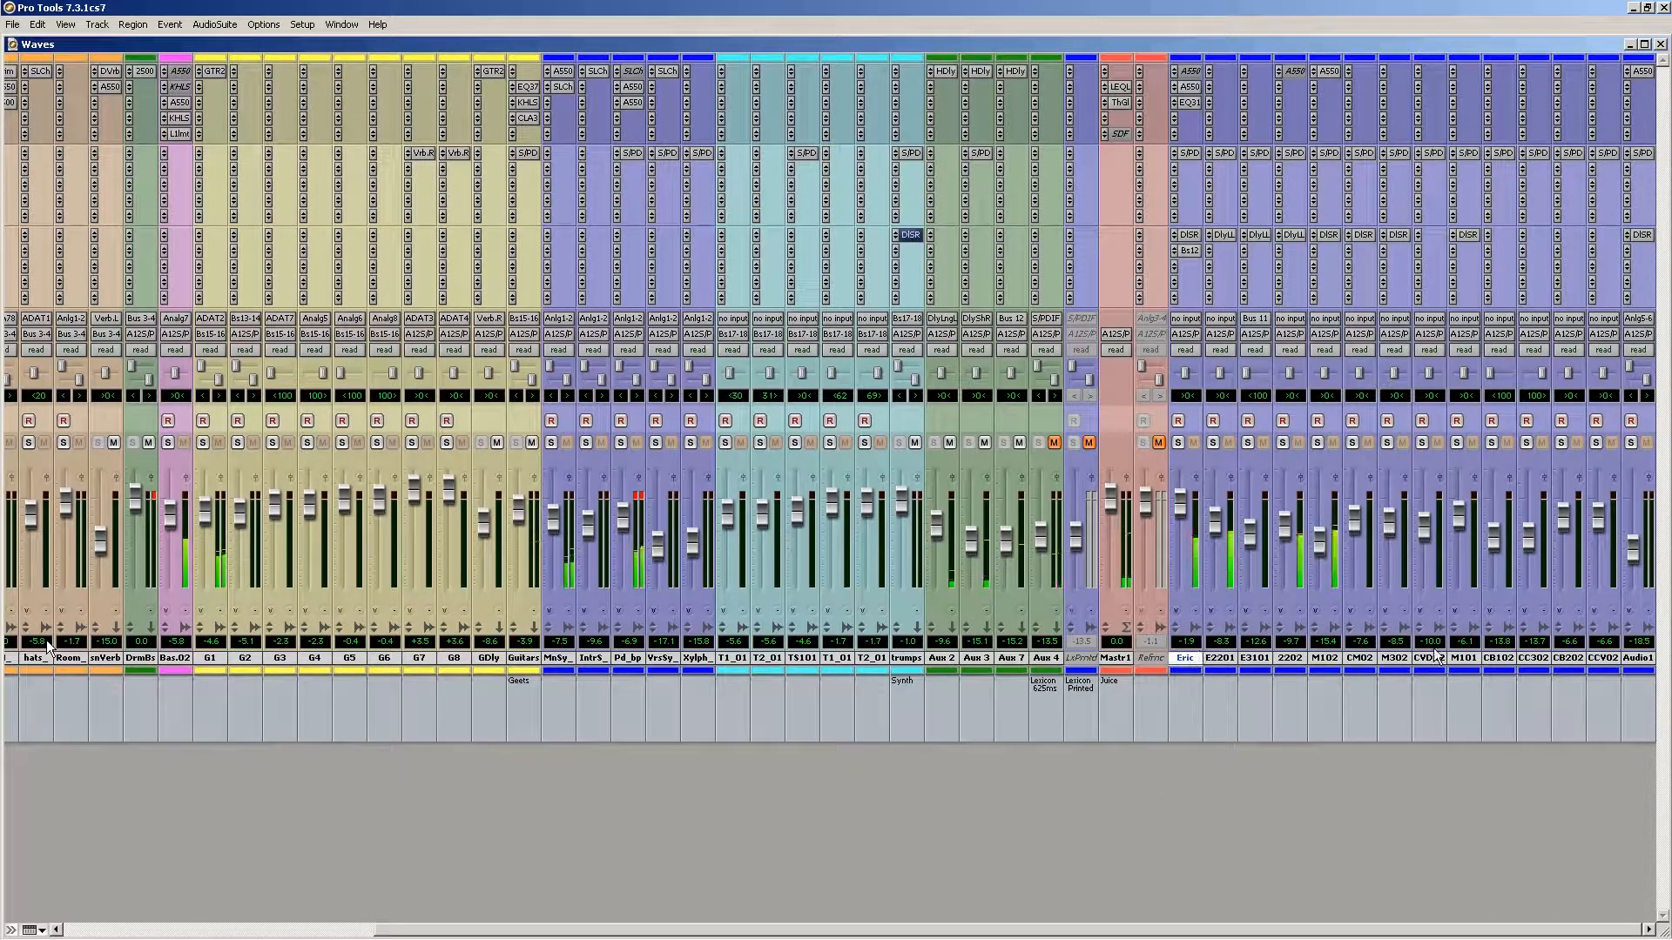
left_click(1635, 659, "shift")
left_click(1424, 443)
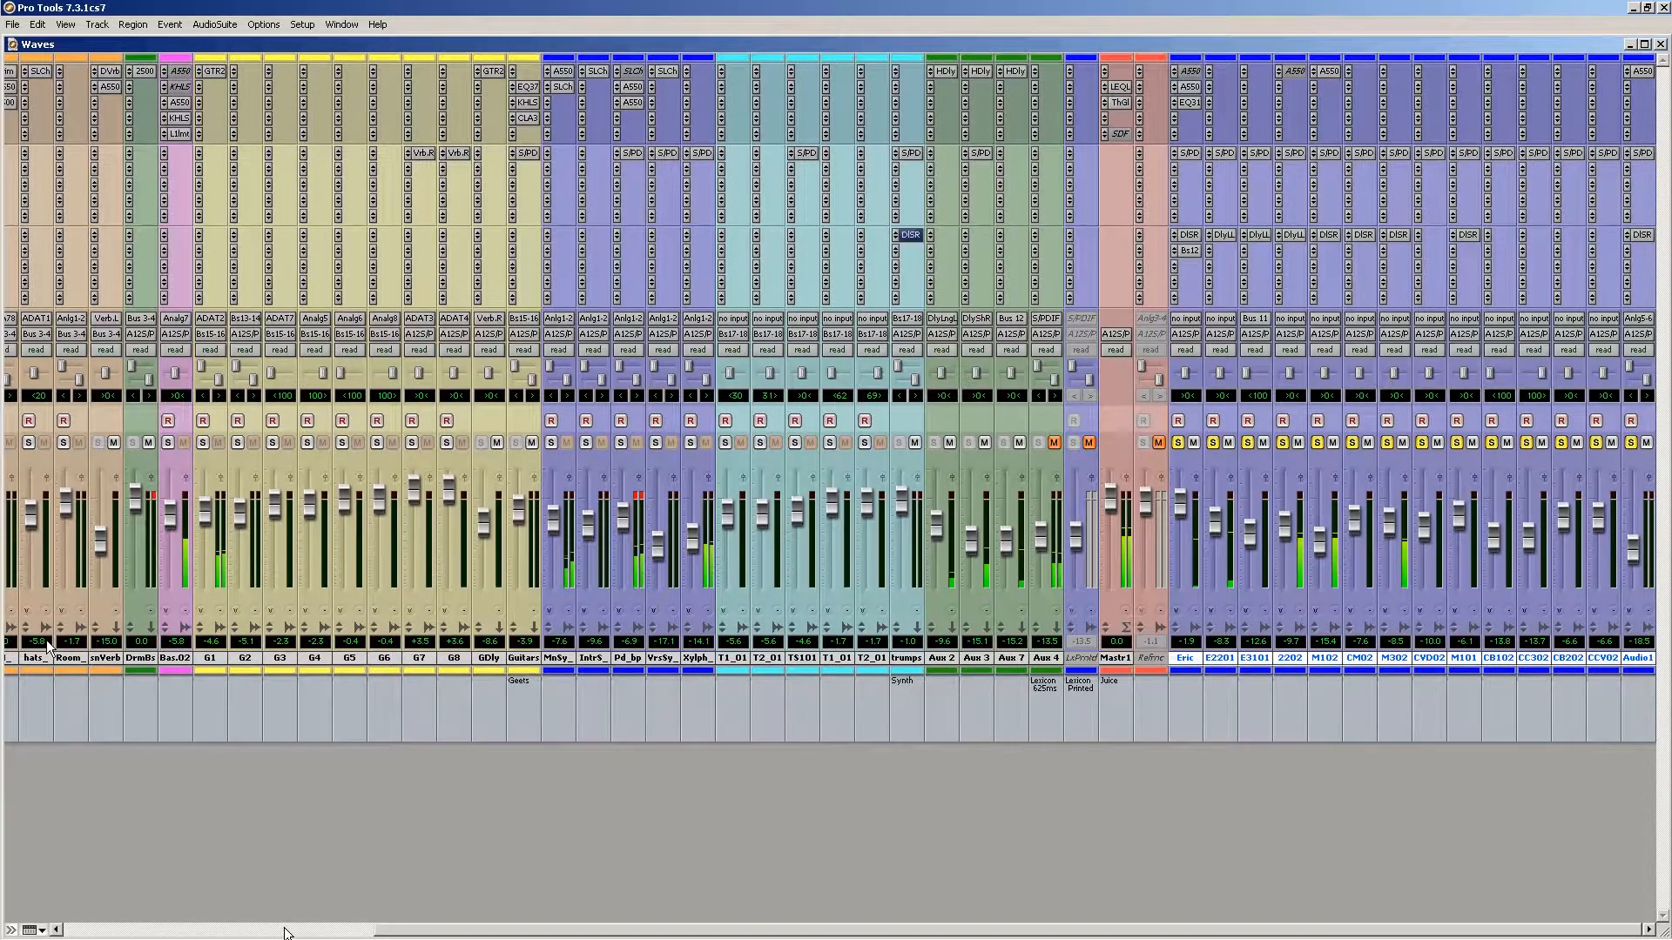
Step: Add Bas.02, the channels from Kick_ through DrumBuss, and VrsSynth to the soloed channels
left_click(279, 930)
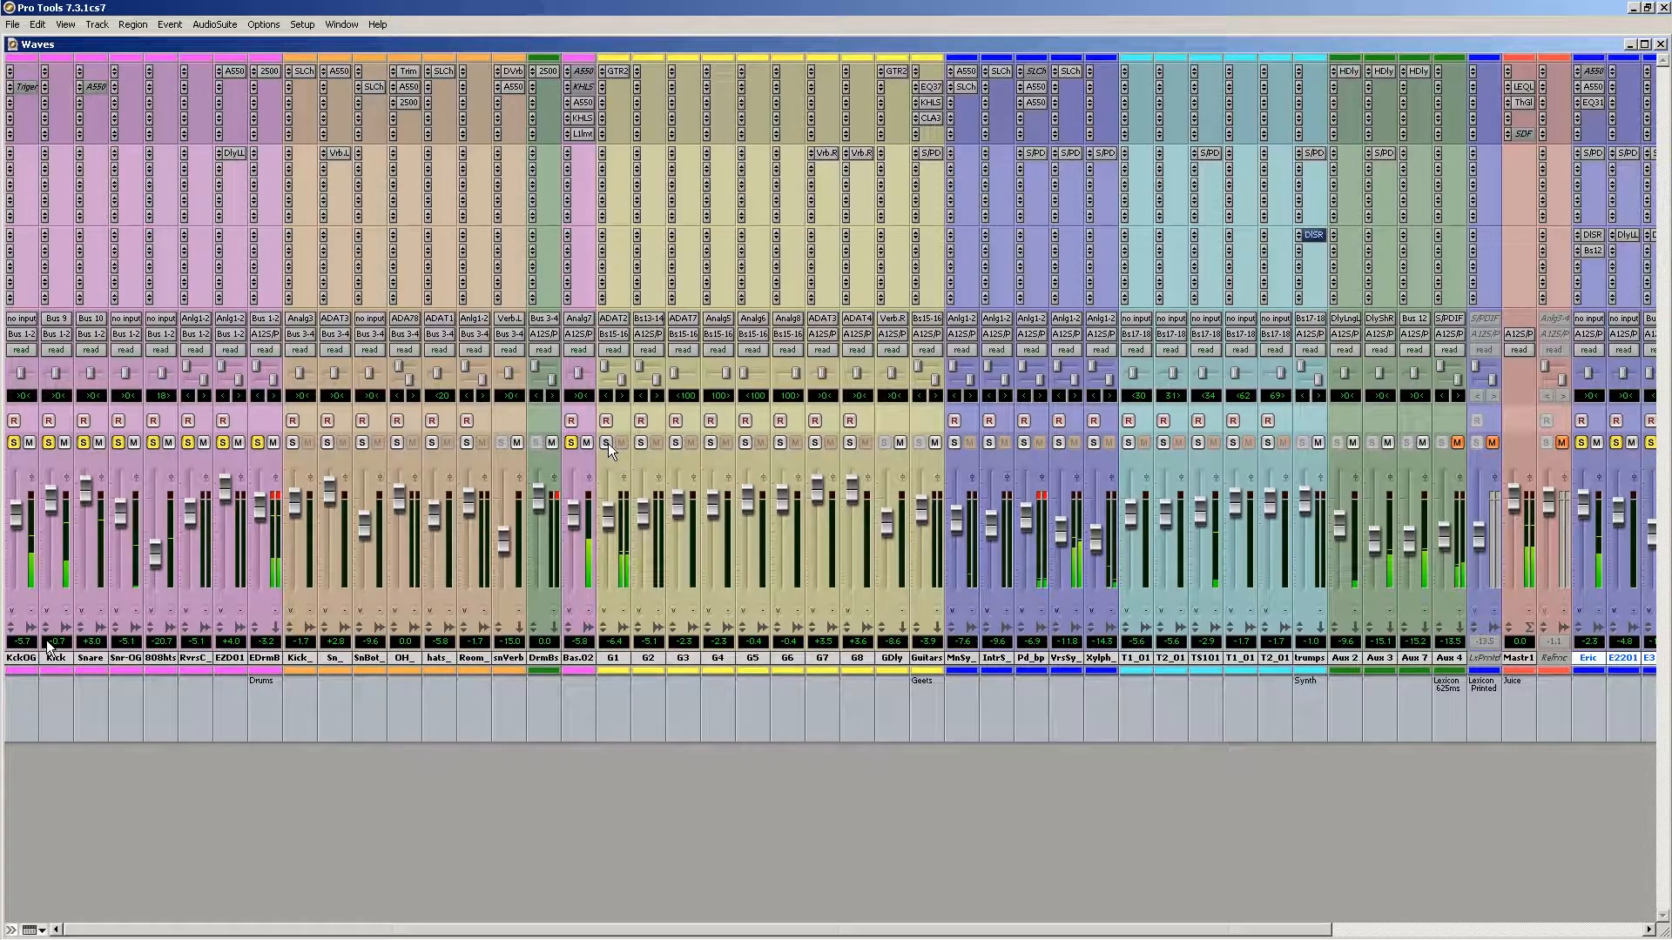
left_click(307, 662)
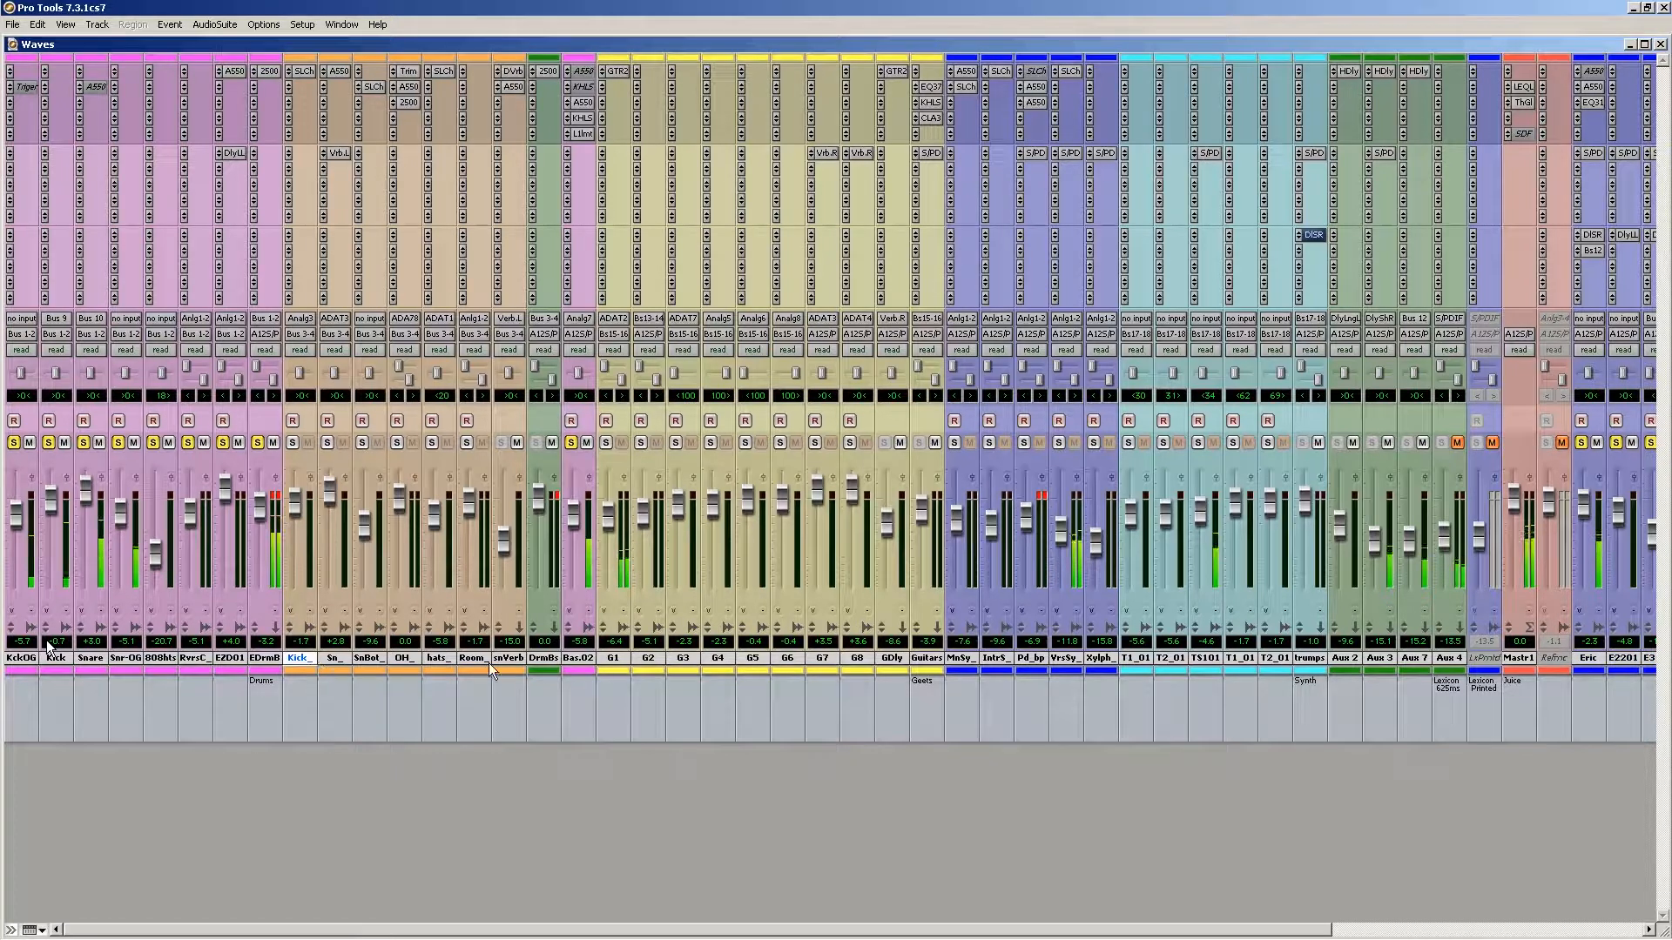
left_click(544, 659, "shift")
left_click(536, 444)
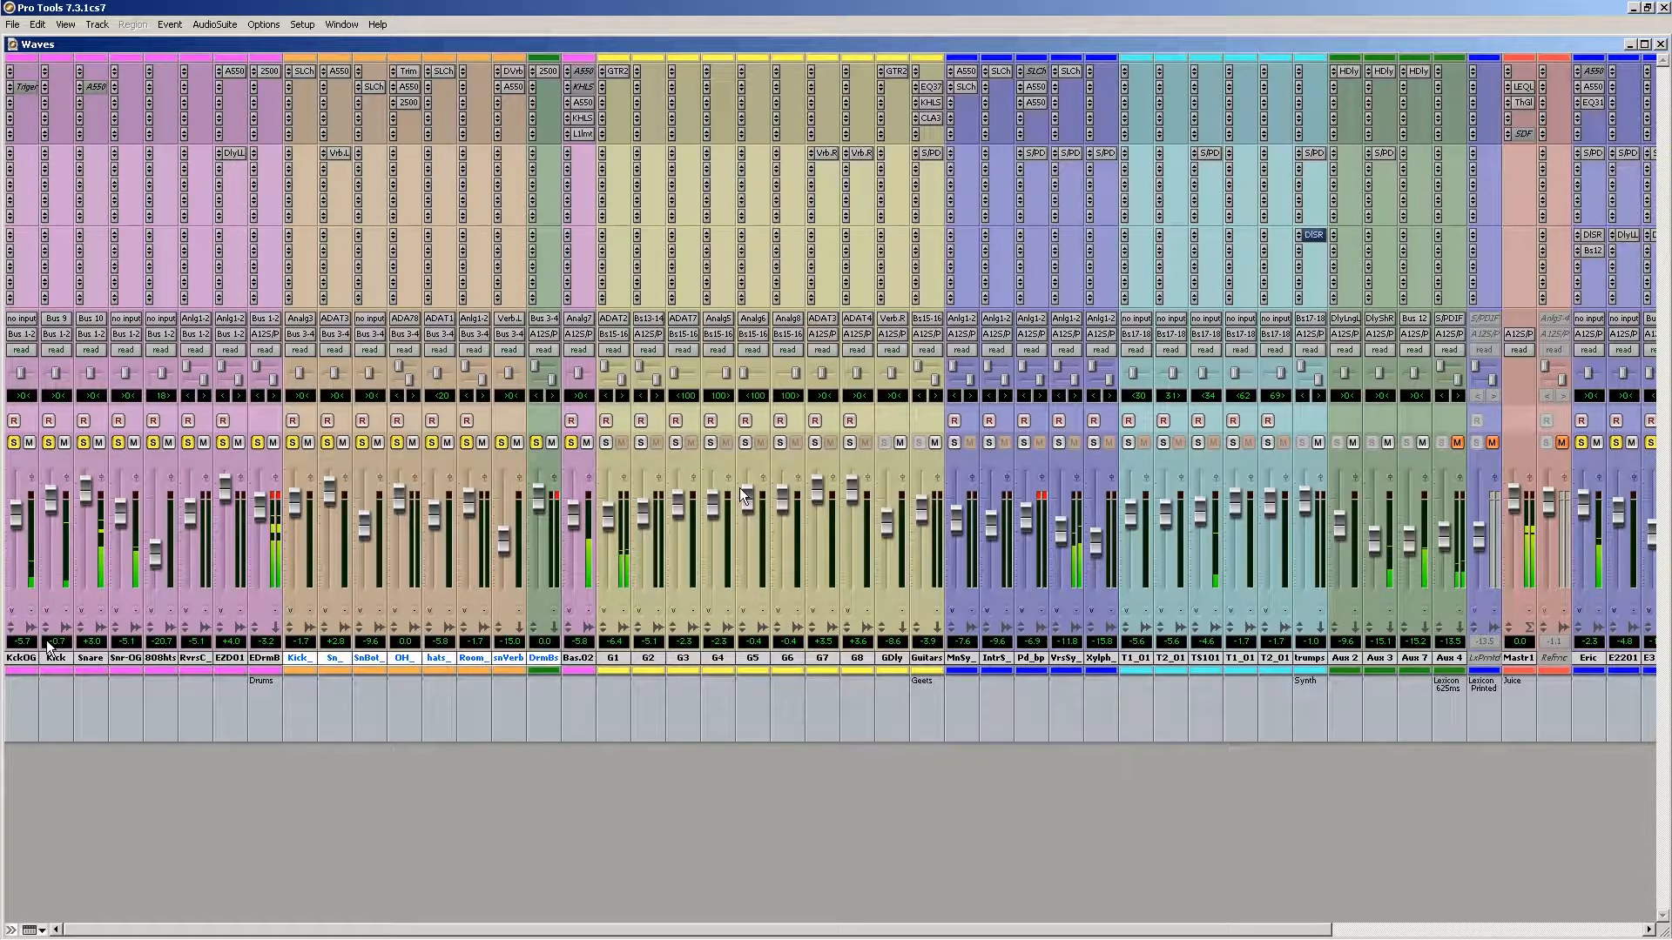
left_click(1058, 443)
left_click_drag(1219, 932, 1278, 929)
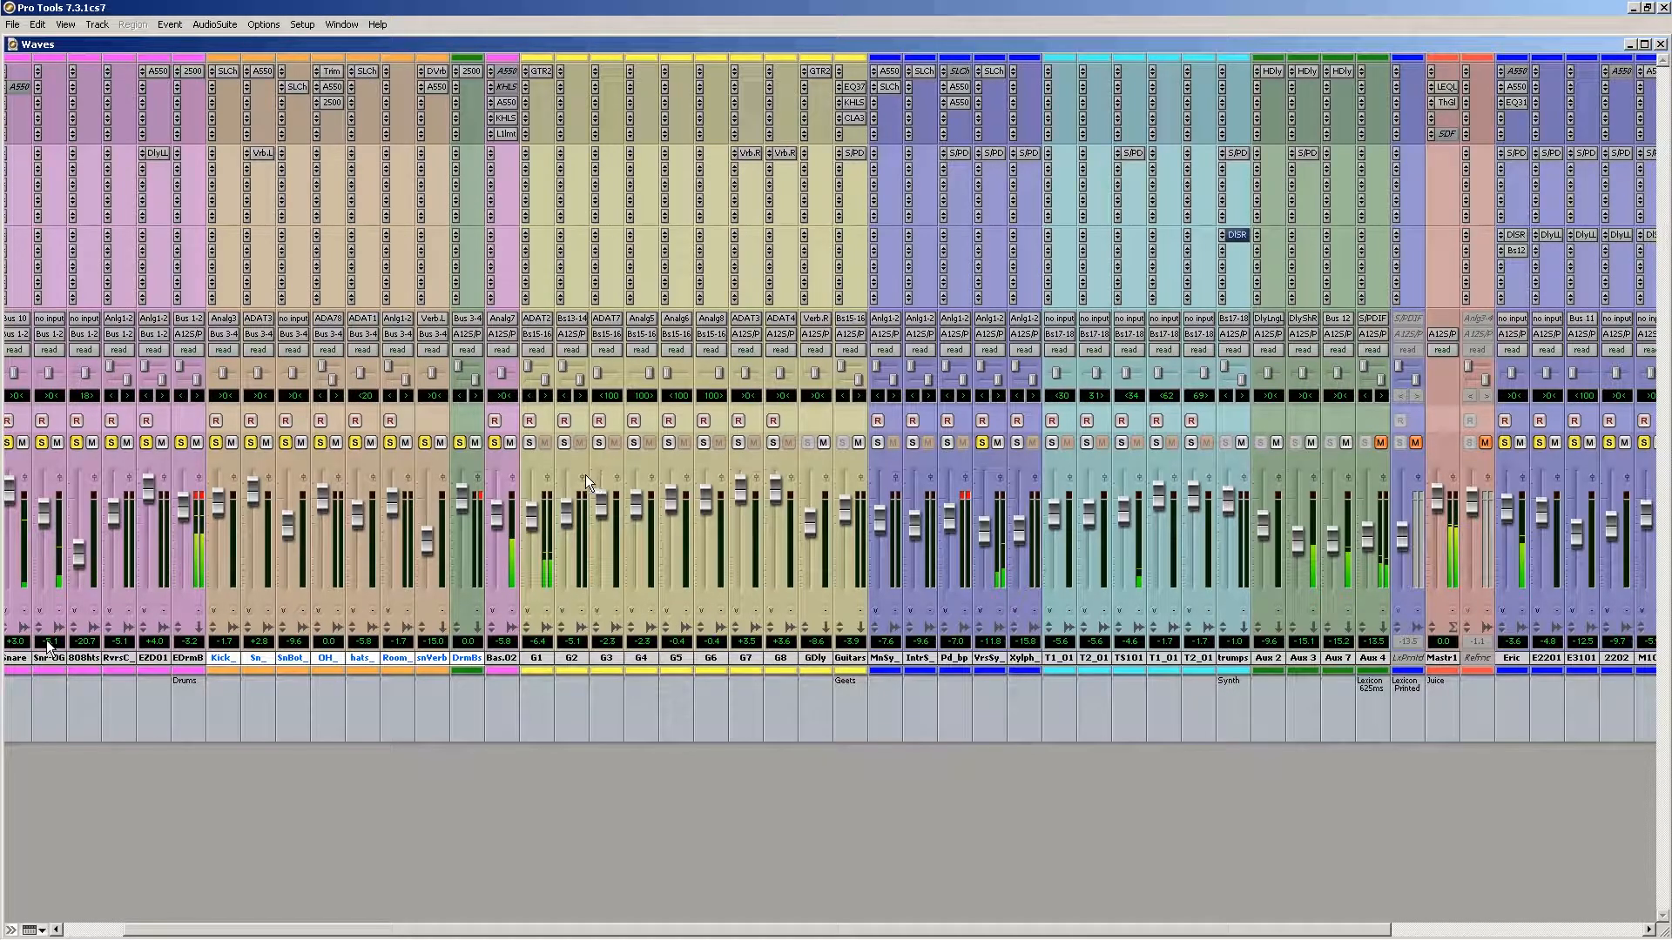
Step: Select the Guitars channel and add the five synth channels T1_01, T2_01, TS101, T1_01 and T2_01 to the soloed channels
left_click(529, 443)
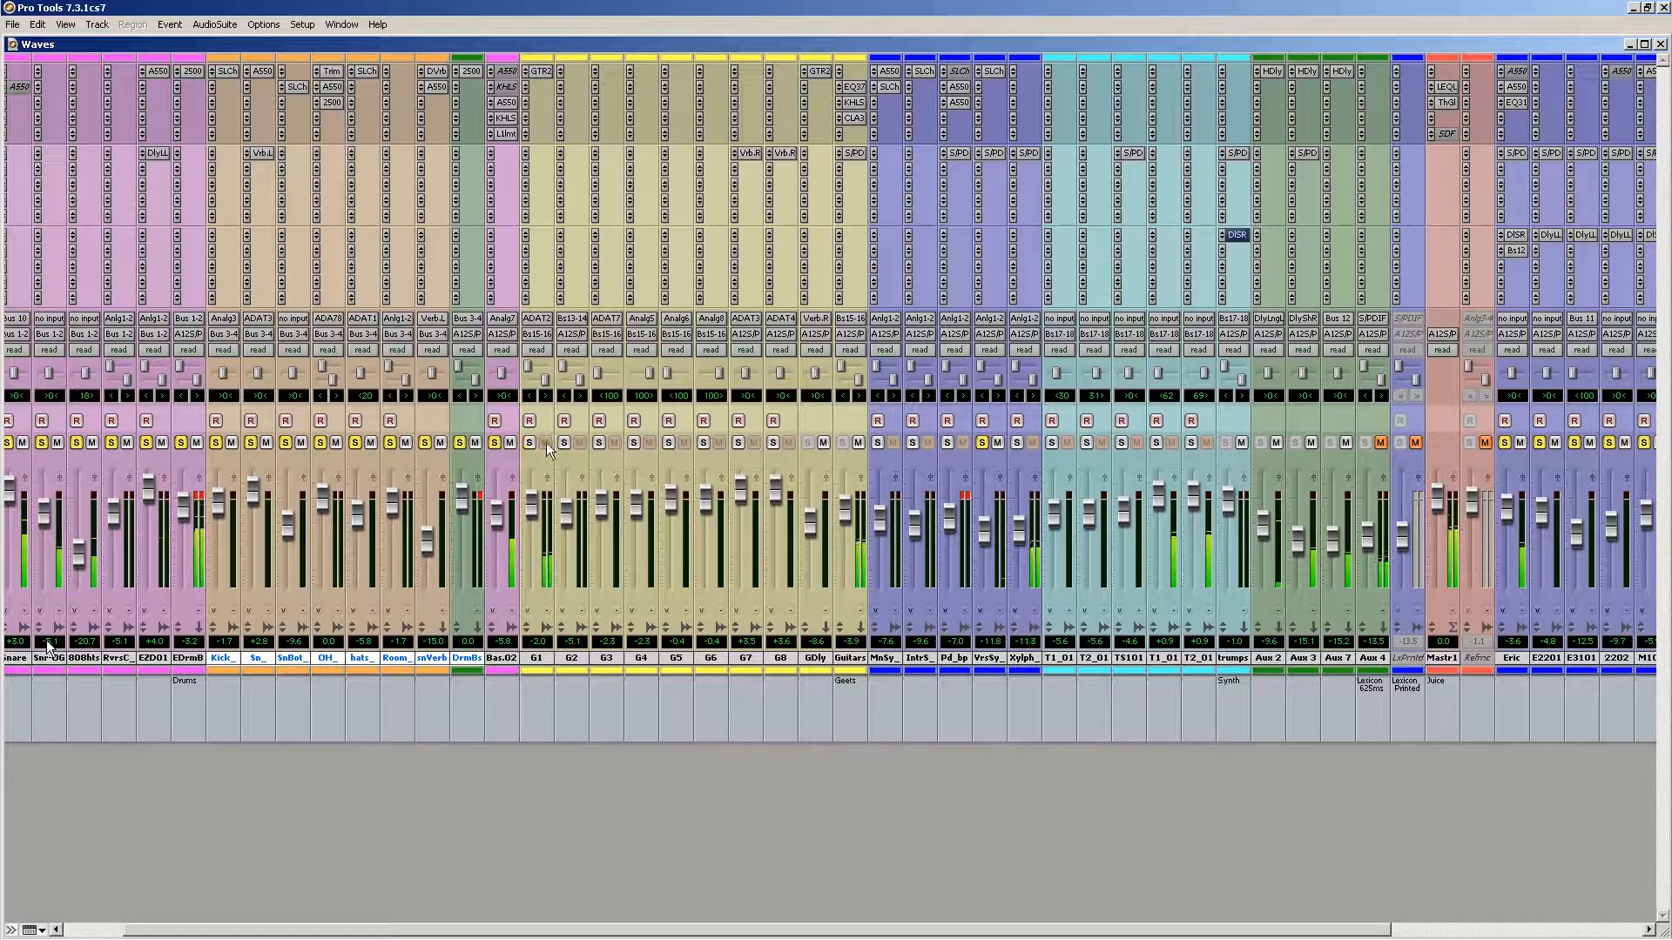
left_click(841, 659)
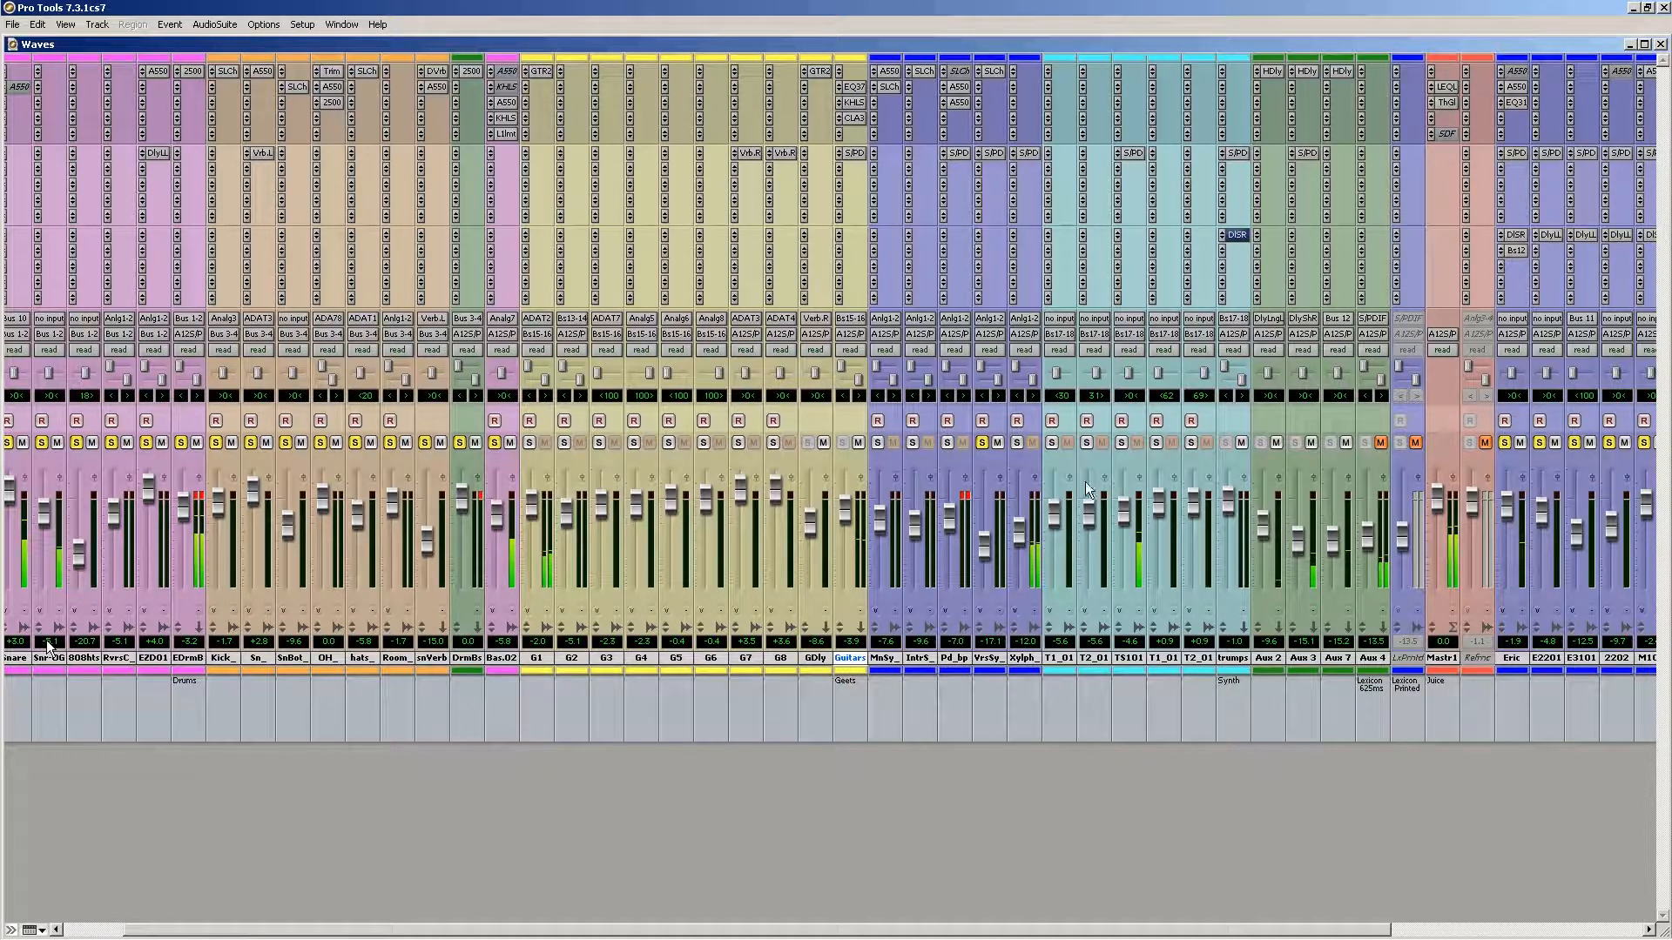
left_click(1121, 442)
left_click(1087, 442)
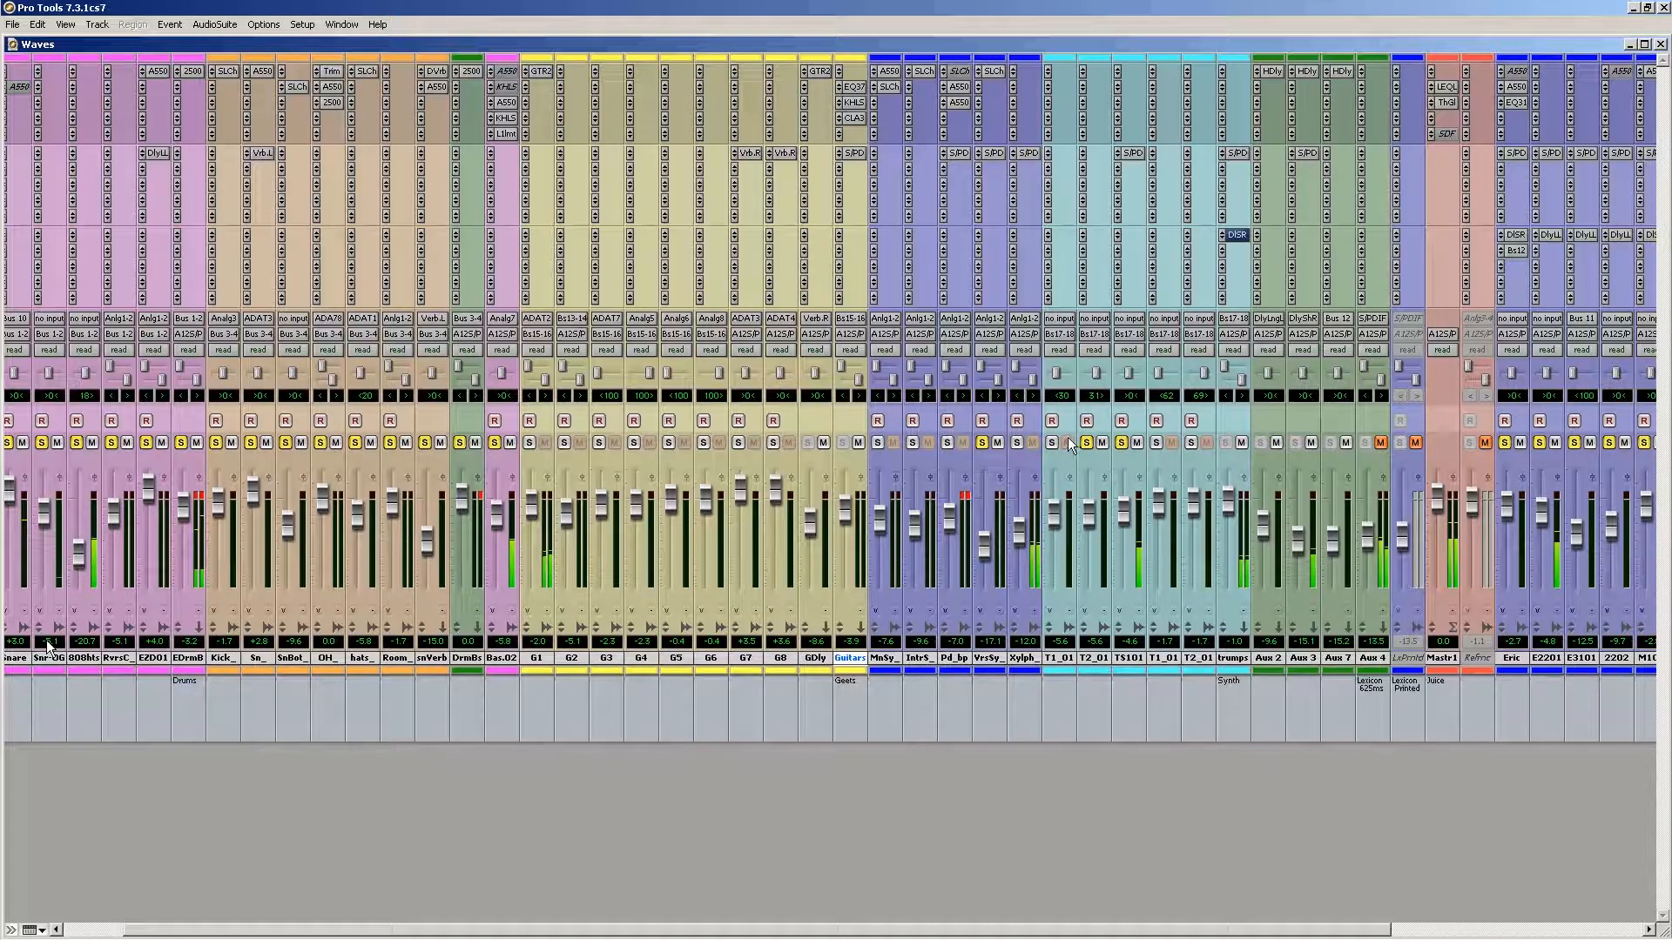
left_click(1052, 442)
left_click(1157, 442)
left_click(1189, 442)
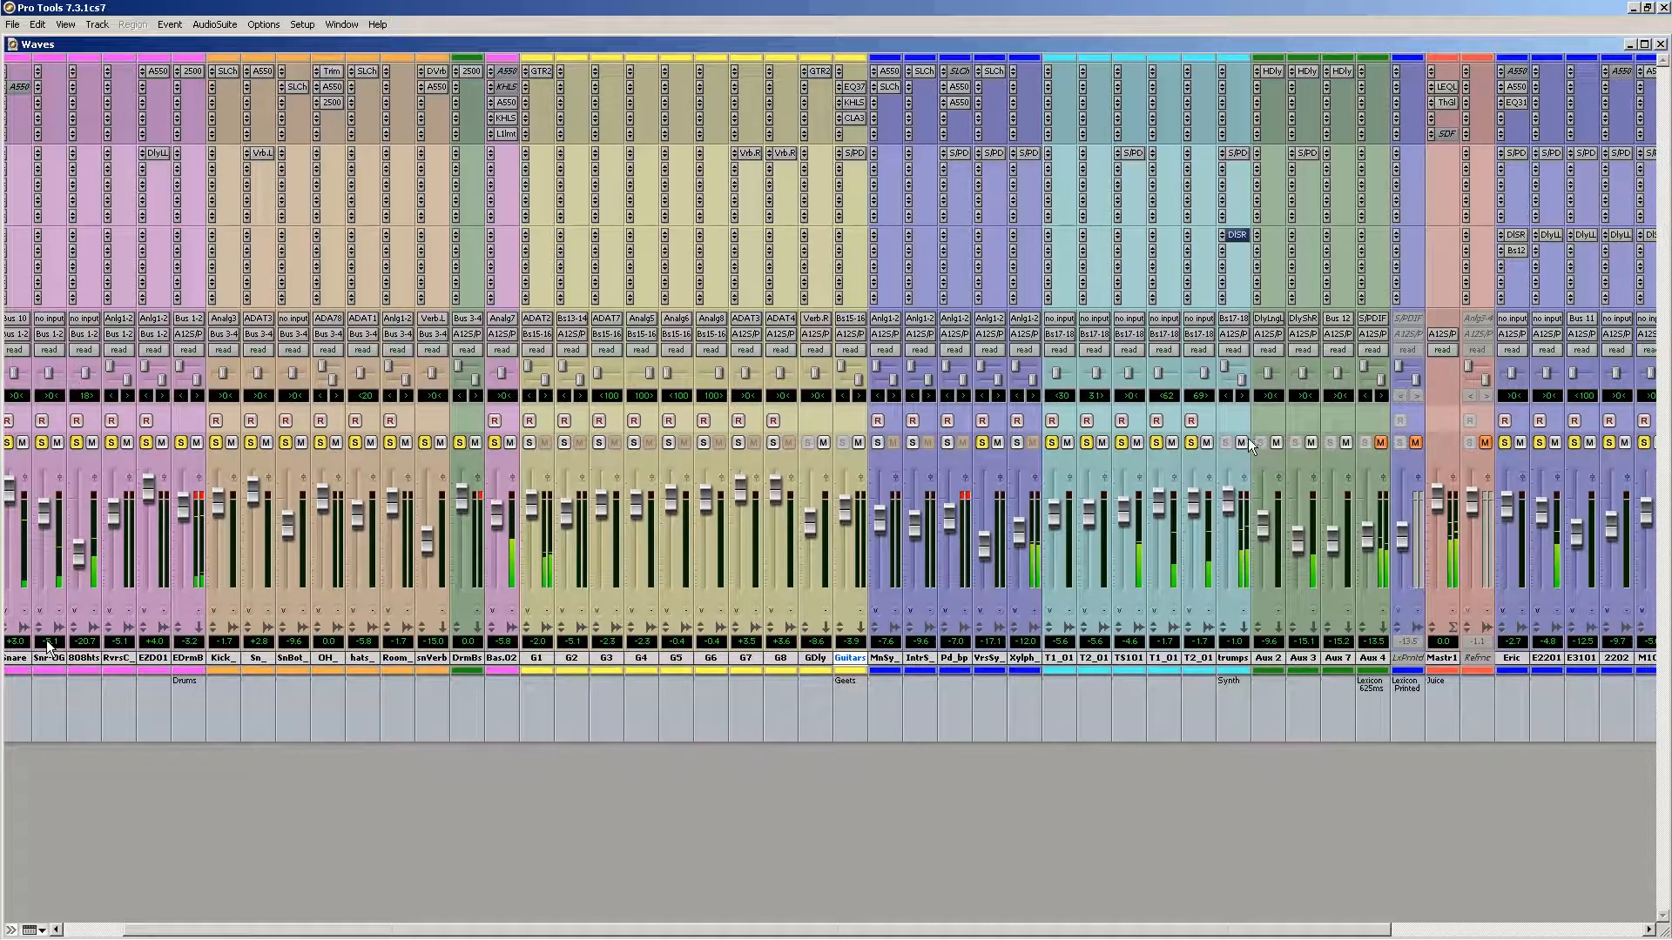
Step: Select all the guitar channels from G1 through Guitars and add them to the soloed channels
left_click_drag(936, 932, 878, 919)
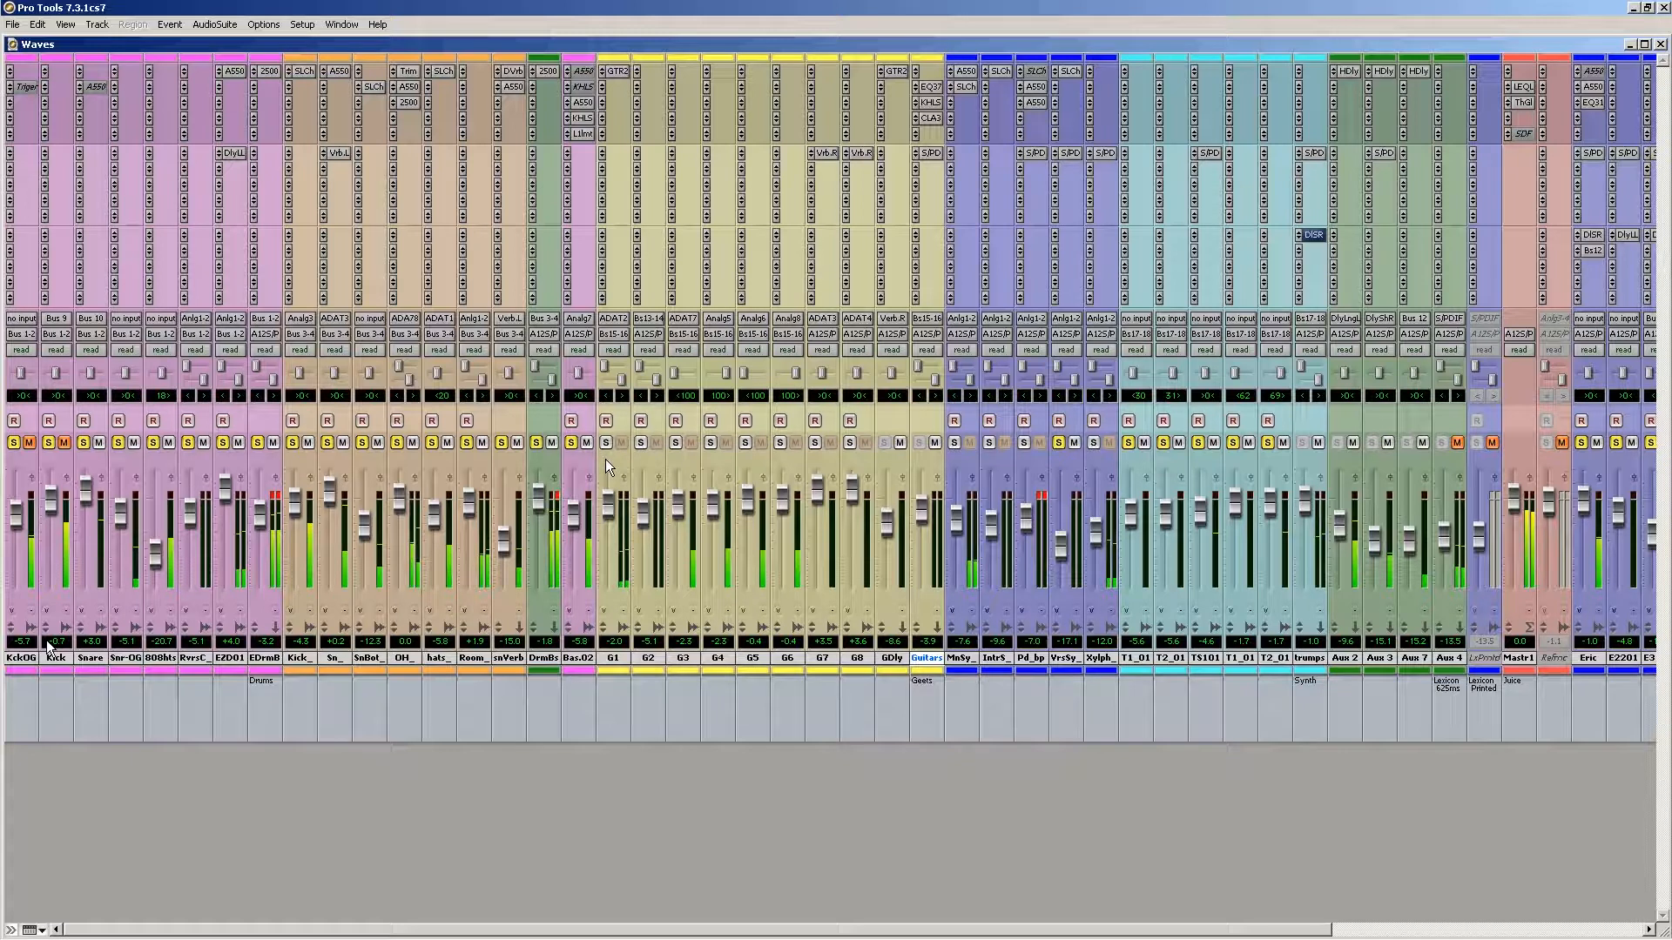
left_click(615, 658)
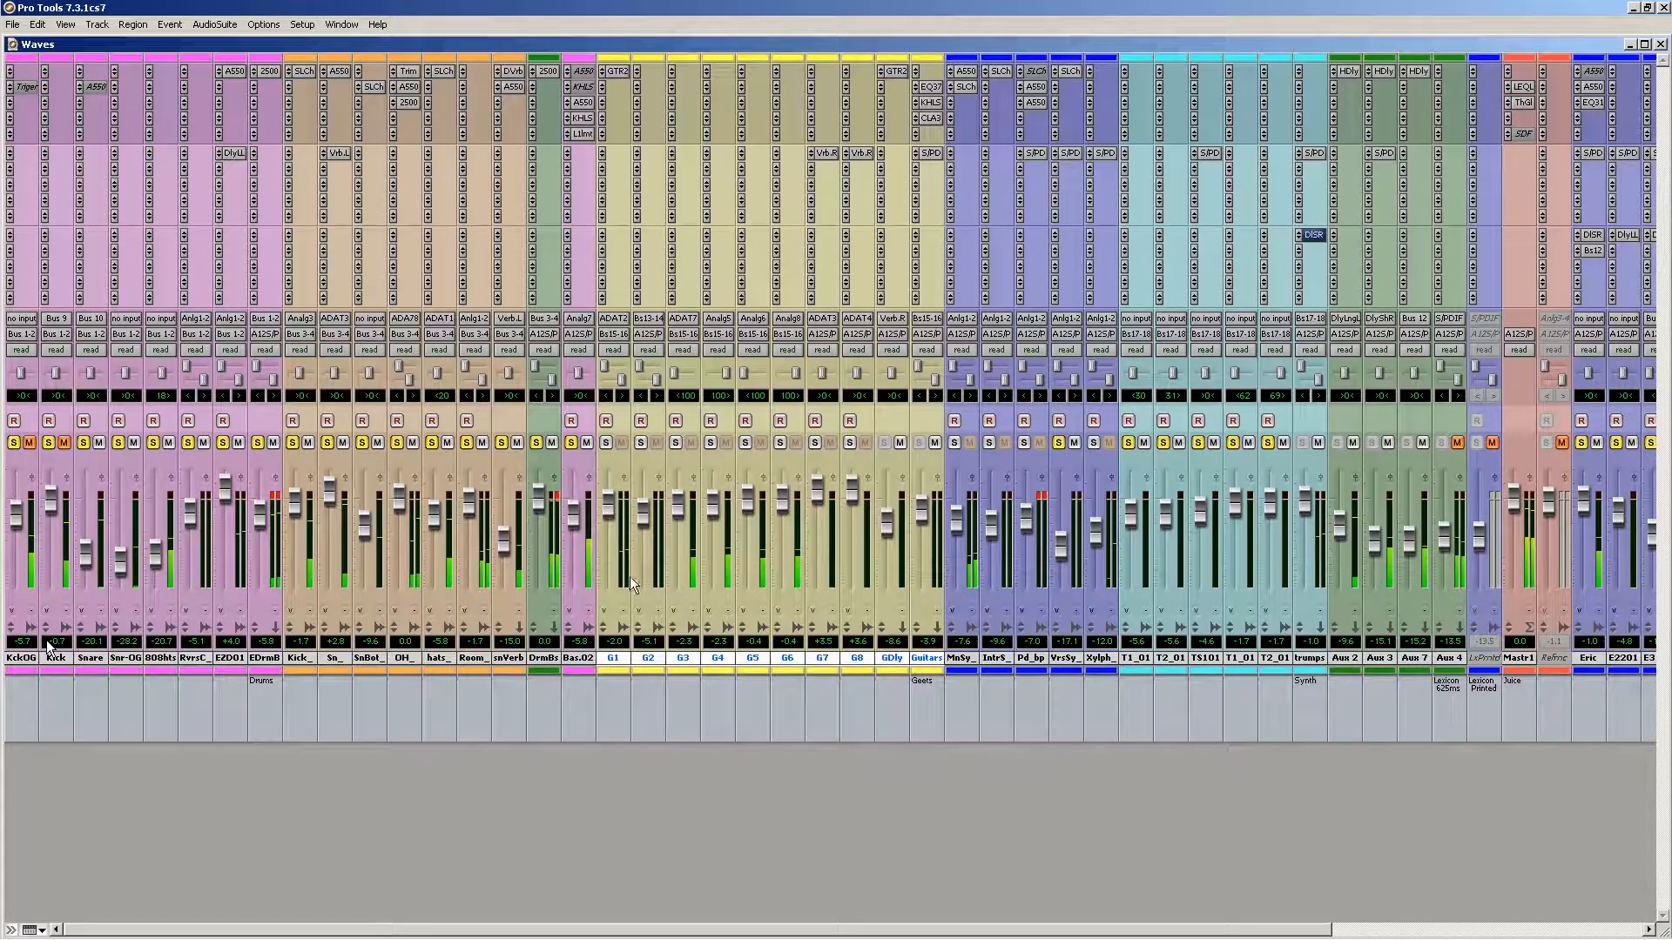
left_click(605, 443)
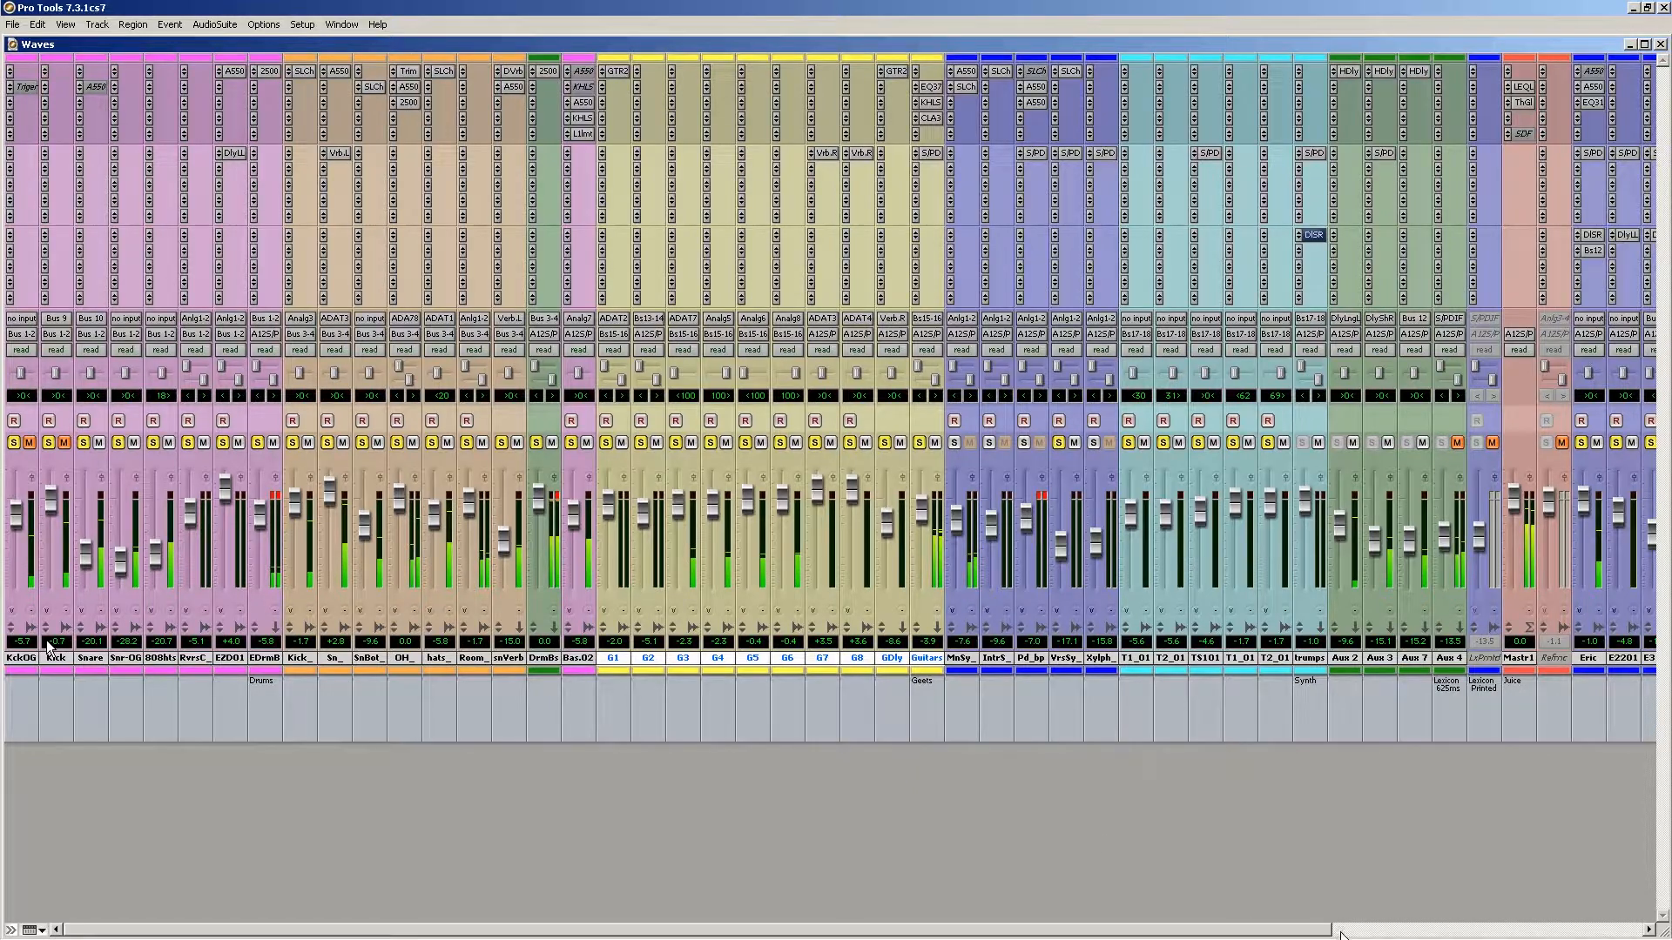
left_click(1344, 931)
left_click_drag(1344, 933, 1001, 926)
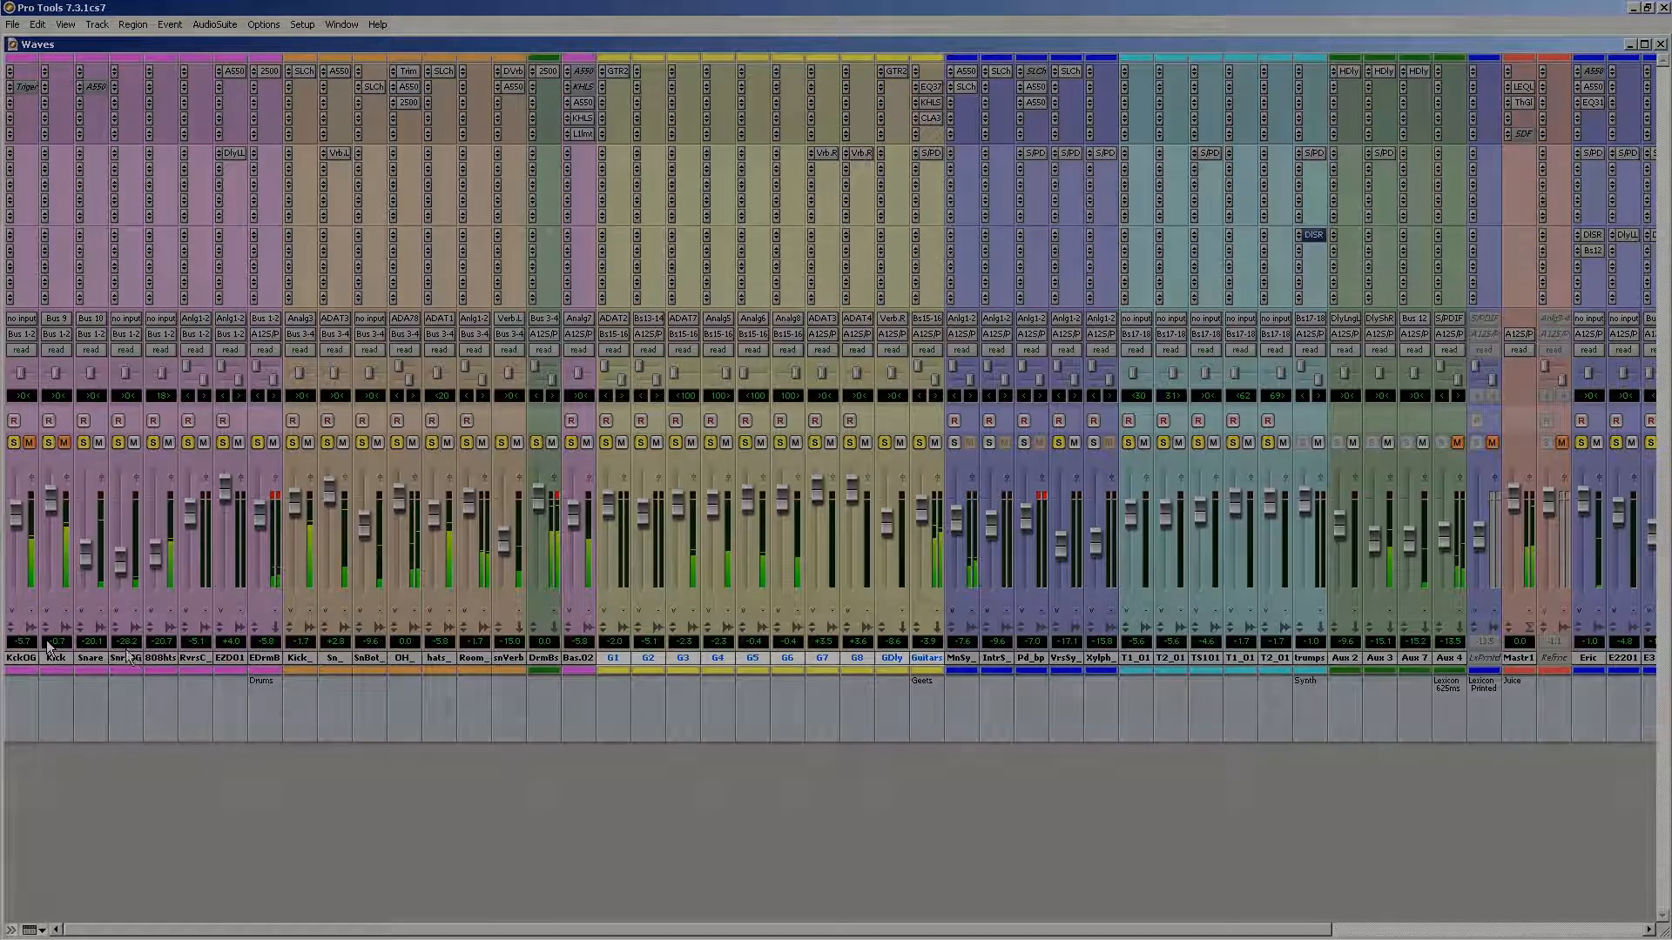